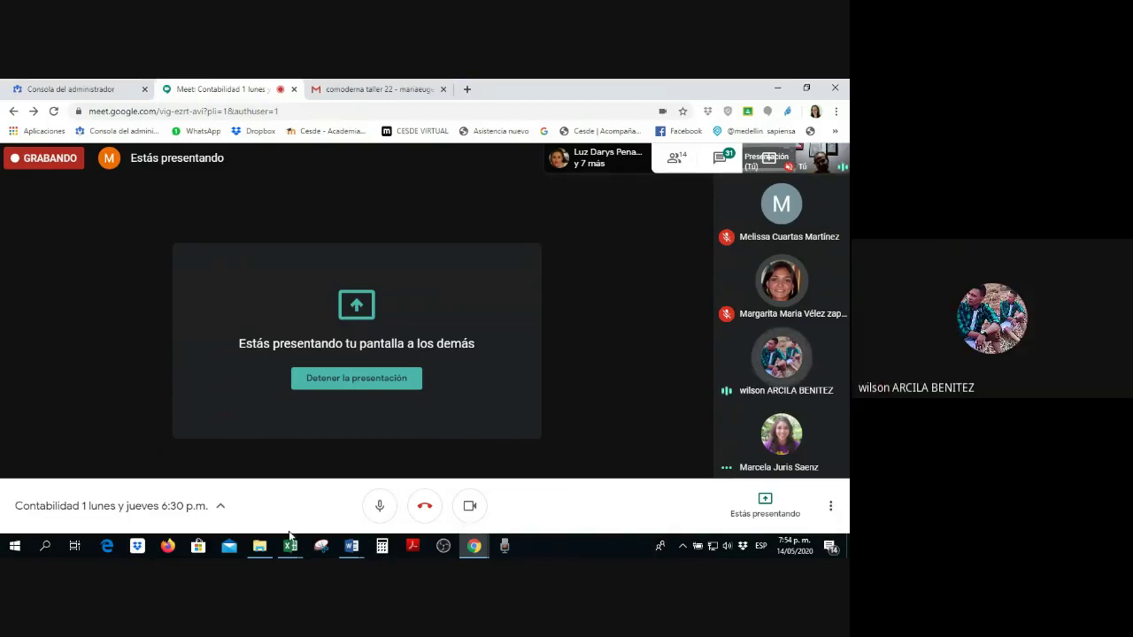
Step: Switch to Excel and bring the "Taller Conta y comoderna limitada" workbook to the front
mouse_move(290, 546)
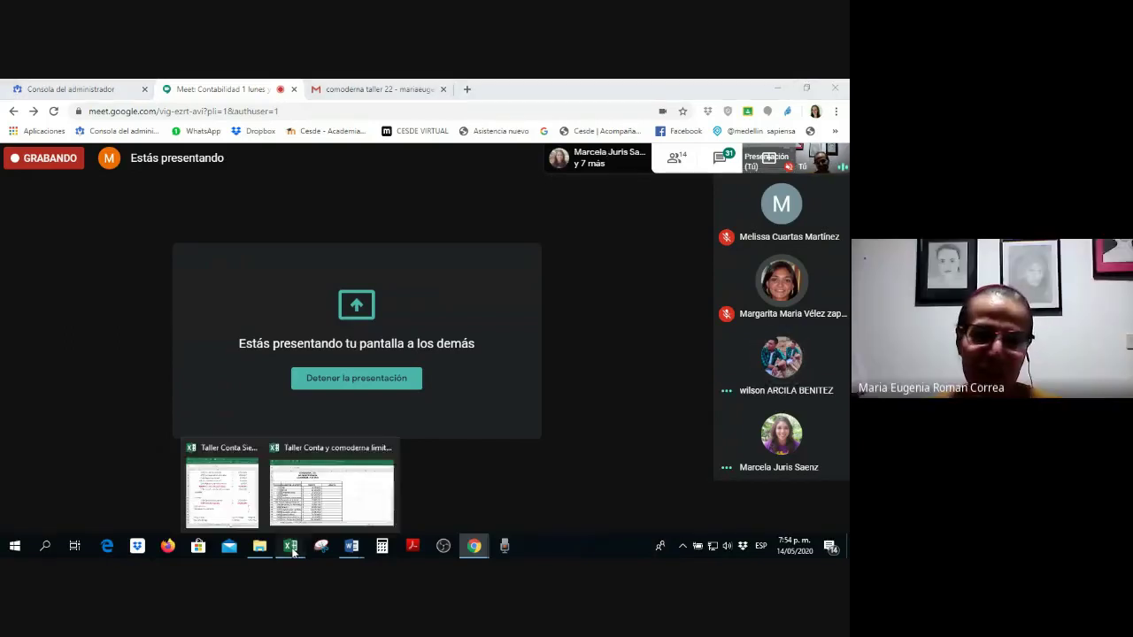
click(320, 500)
mouse_move(291, 546)
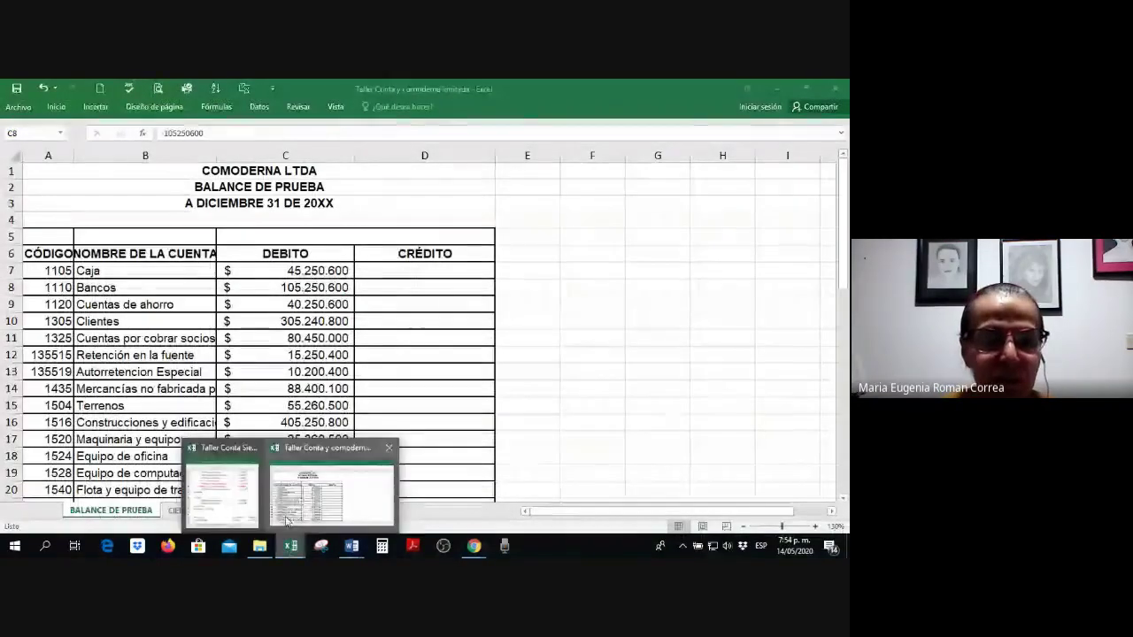
click(255, 493)
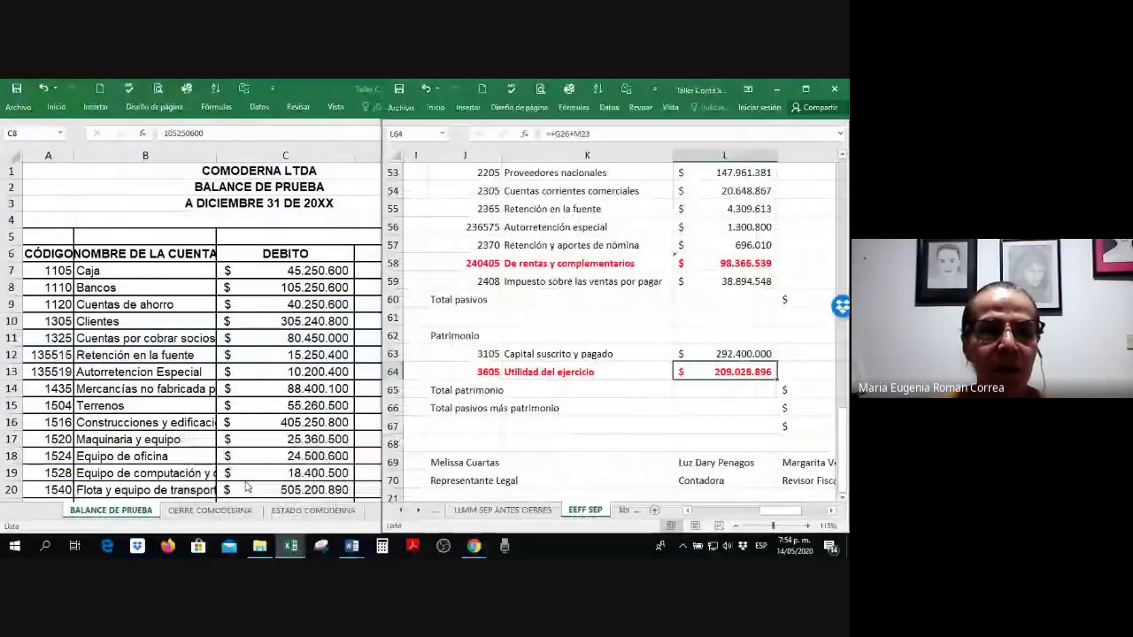
key(alt+Tab)
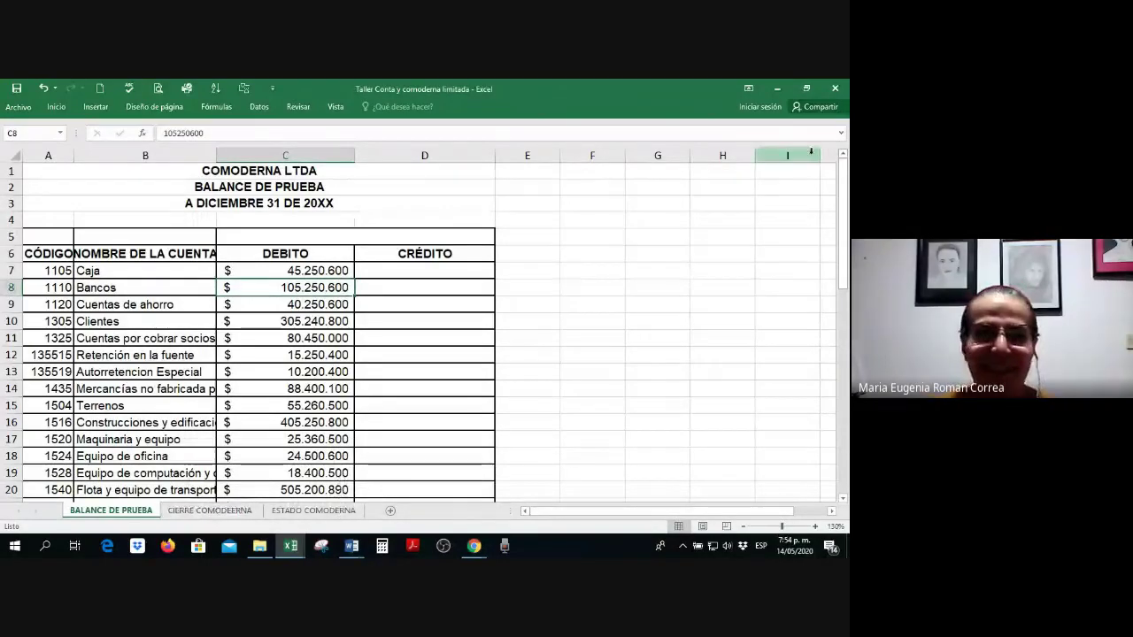
Step: Place the Comoderna workbook side by side with the Taller Conta Siete workbook, closing the Word document "2020-1 Guía contabilidad I"
click(806, 88)
key(super+Right)
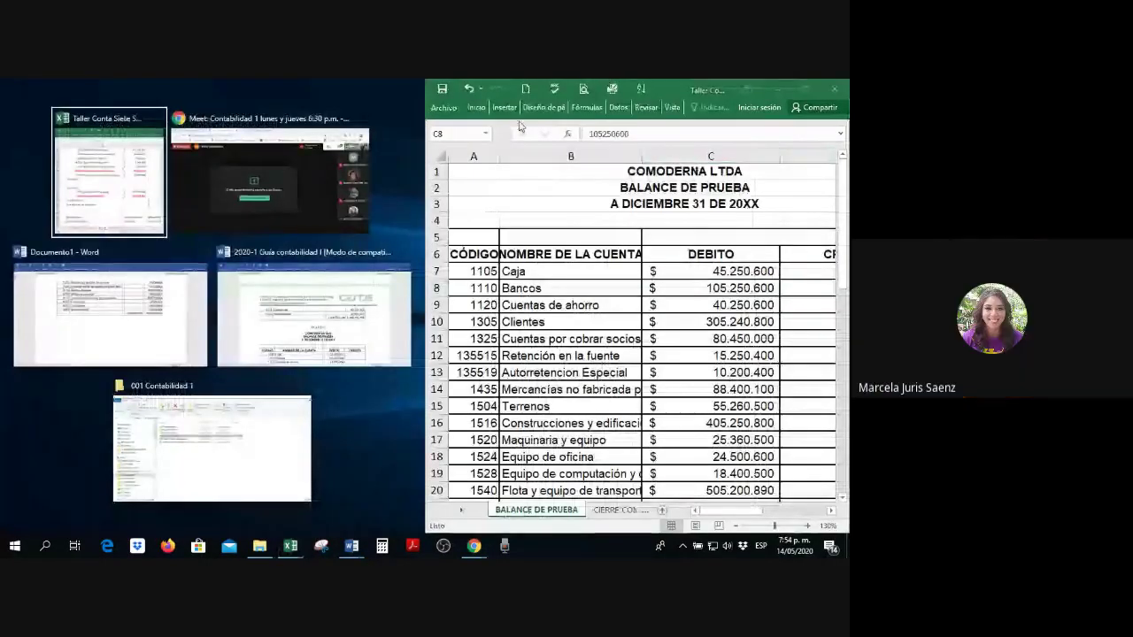
click(403, 252)
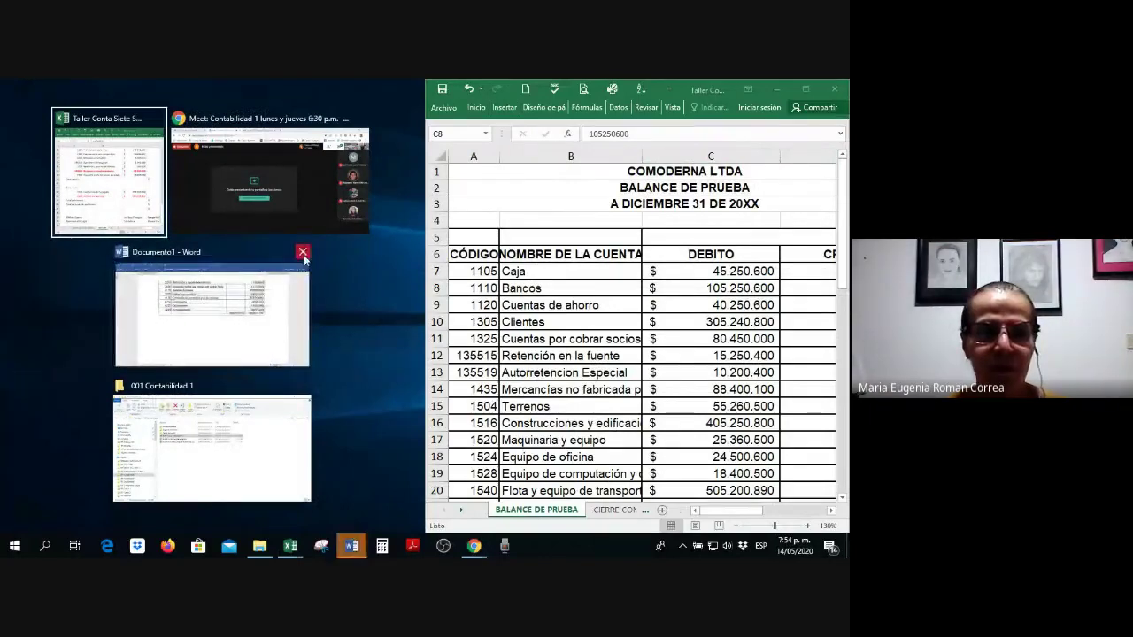
click(108, 177)
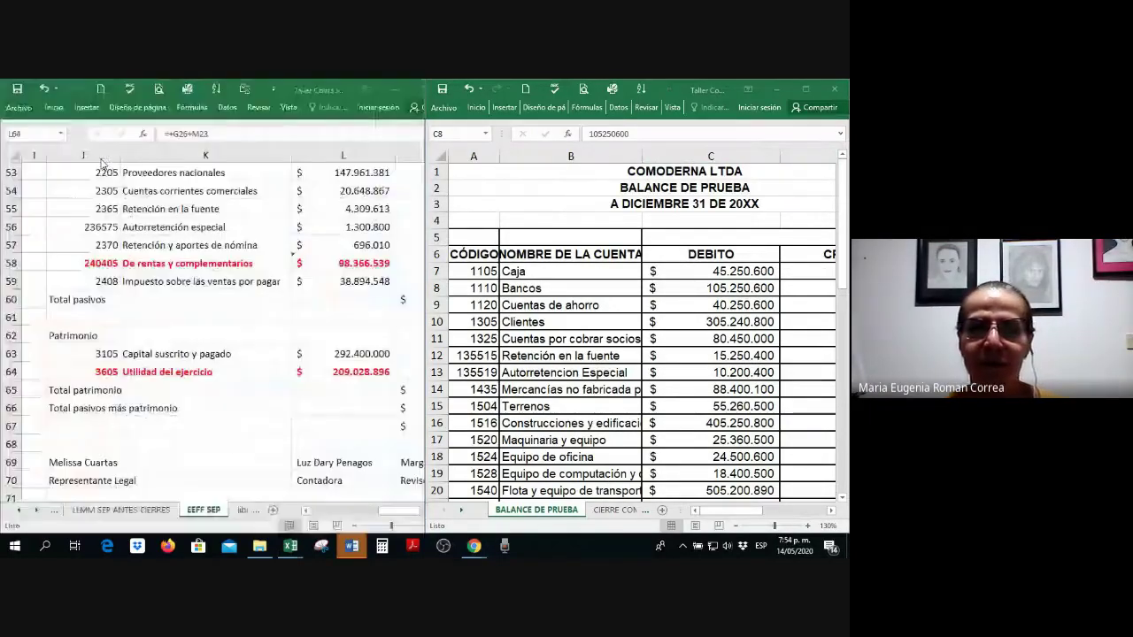
Step: Close the Taller Conta Siete workbook and maximise the Comoderna workbook
scroll(299, 320, down, 10)
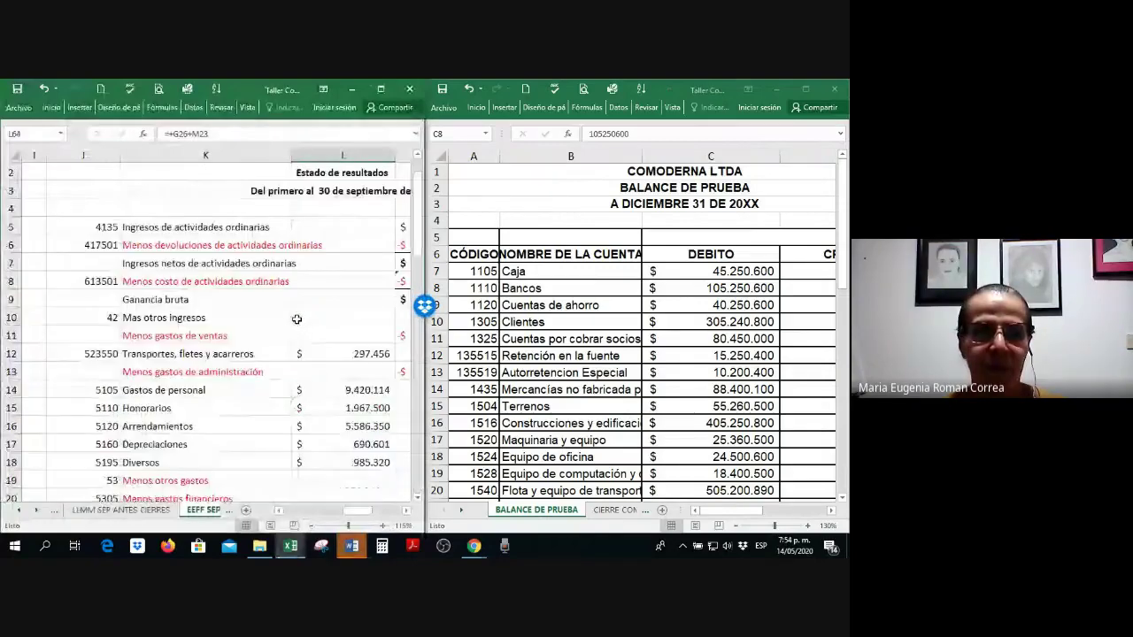
click(120, 510)
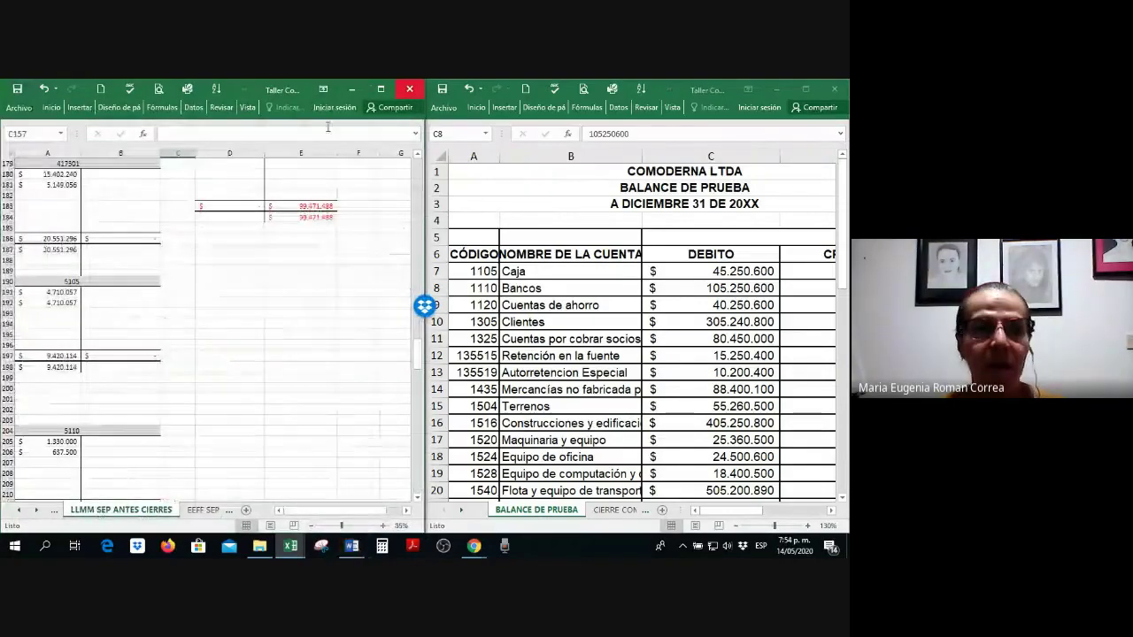
click(410, 88)
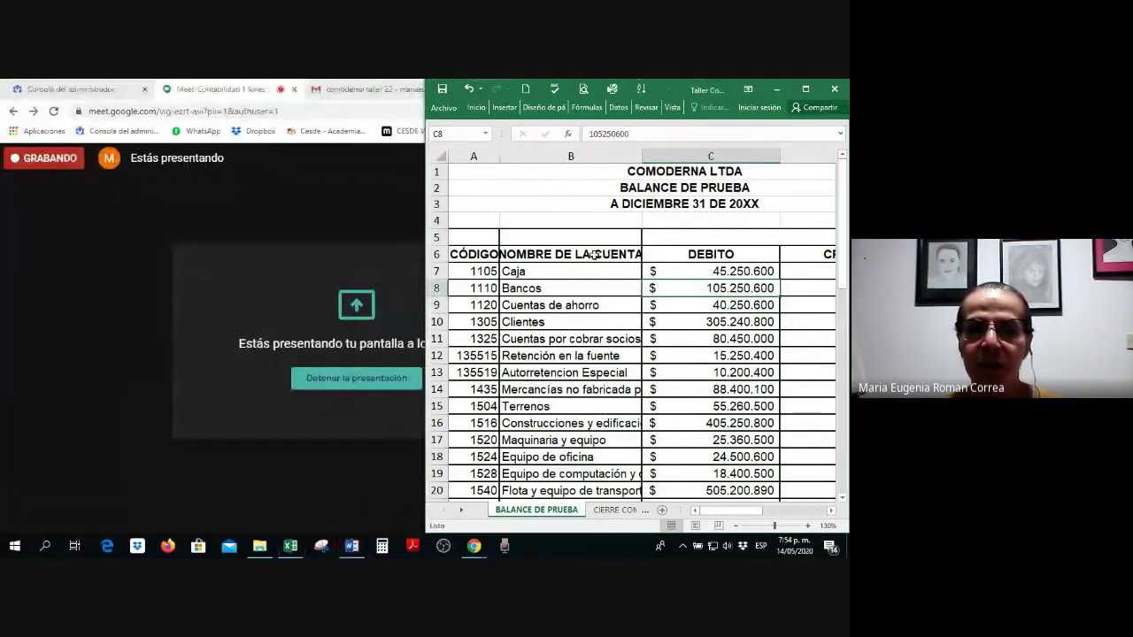
click(805, 89)
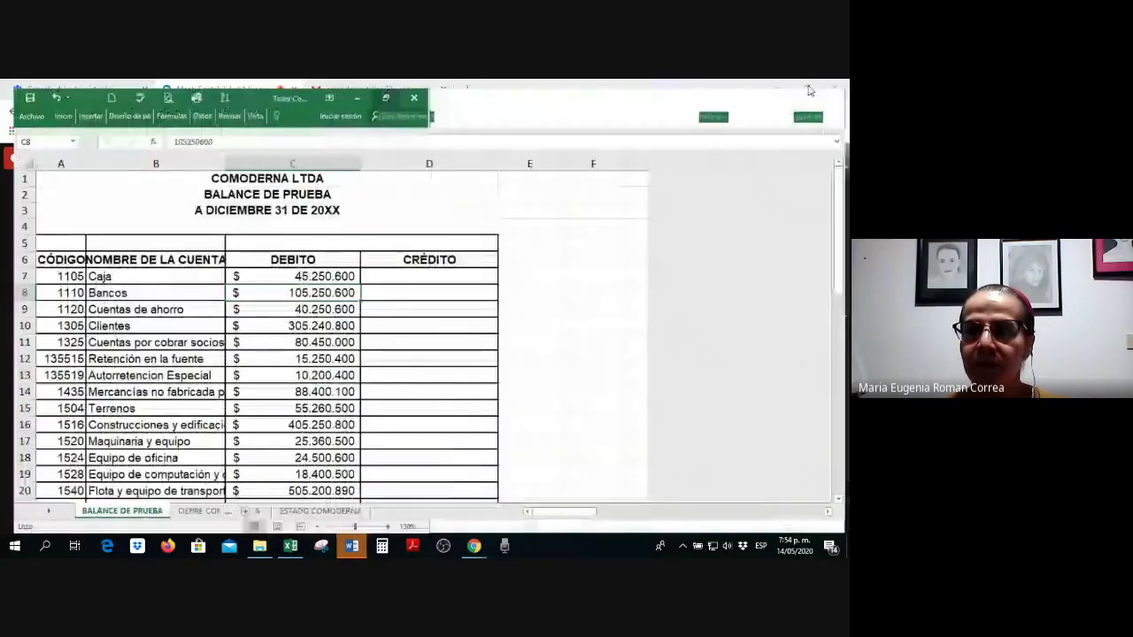
Step: Review the debit and credit totals of the trial balance in Word's Documento1 and return to the Comoderna workbook in Excel
mouse_move(351, 549)
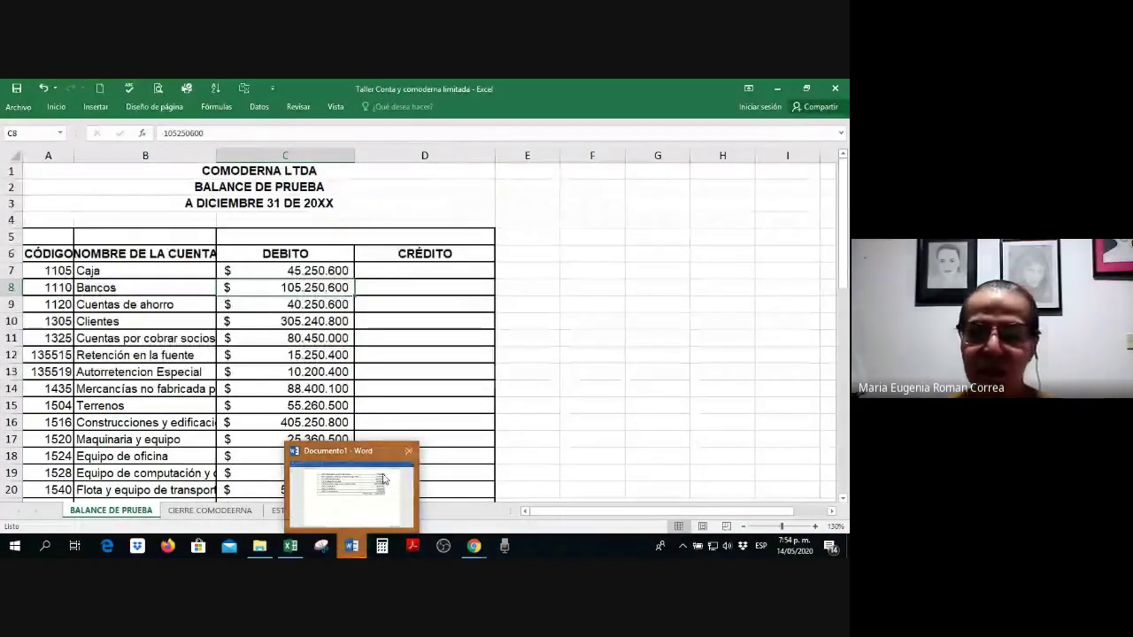
click(456, 386)
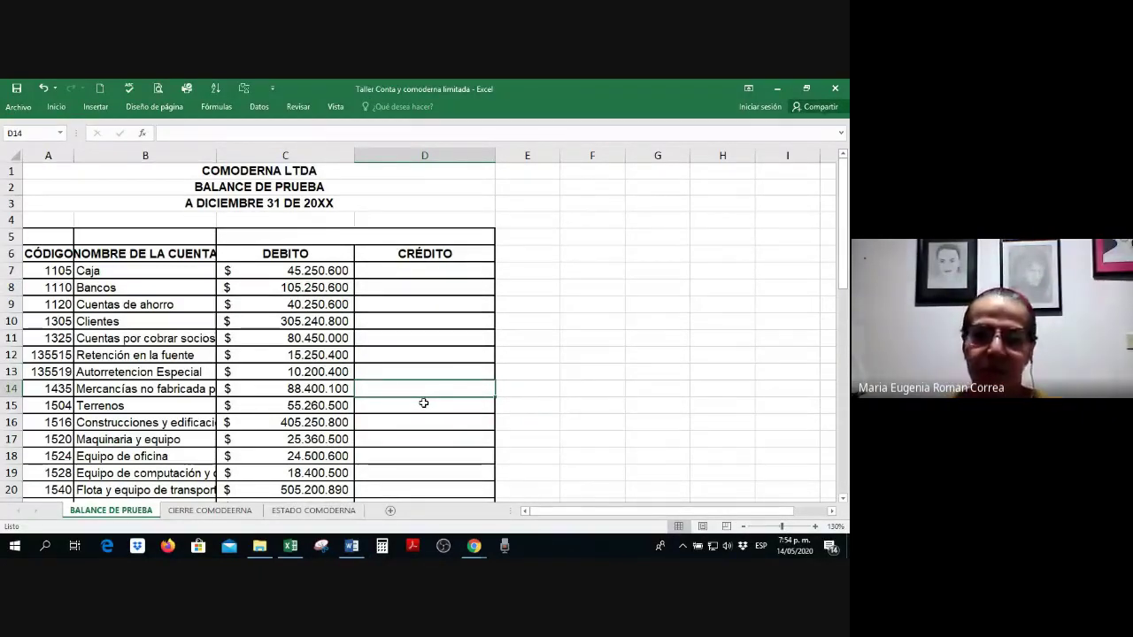
click(350, 549)
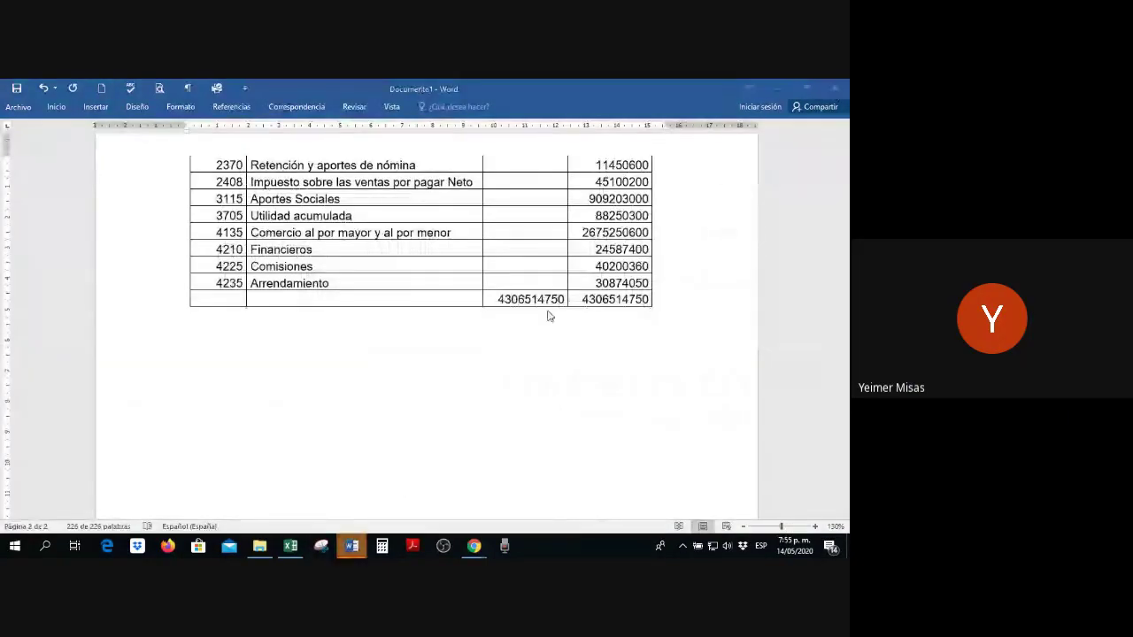
key(alt+Tab)
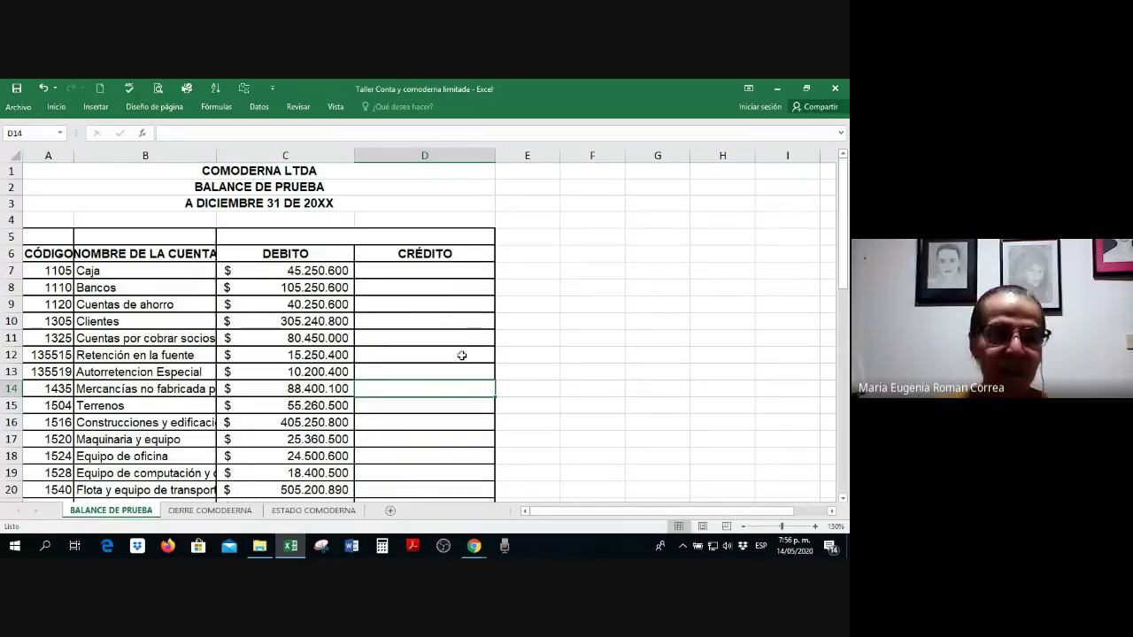
Step: Colour the text of the 4175 Devoluciones en ventas row (A24:D24) red on the BALANCE DE PRUEBA sheet
scroll(668, 363, down, 1)
scroll(667, 362, down, 5)
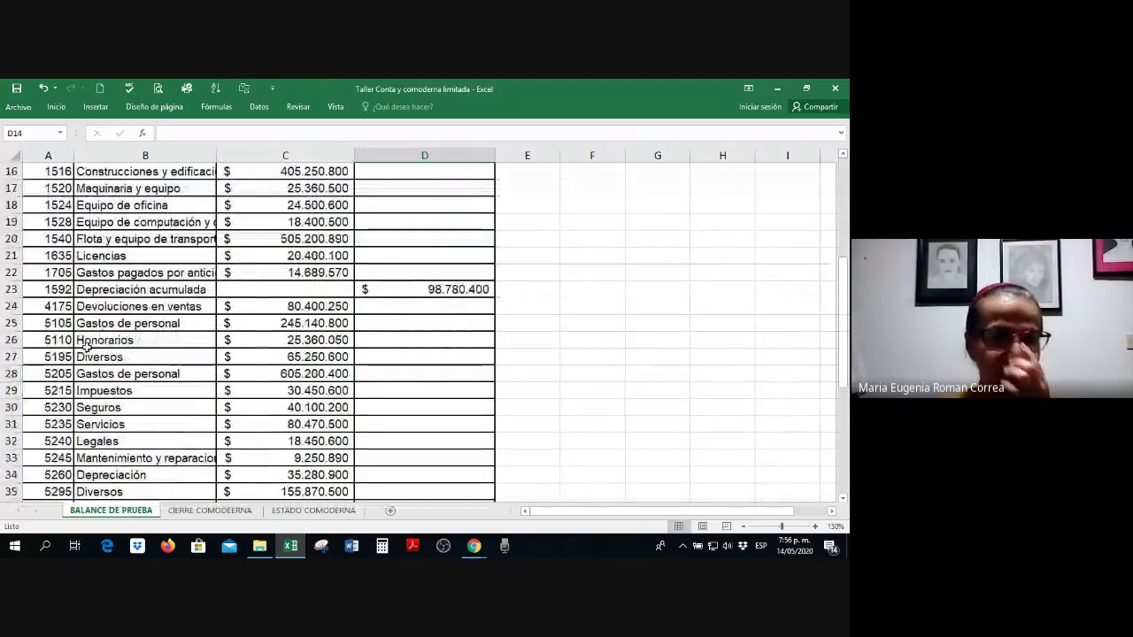
click(48, 306)
drag(49, 306, 430, 307)
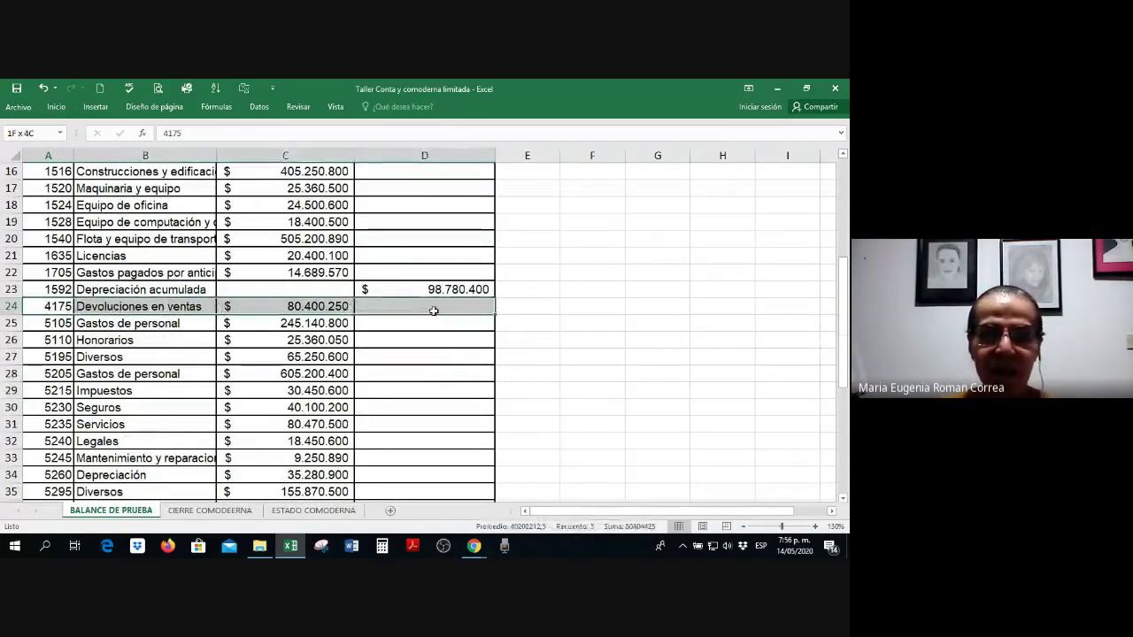
click(56, 106)
click(168, 148)
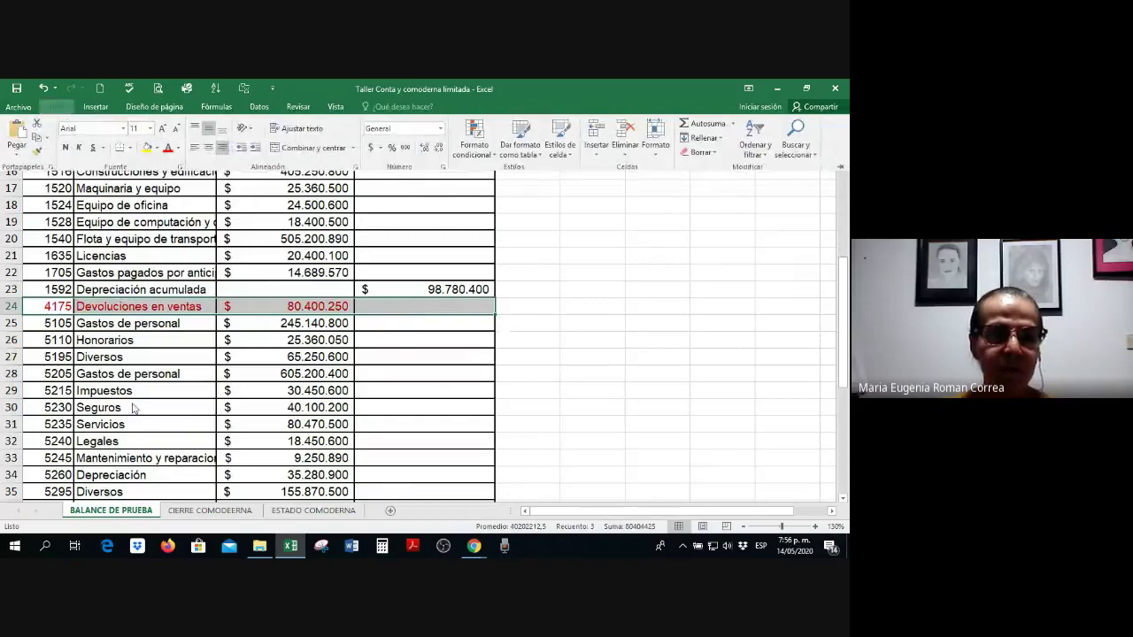
Step: Colour the text of the expense accounts from 5105 Gastos de personal to 5305 Financieros (A25:D36) red
drag(42, 325, 416, 440)
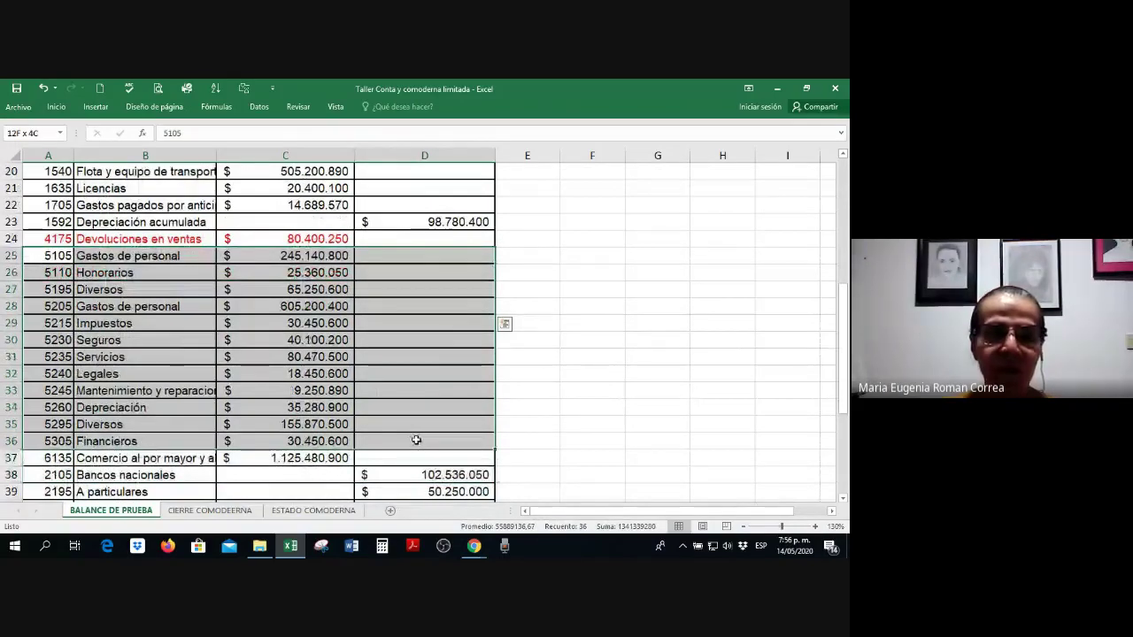
click(56, 106)
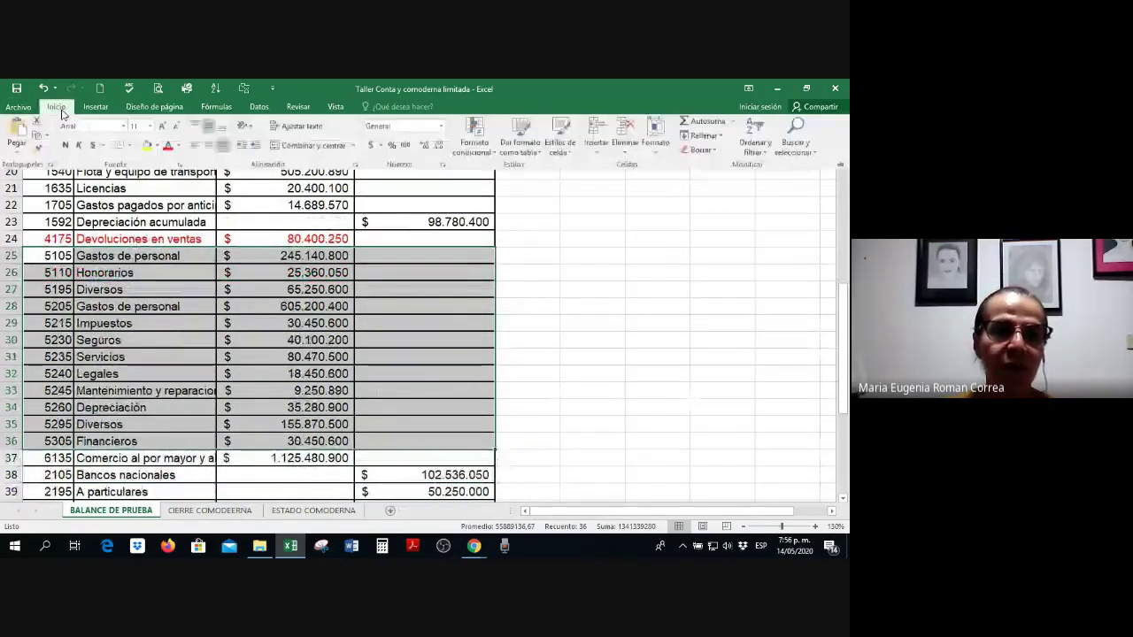
click(168, 147)
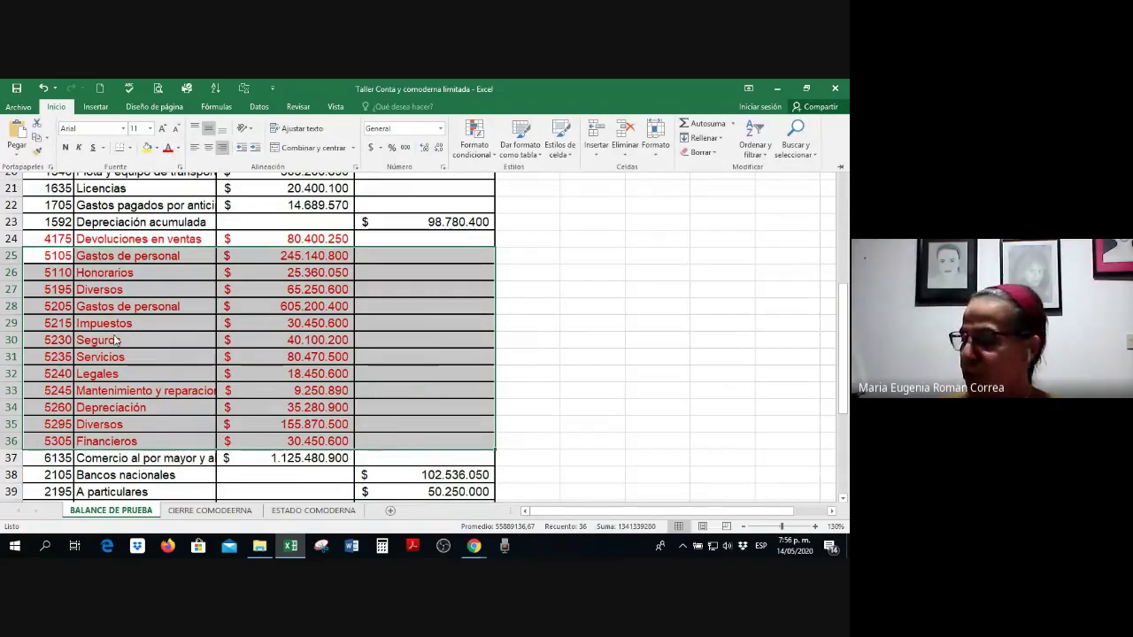
click(89, 376)
Step: Colour the text of the cost account 6135 Comercio al por mayor (A37:D37) red
scroll(88, 376, down, 3)
drag(54, 306, 412, 306)
click(56, 107)
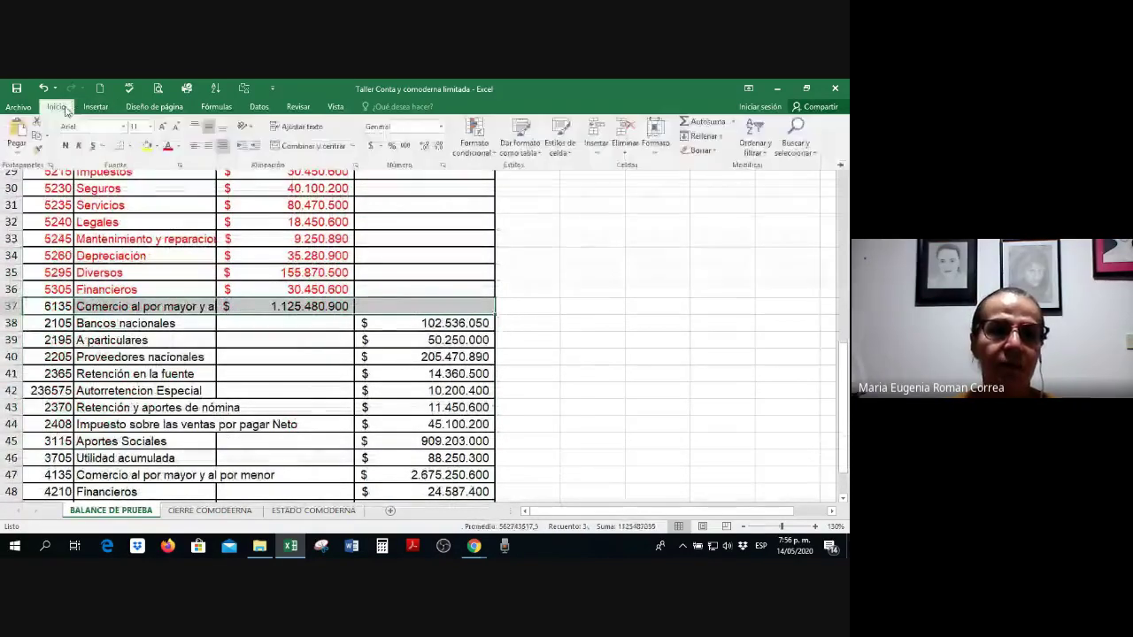
click(168, 151)
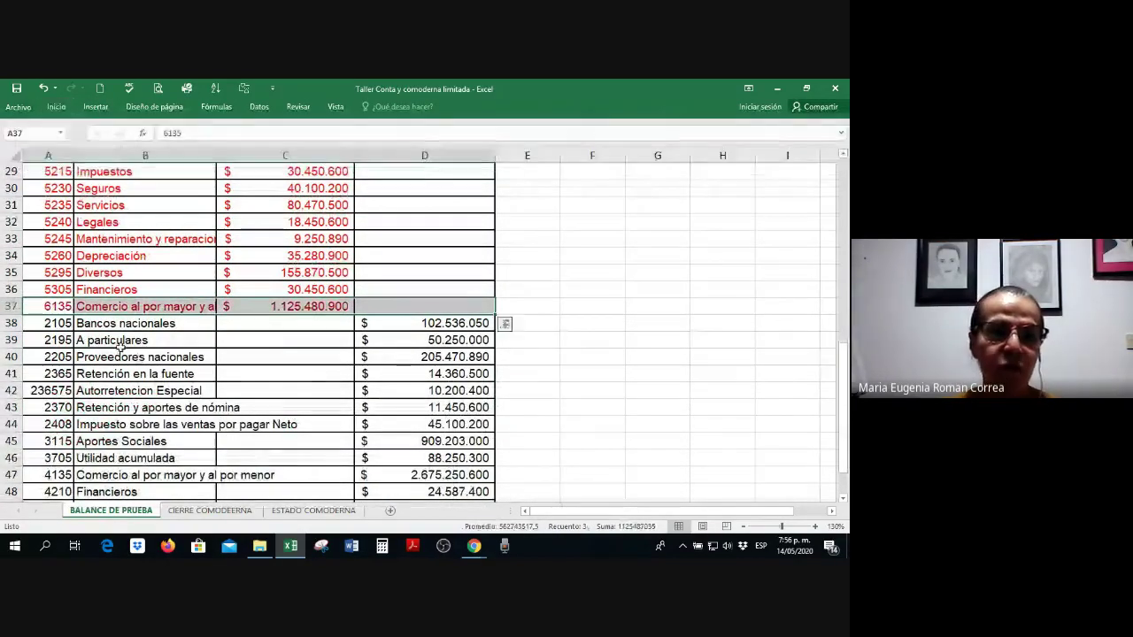
Step: Colour the text of the income accounts from 4135 Comercio al por mayor to 4235 Arrendamiento (A47:D50) red
scroll(122, 347, down, 2)
scroll(121, 347, down, 1)
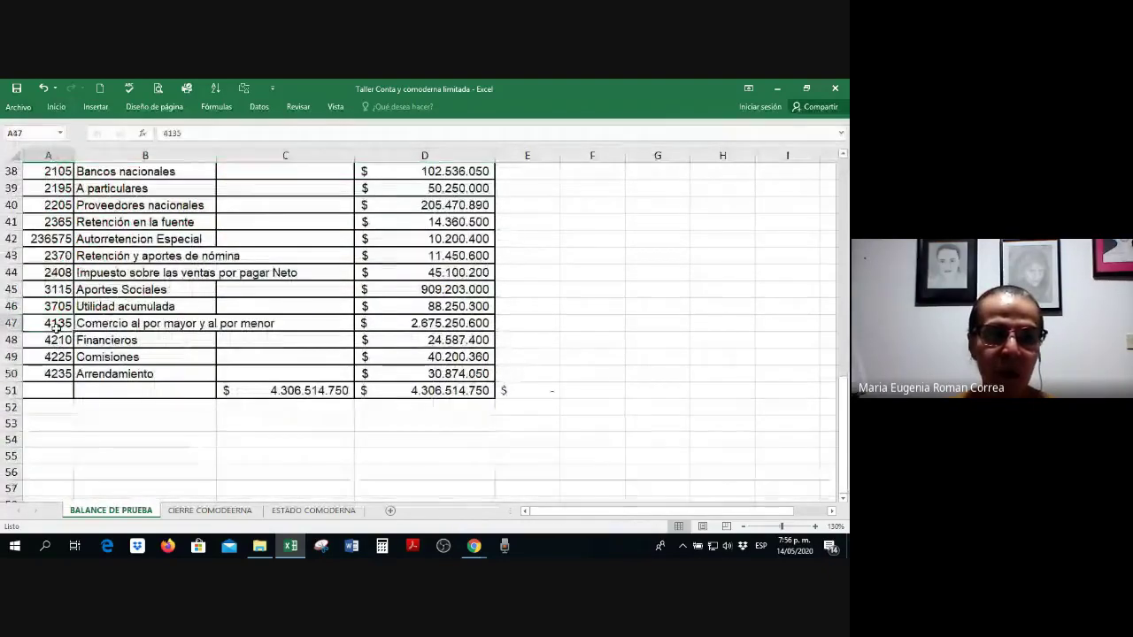
drag(54, 323, 409, 360)
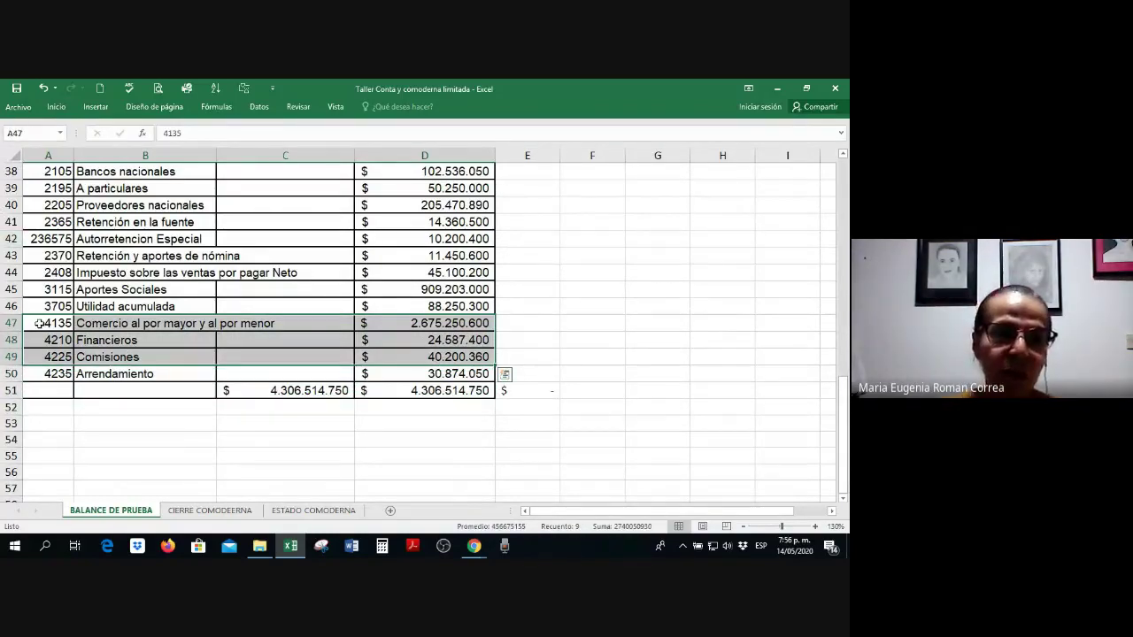
drag(39, 323, 44, 373)
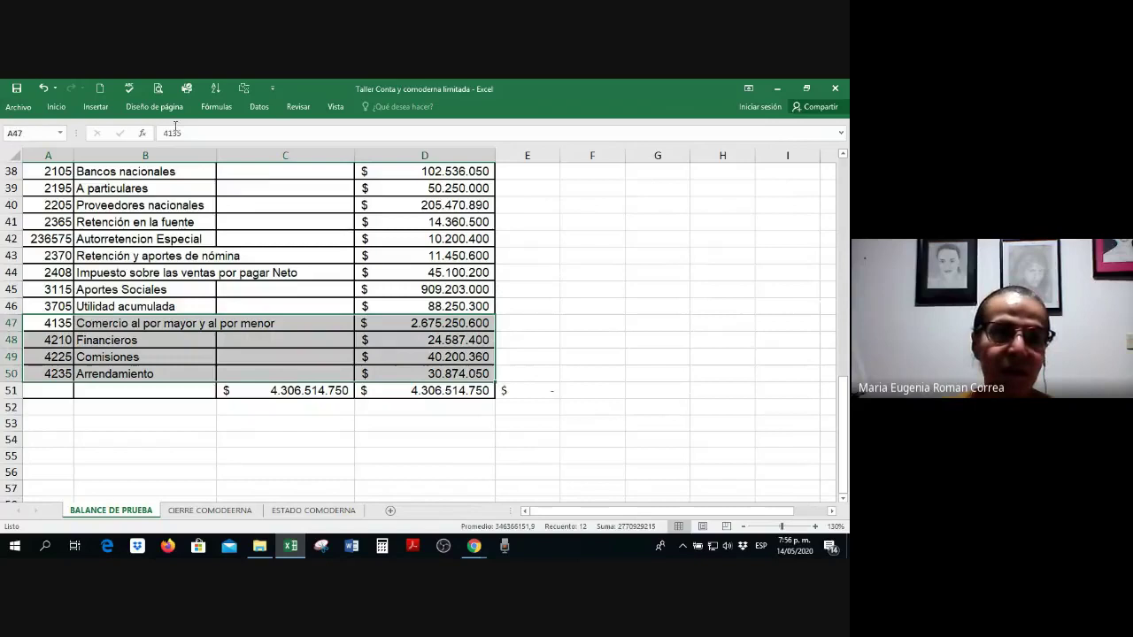
click(56, 108)
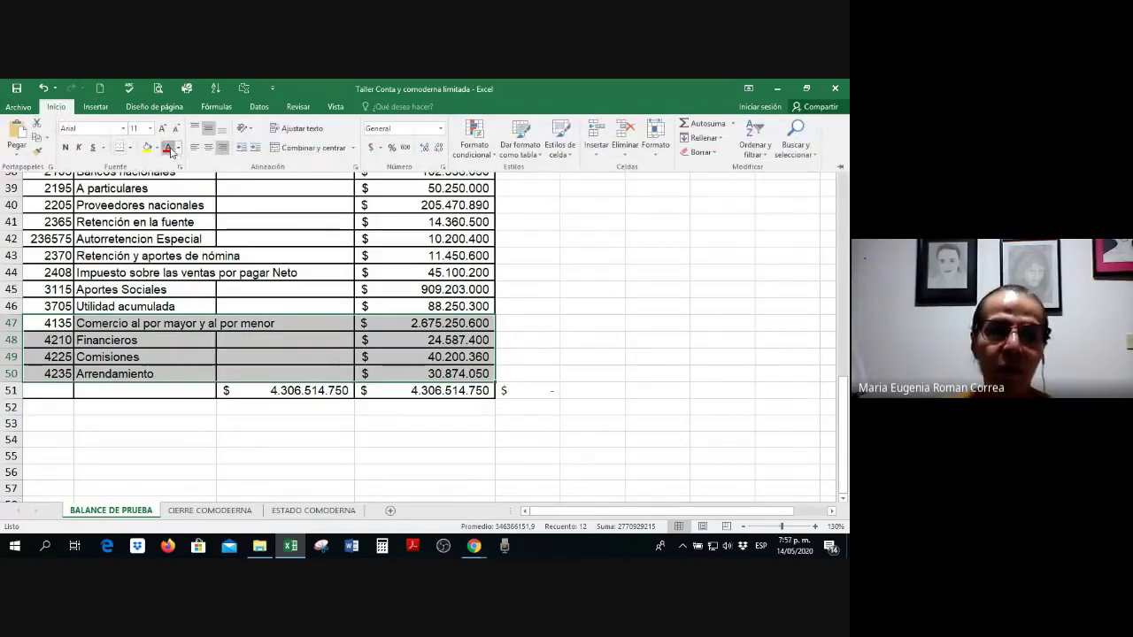
click(167, 148)
right_click(196, 303)
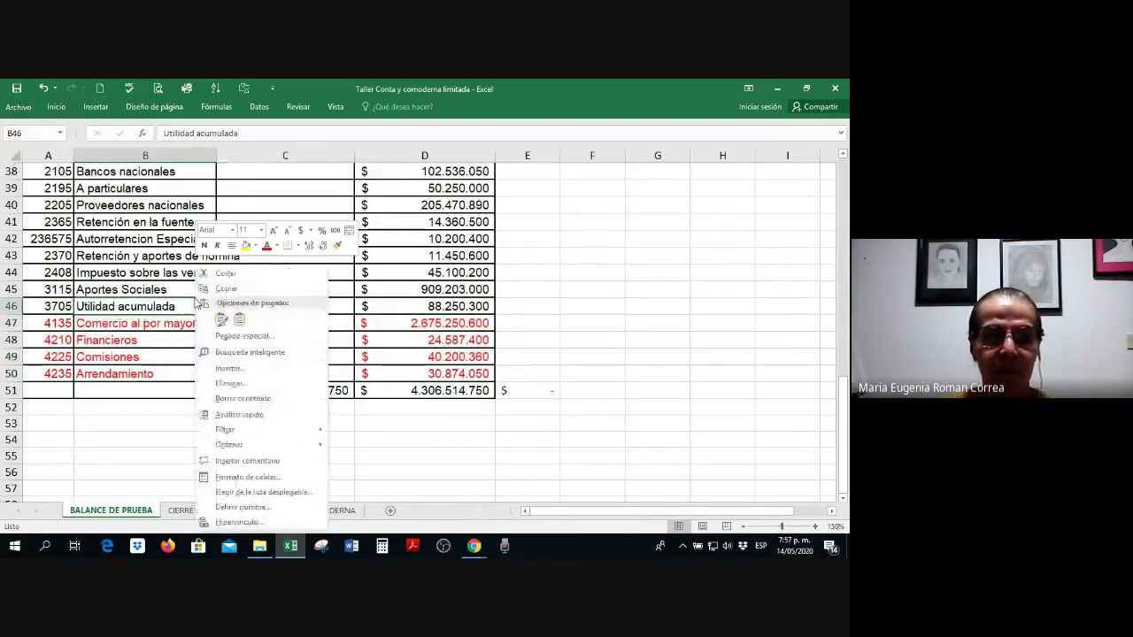
key(Escape)
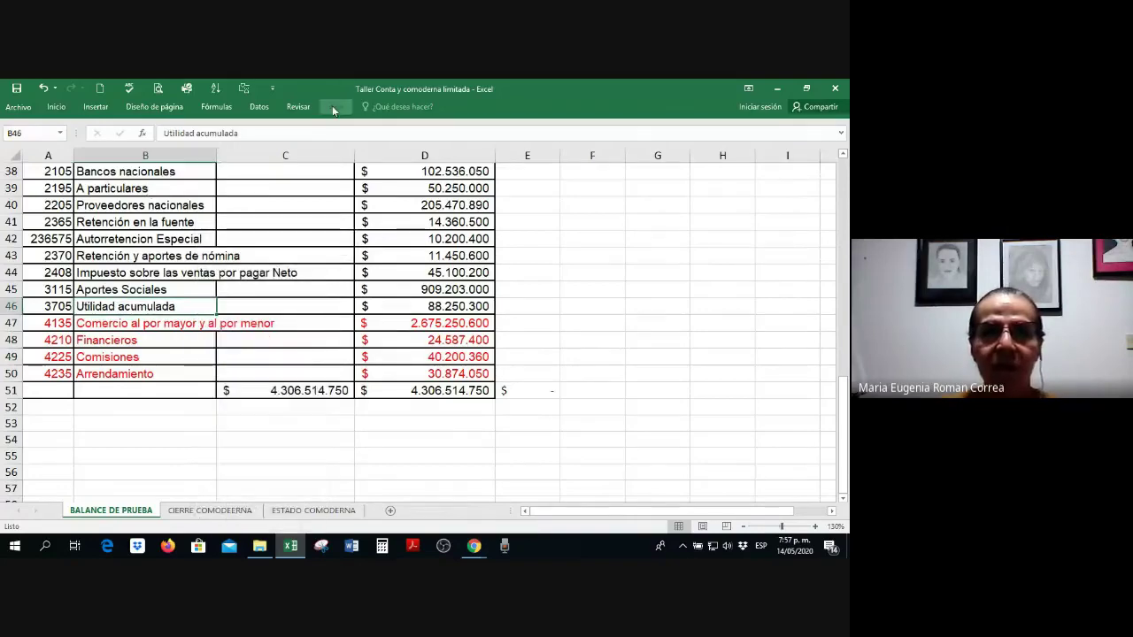
Step: Open a second window of the Comoderna workbook and place the two windows side by side
click(333, 110)
click(424, 133)
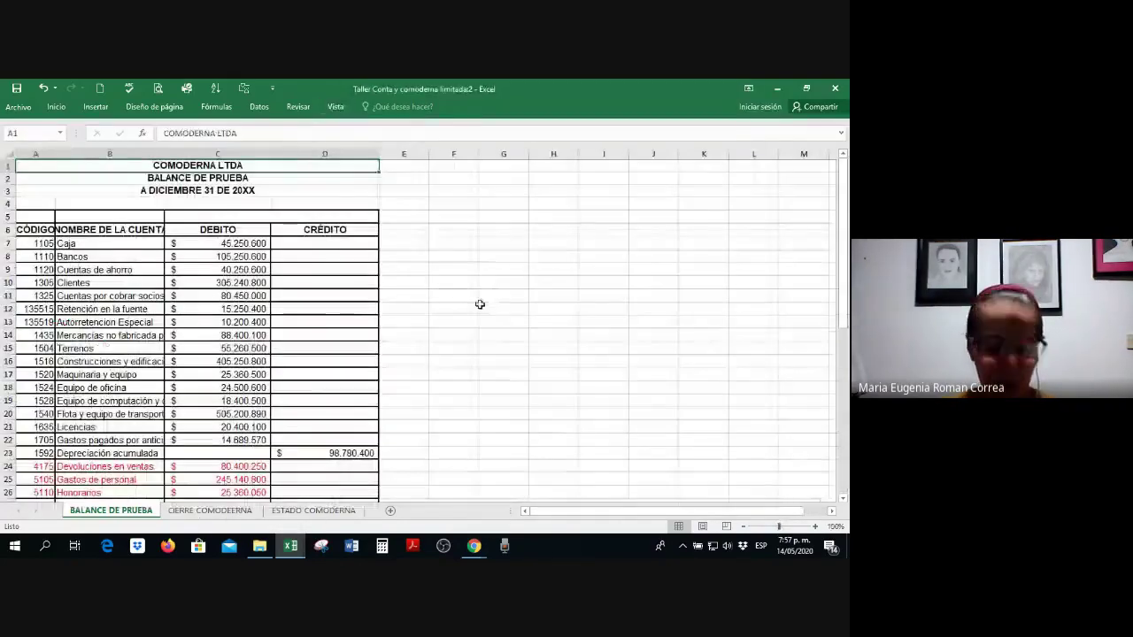
click(480, 304)
key(super+Right)
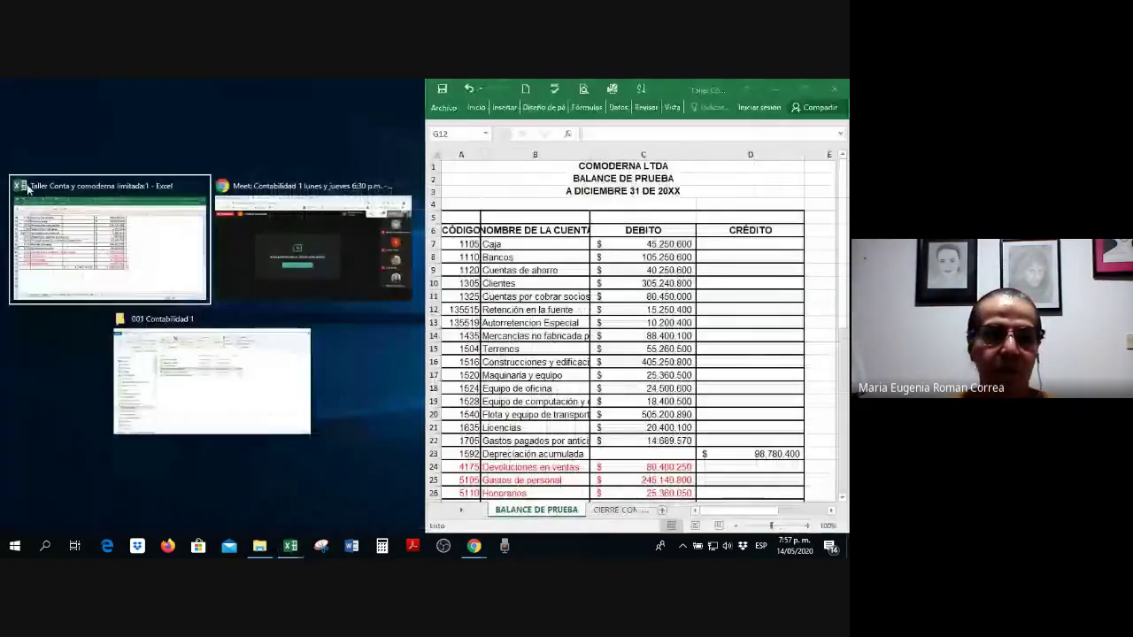
click(30, 187)
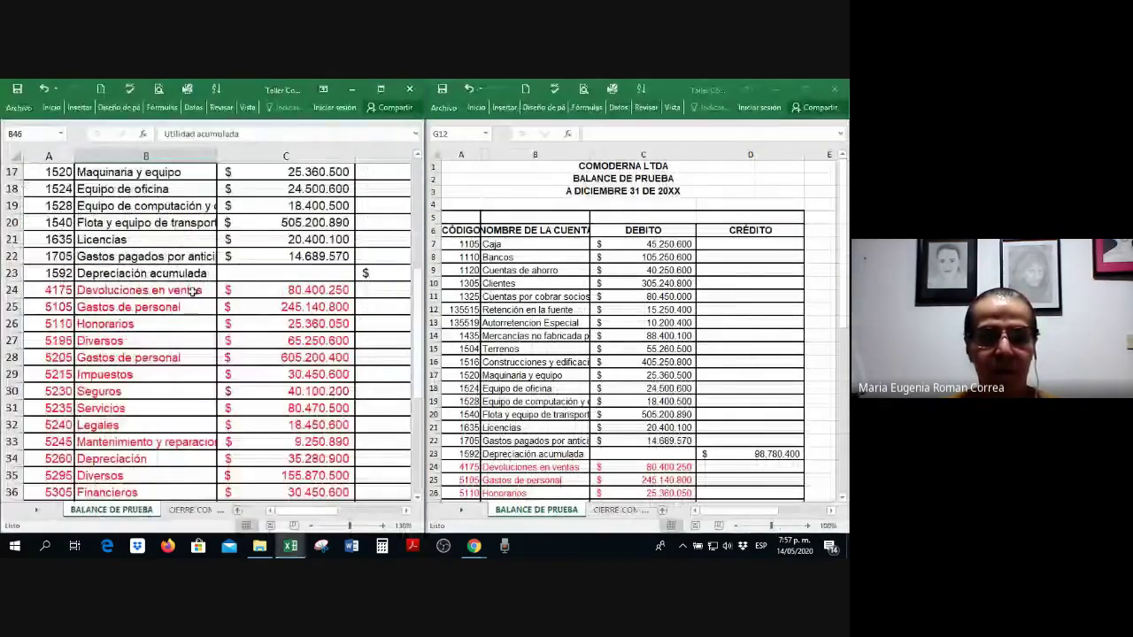
Step: Hide rows 7 to 23 of the BALANCE DE PRUEBA sheet, from Caja to Depreciación acumulada
ctrl+scroll(192, 290, down, 4)
scroll(192, 290, up, 5)
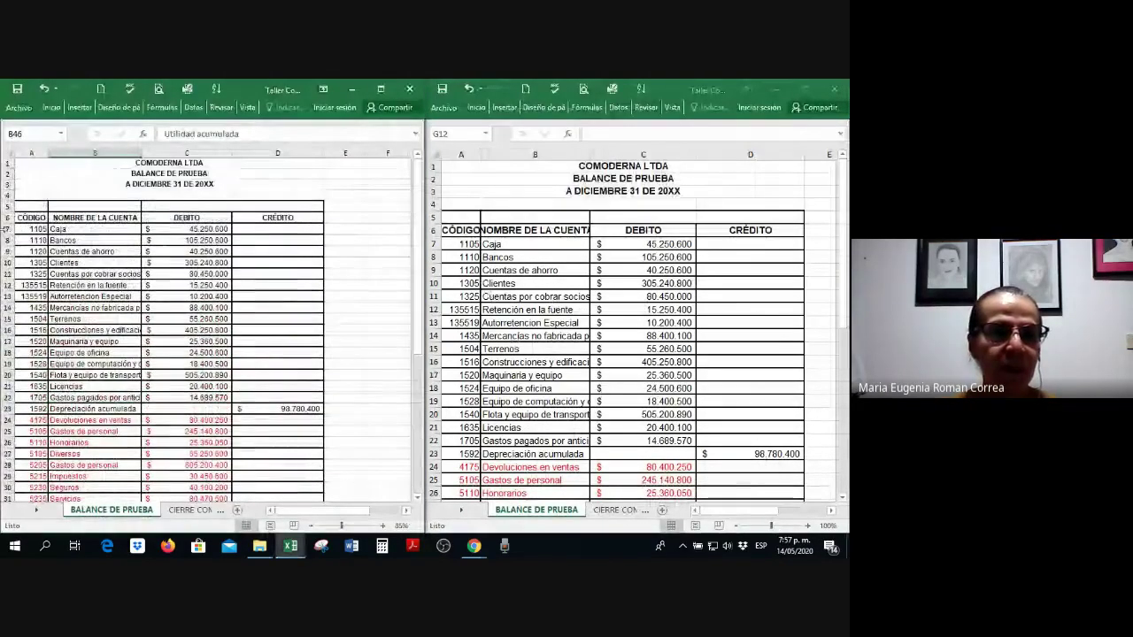
drag(6, 228, 11, 412)
right_click(75, 330)
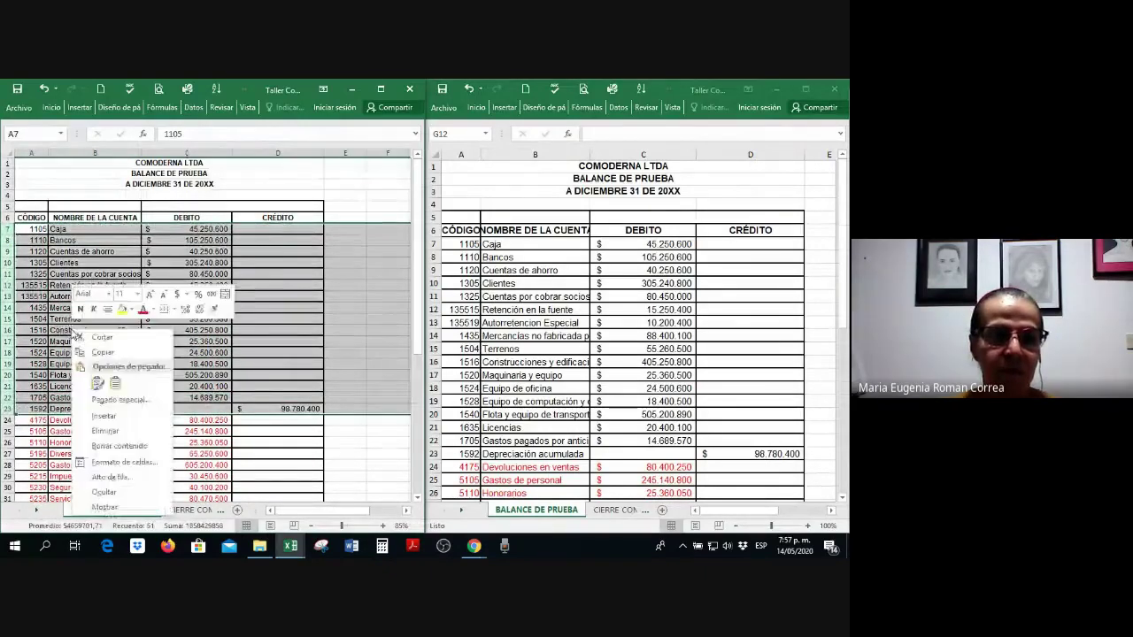
click(96, 493)
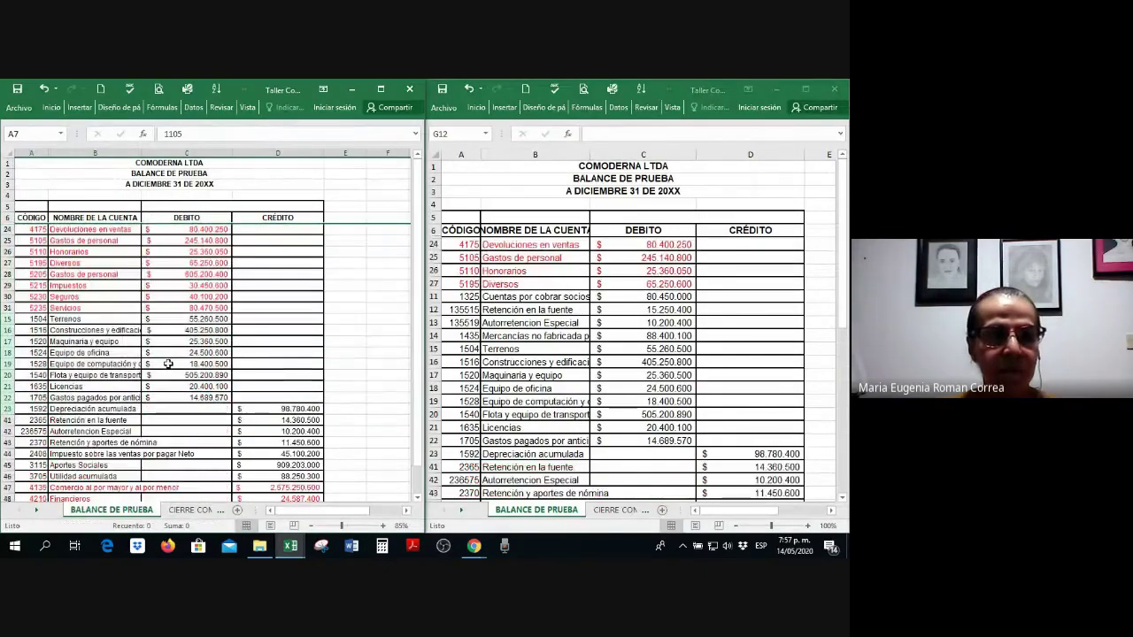
Step: Hide rows 38 to 46 of the BALANCE DE PRUEBA sheet, from Bancos nacionales to Utilidad acumulada
scroll(168, 355, down, 3)
drag(11, 287, 25, 376)
right_click(117, 352)
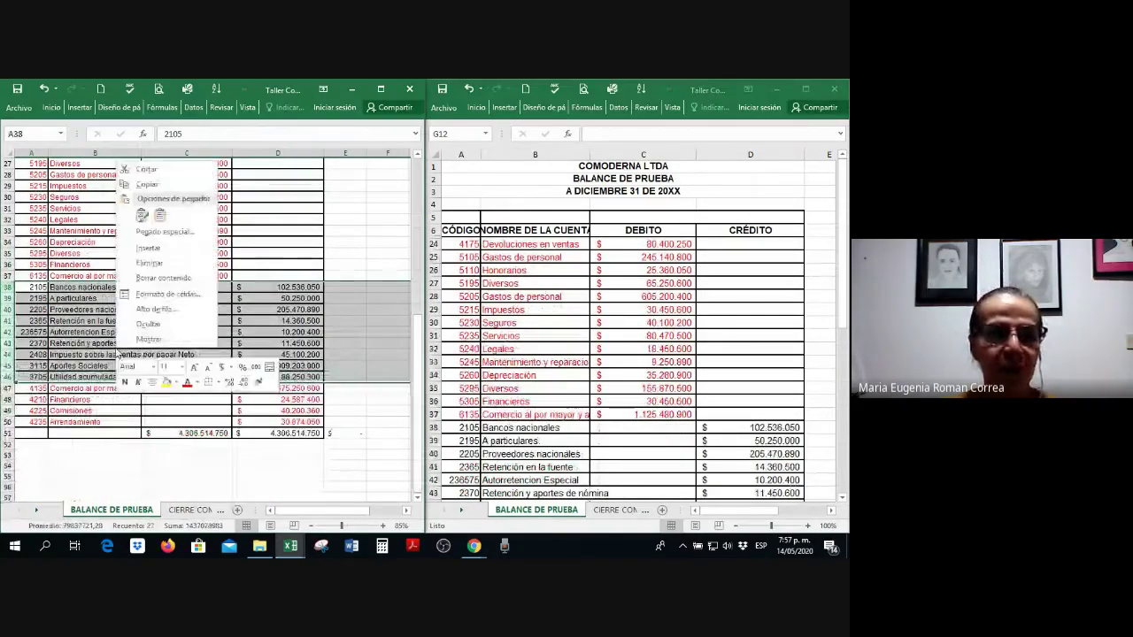
click(147, 323)
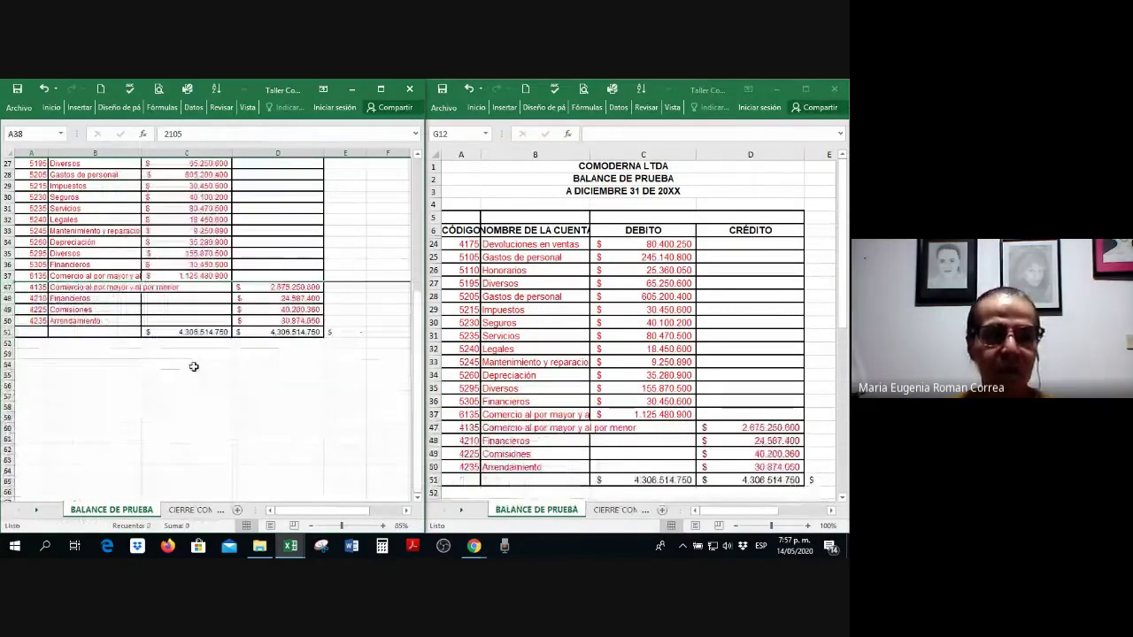
scroll(193, 366, up, 1)
scroll(194, 367, up, 2)
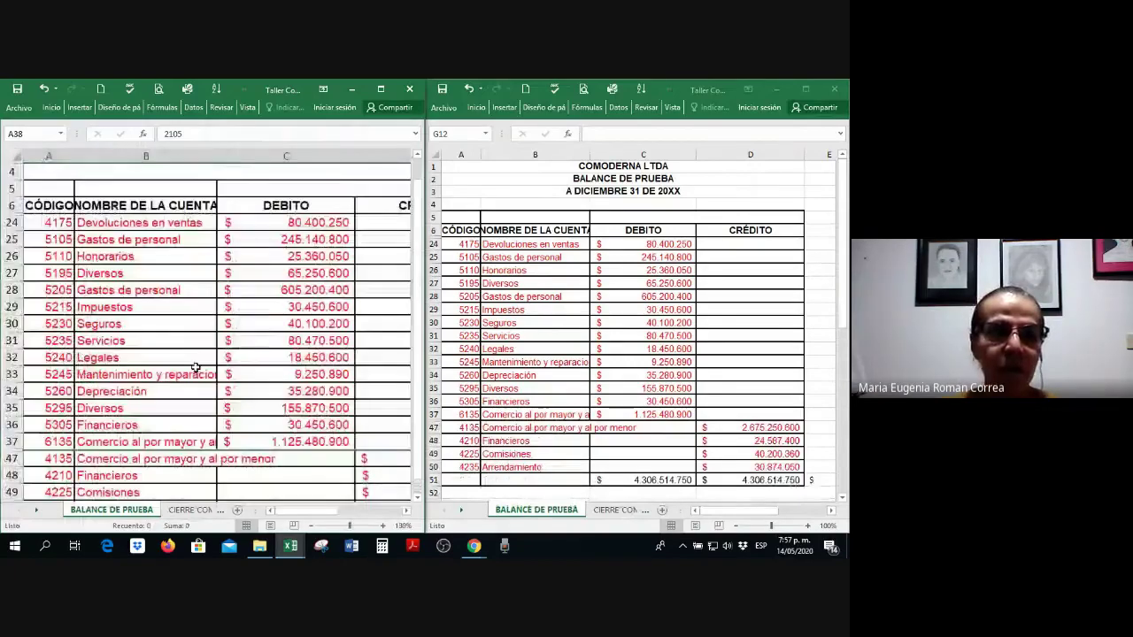
Step: Narrow the account name column (B) of the BALANCE DE PRUEBA sheet so the debit and credit columns fit in view
scroll(194, 367, down, 2)
drag(80, 154, 78, 154)
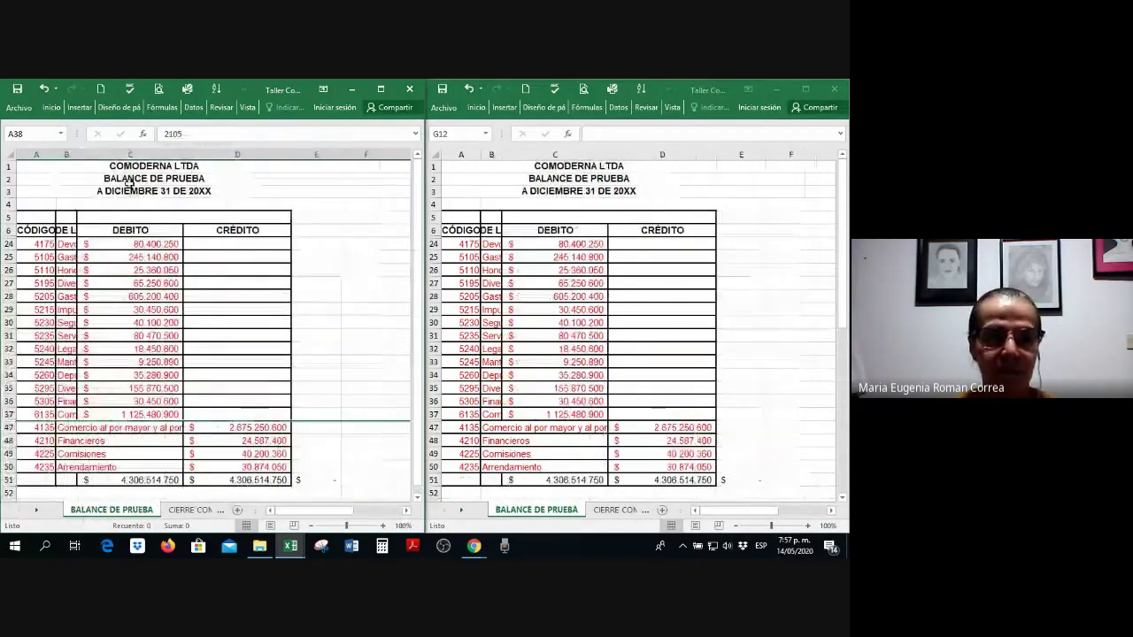
scroll(129, 184, up, 3)
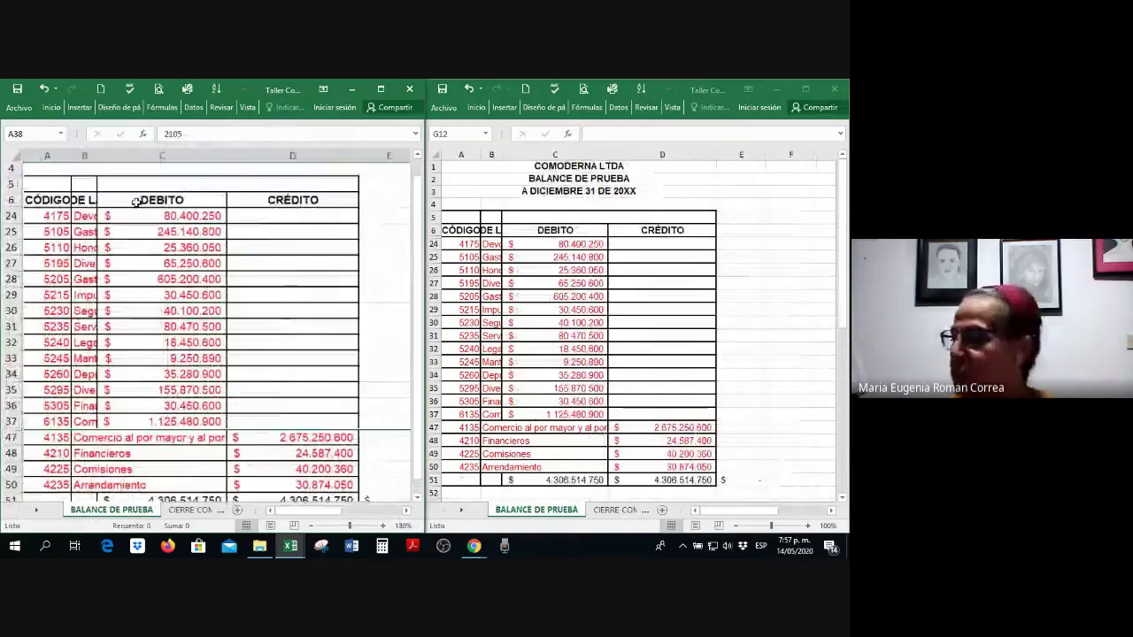
scroll(195, 310, down, 2)
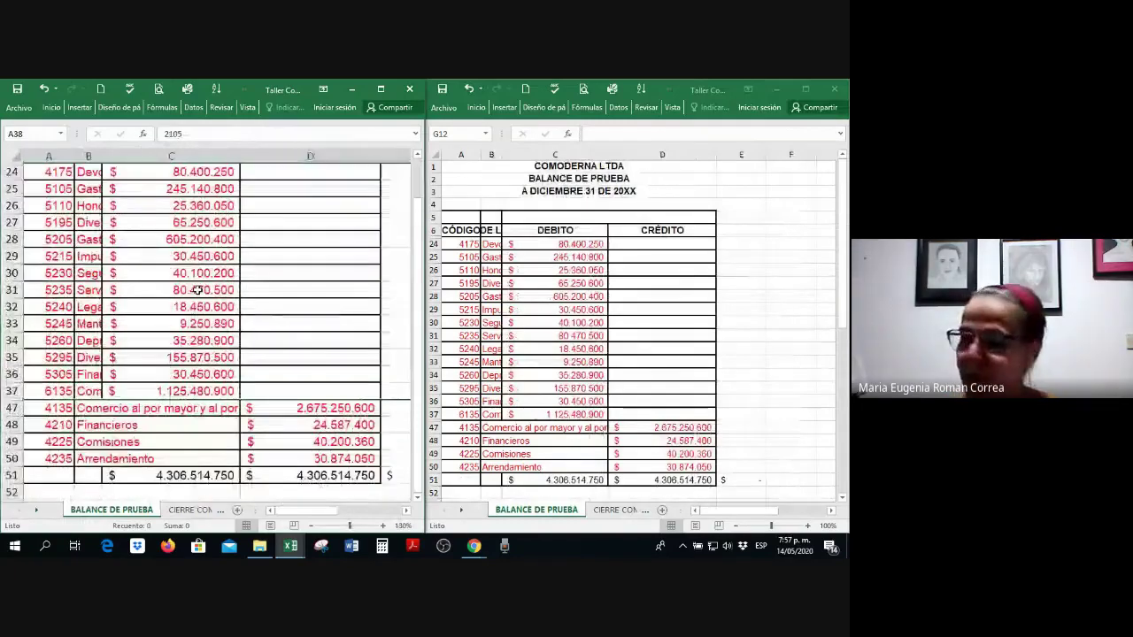
Step: Show the CIERRE COMODEERNA sheet in the second window and narrow its columns A, B and C
click(619, 510)
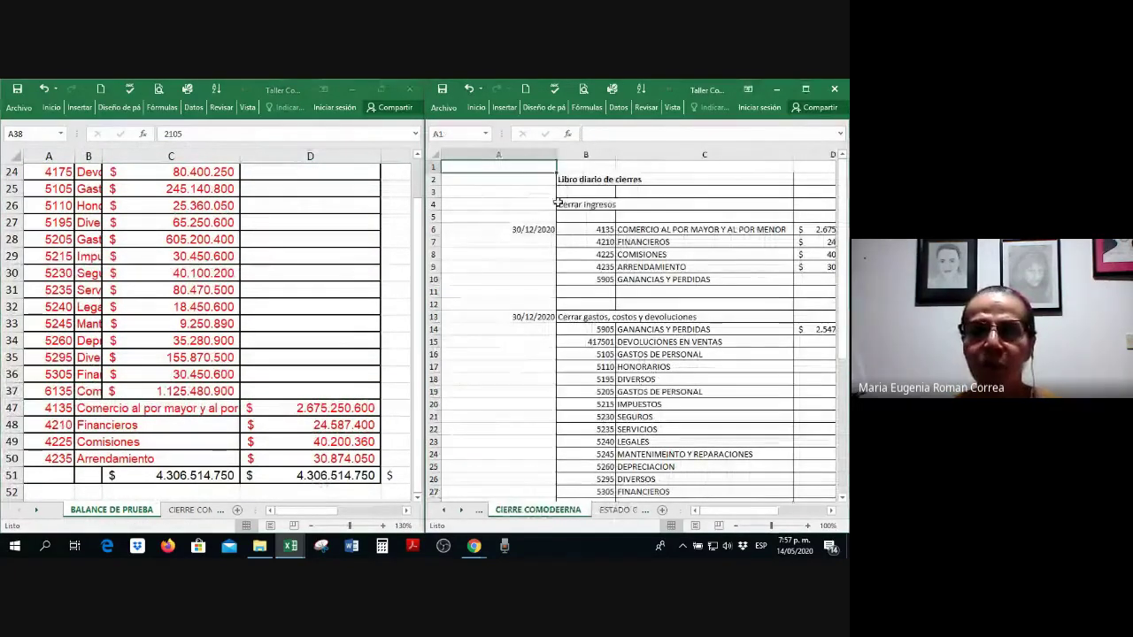
drag(556, 154, 470, 155)
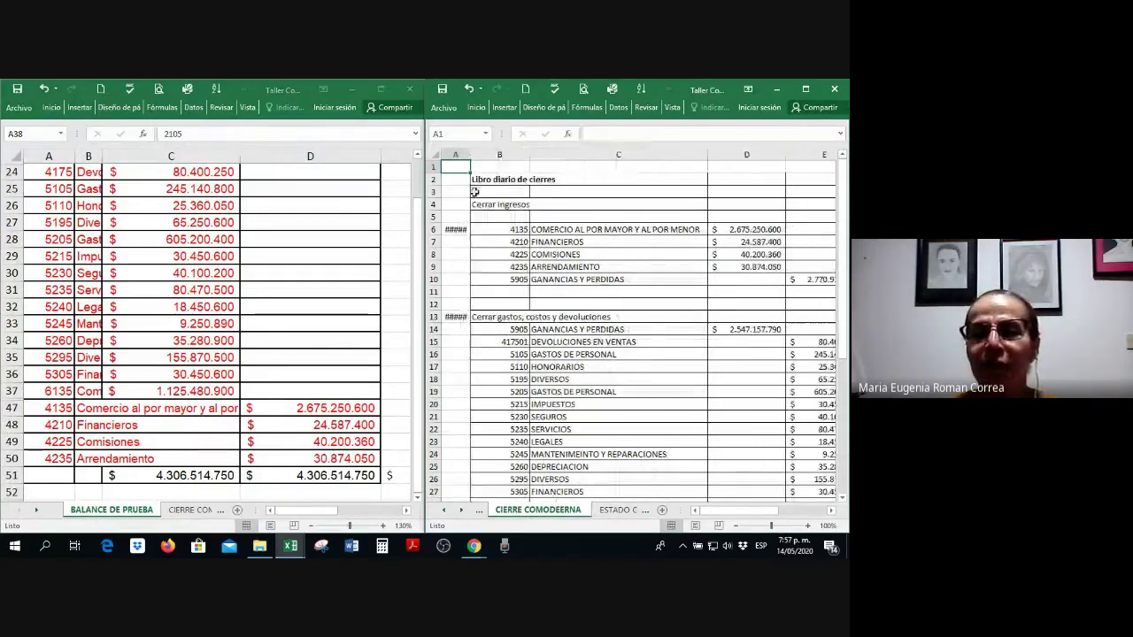
drag(707, 155, 600, 155)
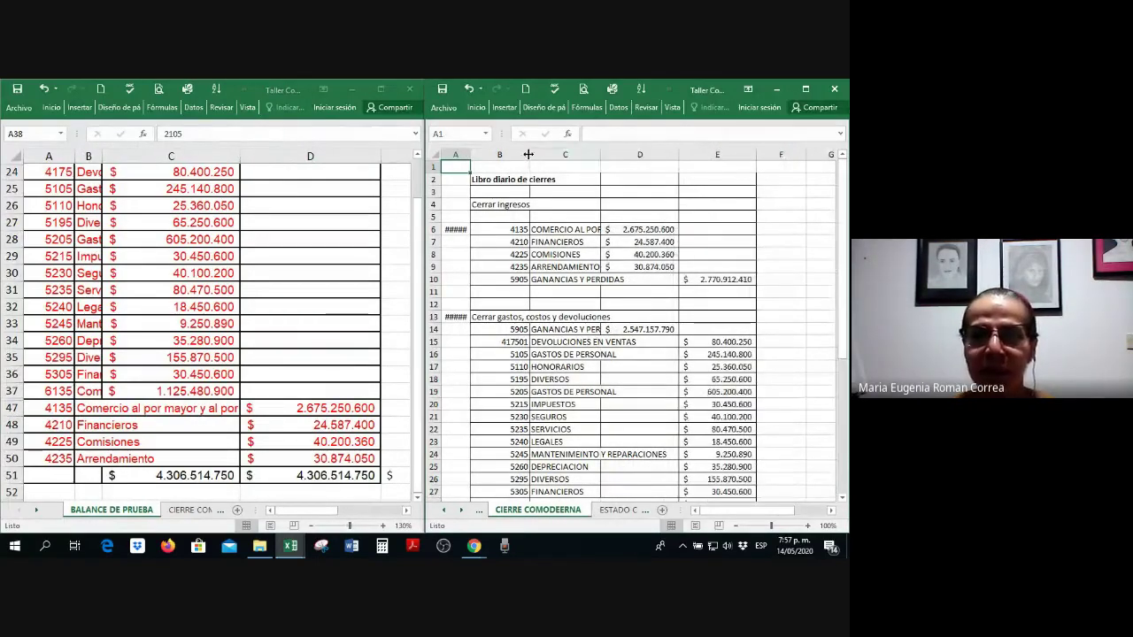
drag(529, 157, 496, 158)
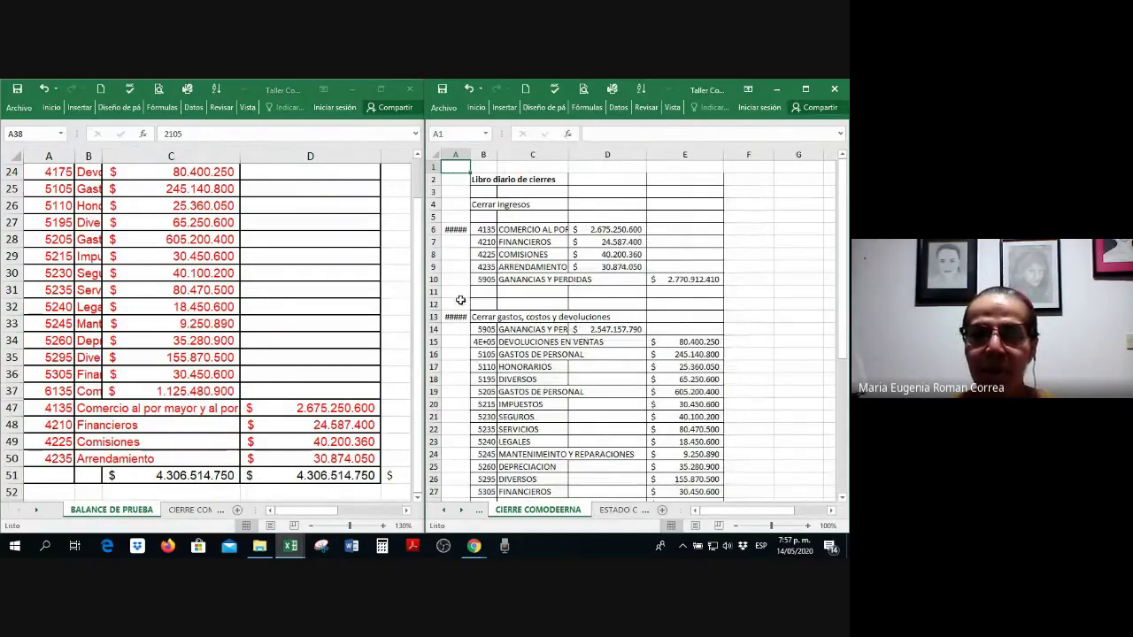
Step: Insert eight blank rows at row 11 of the closing journal, below the GANANCIAS Y PERDIDAS line
click(433, 291)
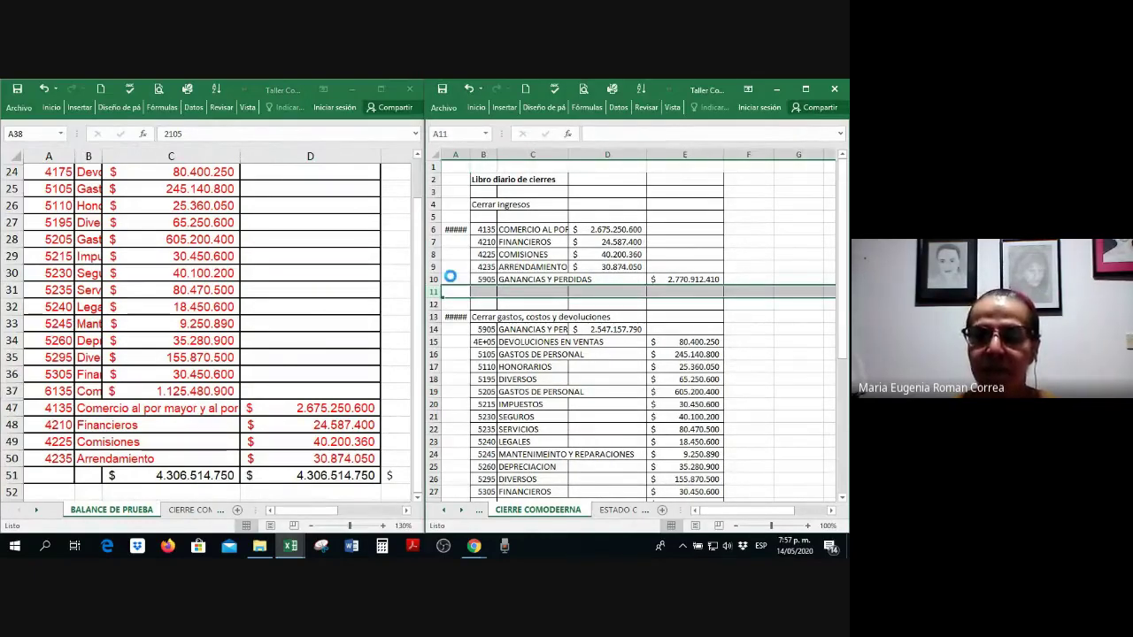
key(ctrl+plus)
key(ctrl+plus)
key(ctrl+plus)
key(ctrl+plus)
key(ctrl+plus)
key(ctrl+plus)
key(ctrl+plus)
key(ctrl+plus)
scroll(557, 282, up, 2)
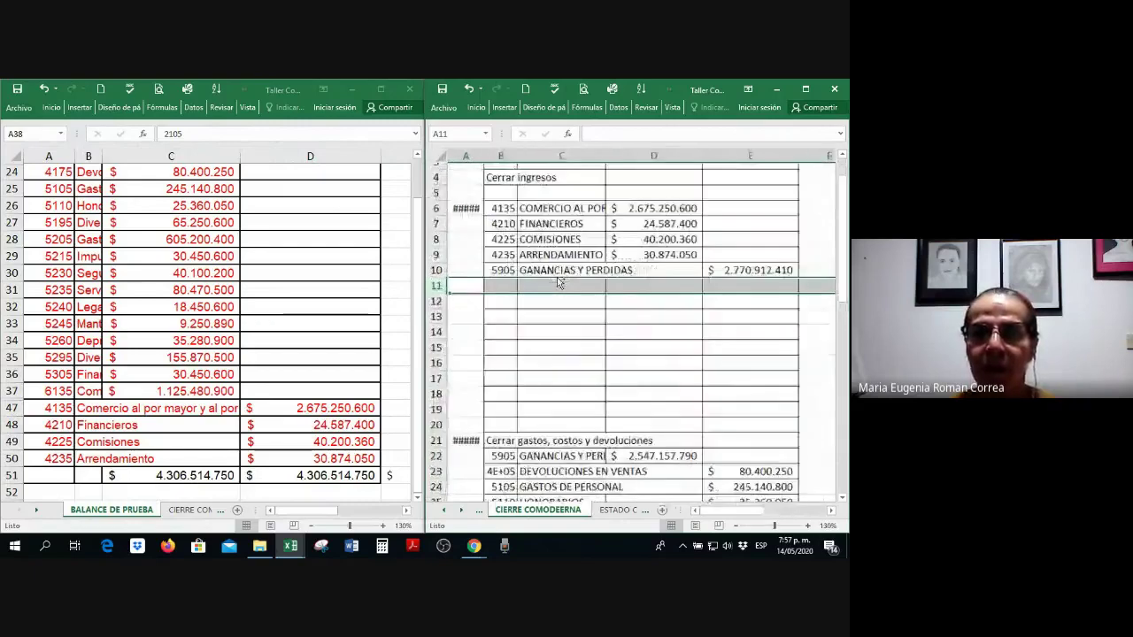
Step: Widen column B of the closing journal slightly and select the Cerrar ingresos heading in B4
scroll(536, 311, up, 1)
drag(520, 156, 532, 157)
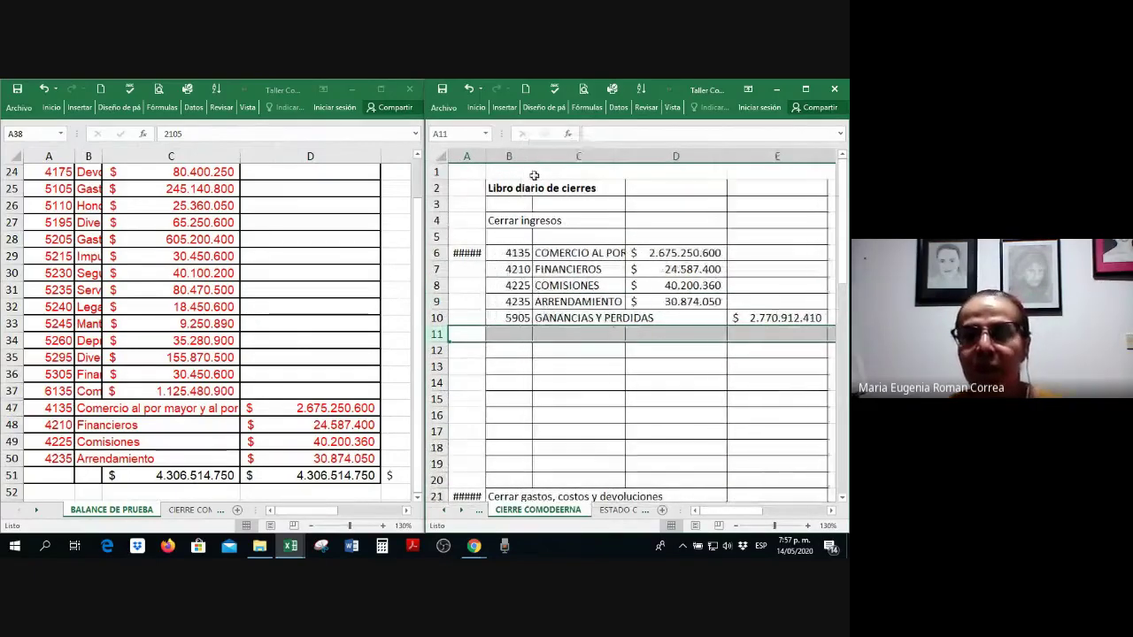
click(502, 221)
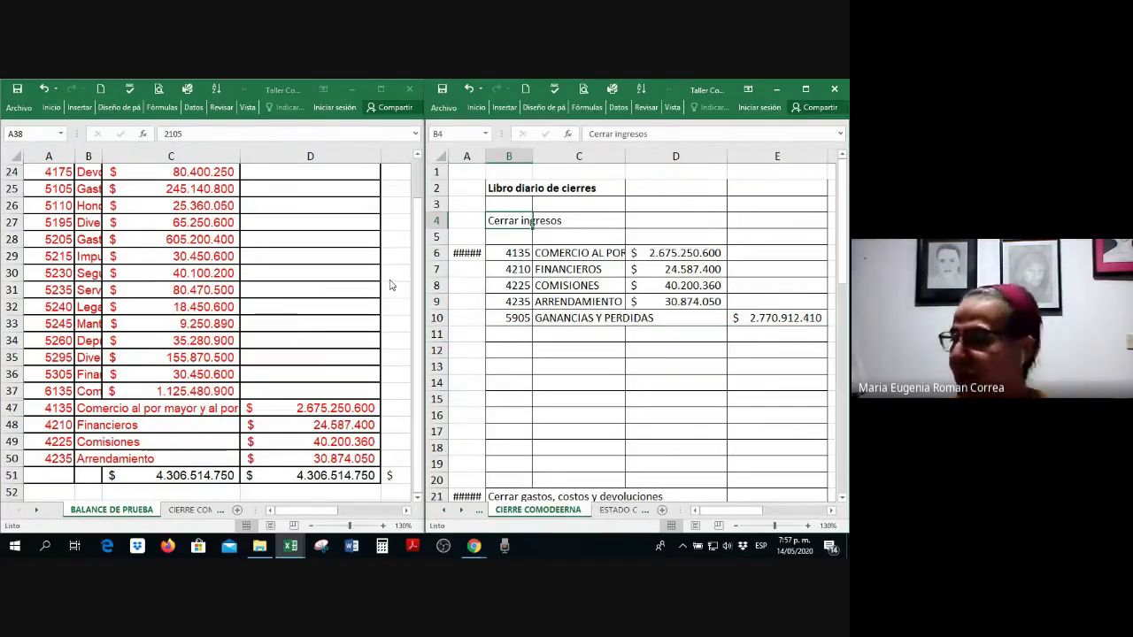
Step: Fill the 5905 GANANCIAS Y PERDIDAS cells B10:D10 of the closing journal with yellow
drag(513, 320, 677, 318)
click(474, 107)
click(520, 157)
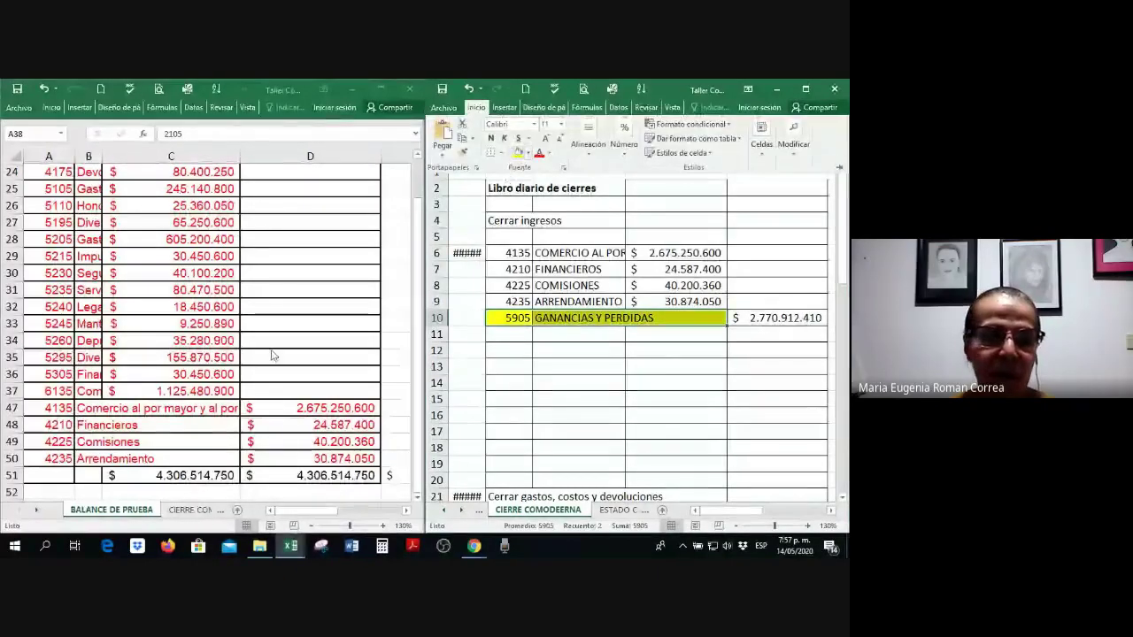
Step: Look over the result accounts in the trial balance window, starting from income account 4135
click(297, 291)
ctrl+scroll(298, 283, down, 1)
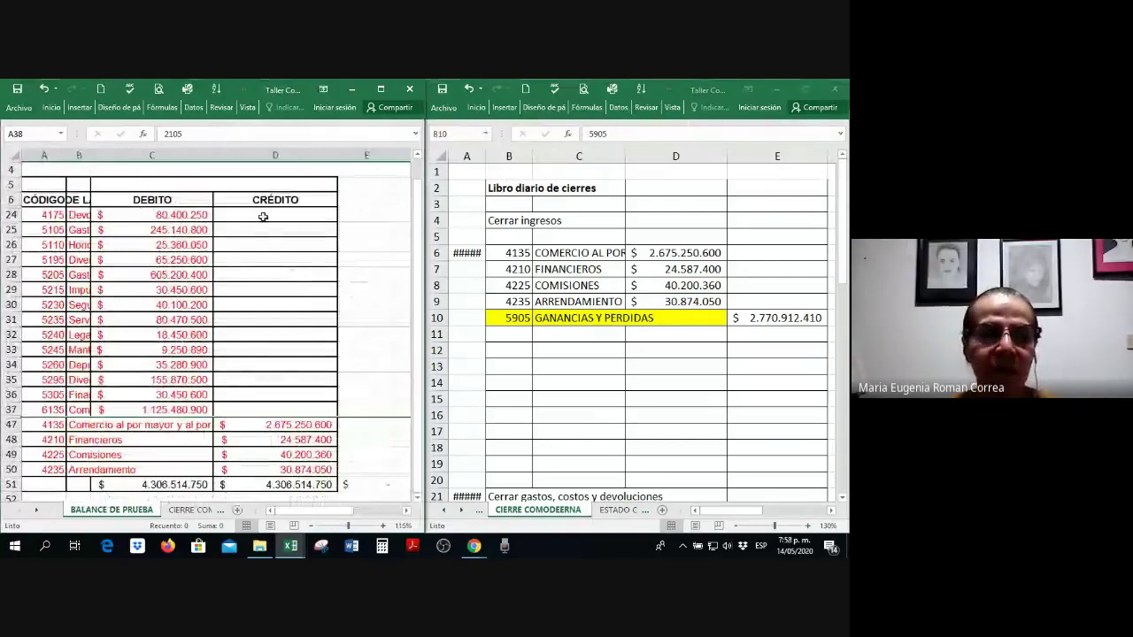
click(59, 426)
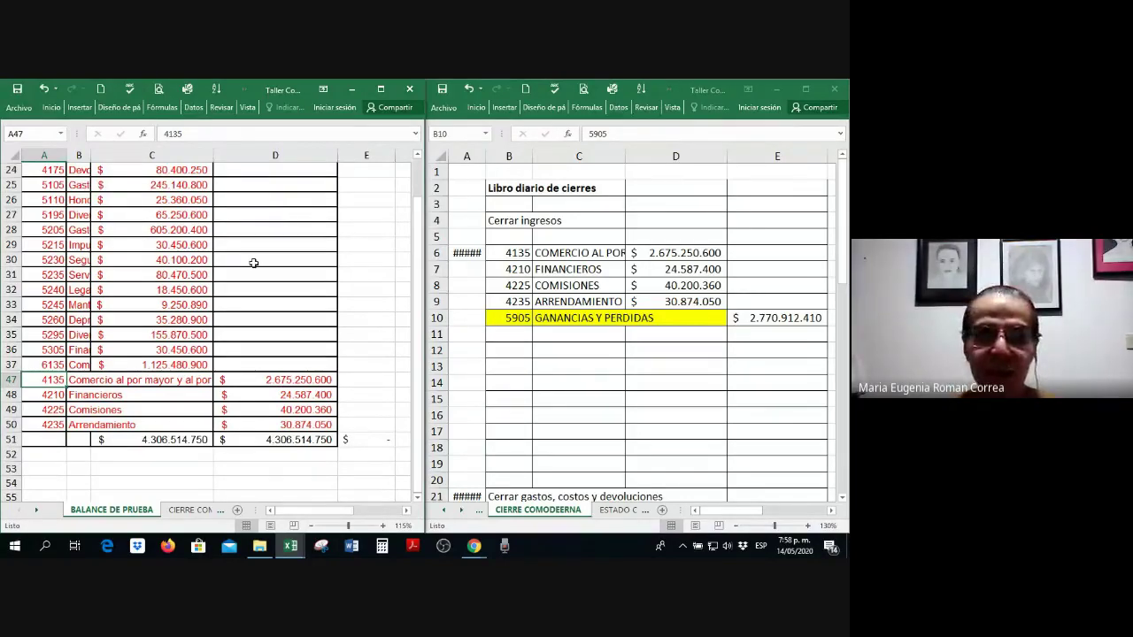
scroll(253, 263, up, 8)
scroll(253, 263, down, 8)
Step: Add the headings Débitos in D3 and Créditos in E3 of the closing journal
click(674, 200)
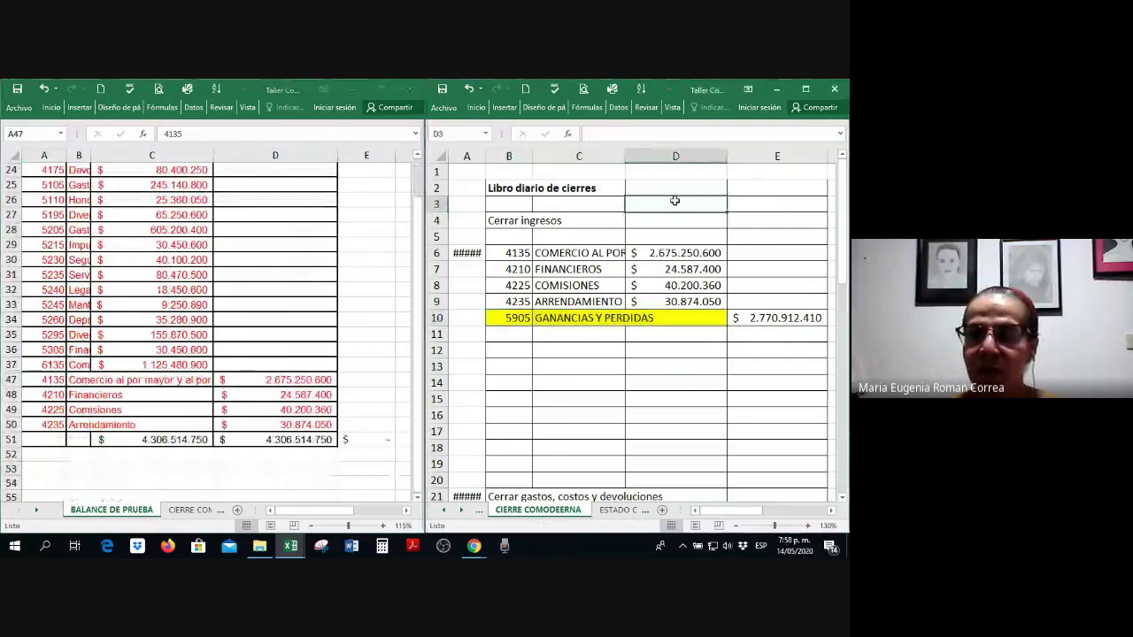
text(d)
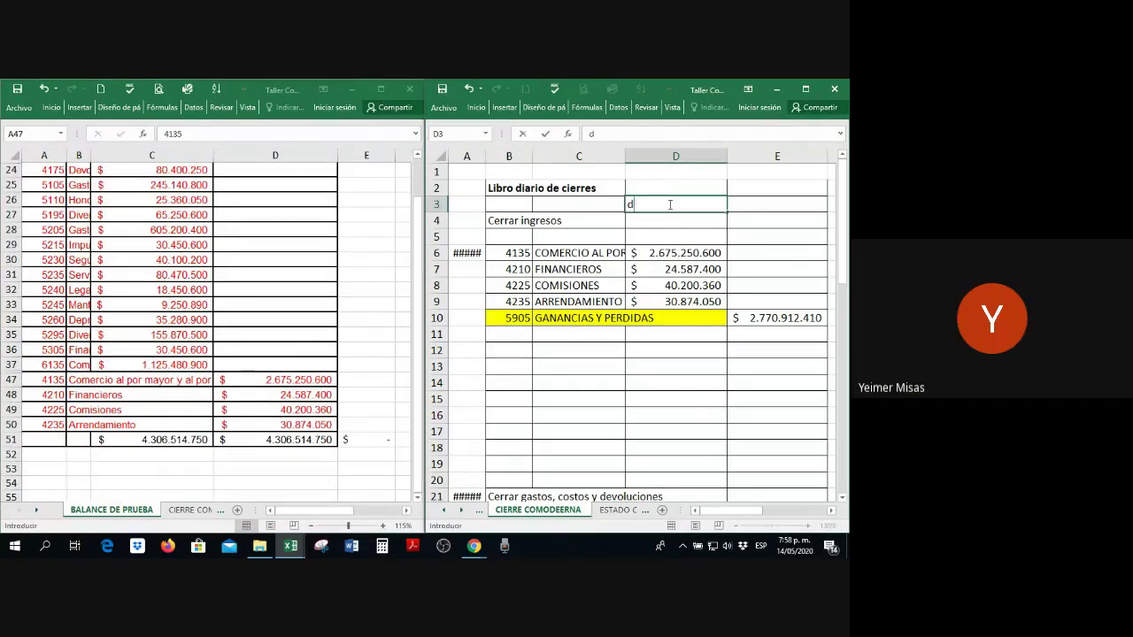
text(ÉBDébitos)
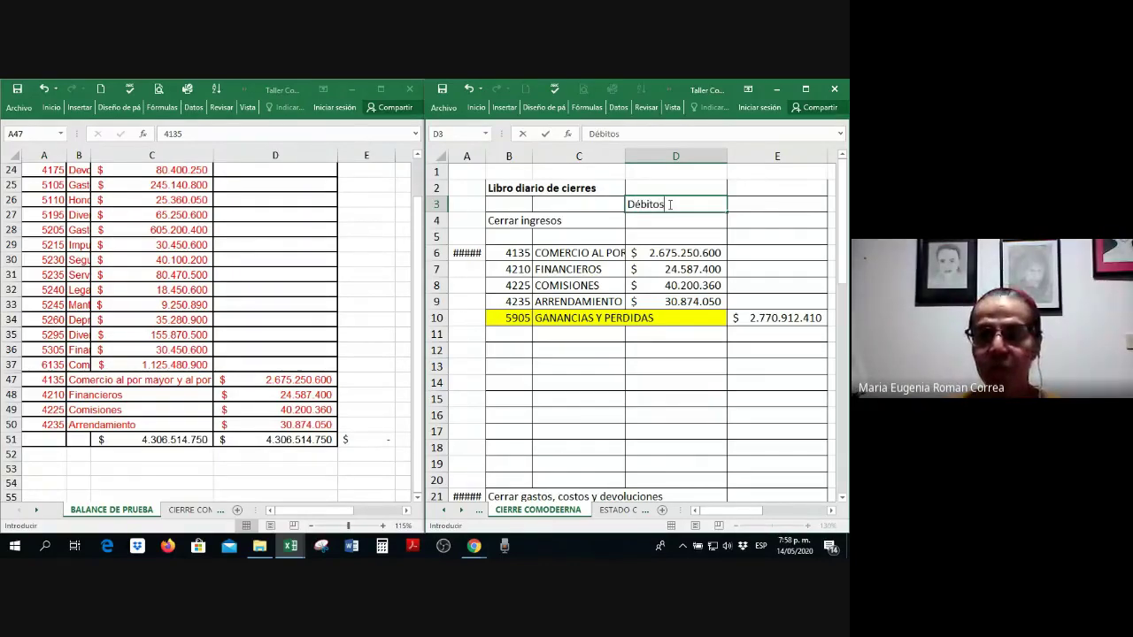
key(Tab)
text(Cre´di)
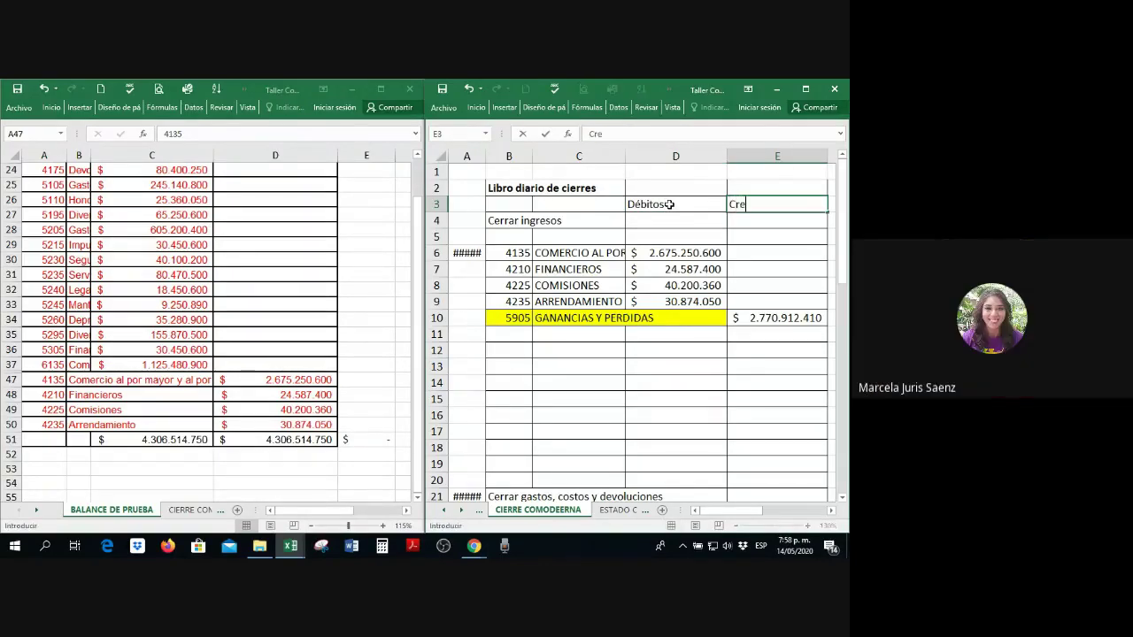
key(BackSpace)
key(BackSpace)
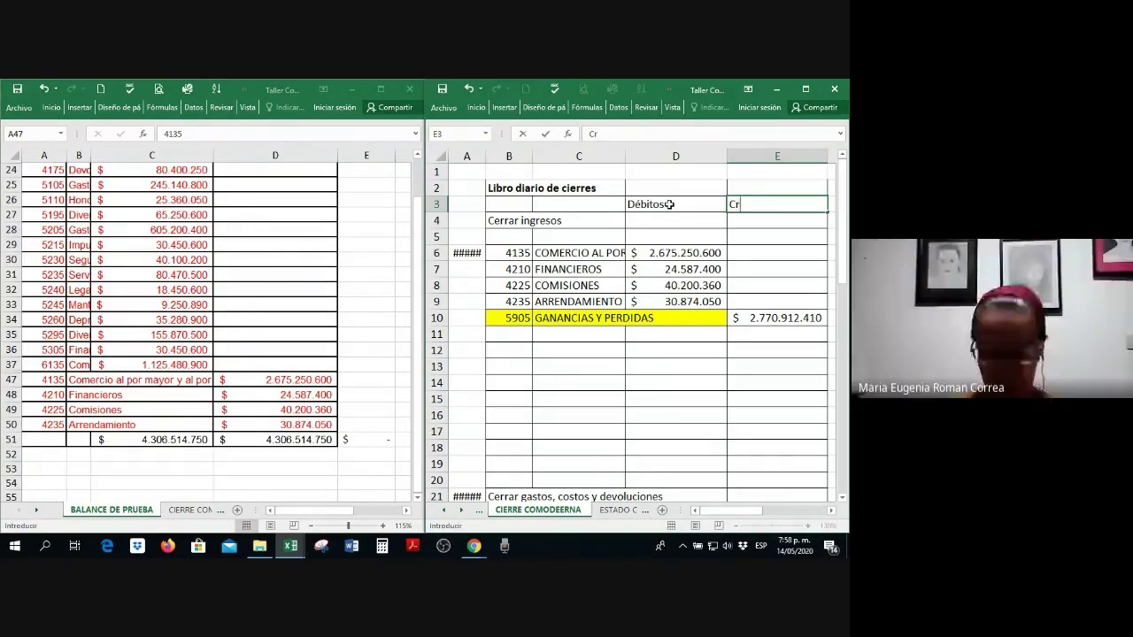
text(éditos)
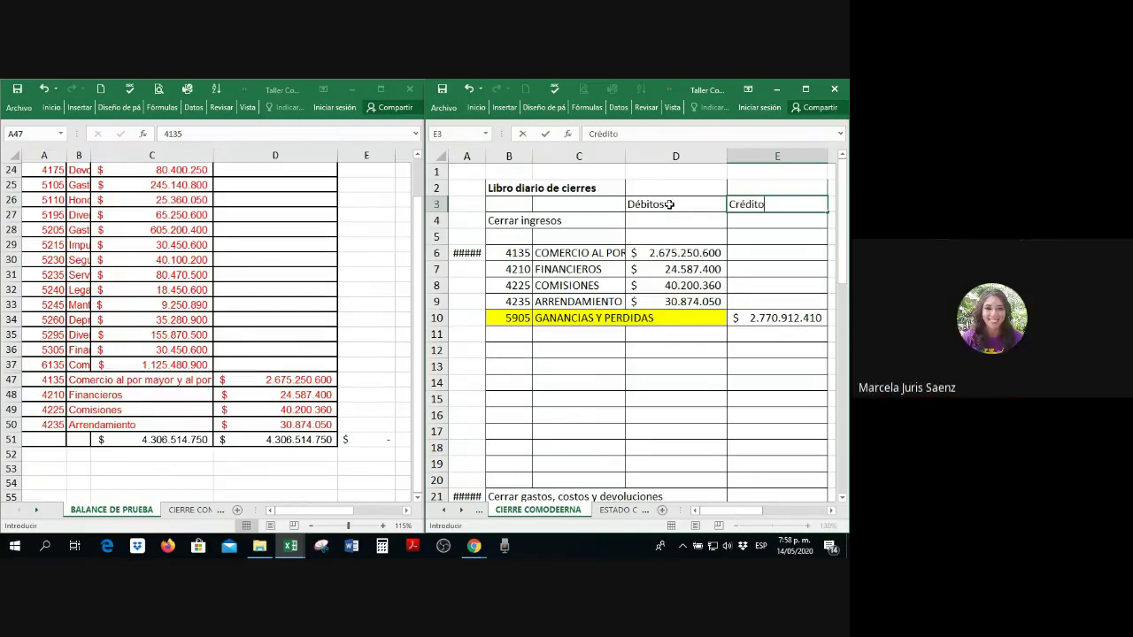
key(Return)
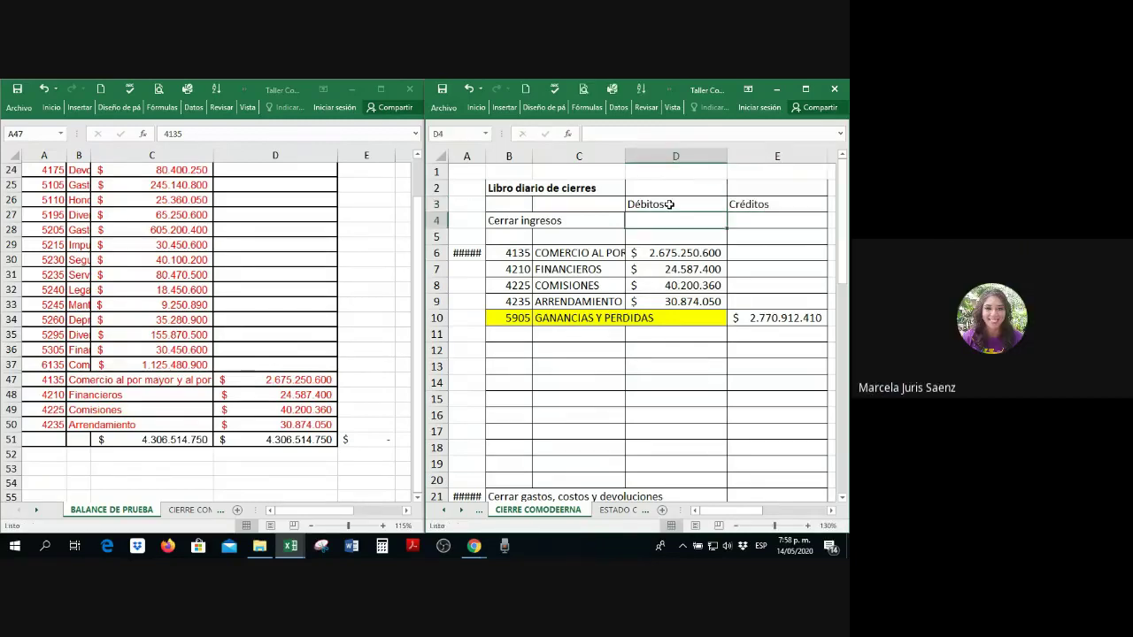
Step: Compare the trial balance credits of the four income accounts (D47:D50) with the closing journal lines in B6:D9
click(271, 379)
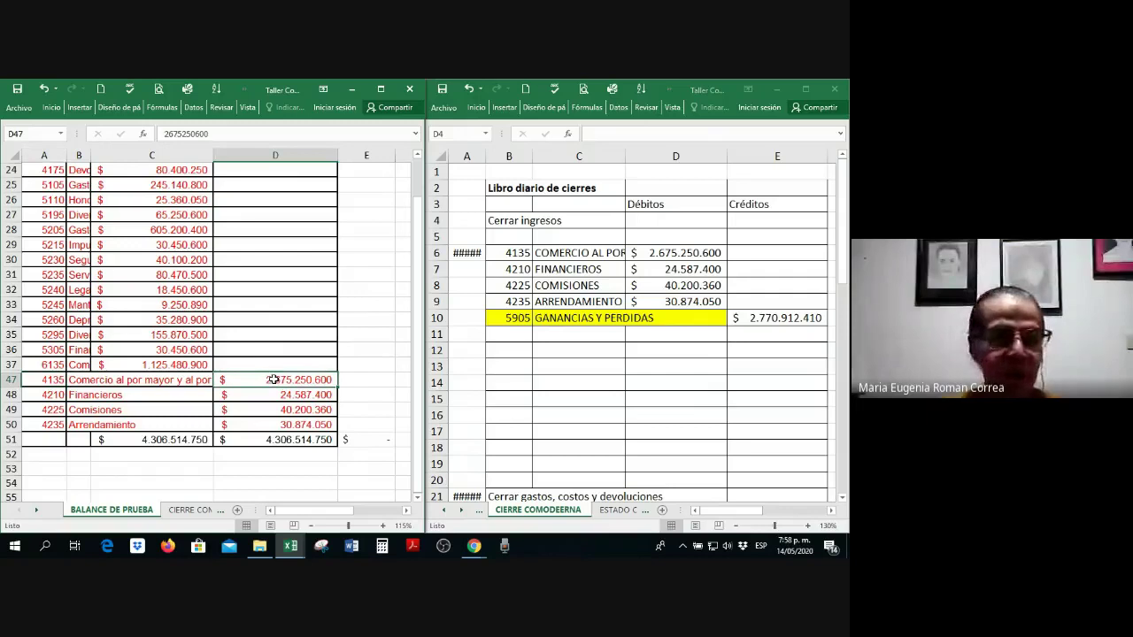
scroll(274, 380, down, 1)
click(280, 352)
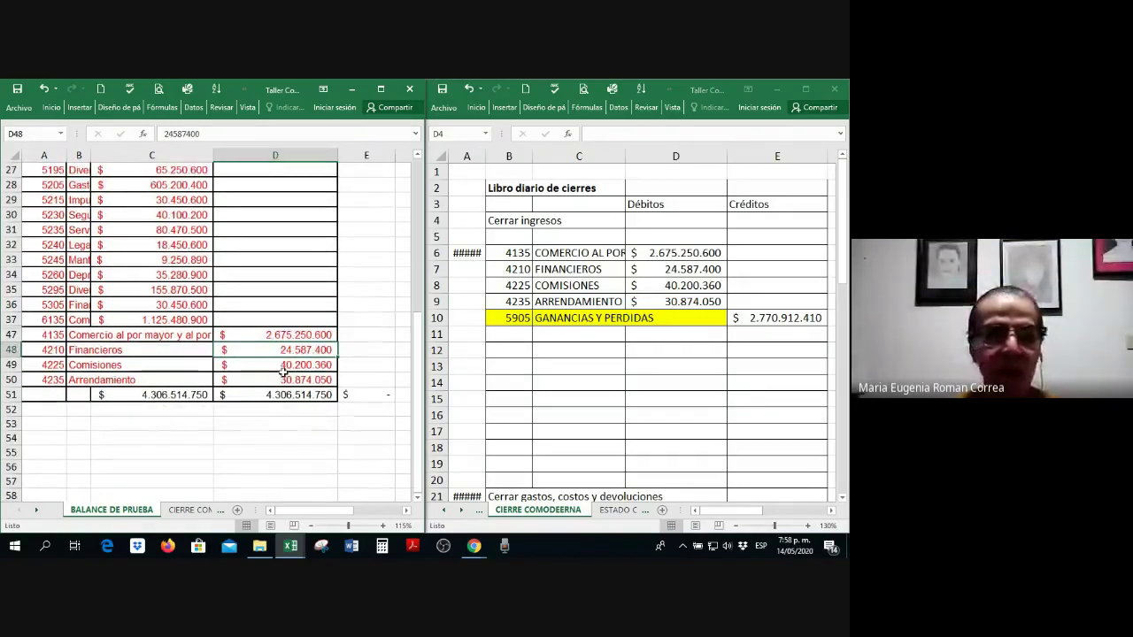
click(283, 363)
click(280, 377)
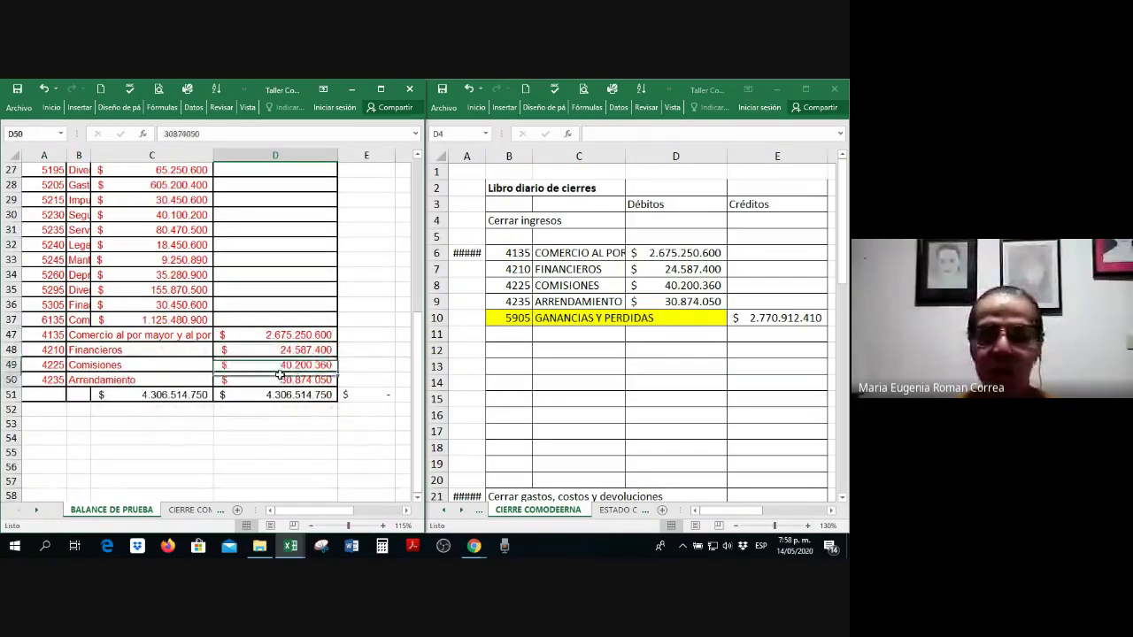
click(566, 262)
drag(512, 253, 647, 297)
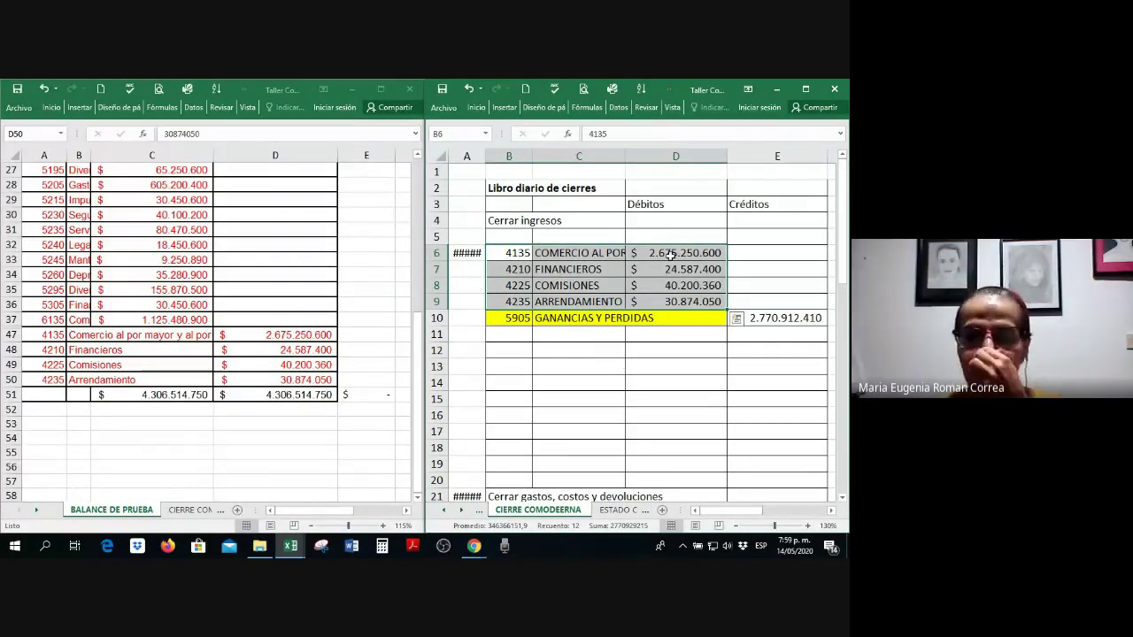
click(755, 320)
double_click(755, 320)
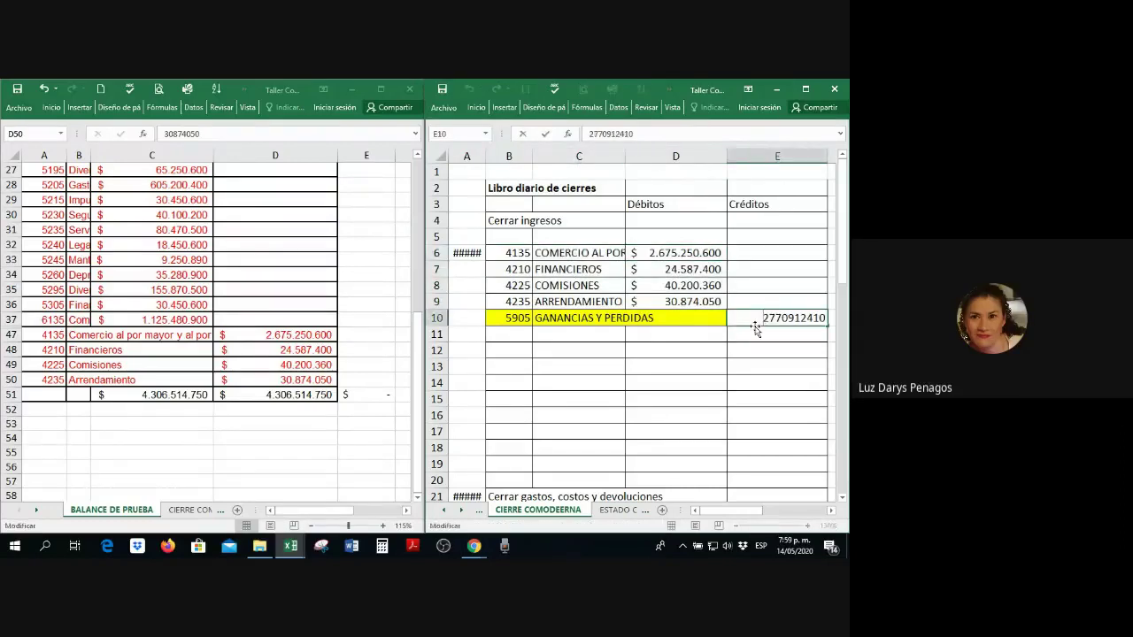
key(Escape)
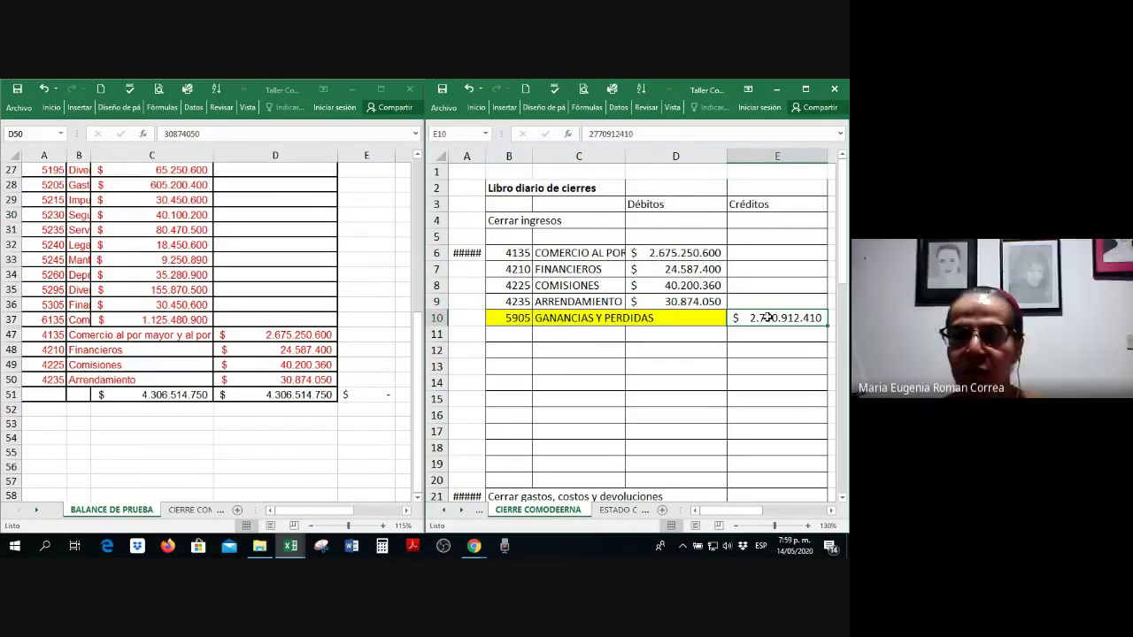
right_click(692, 259)
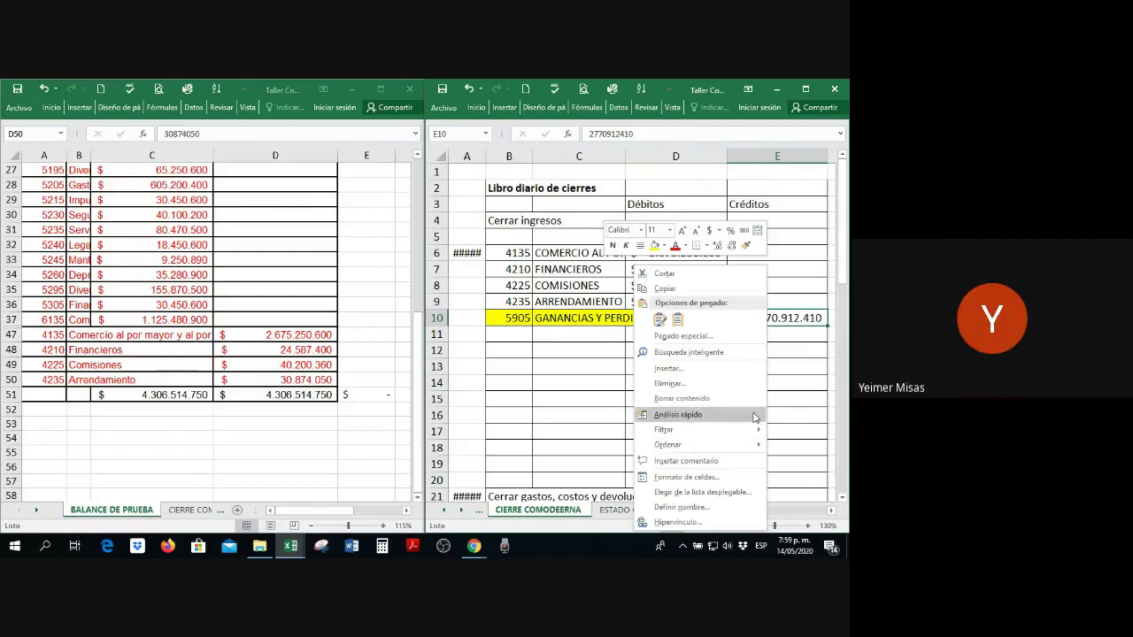
click(677, 415)
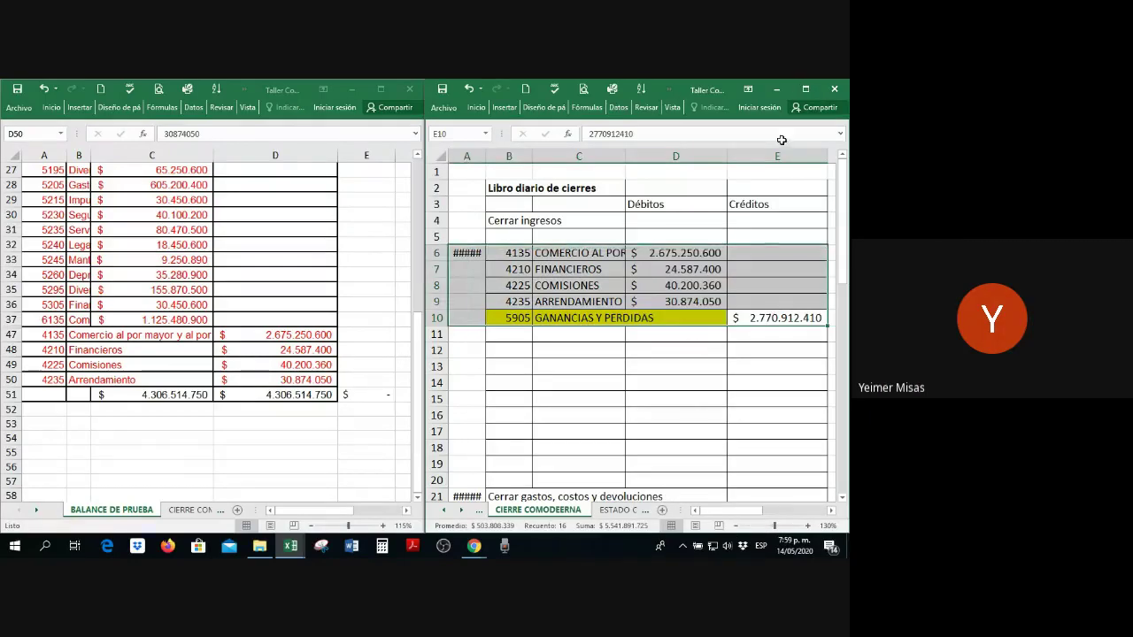
Step: Maximize the window showing the CIERRE COMODEERNA sheet
click(823, 329)
key(super+Up)
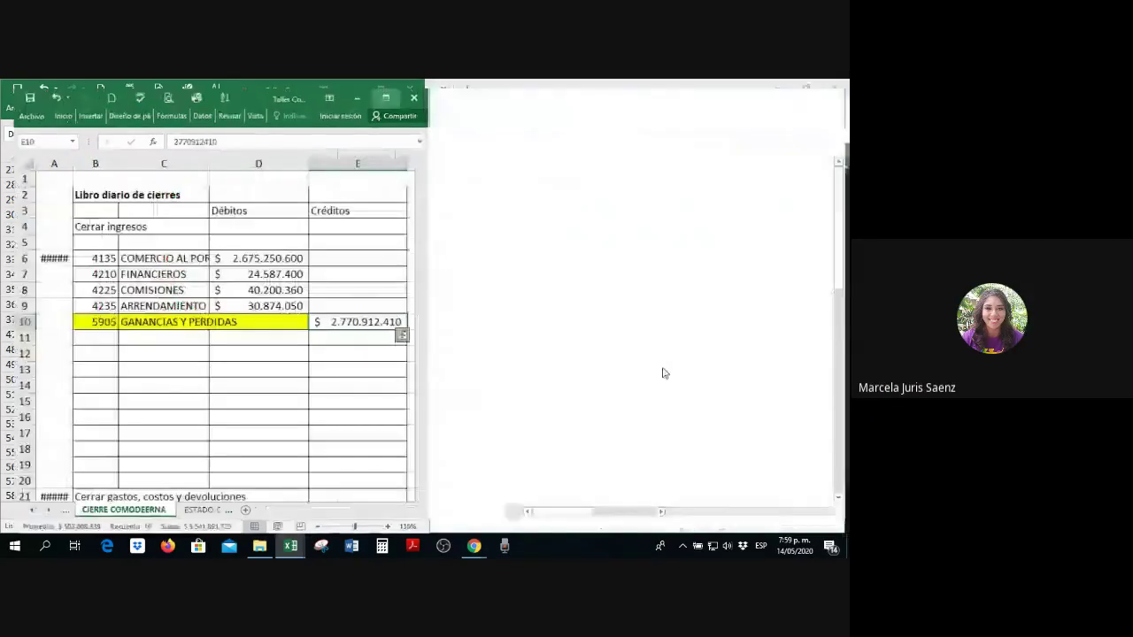
click(662, 365)
Step: Total the income debits as the 5905 credit in E10 with the formula =SUMA(D6:D10)
click(317, 315)
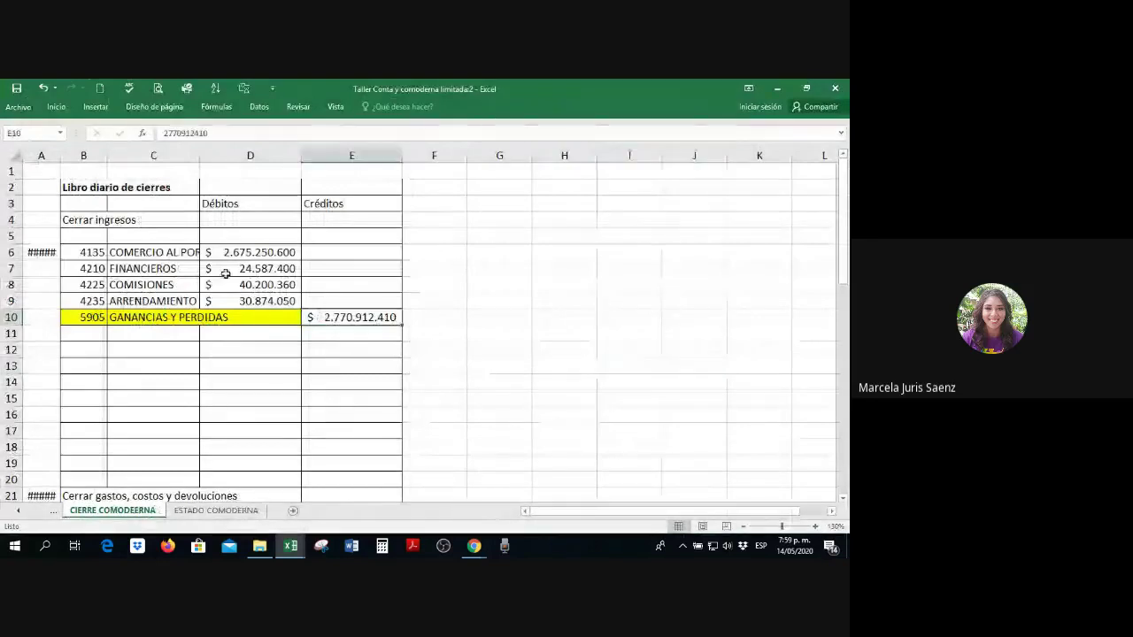
click(56, 106)
click(699, 123)
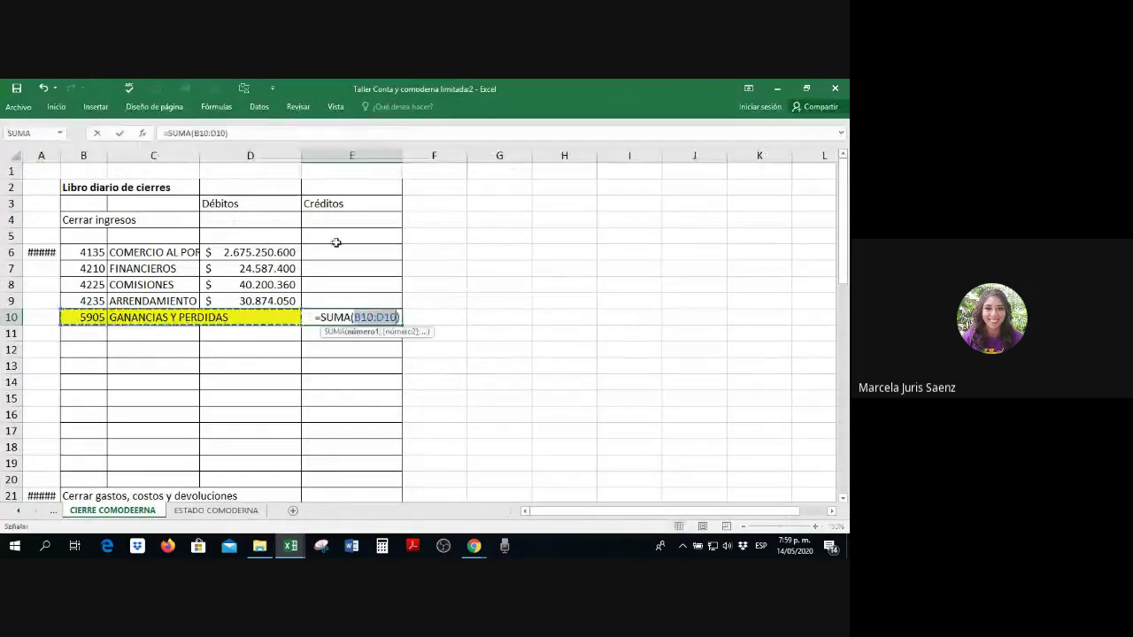
drag(238, 258, 255, 317)
key(Return)
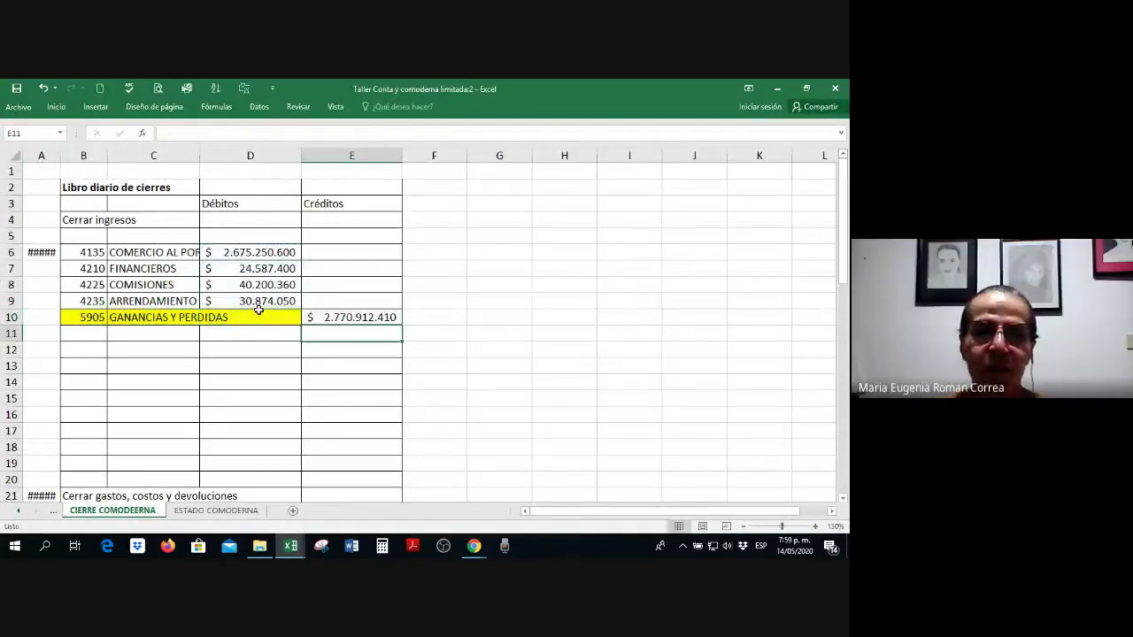
Step: Place the closing journal window beside the trial balance and inspect the sum formula in E10
key(Home)
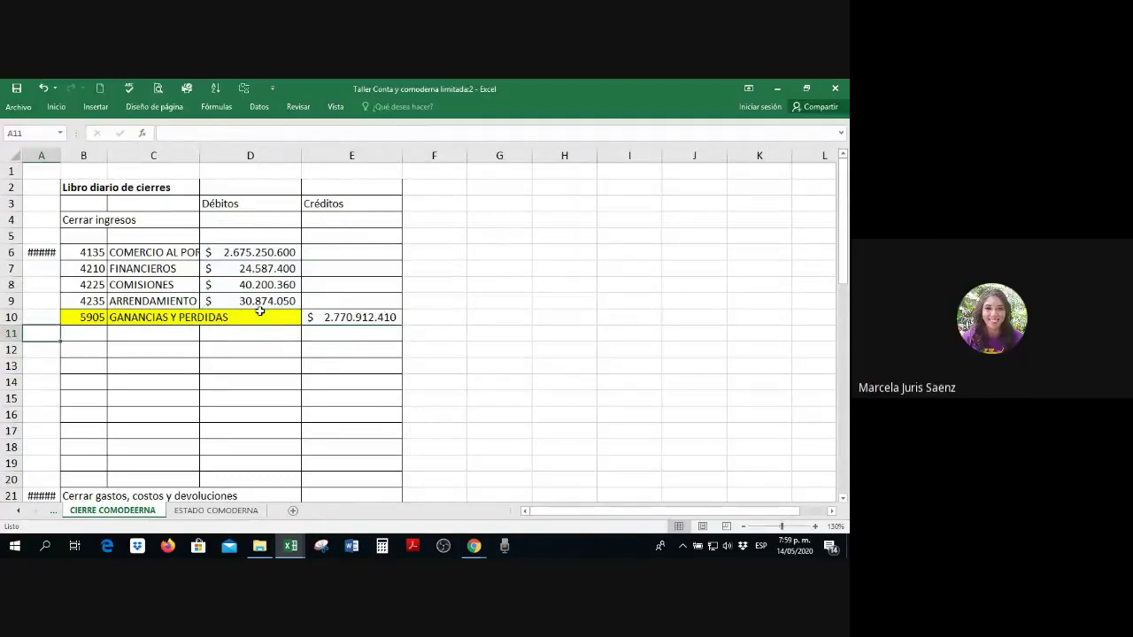
key(super+Right)
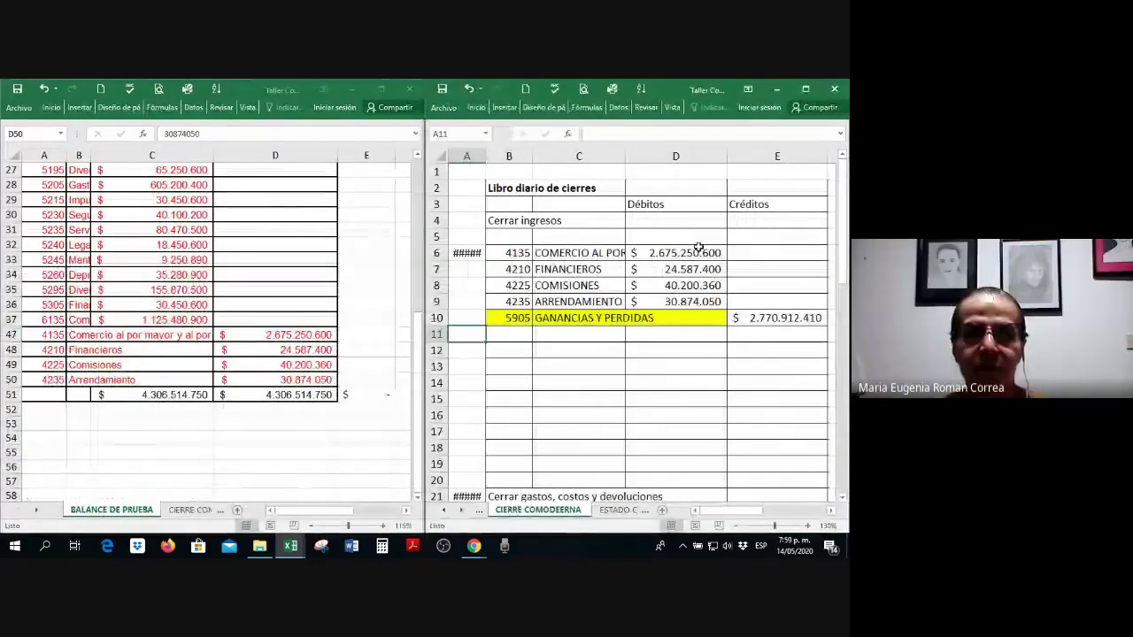
double_click(767, 318)
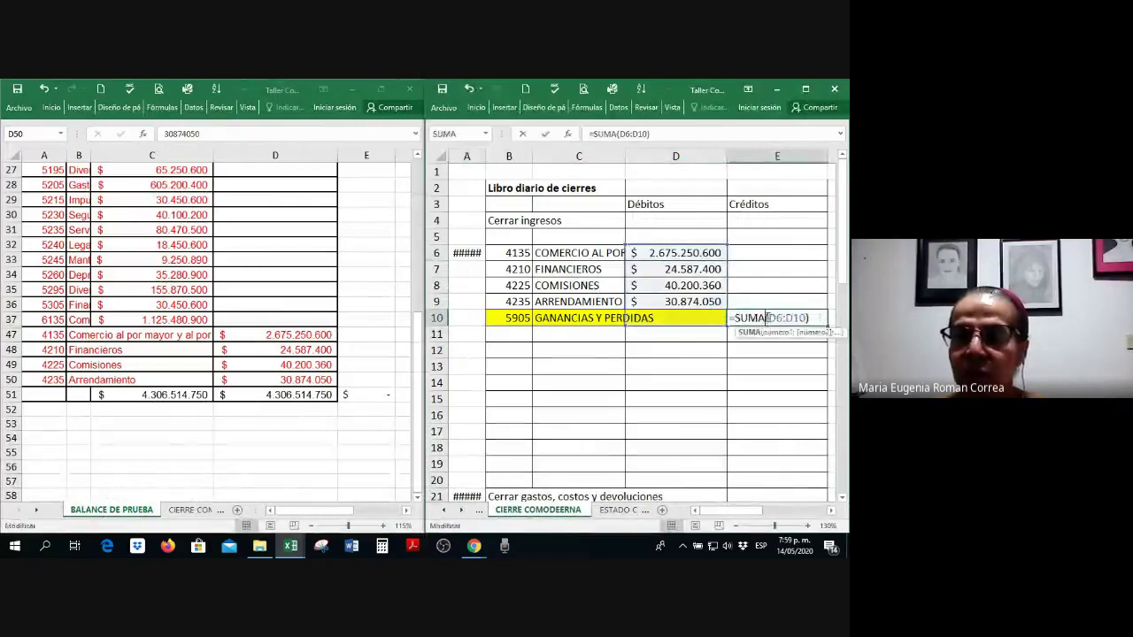
key(Return)
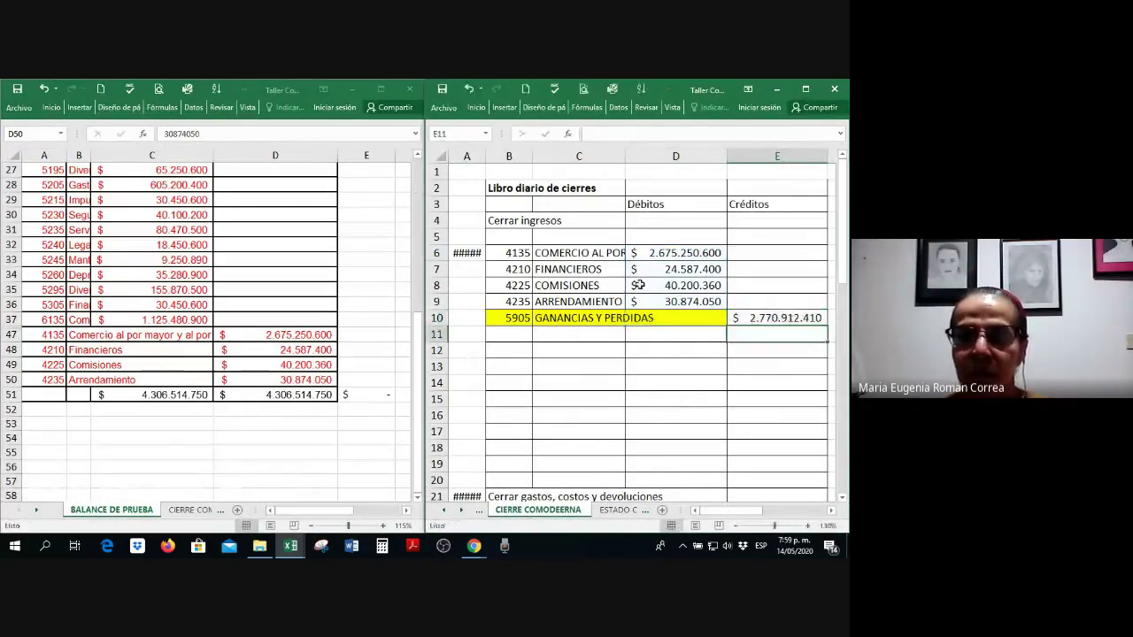
Step: Link the 4135 debit in D6 to D47 of BALANCE DE PRUEBA and fill the formula down to D9
click(648, 254)
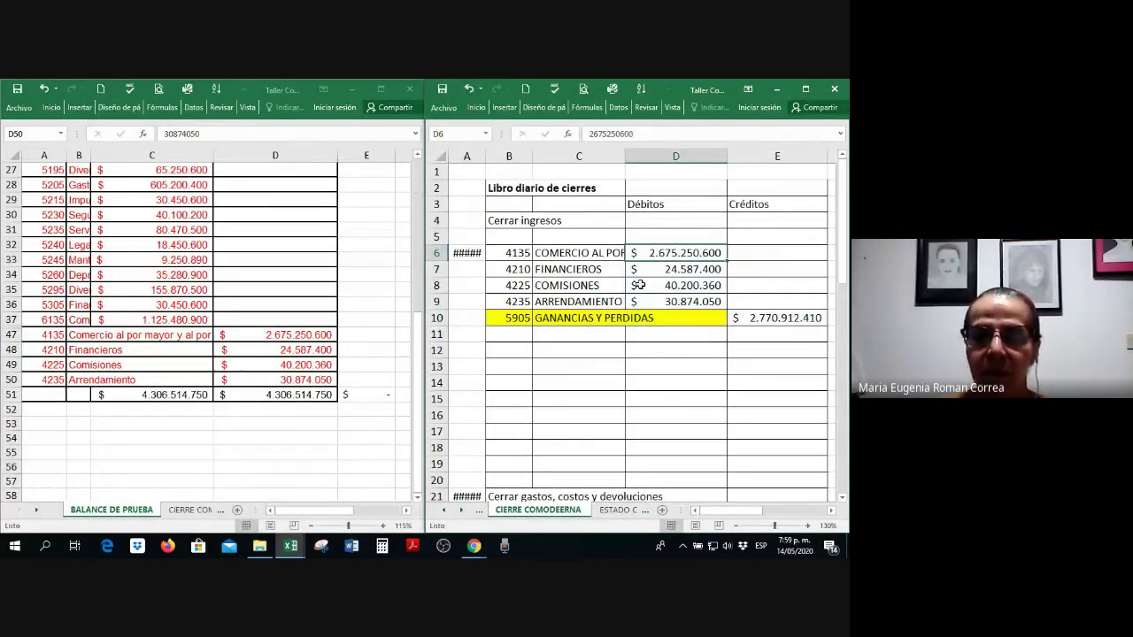
key(Down)
key(Up)
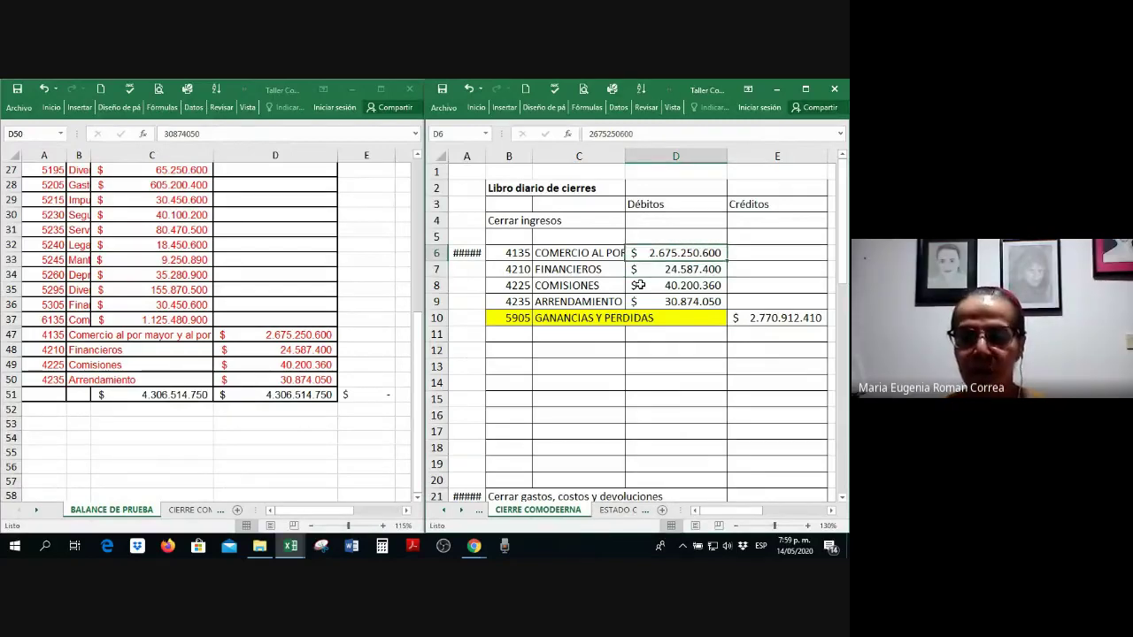
text(+)
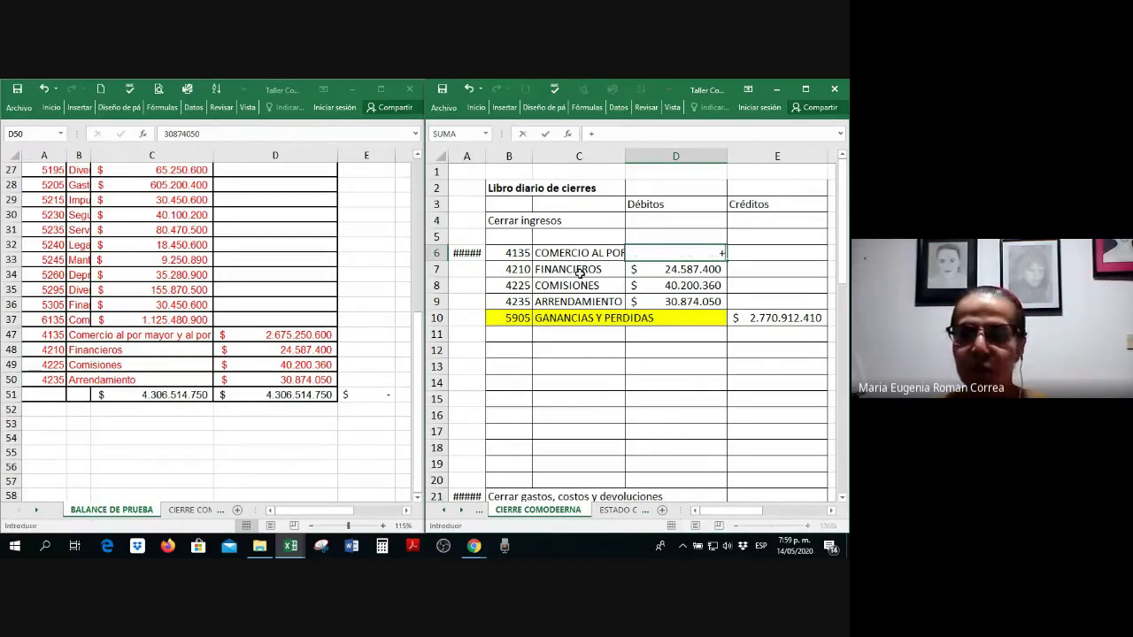
click(307, 336)
key(Return)
click(723, 256)
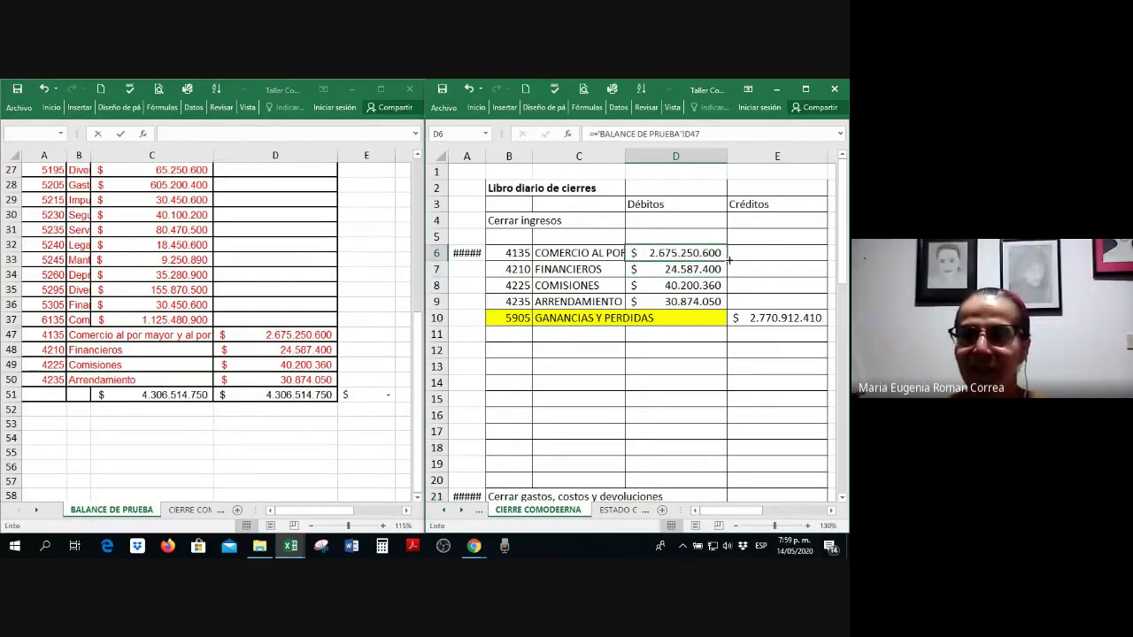
drag(728, 258, 722, 307)
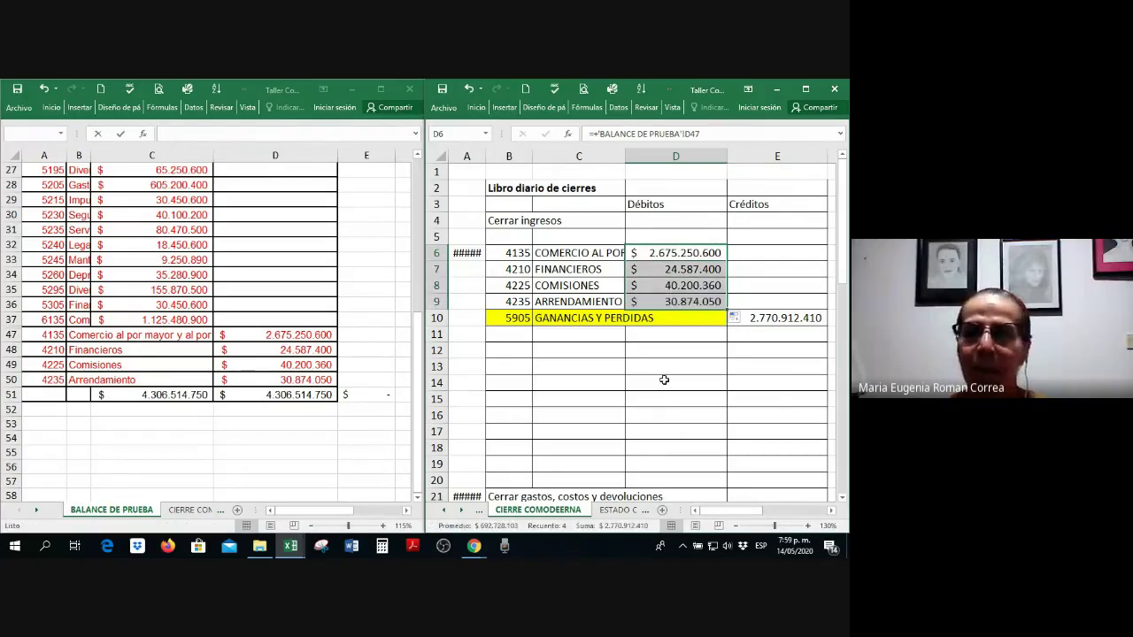
Step: Review the linked income debits in column D and the total formula for 5905 in E10
click(664, 380)
drag(677, 255, 699, 301)
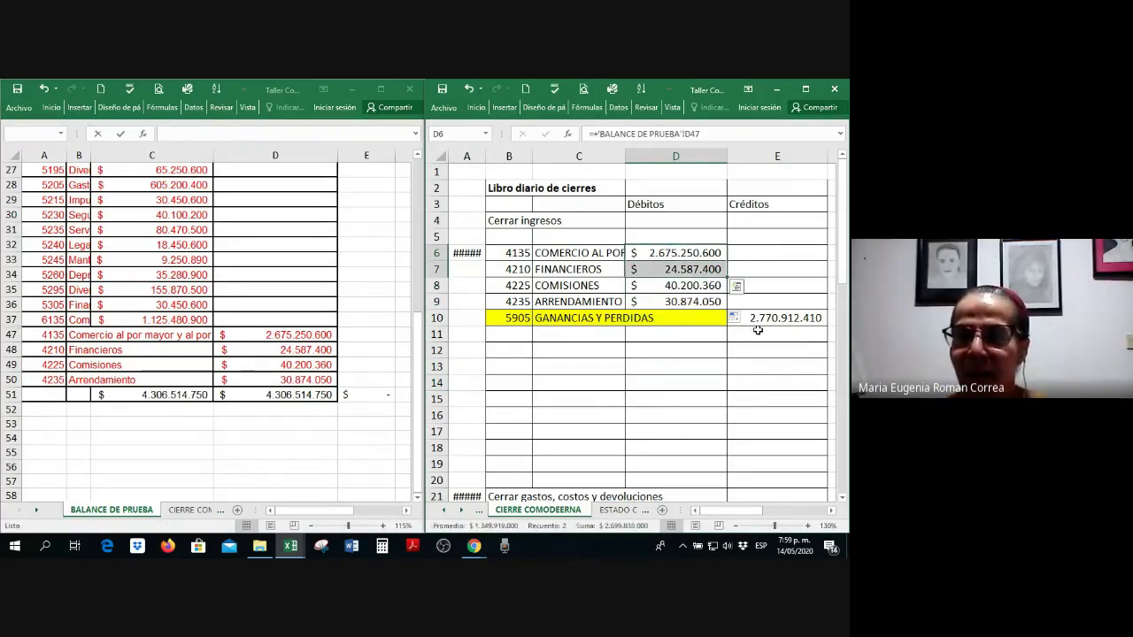
double_click(752, 319)
key(Return)
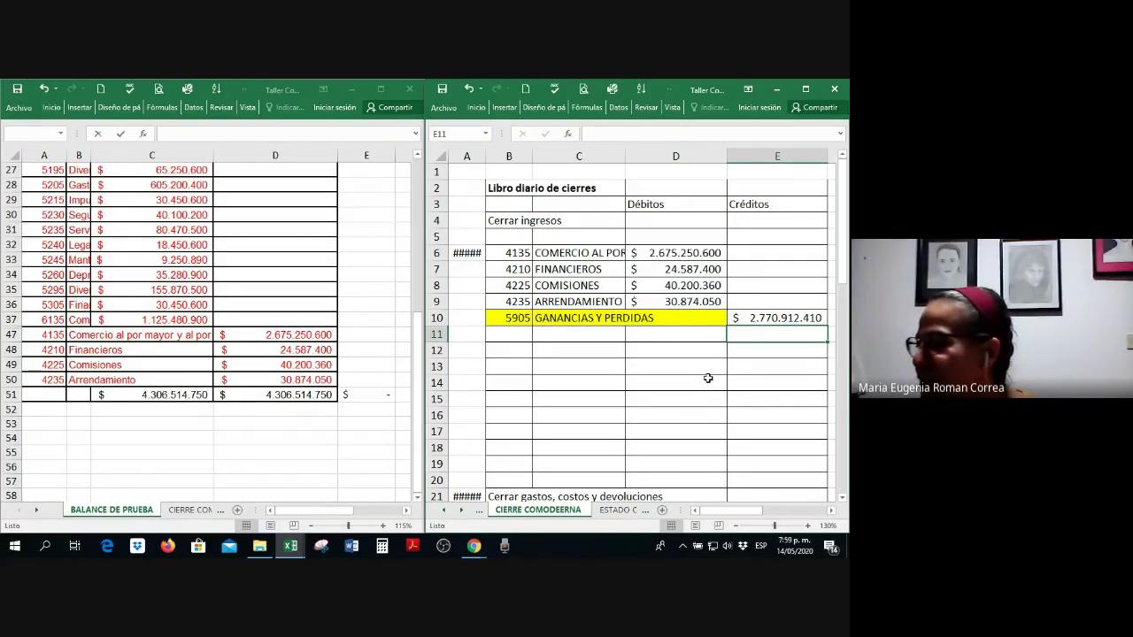
click(685, 369)
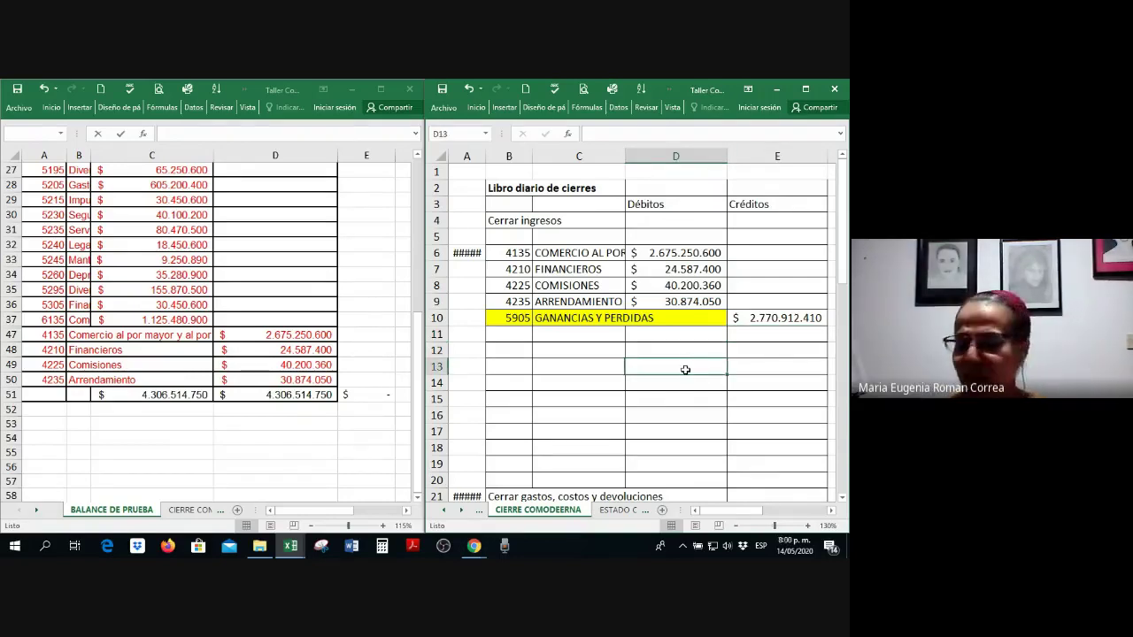
Step: Widen column A of the closing journal so its dates fit, and autofit column E of the trial balance
drag(484, 155, 522, 162)
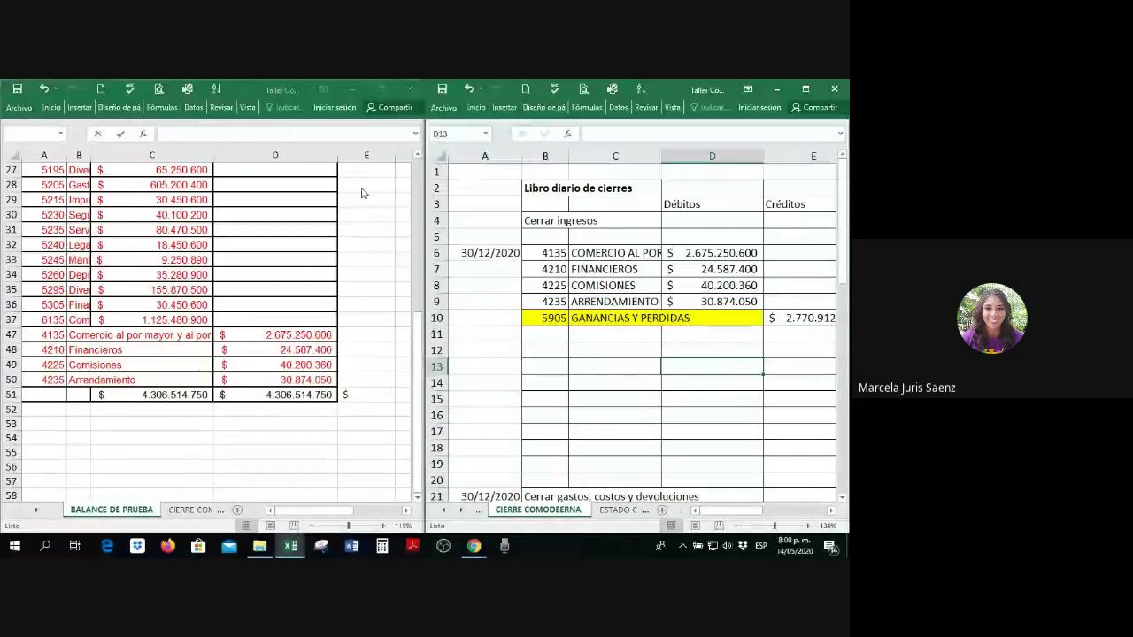
double_click(395, 156)
click(591, 341)
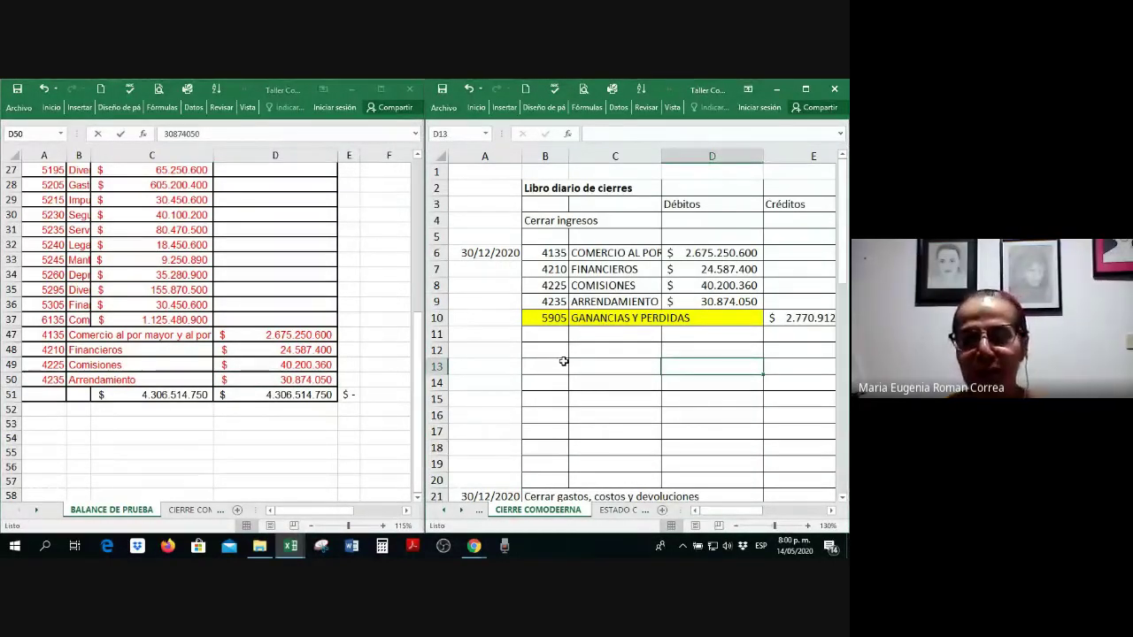
scroll(563, 362, down, 2)
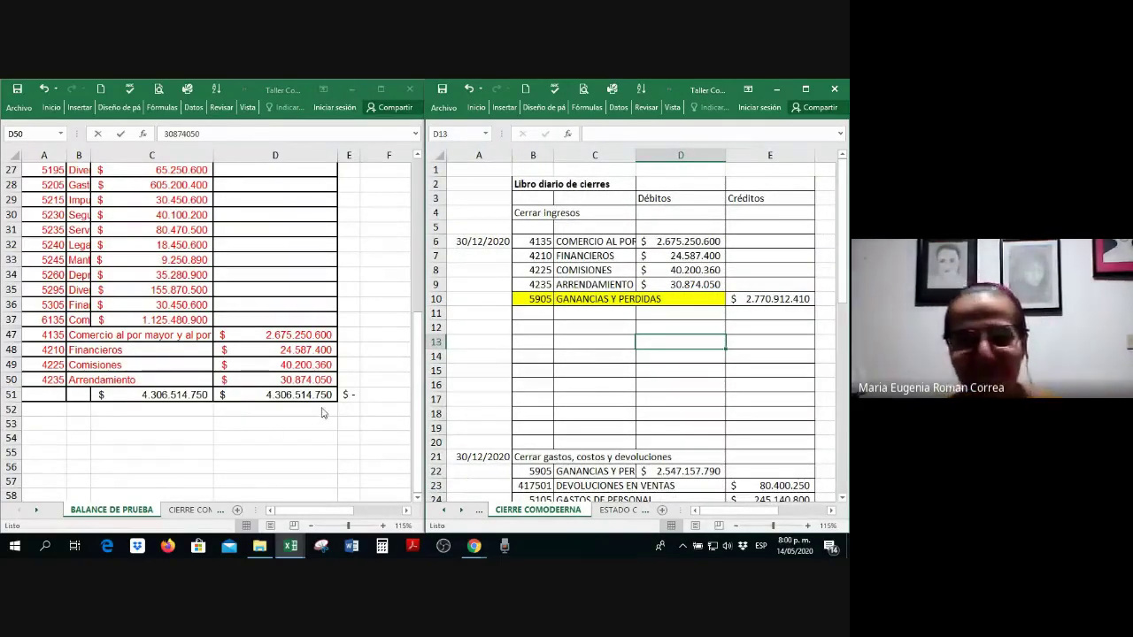
Step: Delete the empty rows 12 to 20 between the income closing entry and the expenses, costs and returns entry
drag(435, 326, 450, 435)
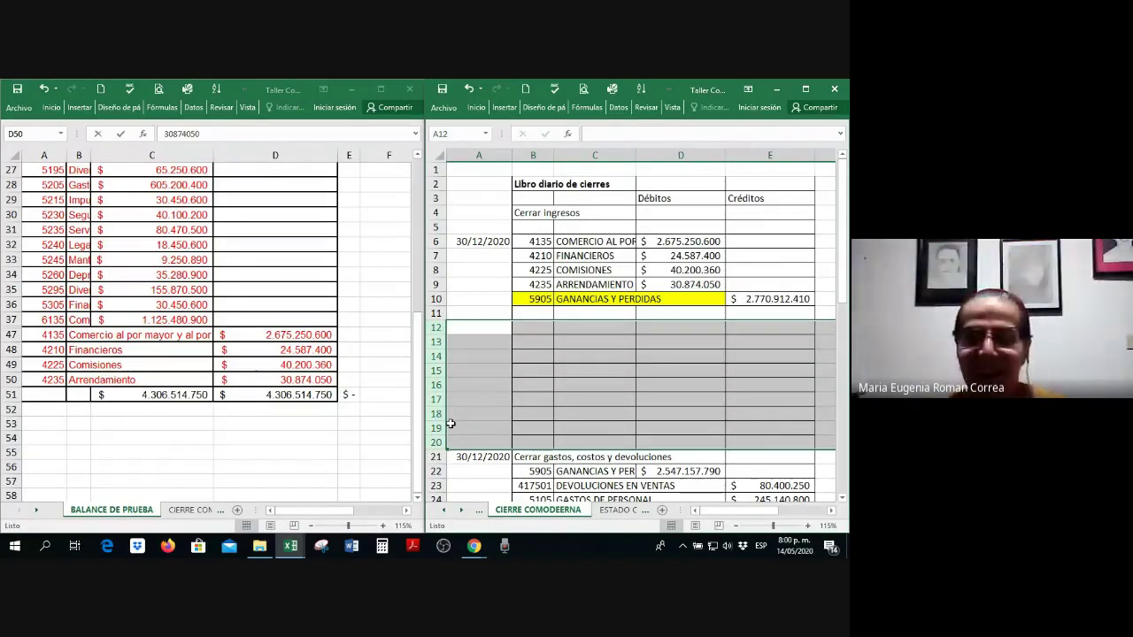
key(ctrl+minus)
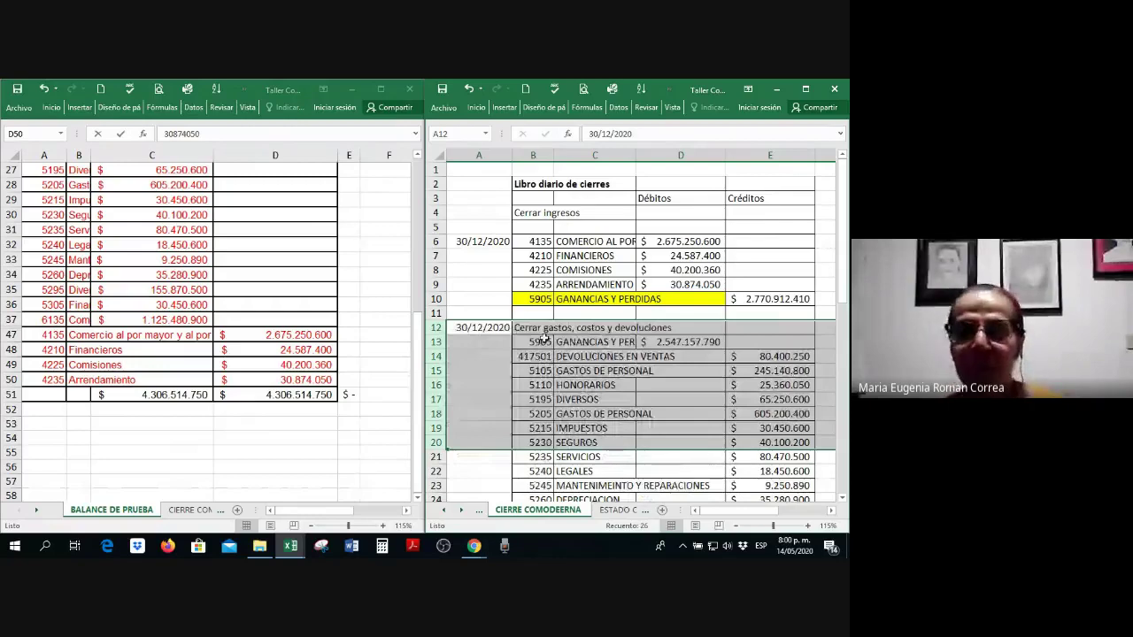
click(544, 338)
Step: Fill the Ganancias y Pérdidas line B13:D13 of the expenses closing entry with yellow
scroll(544, 338, down, 2)
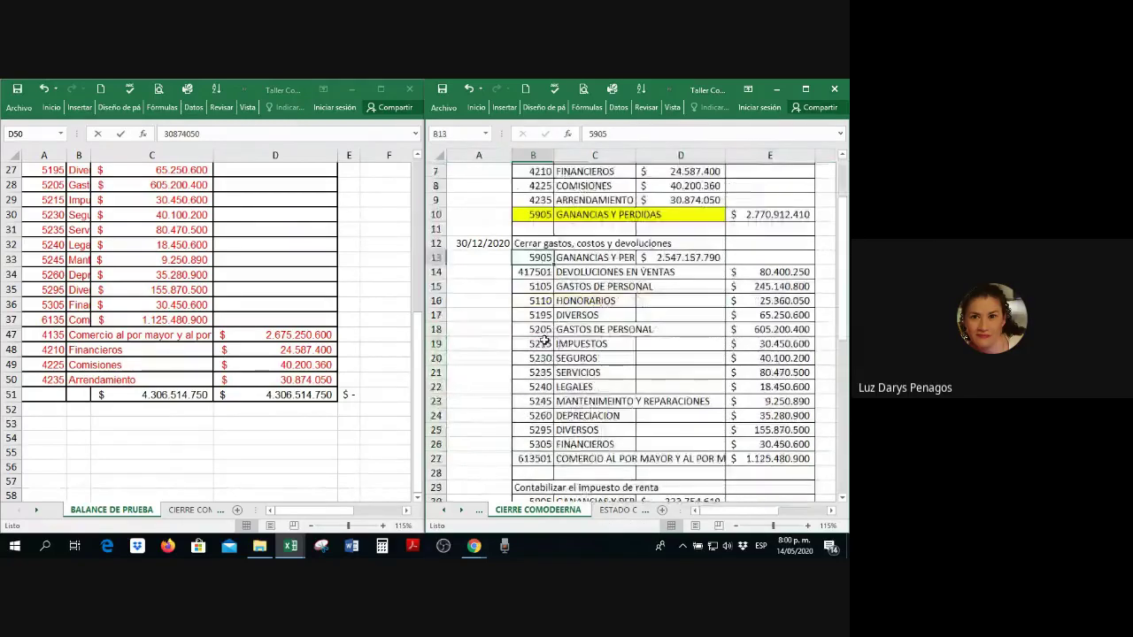
scroll(544, 338, up, 1)
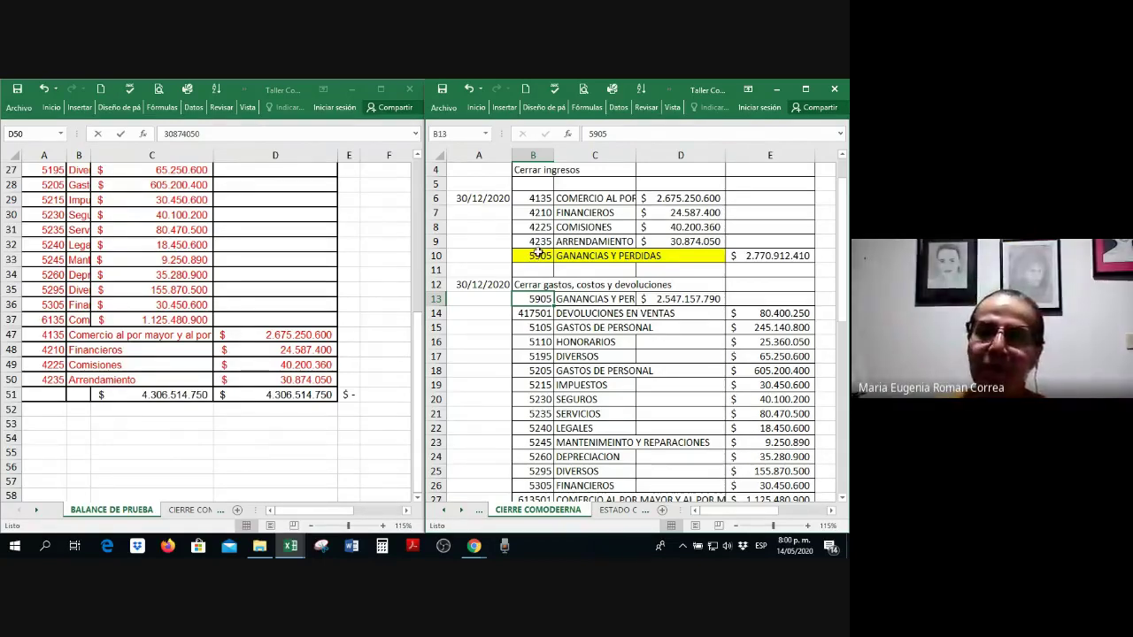
click(542, 284)
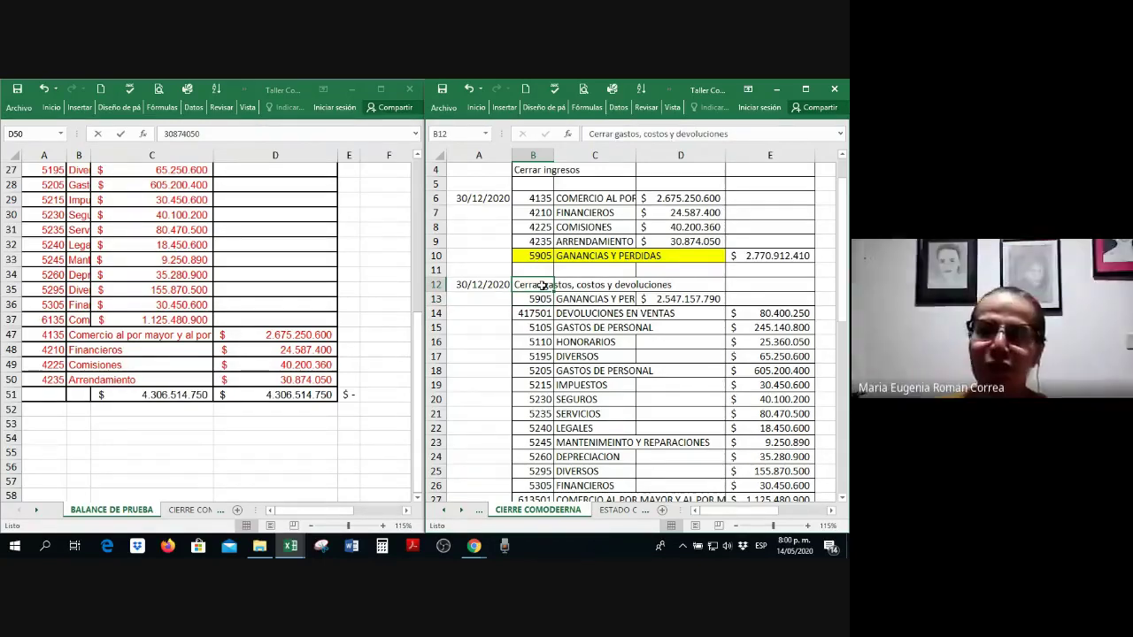
scroll(542, 284, down, 1)
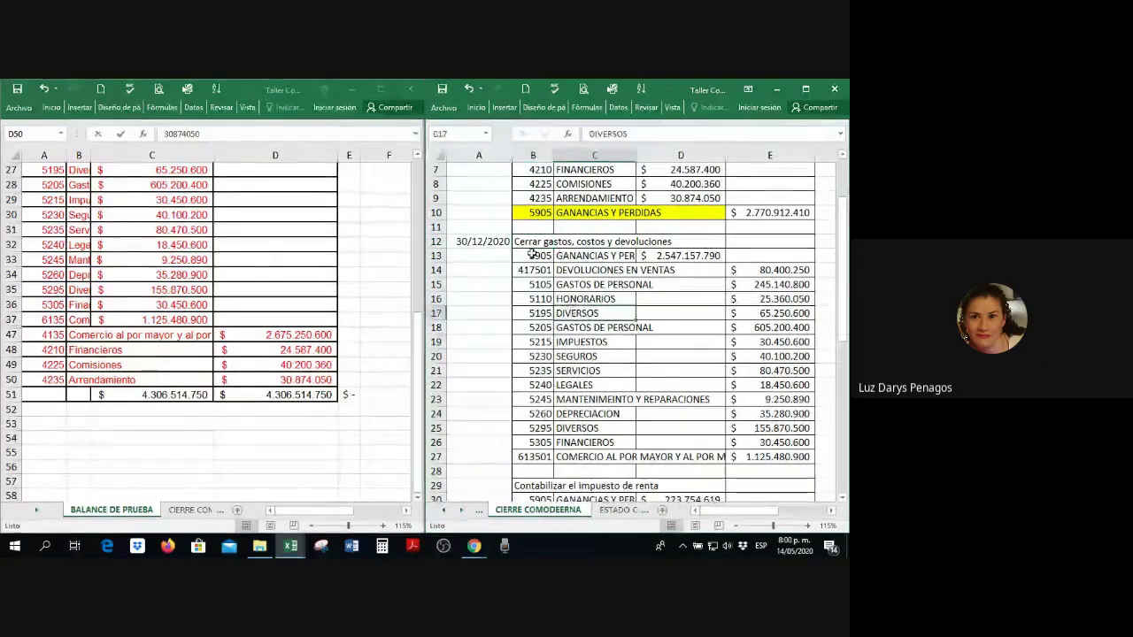
drag(535, 256, 695, 255)
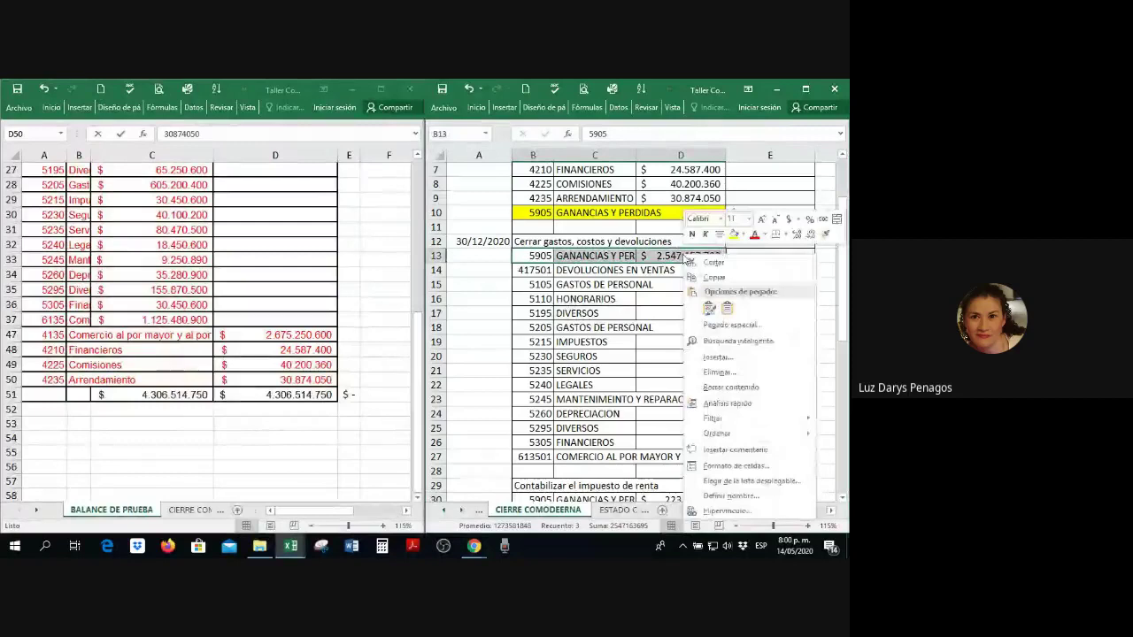
click(734, 234)
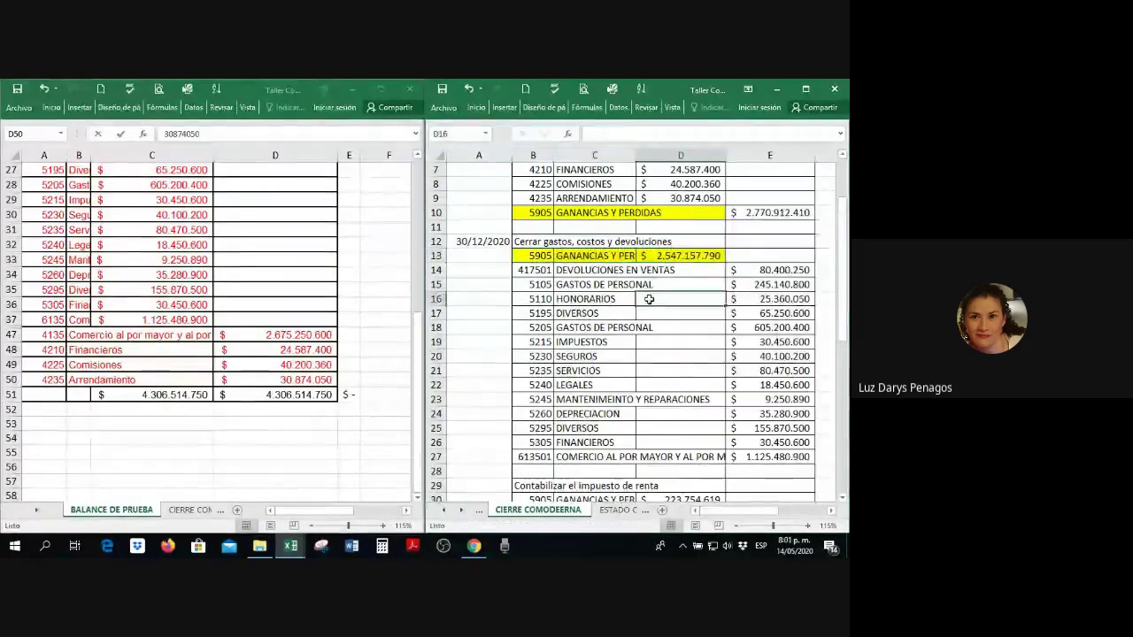
Step: Copy the 5905 debit amount from D13 into A13 as a reference value
click(672, 256)
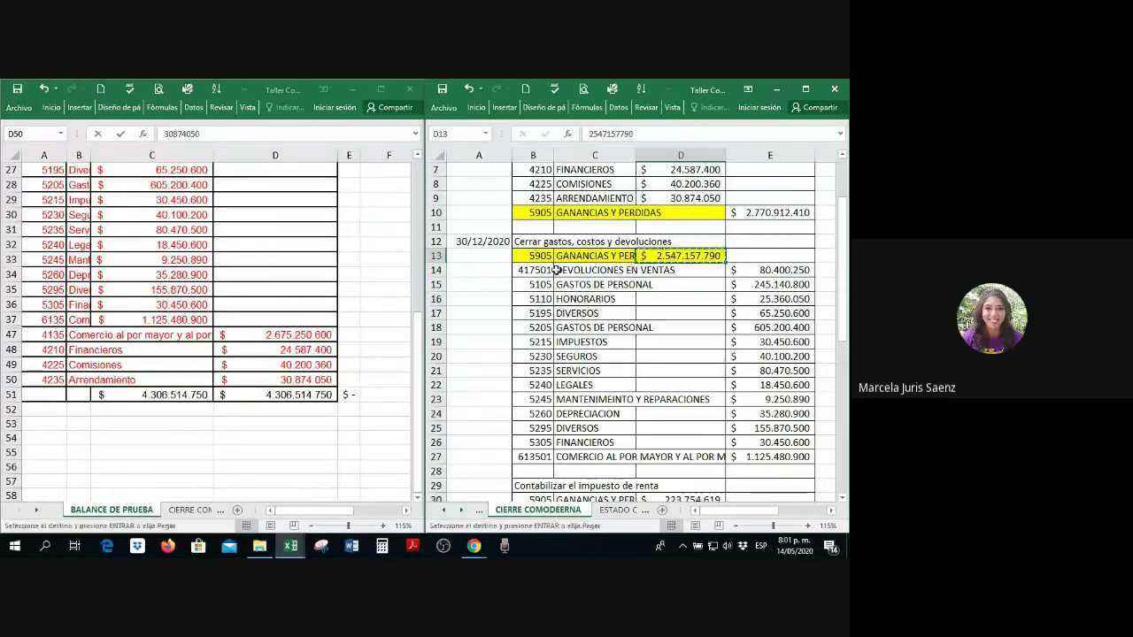
key(ctrl+c)
click(478, 256)
key(ctrl+v)
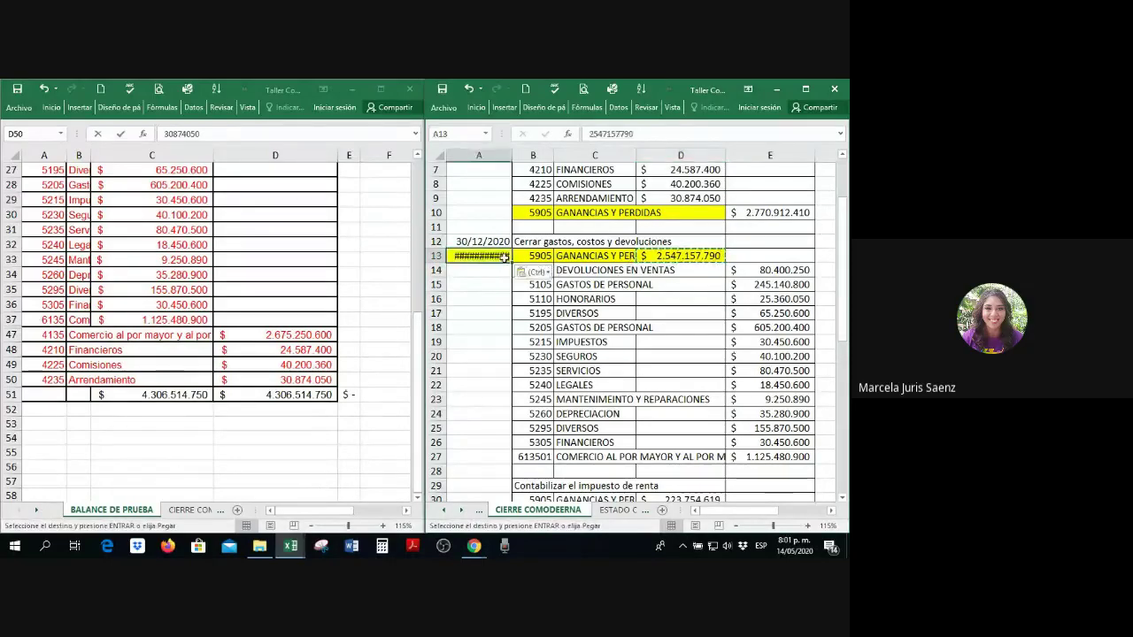
Step: Replace the 5905 debit in D13 with an automatic sum of the credits in E14:E27
click(805, 89)
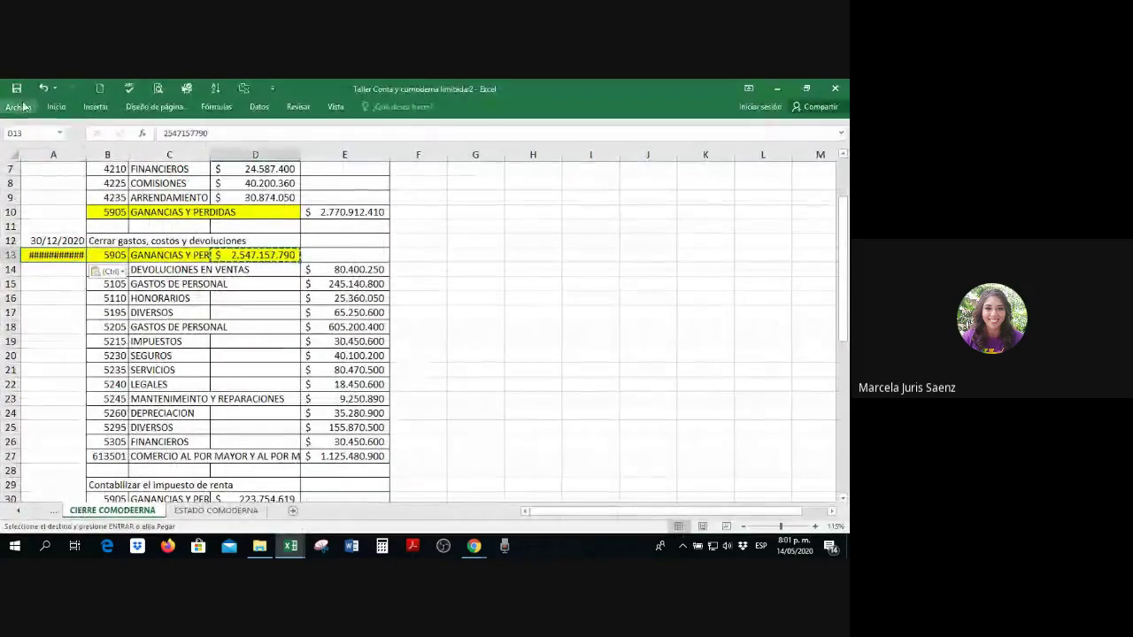
click(55, 106)
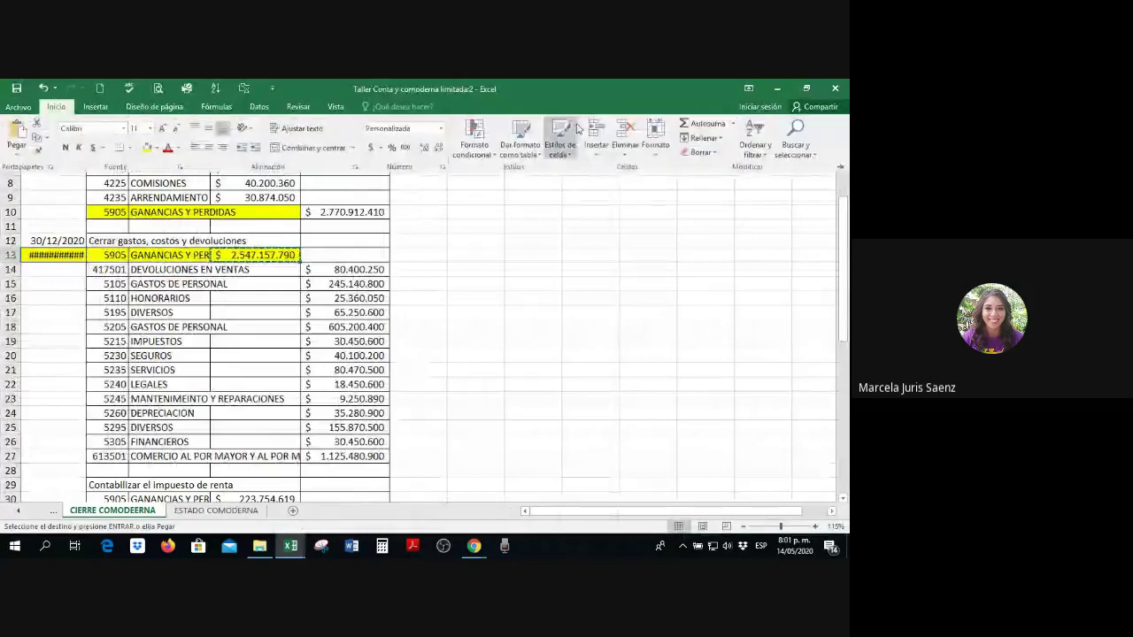
click(703, 127)
drag(345, 269, 352, 457)
key(Return)
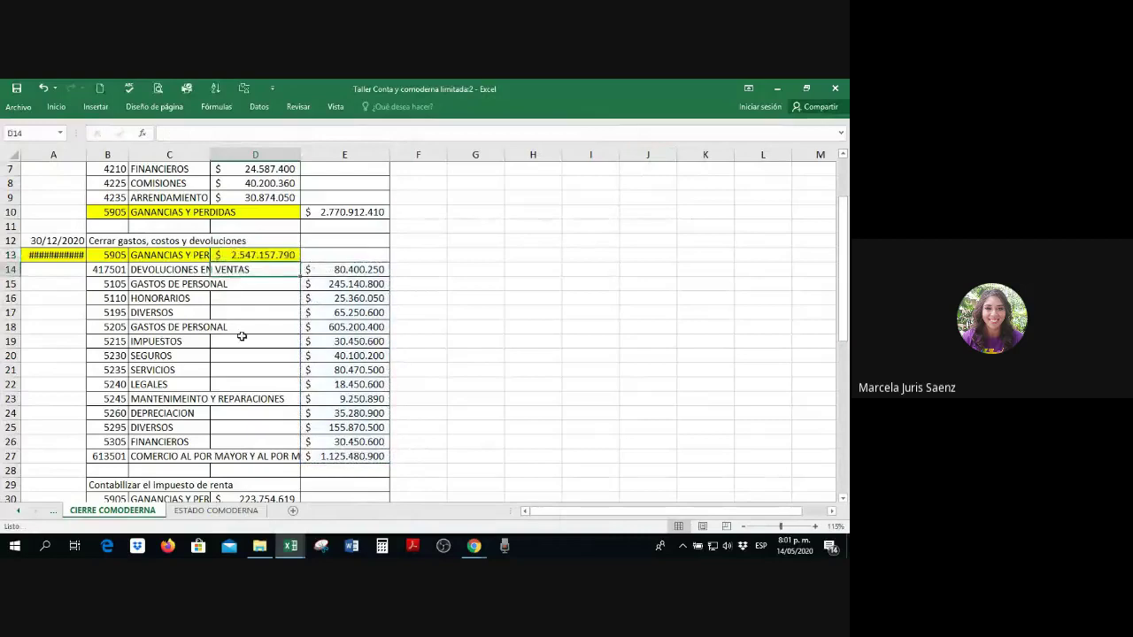
Step: Widen column A of the closing journal slightly and place its window beside the trial balance again
drag(85, 156, 99, 156)
key(super+Left)
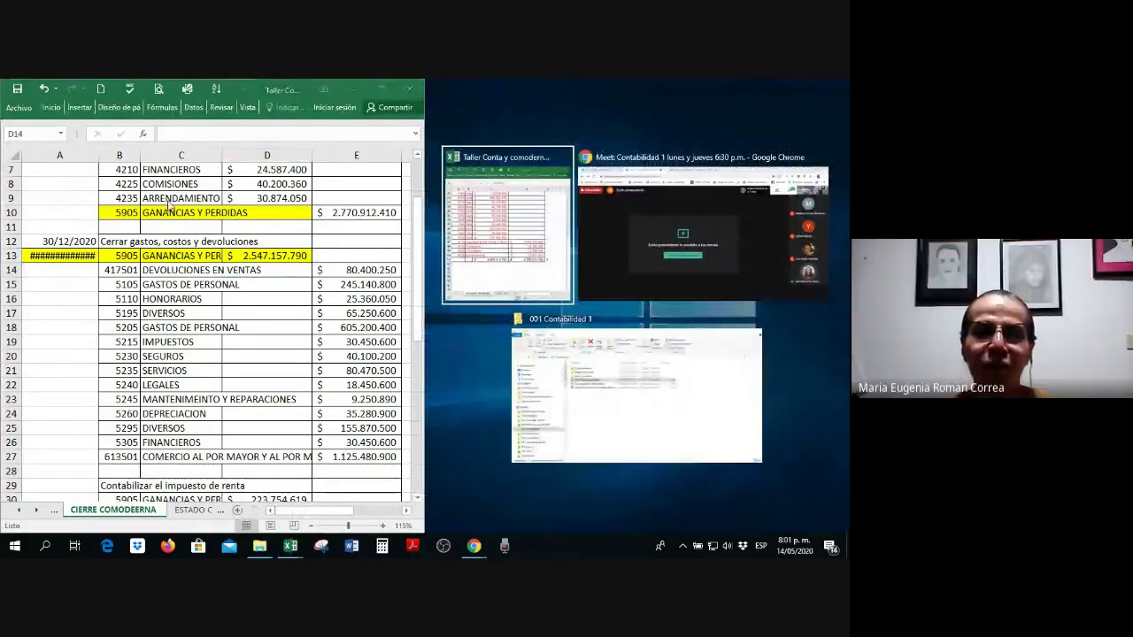
click(236, 251)
key(Right)
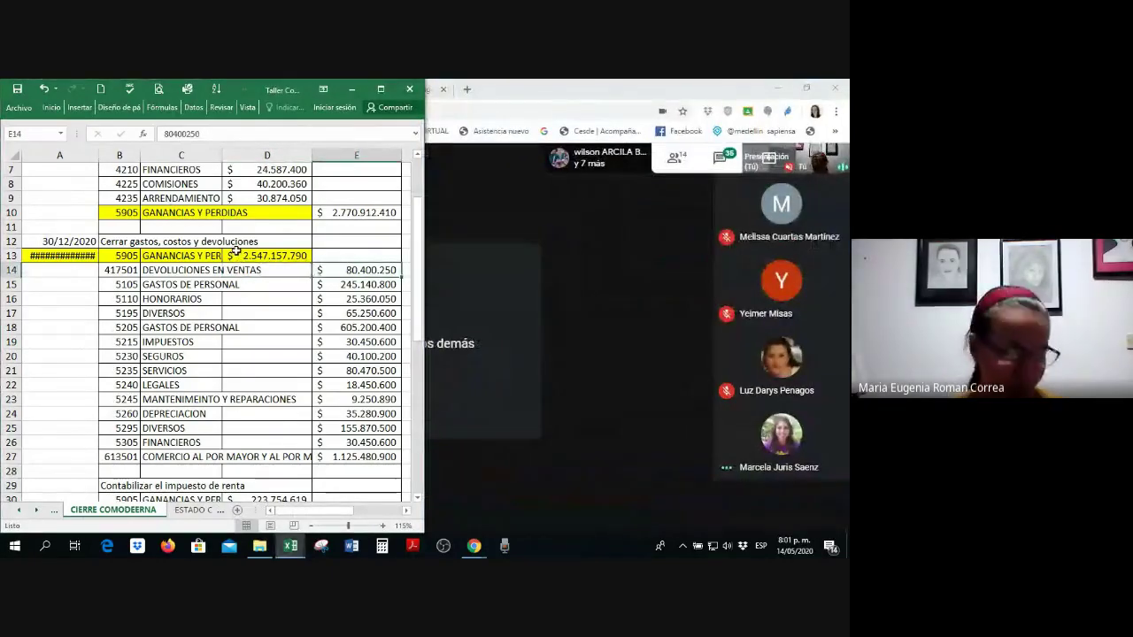
key(super+Up)
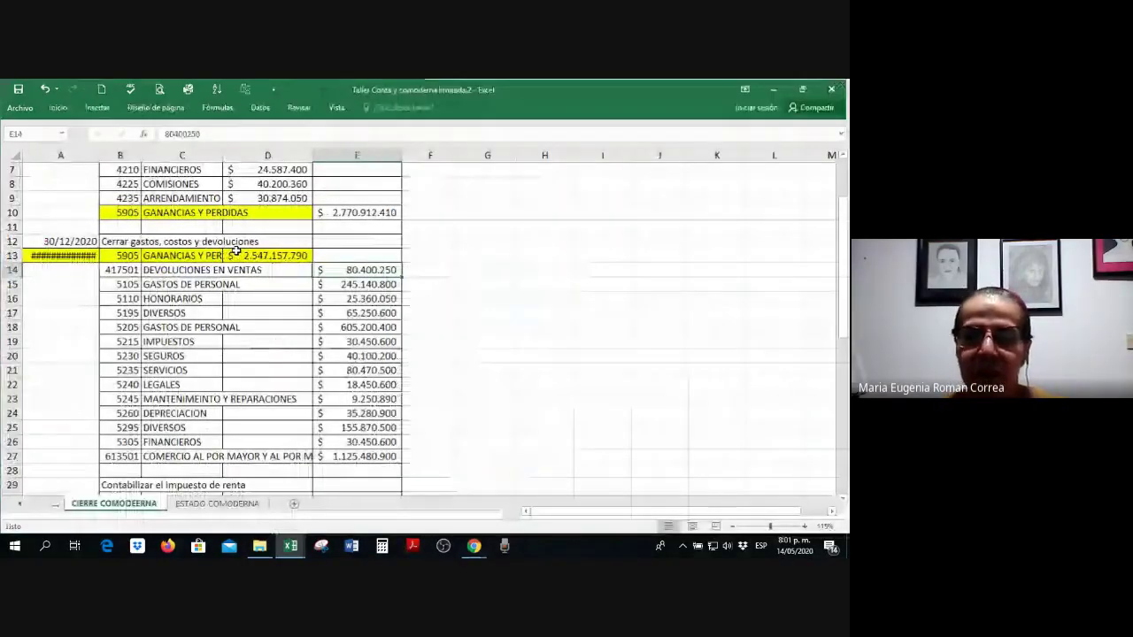
key(super+Right)
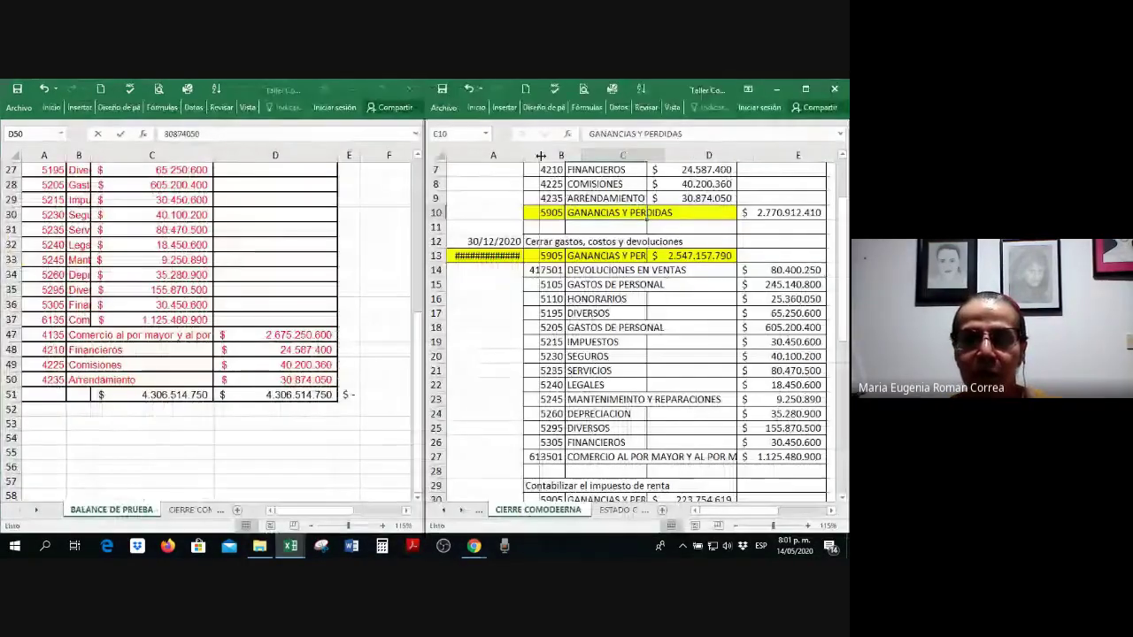
Step: Widen column A of the closing journal so the reference amount in A13 is displayed in full
drag(540, 155, 530, 158)
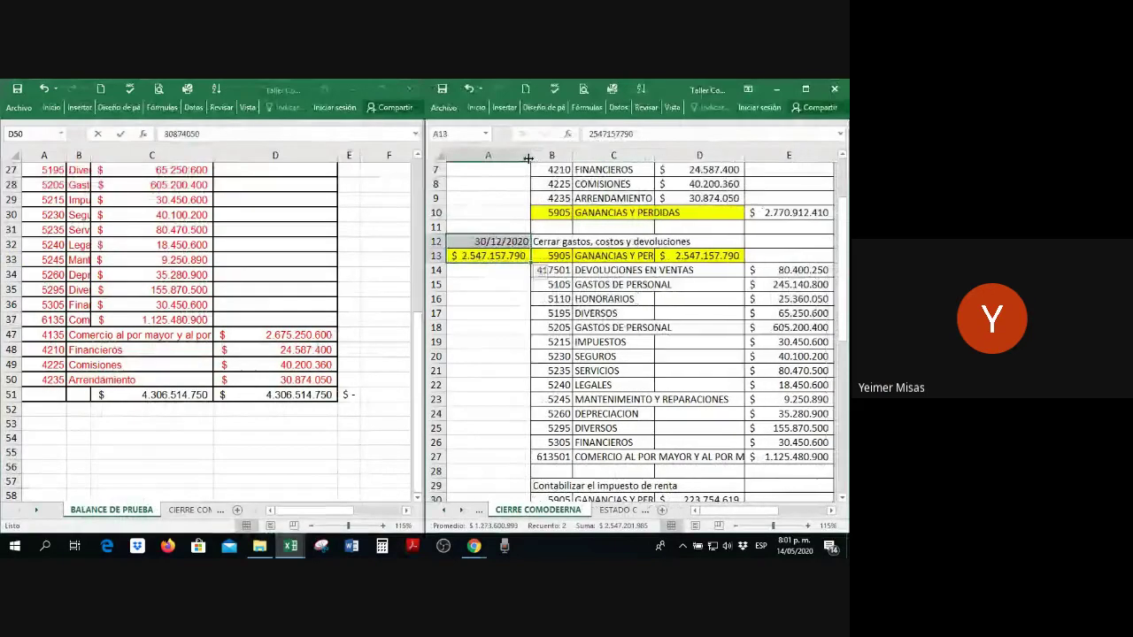
click(399, 149)
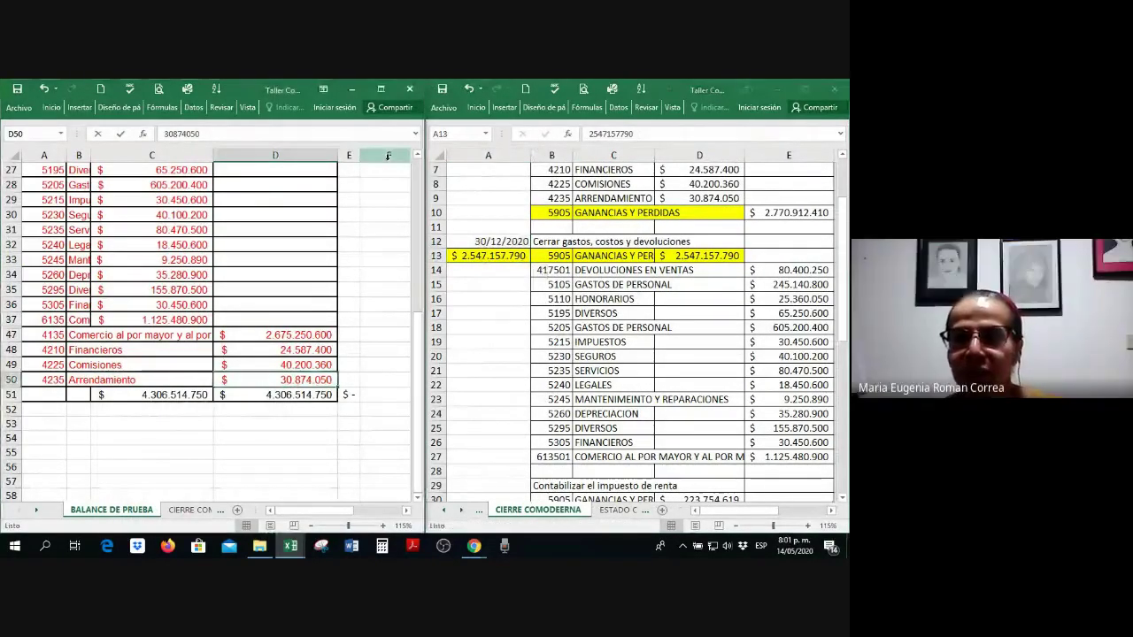
drag(488, 241, 488, 256)
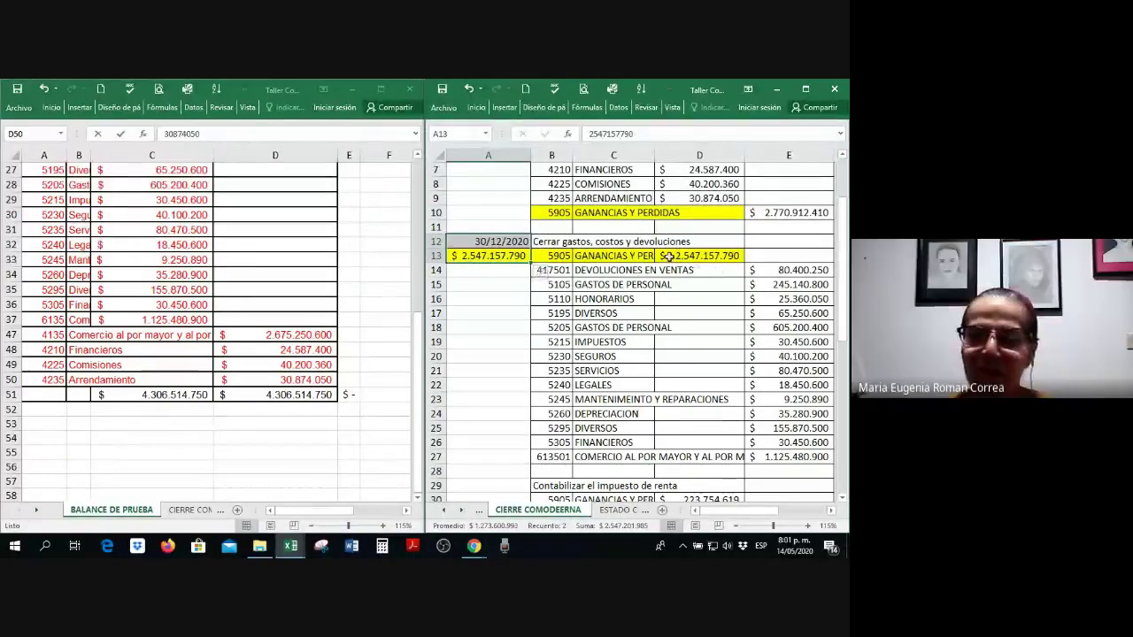
click(700, 299)
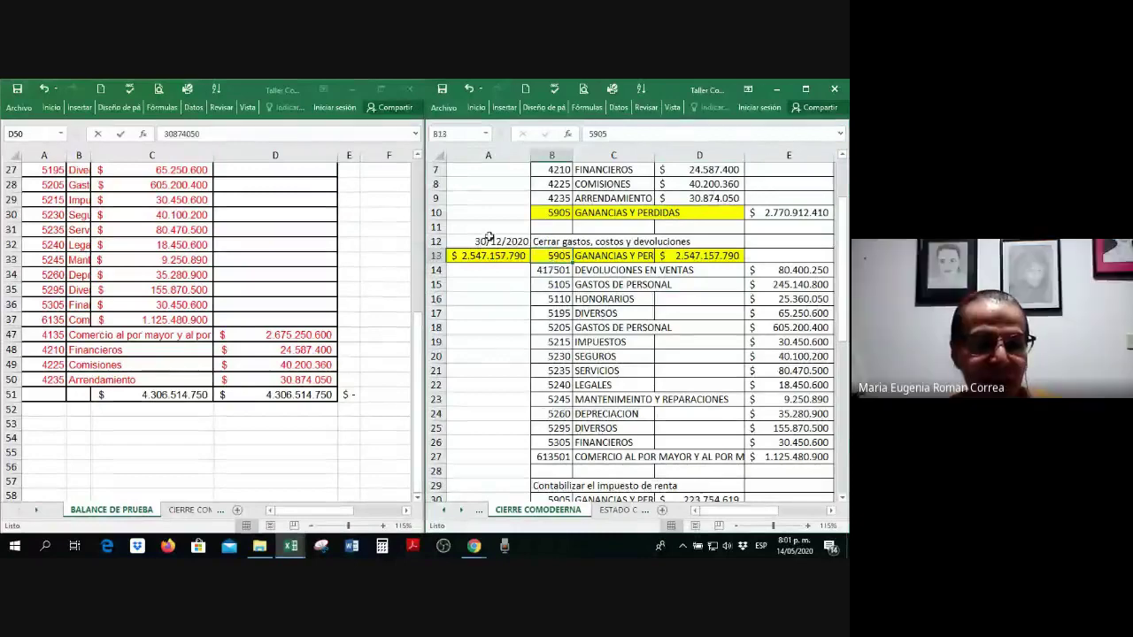
Step: Fill the income account rows 4135 to 4235 (A47:D50) of the trial balance with yellow
click(551, 256)
scroll(218, 278, up, 1)
scroll(27, 423, up, 1)
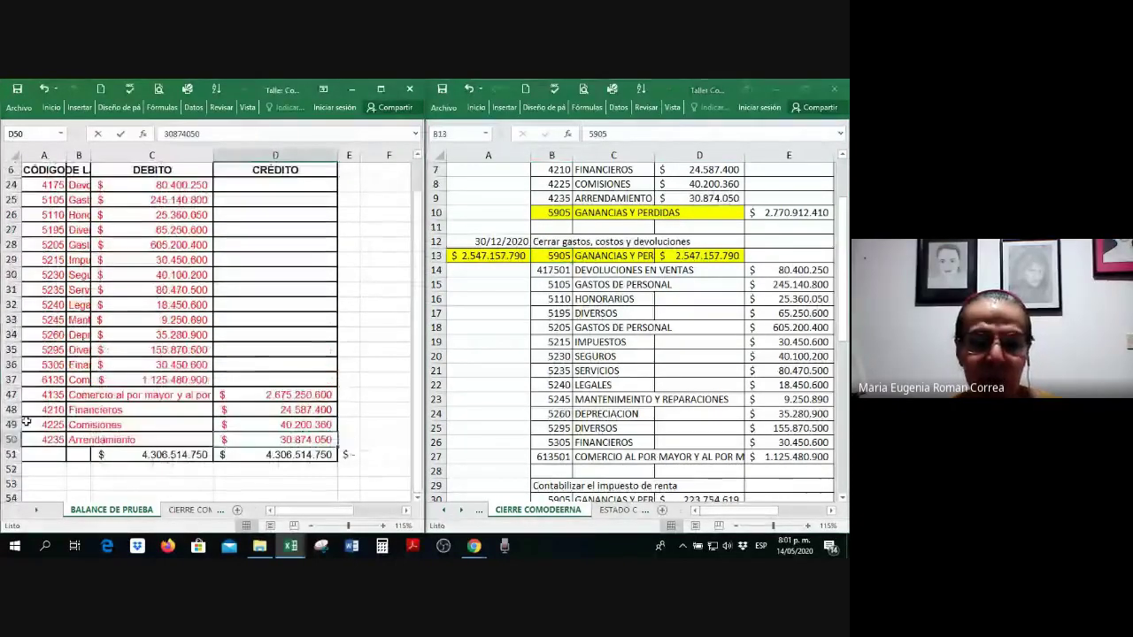
click(55, 396)
drag(82, 399, 288, 440)
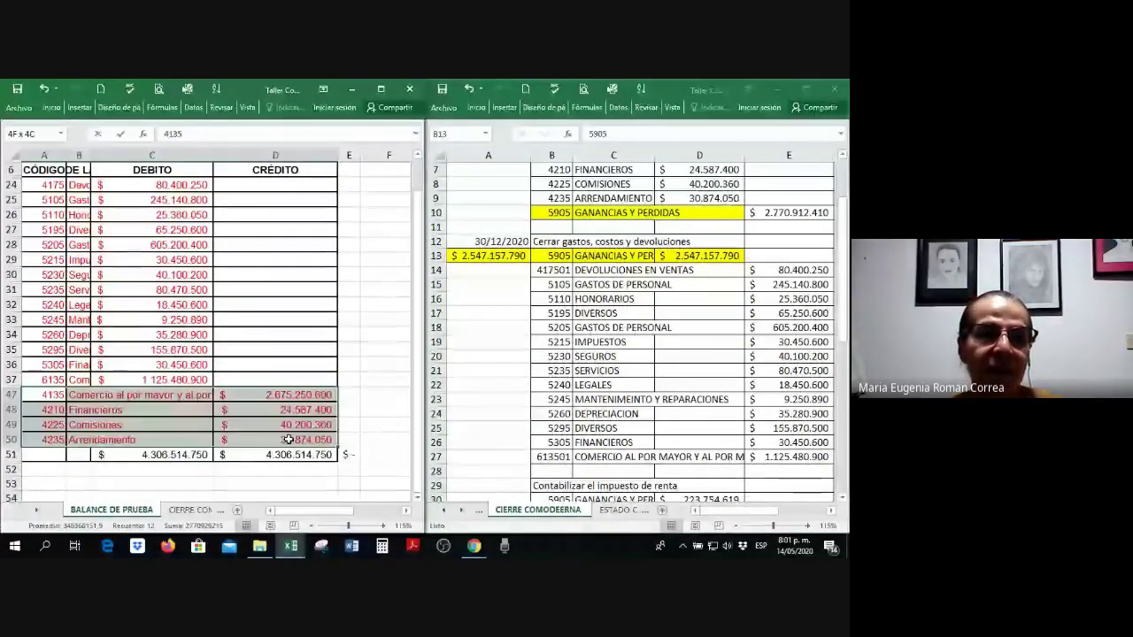
right_click(289, 439)
click(328, 470)
click(297, 359)
Step: Examine the returns, expense and cost accounts with debit balances in trial balance rows 24 to 37
scroll(297, 360, up, 1)
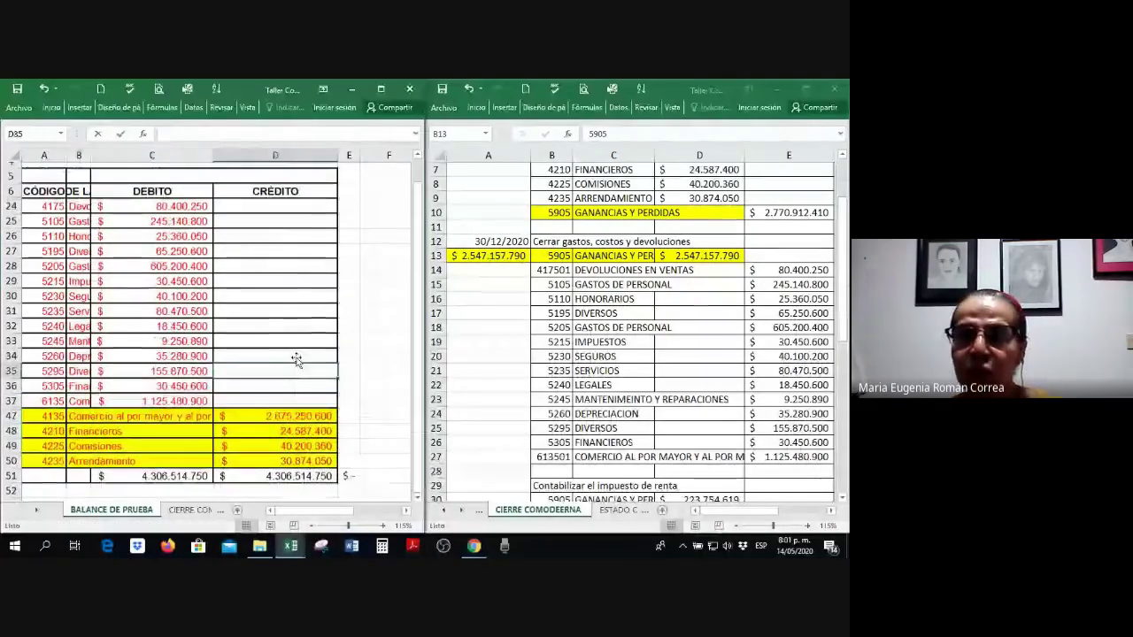
scroll(222, 398, up, 2)
scroll(168, 416, down, 2)
click(176, 384)
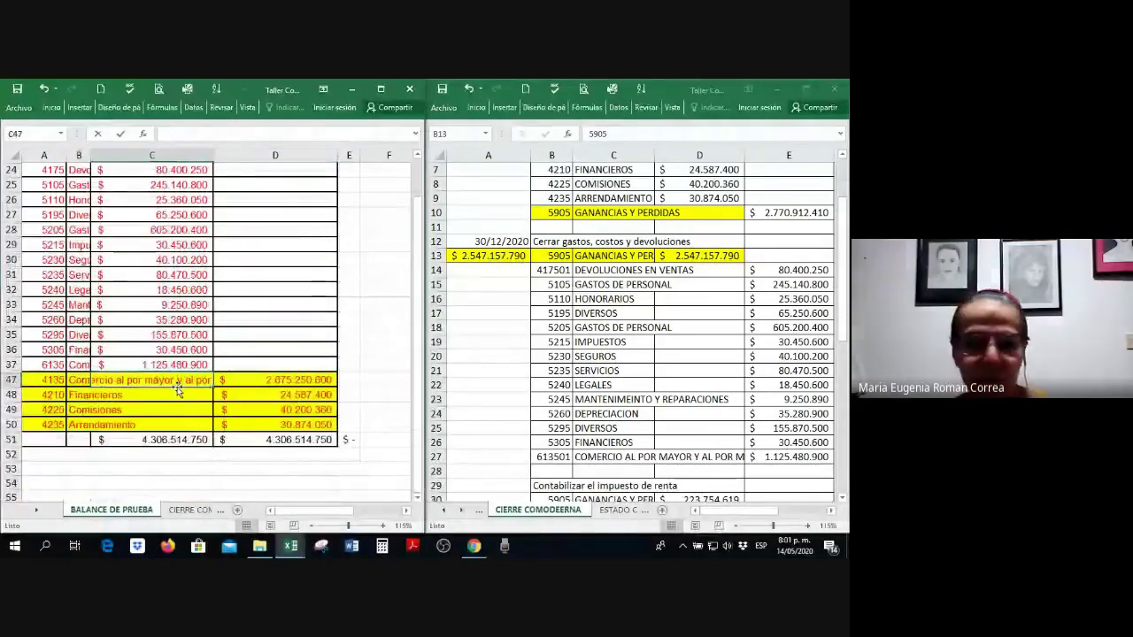
scroll(112, 428, up, 2)
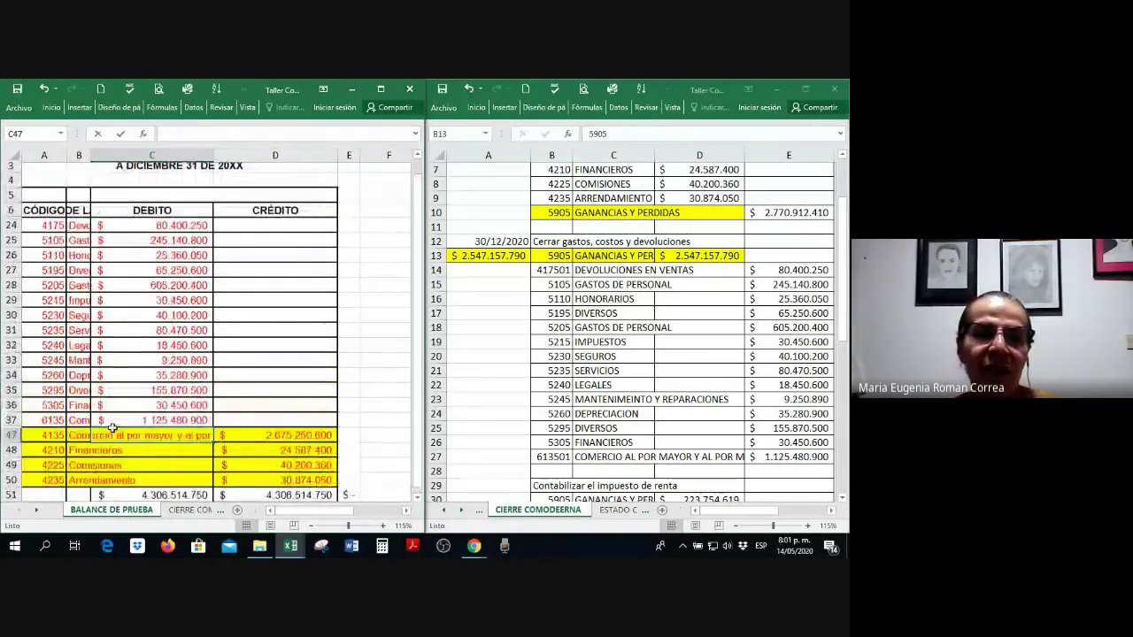
scroll(69, 283, up, 1)
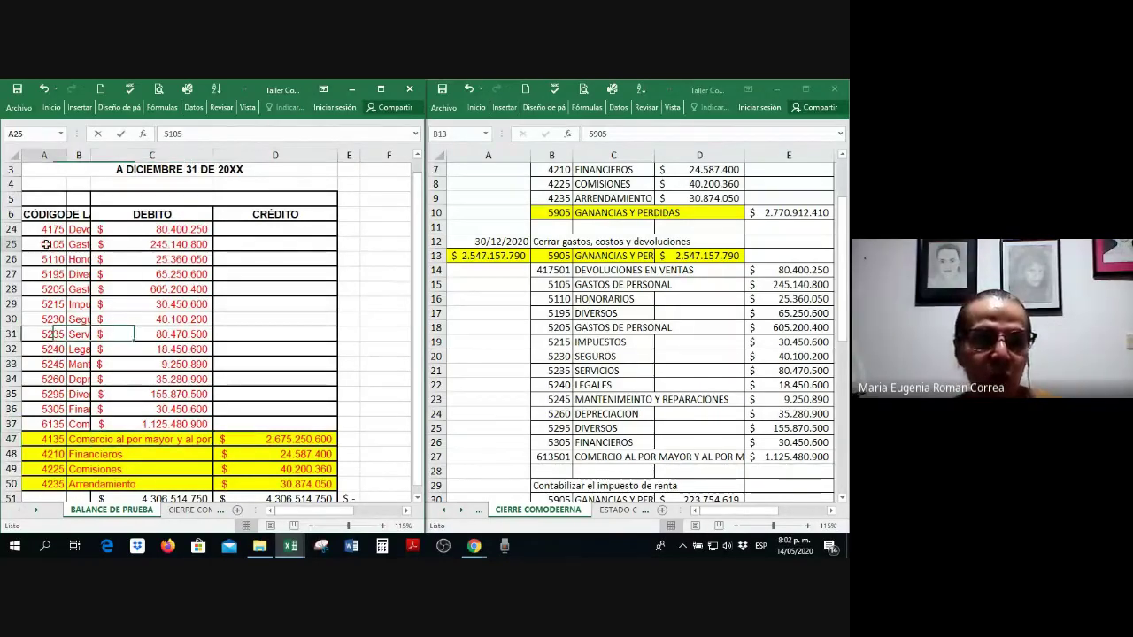
drag(46, 244, 175, 411)
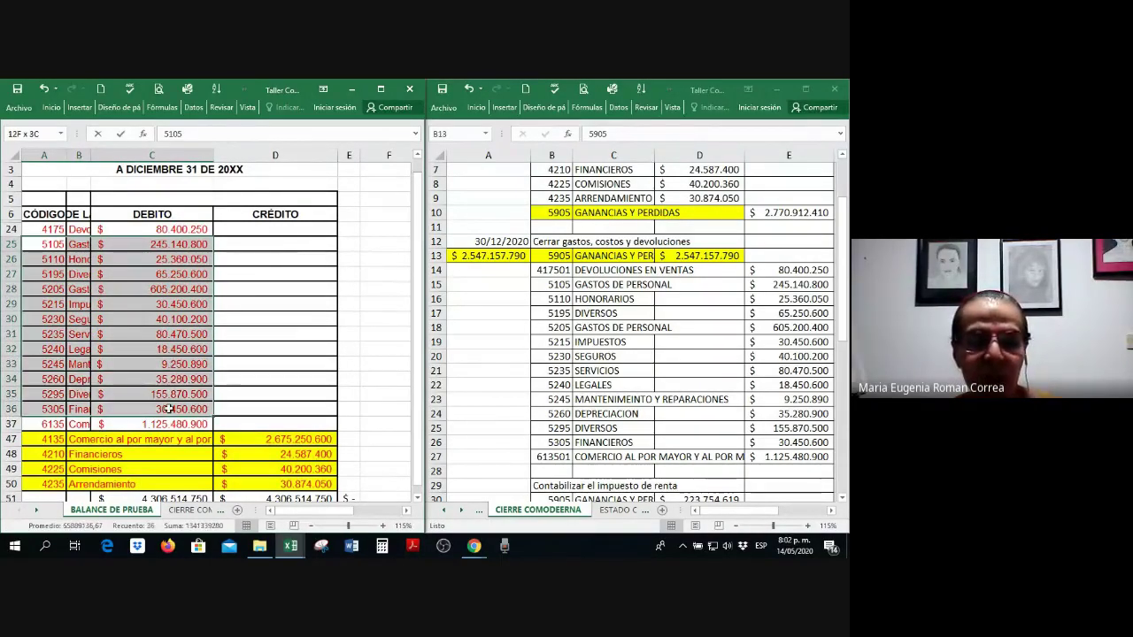
drag(45, 424, 145, 424)
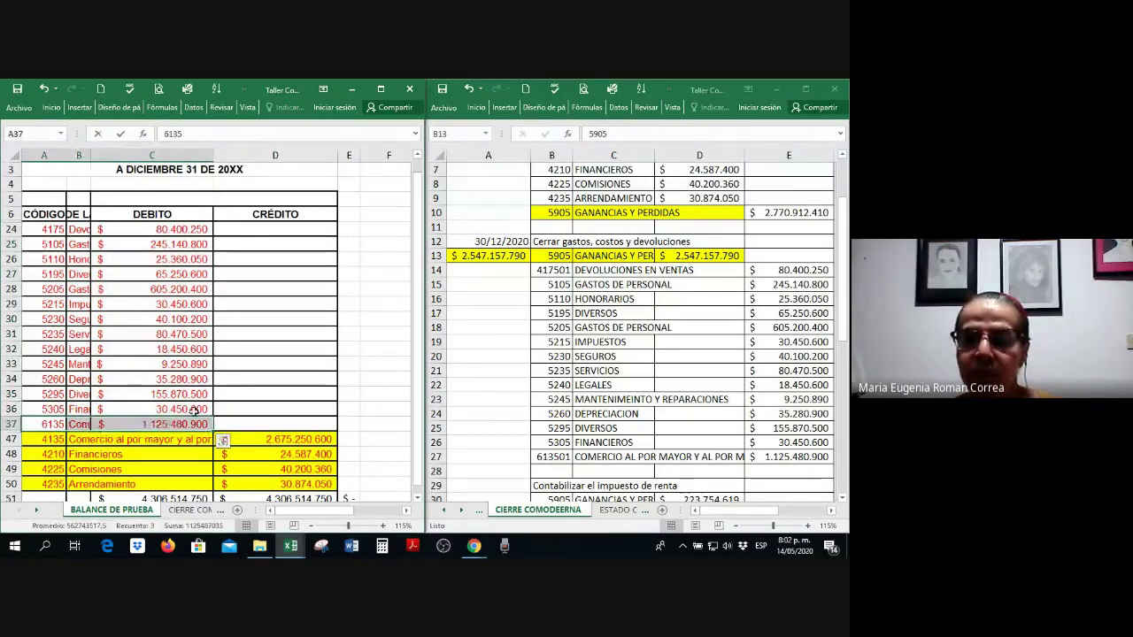
click(811, 272)
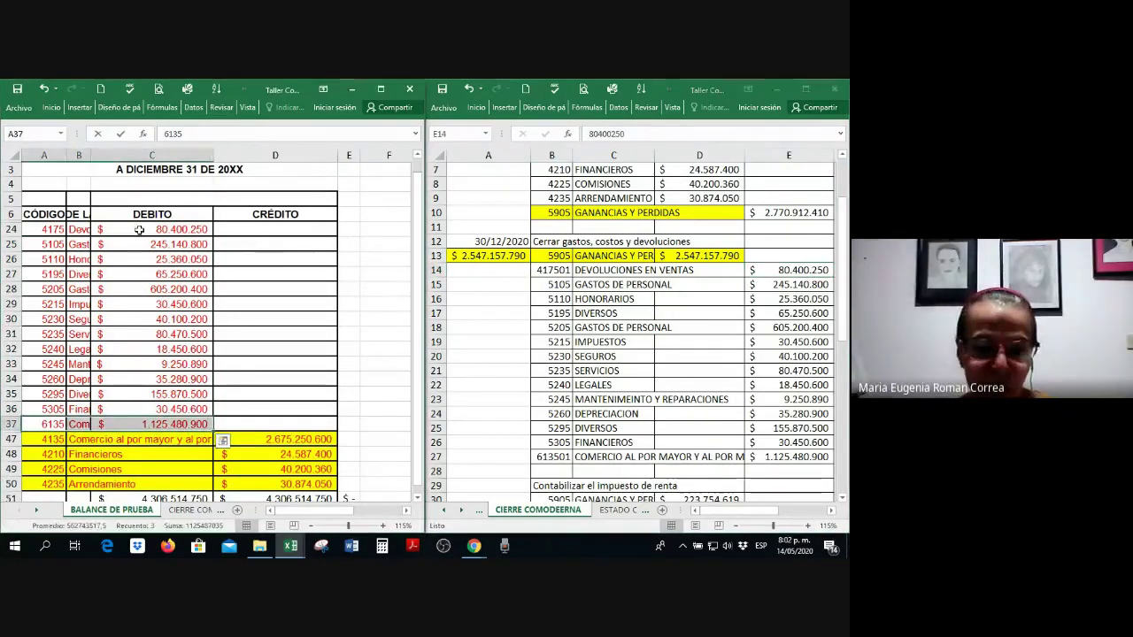
drag(159, 229, 137, 427)
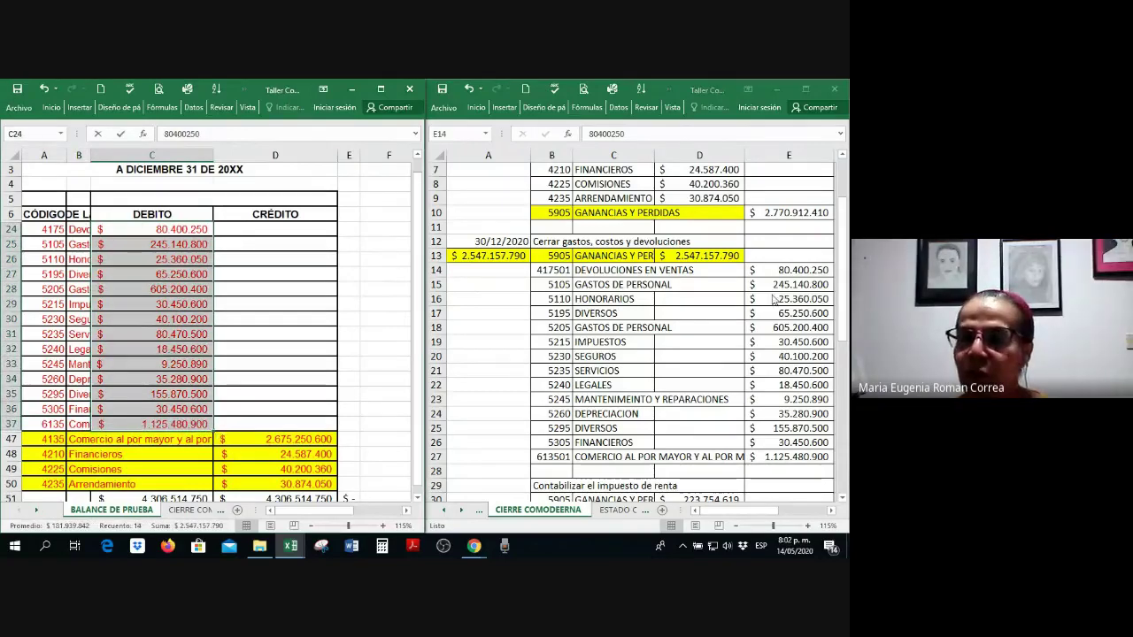
Step: Link the returns credit in E14 to trial balance cell C24 and fill the formula down to E27
click(790, 272)
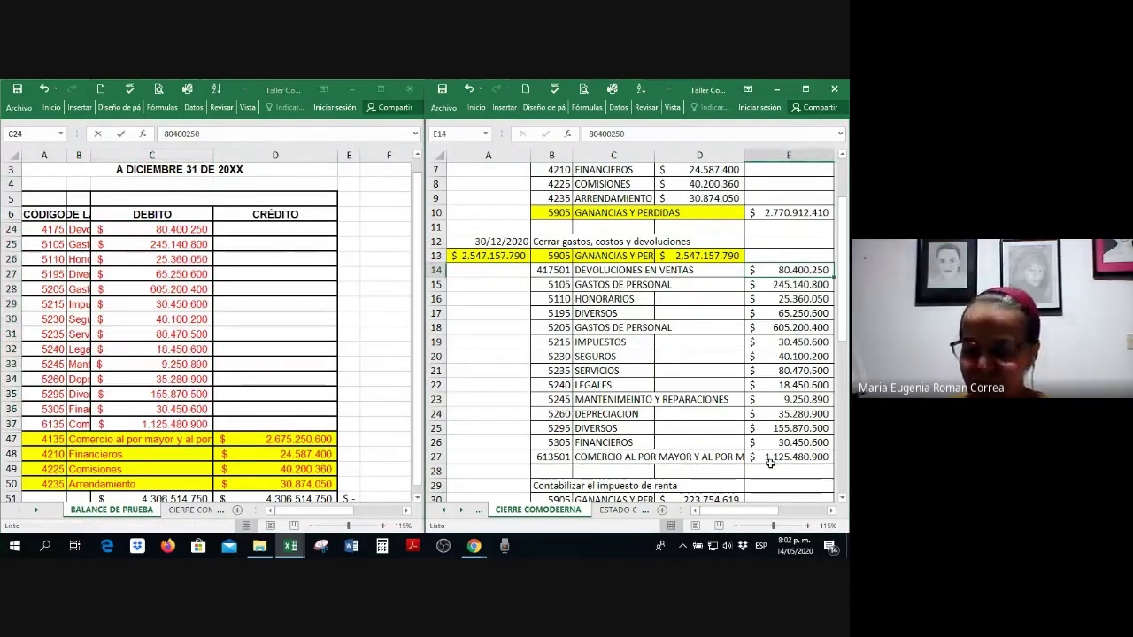
text(+)
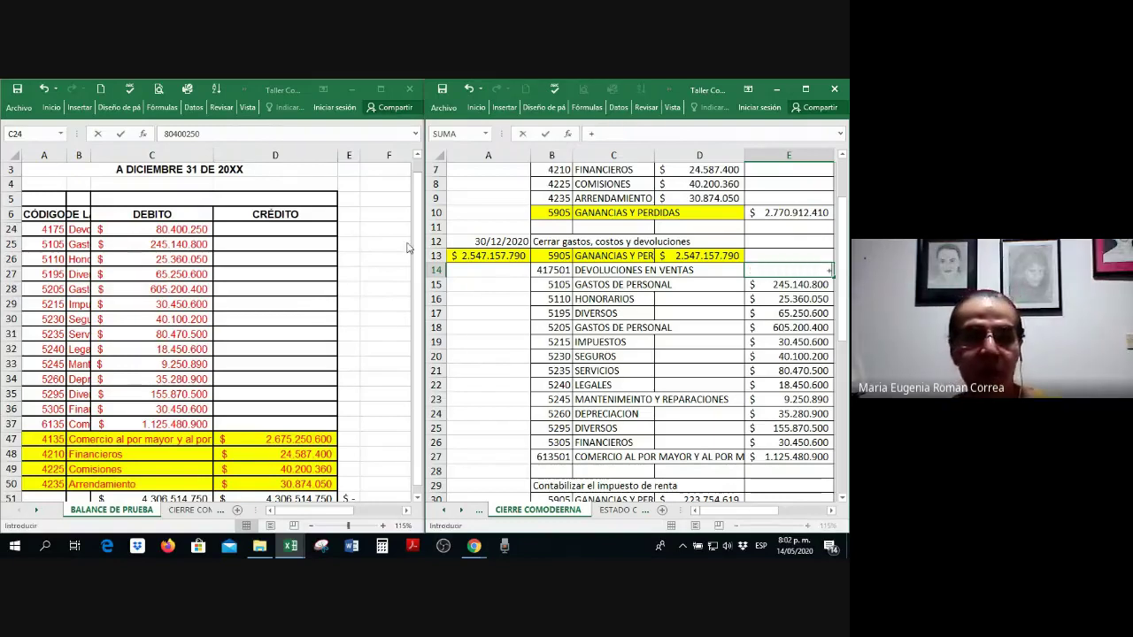
click(164, 232)
key(Return)
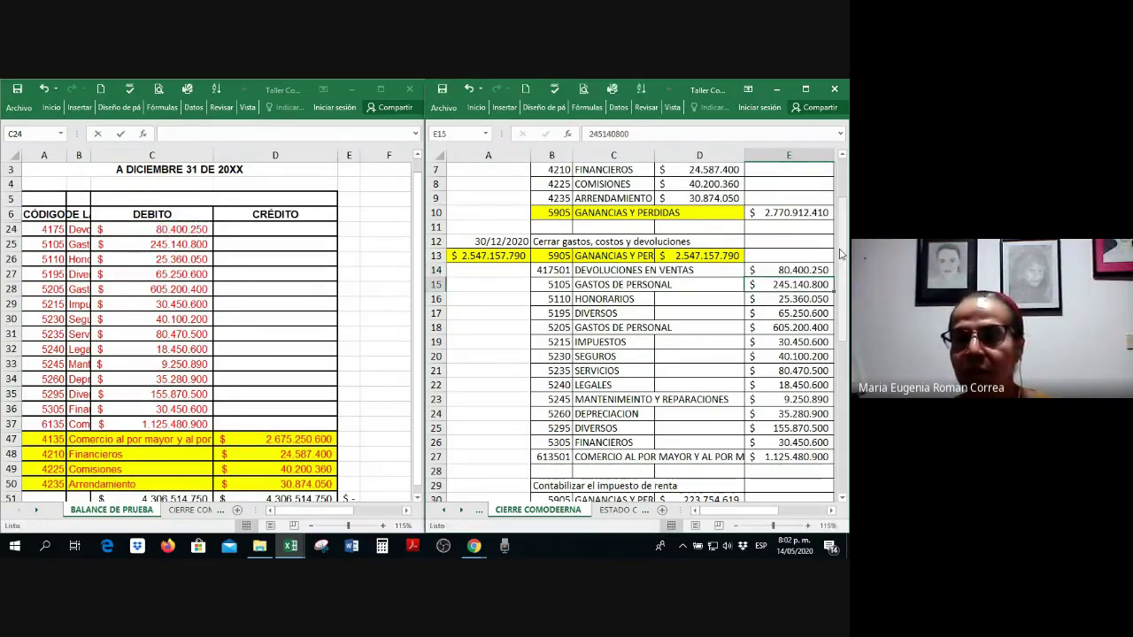
click(826, 271)
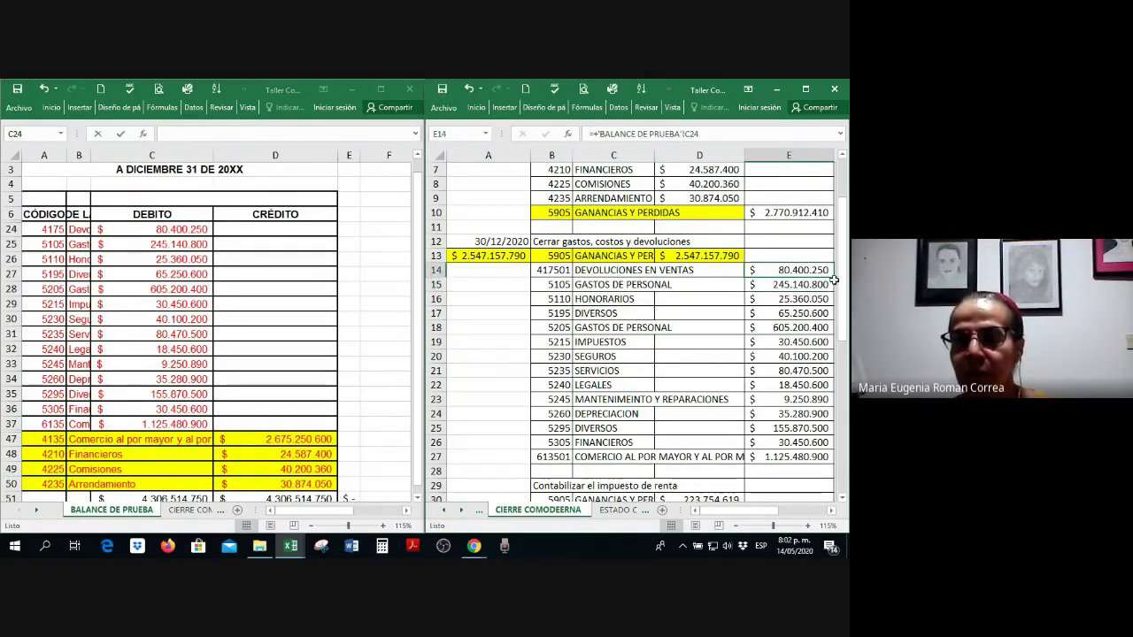
drag(834, 278, 825, 464)
Step: Delete the reference amount from A13 of the closing journal
click(487, 255)
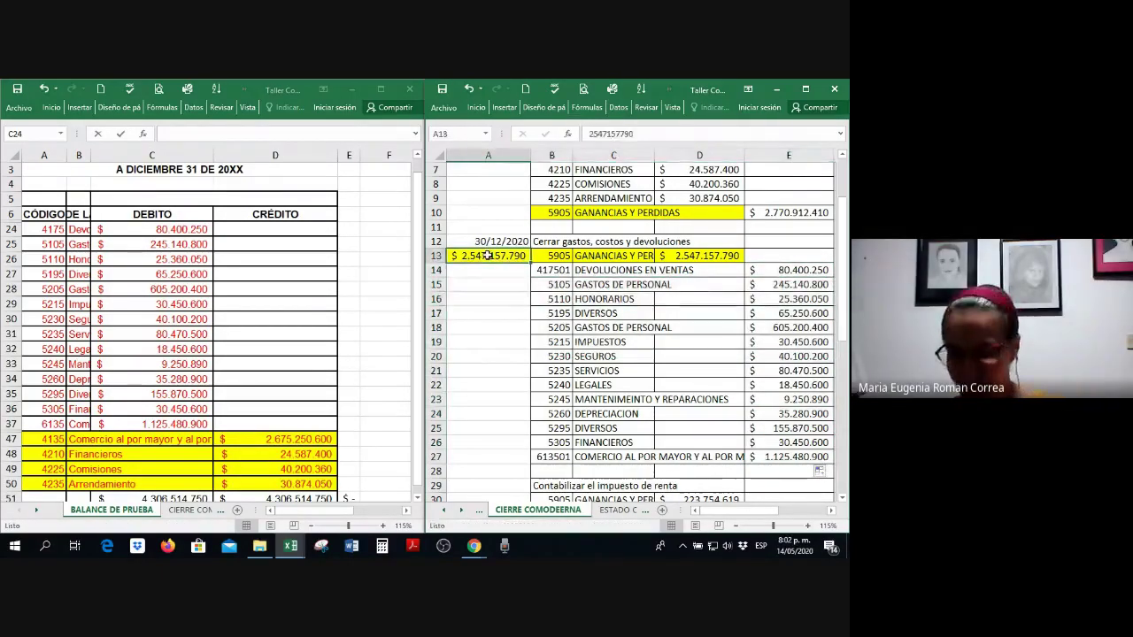
key(Delete)
click(487, 278)
click(488, 257)
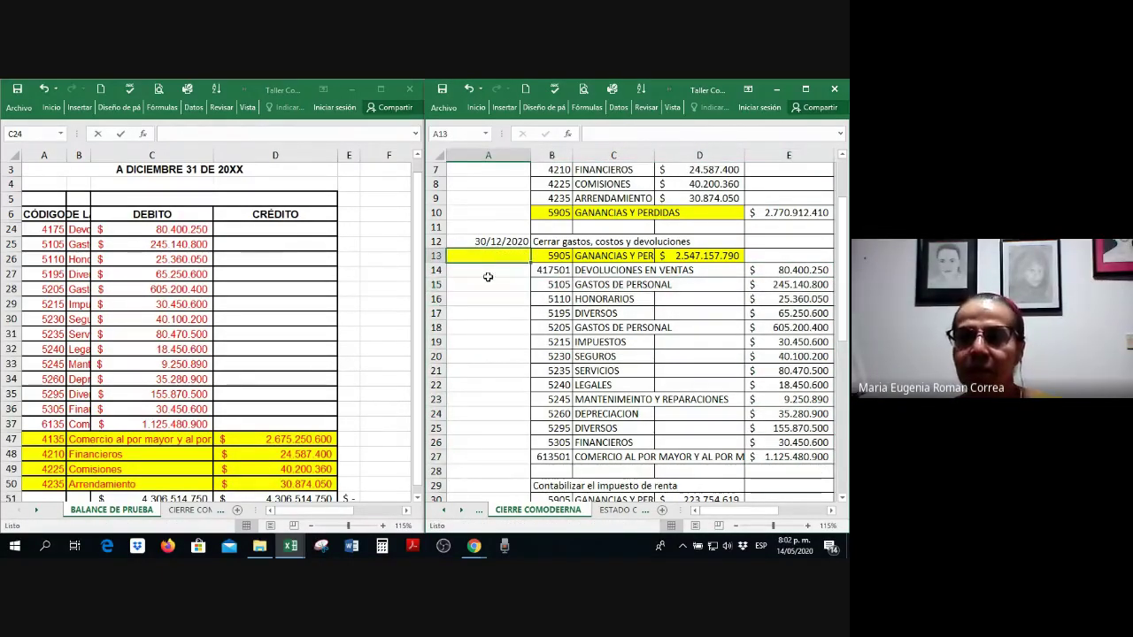
Step: Narrow column A of the closing journal and copy the unfilled format of A15 onto A13
drag(535, 155, 514, 156)
right_click(482, 284)
click(628, 244)
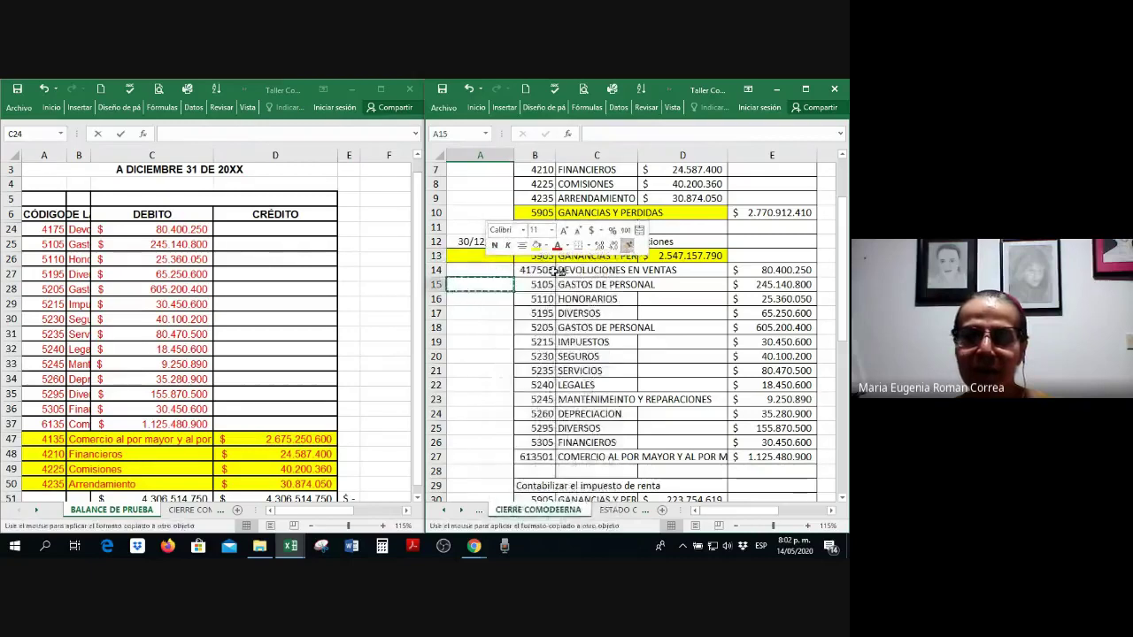
click(478, 255)
click(488, 322)
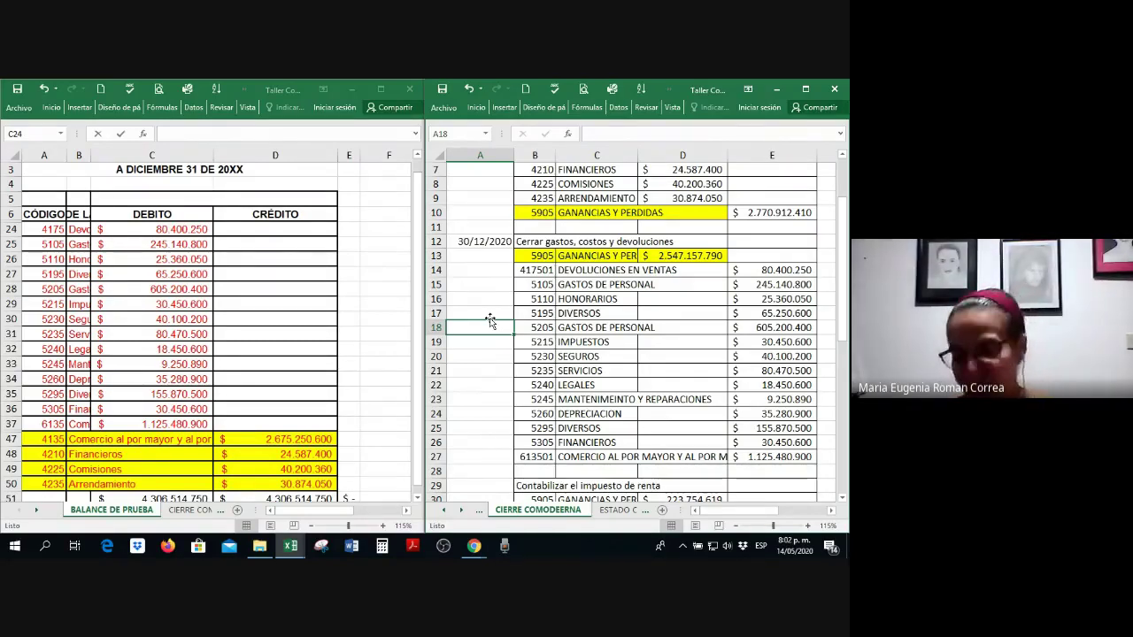
Step: Review the closing journal from the cost line in row 27 to the income tax entry in rows 29 to 32
click(646, 455)
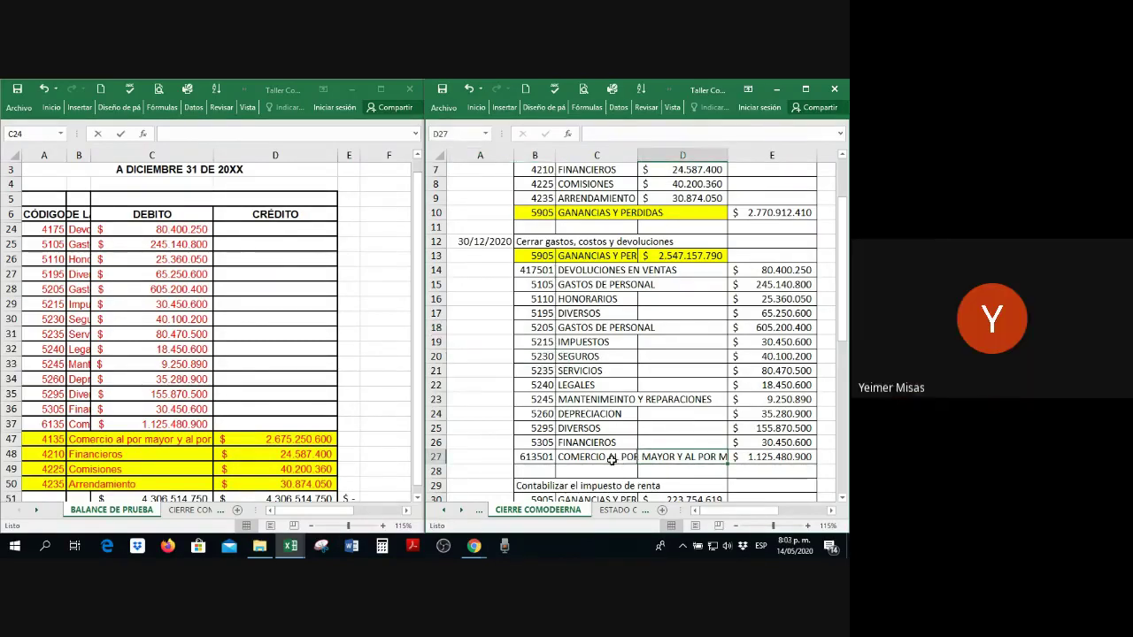
scroll(611, 457, down, 1)
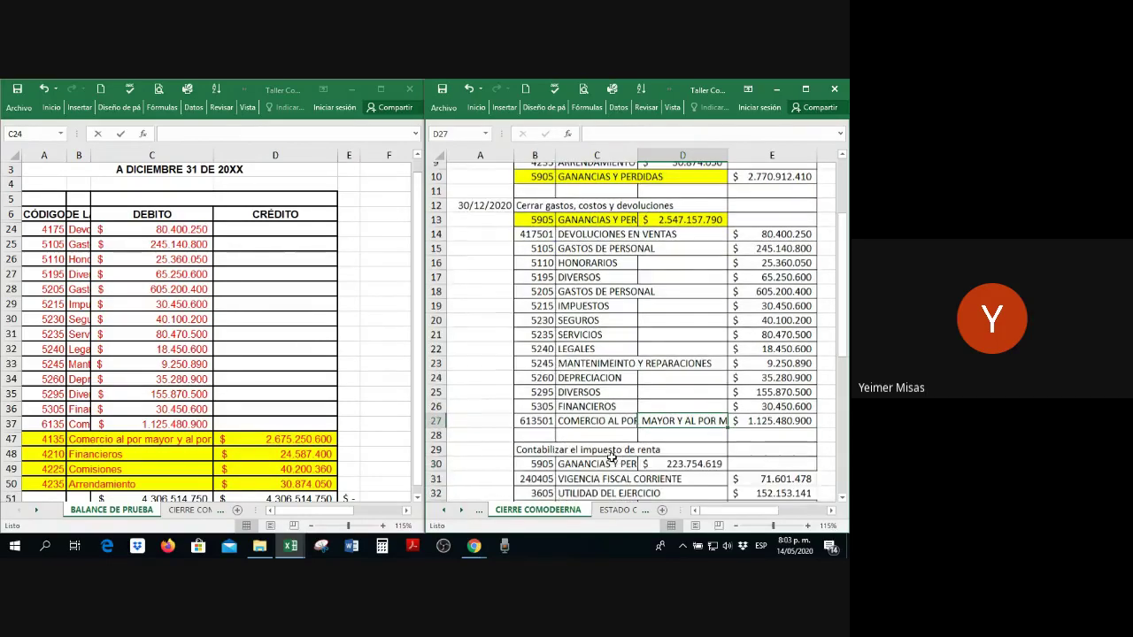
scroll(611, 457, down, 1)
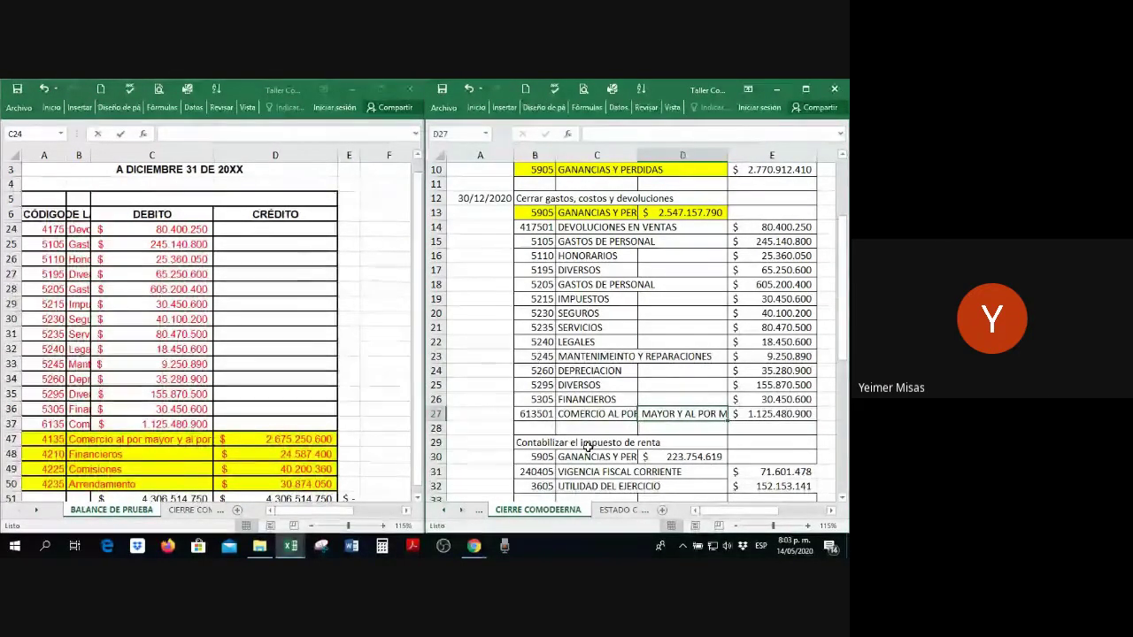
click(625, 411)
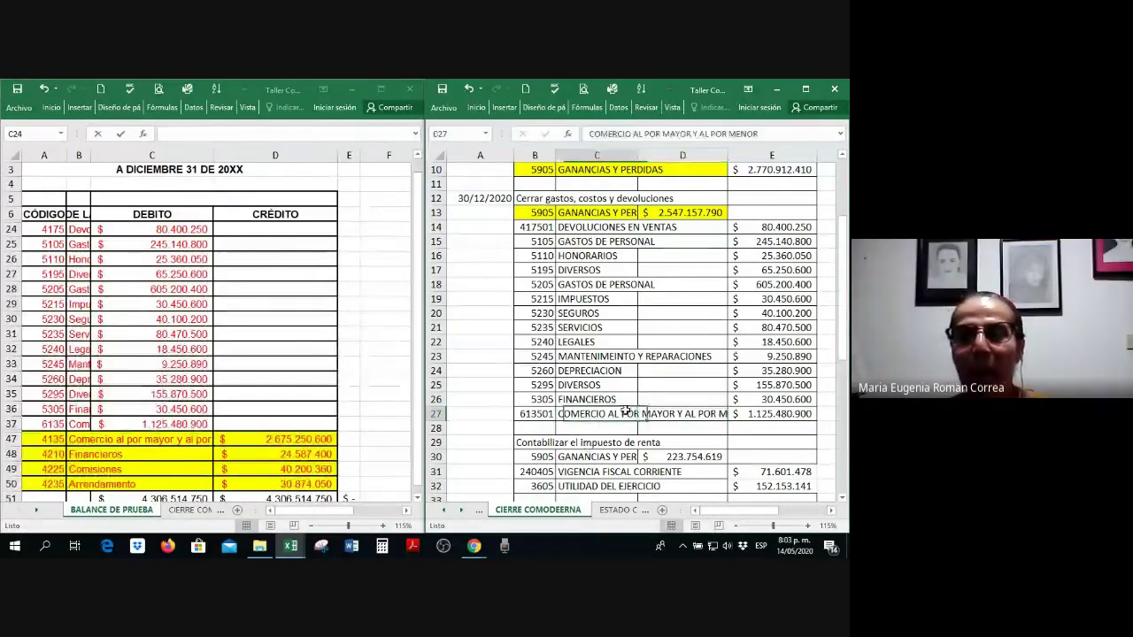
scroll(626, 411, down, 2)
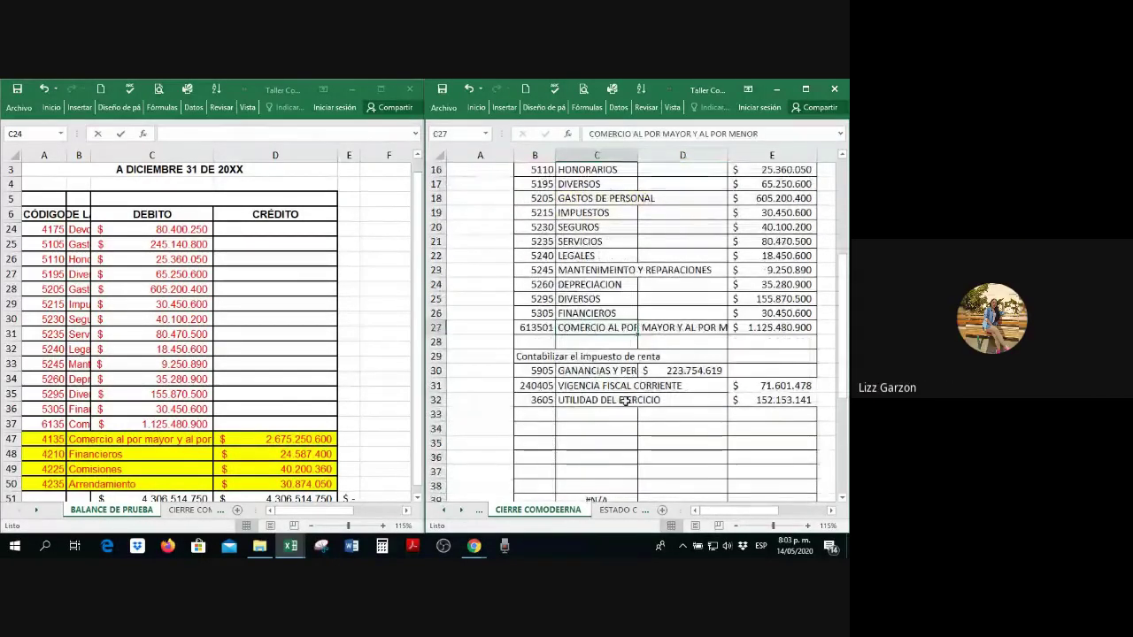
scroll(569, 367, up, 3)
scroll(569, 367, up, 2)
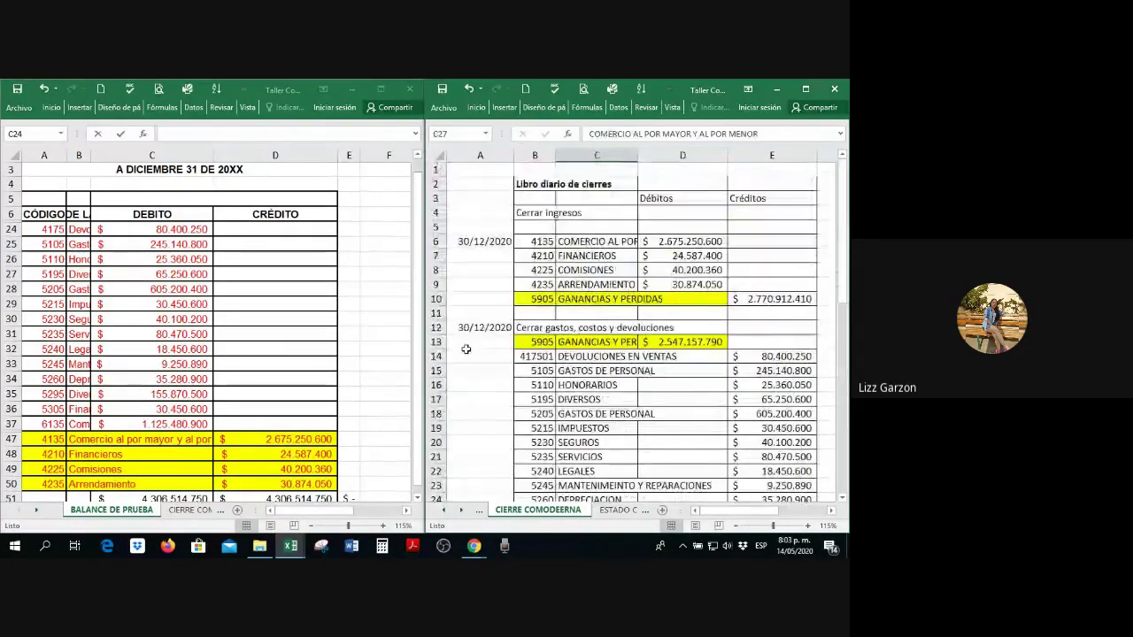
Step: Copy the date 30/12/2020 from A12 into A30 for the income tax entry
click(460, 327)
key(ctrl+c)
scroll(493, 375, down, 1)
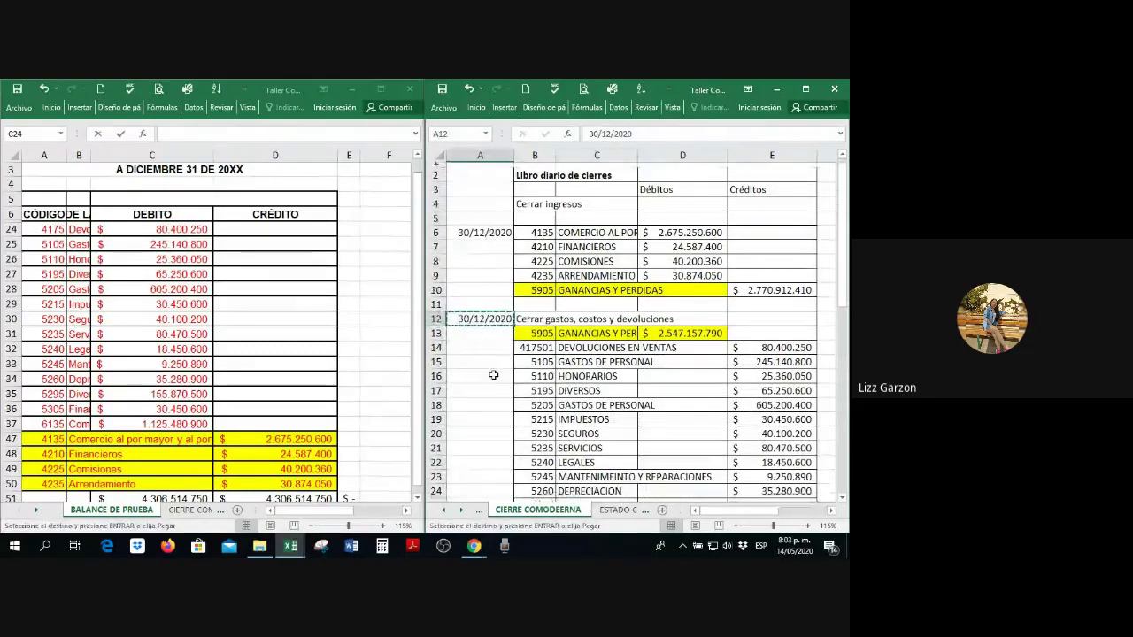
scroll(493, 375, down, 3)
click(472, 457)
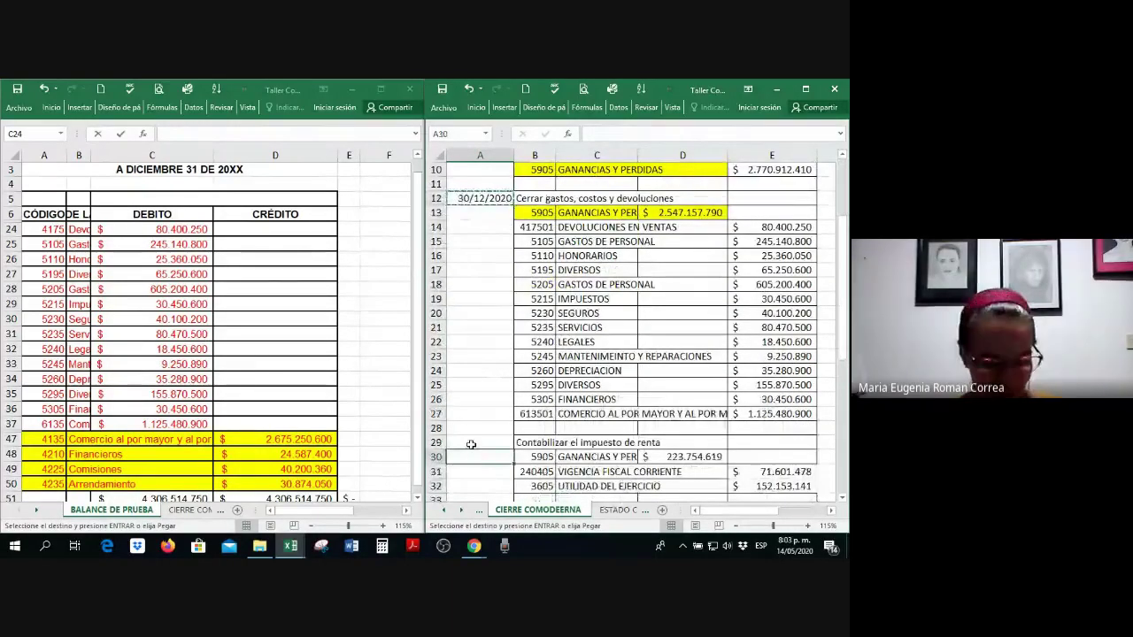
key(ctrl+v)
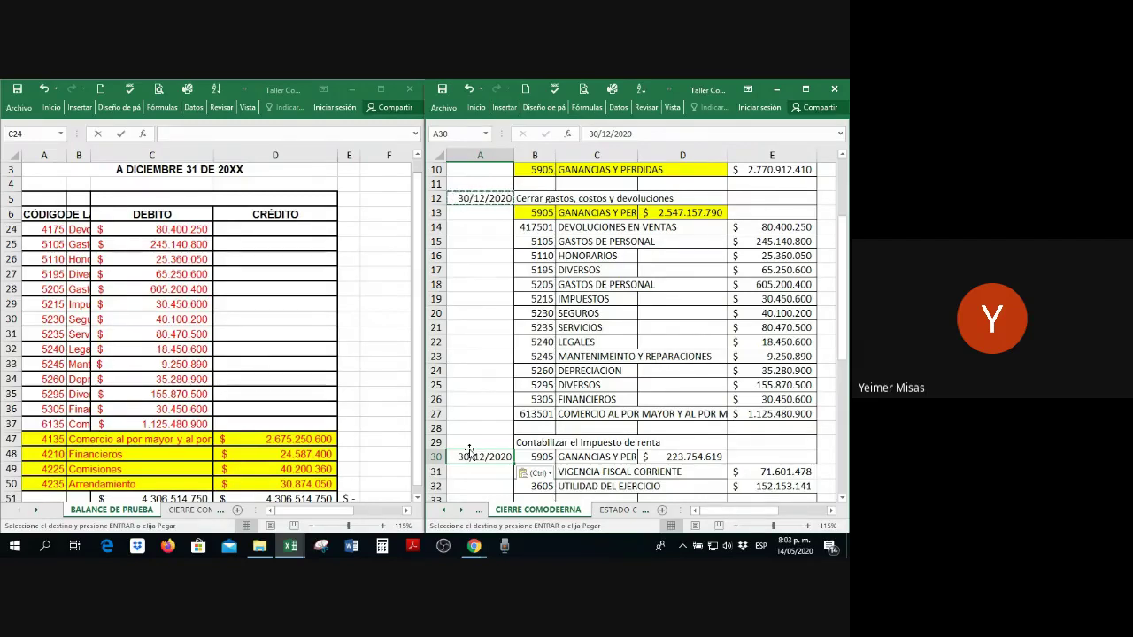
click(560, 270)
scroll(635, 329, down, 3)
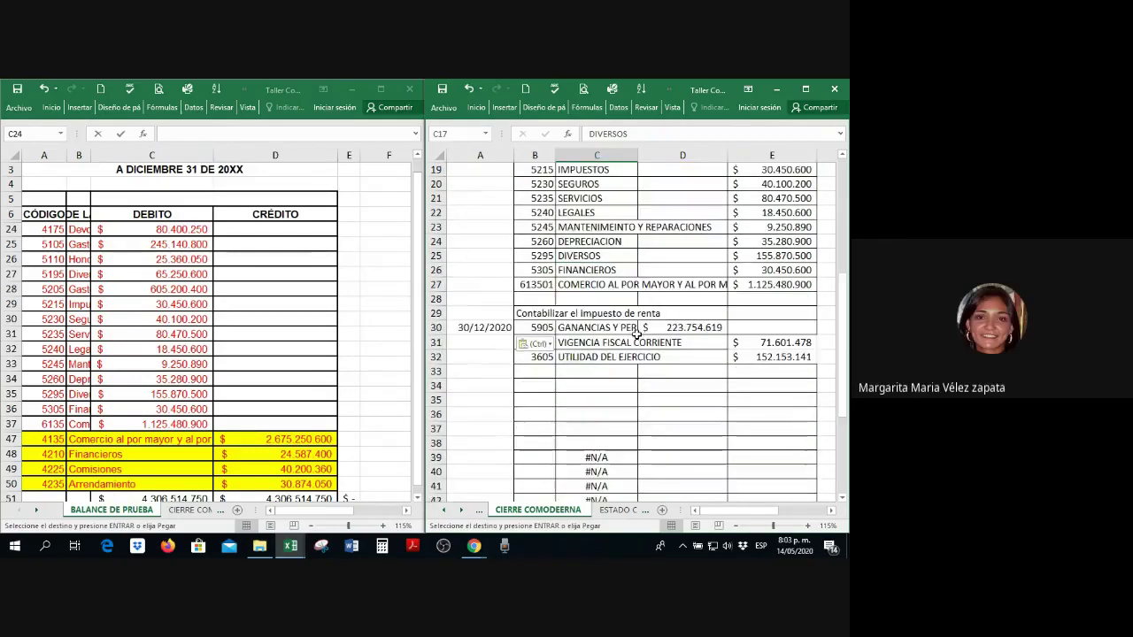
click(624, 327)
key(Escape)
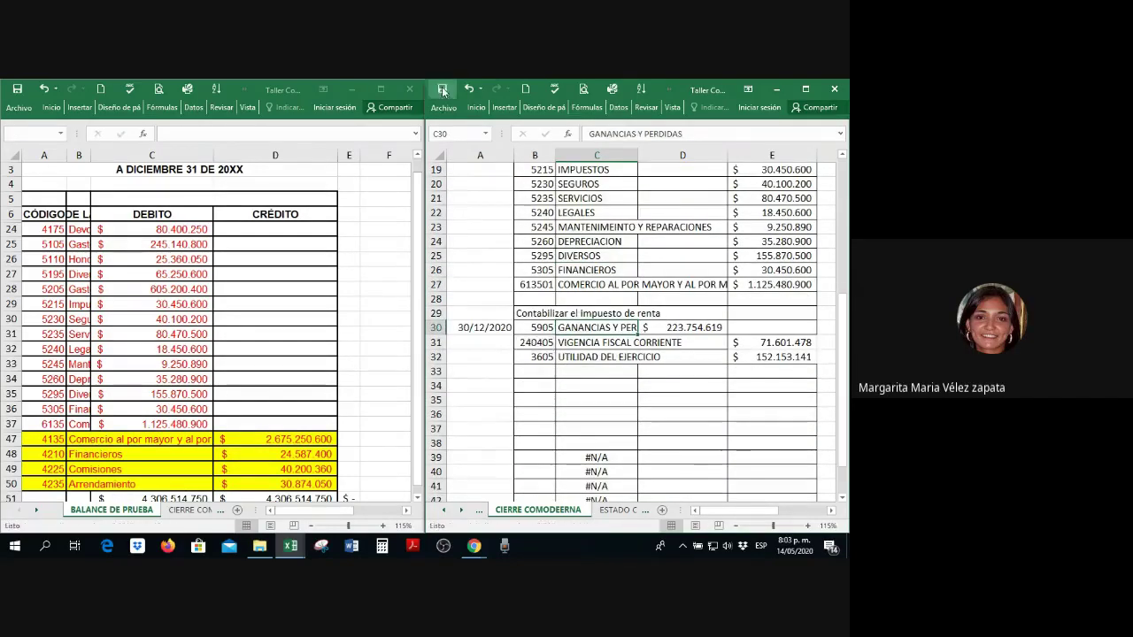
Step: Total the debits in C24:C37 of the trial balance and compare them with the 5905 debit in the closing journal
click(503, 298)
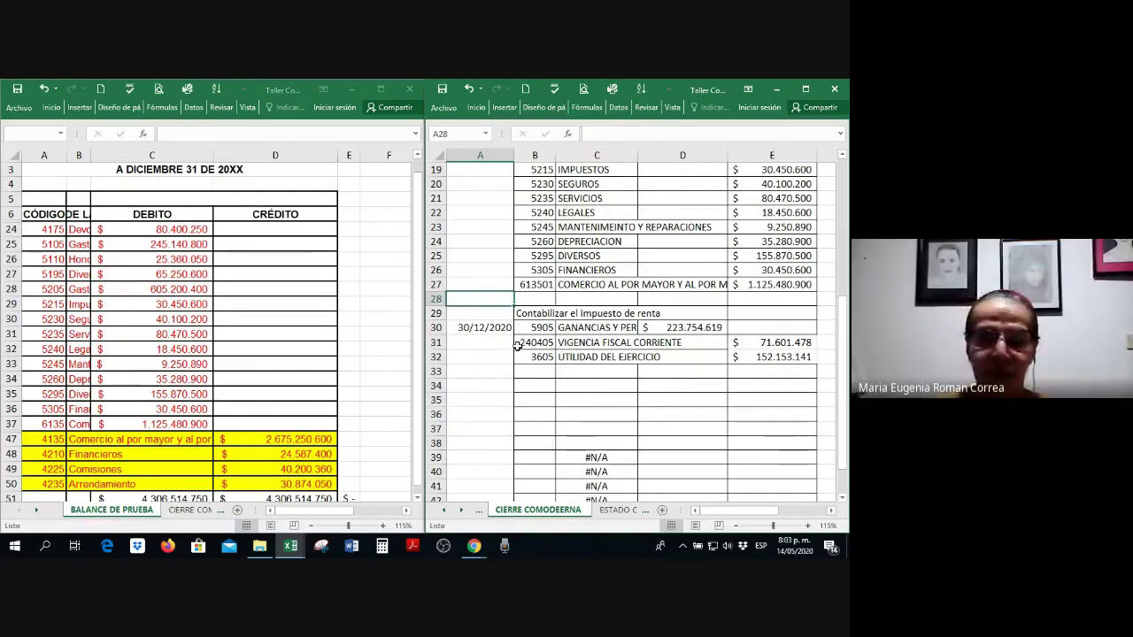
drag(152, 229, 153, 423)
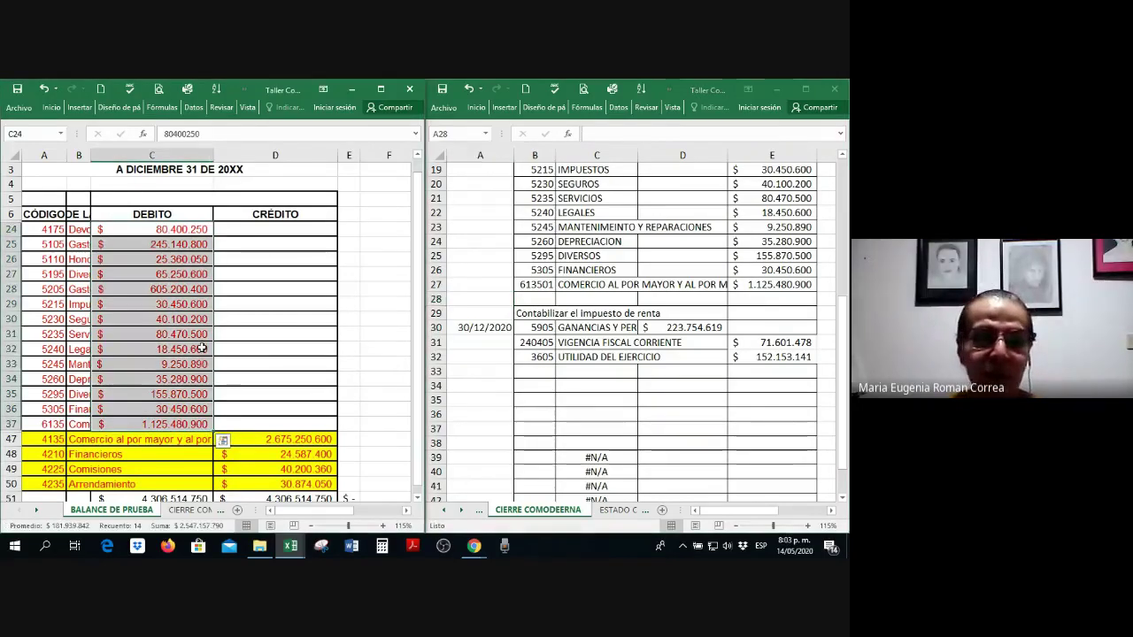
scroll(203, 348, down, 2)
scroll(571, 354, up, 3)
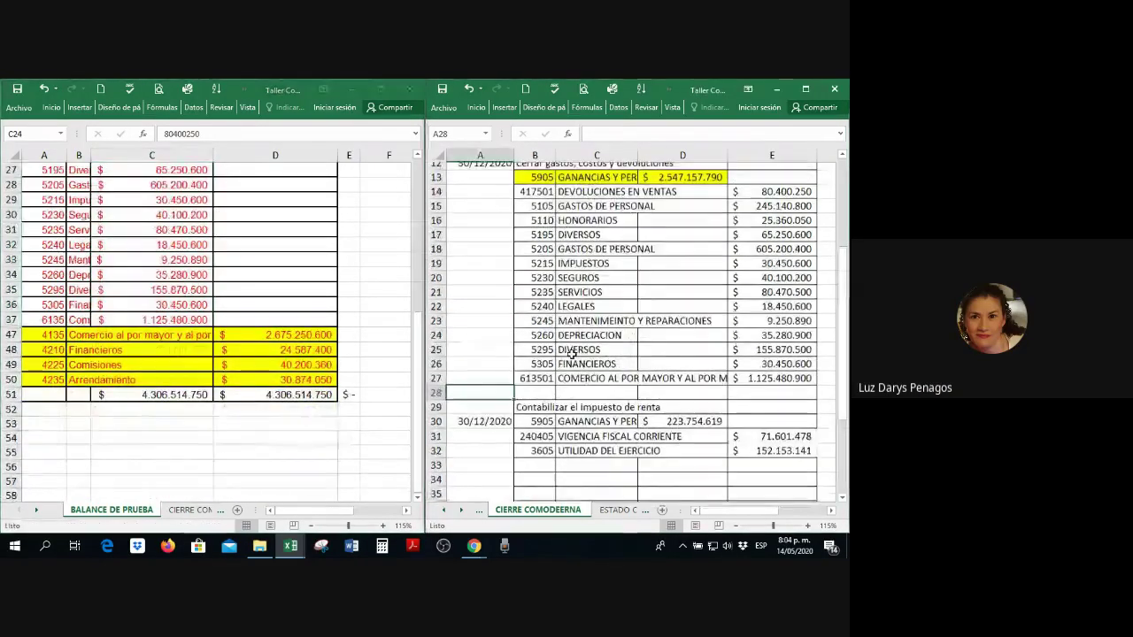
scroll(570, 354, down, 1)
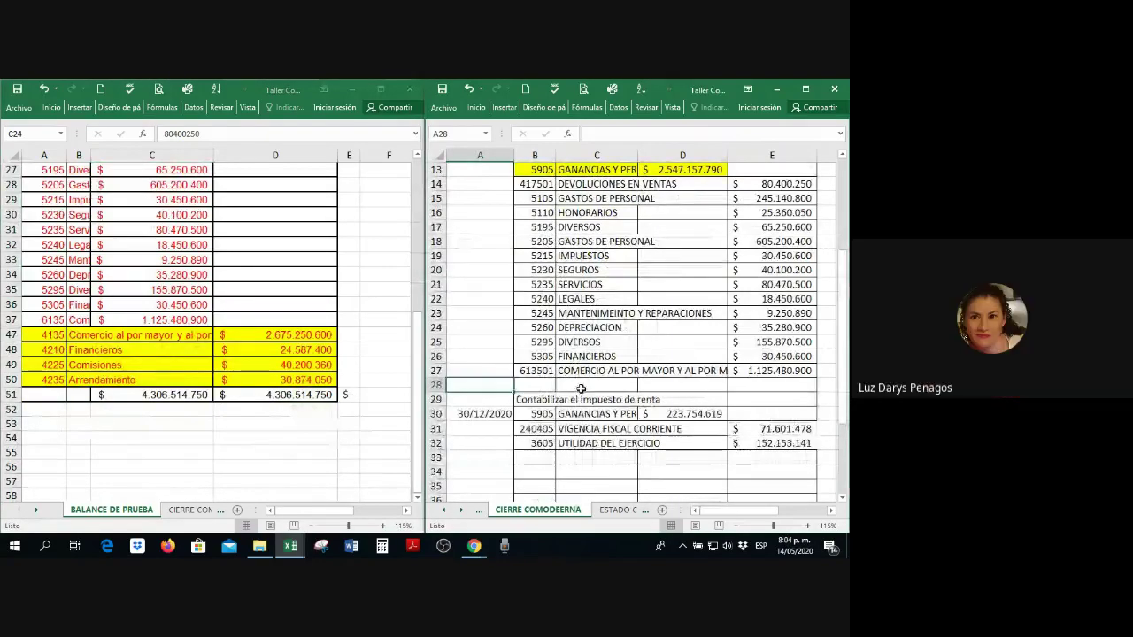
scroll(580, 388, up, 2)
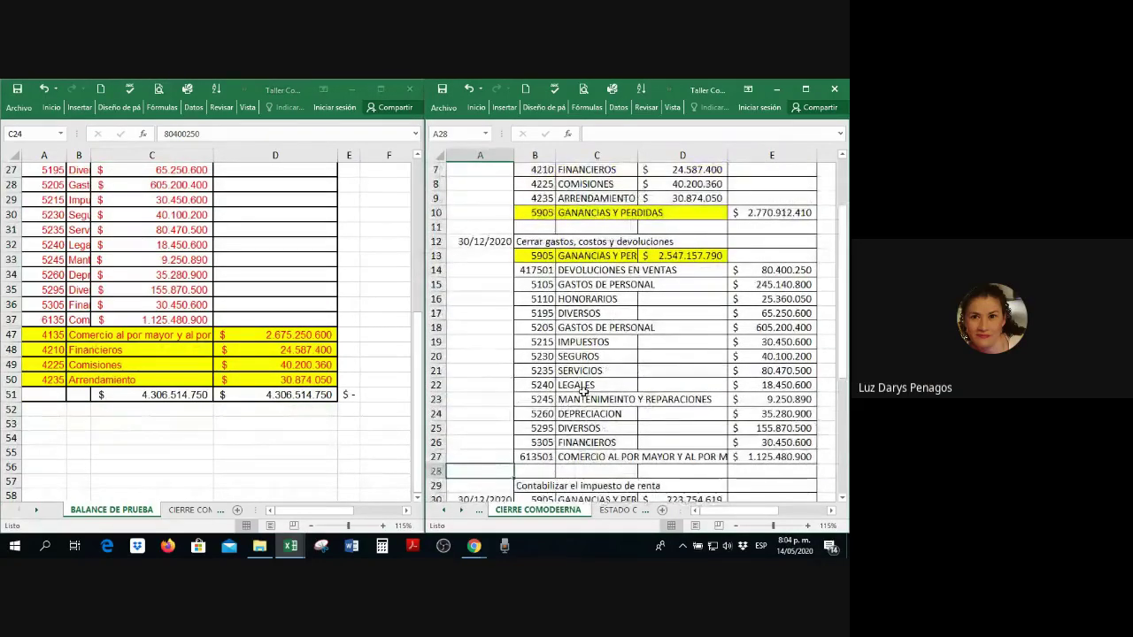
scroll(582, 390, down, 1)
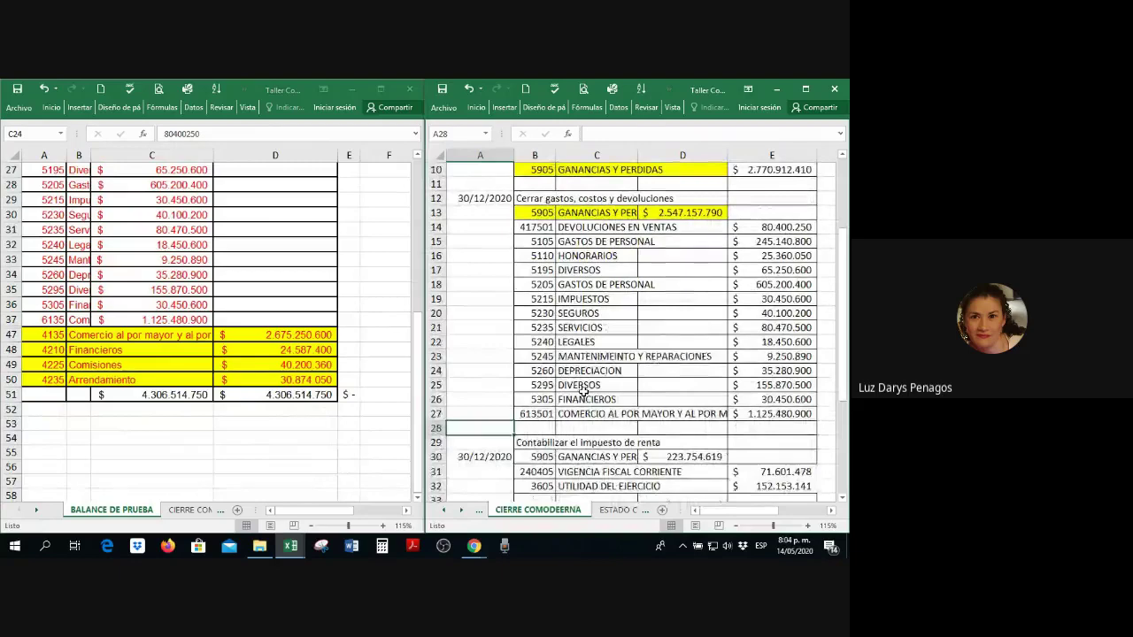
Step: Insert two blank rows above the Libro diario de cierres title in row 2 of the closing journal
scroll(581, 390, up, 3)
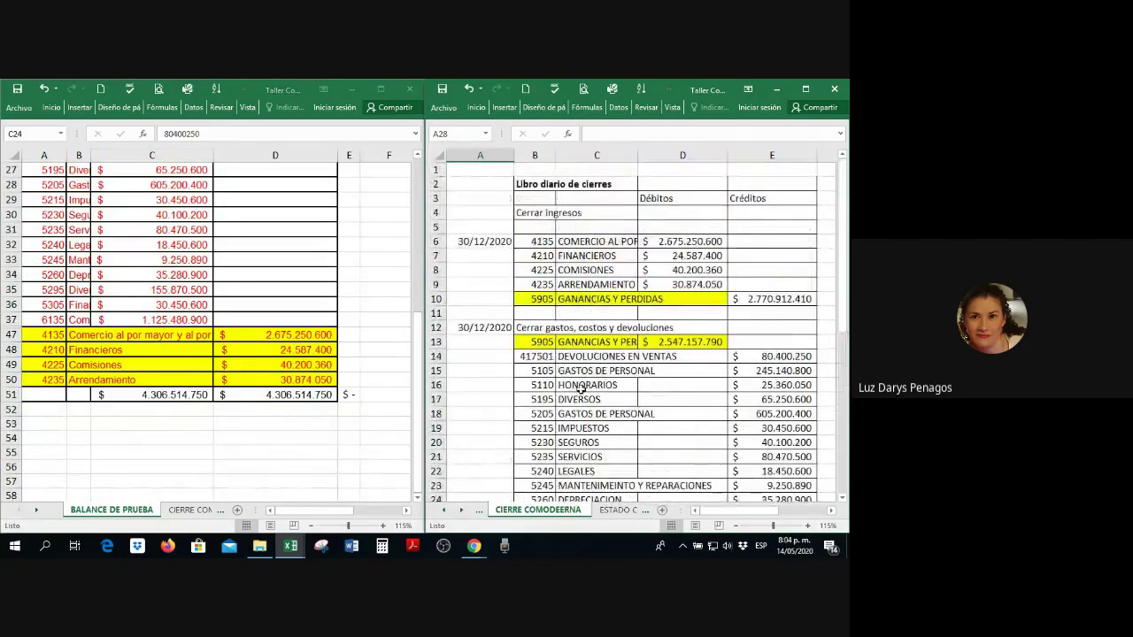
click(438, 183)
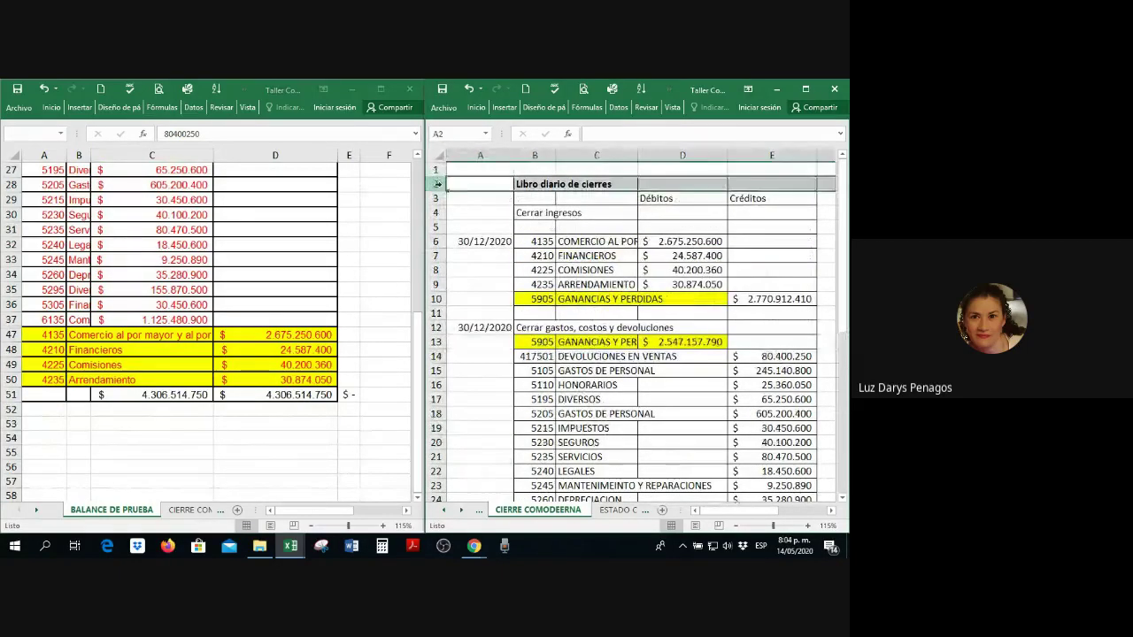
key(ctrl+plus)
key(ctrl+plus)
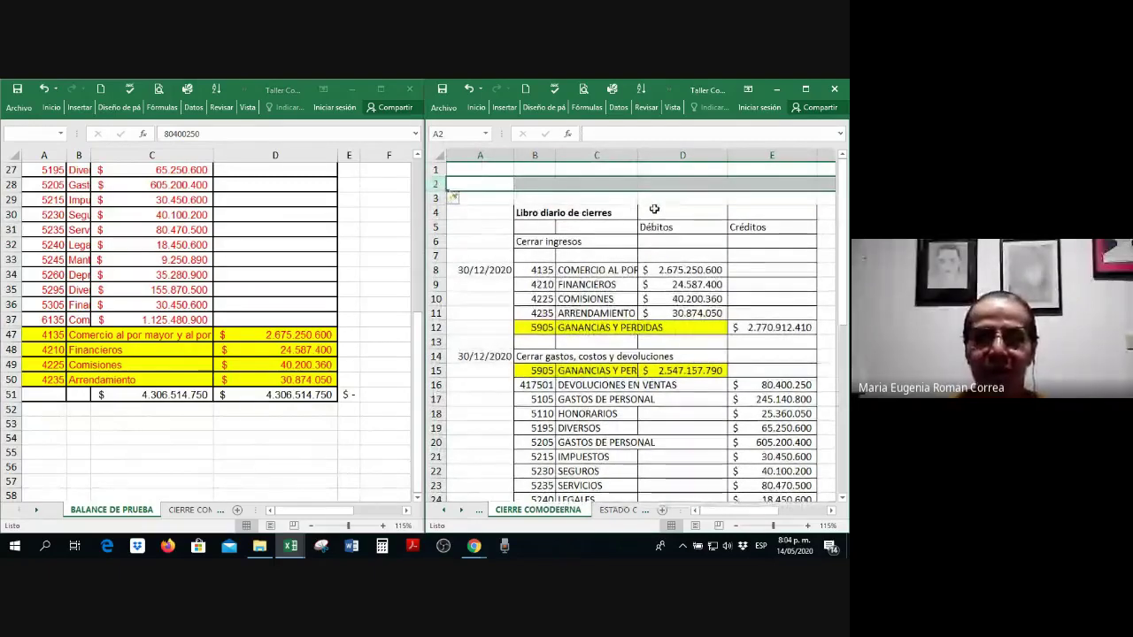
Step: Copy the three-line COMODERNA LTDA heading from A1:D3 of the trial balance to B1 of the closing journal
click(329, 317)
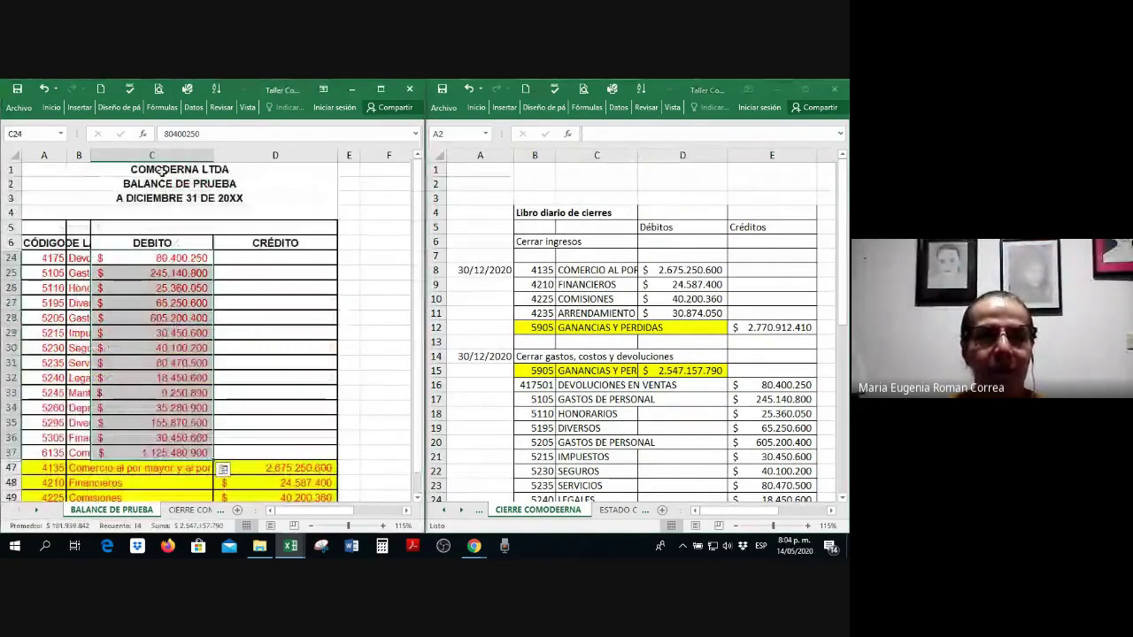
drag(167, 170, 167, 200)
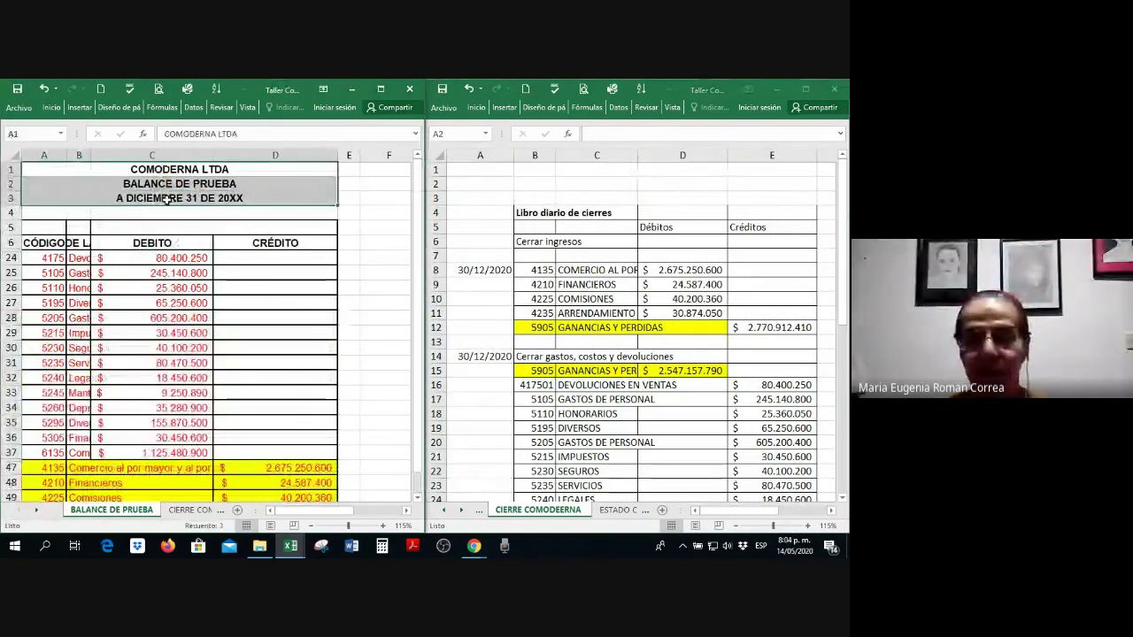
key(ctrl+c)
click(531, 172)
key(ctrl+v)
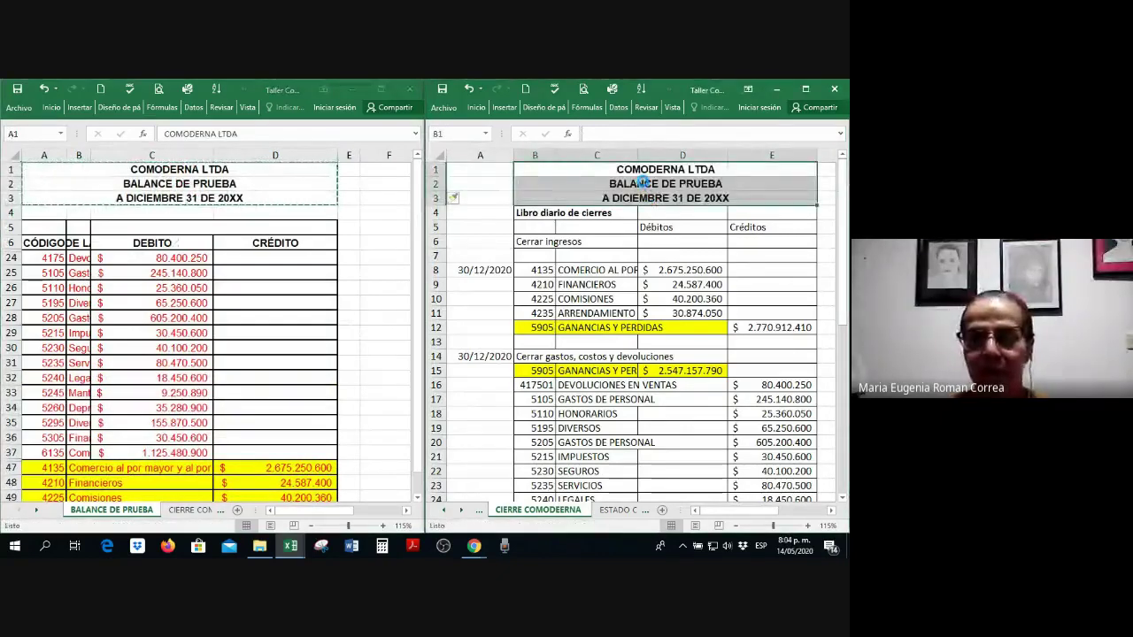
Step: Replace the second heading line of the closing journal in B2 with "Libro diario de cierres"
click(633, 188)
text(L)
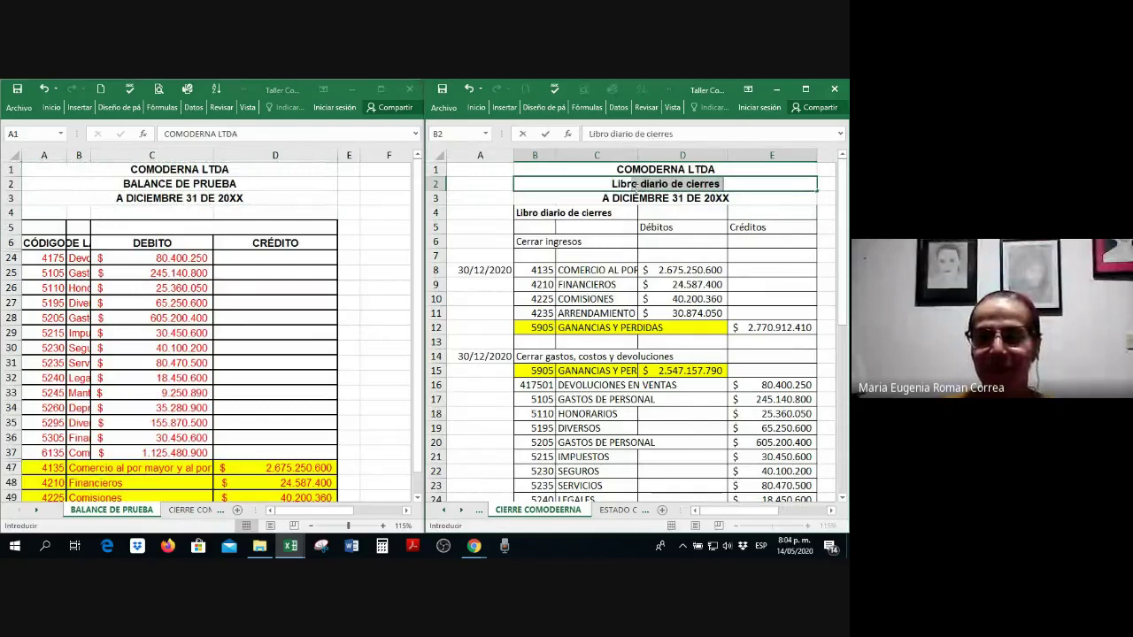
text(ibr)
key(Return)
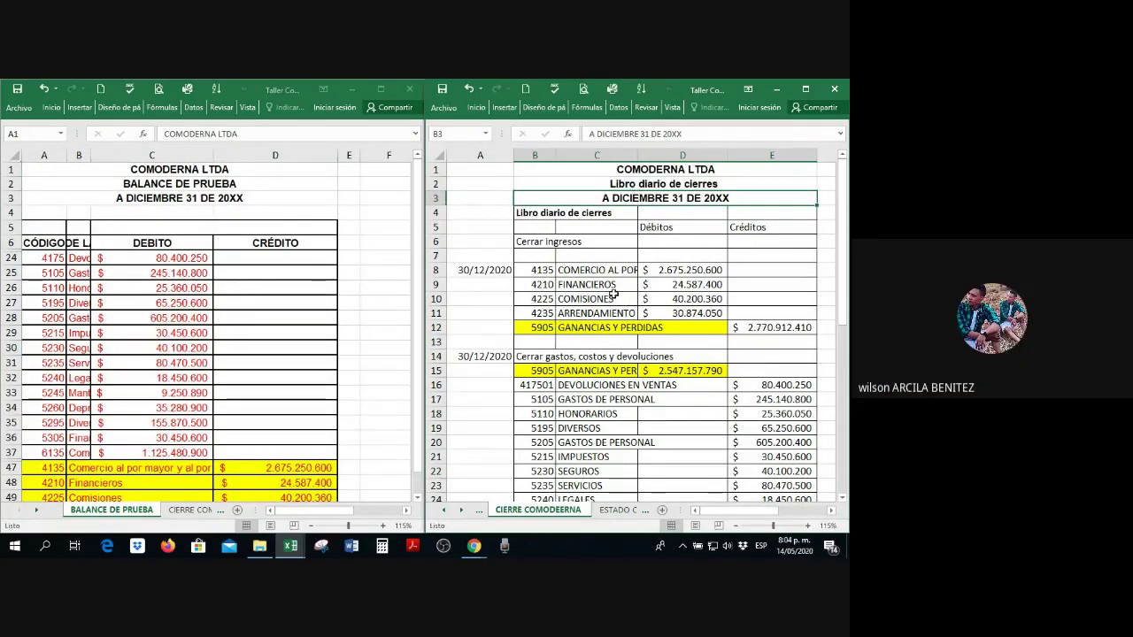
Step: Review the closing journal from the income closing entry to the income tax entry in rows 31 to 34
click(662, 328)
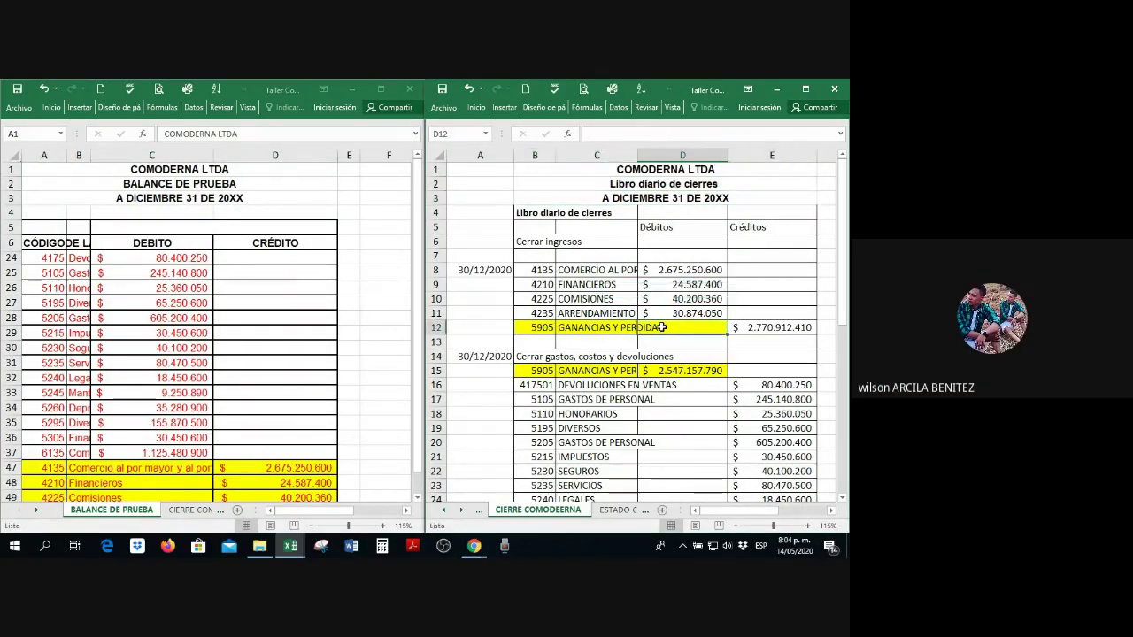
scroll(661, 327, down, 2)
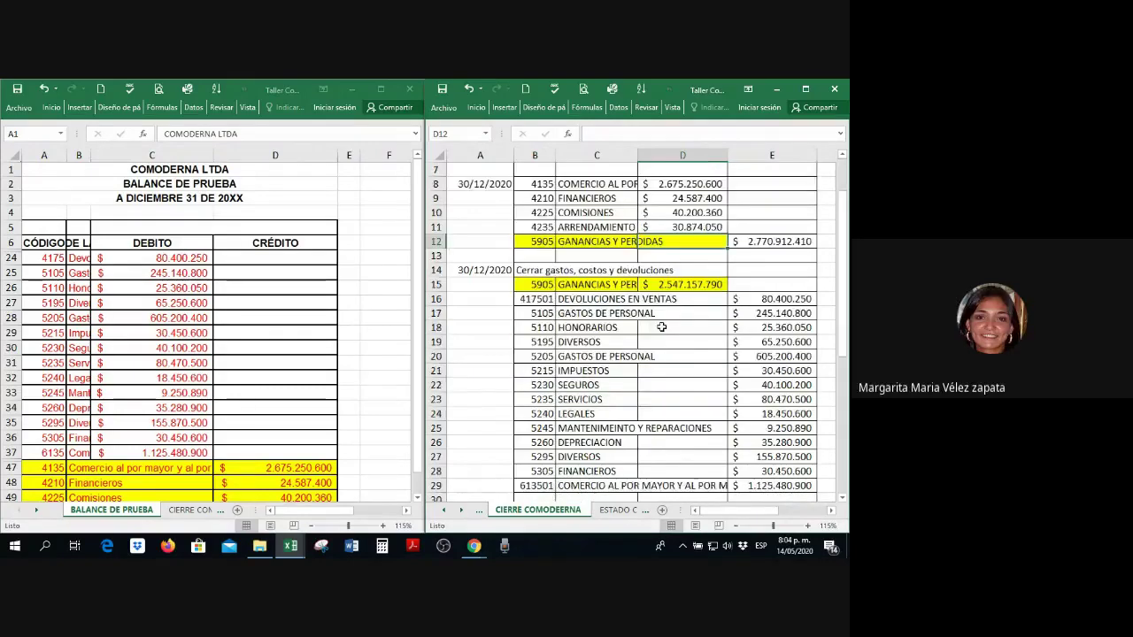
scroll(662, 328, down, 2)
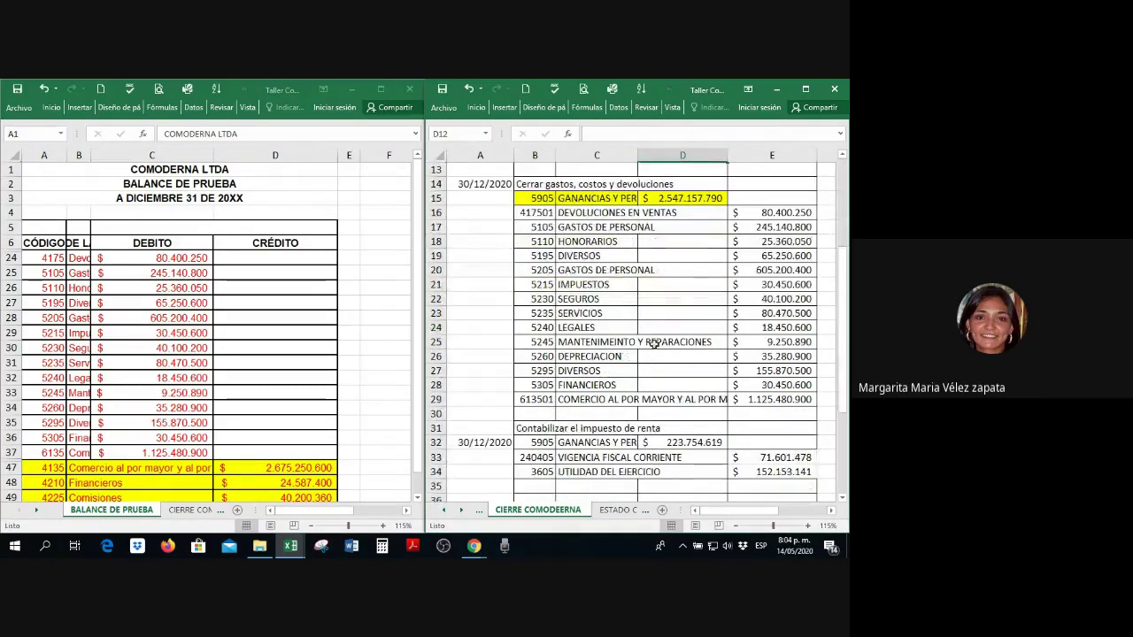
scroll(637, 341, down, 2)
click(529, 342)
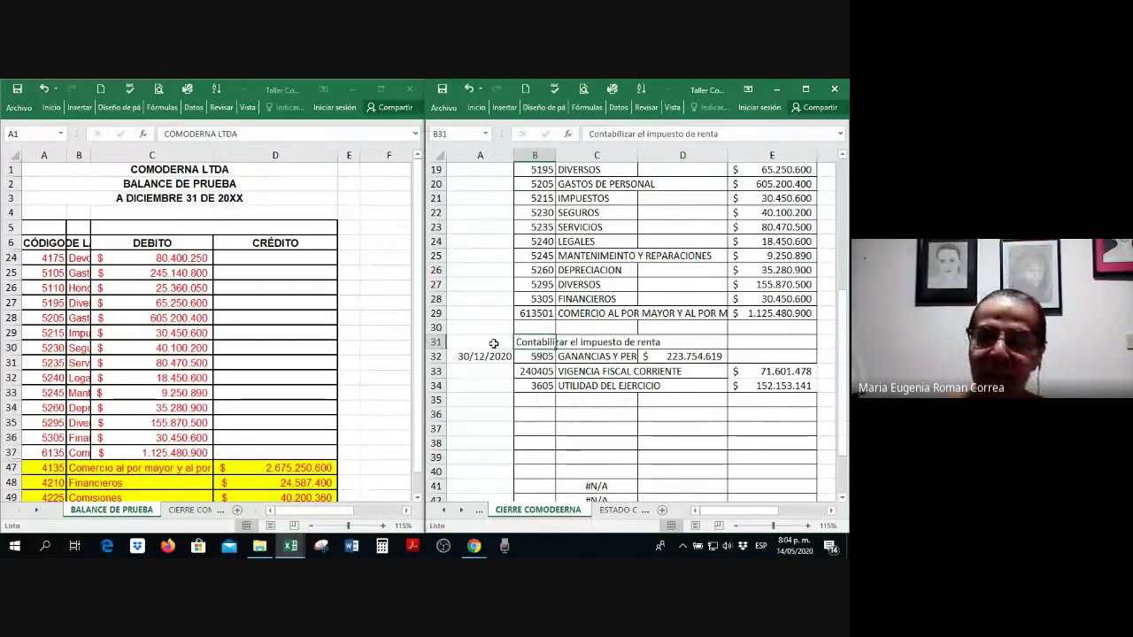
drag(491, 341, 779, 389)
scroll(694, 389, up, 2)
scroll(588, 330, down, 1)
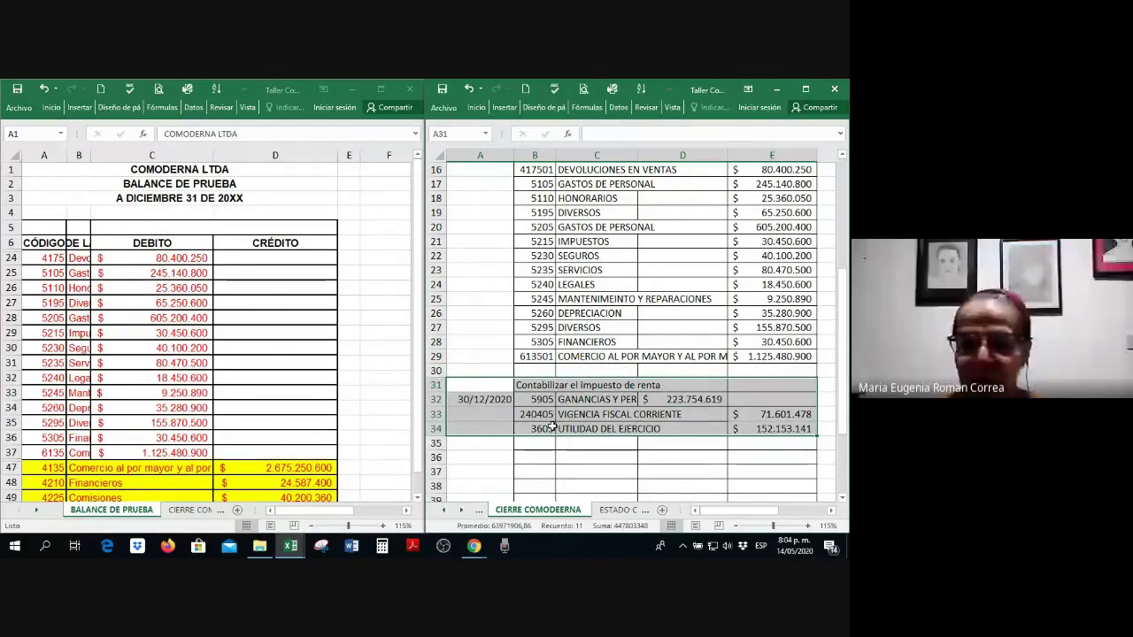
scroll(622, 376, up, 3)
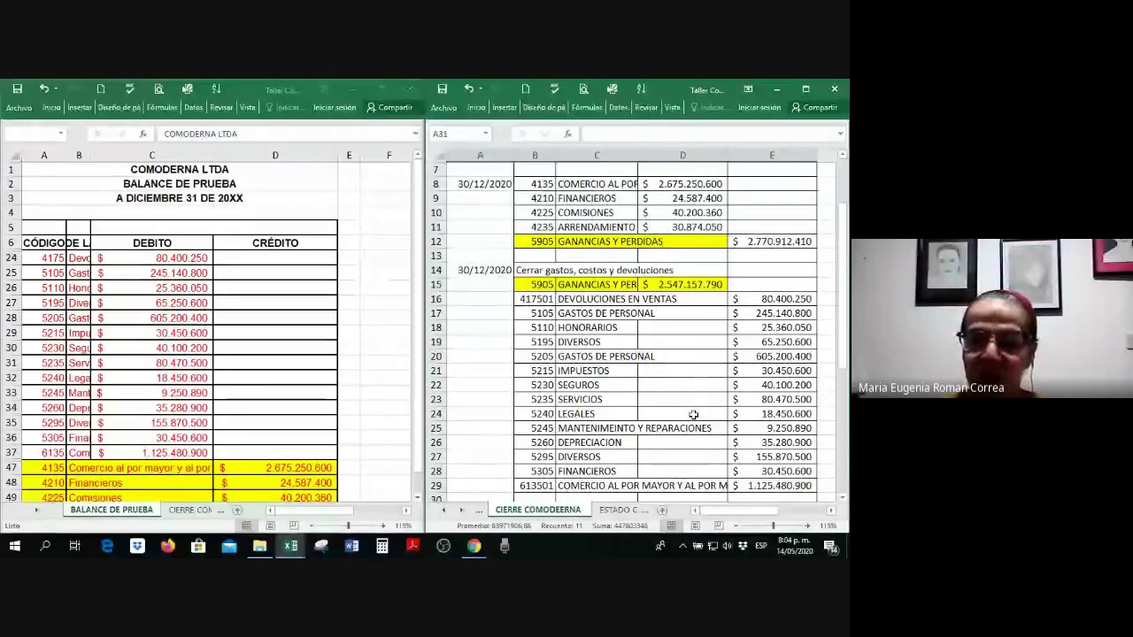
Step: Open the ESTADO COMODERNA sheet and compare its income in D5 with the trial balance's income accounts 4135 to 4235
click(617, 510)
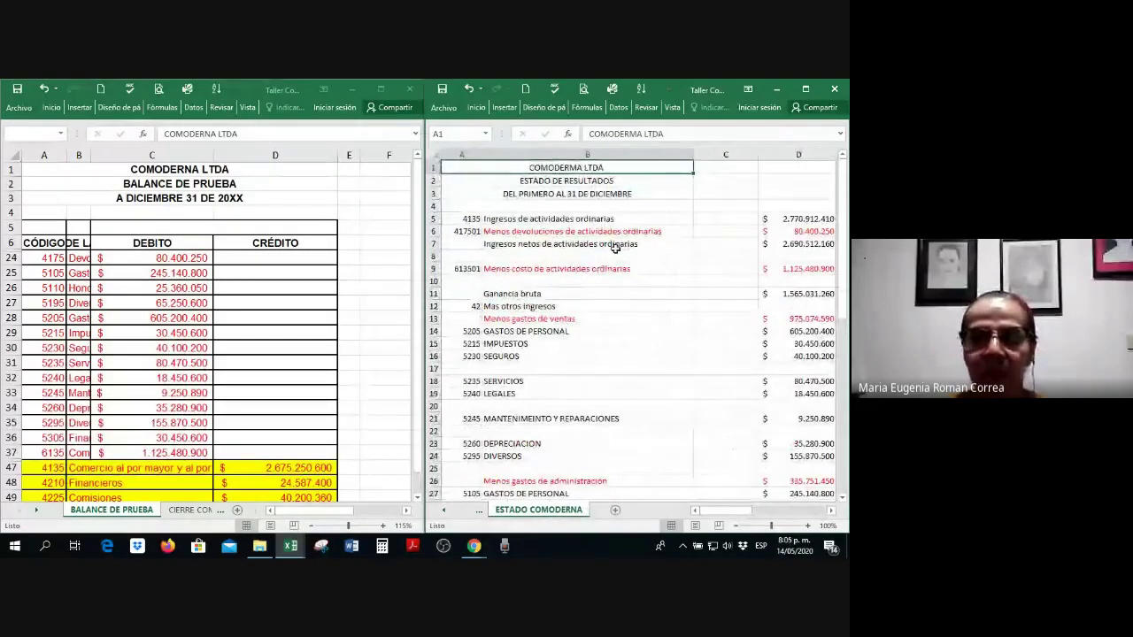
click(471, 217)
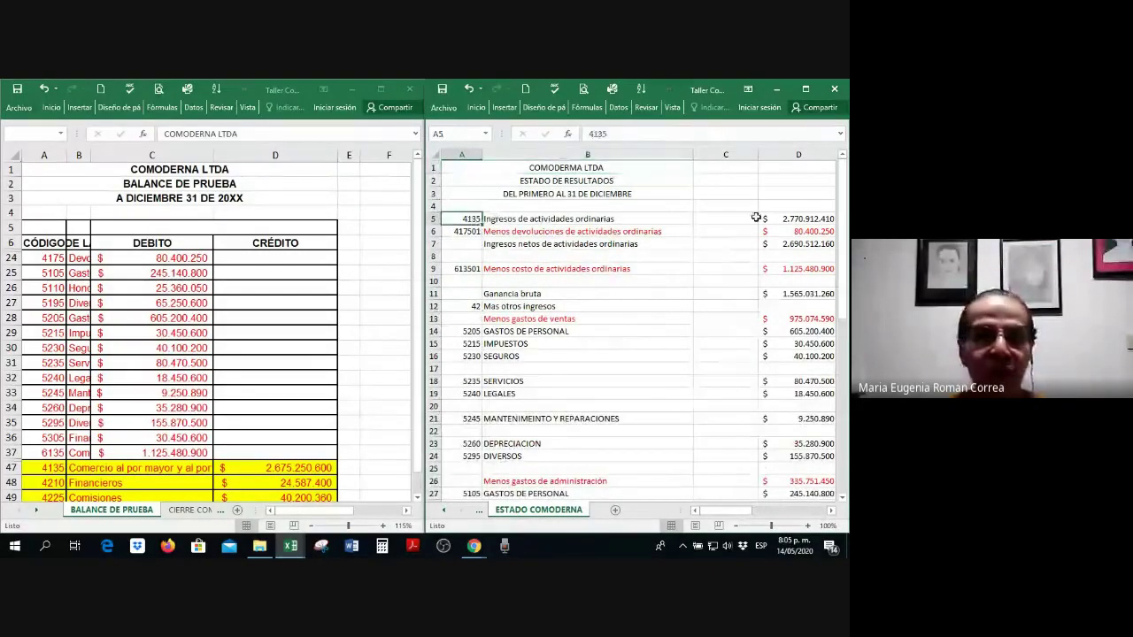
click(757, 219)
scroll(262, 443, down, 3)
scroll(266, 438, up, 2)
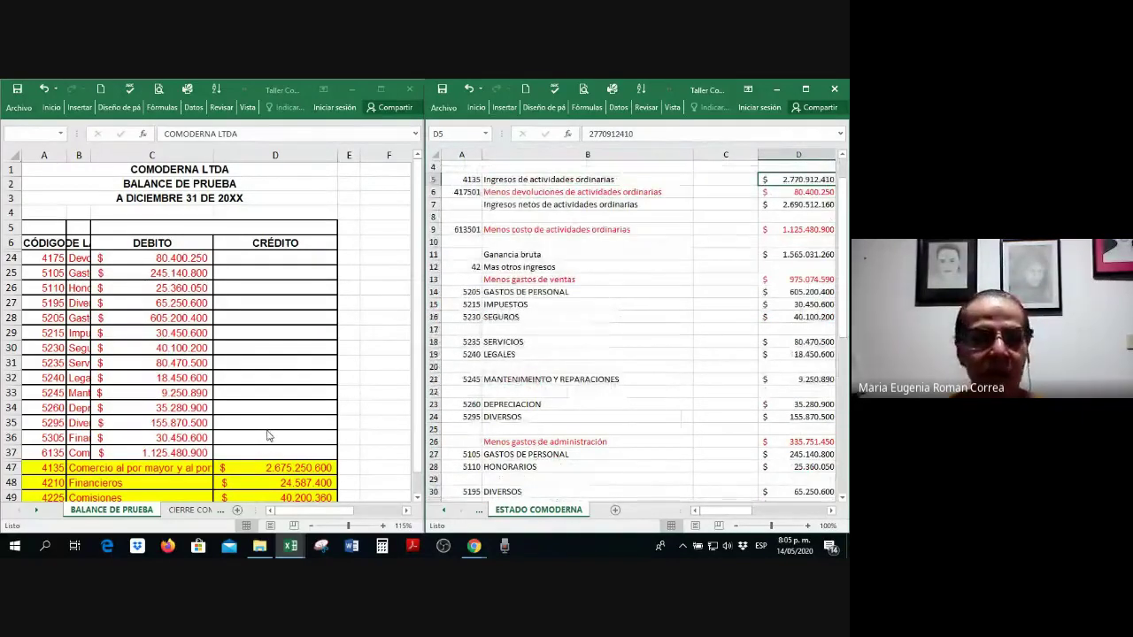
click(266, 430)
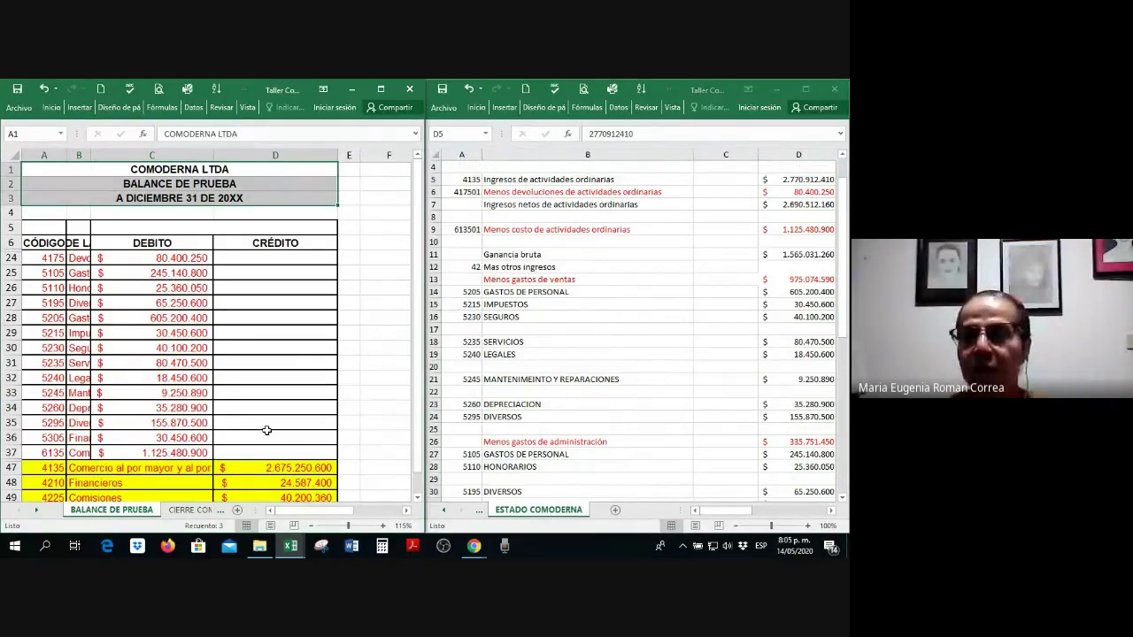
click(267, 432)
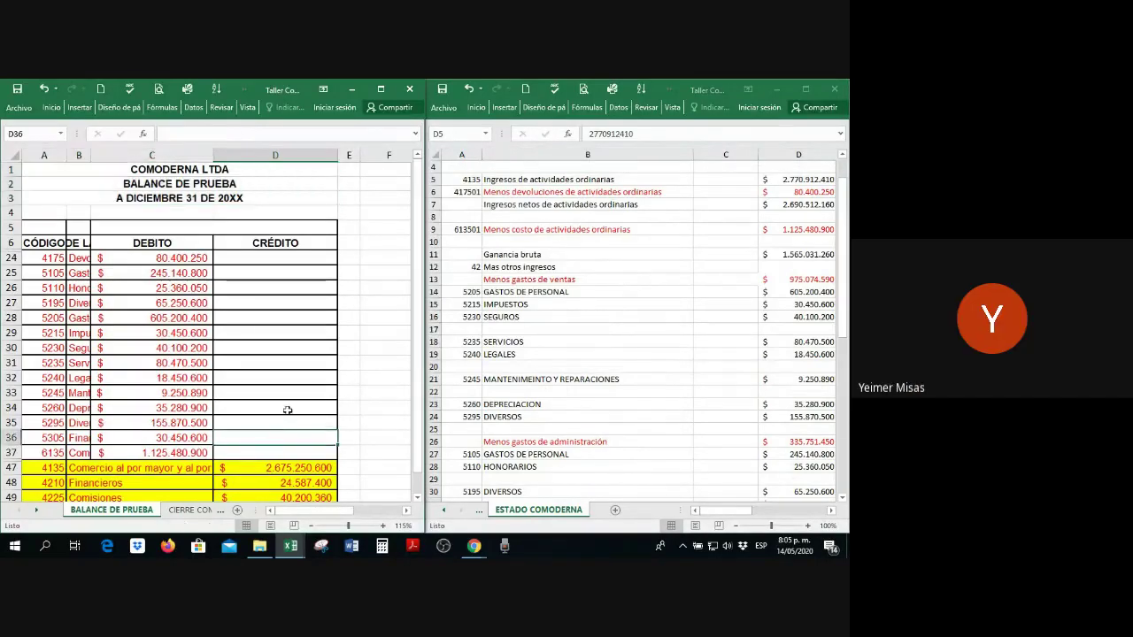
scroll(287, 414, down, 2)
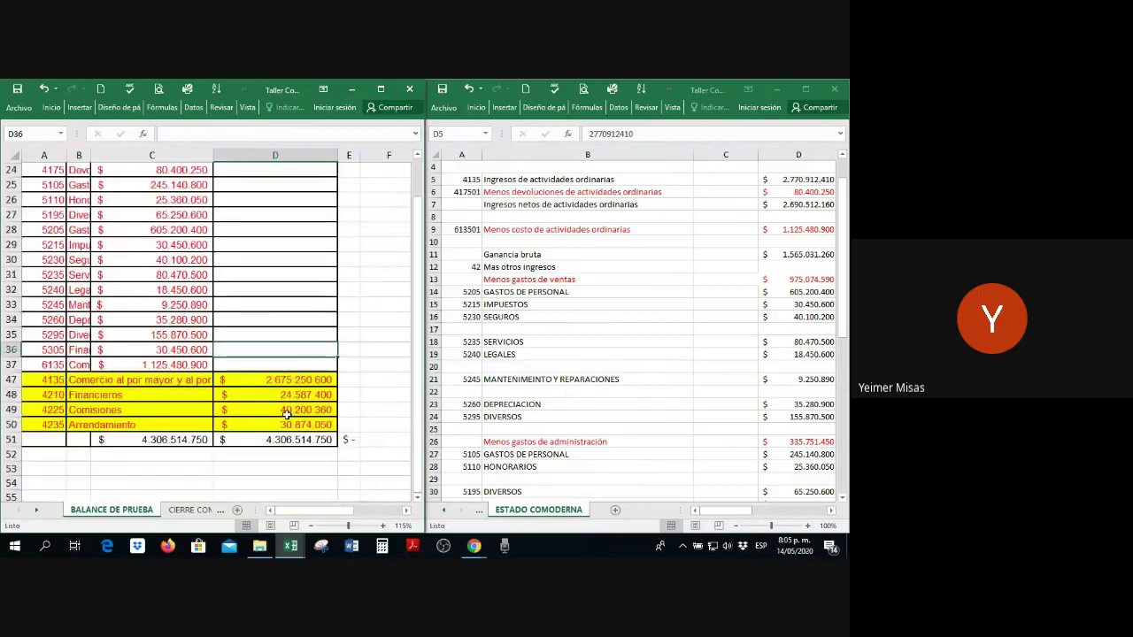
click(806, 89)
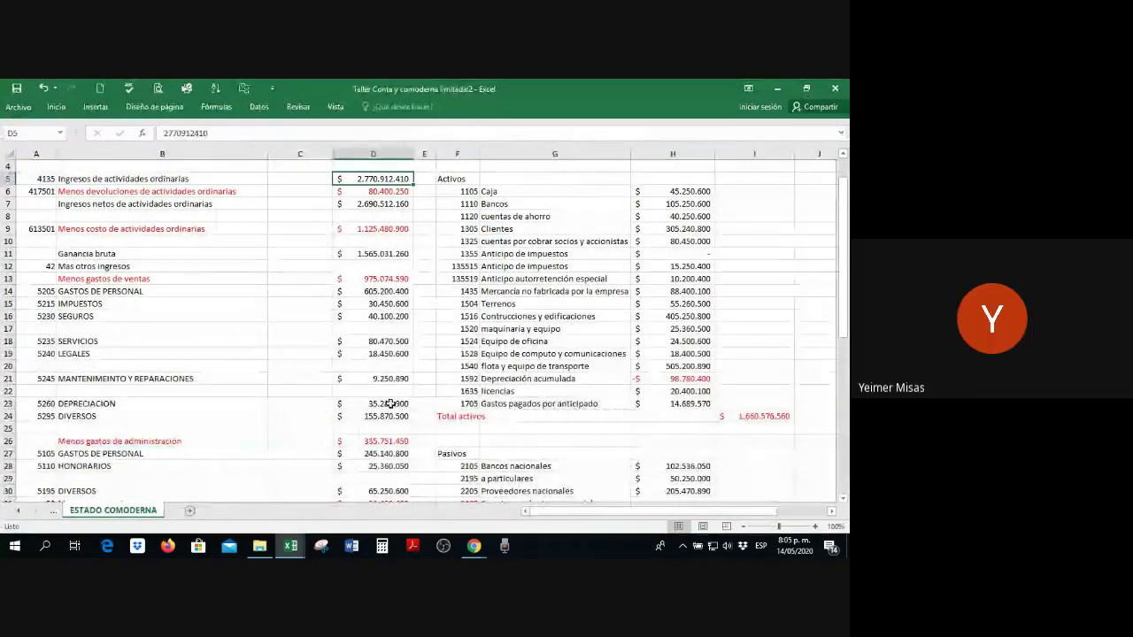
click(806, 88)
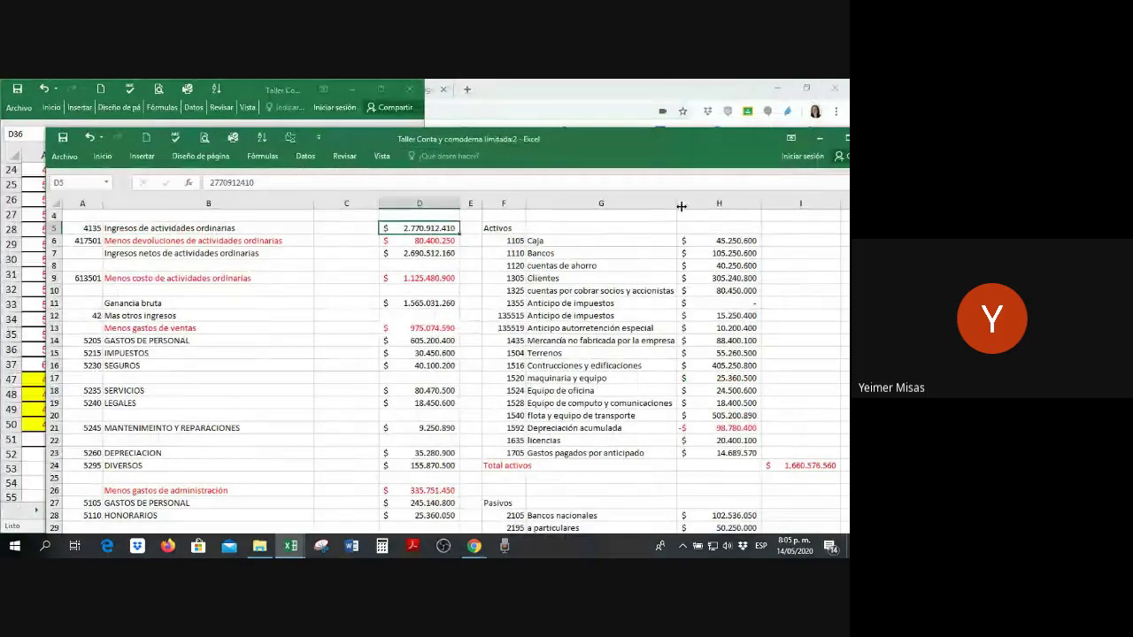
key(super+Right)
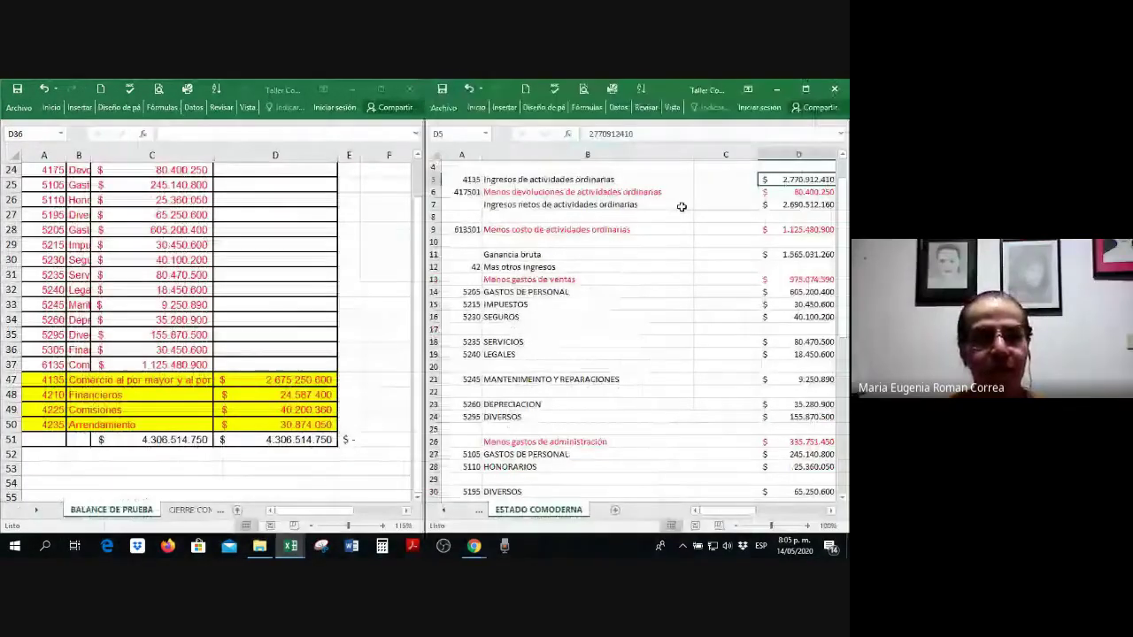
Step: Link the ordinary-activities income in D5 of the income statement to the account 4135 credit in D47 of the trial balance
click(639, 329)
scroll(640, 329, down, 1)
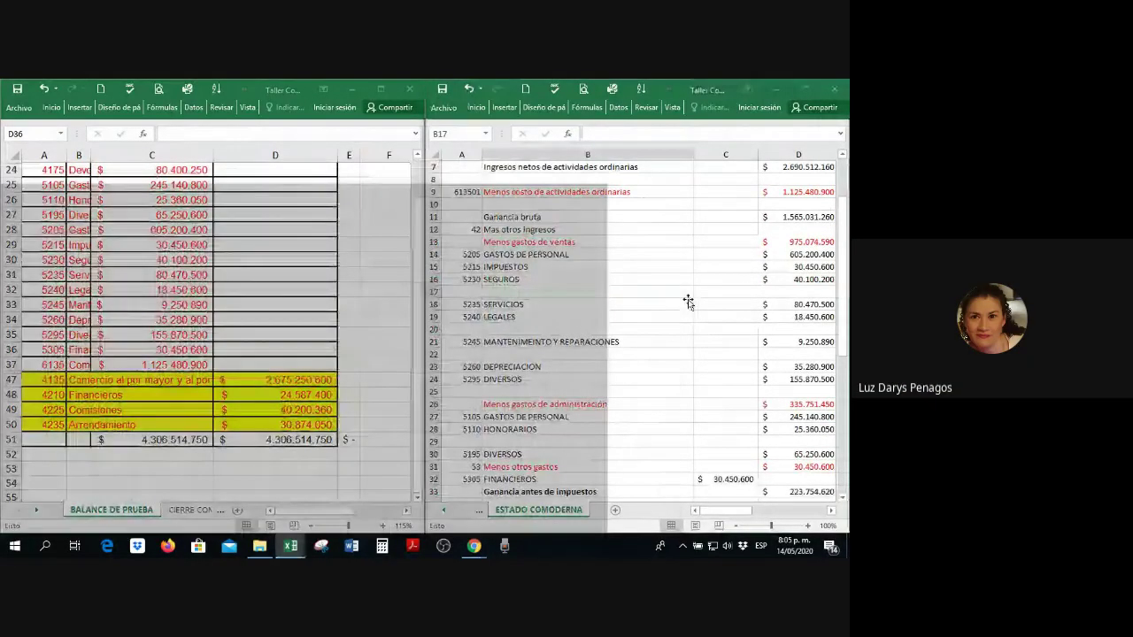
scroll(689, 300, down, 1)
scroll(690, 298, up, 1)
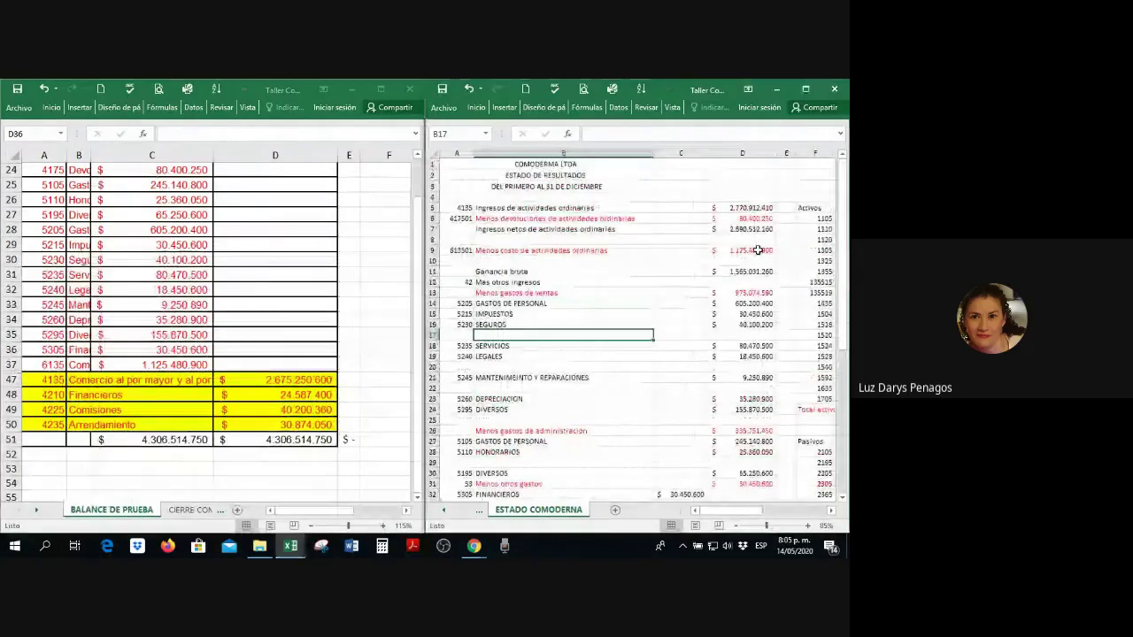
click(747, 208)
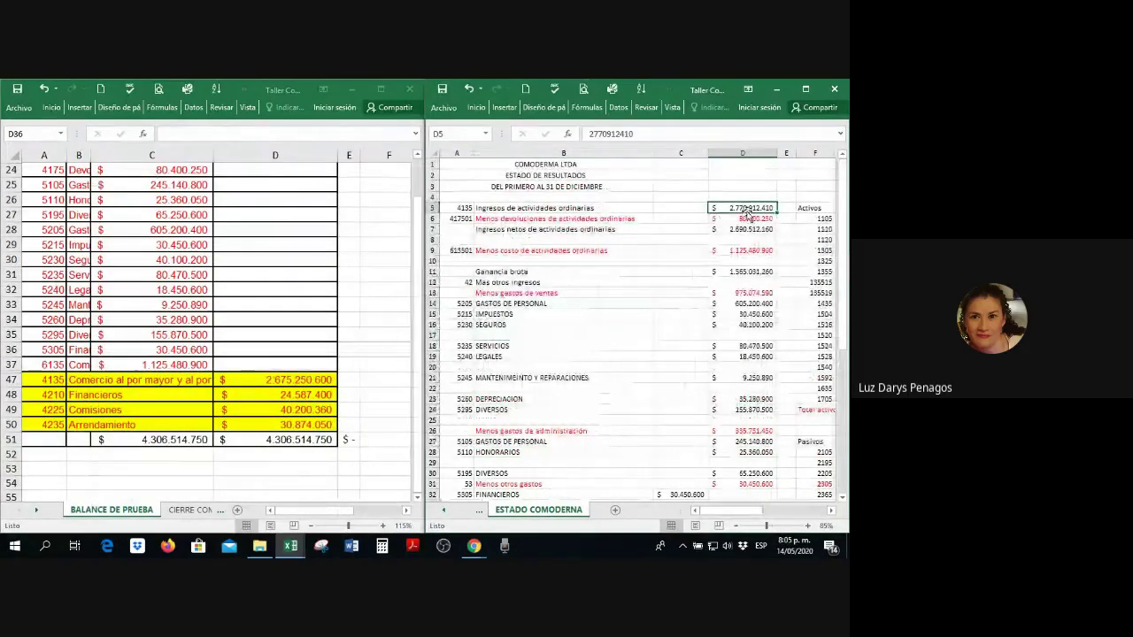
text(+)
click(281, 379)
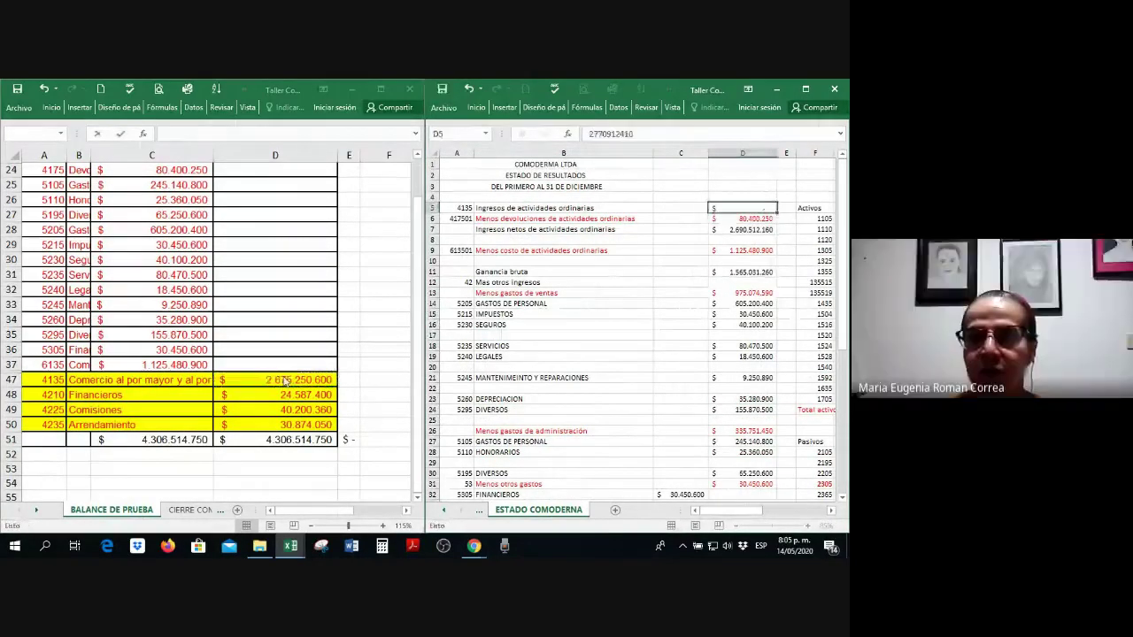
key(Return)
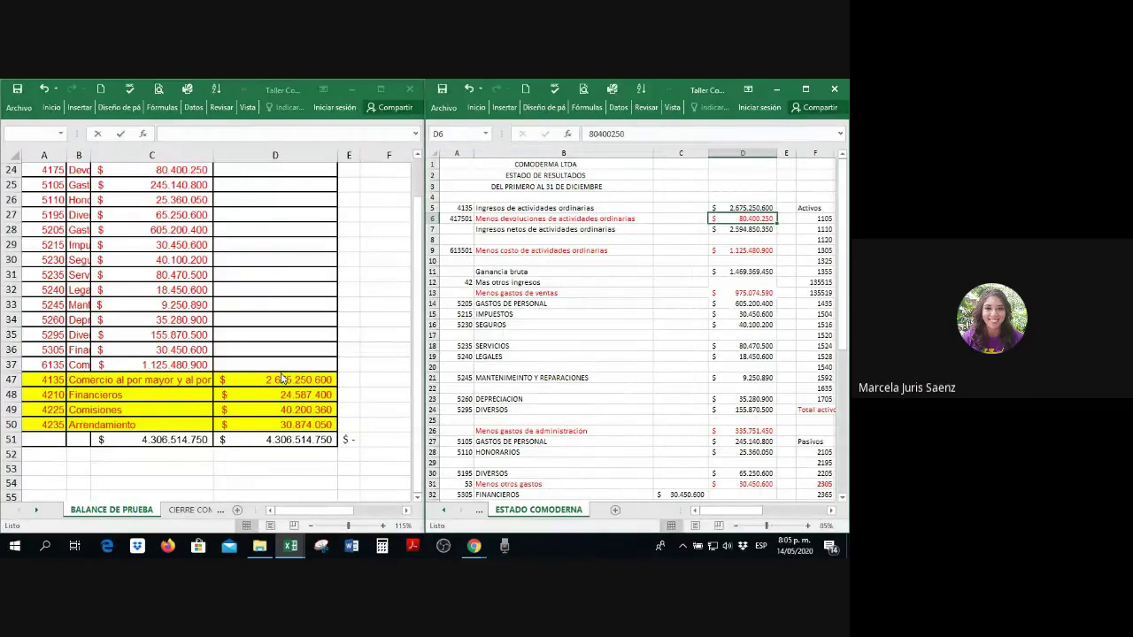
Step: Link the sales returns in D6 of the income statement to the negative of the account 4175 debit in C24 of the trial balance
text(-)
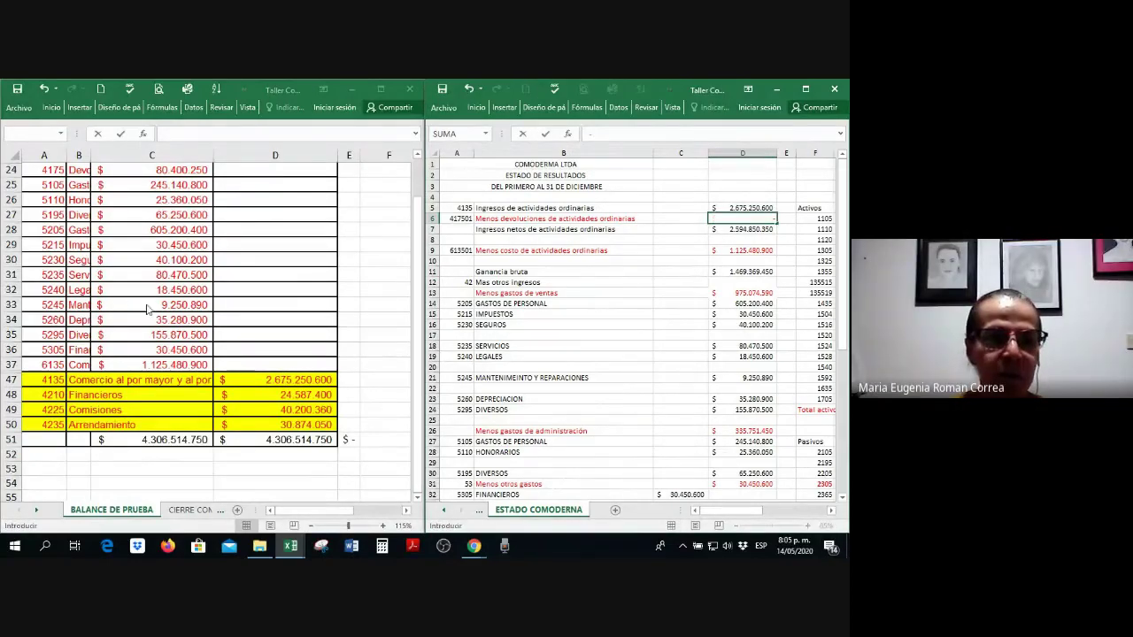
click(183, 265)
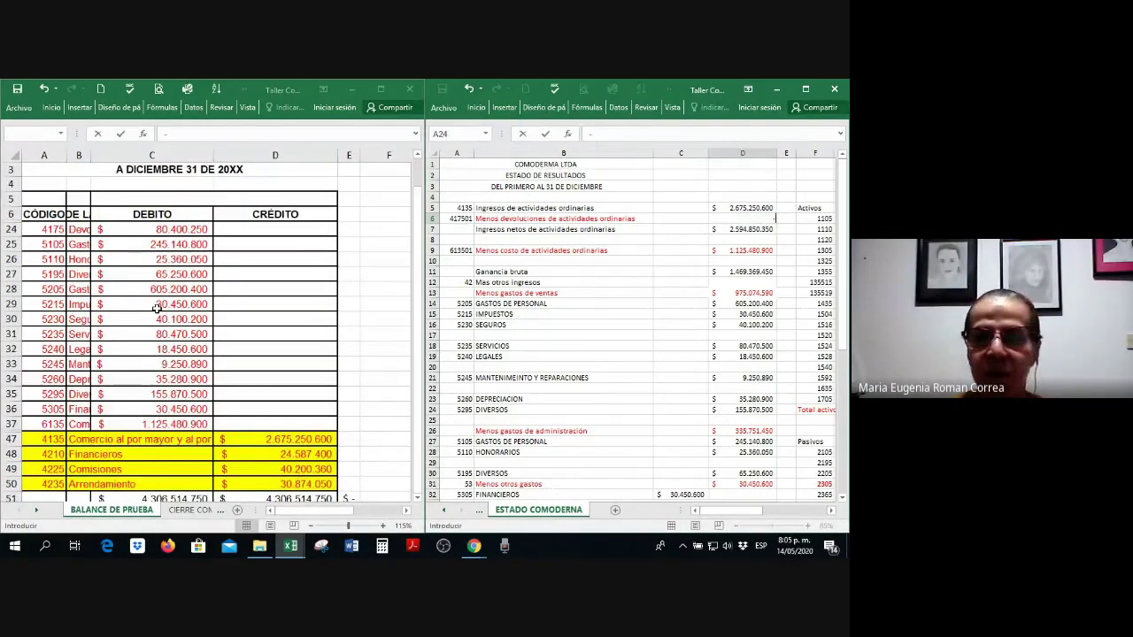
key(Return)
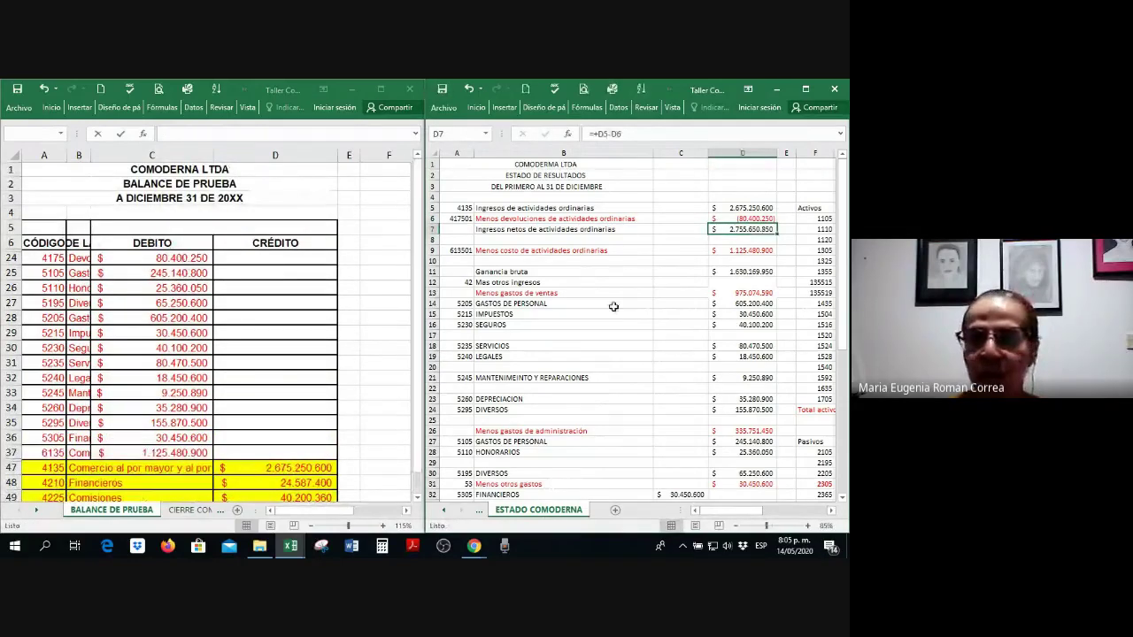
Step: Clear the income statement's column D amounts from the Ganancia bruta line down, along with the Financieros amount in C32
click(747, 257)
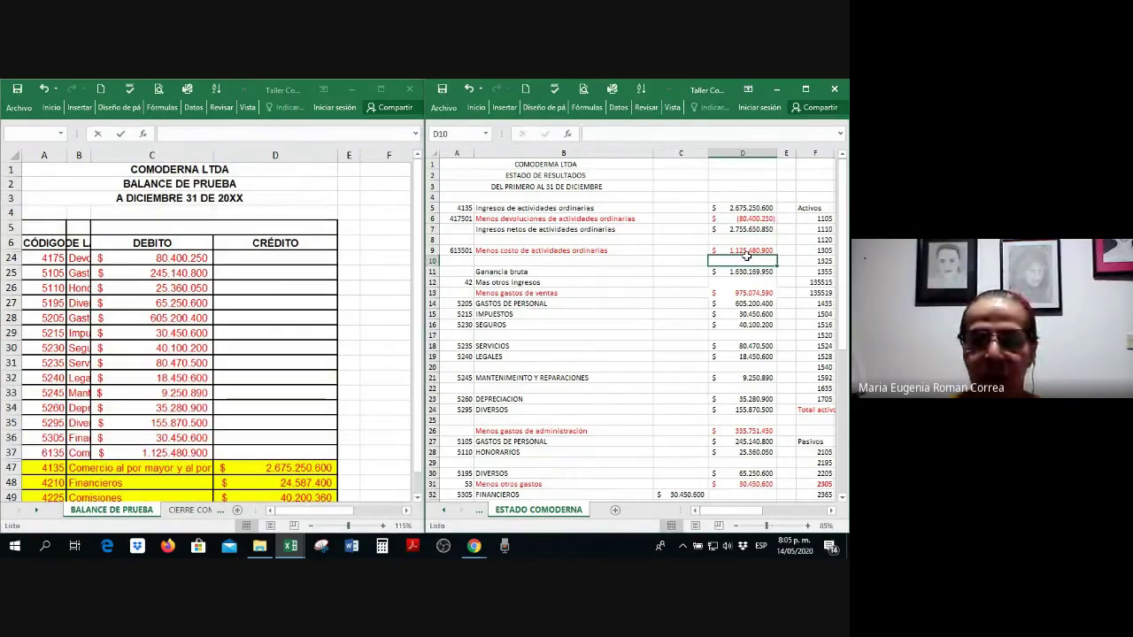
drag(747, 256, 723, 448)
click(664, 417)
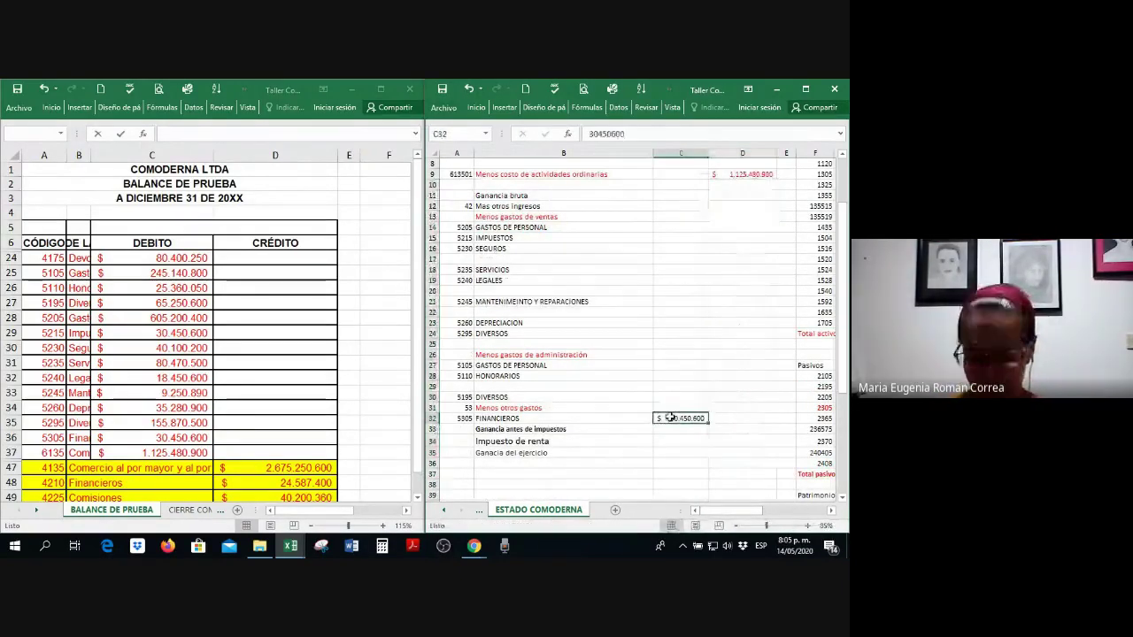
scroll(705, 383, down, 2)
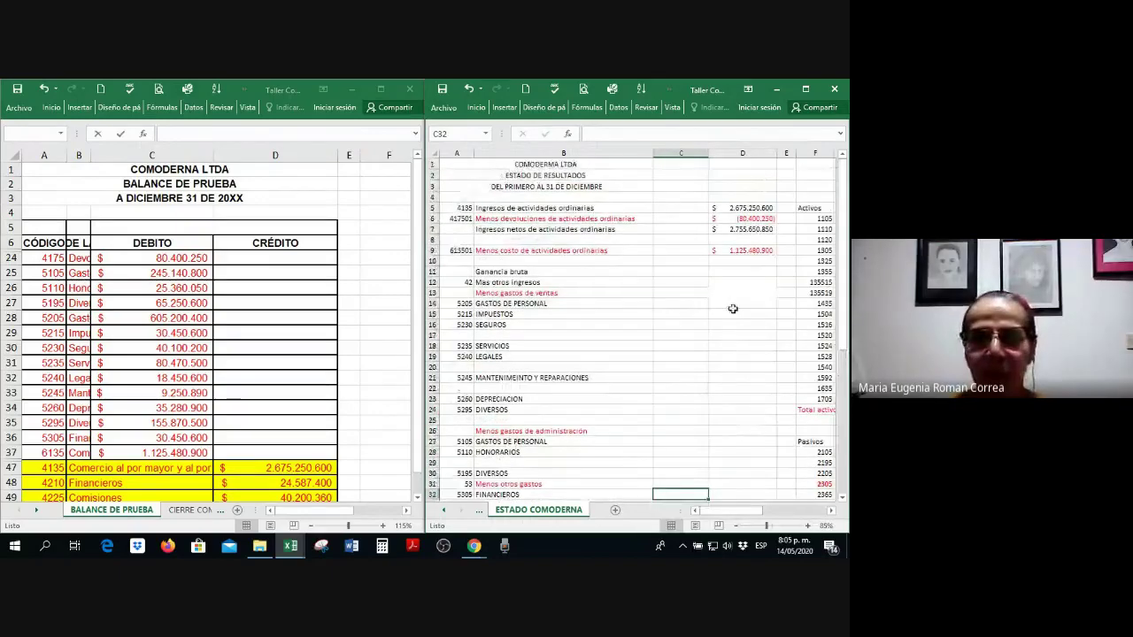
scroll(722, 320, up, 3)
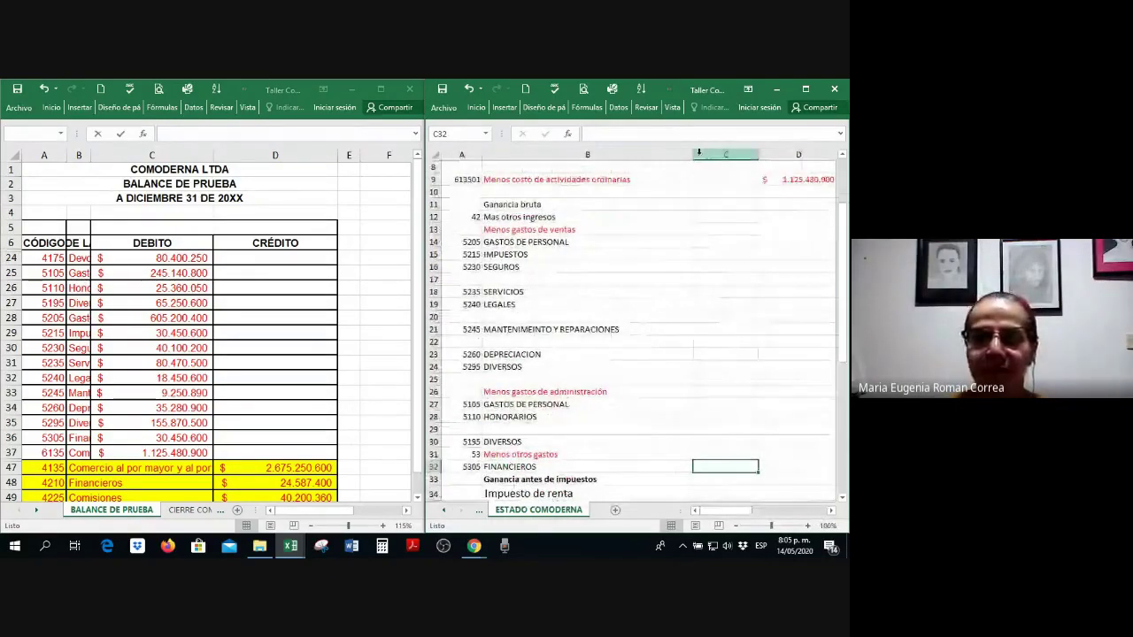
Step: Widen the income statement window beside the trial balance, enlarge its zoom to 130%, and narrow its column B
click(276, 438)
scroll(285, 236, down, 2)
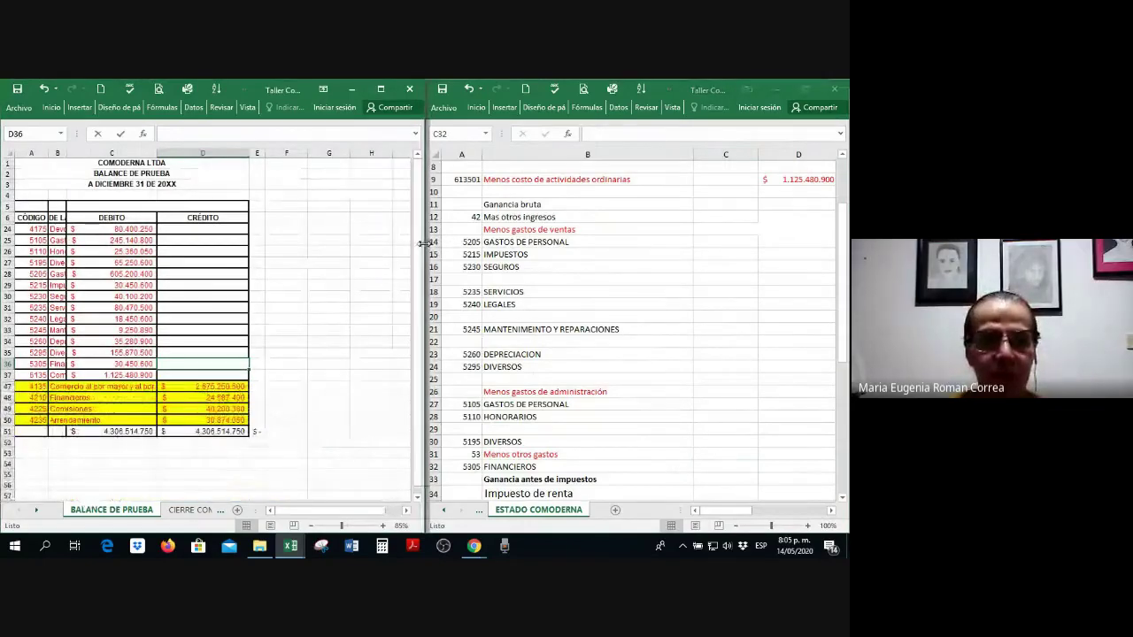
drag(421, 242, 277, 257)
scroll(277, 257, up, 1)
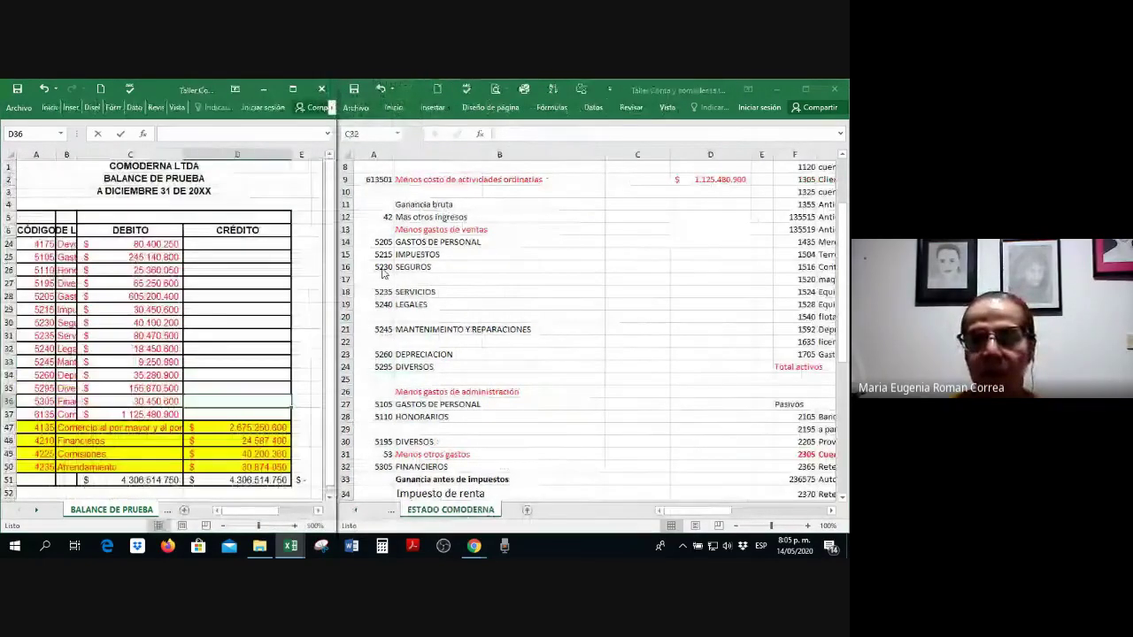
drag(605, 156, 502, 156)
scroll(547, 241, up, 3)
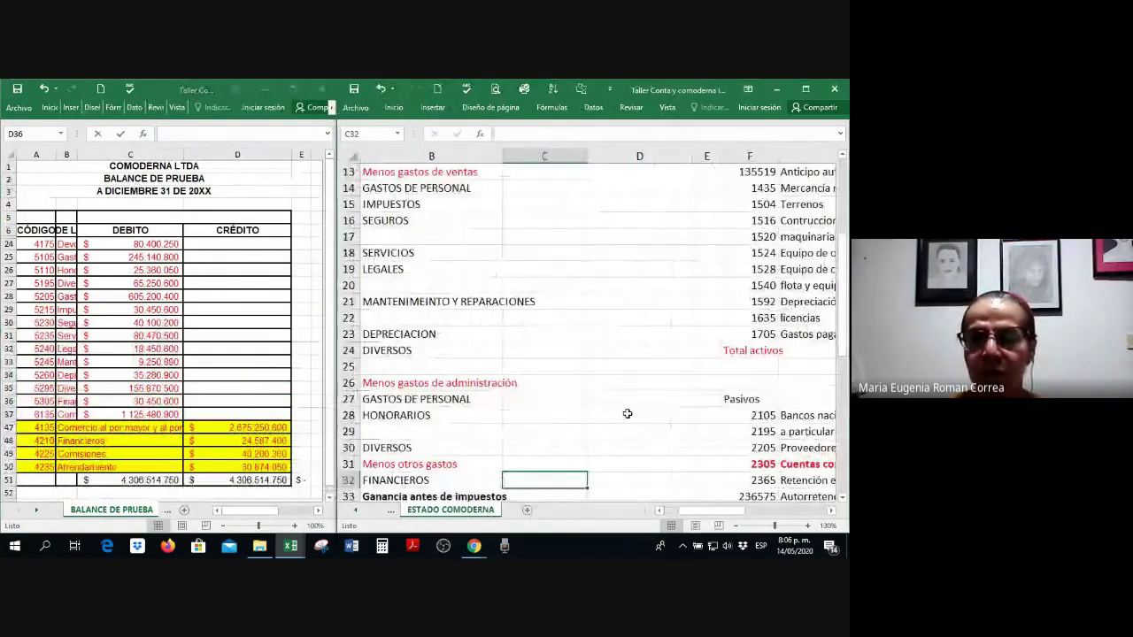
scroll(627, 413, left, 1)
scroll(626, 413, up, 4)
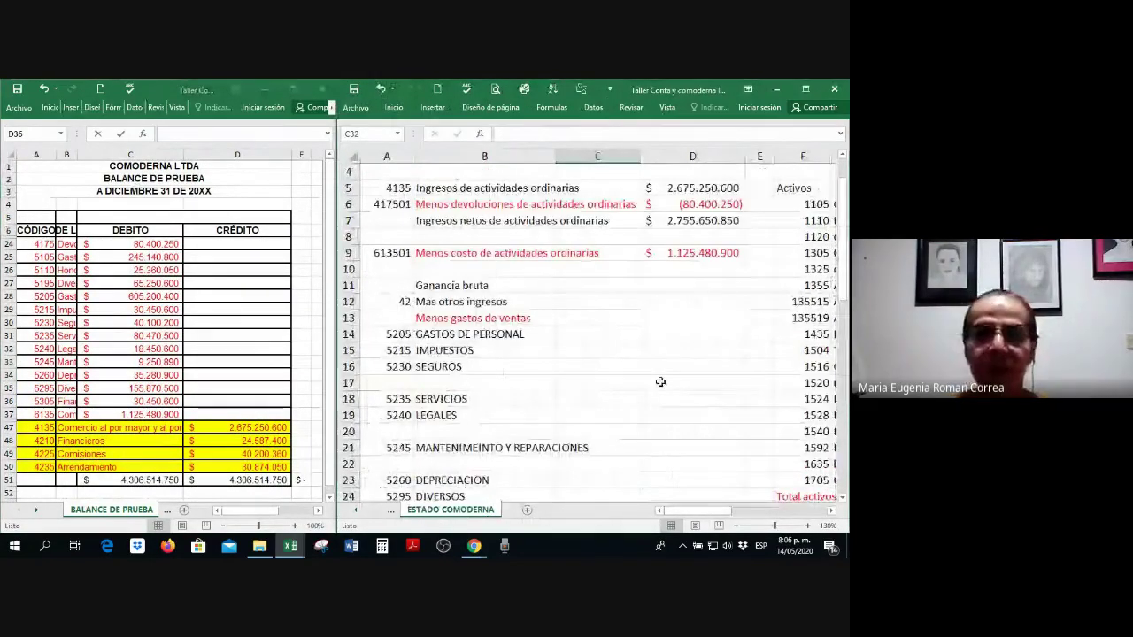
Step: Check the linked income in D5 against the trial balance's account 4135 credit in D47 and account 4175 debit in C24
click(697, 240)
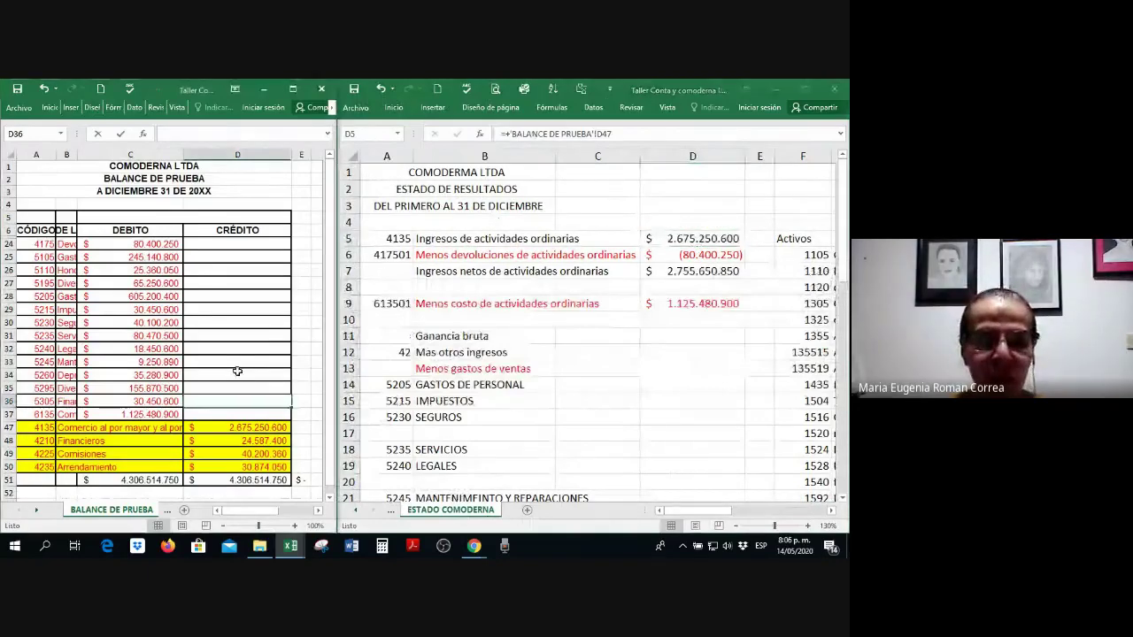
scroll(242, 376, down, 2)
drag(238, 350, 244, 382)
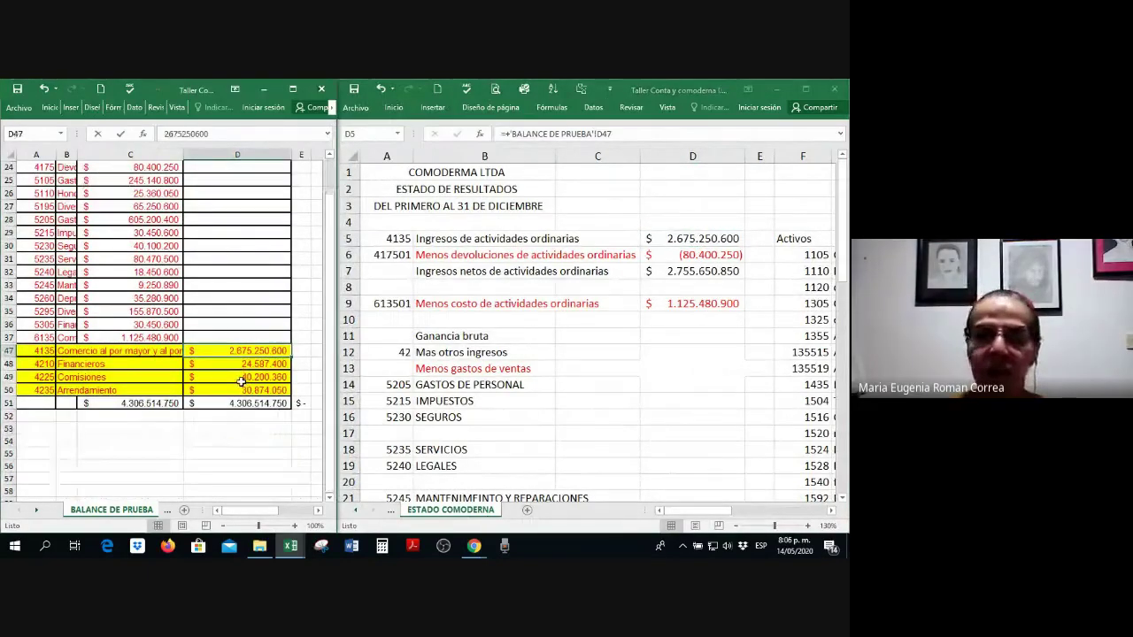
scroll(207, 330, up, 8)
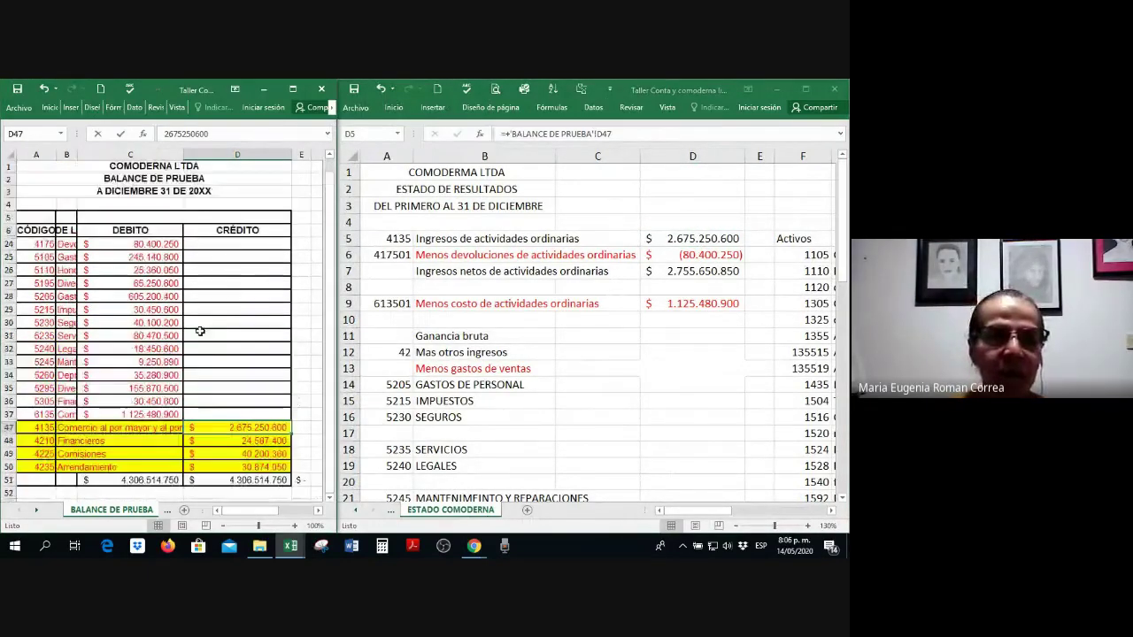
click(139, 246)
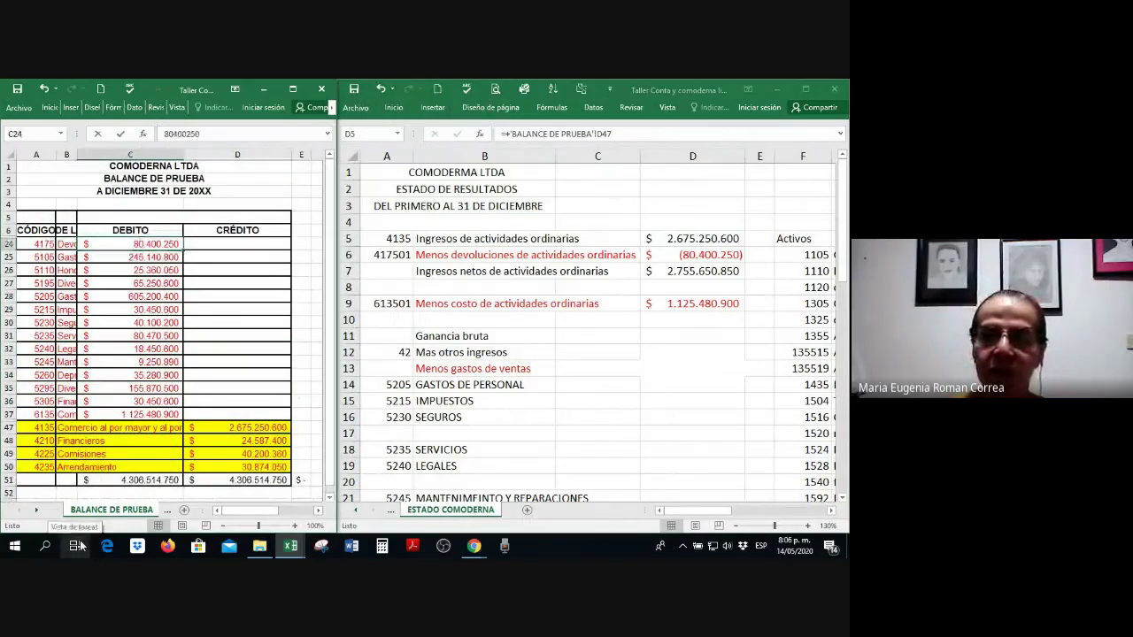
Step: Add a bottom border under the sales returns amount in D6 of the income statement
click(704, 272)
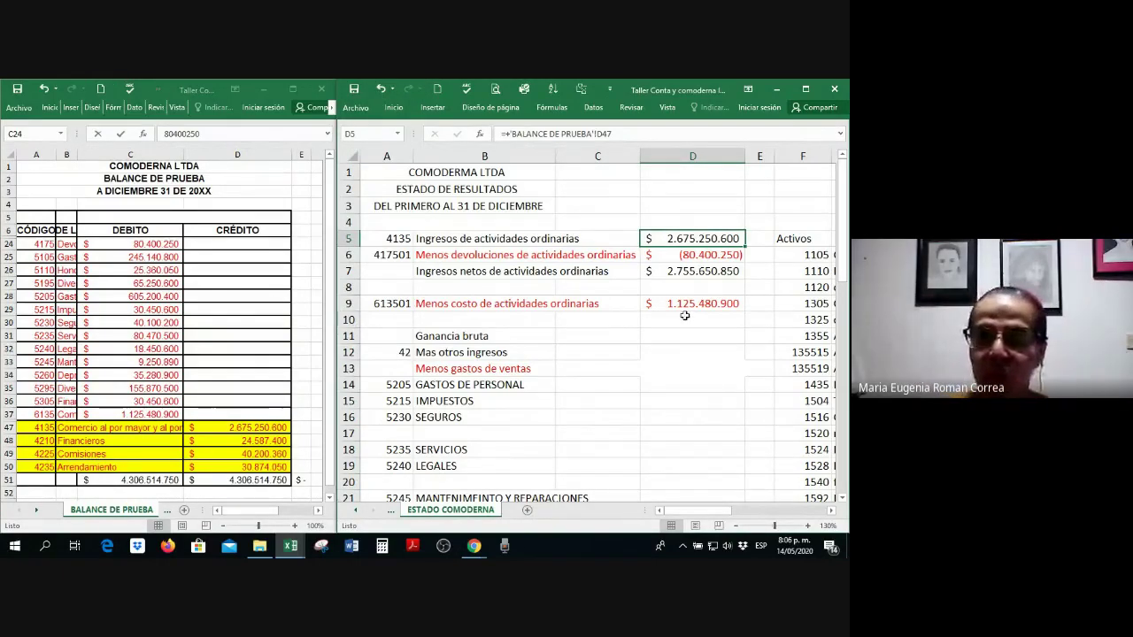
drag(685, 306, 684, 318)
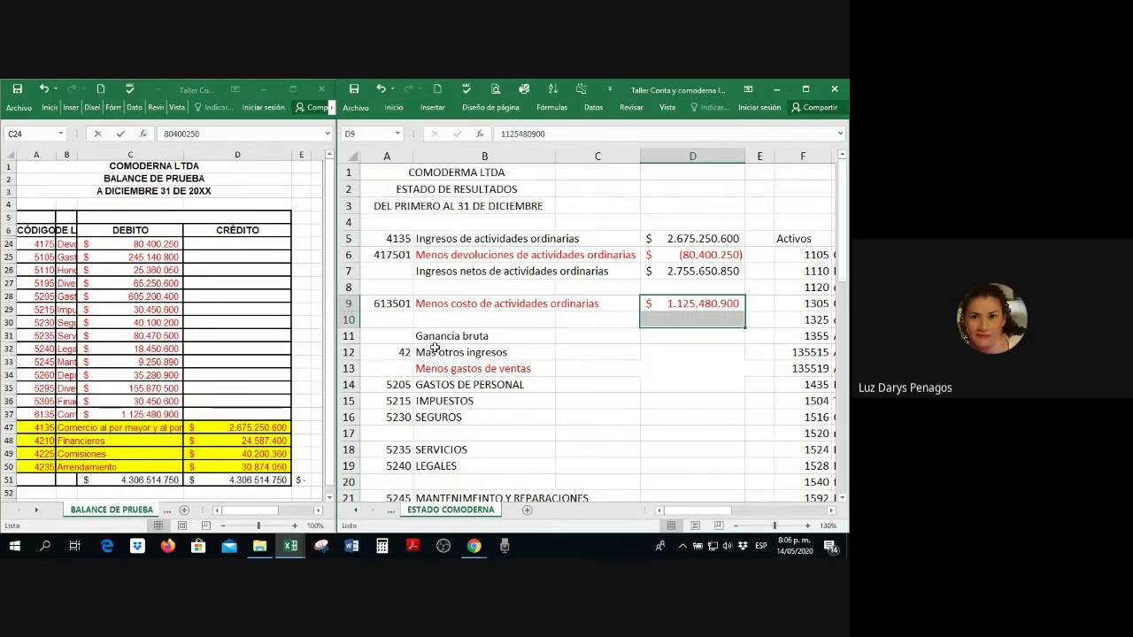
click(683, 302)
click(689, 256)
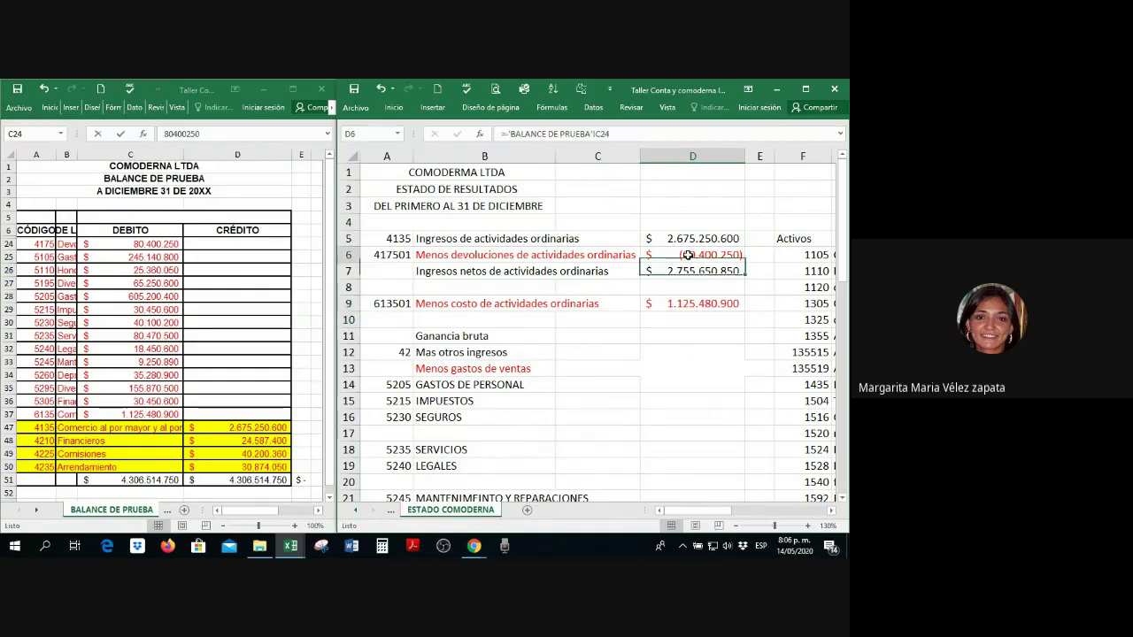
right_click(688, 257)
key(Escape)
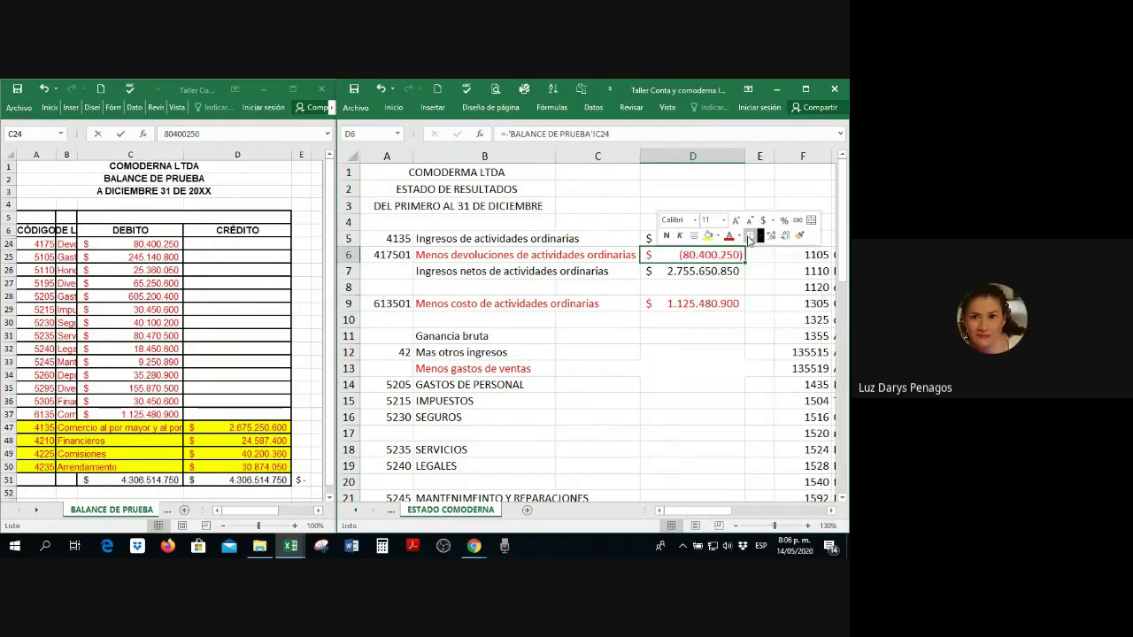
click(676, 339)
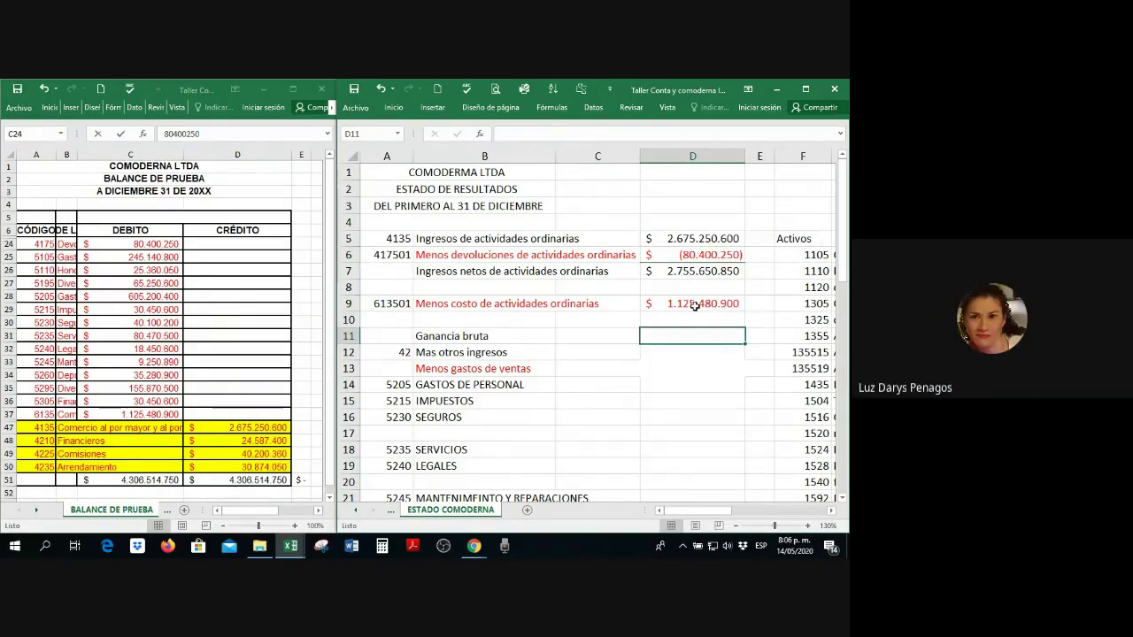
Step: Move the Menos costo de actividades ordinarias line from row 9 up to row 8, directly below the net income
click(694, 306)
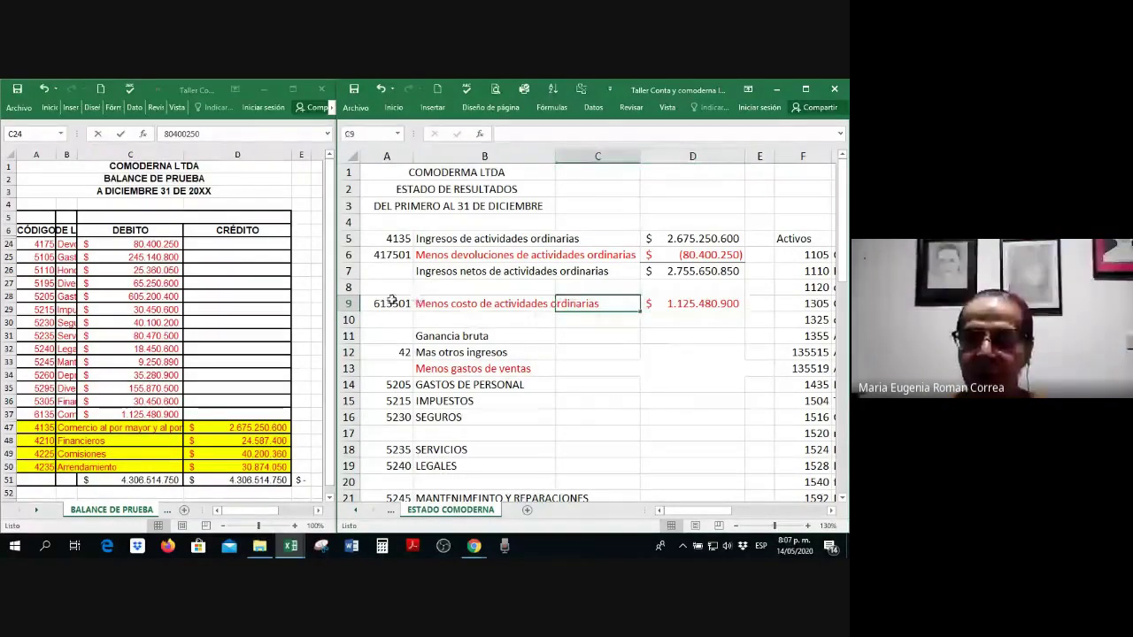
mouse_move(389, 304)
mouse_down()
mouse_move(683, 306)
mouse_move(390, 303)
mouse_up()
click(682, 306)
drag(582, 311, 582, 295)
Step: Link the cost of ordinary activities in D8 to the negative of the account 6135 debit in C37 of the trial balance
text(=)
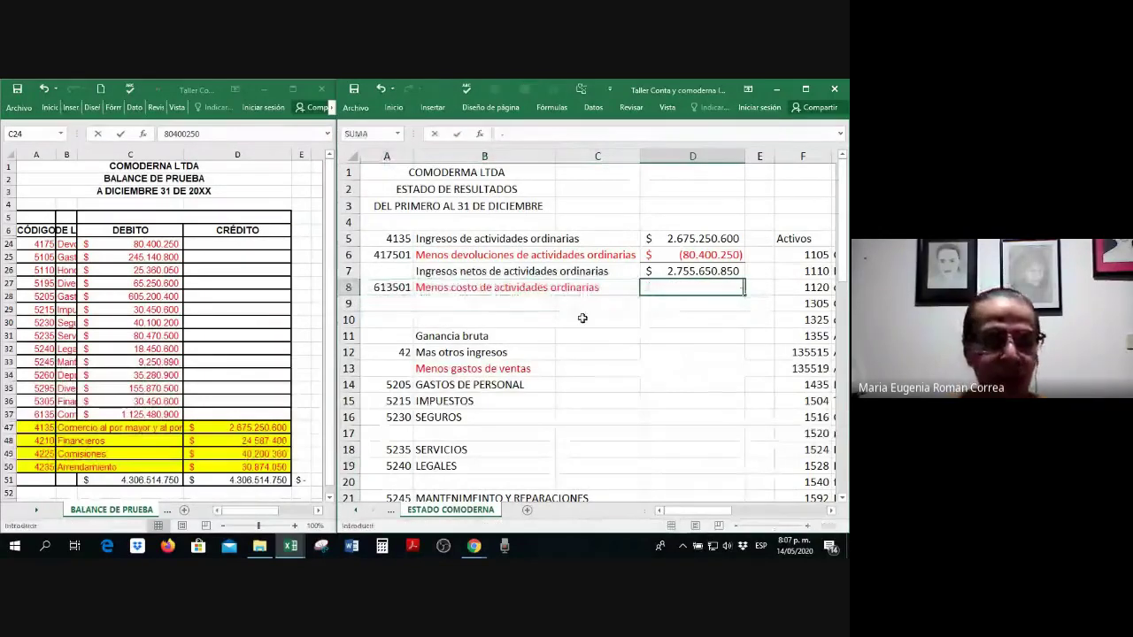
text(-)
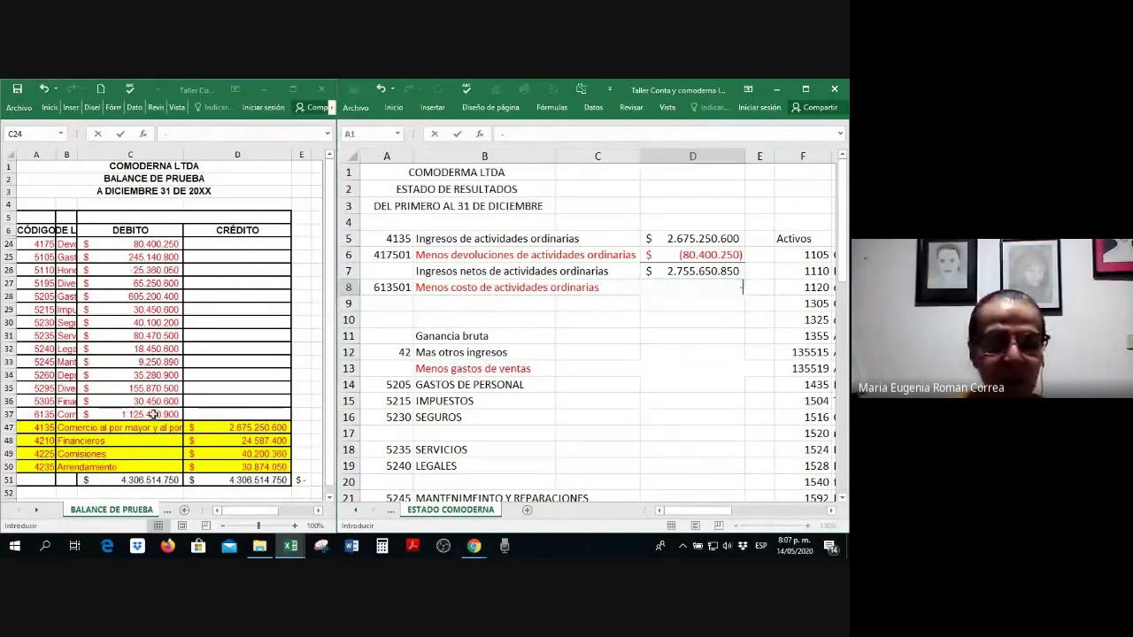
click(152, 414)
key(Return)
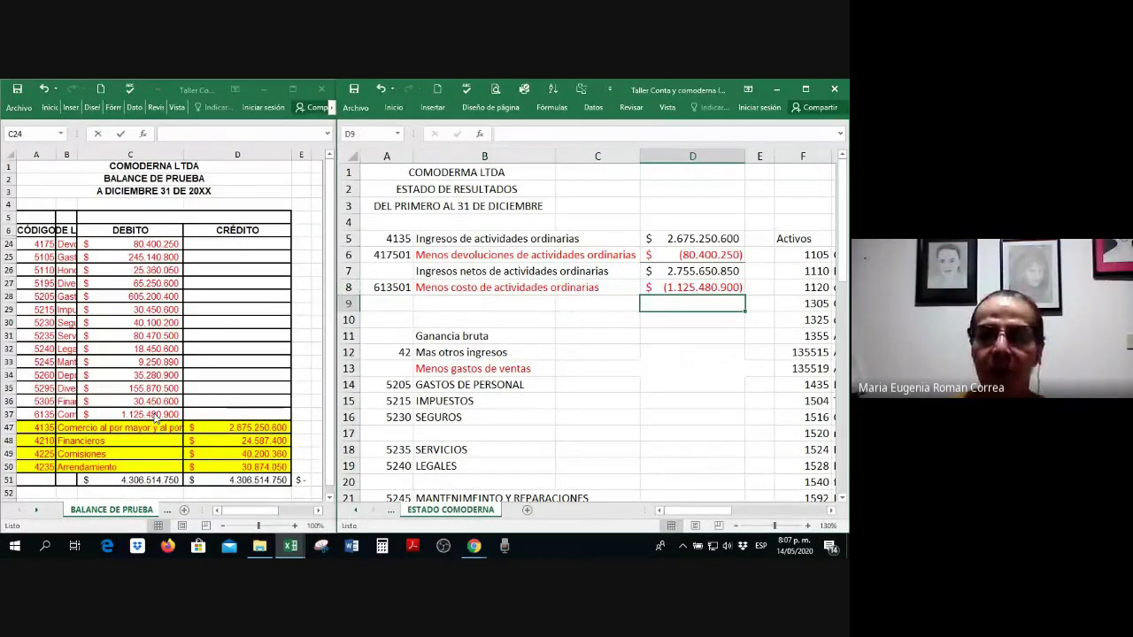
Step: Move the Ganancia bruta line up to row 9 and calculate it in D9 as the sum of D7:D8
drag(390, 336, 678, 305)
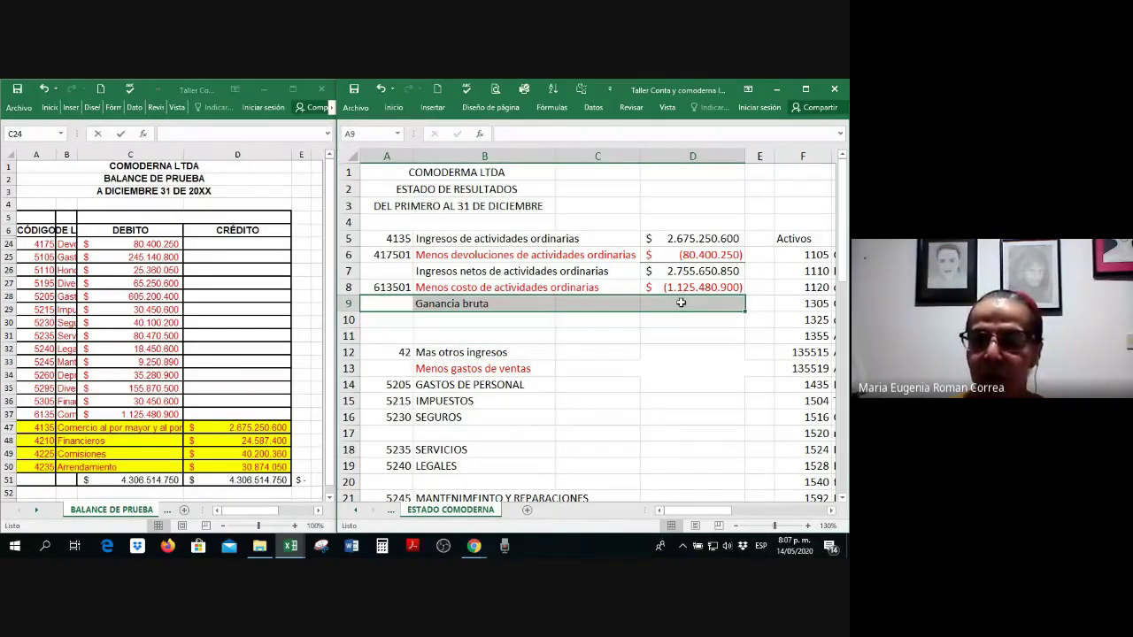
click(680, 303)
click(394, 107)
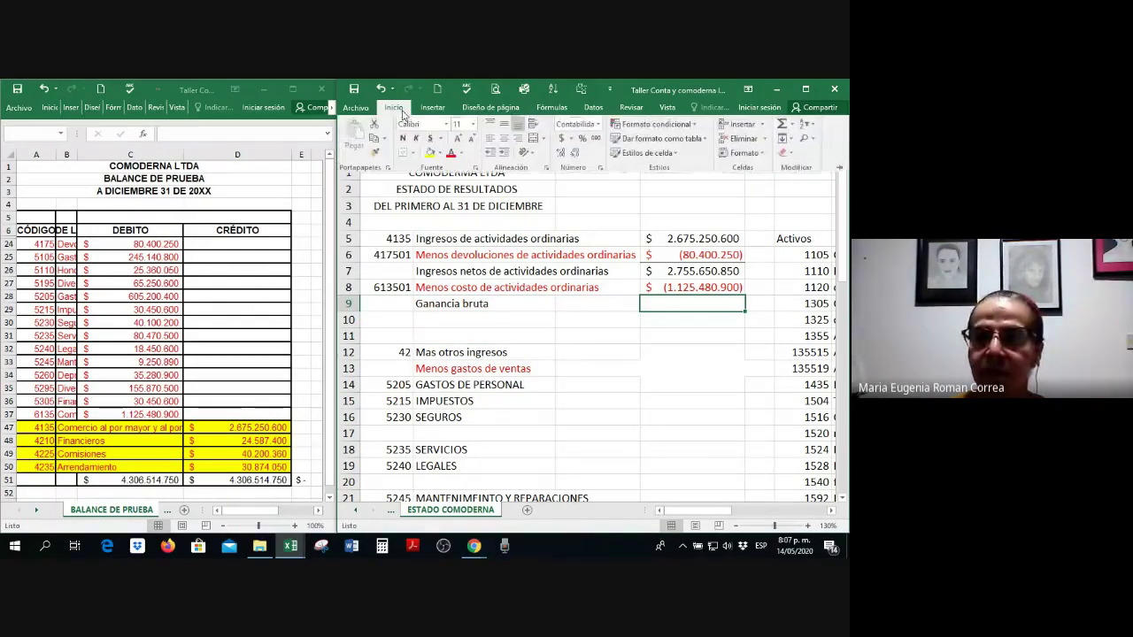
click(781, 123)
drag(706, 271, 711, 295)
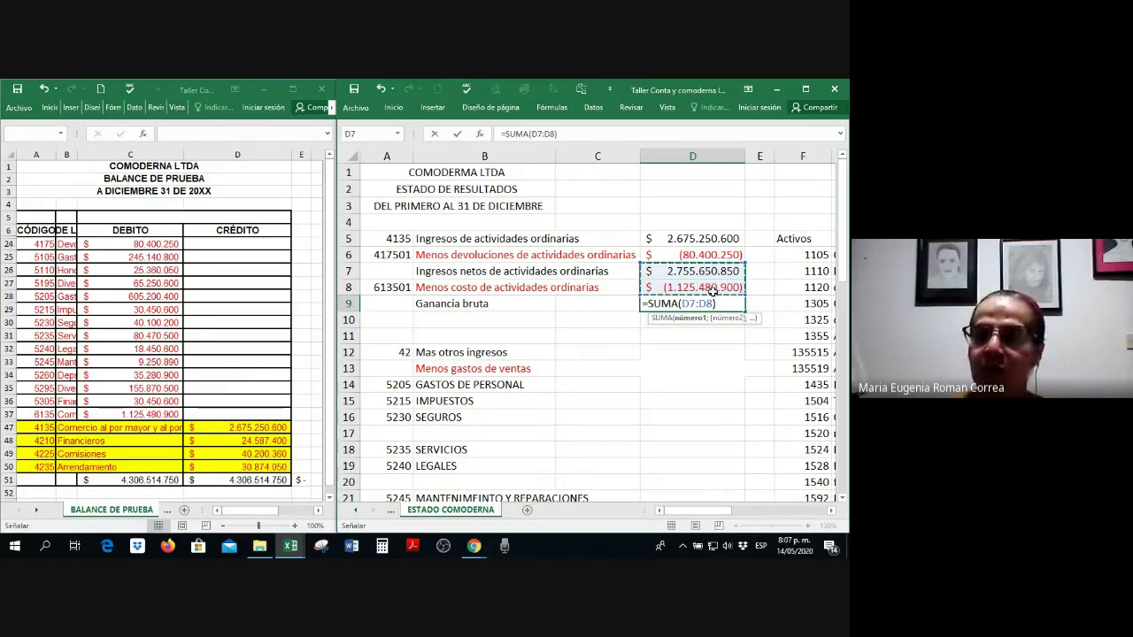
key(Return)
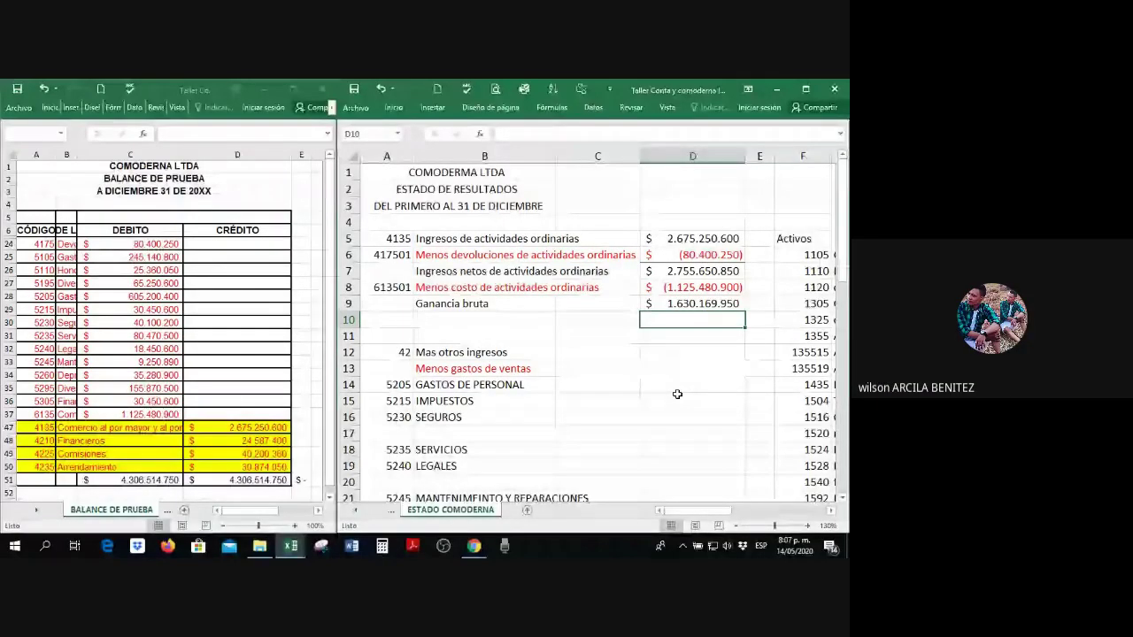
Step: Replace the subtraction in D7, Ingresos netos de actividades ordinarias, with a sum of the income and returns amounts above it
click(692, 304)
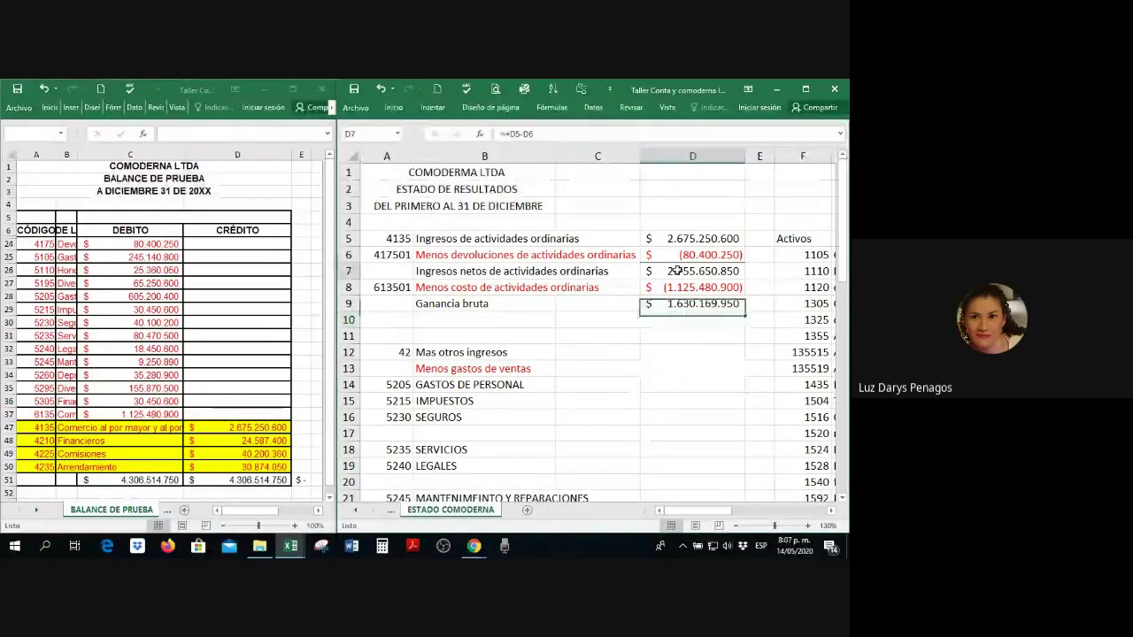
click(692, 271)
click(392, 107)
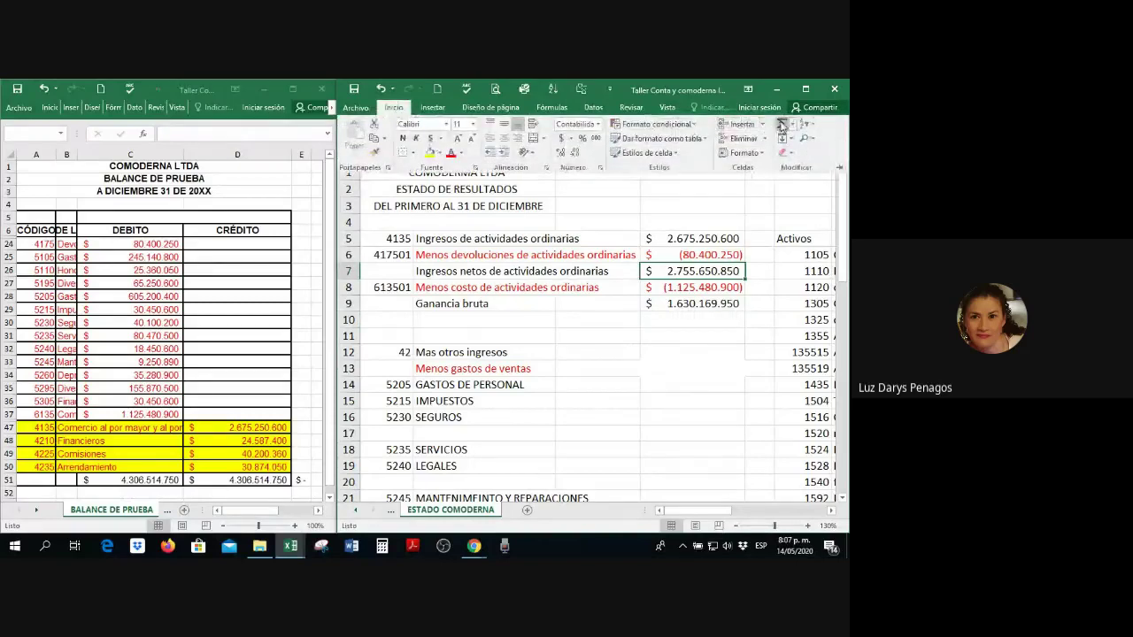
click(781, 124)
key(Return)
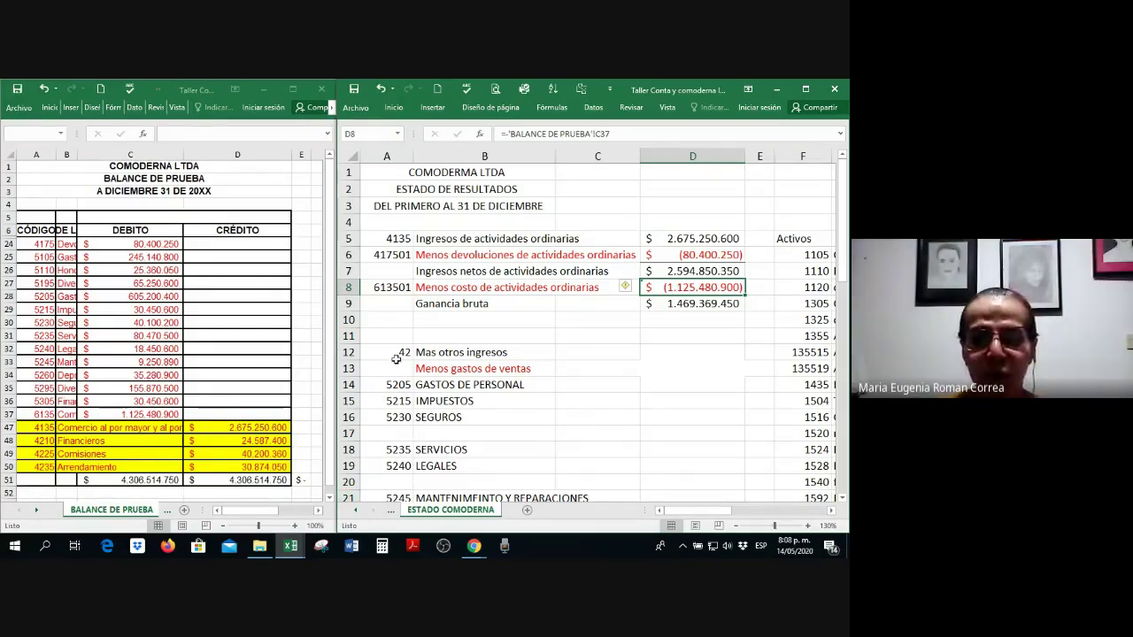
Step: Move the Mas otros ingresos line up to row 10 and insert blank cells in A13:D13, shifting Menos gastos de ventas down
drag(397, 358, 470, 328)
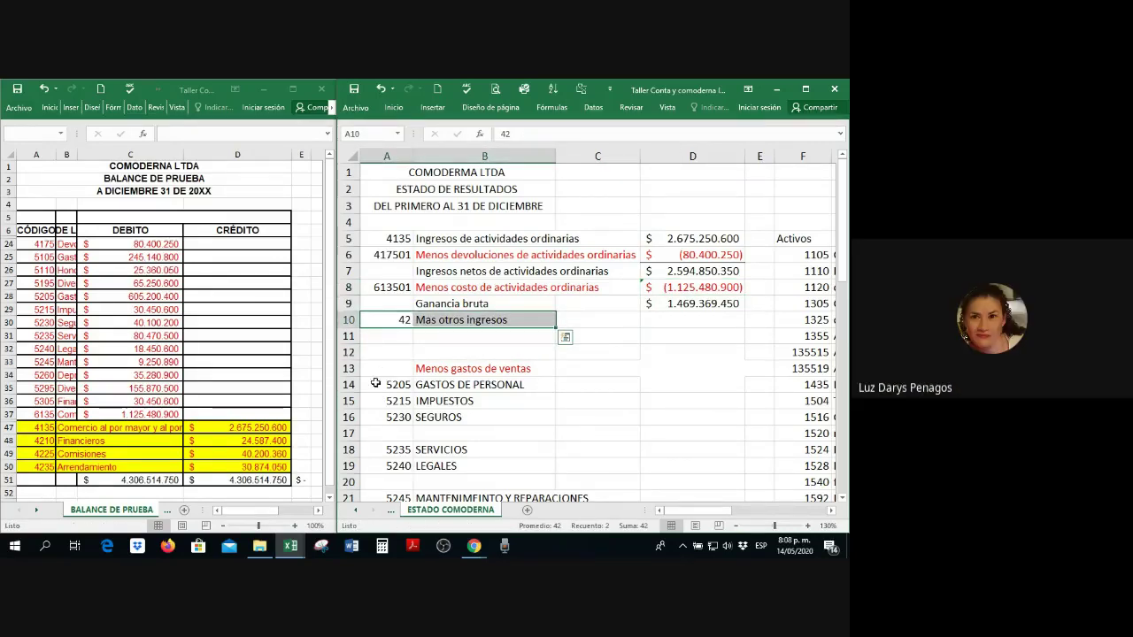
click(443, 400)
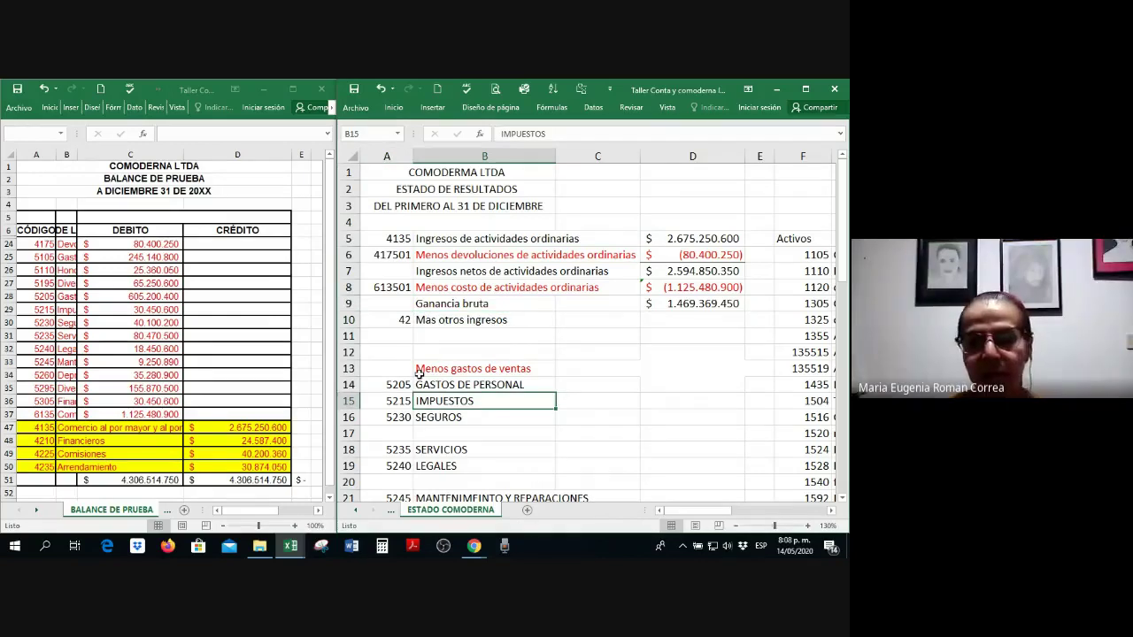
drag(409, 369, 734, 367)
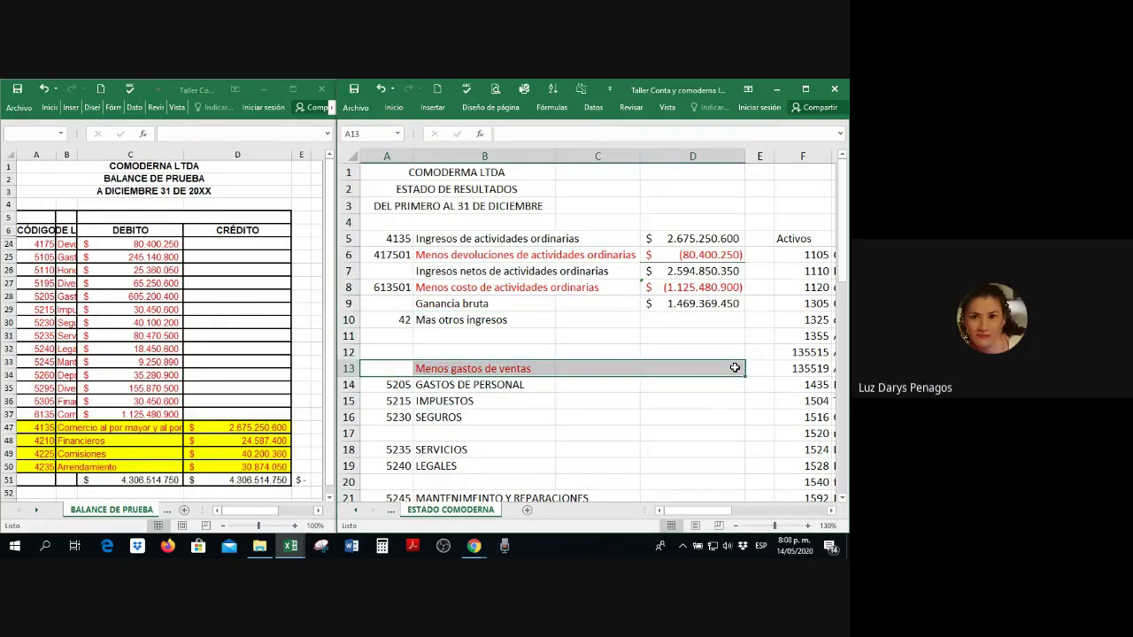
key(ctrl+plus)
key(Return)
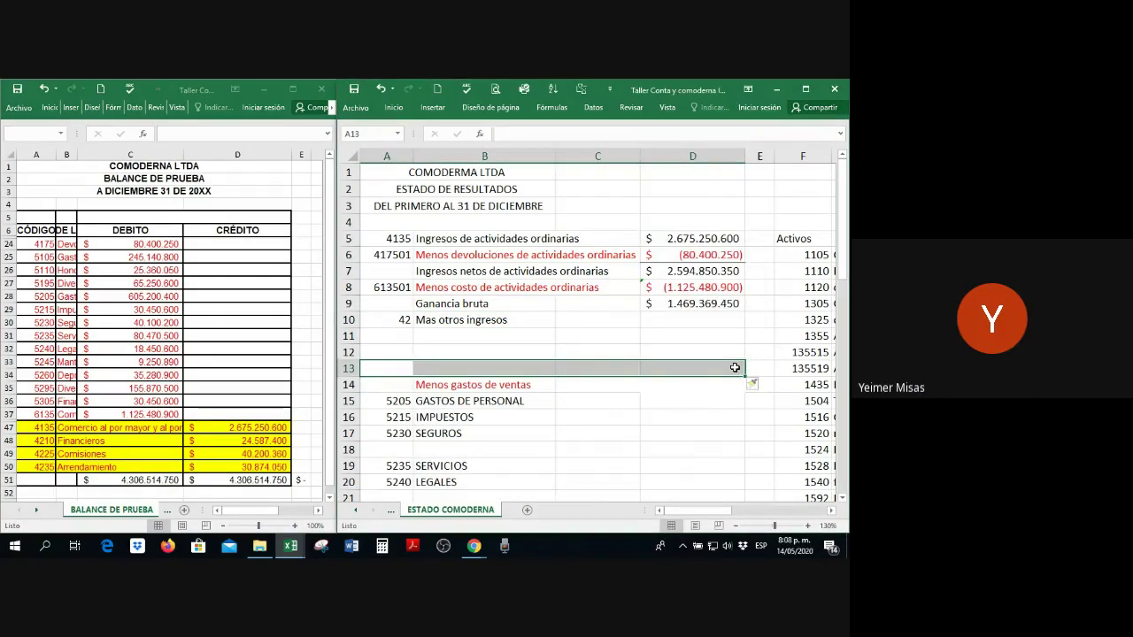
Step: Insert blank cells again at A13:D13 and link A11:B13 to the other-income account codes and names starting at A48 of the trial balance
key(ctrl+plus)
key(Return)
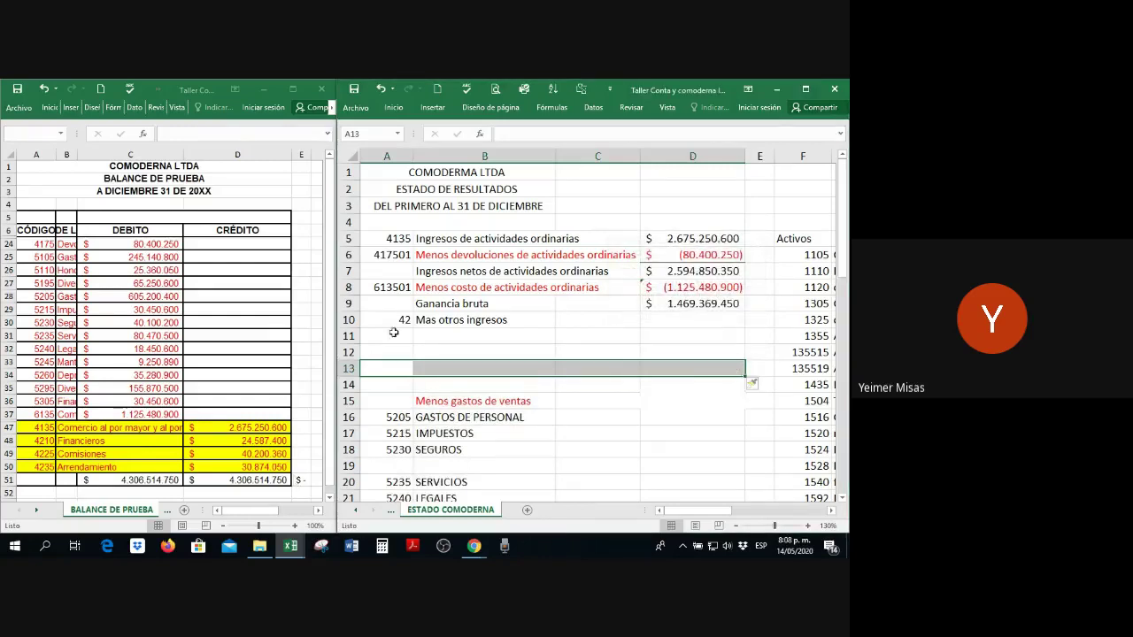
click(387, 339)
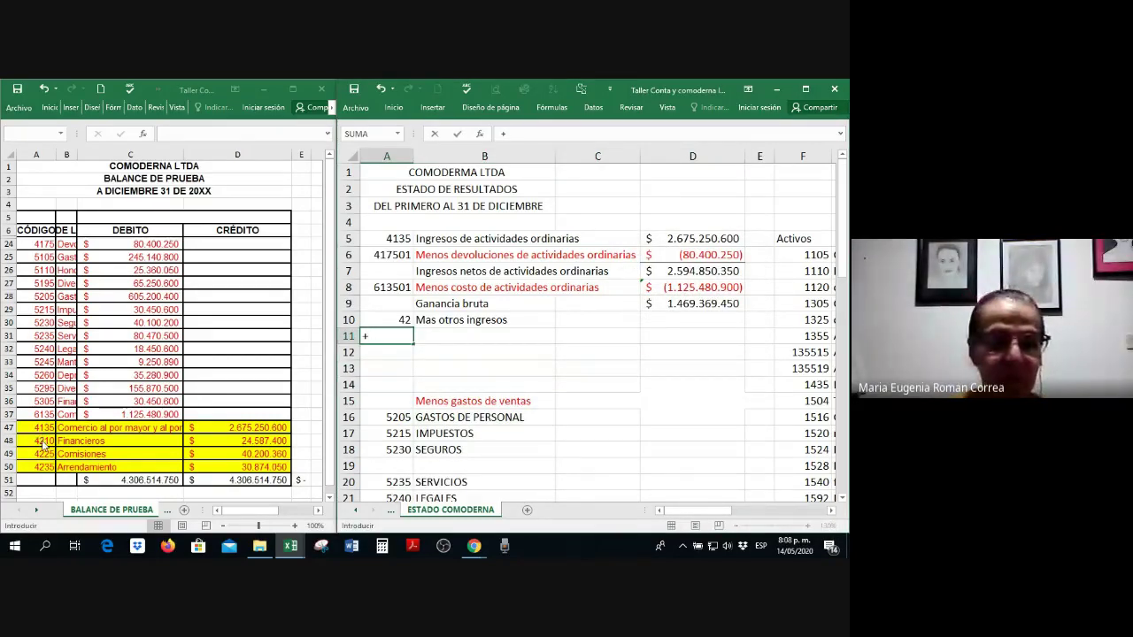
text(4210)
key(Return)
click(402, 341)
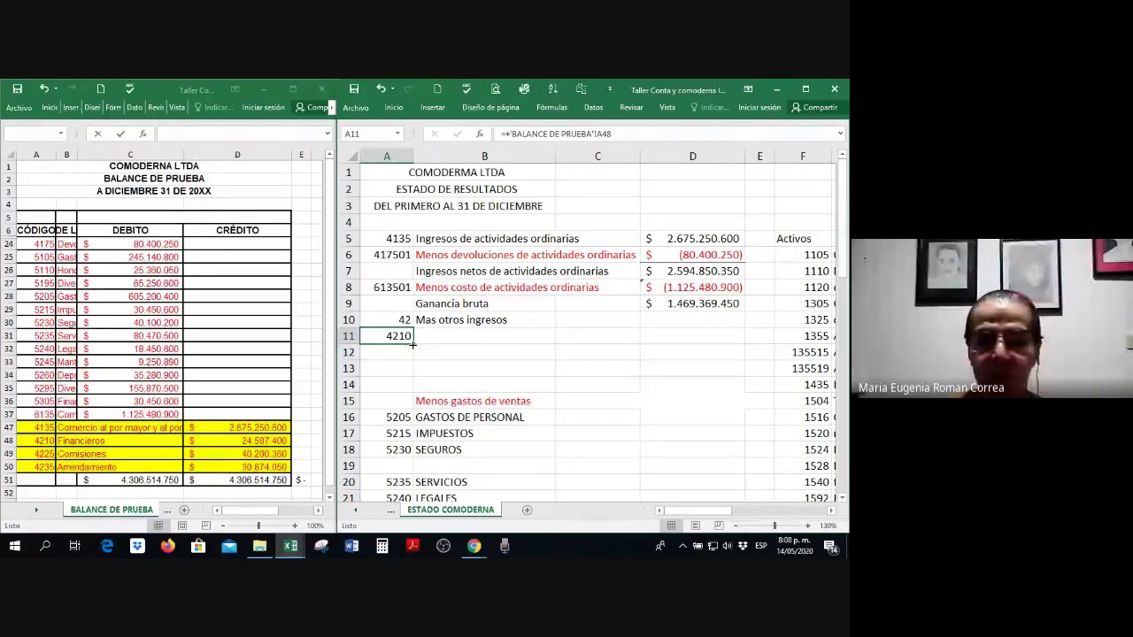
drag(412, 343, 571, 368)
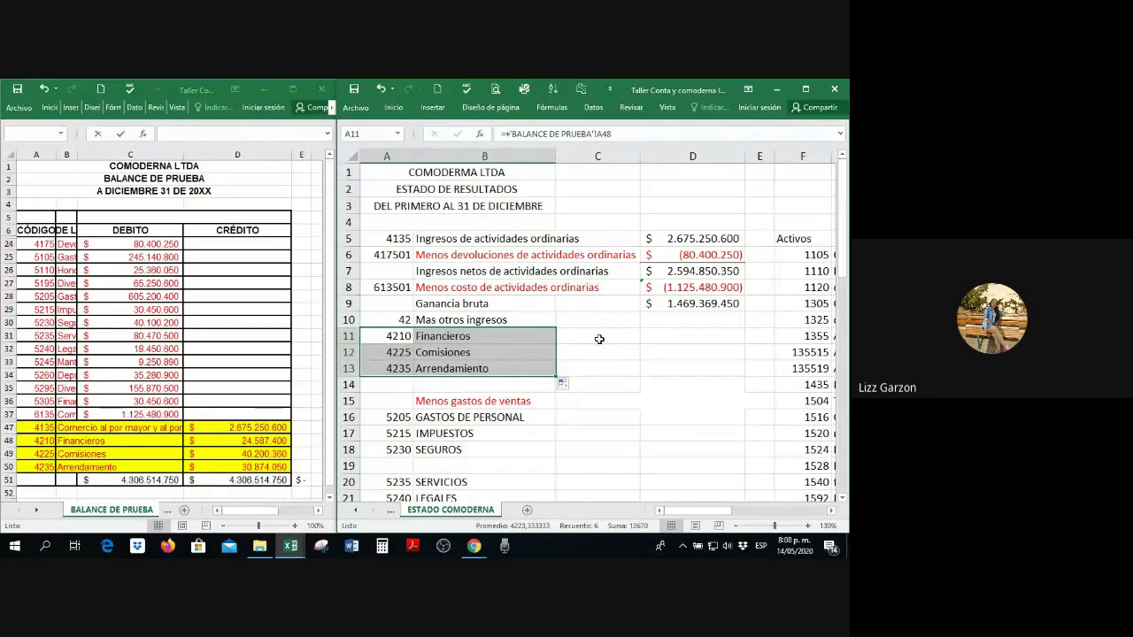
Step: Link the Financieros amount in C11 to D48 of the trial balance and fill the formula down to C13
click(599, 338)
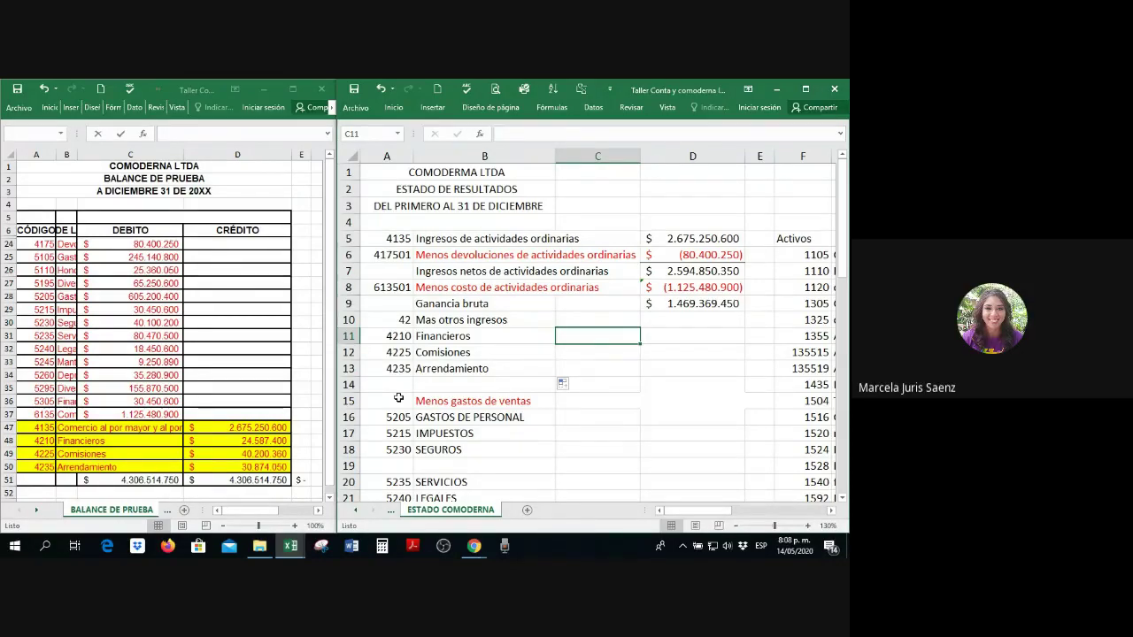
text(+)
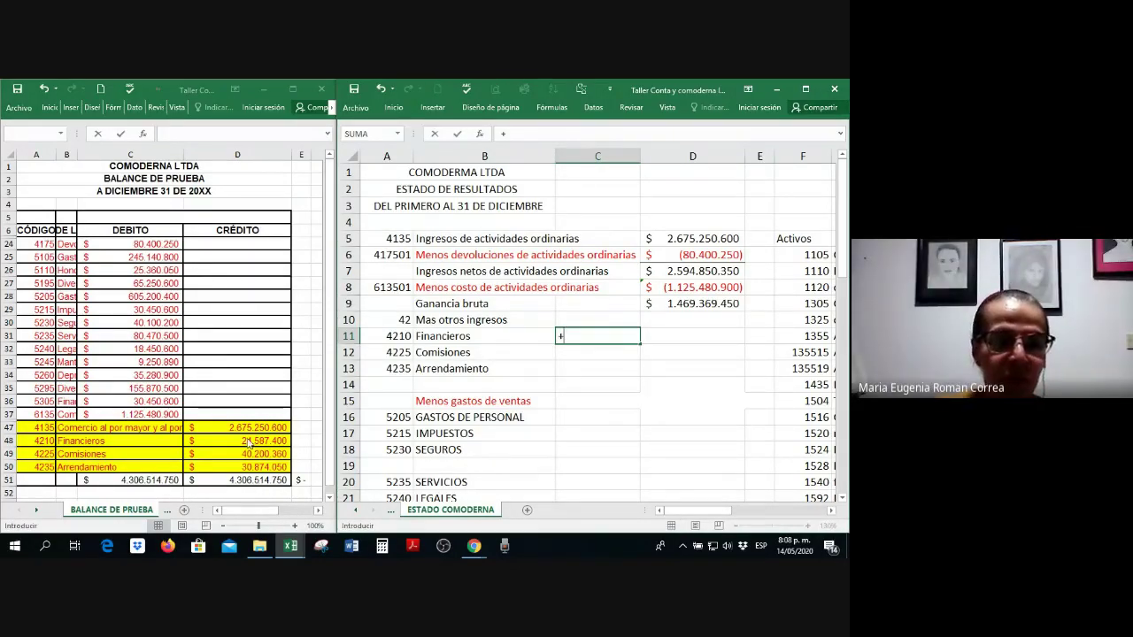
click(252, 442)
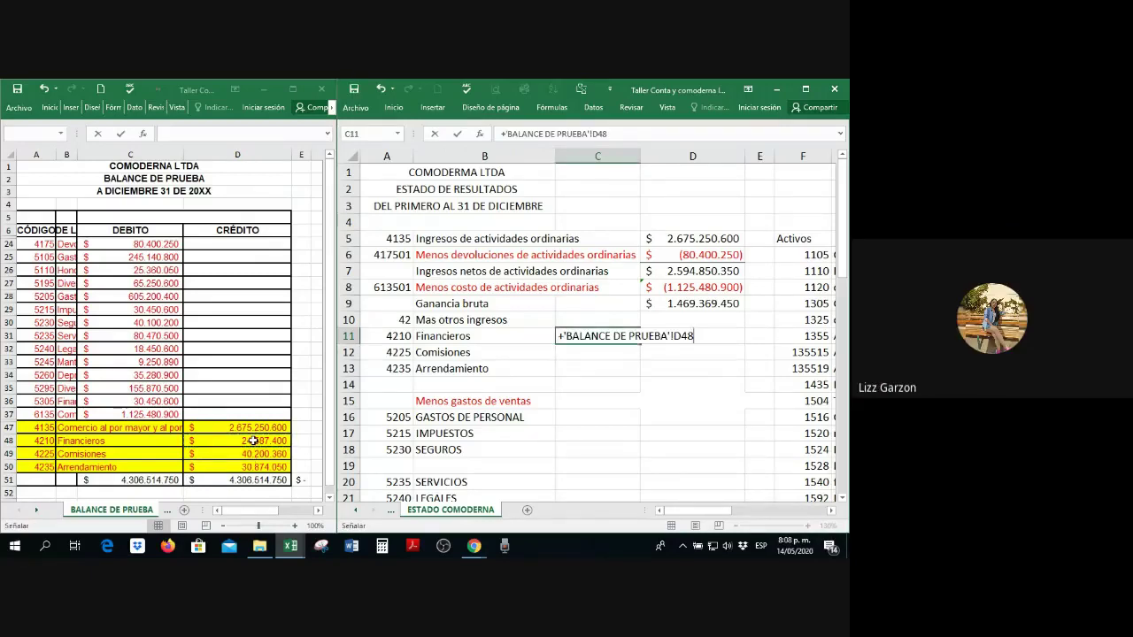
key(Return)
click(624, 337)
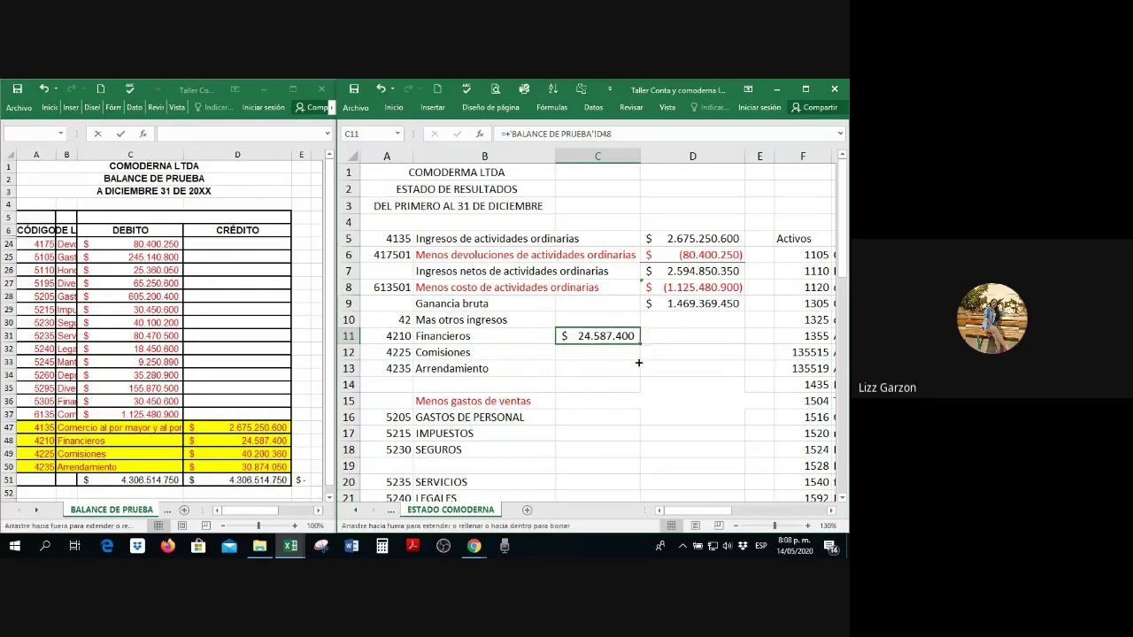
drag(639, 344, 640, 377)
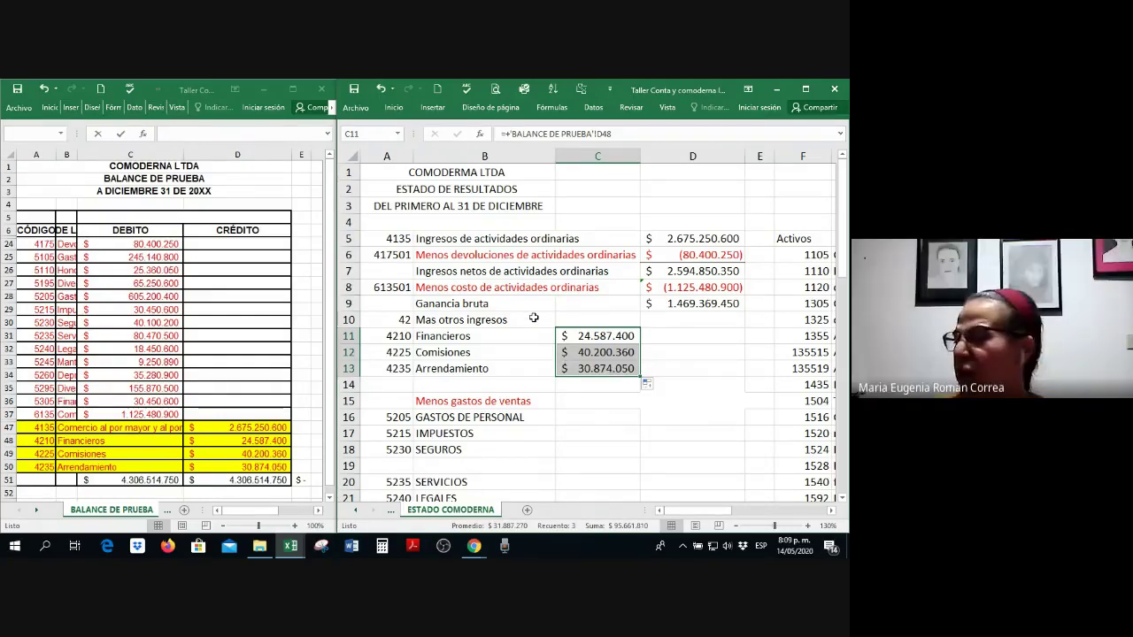
Step: Compare the returns formula in D6 with the account 4175 row in the trial balance
click(598, 336)
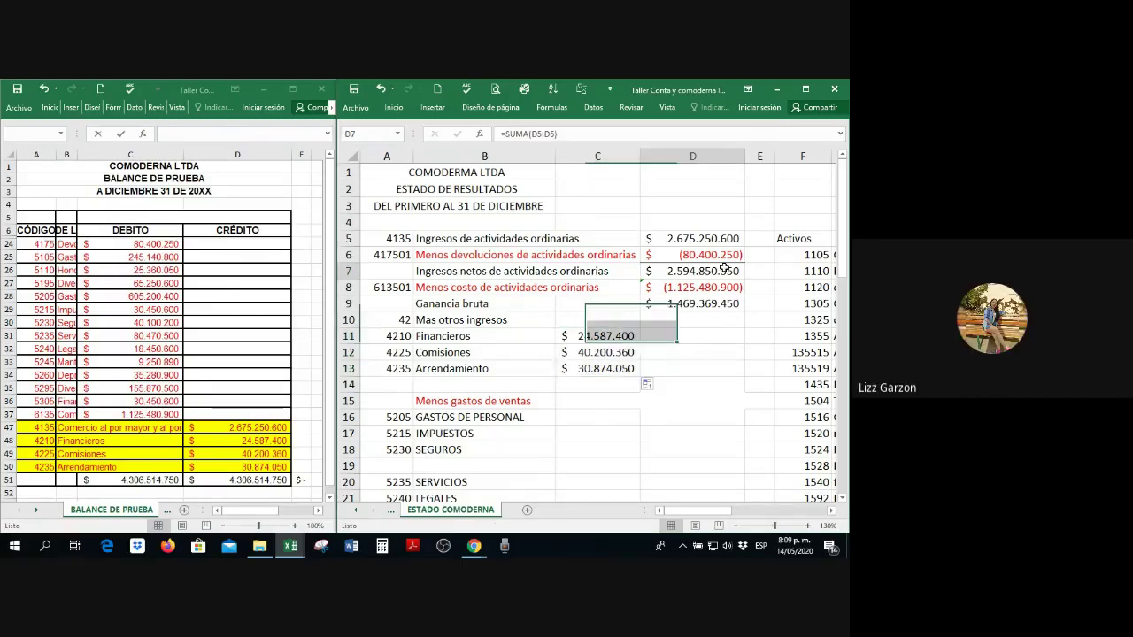
click(708, 258)
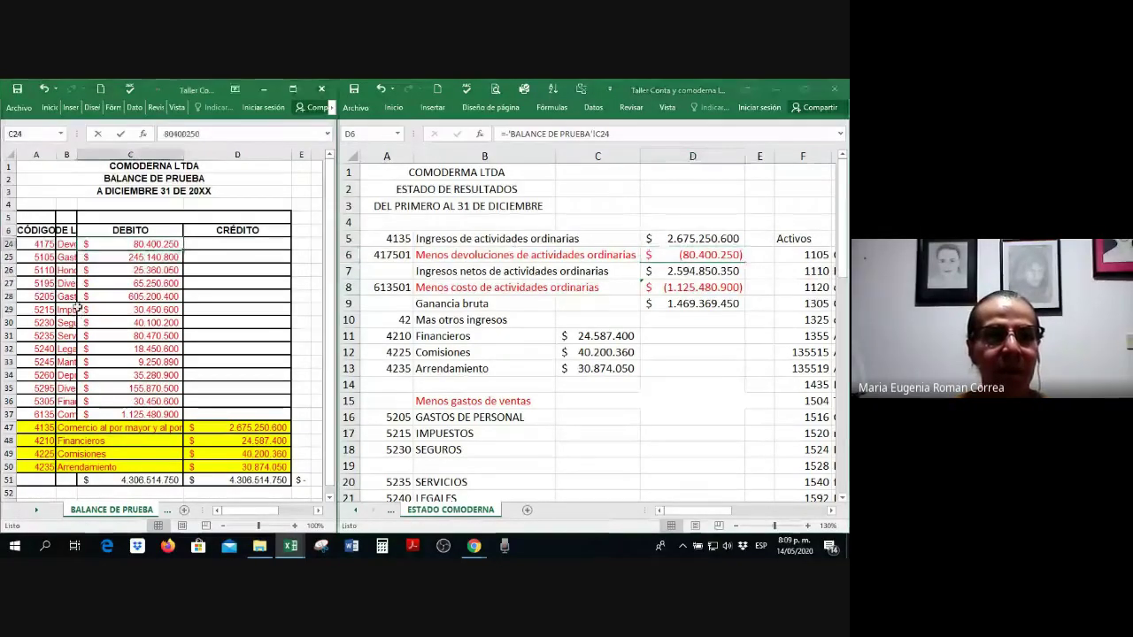
scroll(117, 299, up, 1)
ctrl+scroll(117, 299, up, 2)
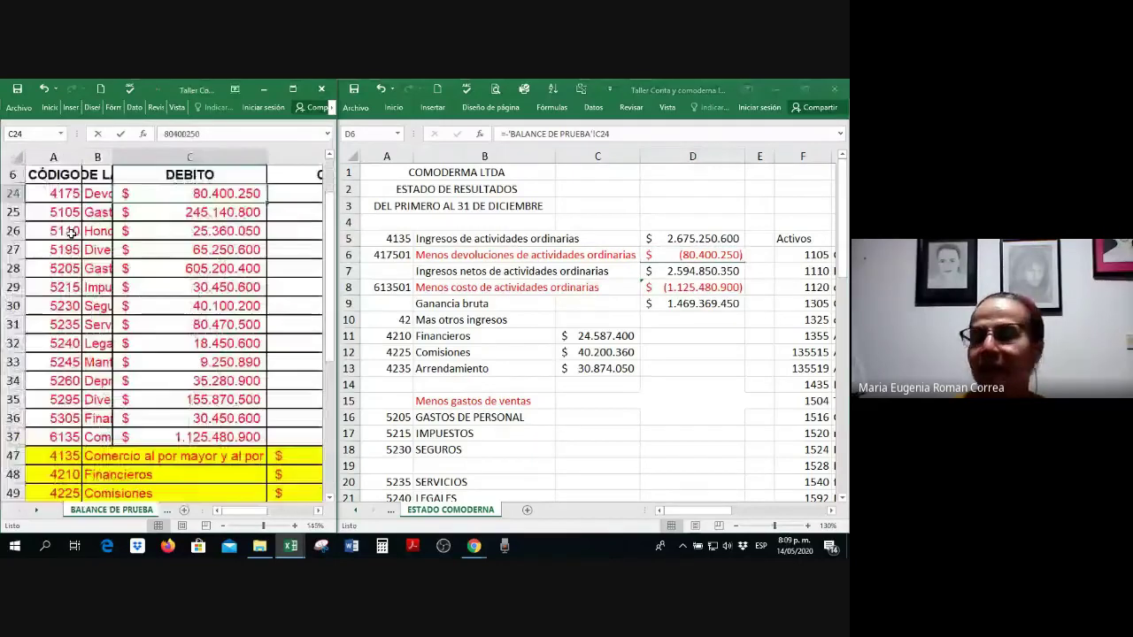
drag(53, 193, 189, 193)
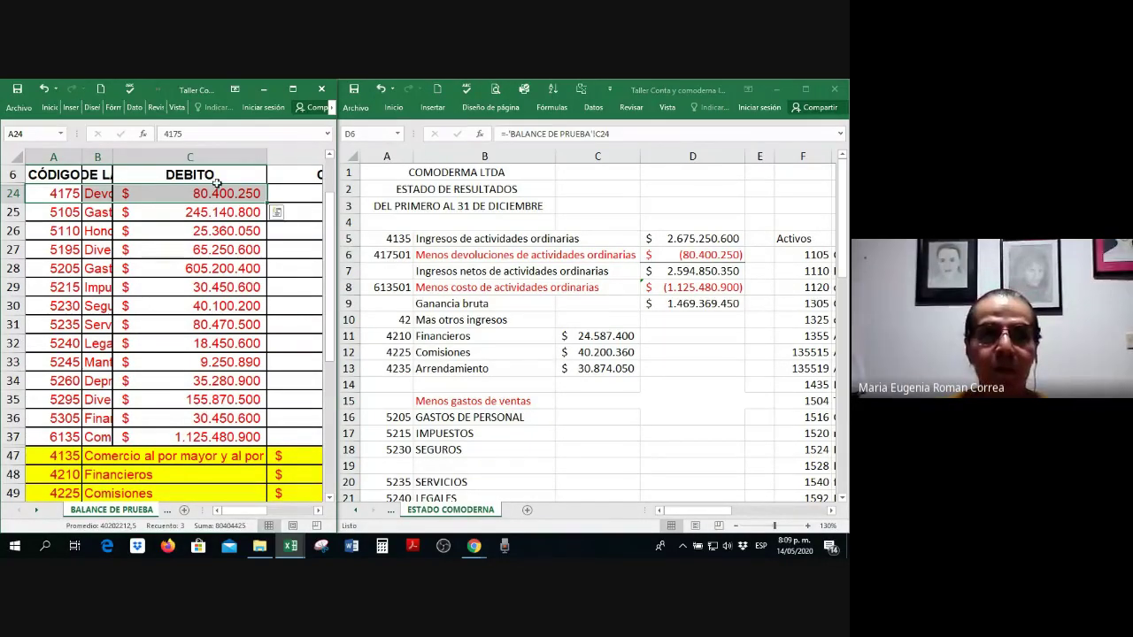
Step: Maximize the trial balance window and unhide the rows between the header in row 6 and row 24
click(286, 87)
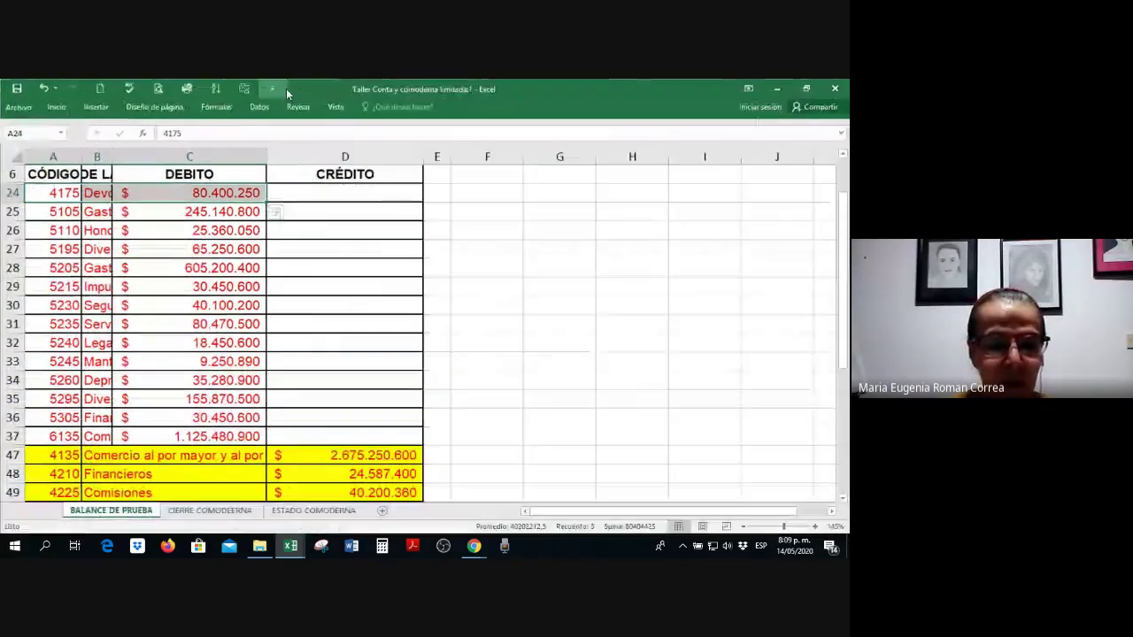
drag(13, 173, 7, 208)
right_click(7, 209)
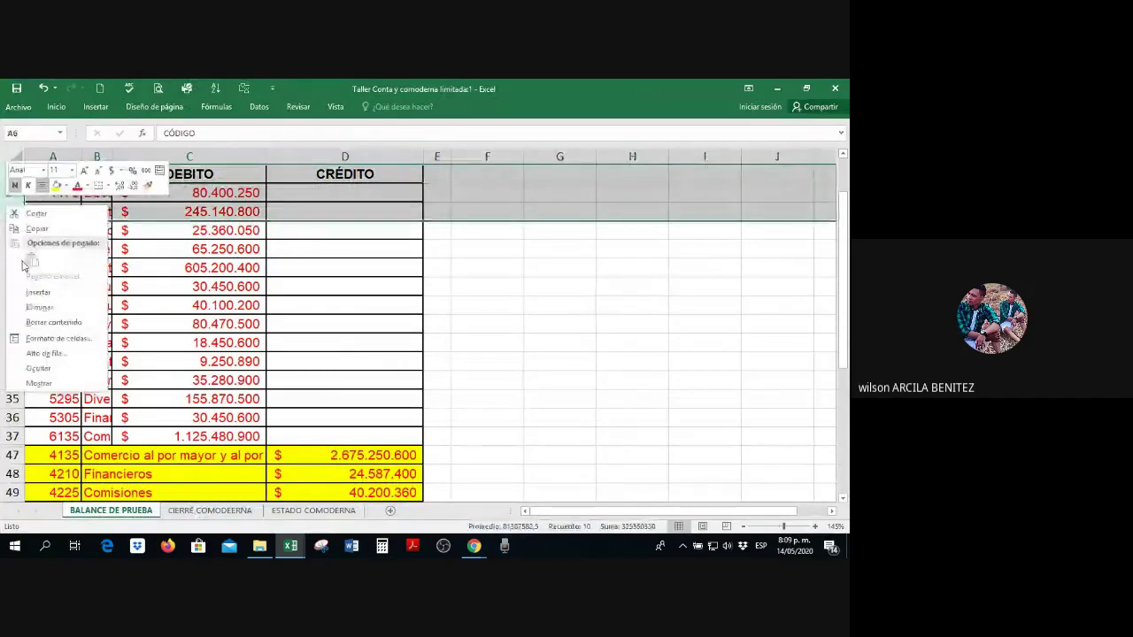
click(66, 383)
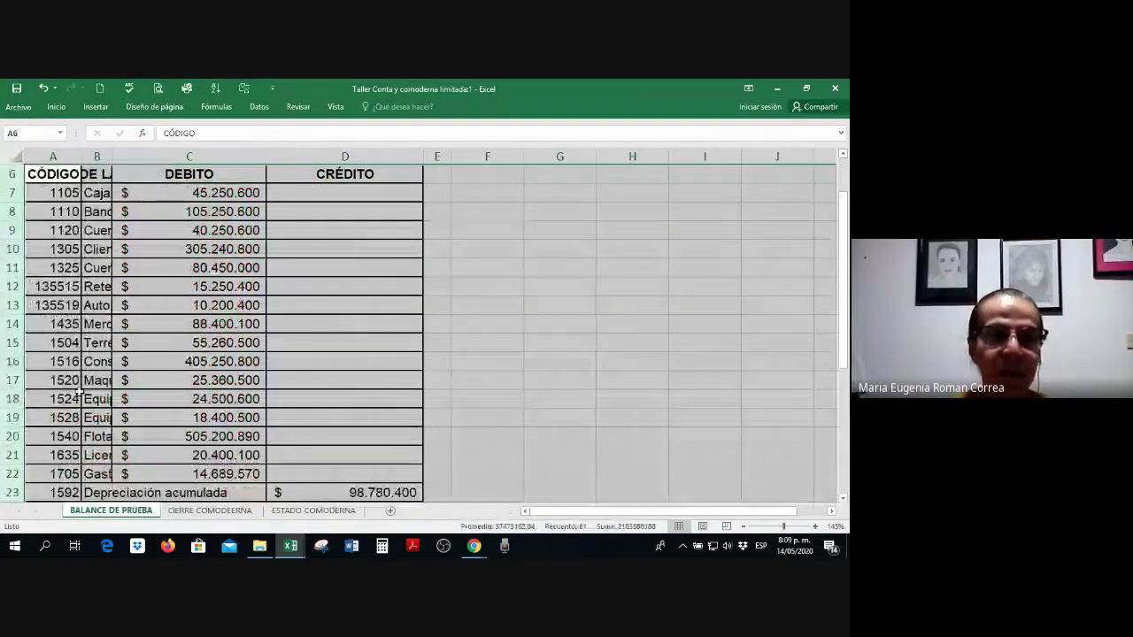
Step: Review the trial balance rows for Depreciación acumulada, account 1592, and for account 4175
click(78, 392)
scroll(142, 372, down, 4)
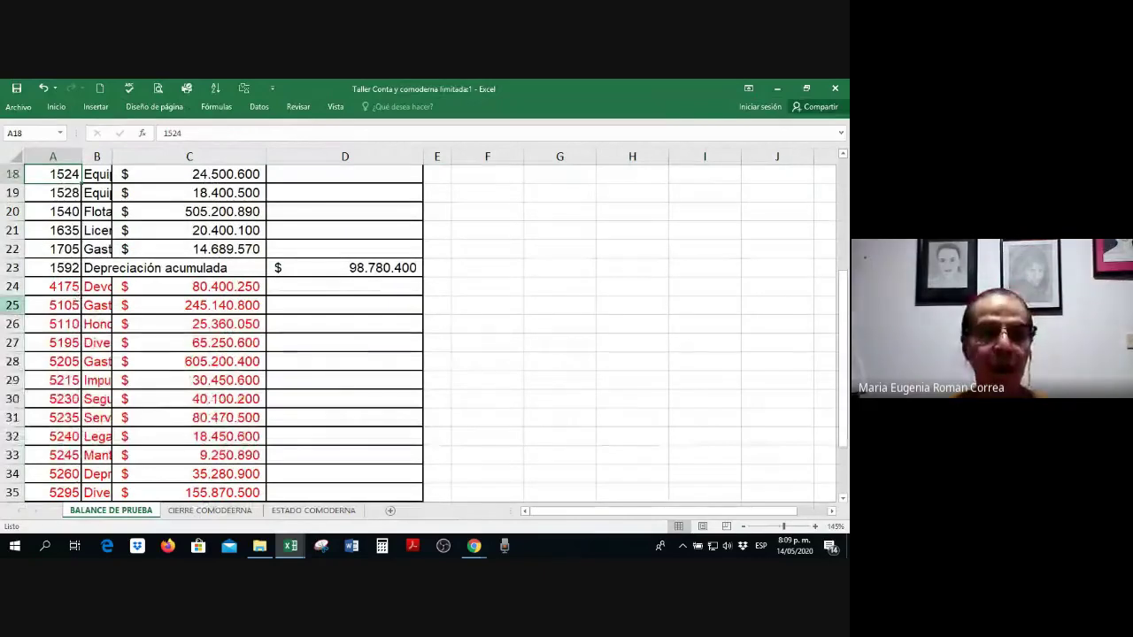
click(36, 269)
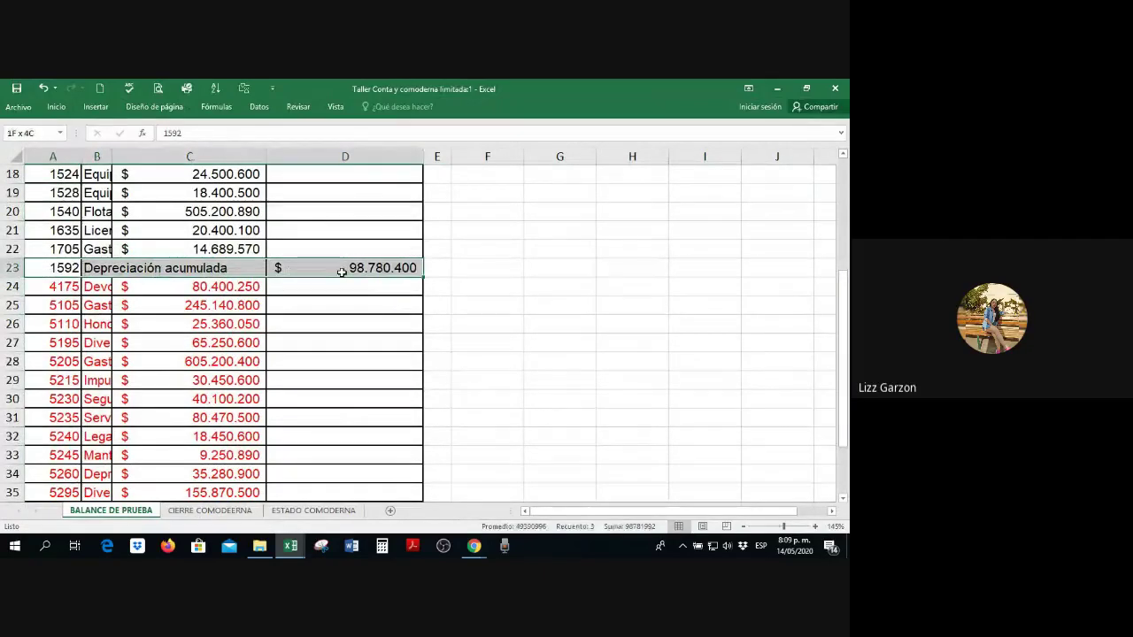
drag(53, 287, 258, 290)
drag(53, 287, 258, 292)
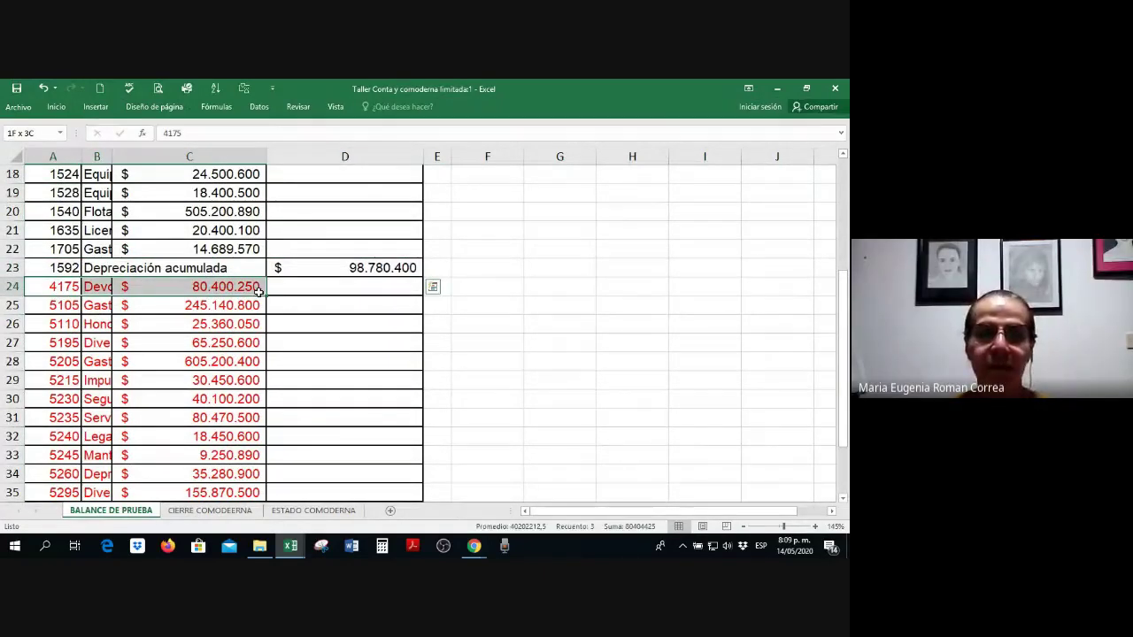
scroll(293, 307, up, 2)
scroll(292, 307, up, 4)
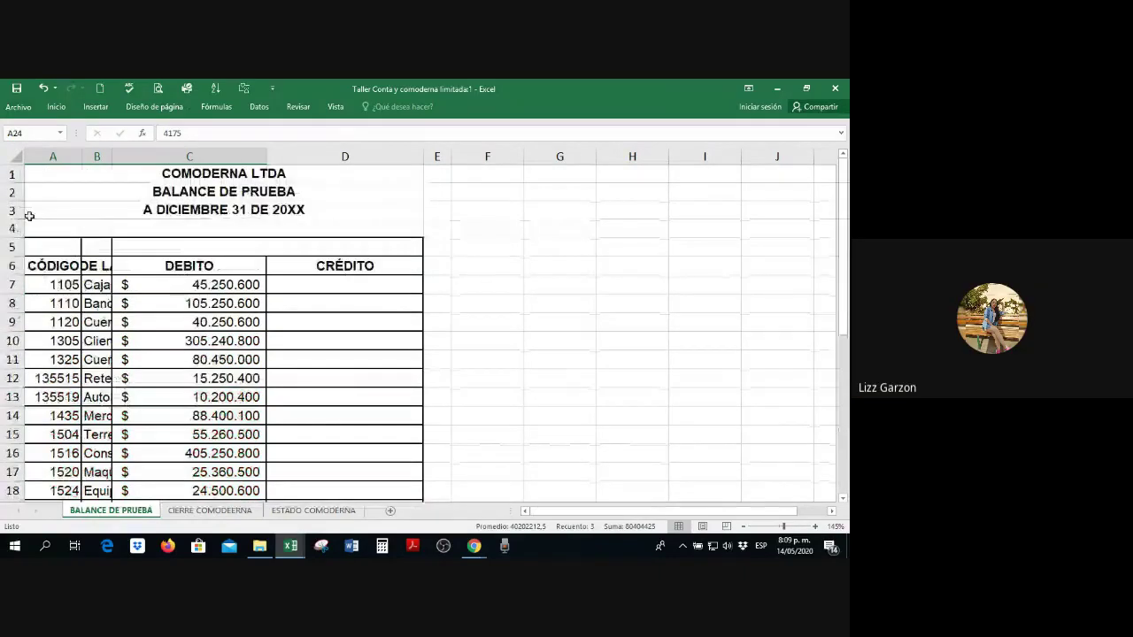
Step: Try to add a filter to columns A:D of the trial balance
drag(53, 157, 364, 162)
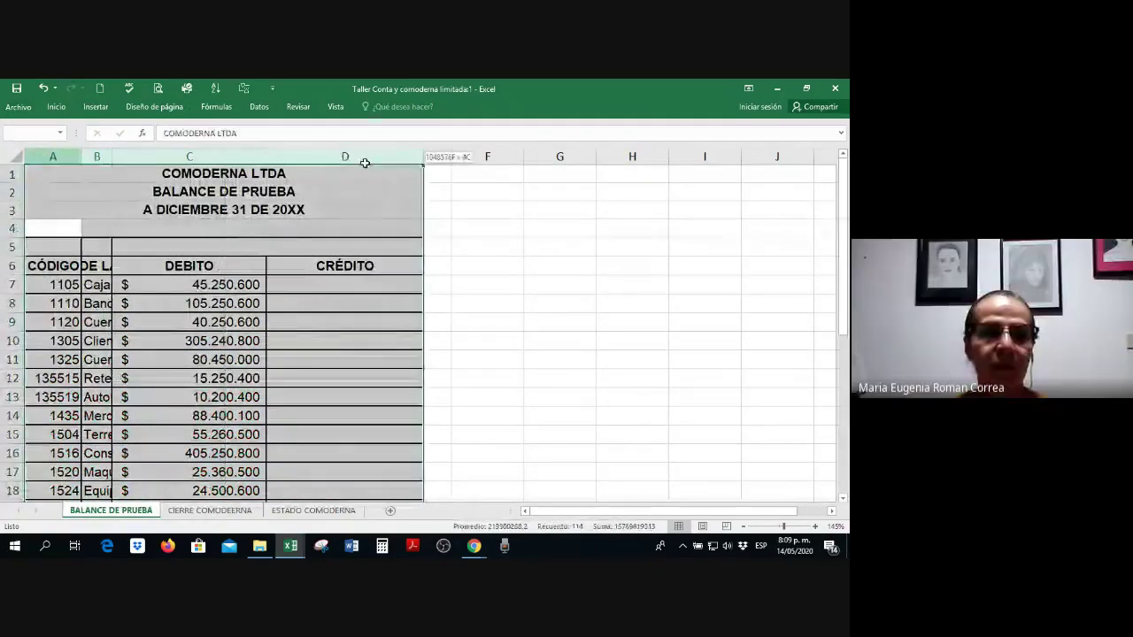
click(56, 106)
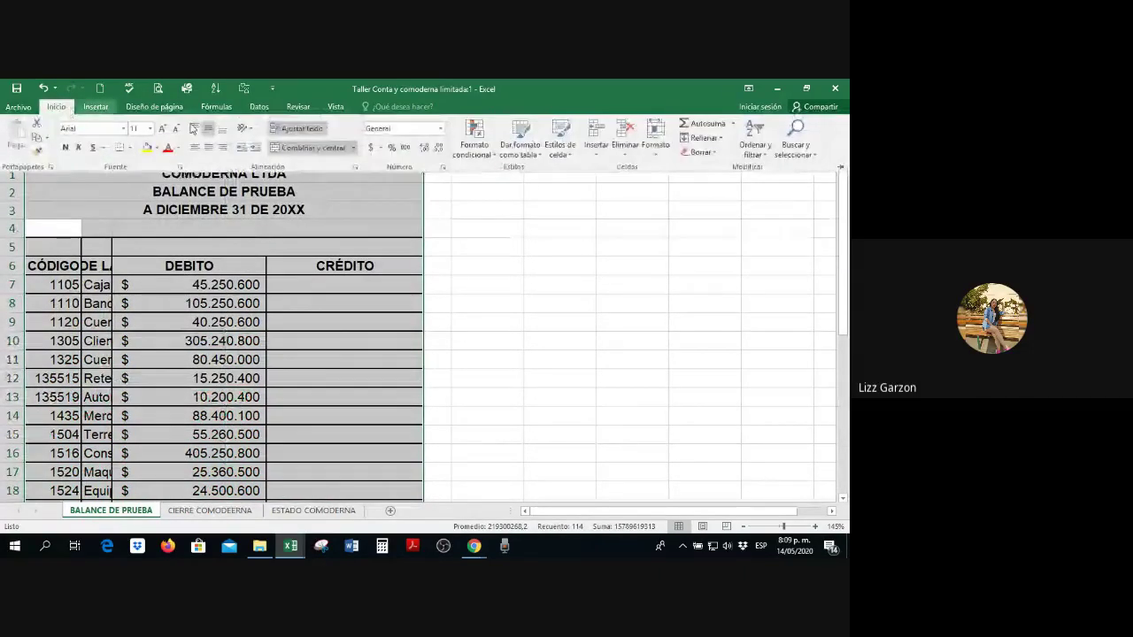
click(758, 152)
click(751, 215)
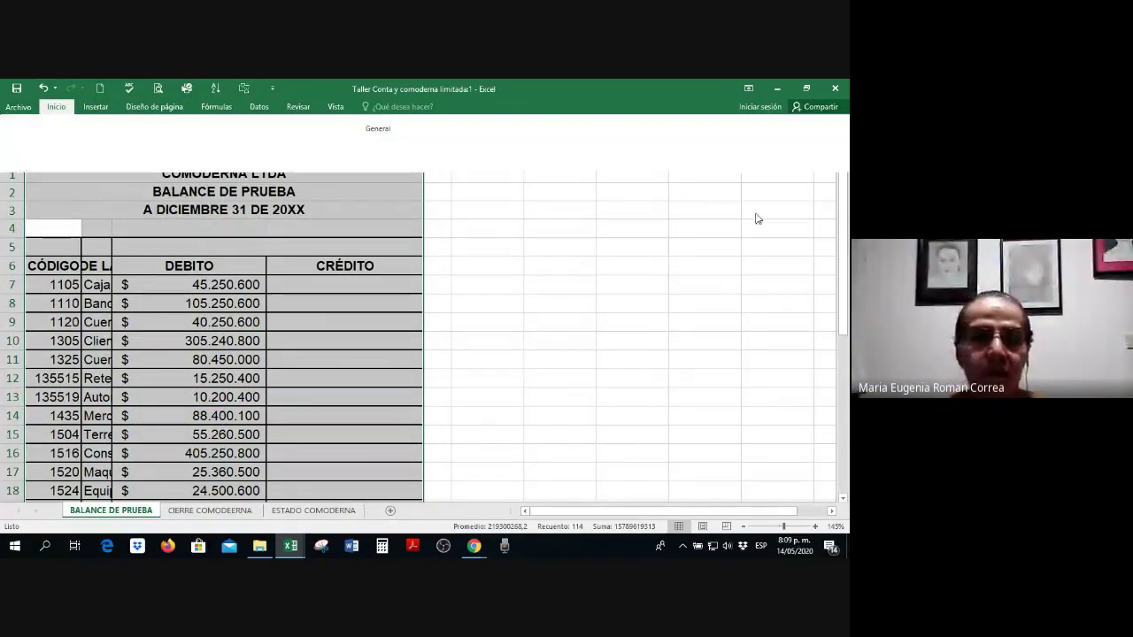
click(411, 292)
Step: Unmerge the trial balance title cells in A1:D4
drag(83, 175, 89, 229)
right_click(90, 228)
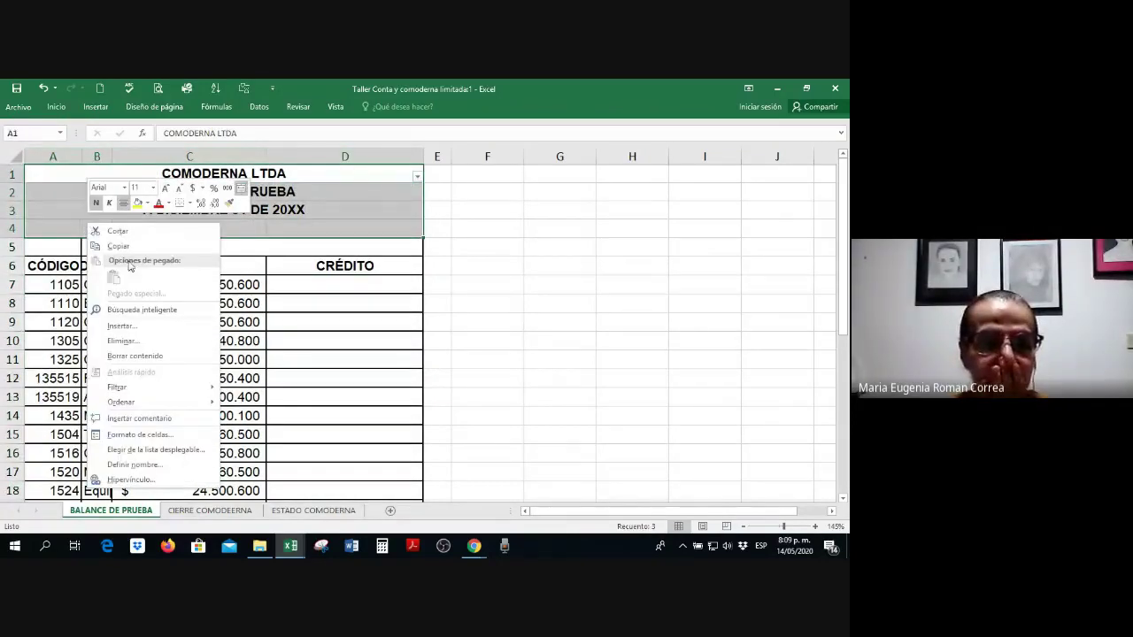
click(55, 106)
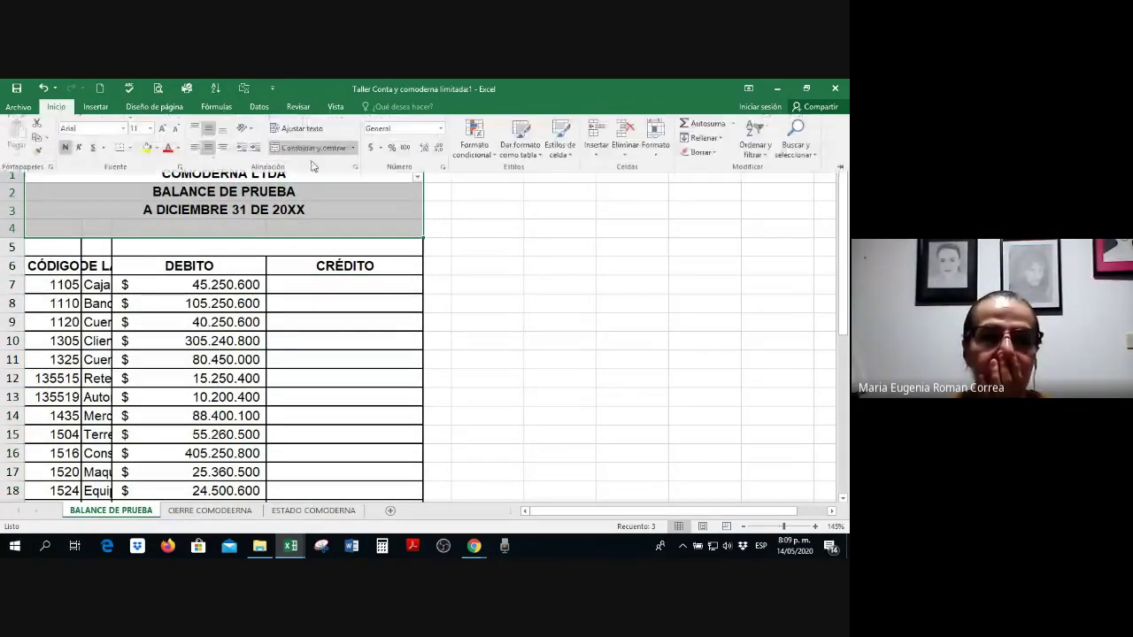
click(305, 148)
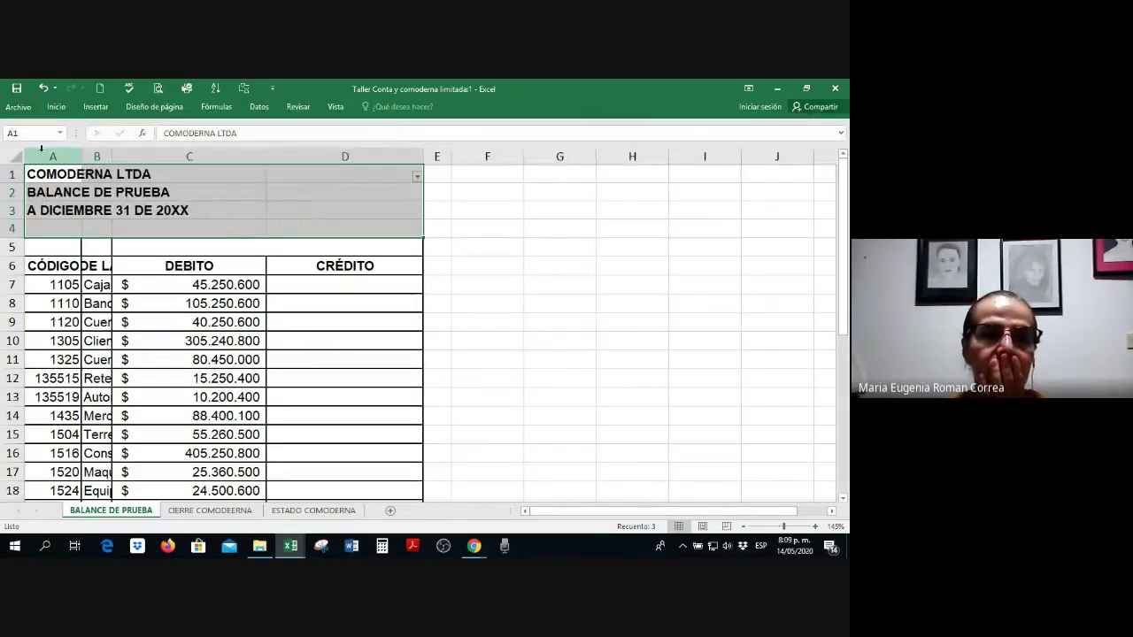
Step: Remove the existing filter and apply a new one across columns A:D of the trial balance
key(ctrl+a)
click(56, 107)
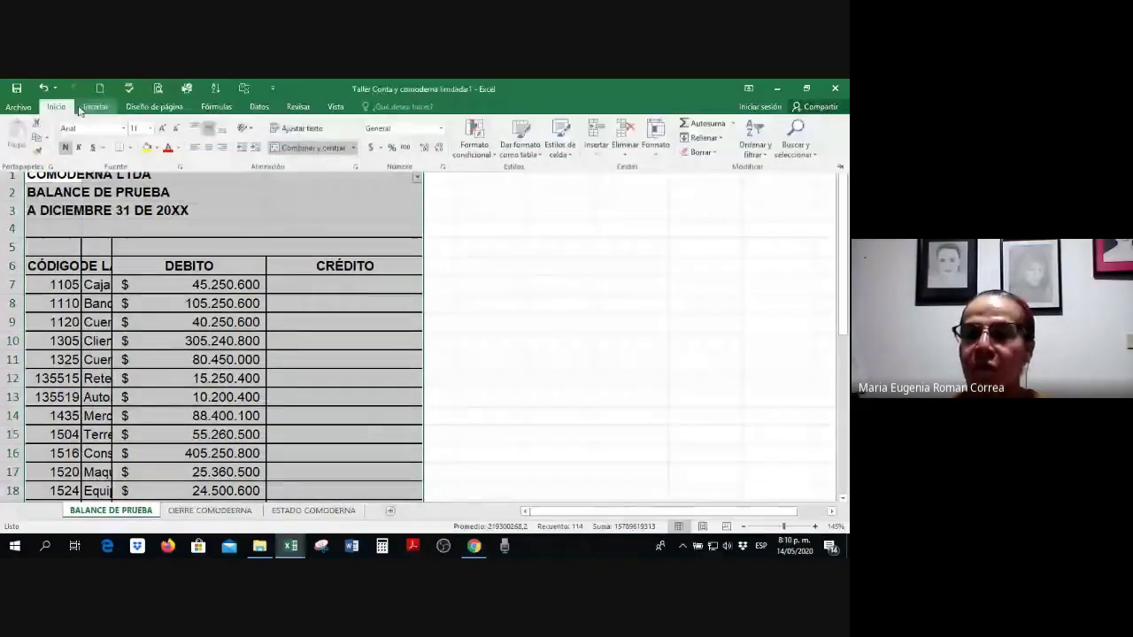
click(754, 146)
click(749, 213)
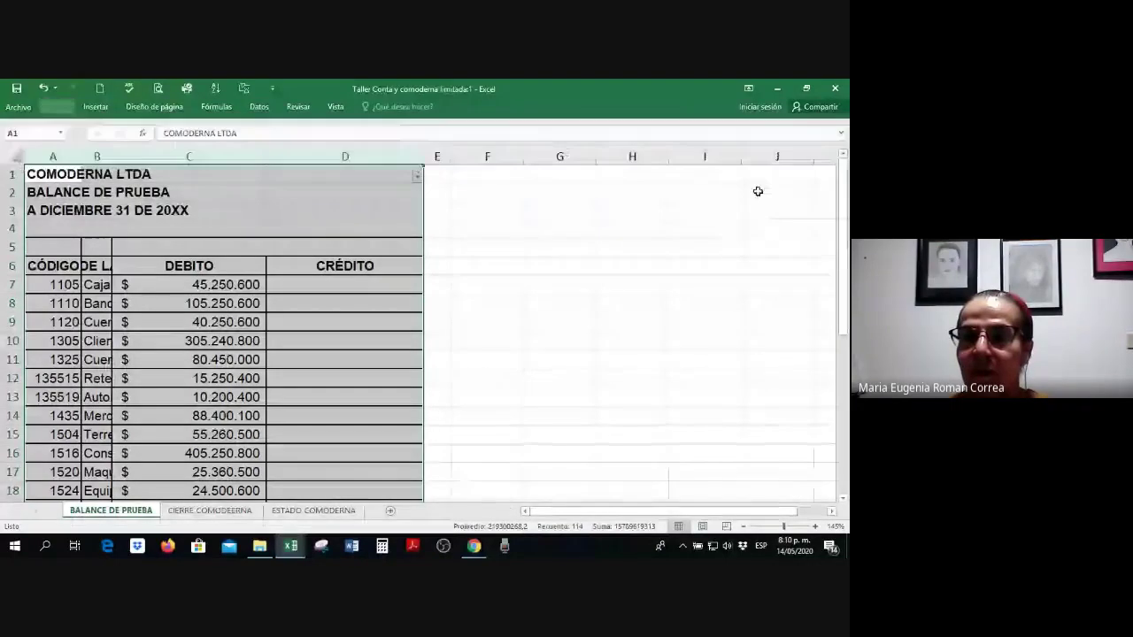
click(56, 106)
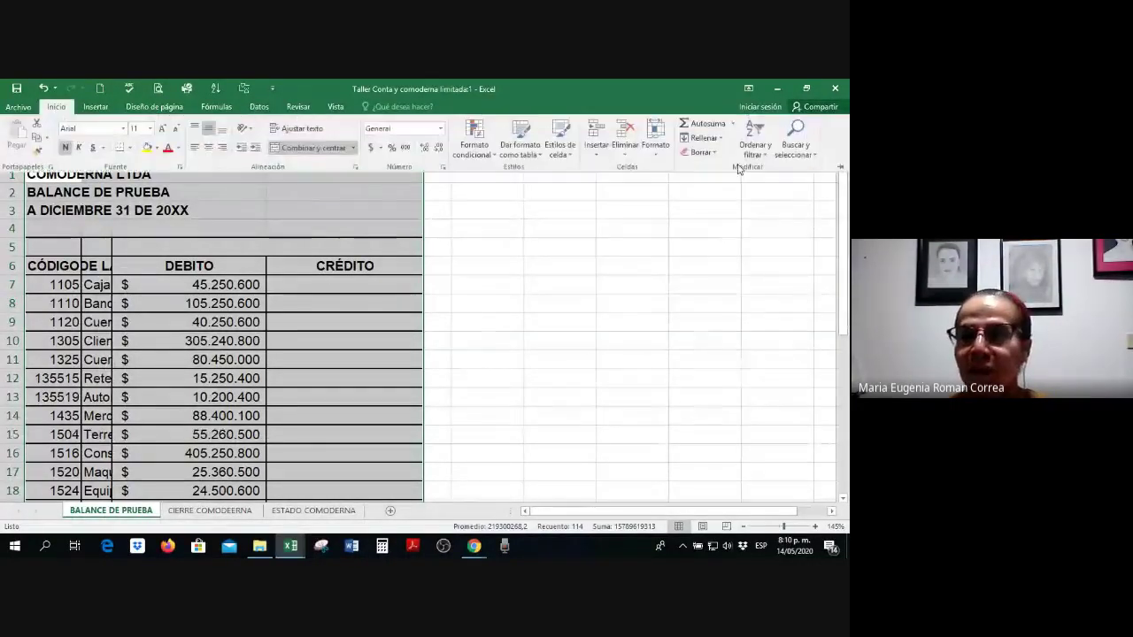
click(756, 153)
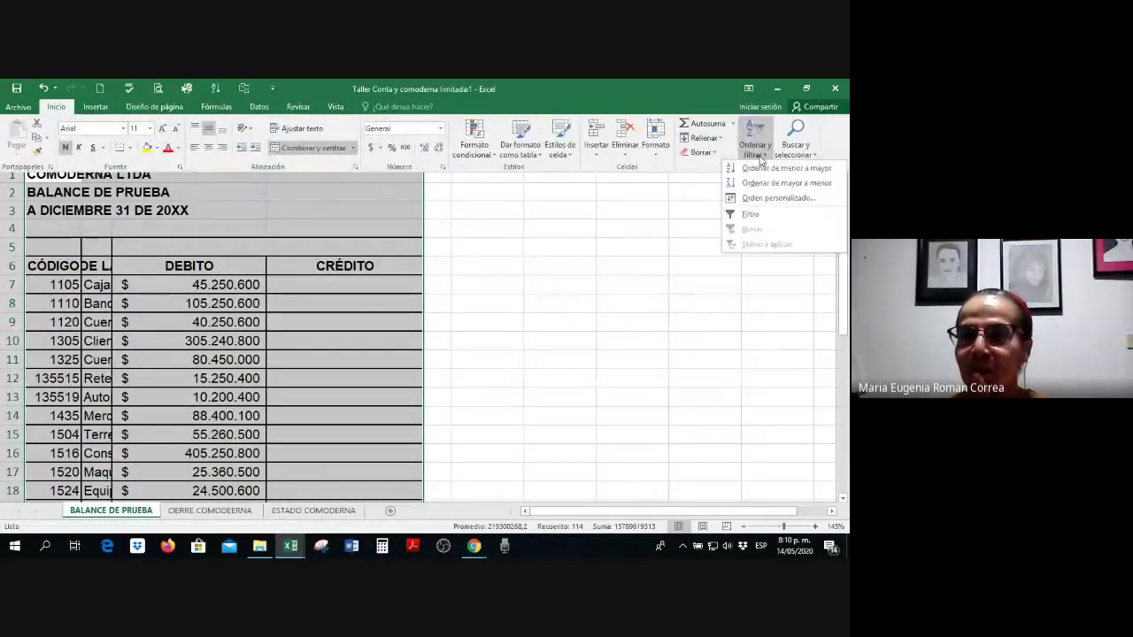
click(752, 213)
click(511, 280)
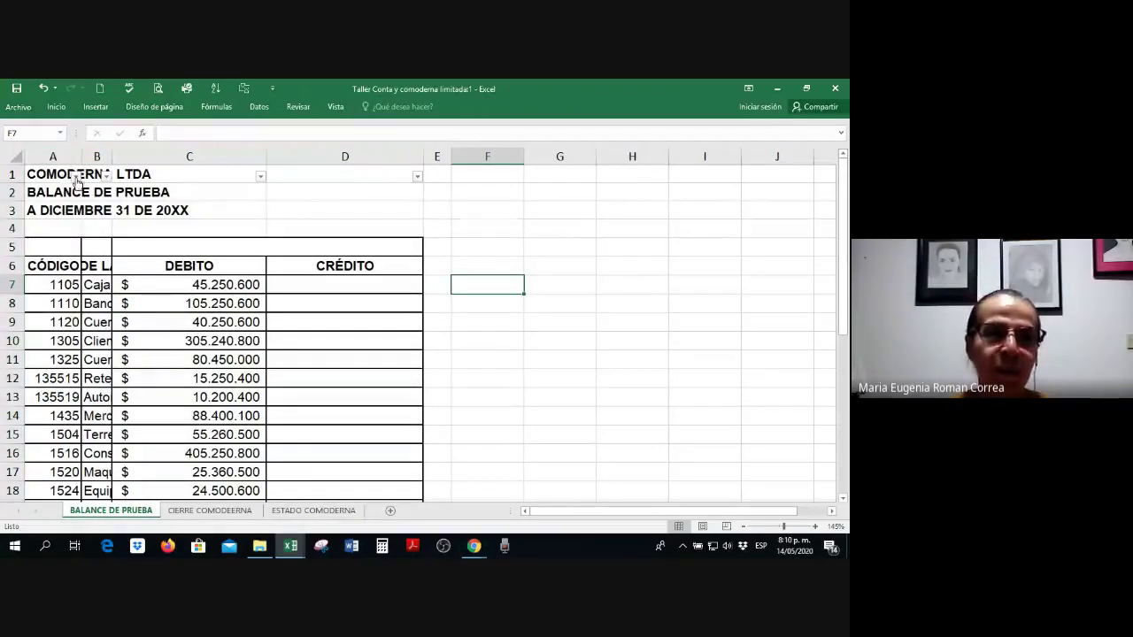
Step: Filter the trial balance's account code column by red font color and place its window beside the income statement
click(76, 174)
mouse_move(56, 251)
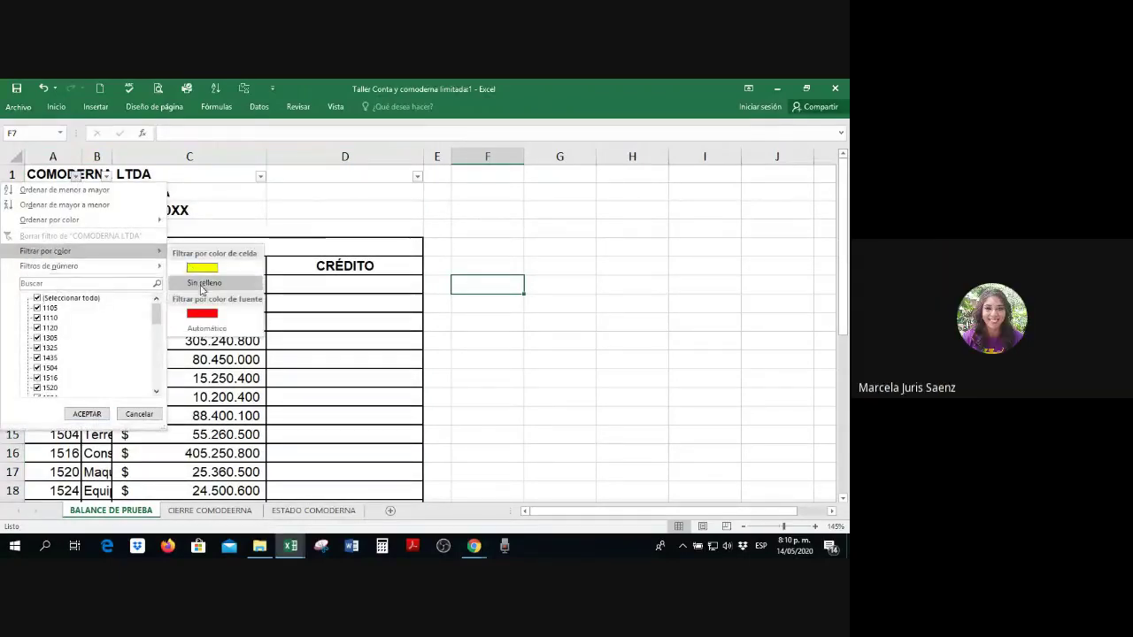
click(195, 302)
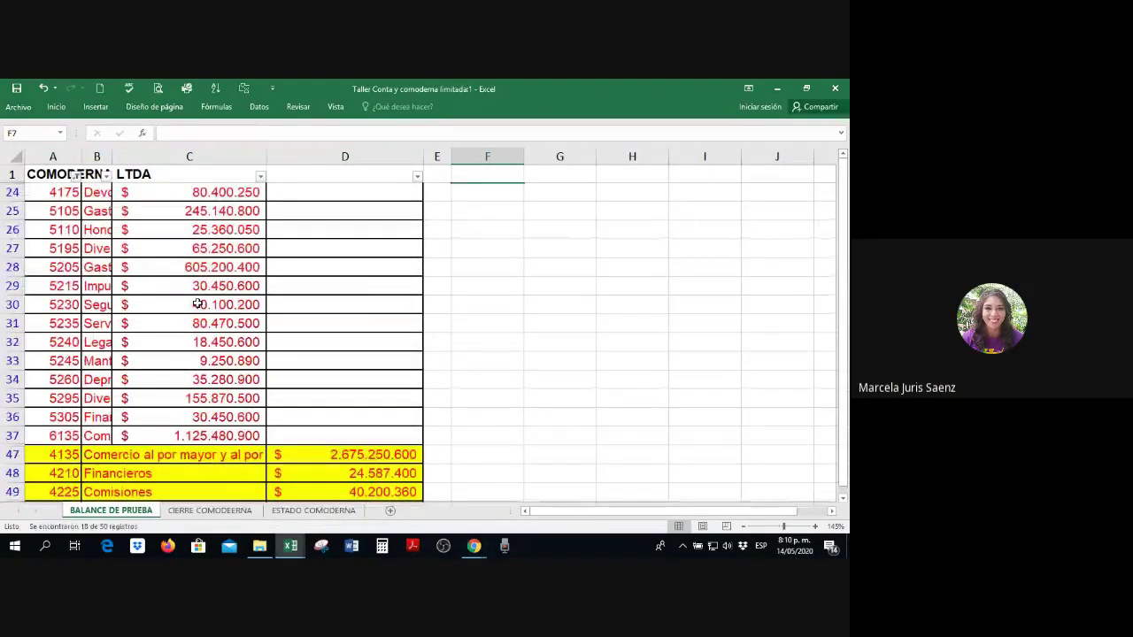
key(super+Left)
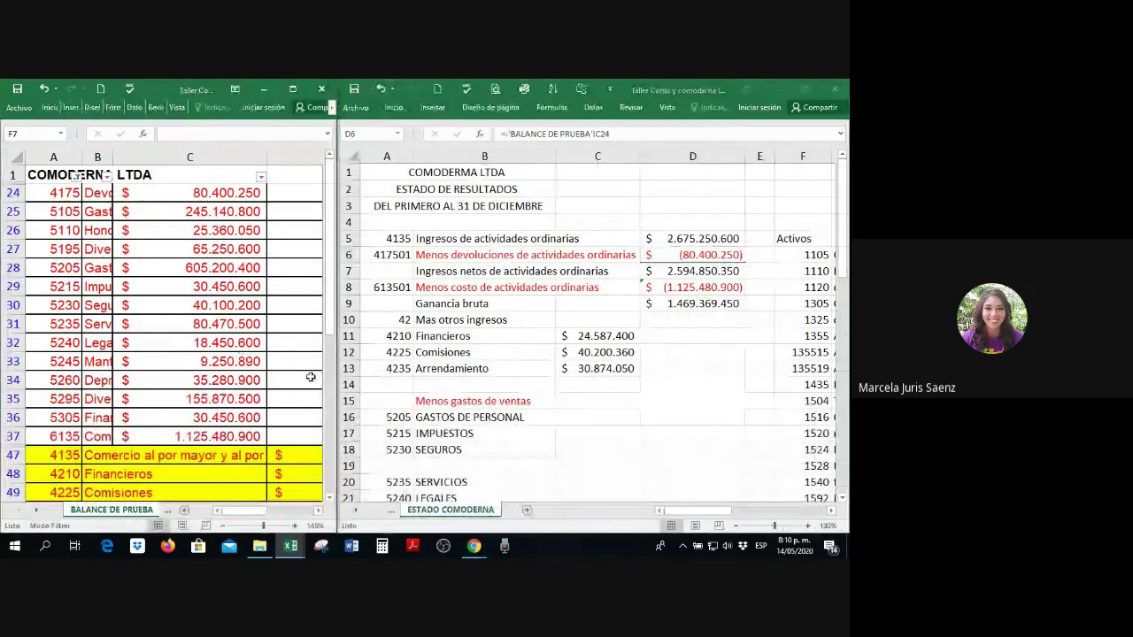
scroll(269, 365, down, 3)
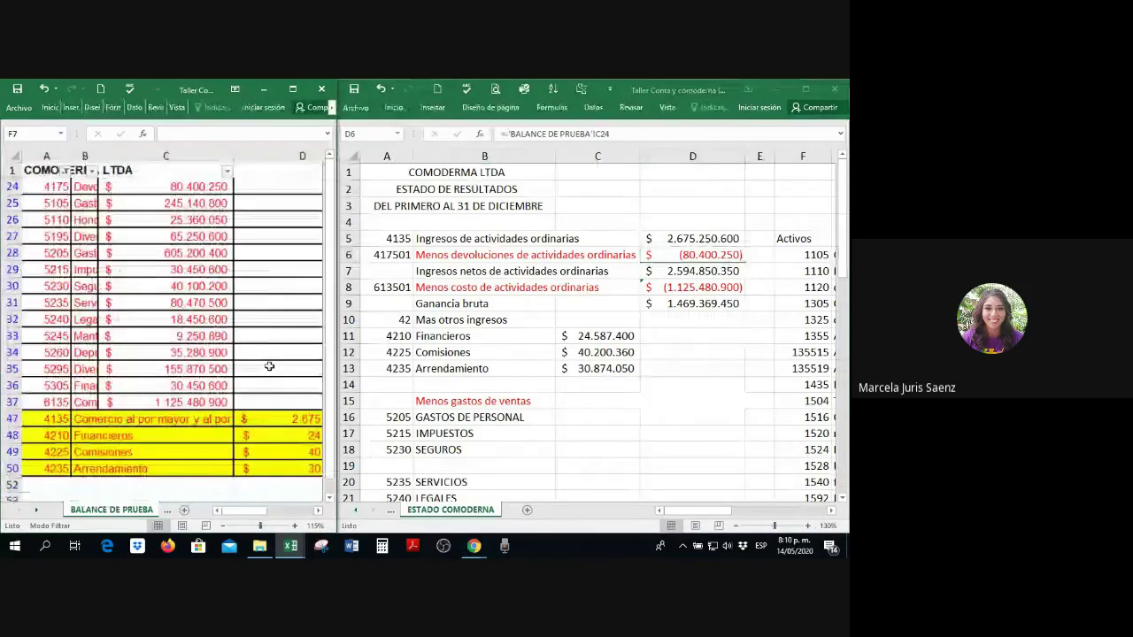
Step: Total the other income amounts C11:C13 with a SUMA formula in D10 of the income statement
click(683, 321)
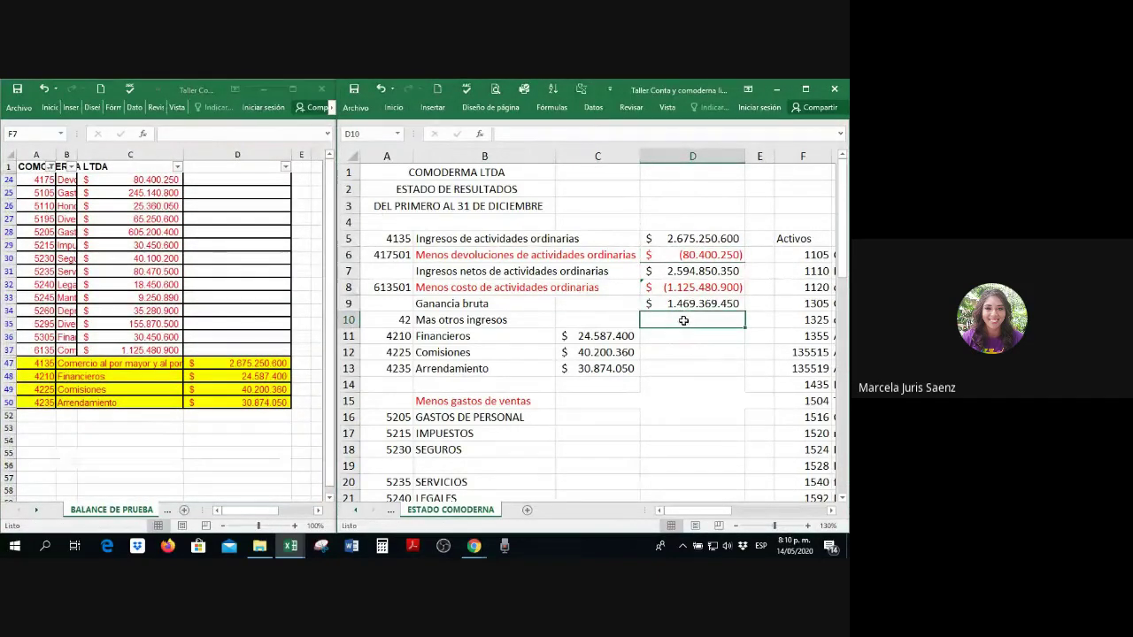
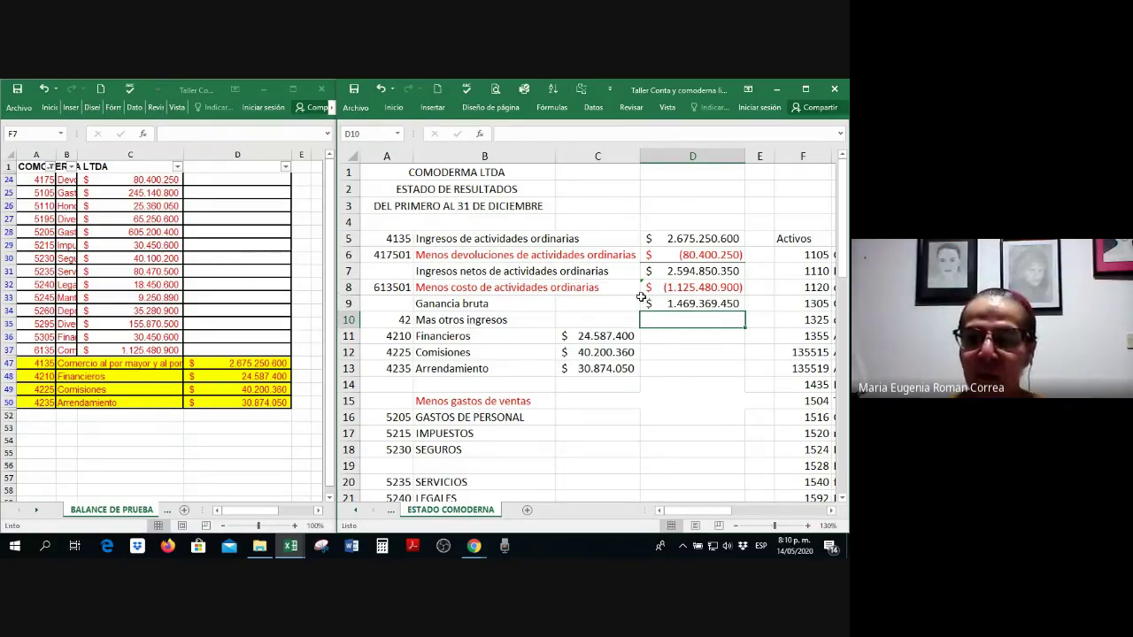
click(390, 109)
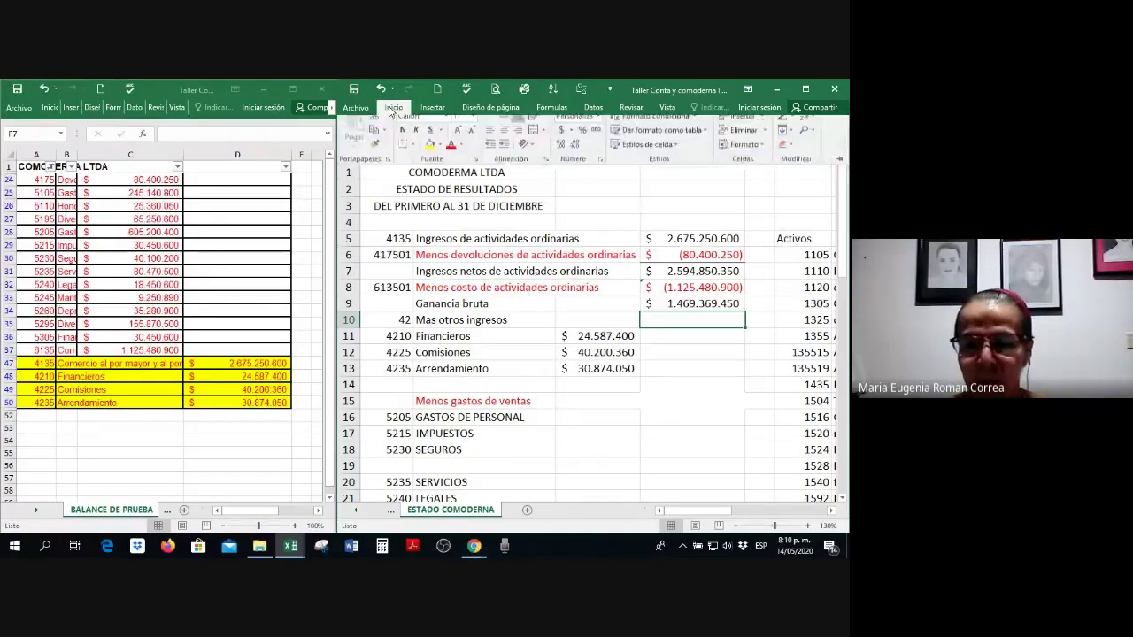
click(810, 124)
drag(597, 336, 602, 361)
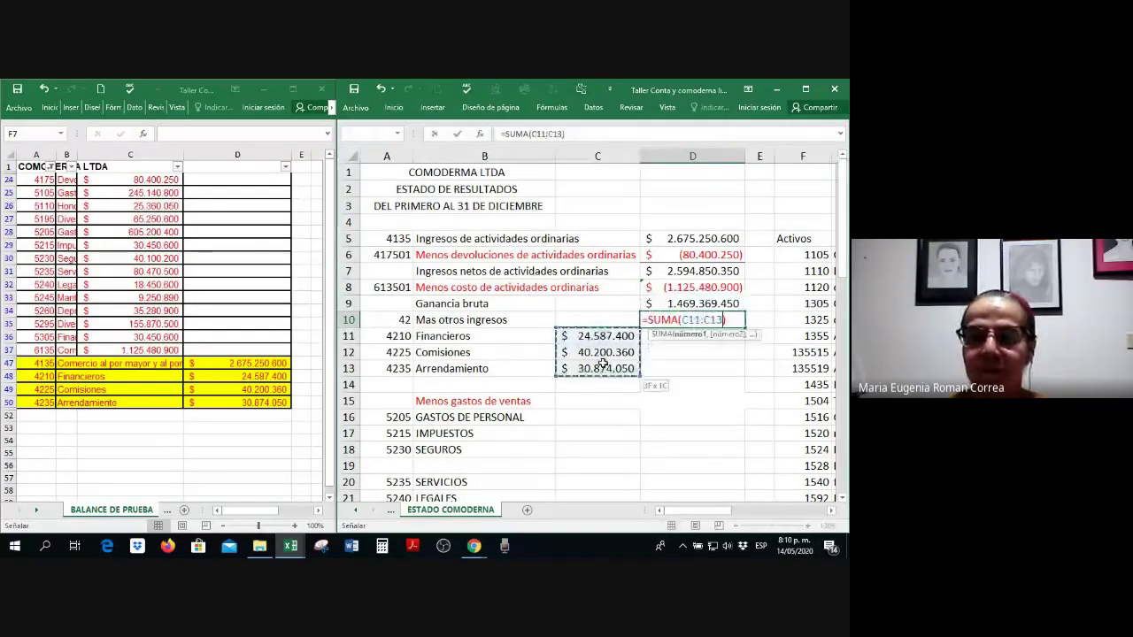
key(ctrl+Return)
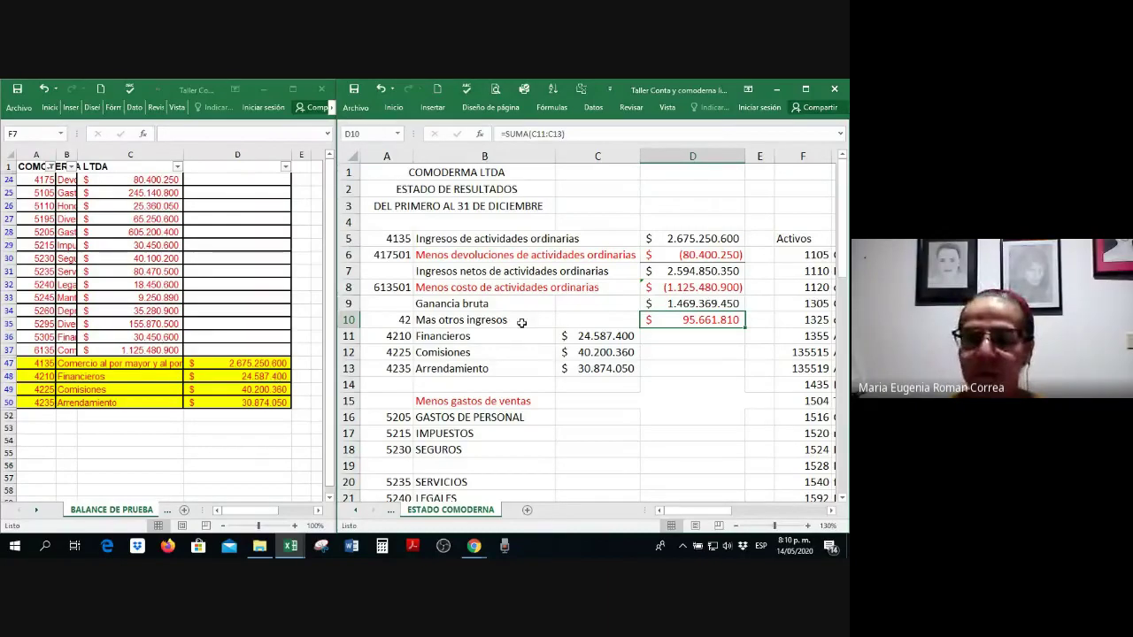
Step: Change the font color of the other income total in D10 to black
right_click(668, 316)
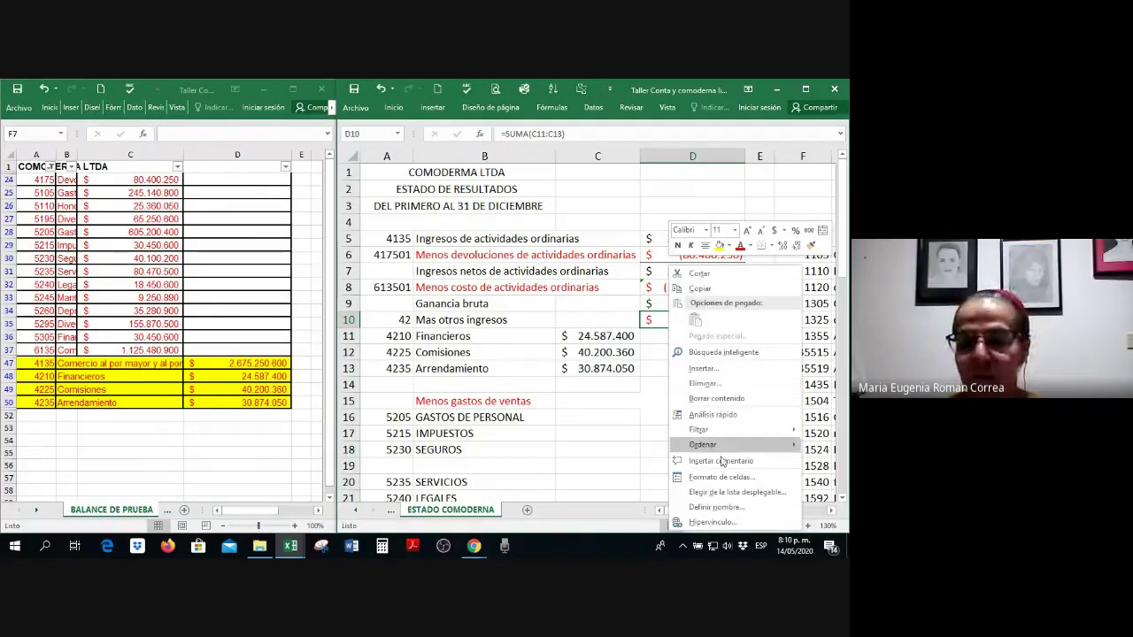
click(751, 245)
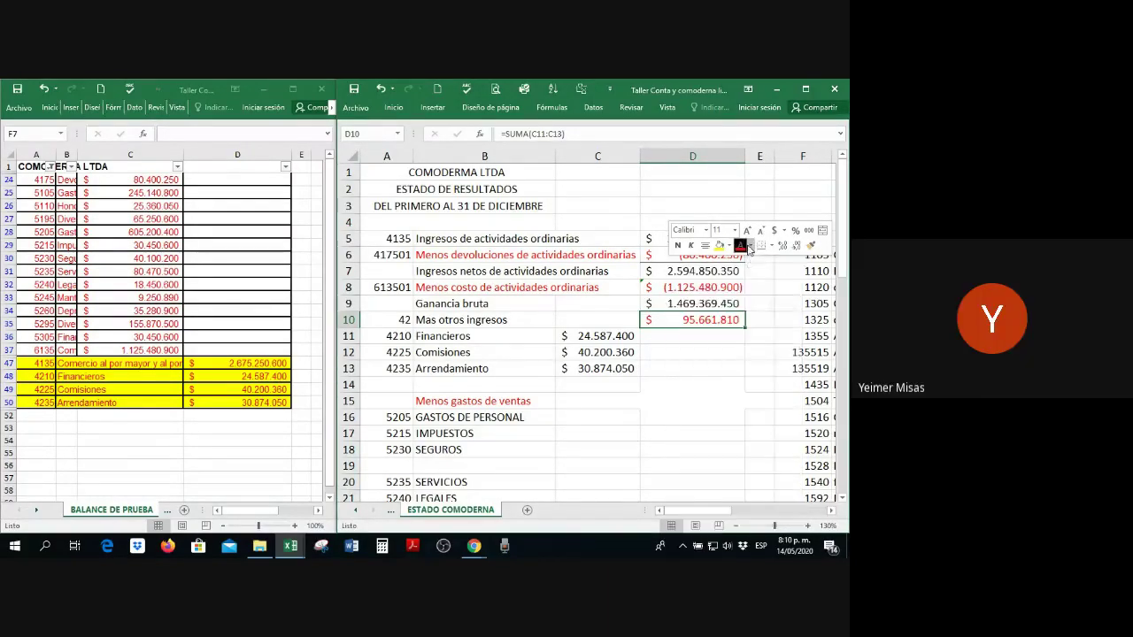
click(752, 221)
click(683, 371)
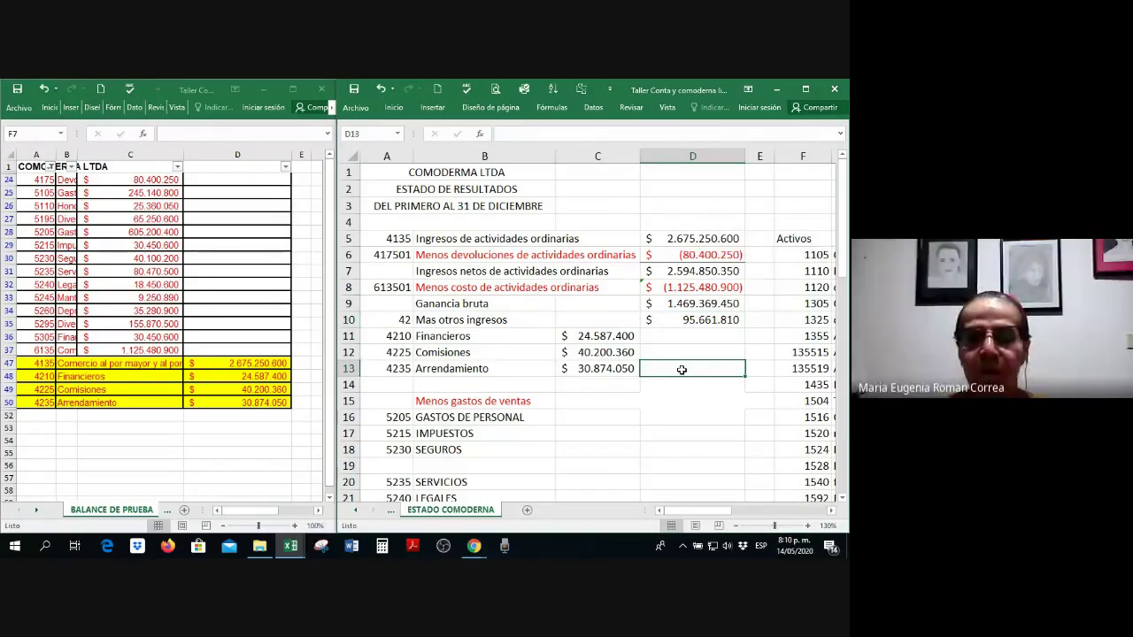
Step: Extend the selling expenses heading in B15 to read "Menos gastos de ventas o distribución"
scroll(681, 370, down, 1)
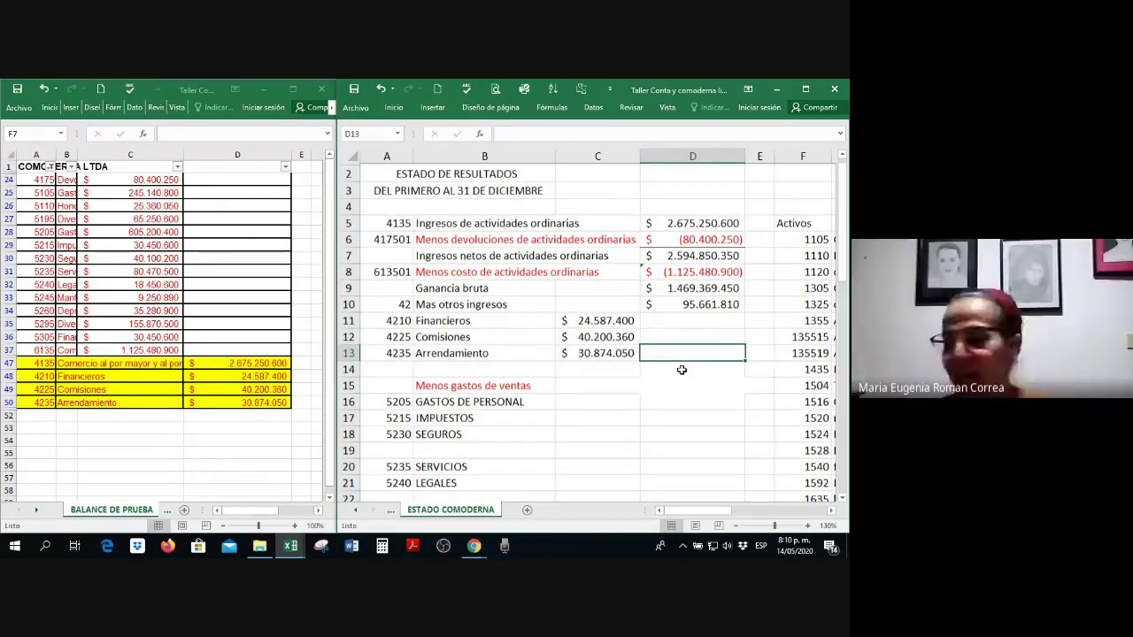
scroll(681, 370, down, 3)
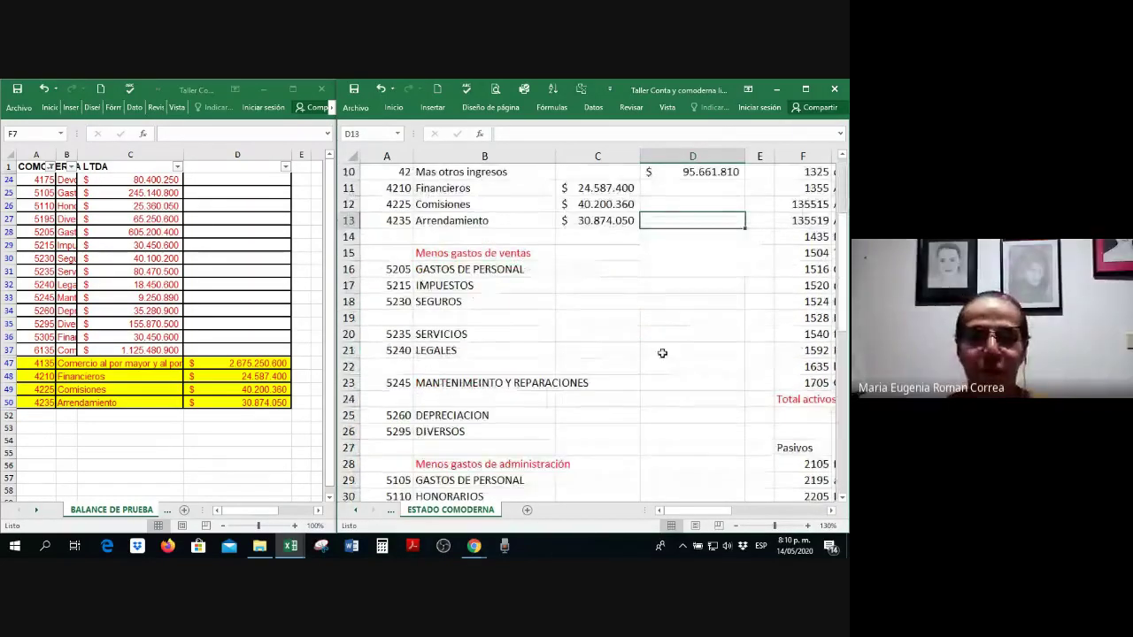
click(477, 253)
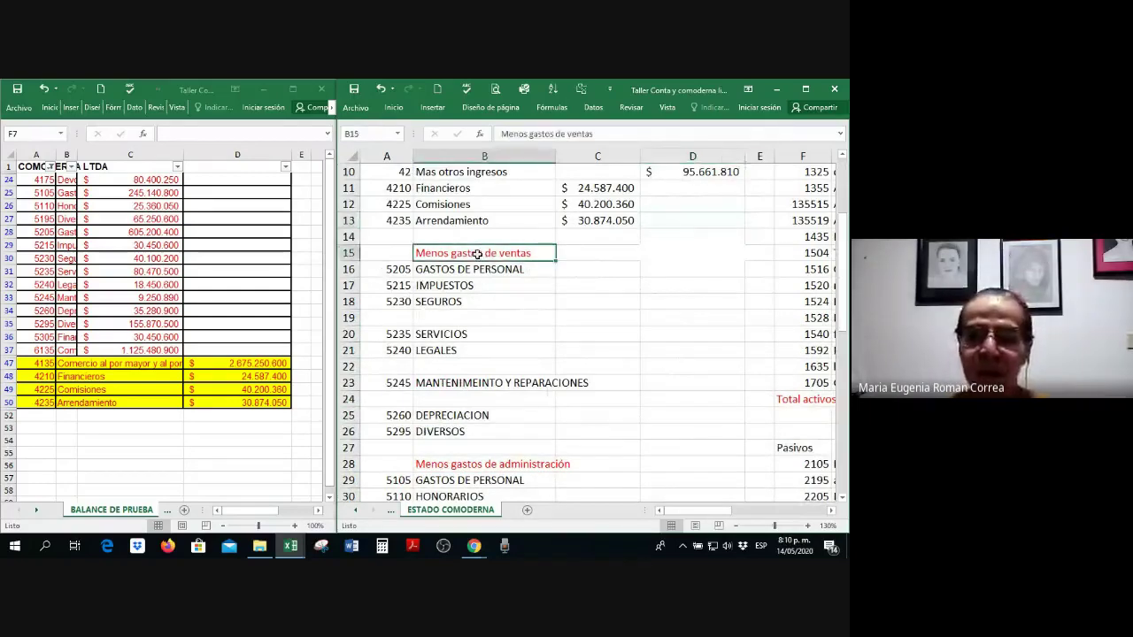
click(609, 137)
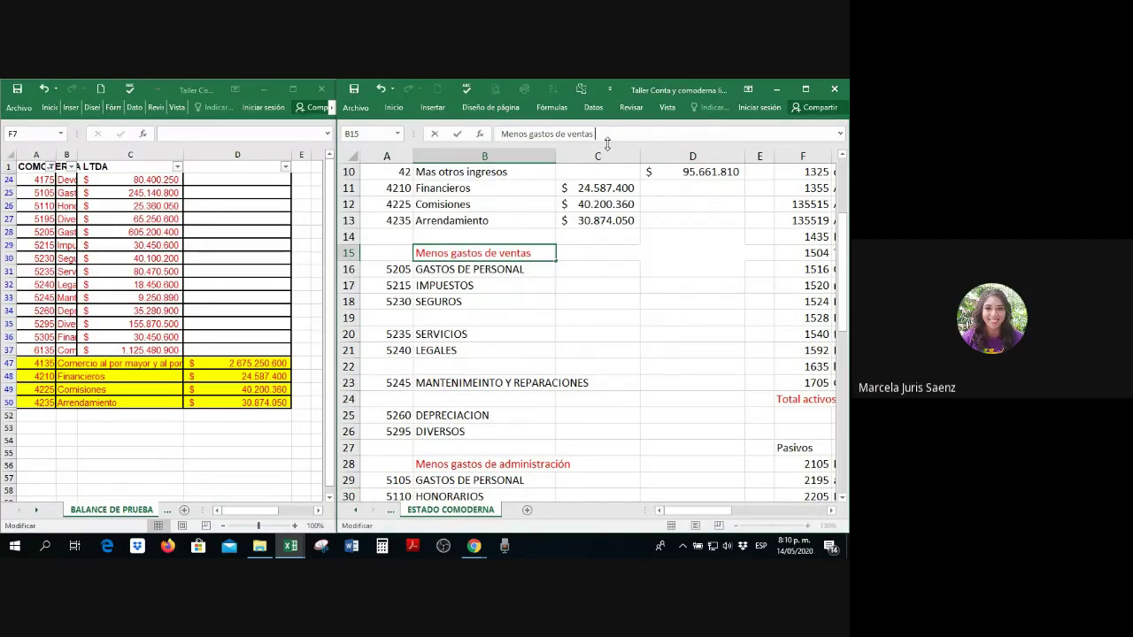
text(o distribuc)
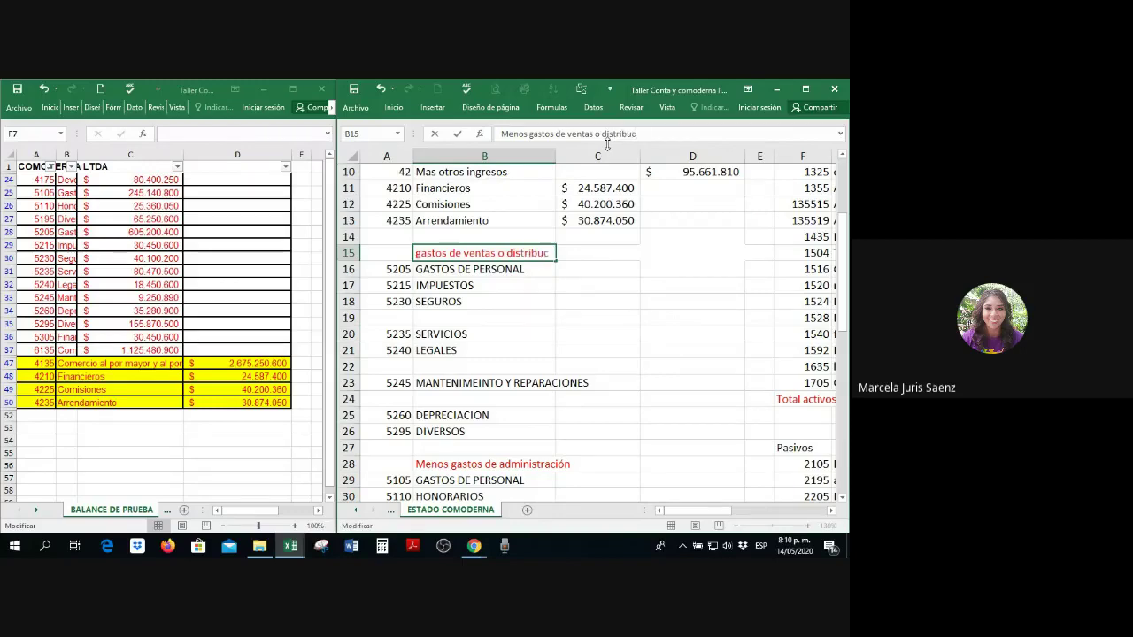
text(ión)
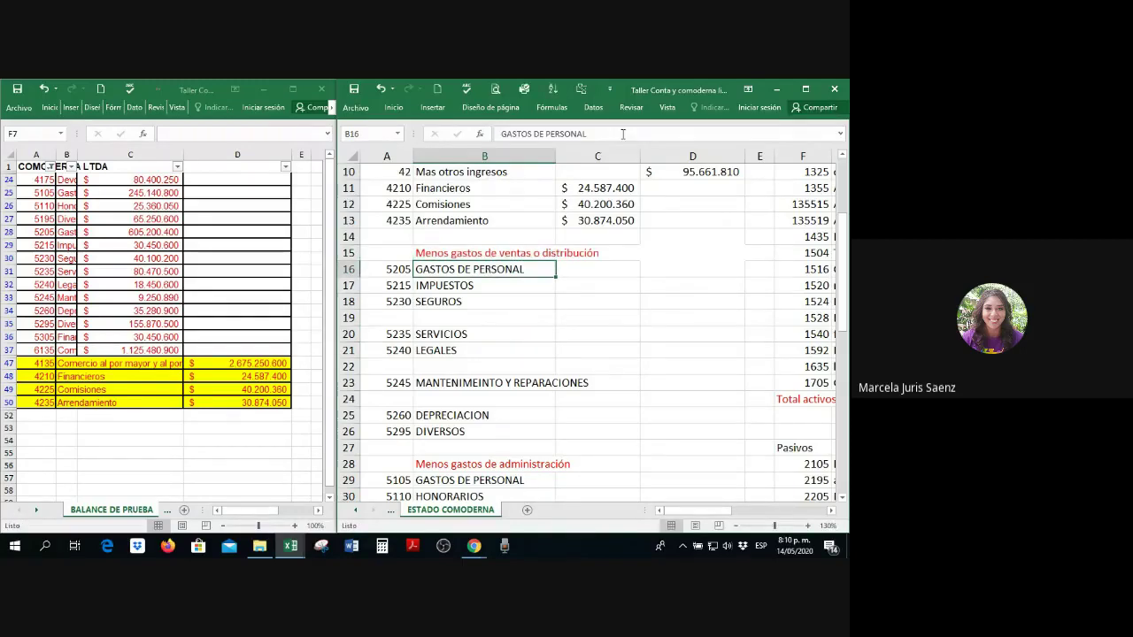
Step: Widen columns B and C of the income statement
scroll(626, 159, up, 1)
scroll(626, 158, up, 3)
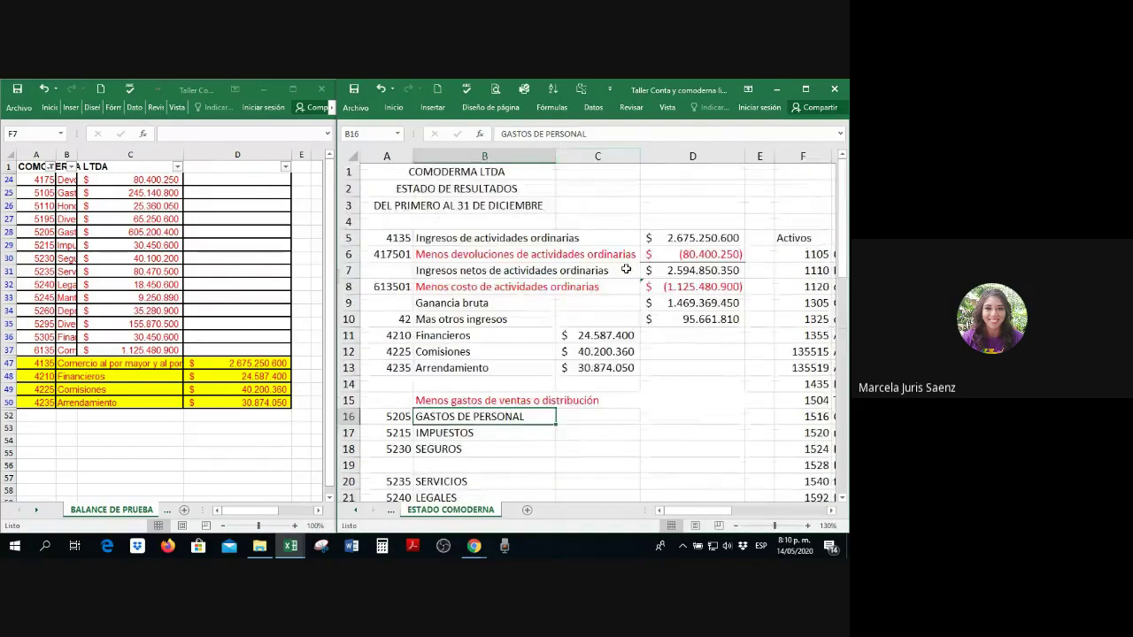
drag(670, 153, 673, 152)
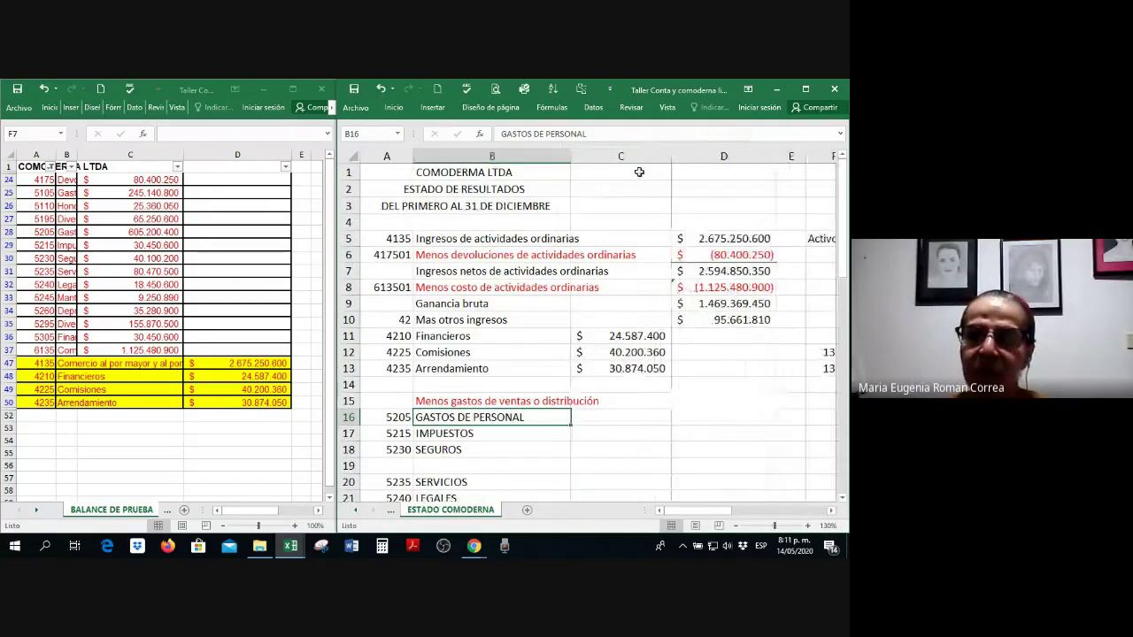
drag(571, 155, 588, 155)
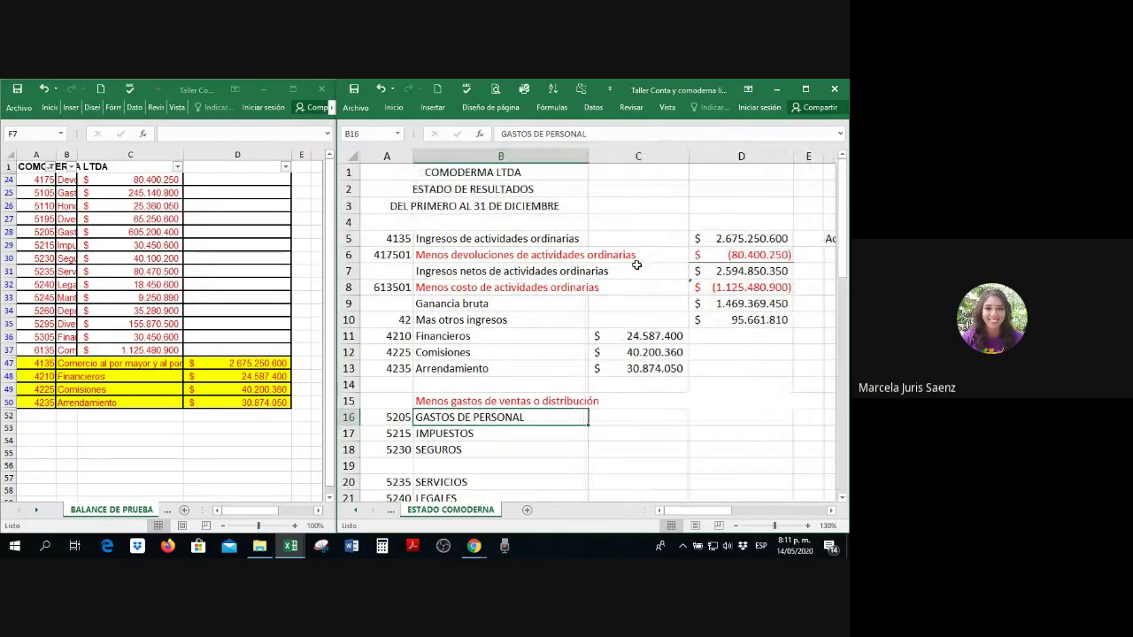
click(746, 240)
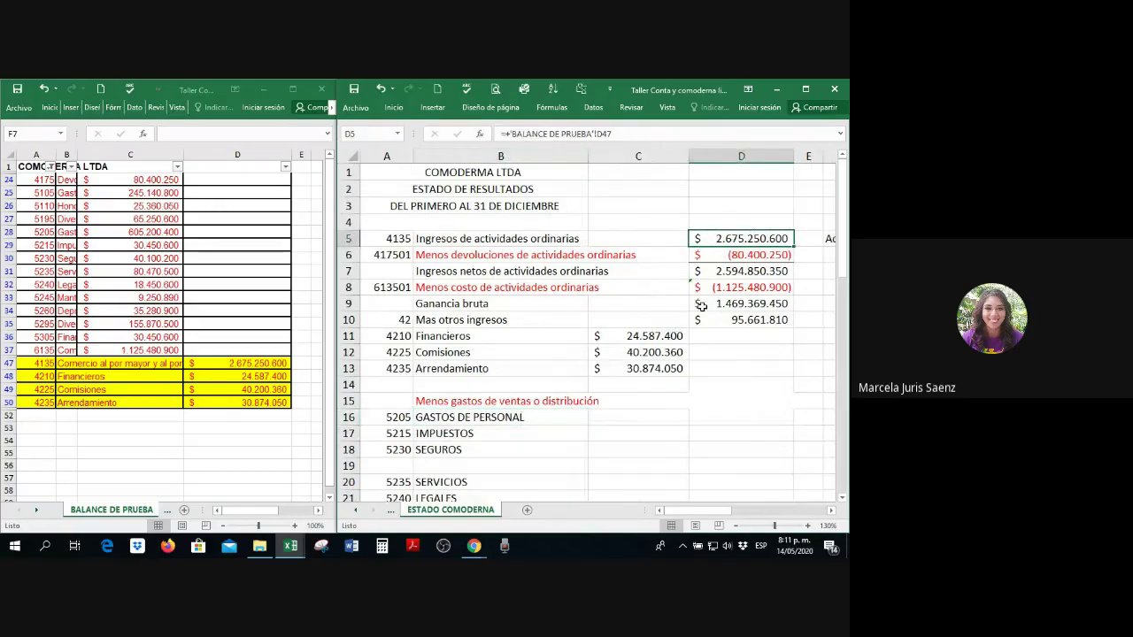
Step: Clear the trial balance's account code filter and filter the account name column by red font color instead
scroll(700, 304, down, 1)
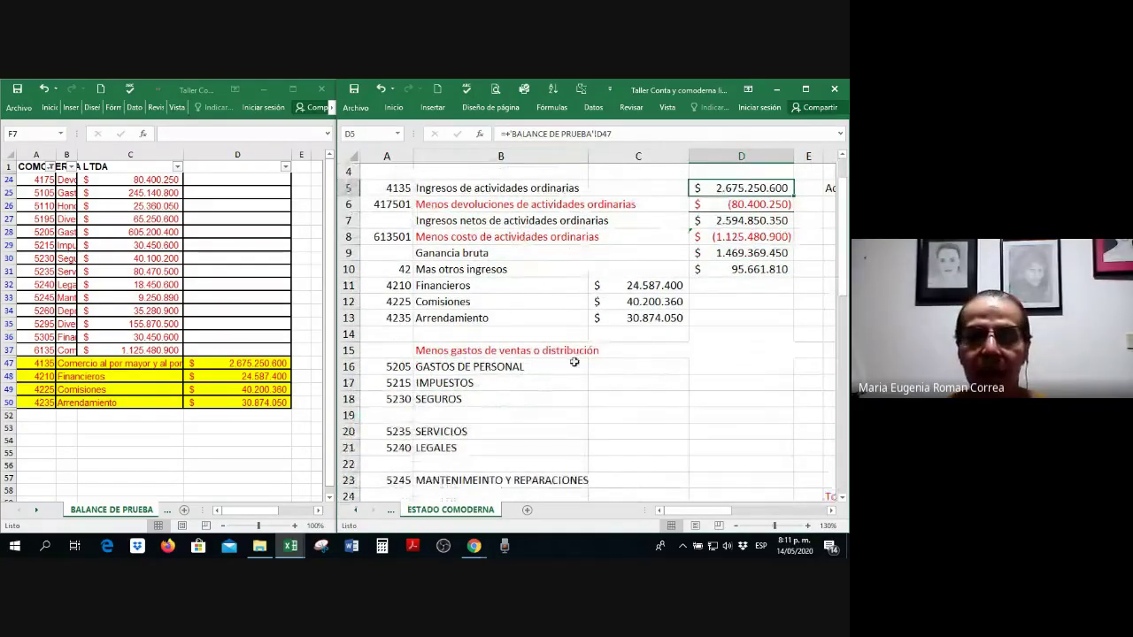
click(510, 350)
click(236, 369)
scroll(191, 315, down, 1)
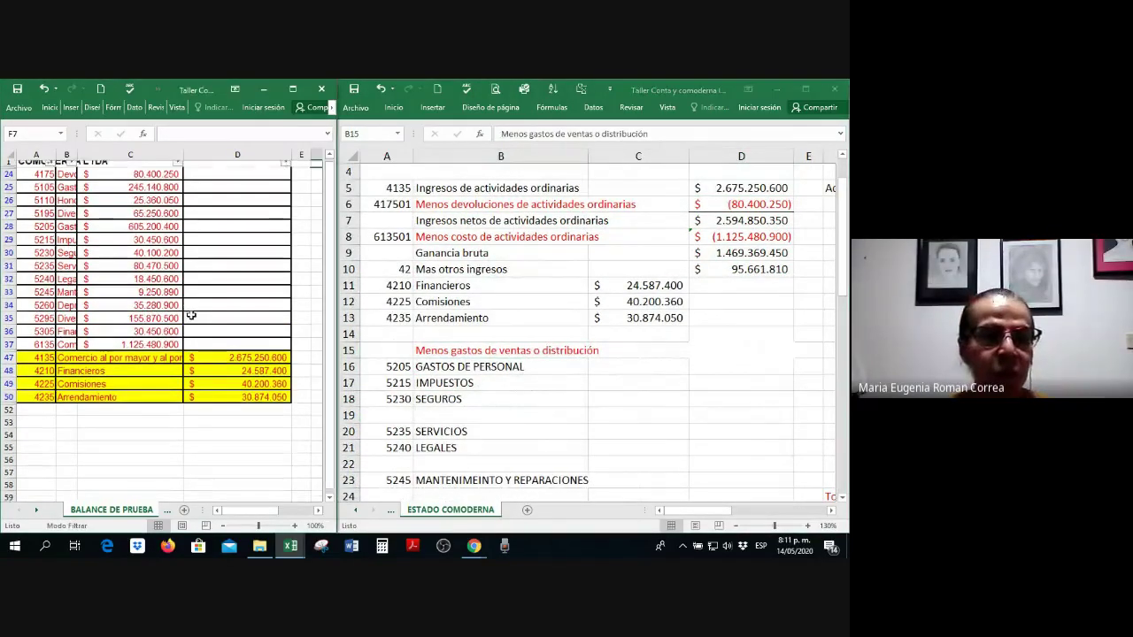
scroll(191, 315, up, 1)
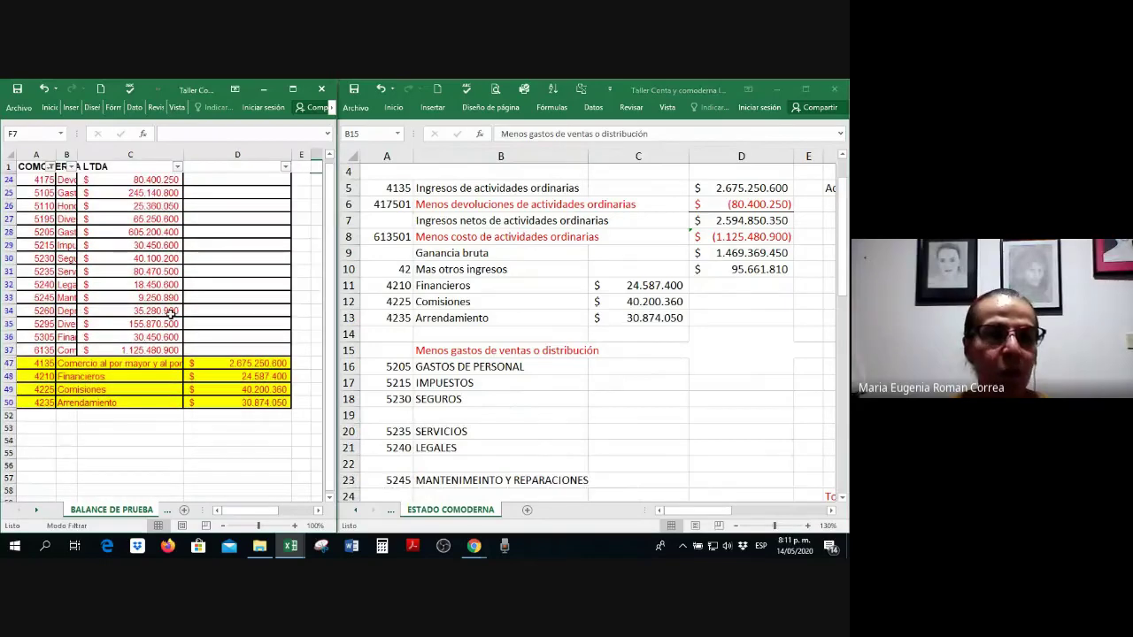
click(50, 166)
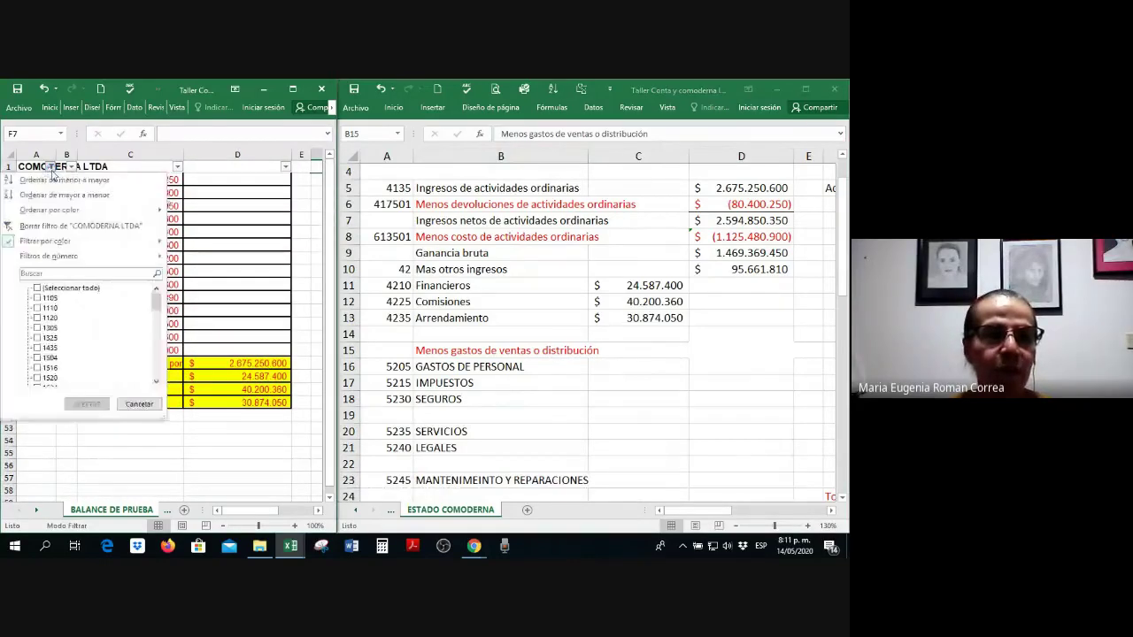
click(55, 226)
click(71, 166)
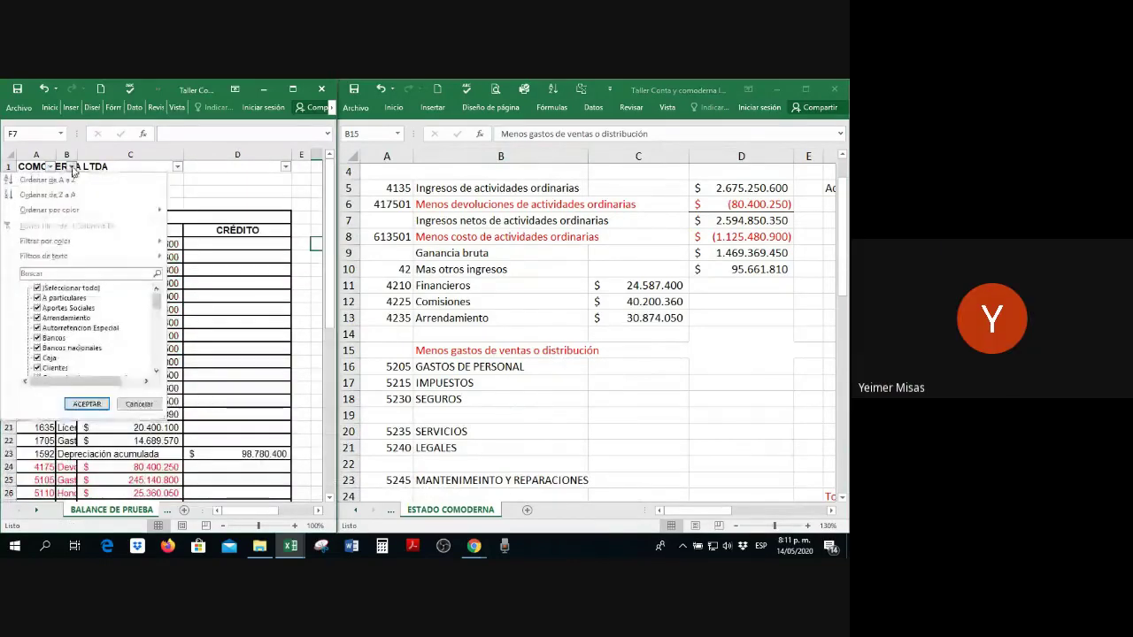
mouse_move(76, 244)
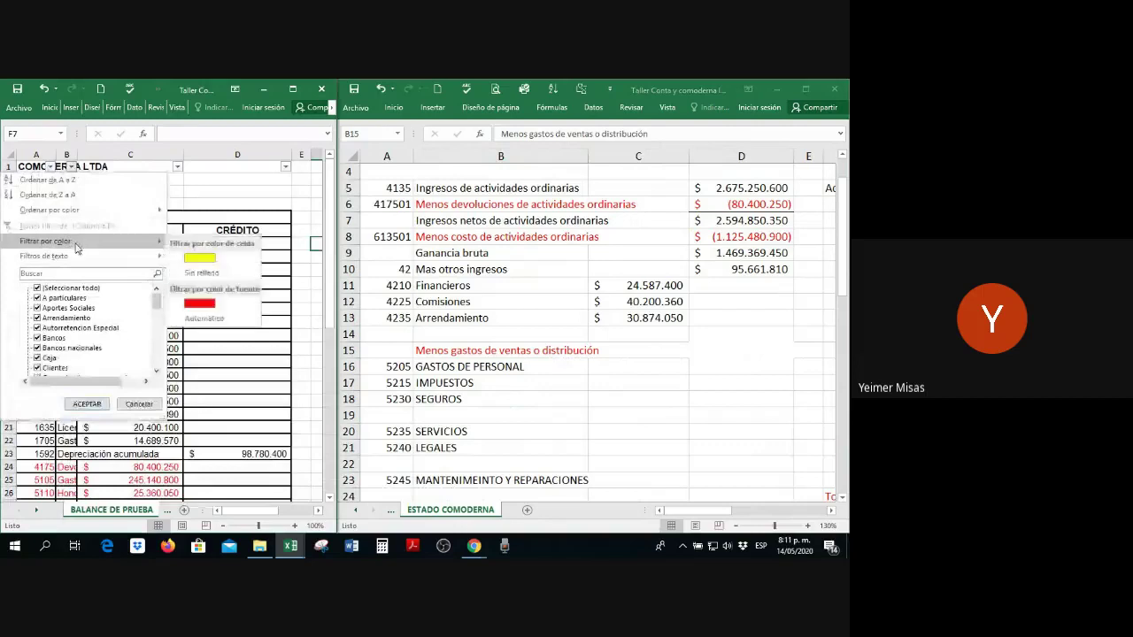
click(202, 303)
Step: Filter the trial balance's account code column with the search value 52
click(50, 166)
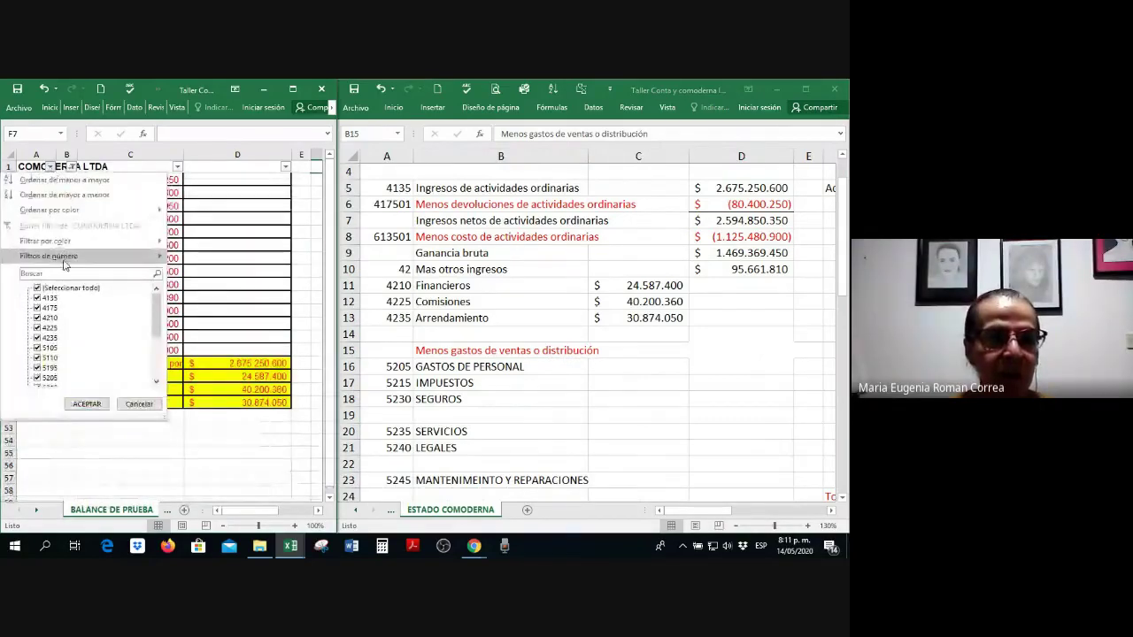
click(61, 272)
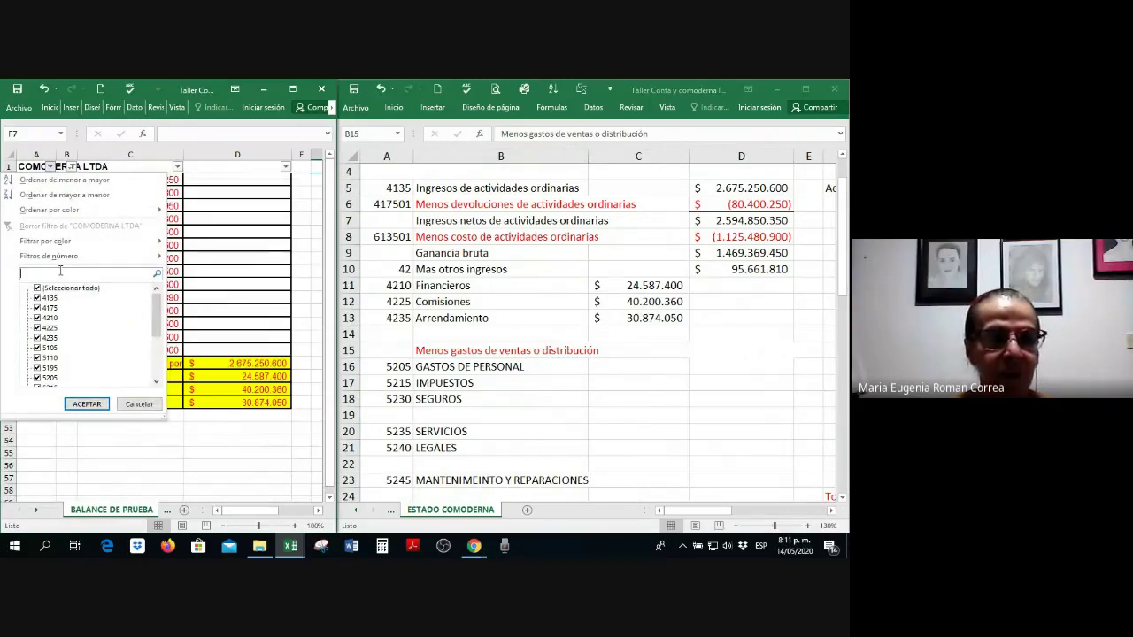
text(52)
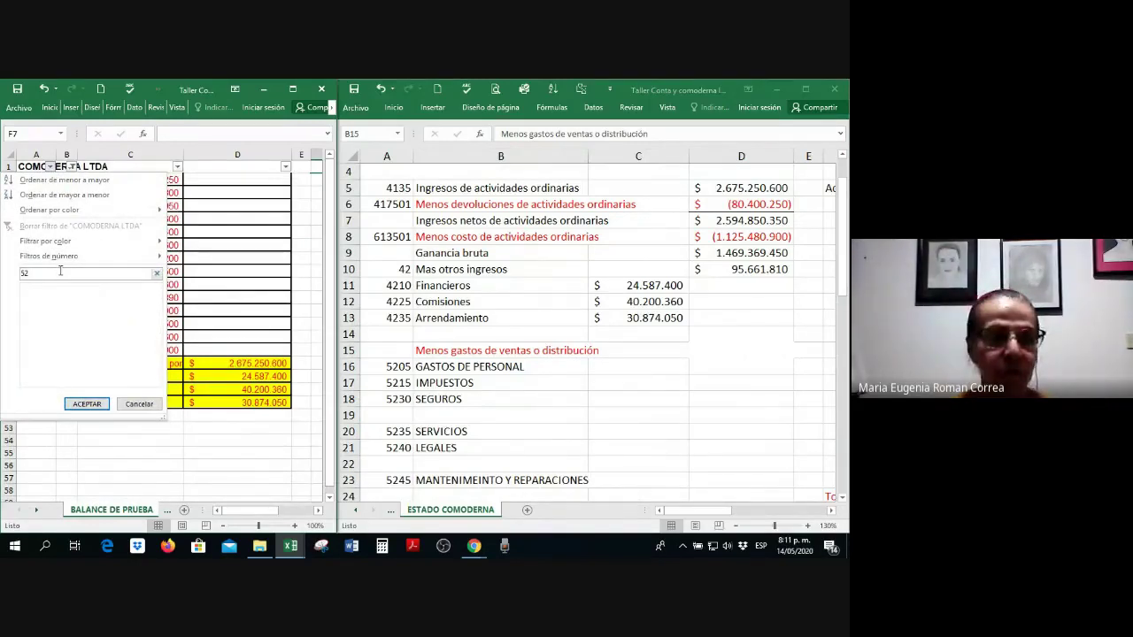
key(Return)
click(147, 381)
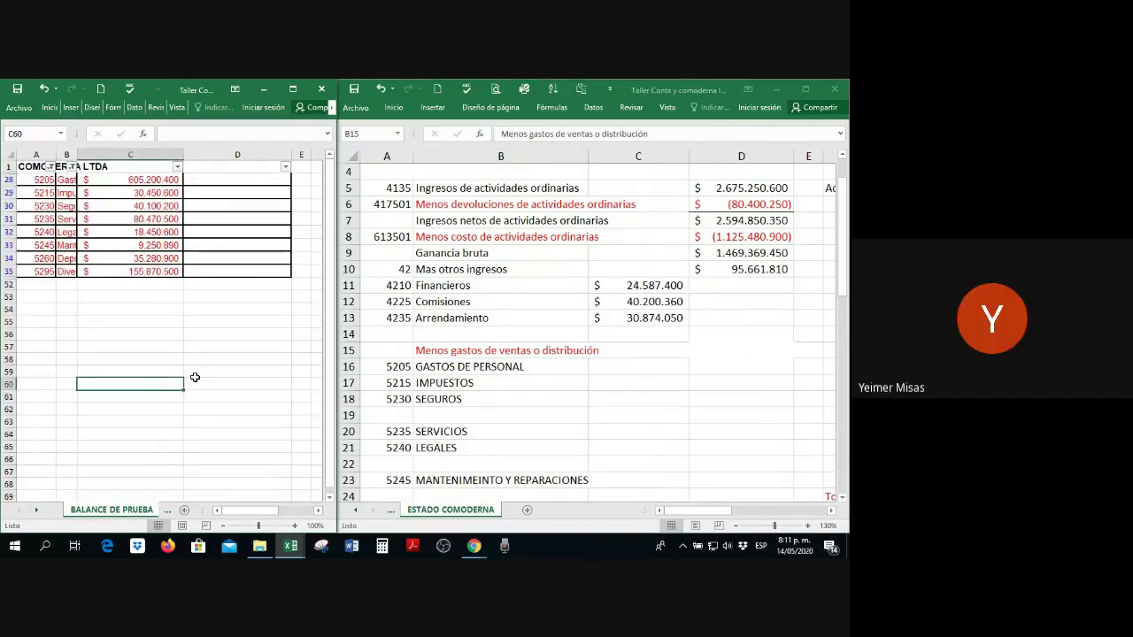
Step: Move the selling expense accounts 5235 through 5295 up into rows 19 to 23, closing the blank rows between them
click(394, 336)
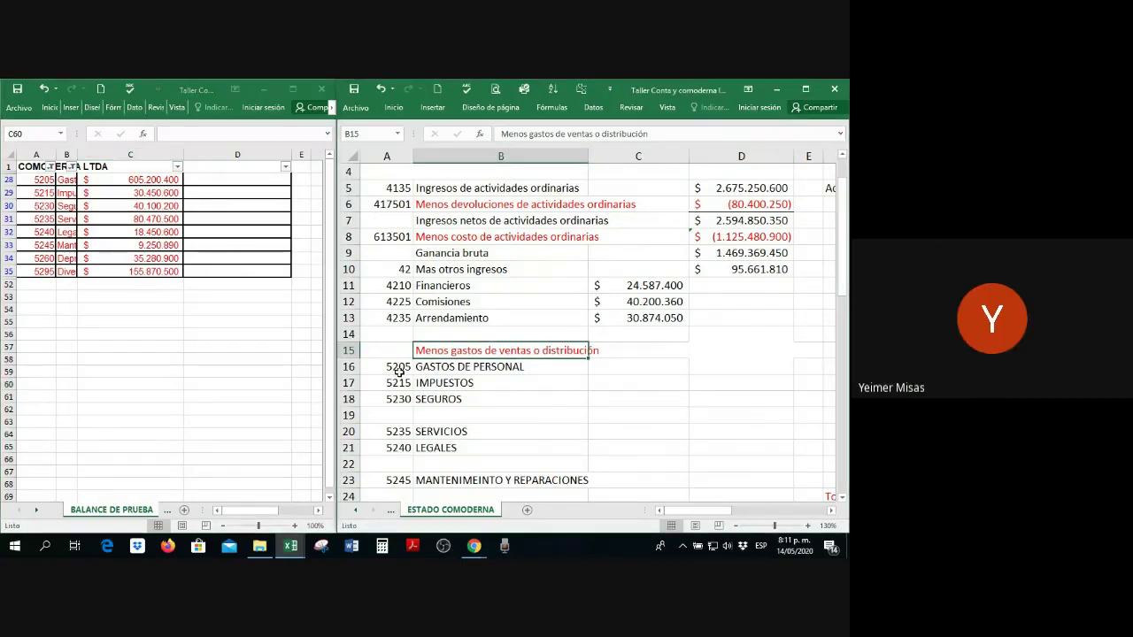
scroll(392, 367, down, 3)
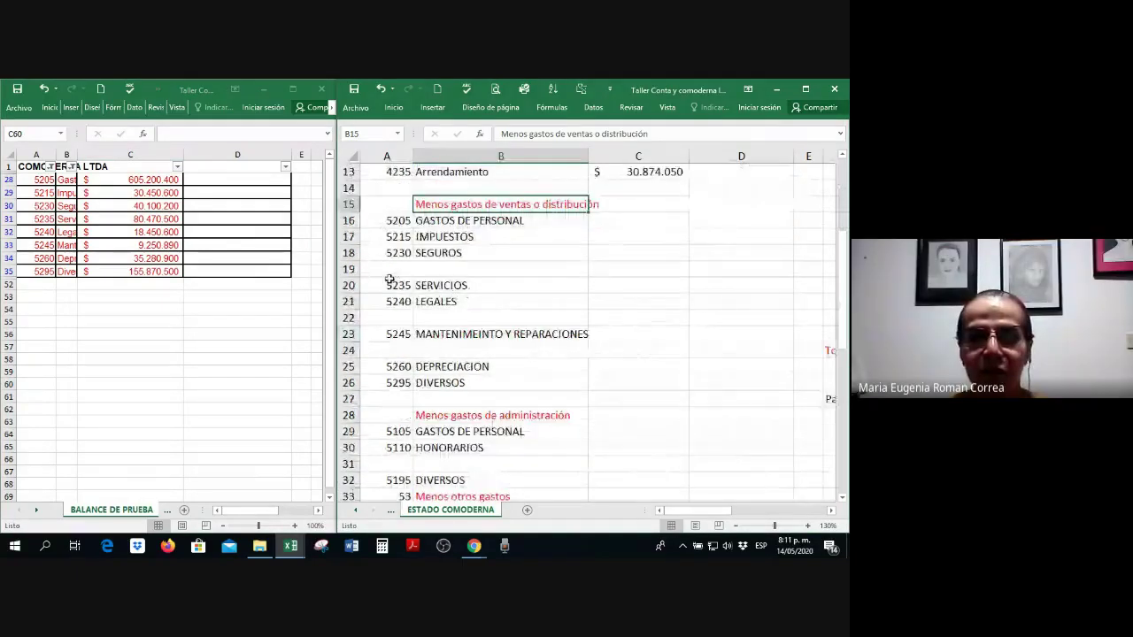
drag(388, 285, 497, 265)
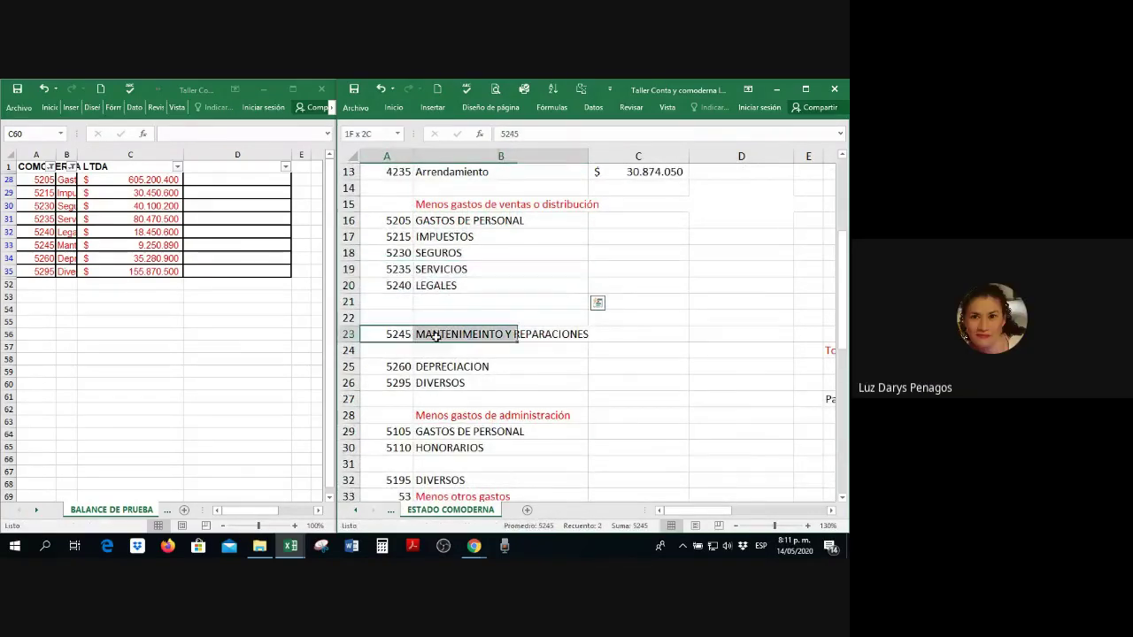
drag(398, 334, 455, 303)
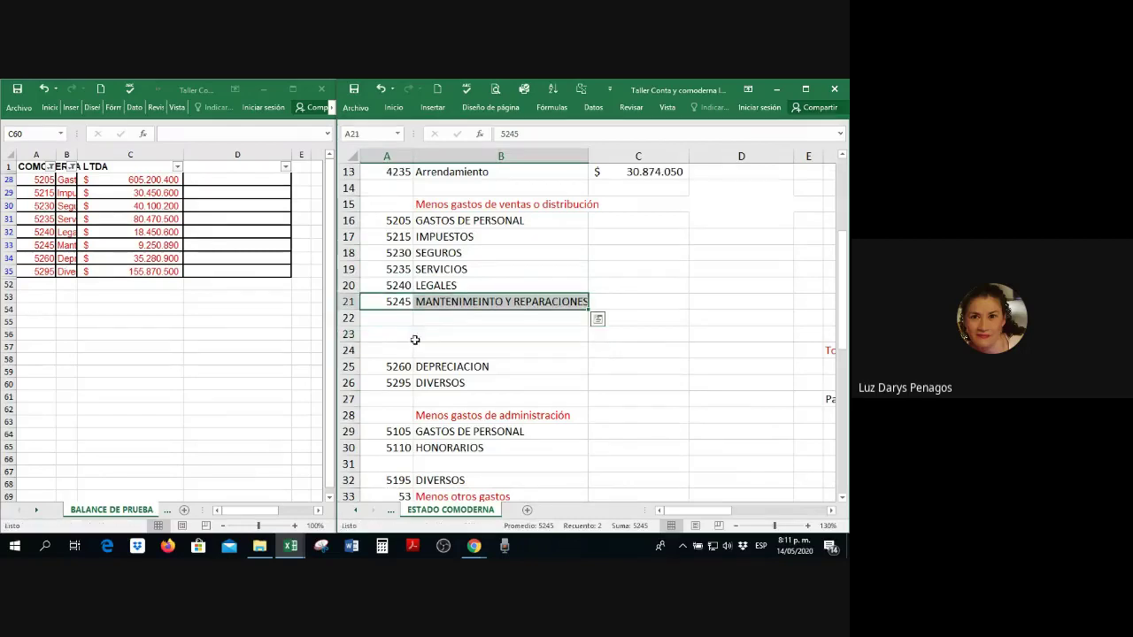
drag(392, 367, 469, 327)
Step: Link GASTOS DE PERSONAL in C16 to the debit amount of account 5205 in the trial balance
scroll(501, 358, up, 1)
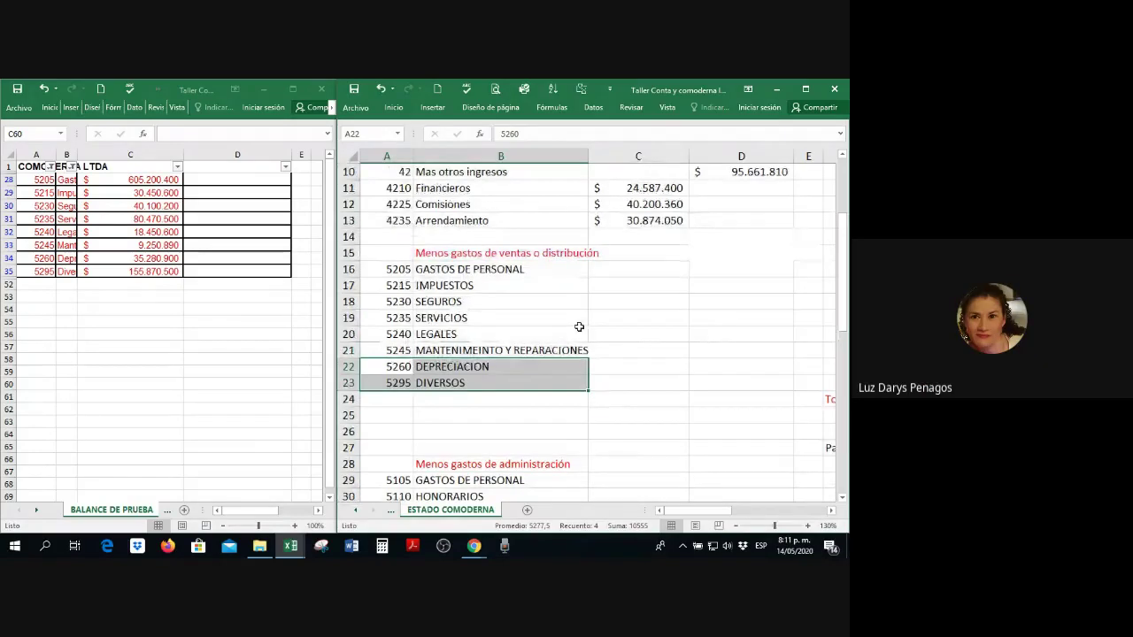
scroll(636, 321, up, 1)
click(637, 320)
text(+)
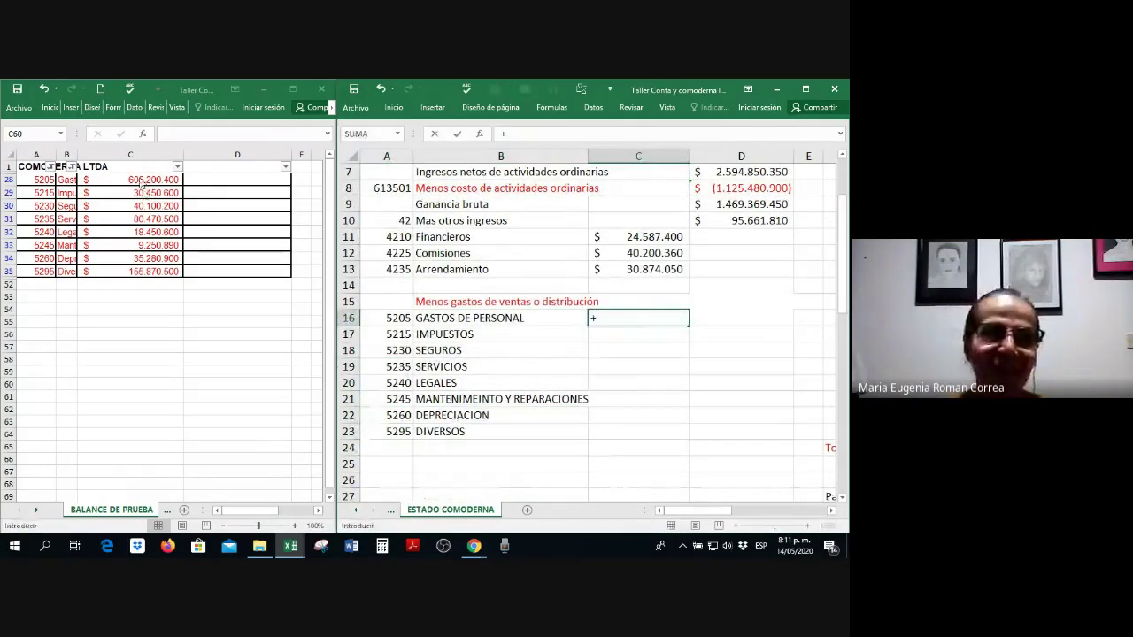
click(139, 176)
key(Return)
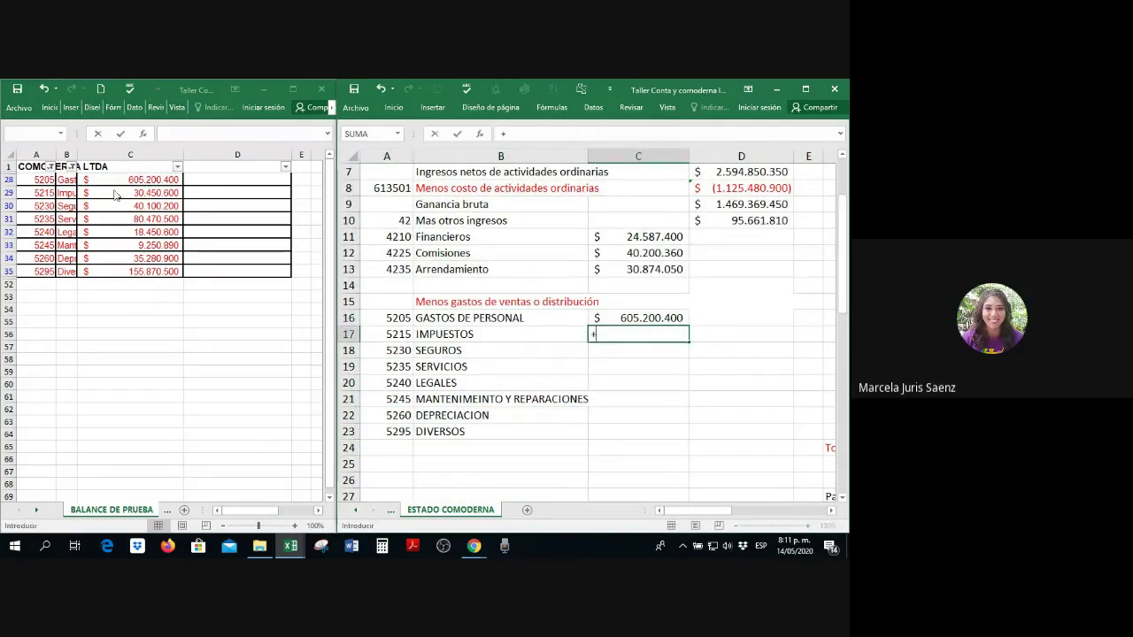
Step: Link C17, C18 and C19 to the debit amounts of accounts 5215, 5230 and 5235 in the trial balance
text(+)
click(117, 193)
key(Return)
text(+)
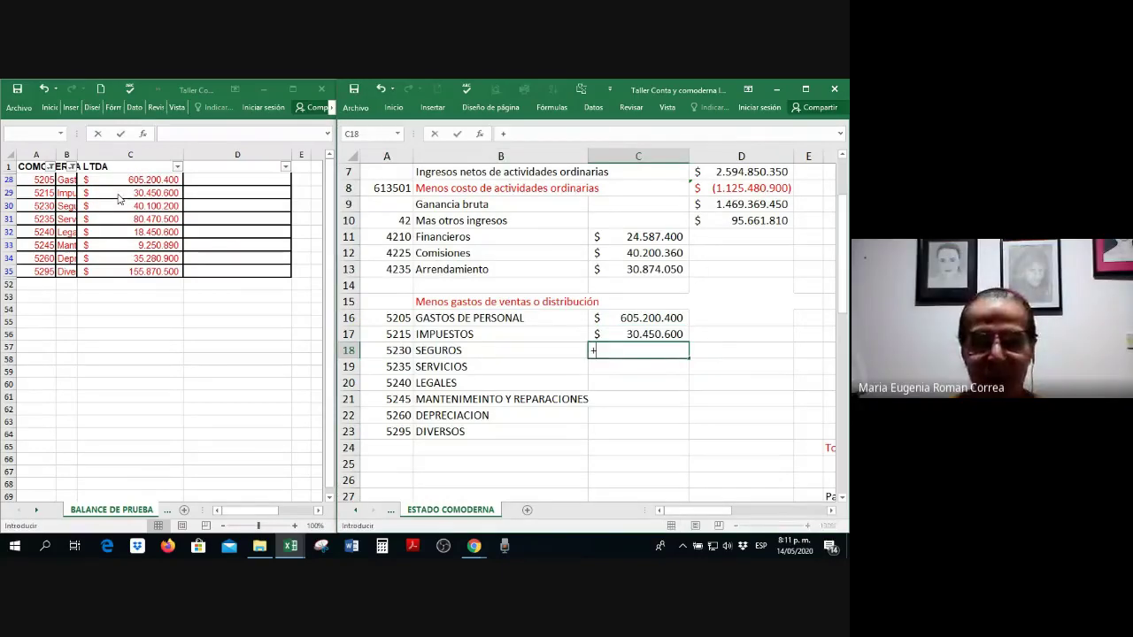
click(122, 206)
key(Return)
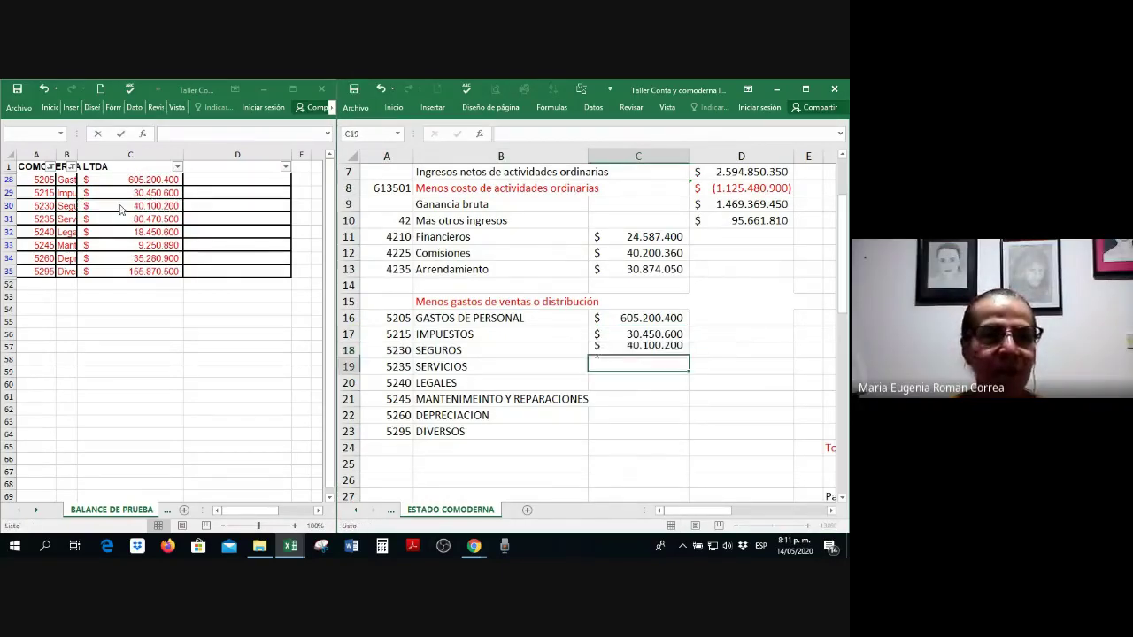
text(+)
click(121, 219)
key(Return)
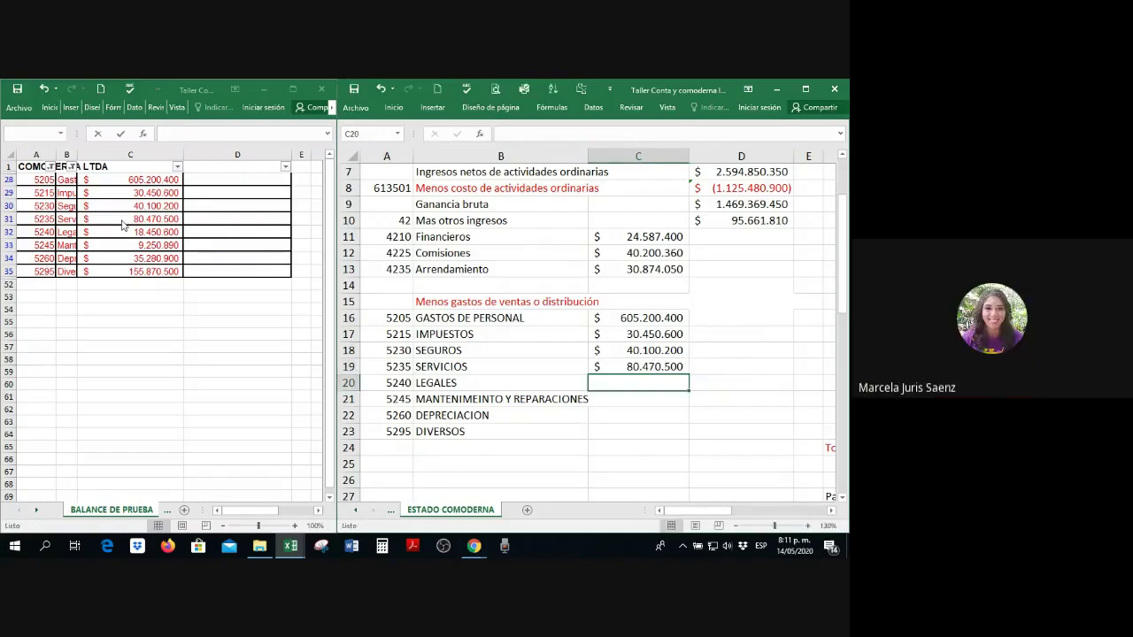
Step: Link LEGALES in C20 to the debit amount of account 5240 in the trial balance
text(+)
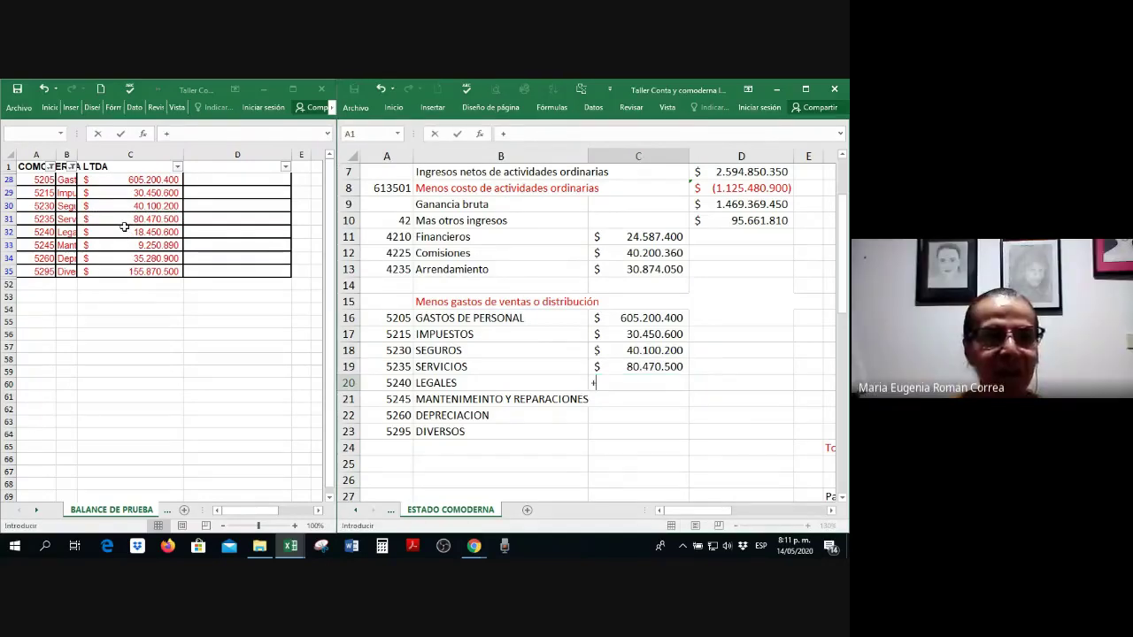
key(Return)
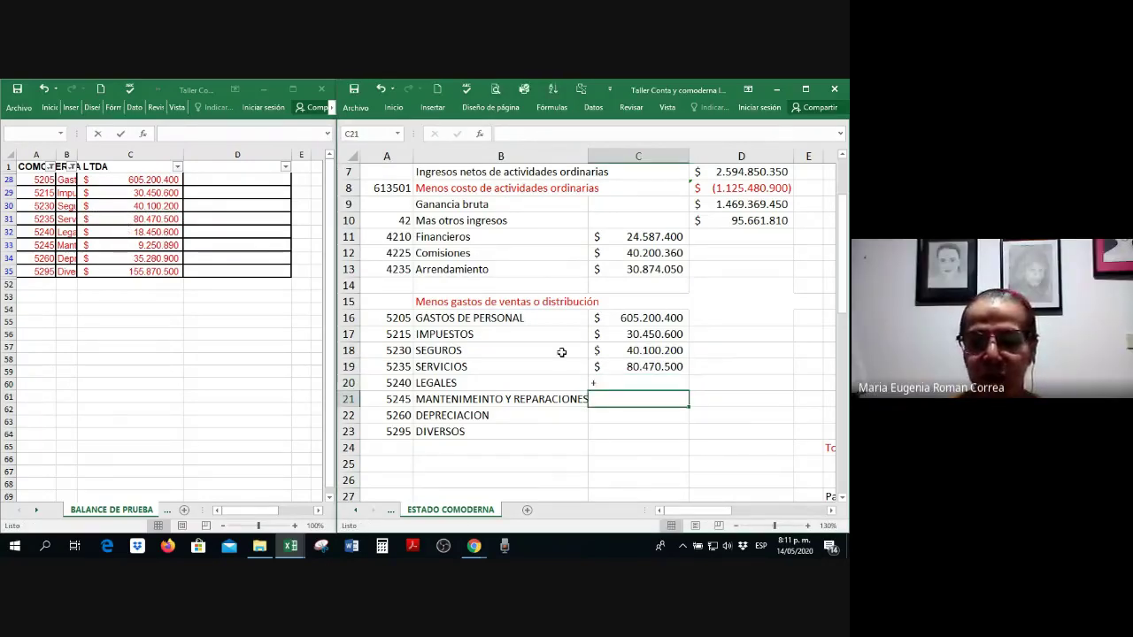
double_click(622, 385)
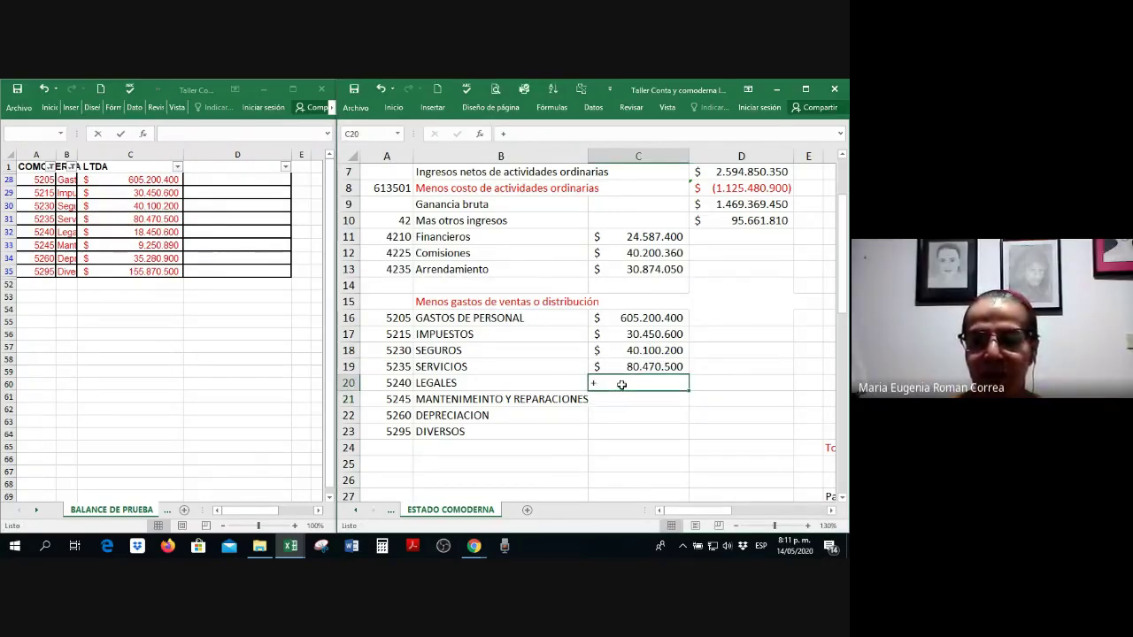
click(169, 231)
key(Return)
Step: Link C21, C22 and C23 to the debit amounts of accounts 5245, 5260 and 5295 in the trial balance
text(+)
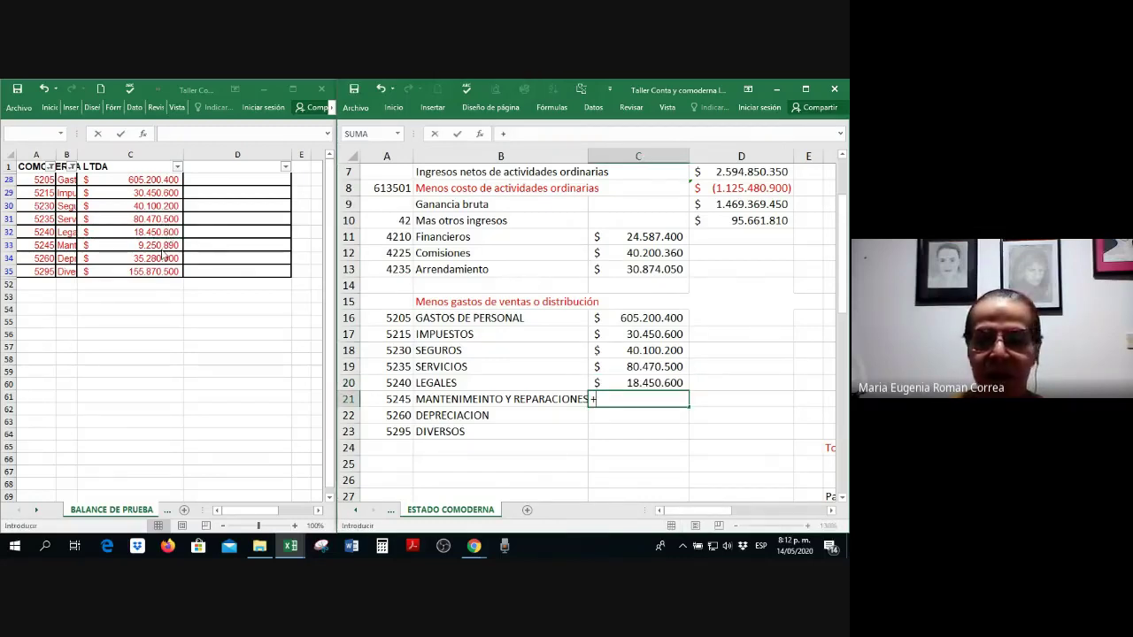
click(152, 250)
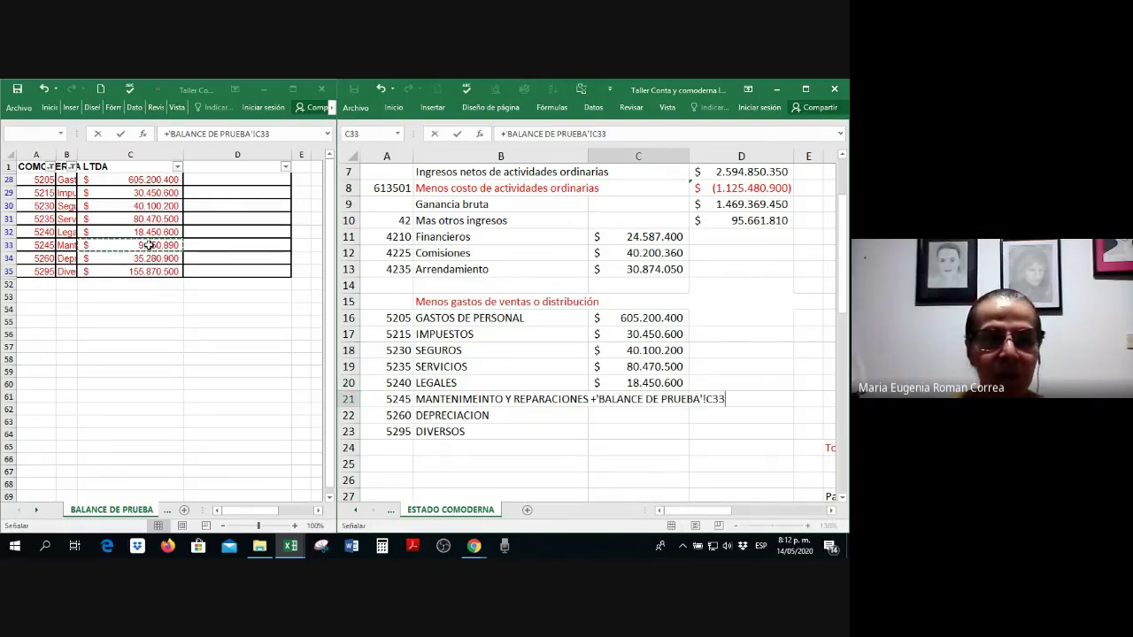
key(Return)
text(+)
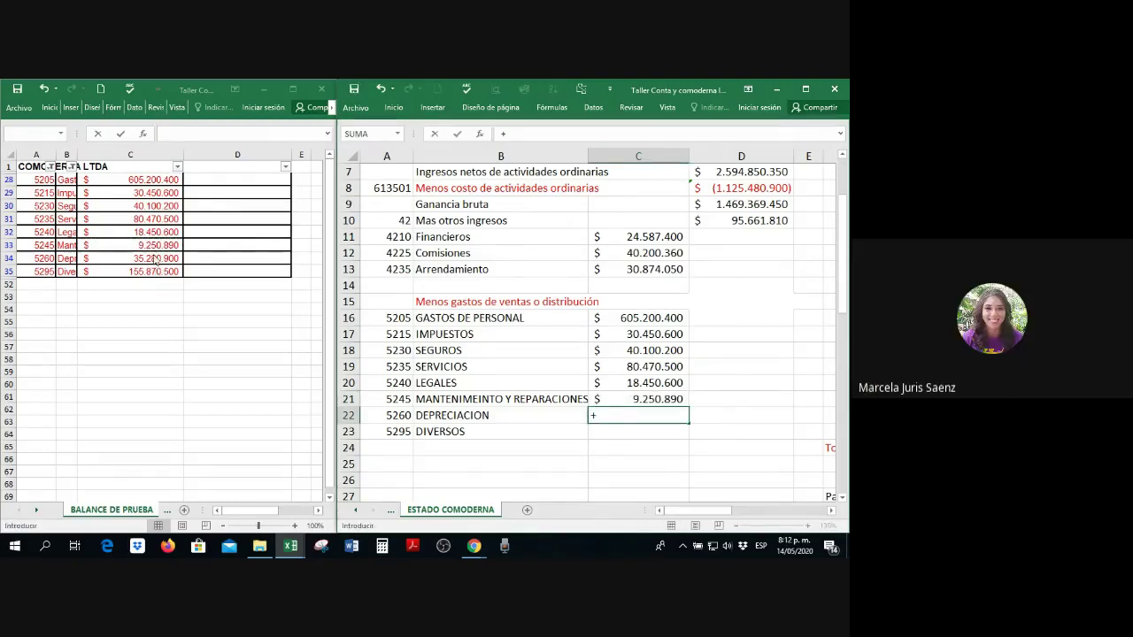
click(154, 256)
key(Return)
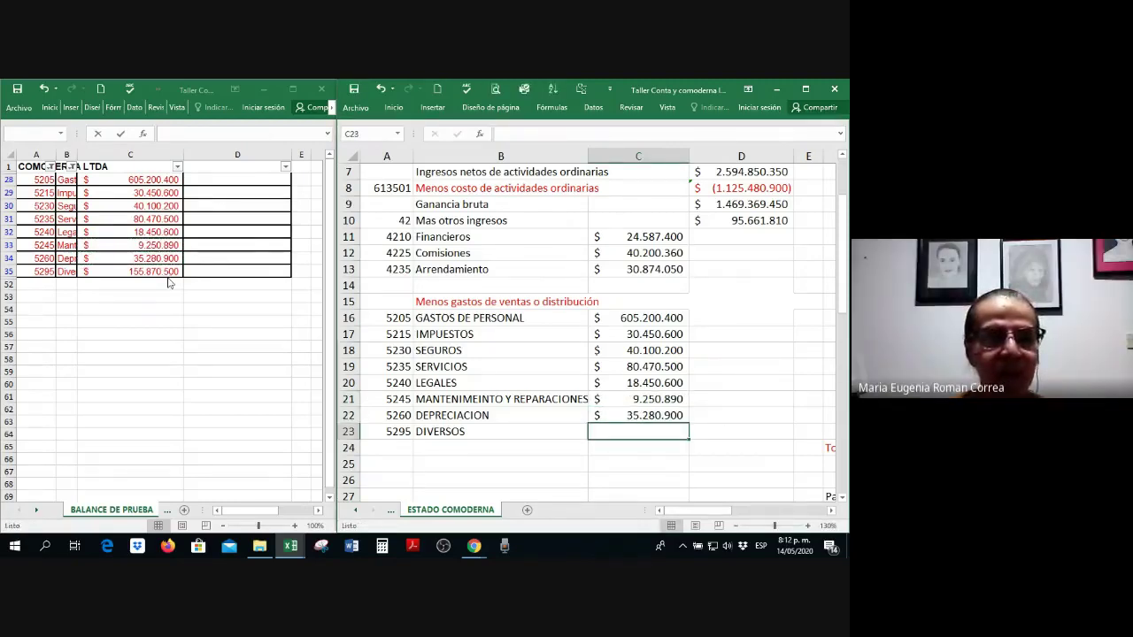
text(+)
click(161, 269)
key(Return)
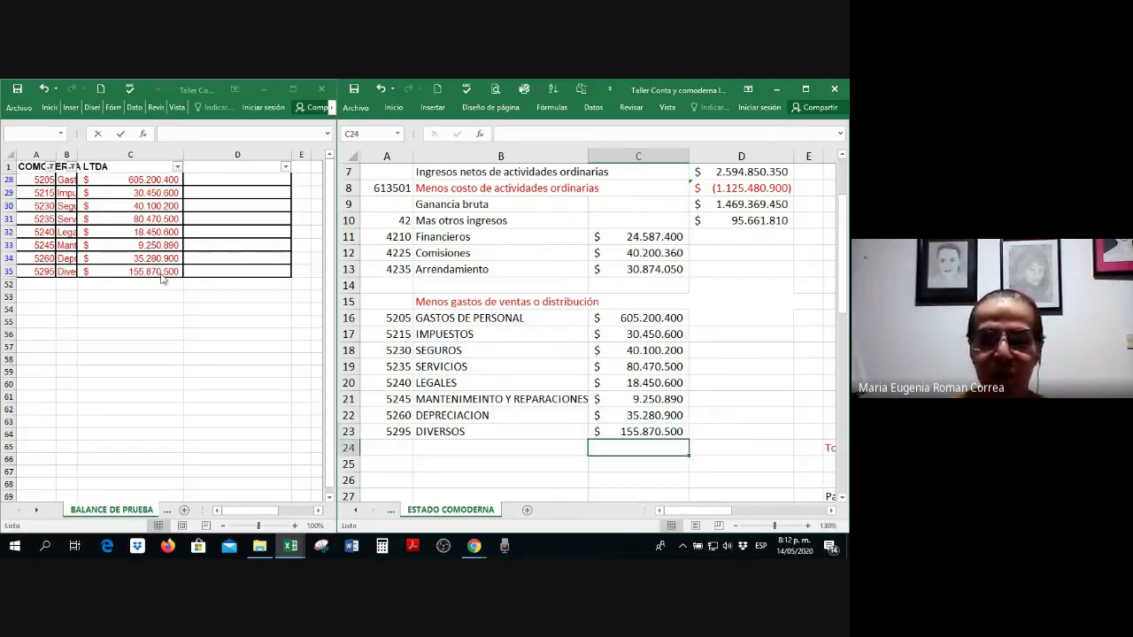
Step: Link A16 to account code 5205 in the trial balance and fill the formula across A16:B23 for the selling expense codes and names
click(387, 319)
text(+)
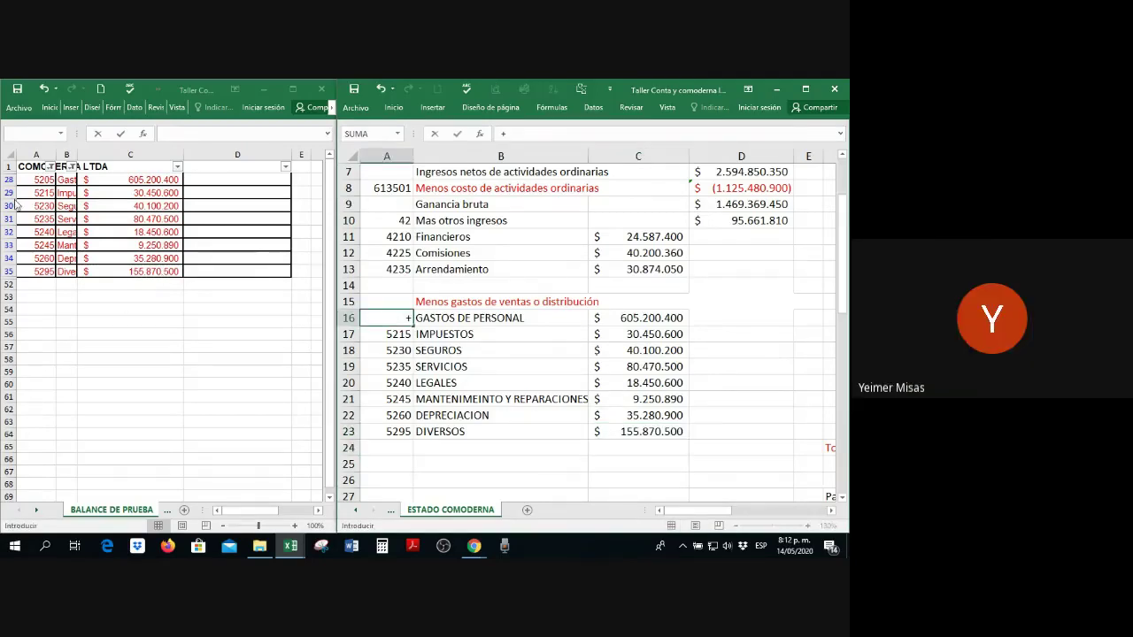
click(44, 180)
key(Return)
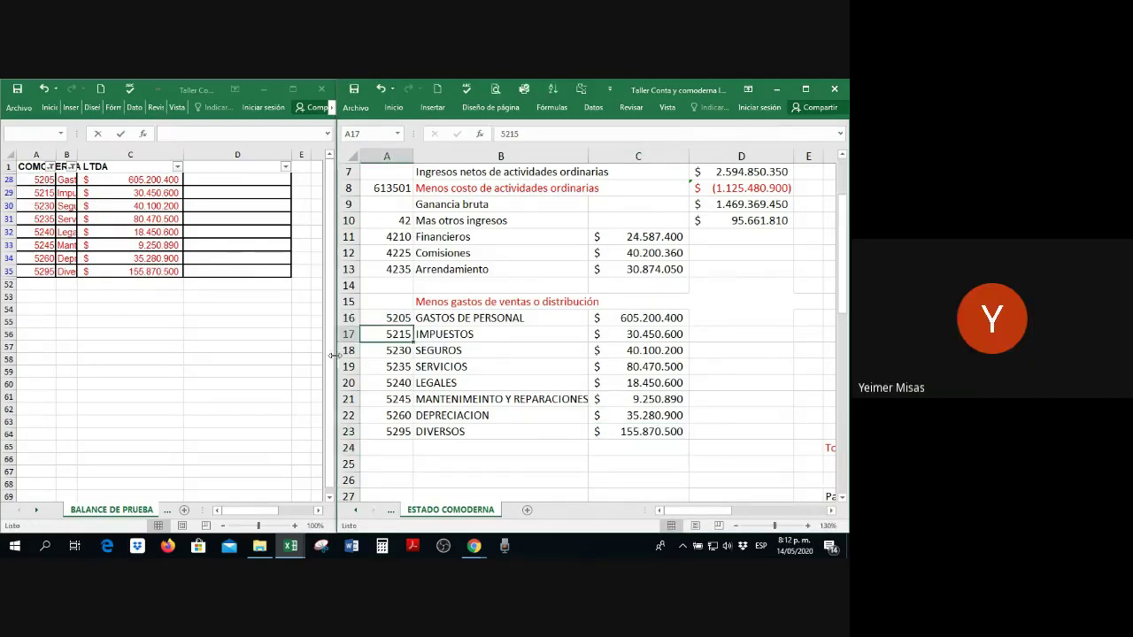
click(405, 322)
mouse_move(411, 326)
mouse_down()
mouse_move(413, 439)
mouse_move(552, 434)
mouse_move(542, 432)
mouse_up()
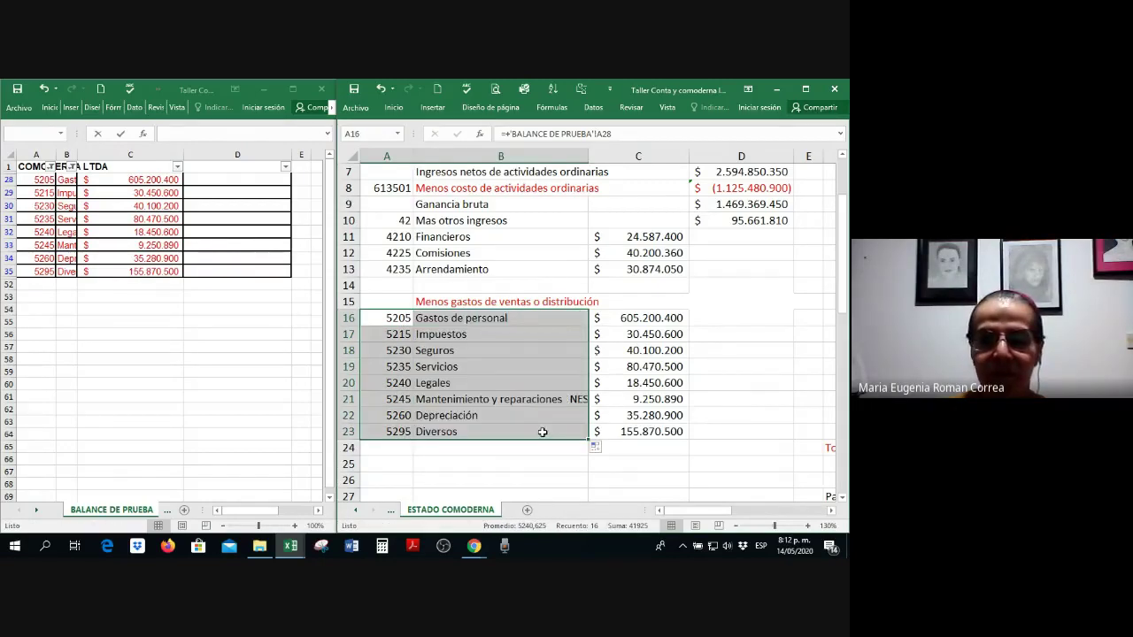
click(537, 418)
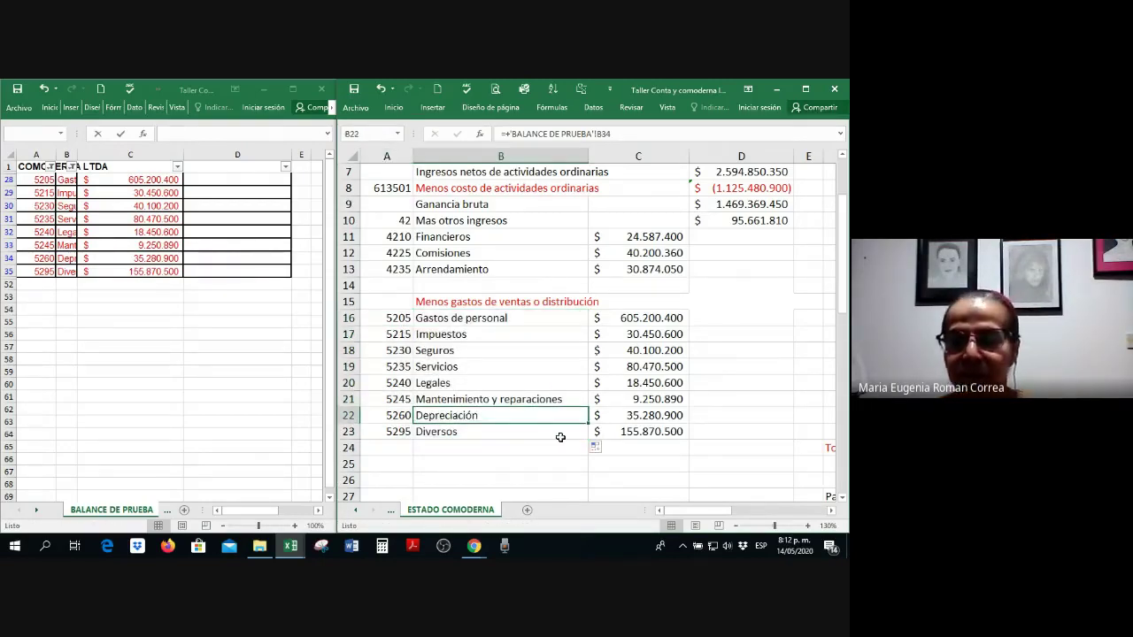
Step: Enter the negative total of the selling expenses in D15 as =-SUMA(C16:C23)
click(701, 304)
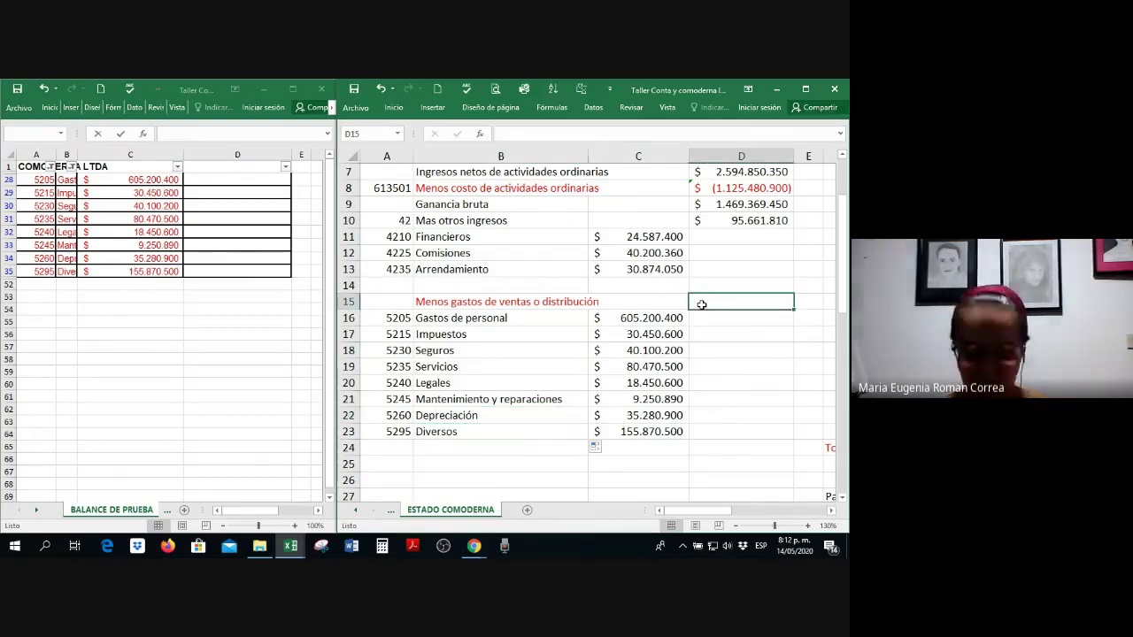
text(=suma)
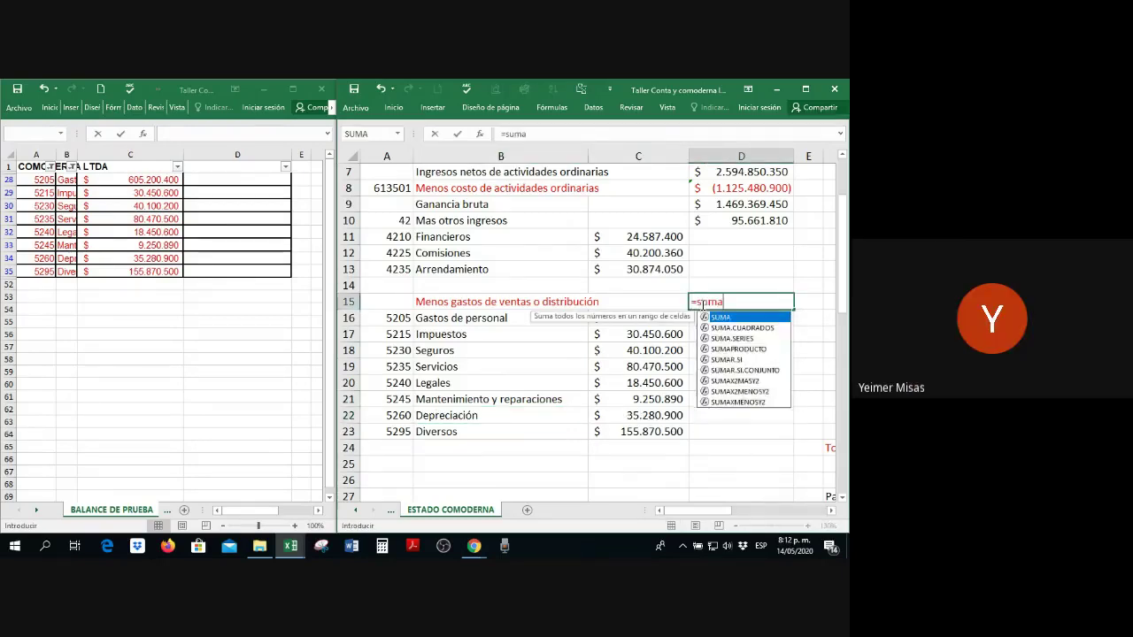
key(BackSpace)
key(BackSpace)
key(BackSpace)
key(BackSpace)
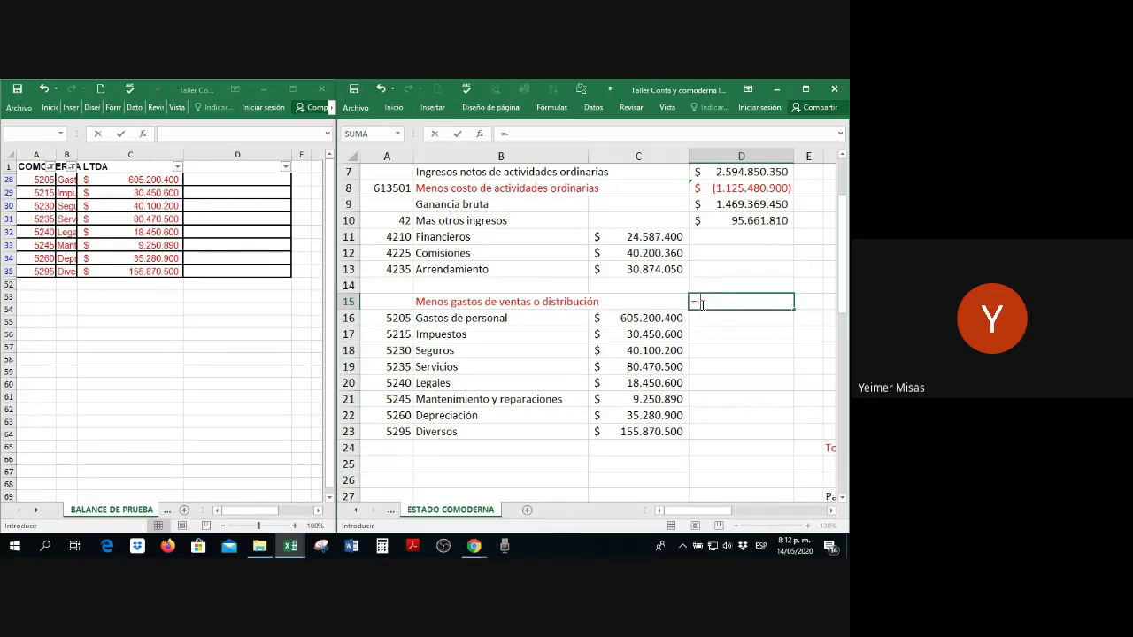
text(suma)
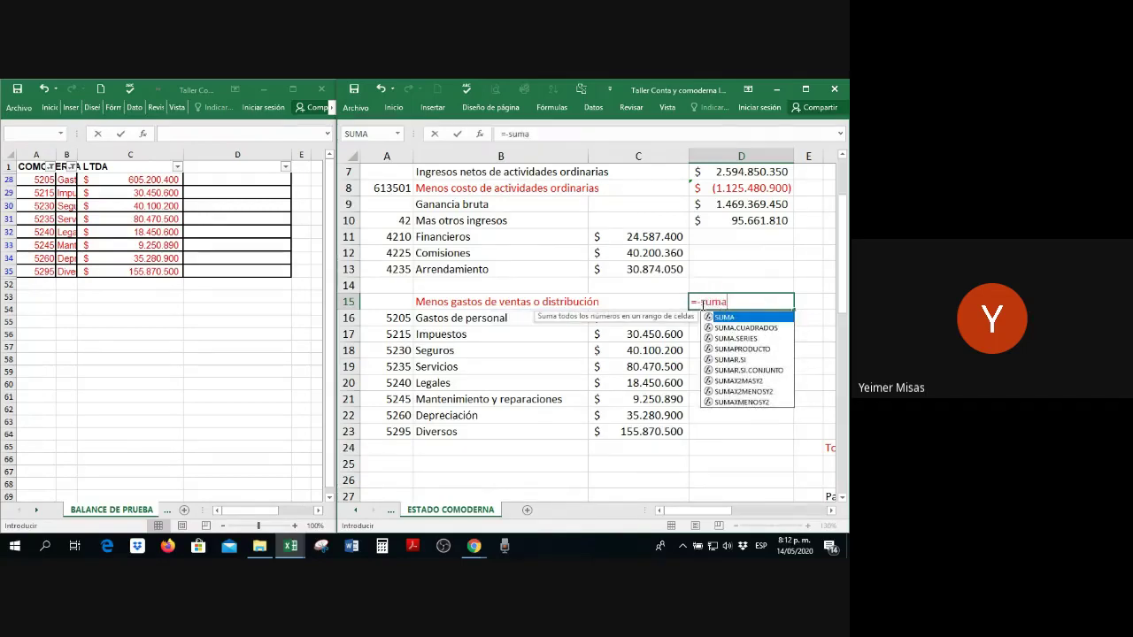
text(()
drag(657, 317, 648, 420)
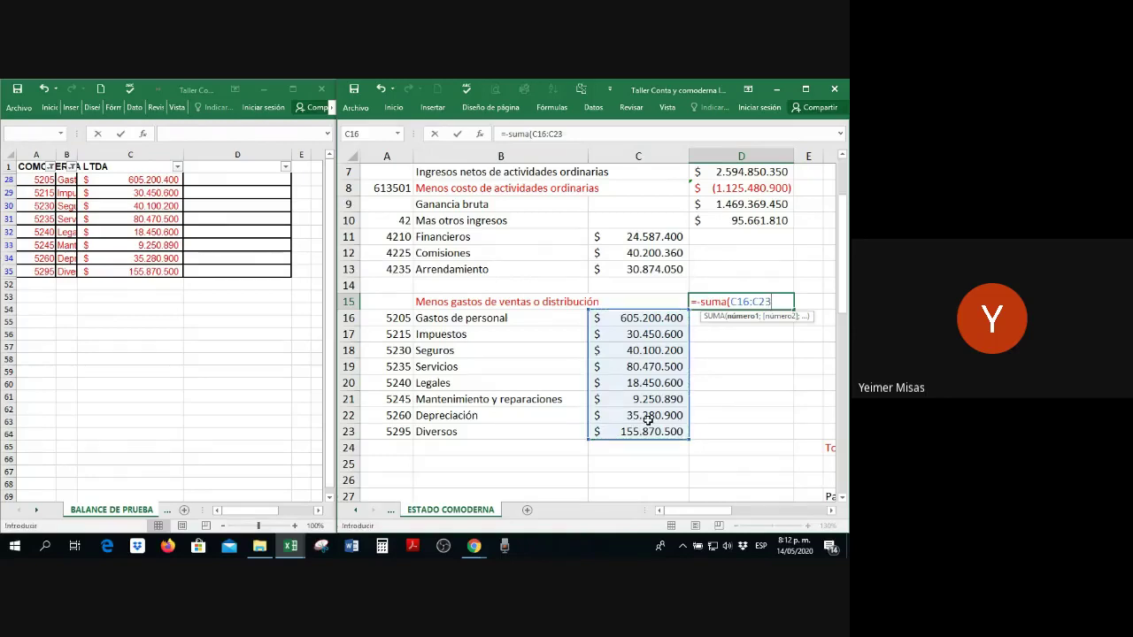
key(Return)
key(Up)
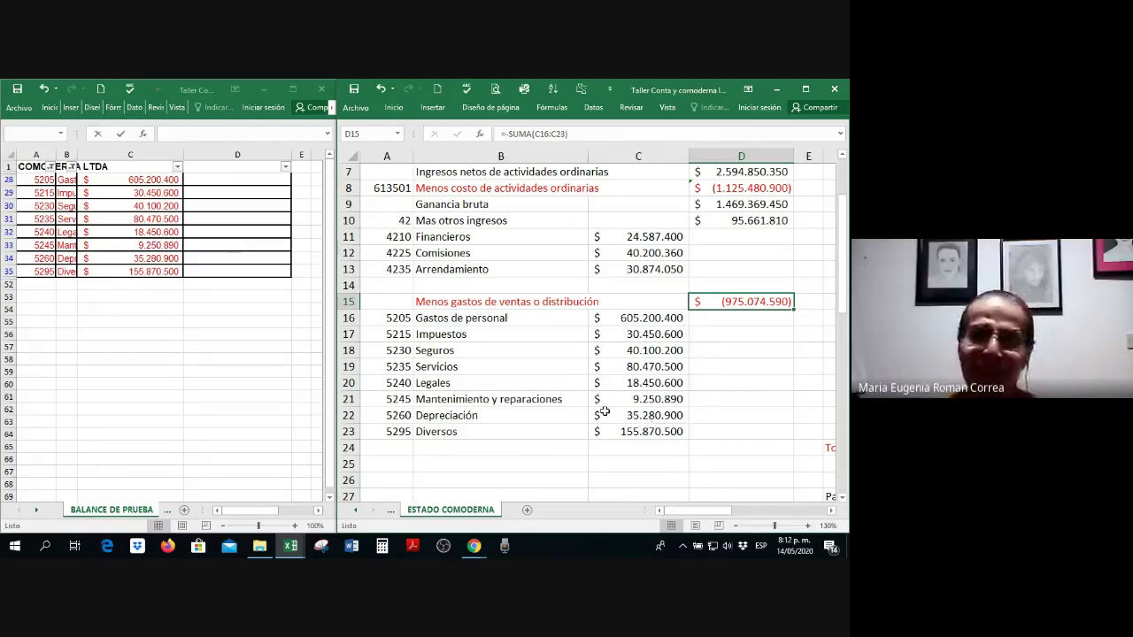
Step: Move the Menos gastos de administración block up to start at row 25, placing account 5195 DIVERSOS in row 28 directly below HONORARIOS
scroll(523, 334, down, 1)
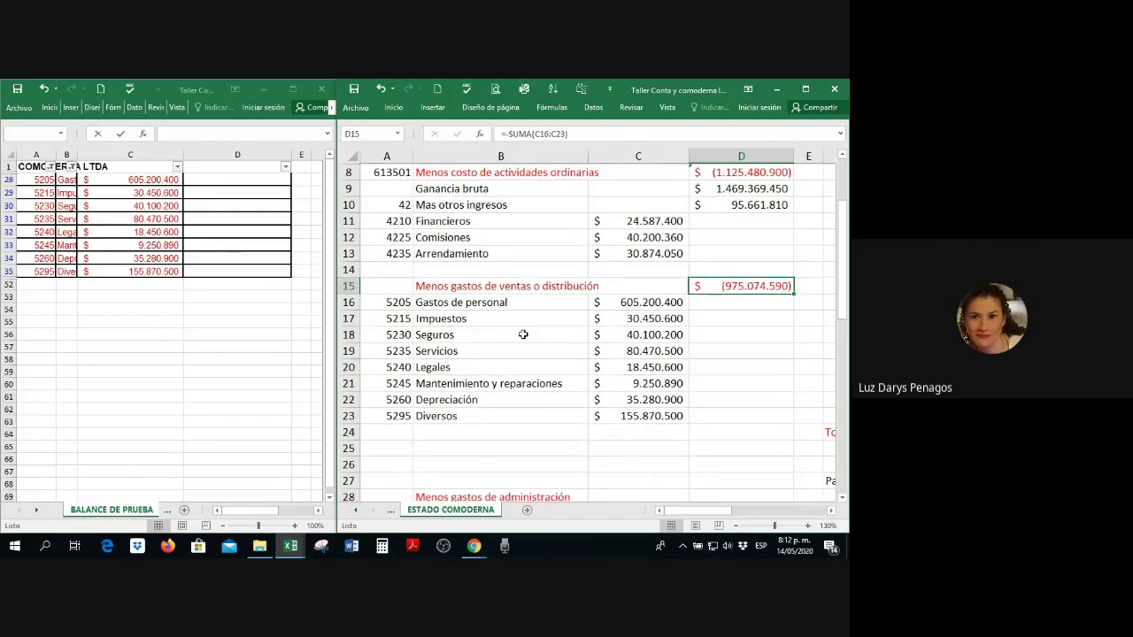
scroll(523, 335, down, 3)
drag(390, 366, 734, 422)
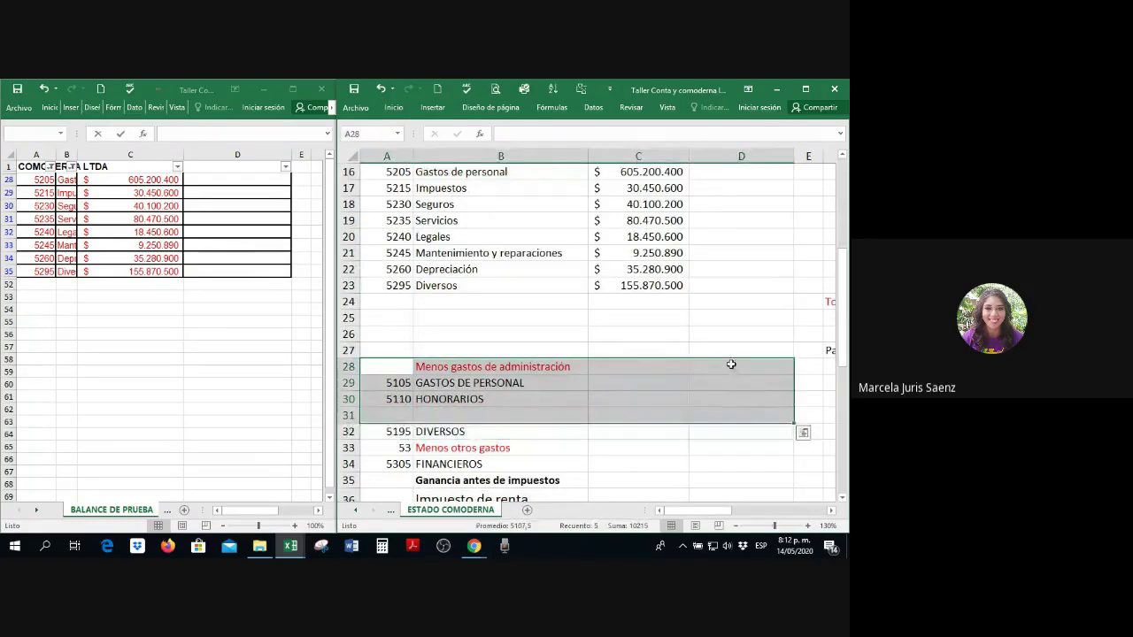
drag(409, 366, 731, 431)
drag(730, 362, 731, 320)
drag(405, 383, 493, 372)
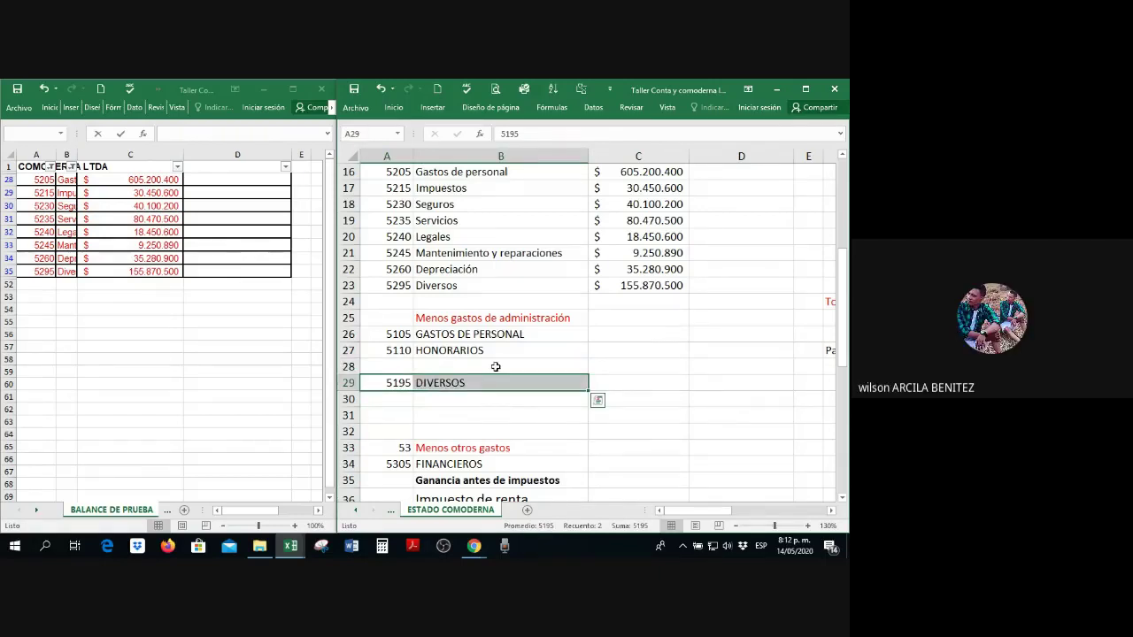
drag(501, 374, 504, 364)
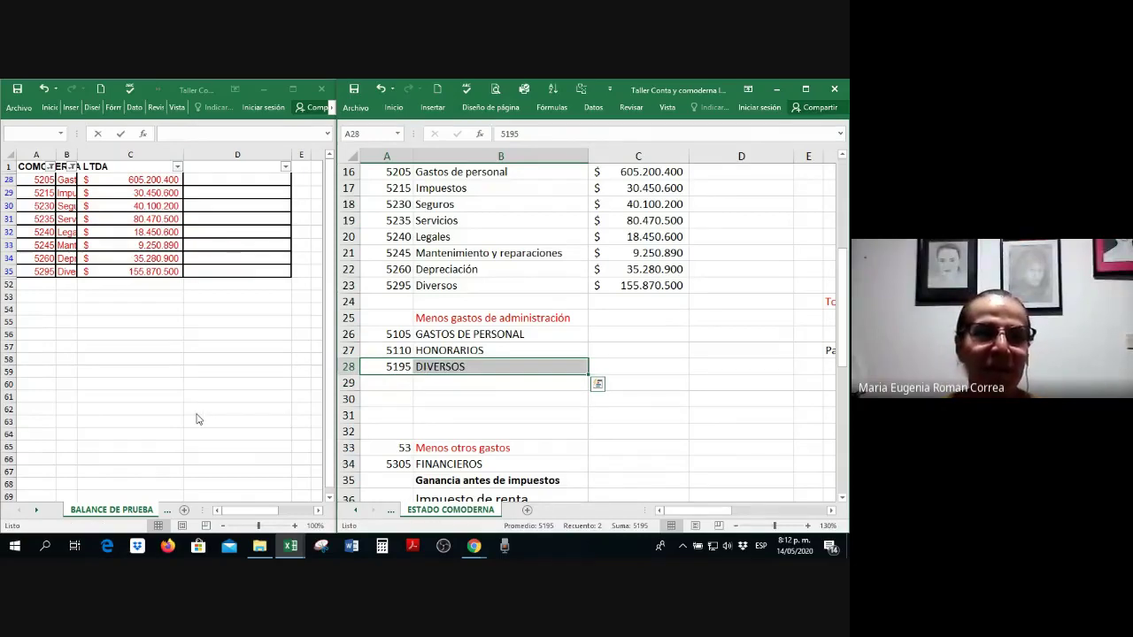
Step: Clear the trial balance's account code filter and filter that column with the search value 51
click(173, 386)
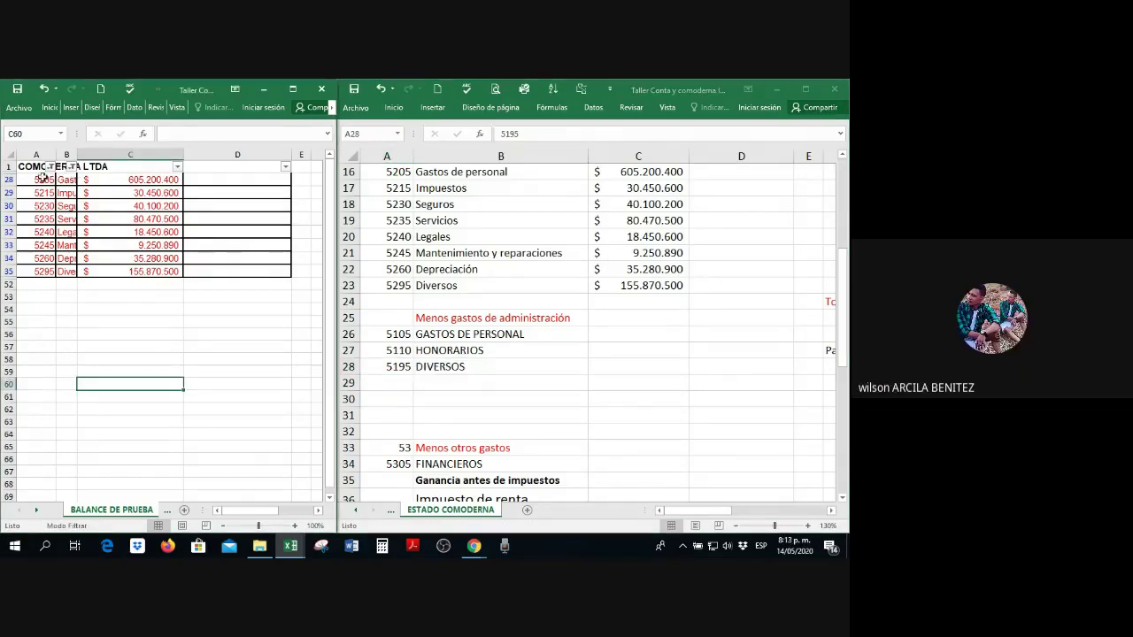
click(51, 167)
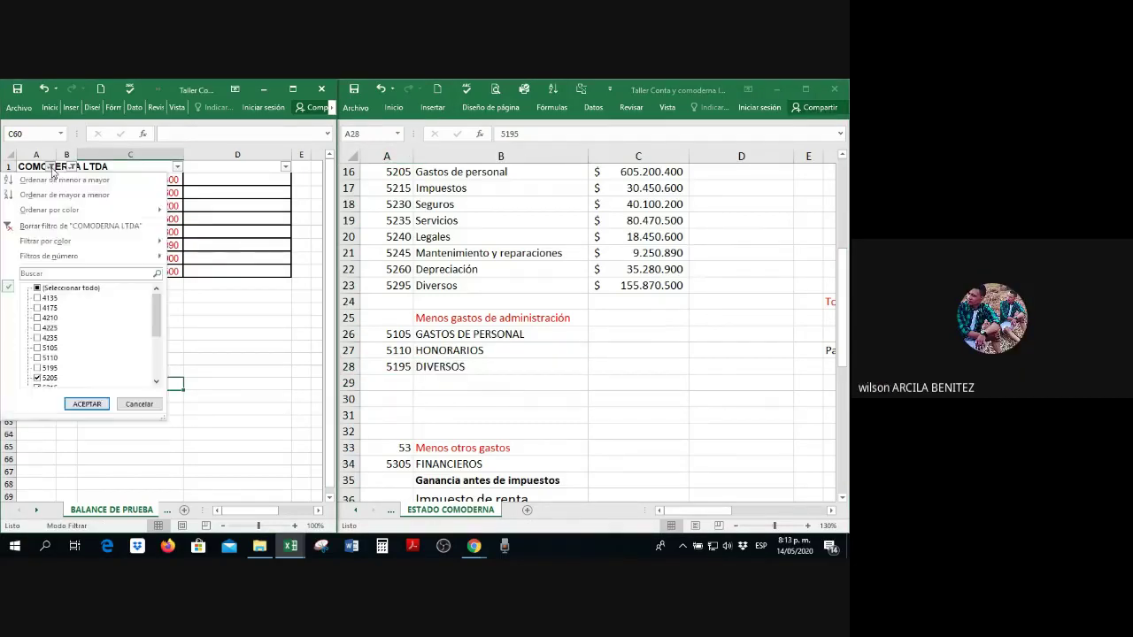
click(46, 223)
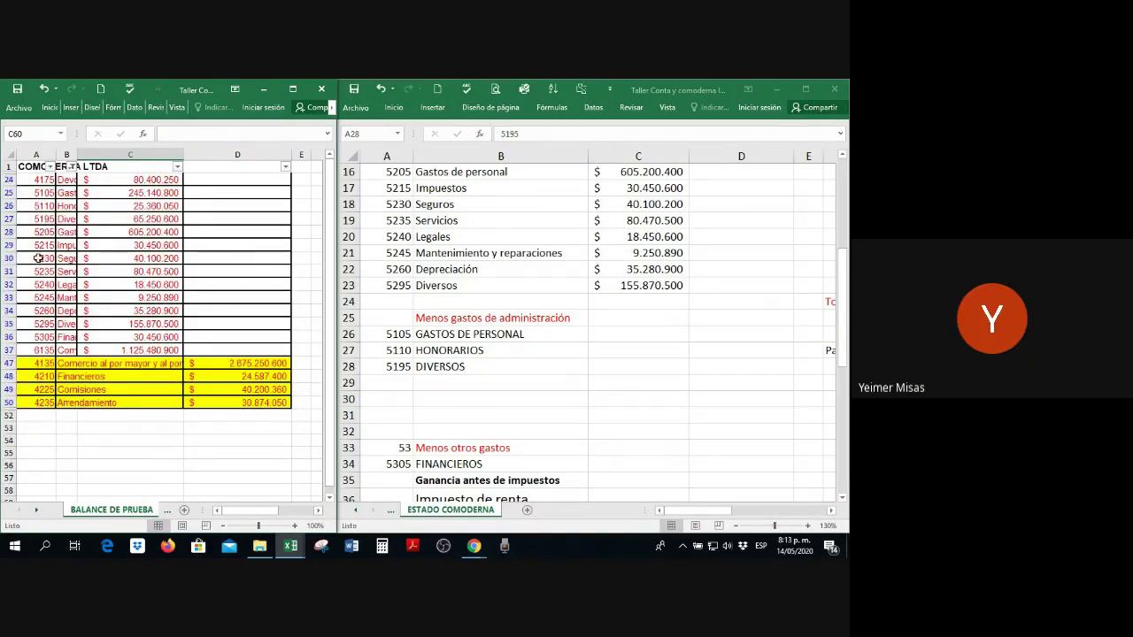
click(88, 387)
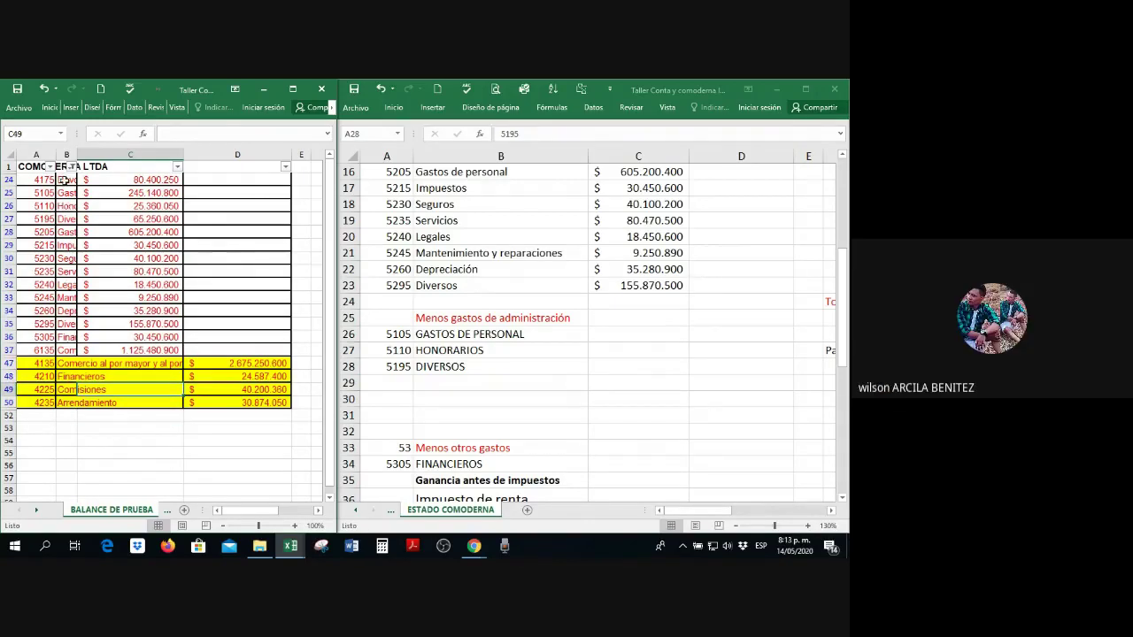
drag(398, 366, 478, 366)
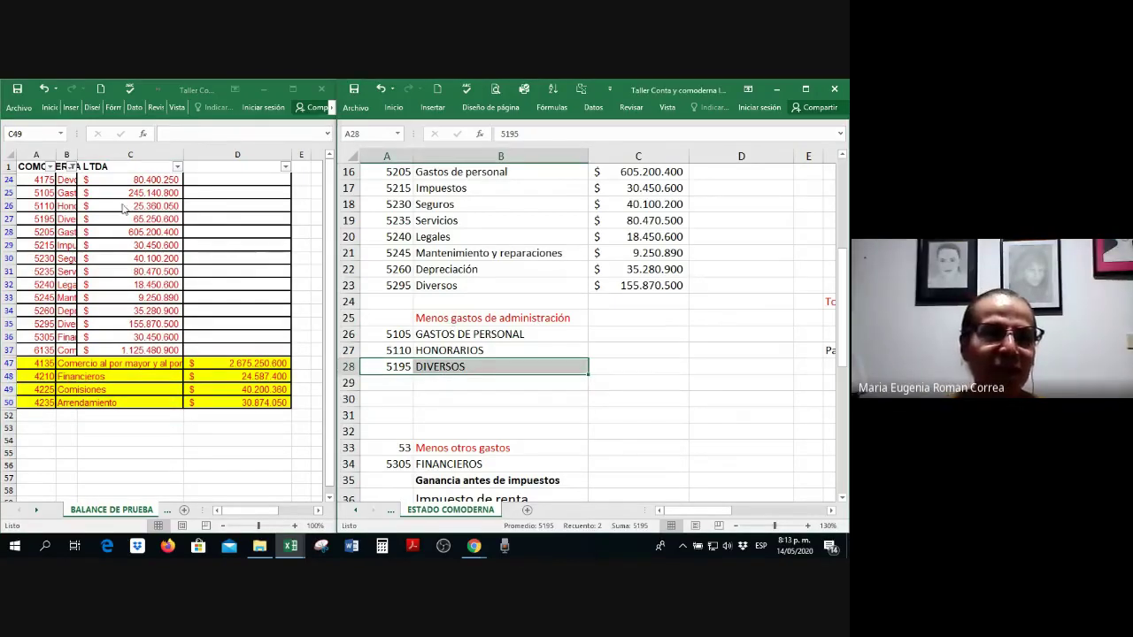
click(49, 171)
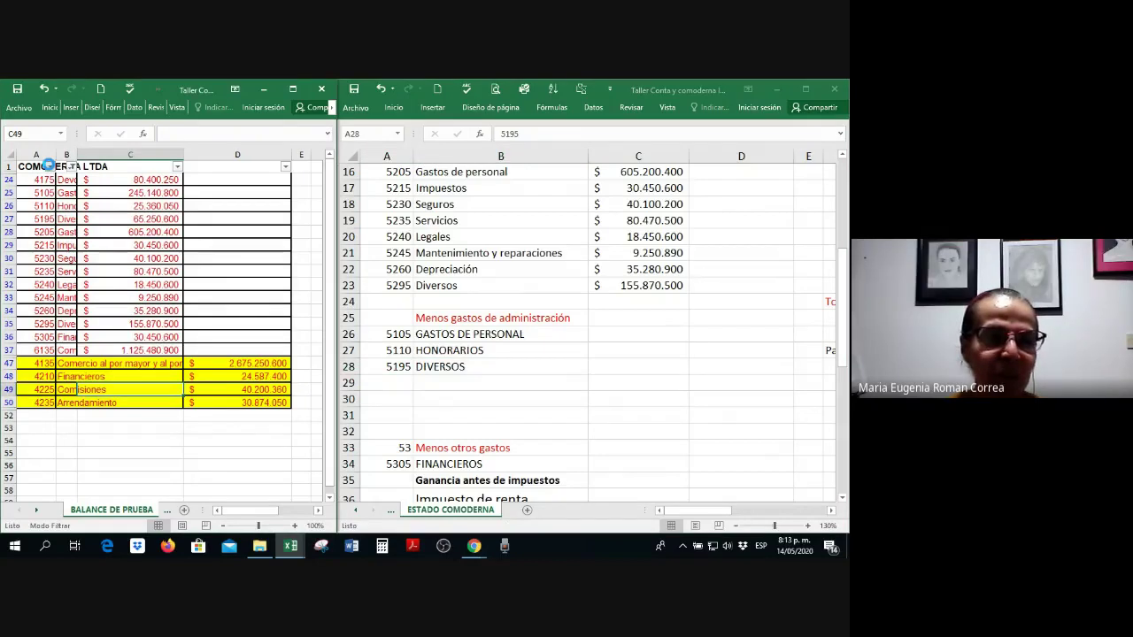
click(49, 165)
click(62, 275)
text(51)
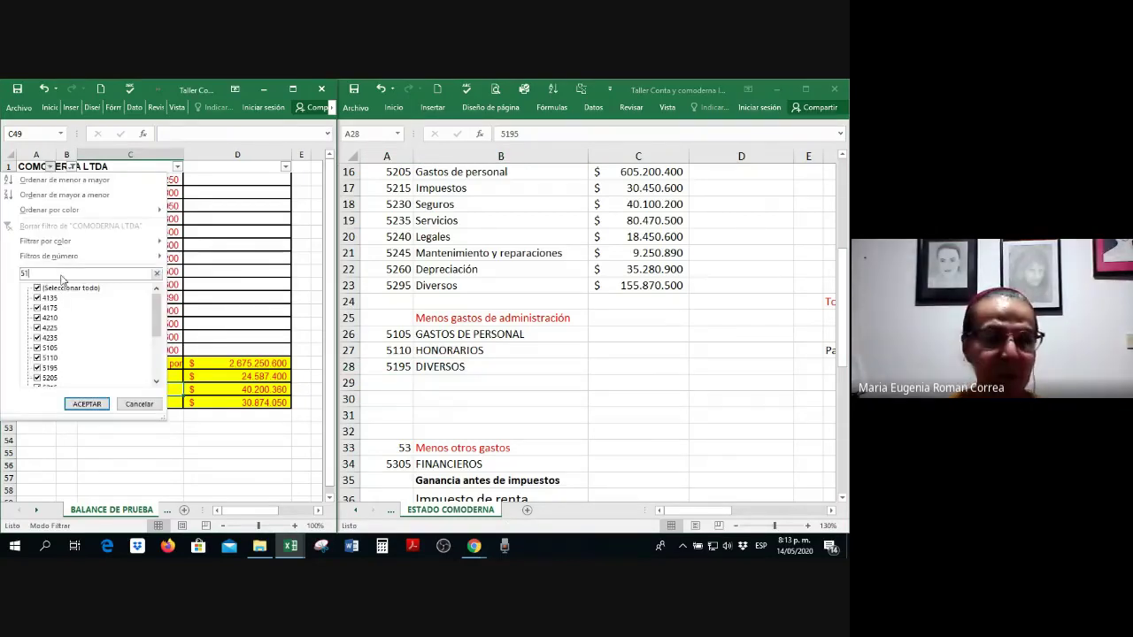
key(Return)
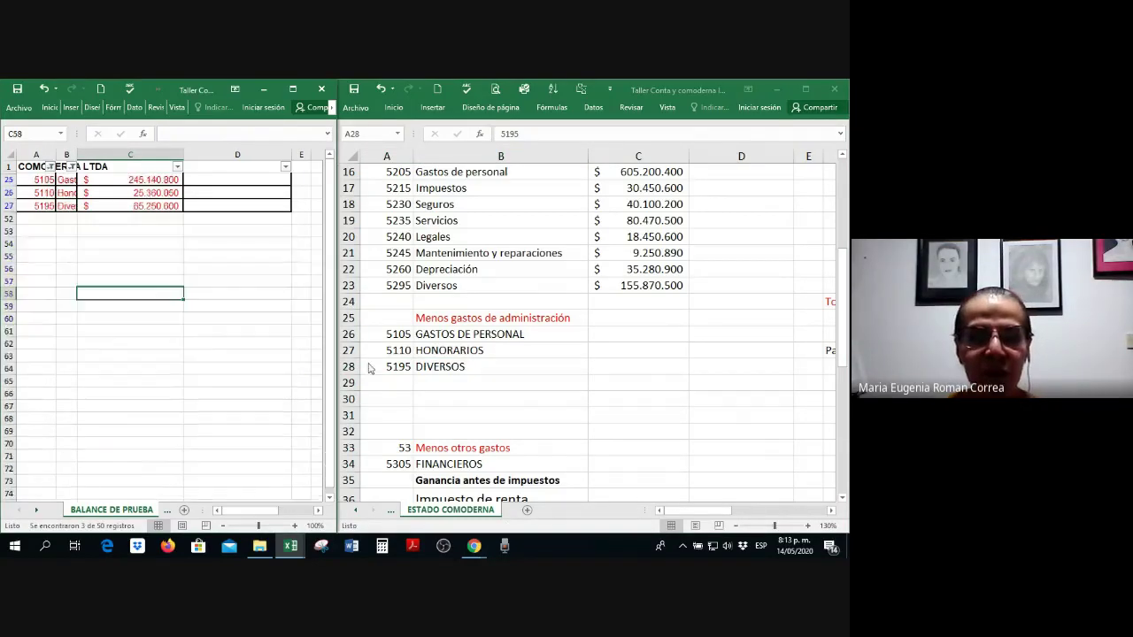
click(396, 337)
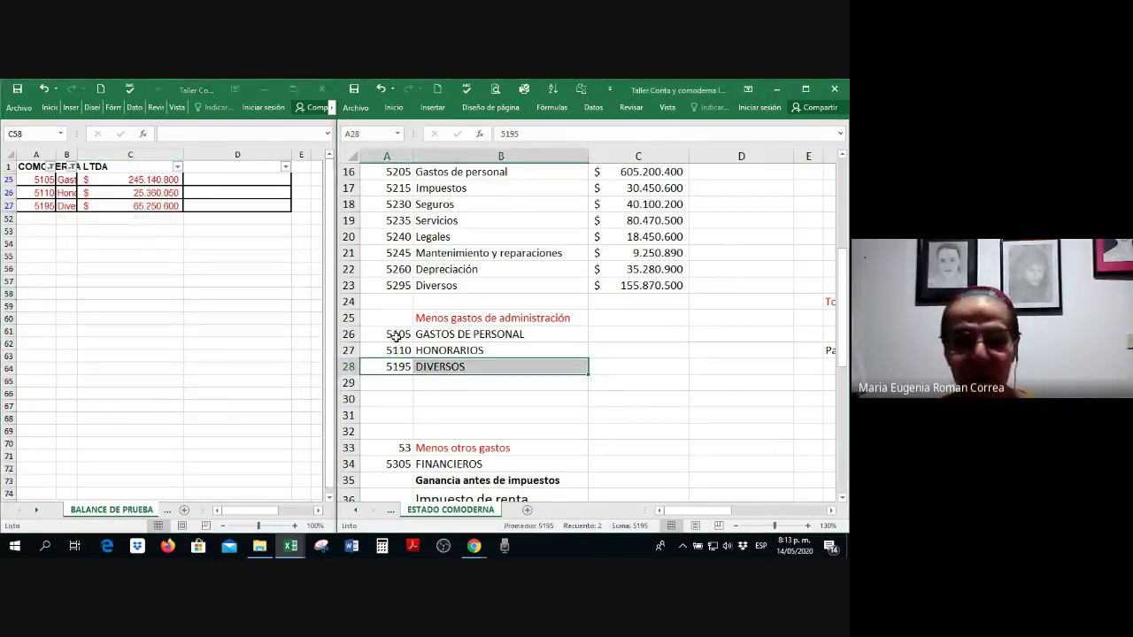
text(+)
key(Escape)
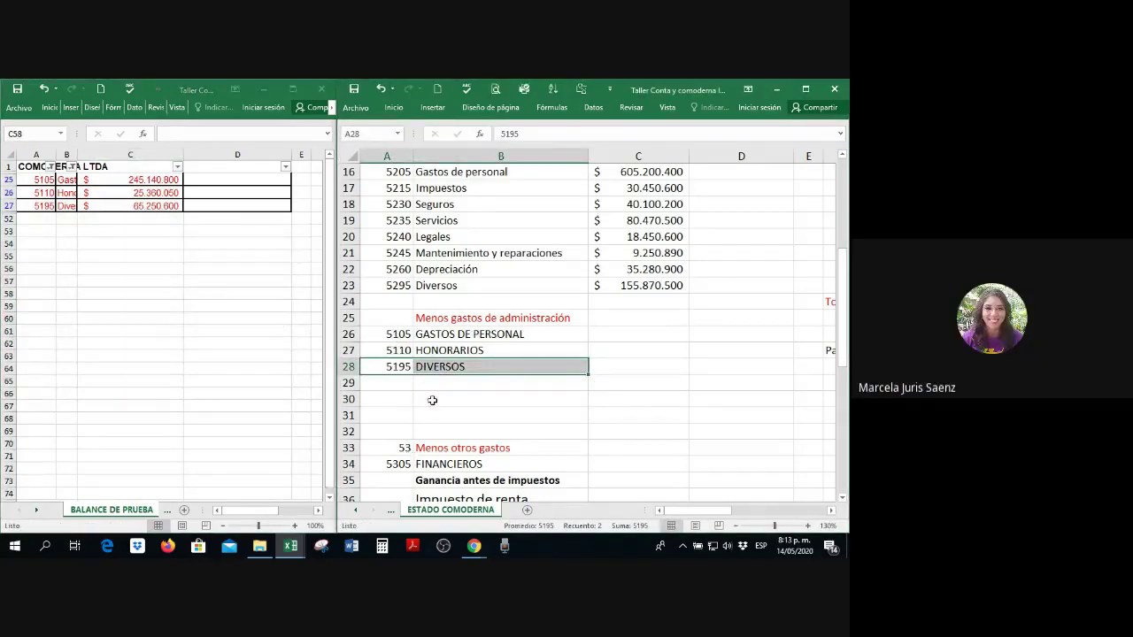
Step: Link A26 to account code 5105 in the trial balance and fill the formula across A26:B28 for the administrative expense codes and names
click(402, 334)
text(+)
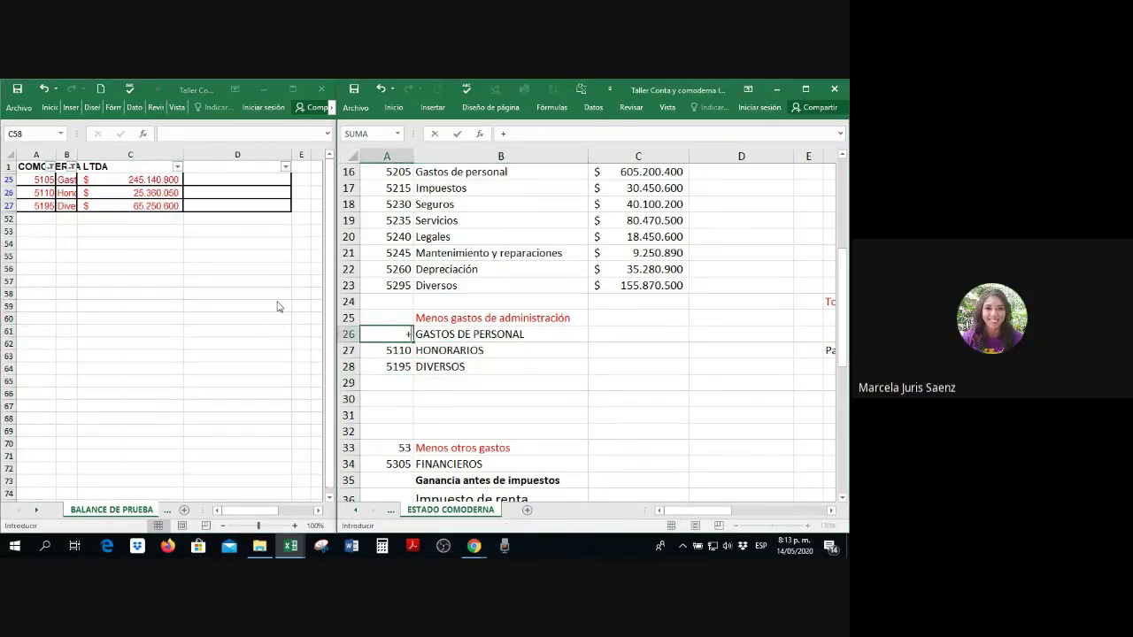
click(43, 181)
key(Return)
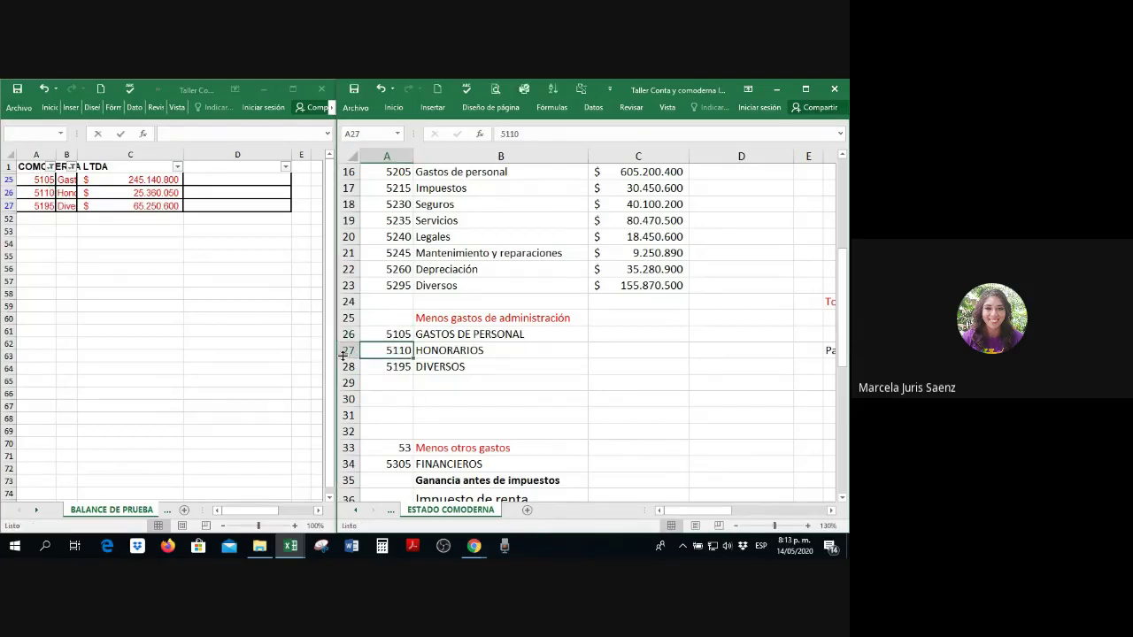
click(410, 335)
drag(414, 341, 520, 366)
click(481, 333)
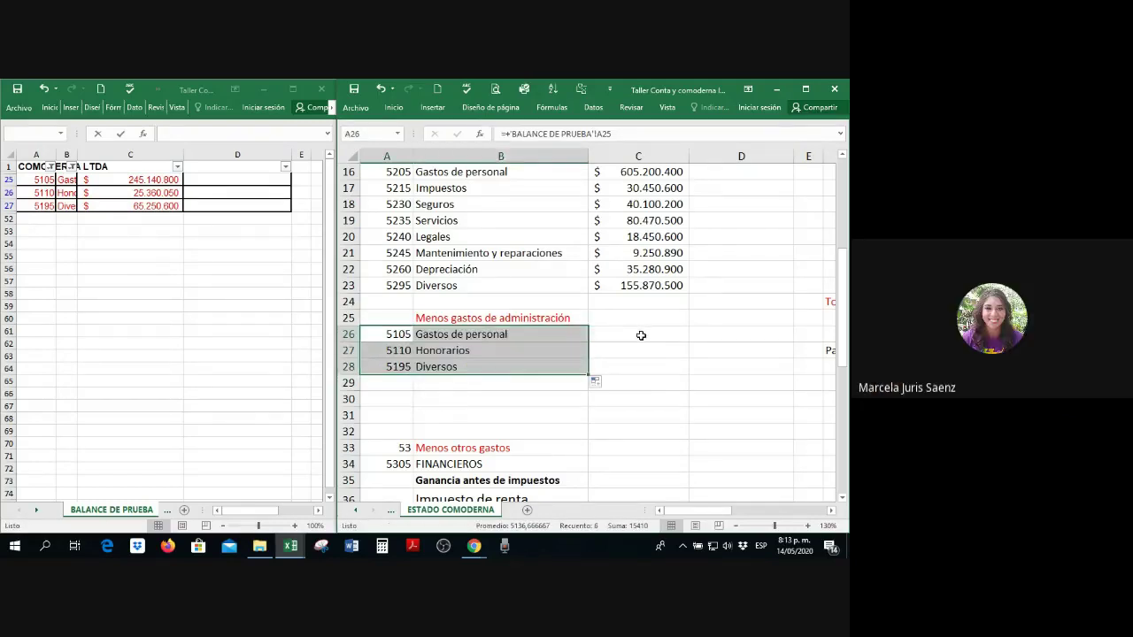
Step: Link C26 to the trial balance amount for account 5105 and fill the formula down to C28
click(641, 335)
text(+)
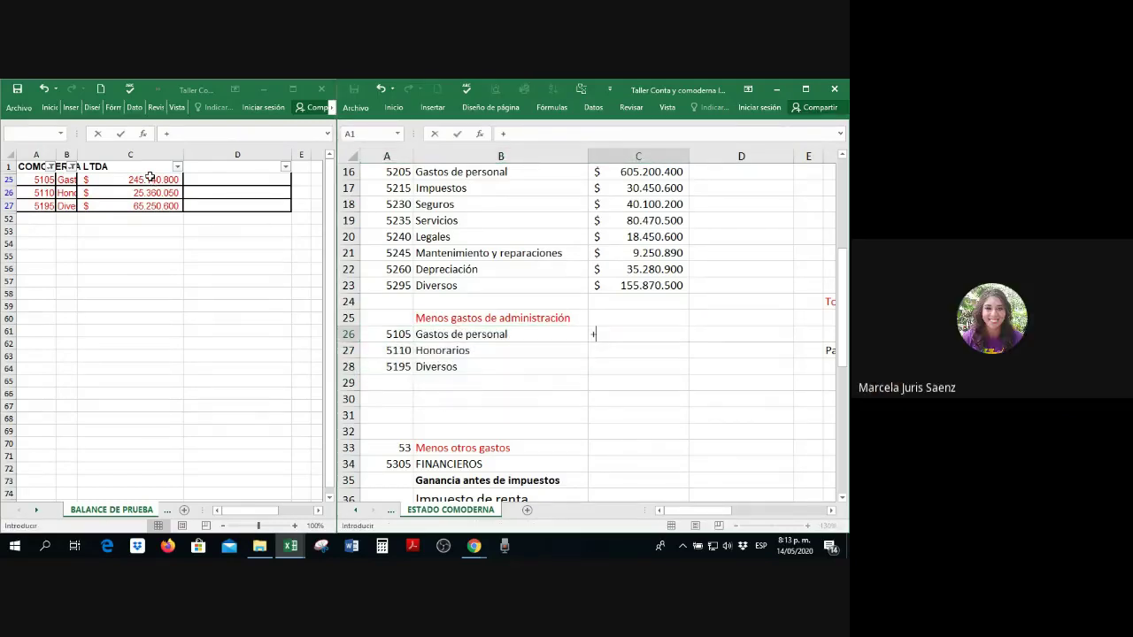
click(150, 177)
key(Return)
click(649, 334)
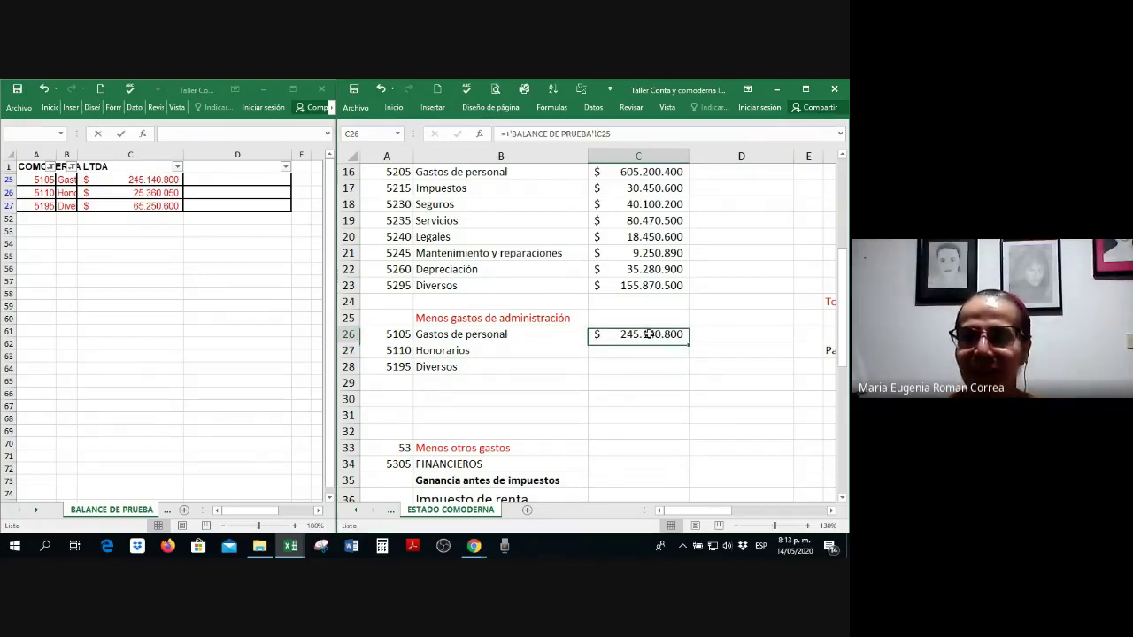
drag(688, 342, 684, 378)
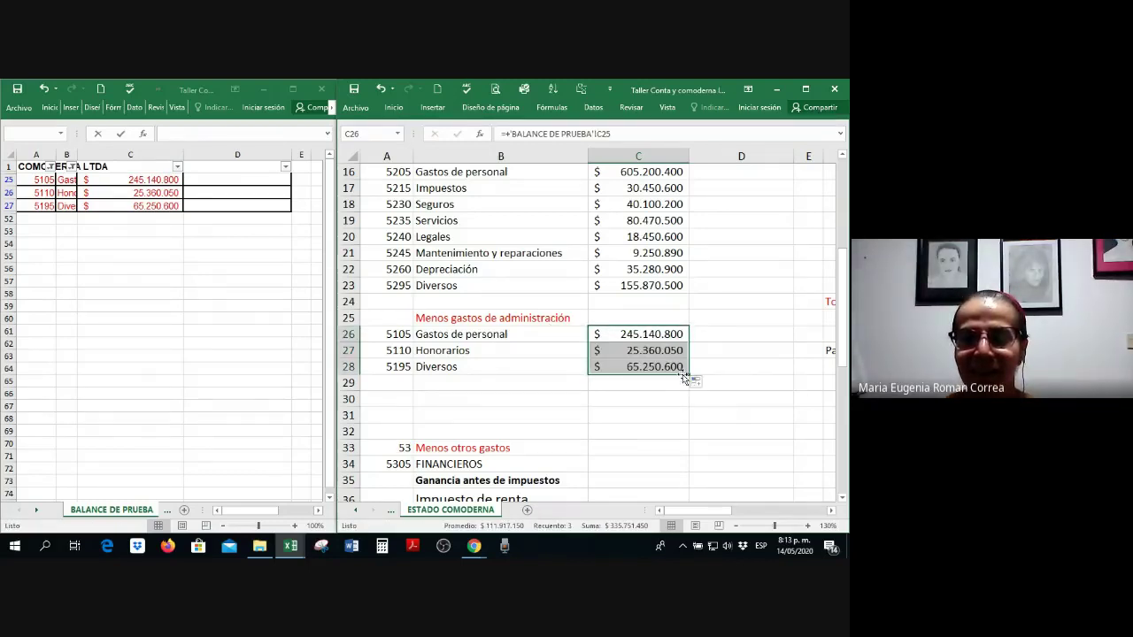
click(684, 368)
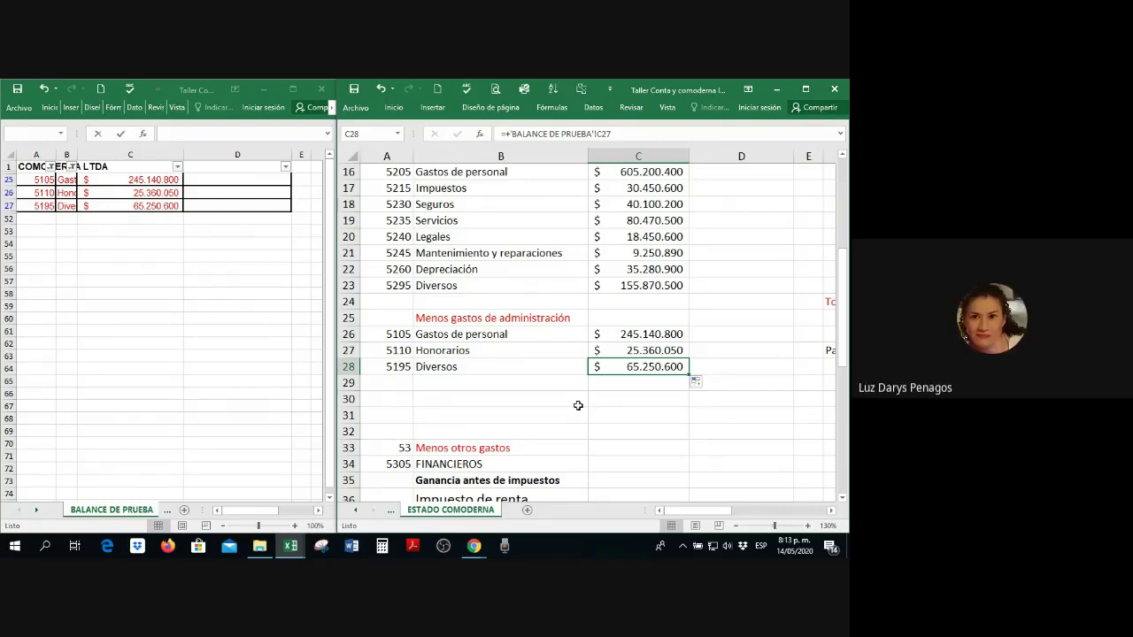
Step: Enter the negative total of the administrative expenses in D25 as =-SUMA(C26:C28)
click(714, 328)
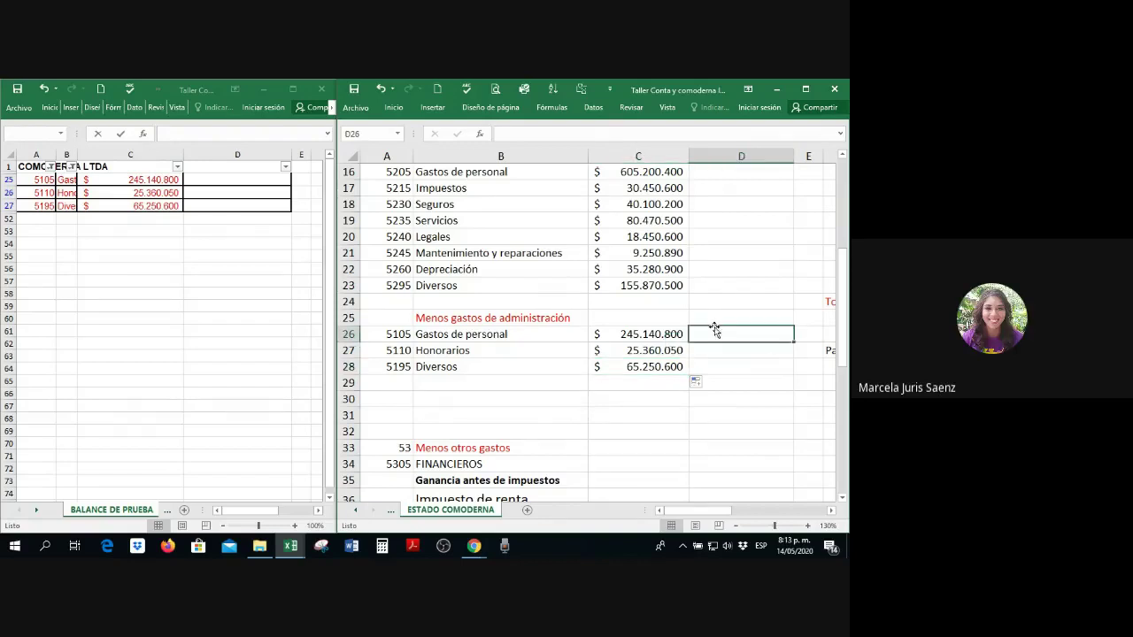
click(704, 325)
text(0)
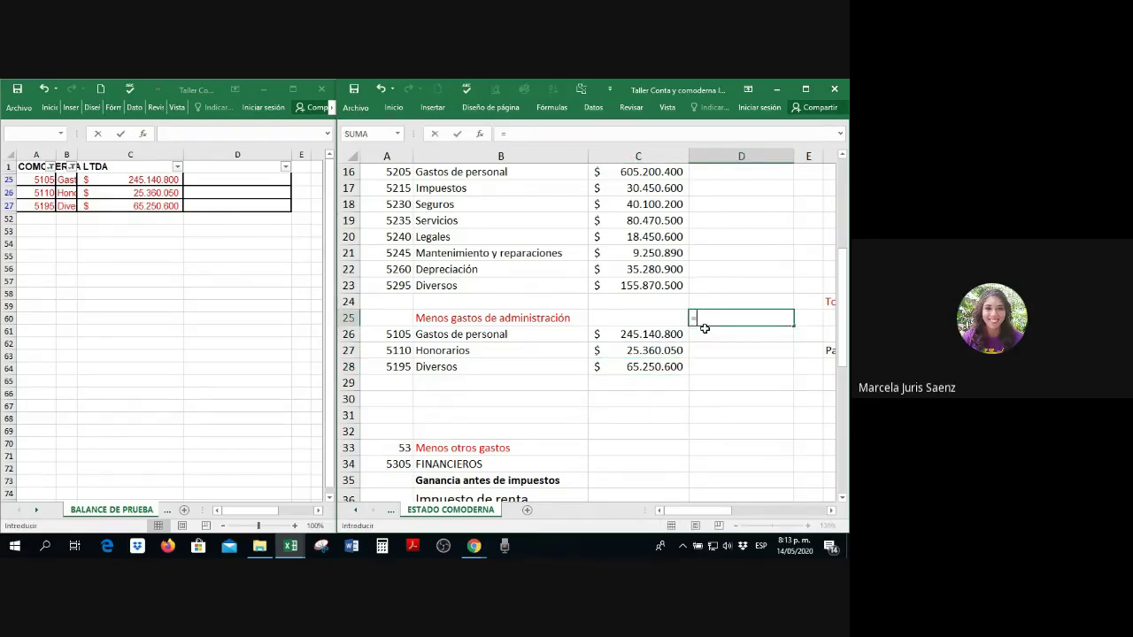
text(-s)
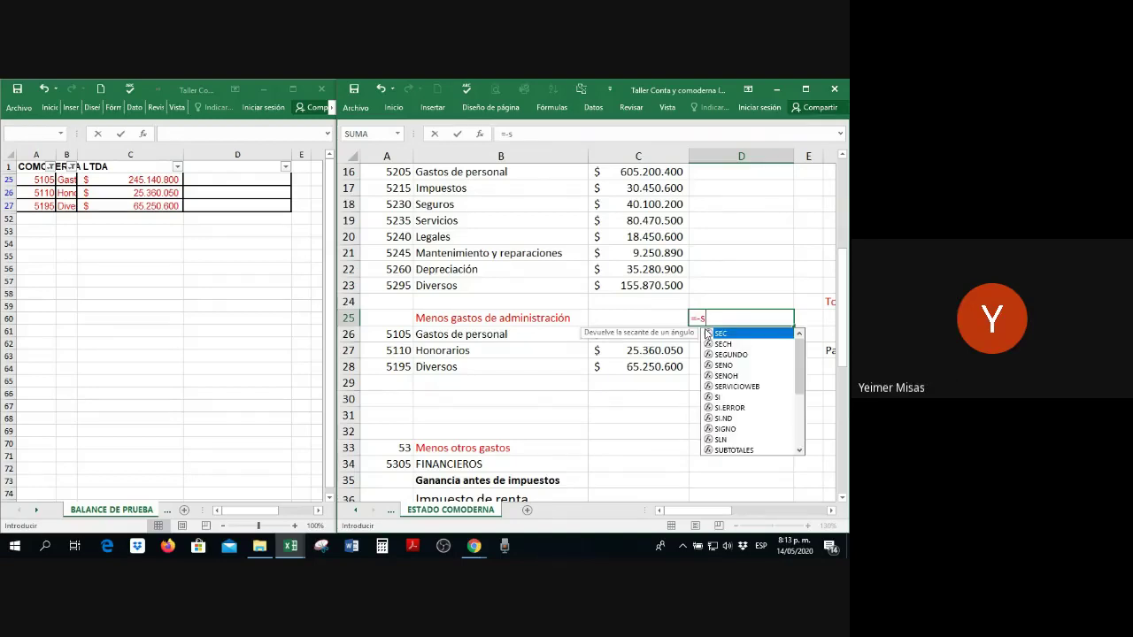
text(uma()
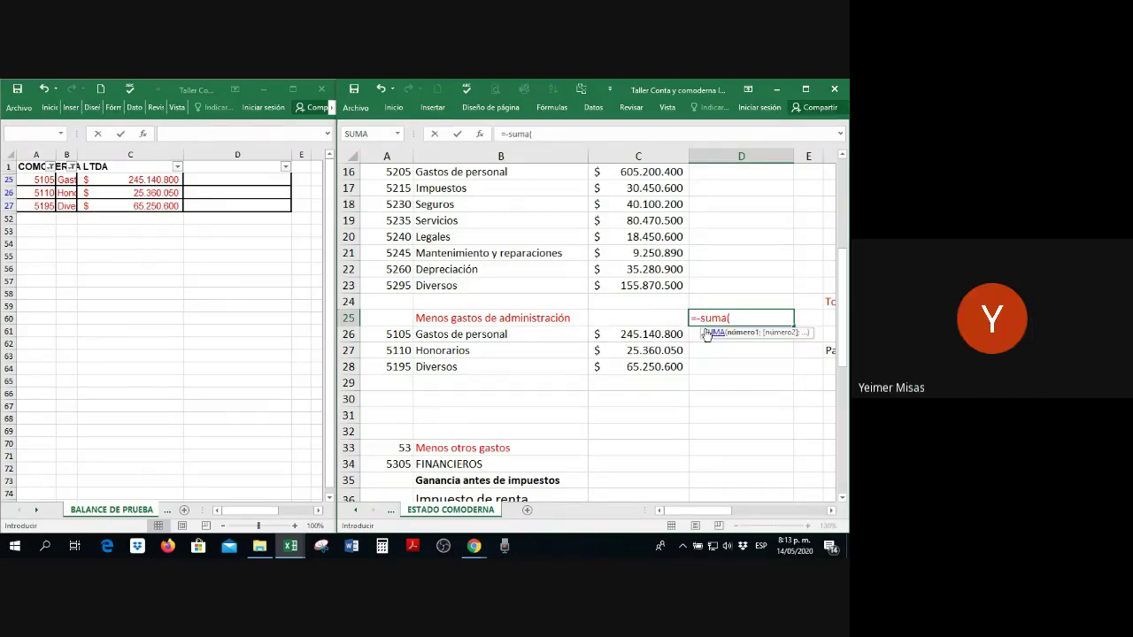
drag(662, 334, 662, 364)
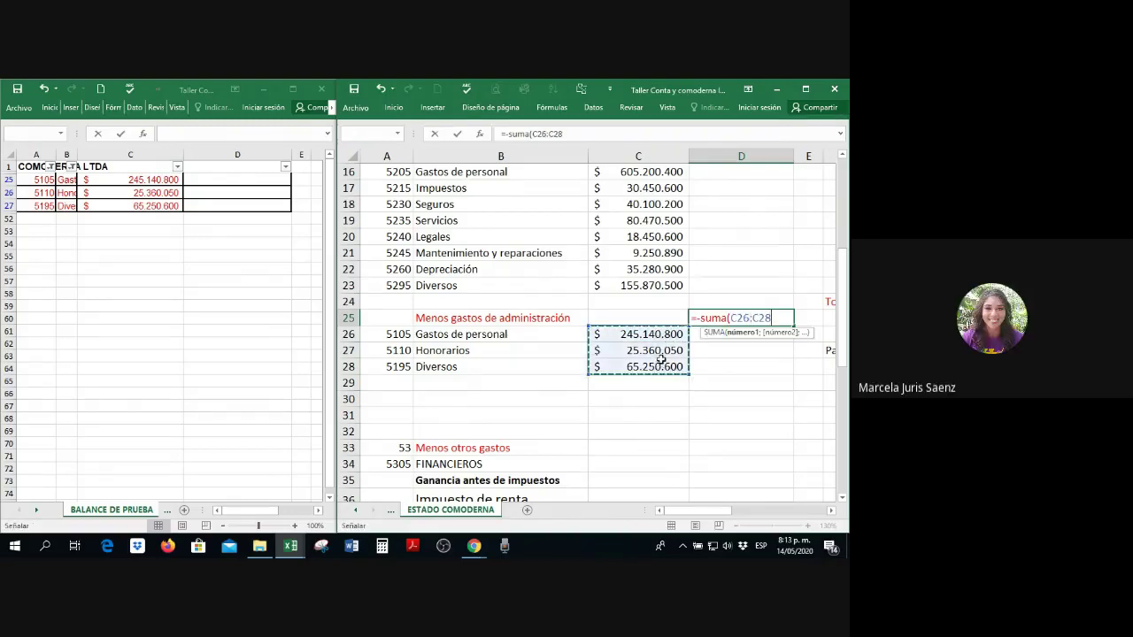
key(Return)
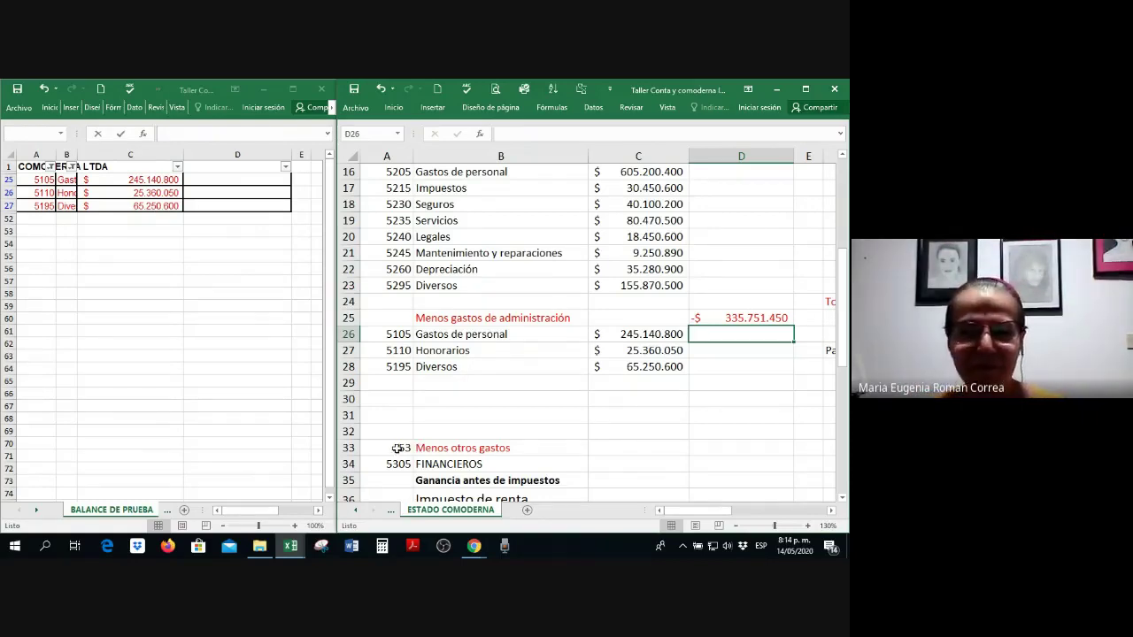
Step: Move code 53 and its Menos otros gastos heading up to row 31
click(177, 293)
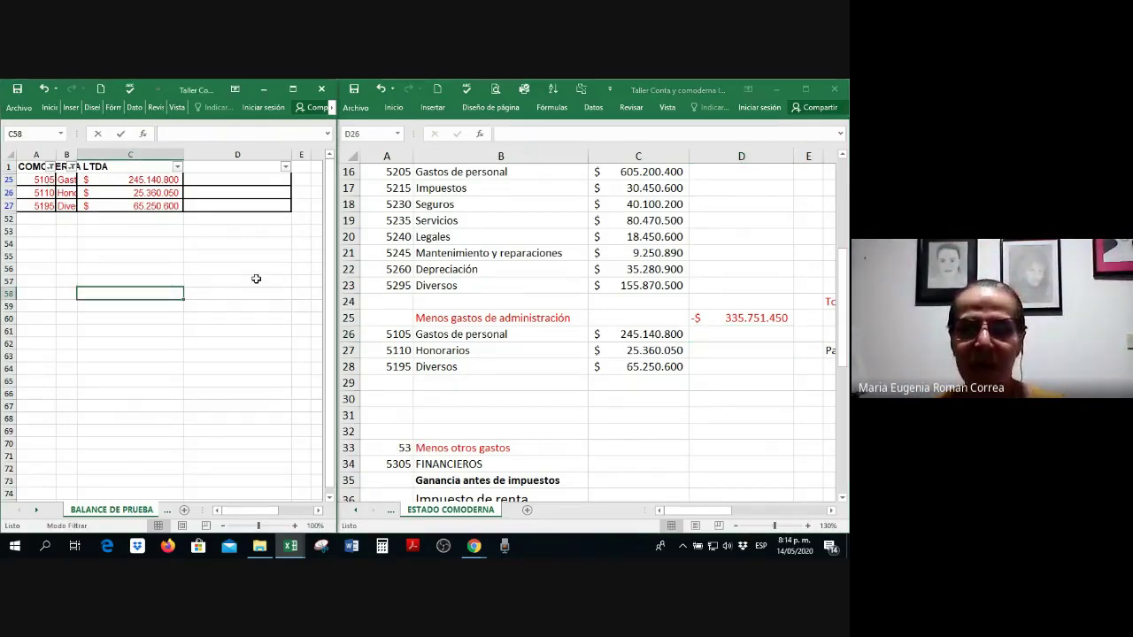
click(751, 333)
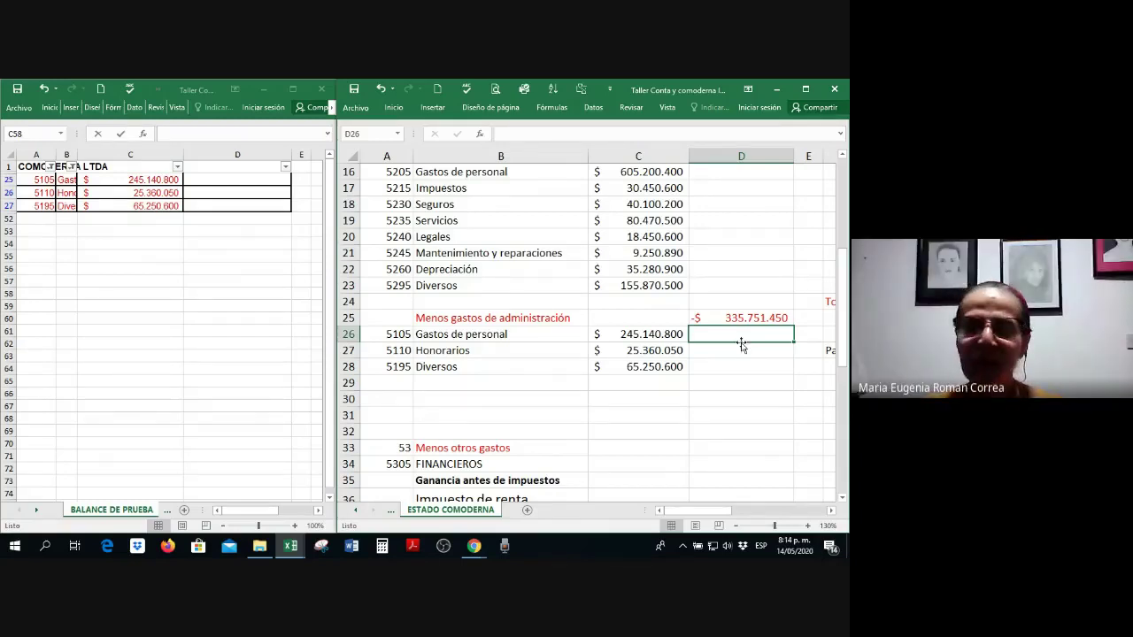
drag(395, 449, 506, 423)
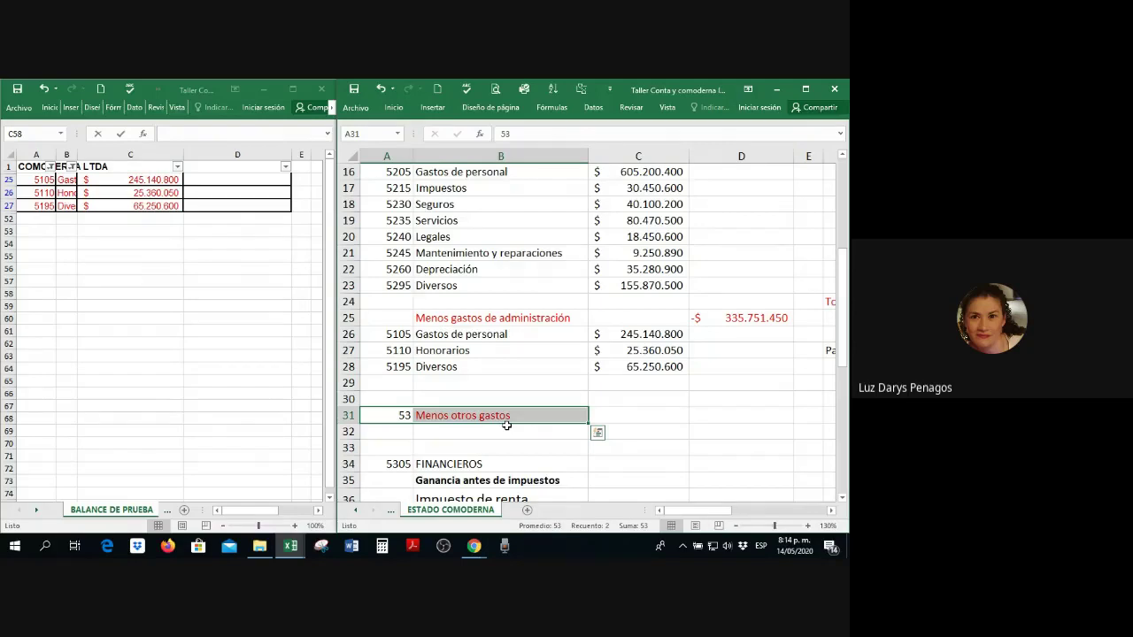
key(Up)
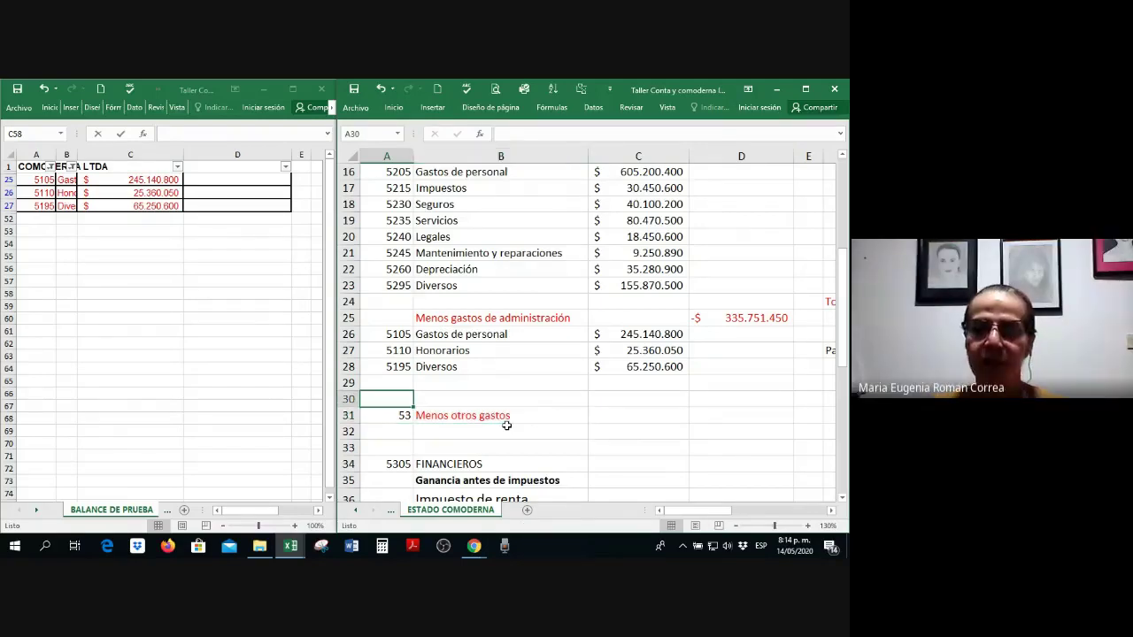
key(Right)
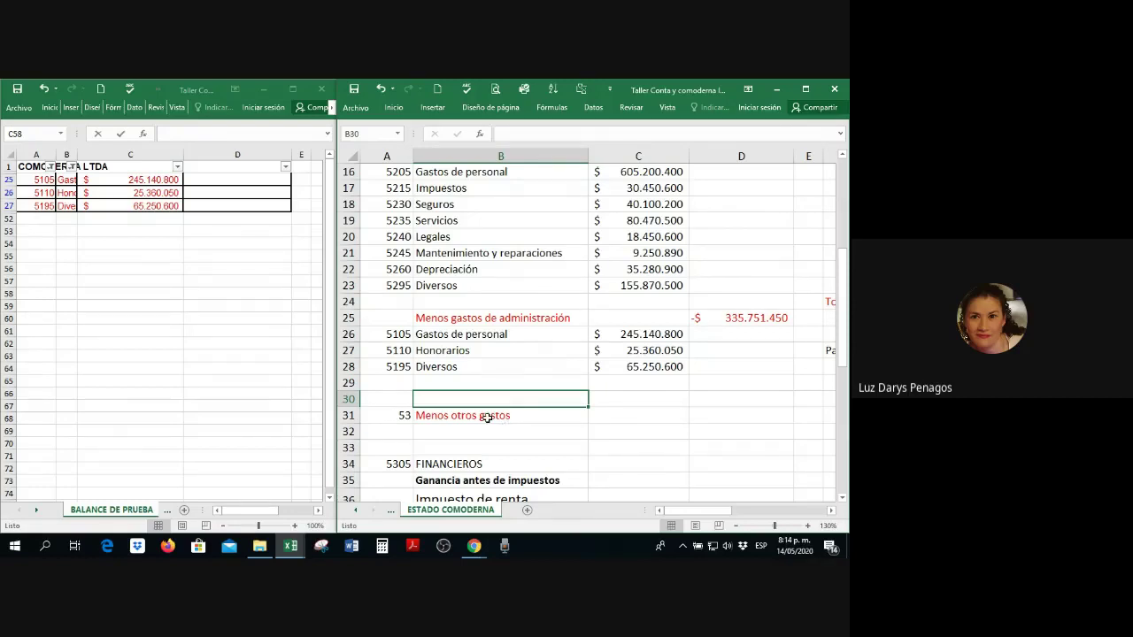
Step: Move the whole Menos gastos de administración block, including its total, up one row to start at row 24
click(398, 319)
drag(398, 319, 723, 367)
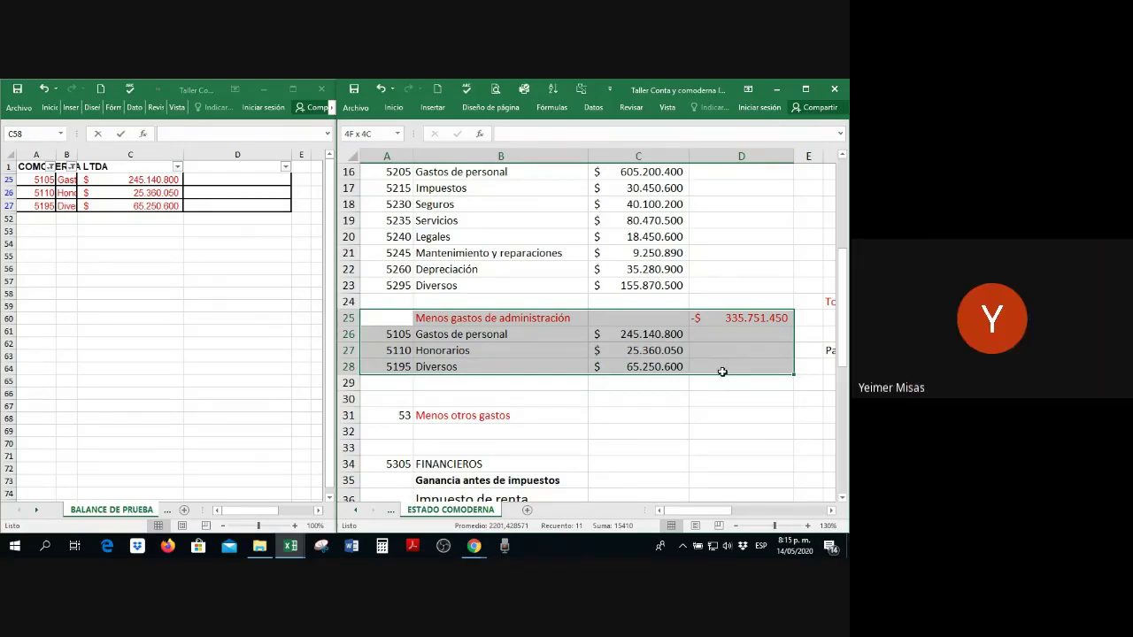
drag(722, 372, 722, 371)
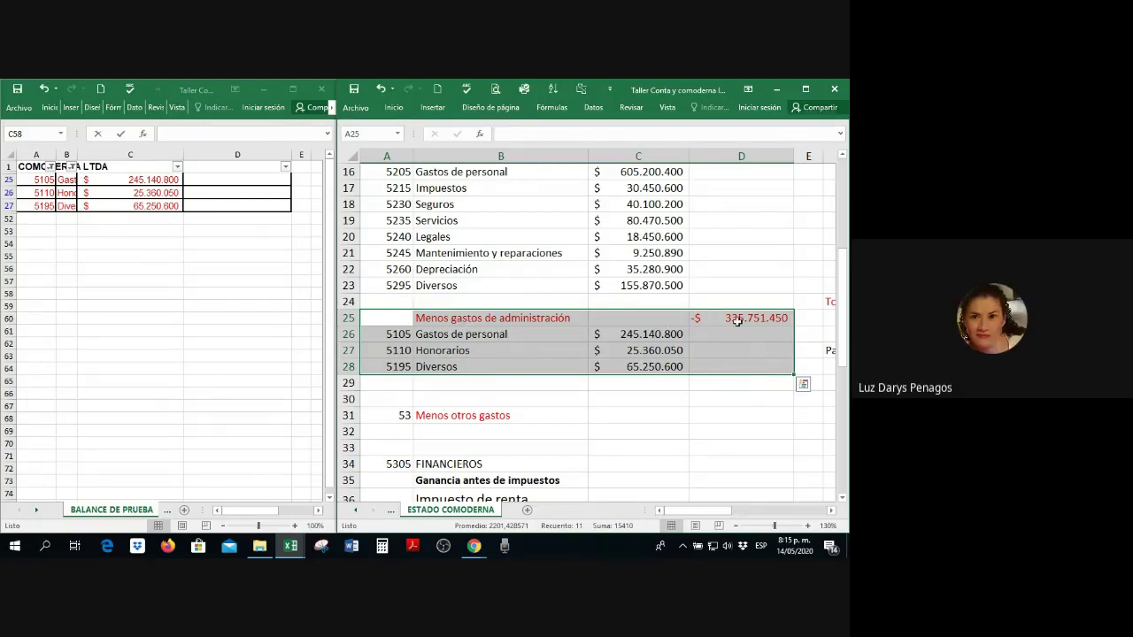
drag(739, 309, 741, 303)
Step: Add the heading Menos gastos financieros below the administrative expenses and place it in B29, leaving row 28 blank
click(428, 369)
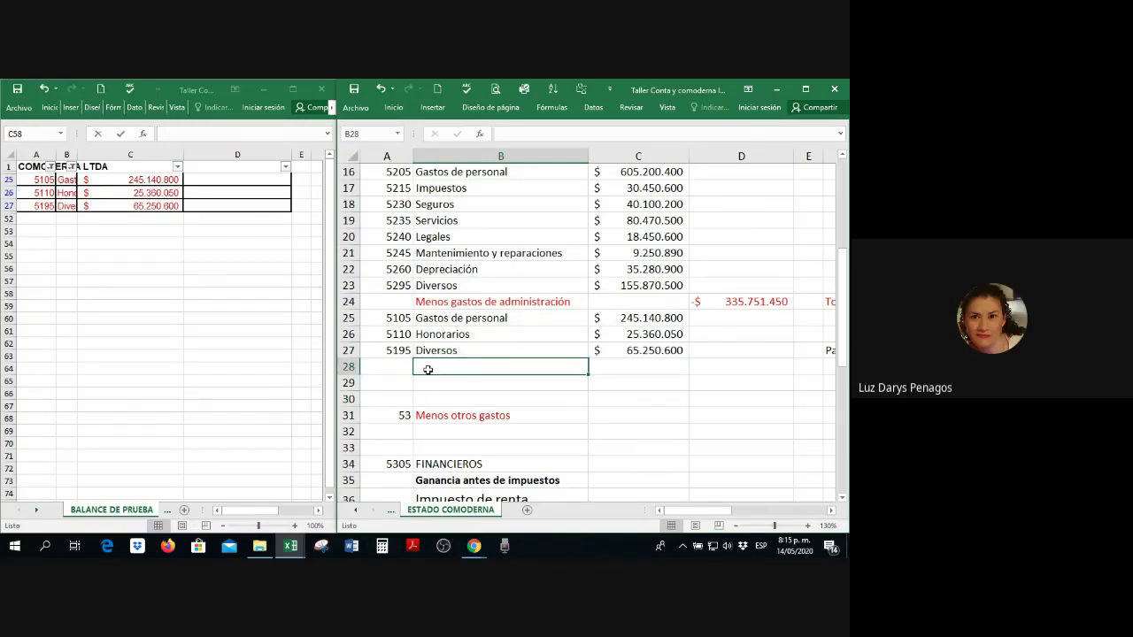
text(menos ga)
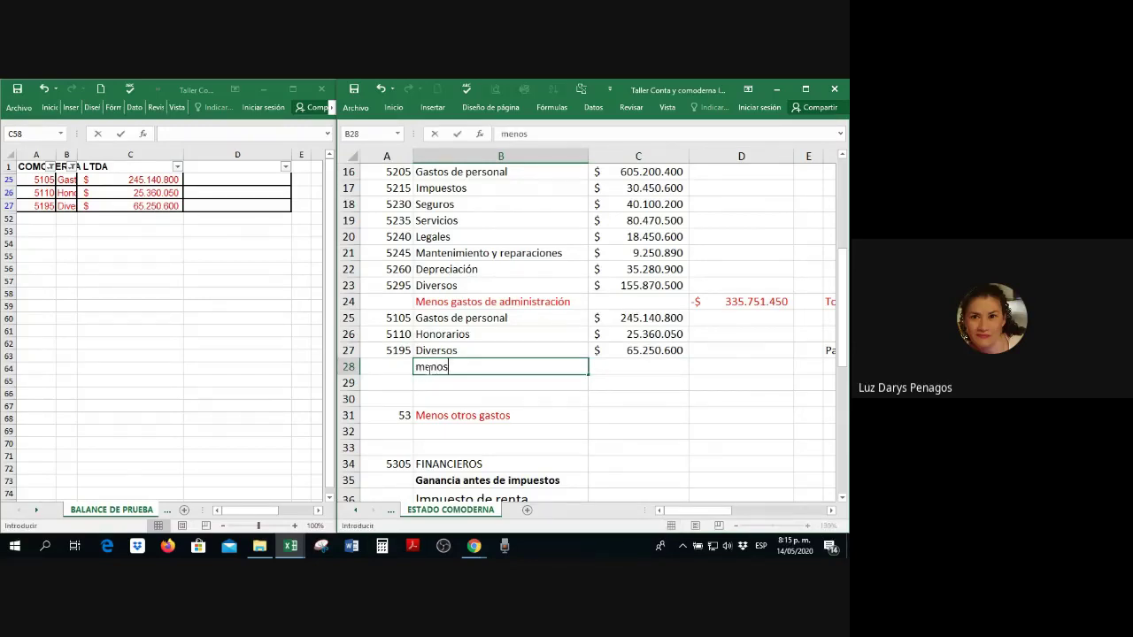
key(BackSpace)
key(BackSpace)
key(BackSpace)
key(BackSpace)
key(BackSpace)
key(BackSpace)
key(BackSpace)
key(BackSpace)
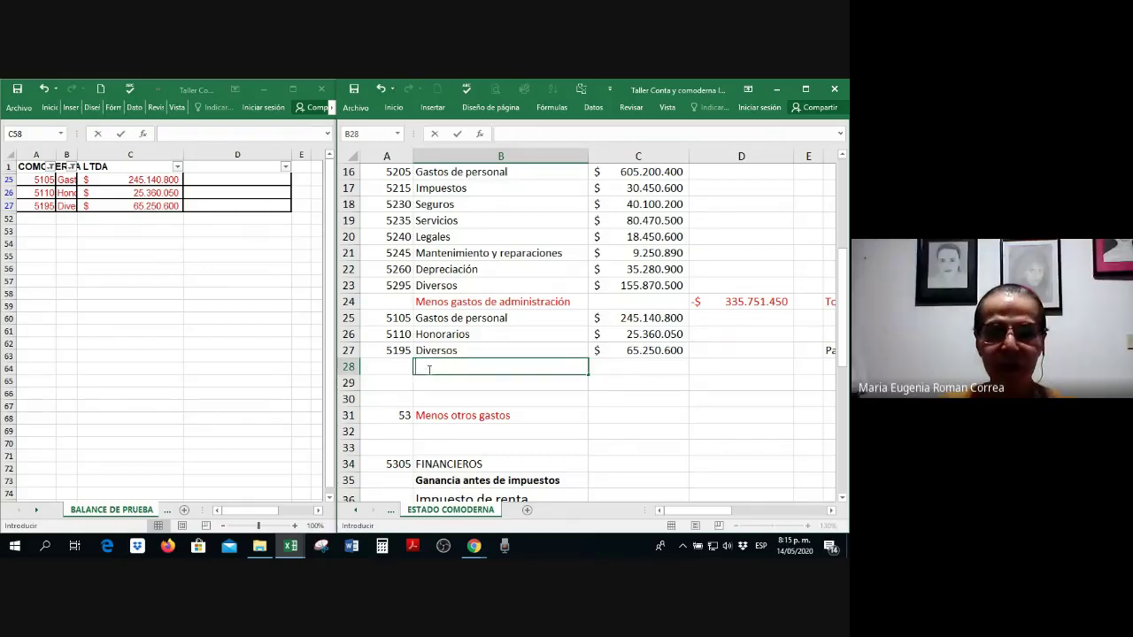
text(Menos gastos)
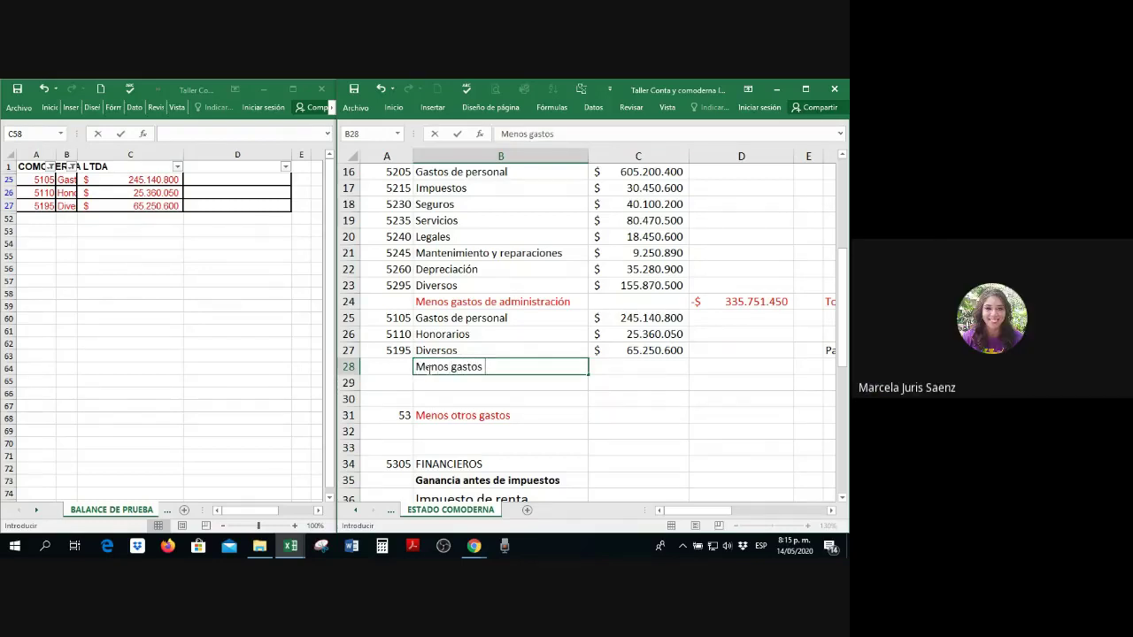
key(BackSpace)
text(financieros)
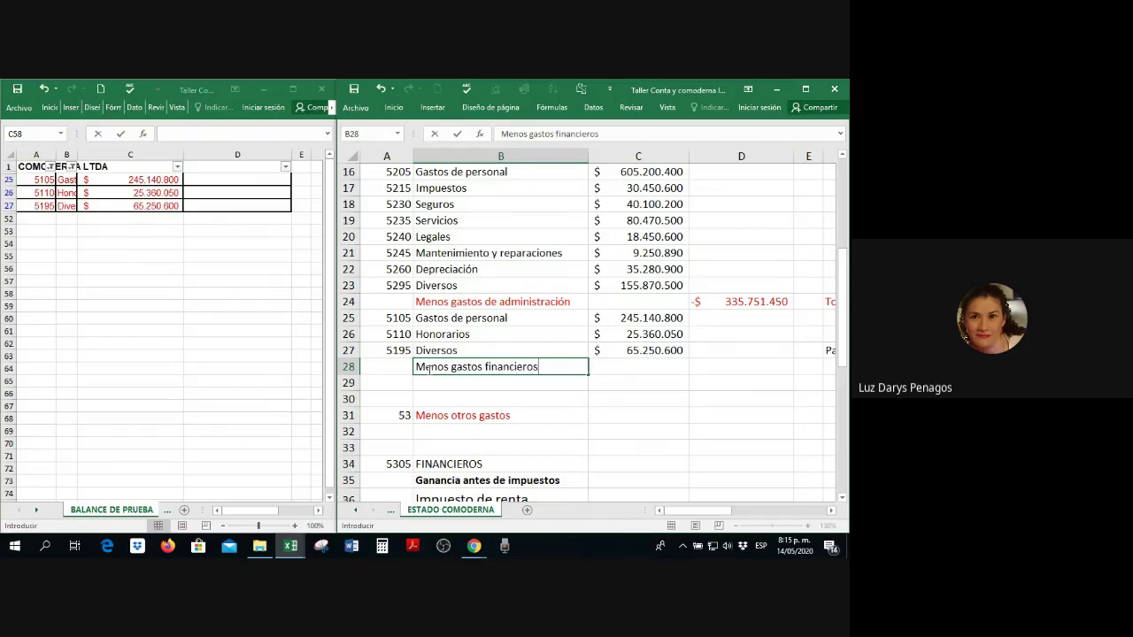
key(Return)
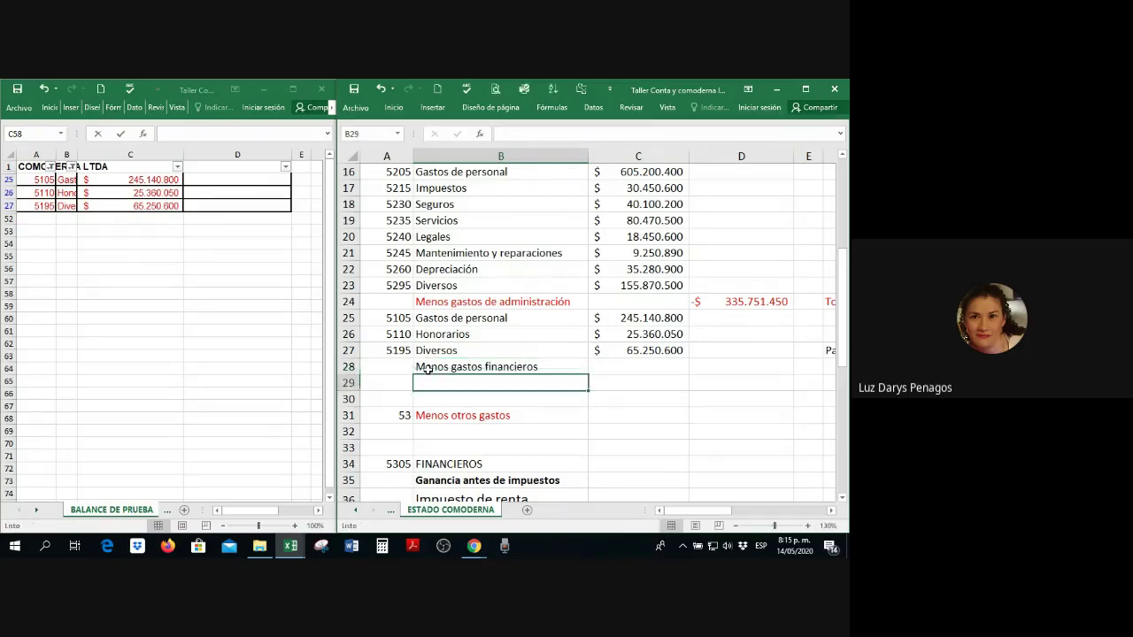
click(429, 370)
drag(429, 375, 431, 389)
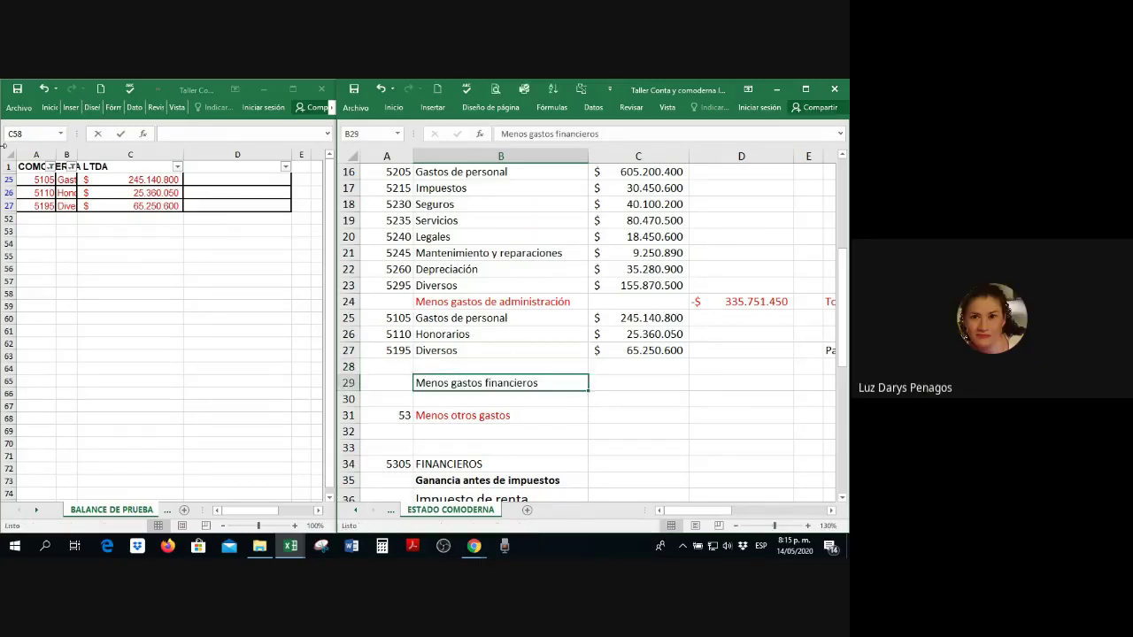
Step: Filter the trial balance's account code column with the search value 53
click(51, 167)
click(50, 167)
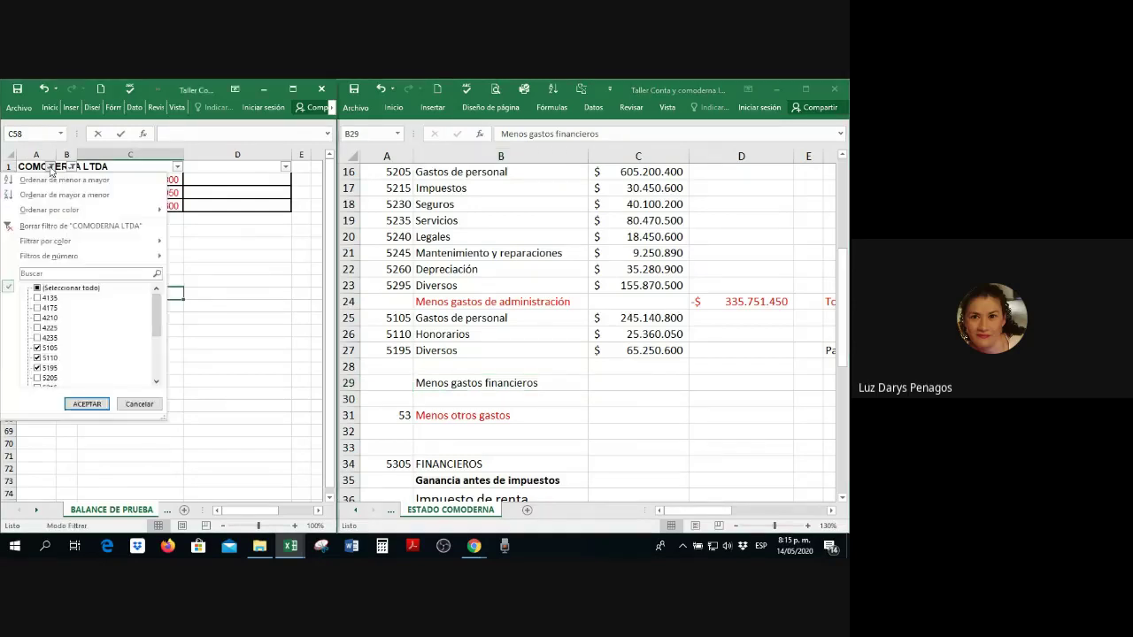
click(45, 274)
text(53)
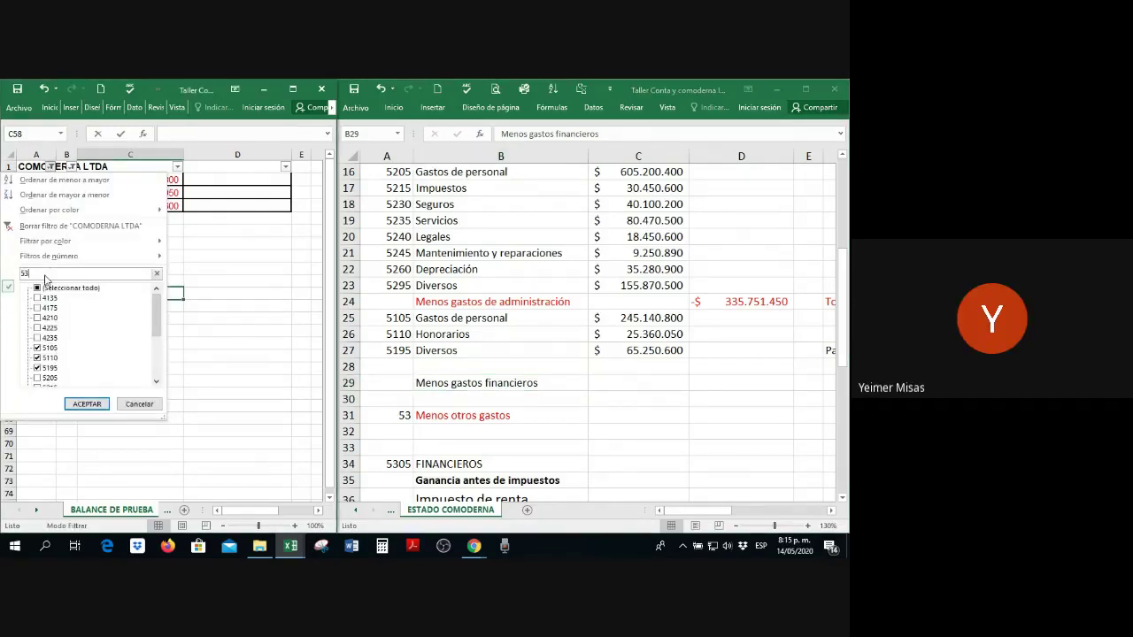
text(0)
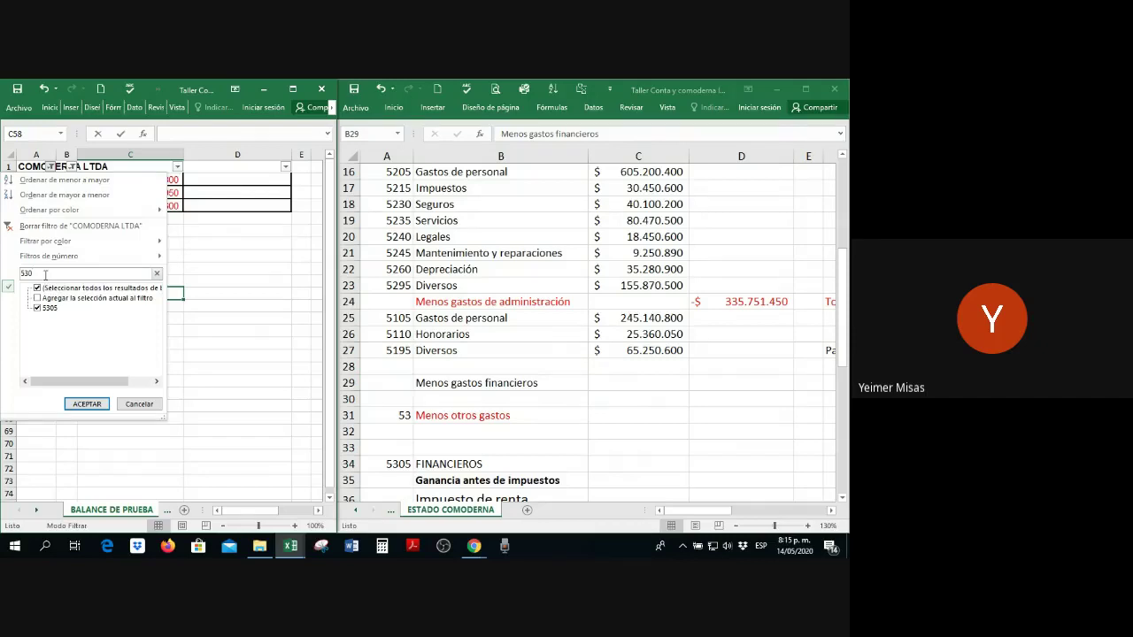
key(BackSpace)
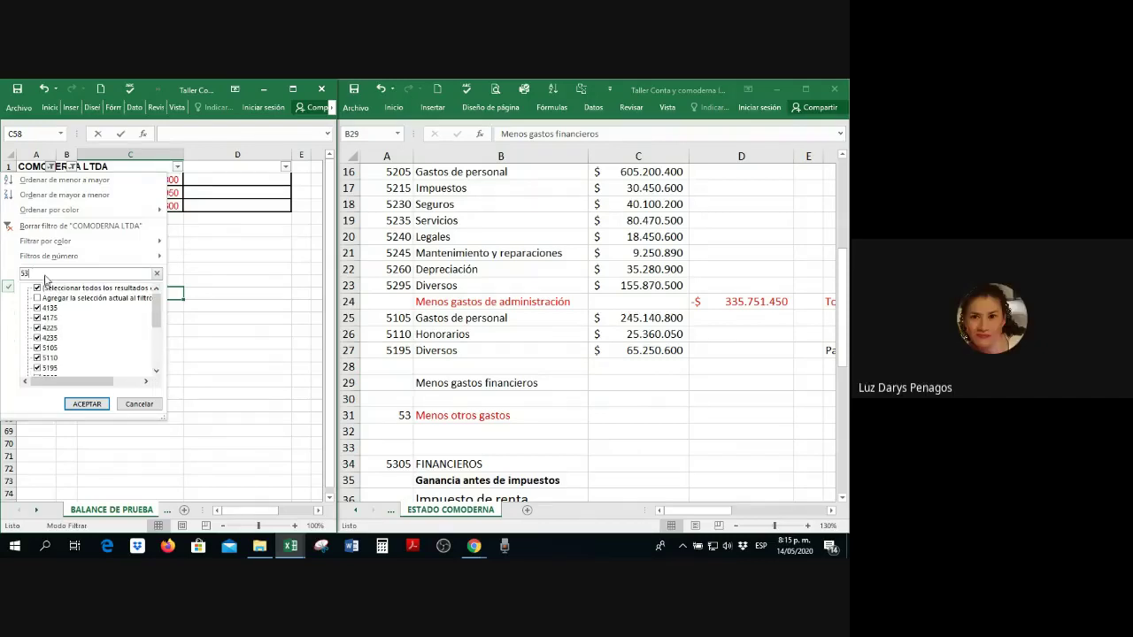
key(Return)
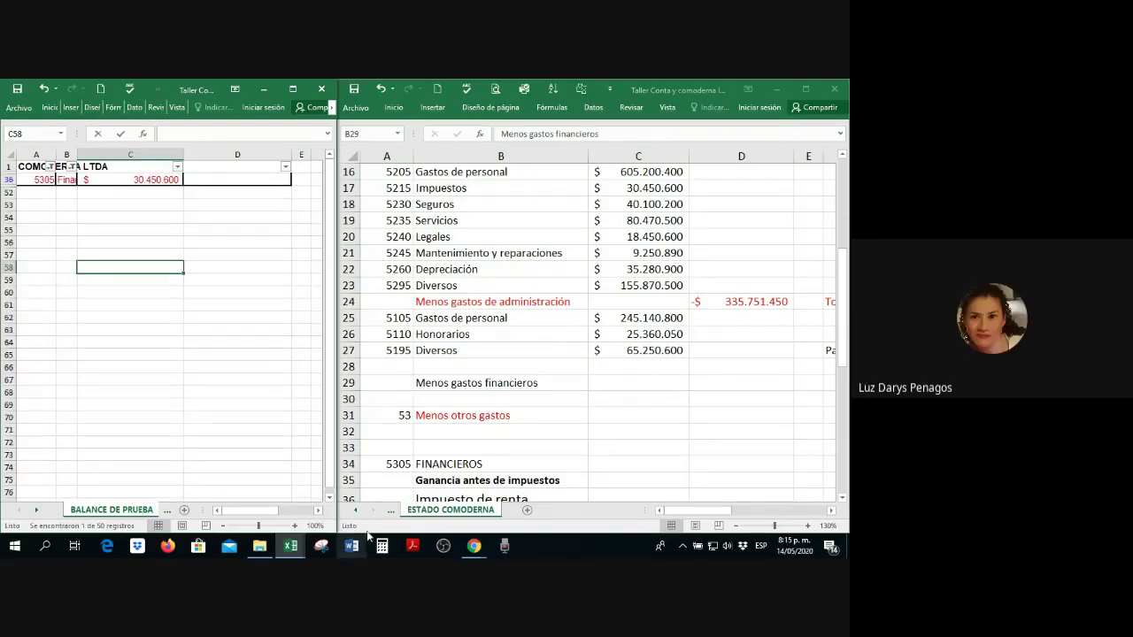
Step: Clear code 53 and the Menos otros gastos heading from the income statement
click(405, 410)
click(407, 414)
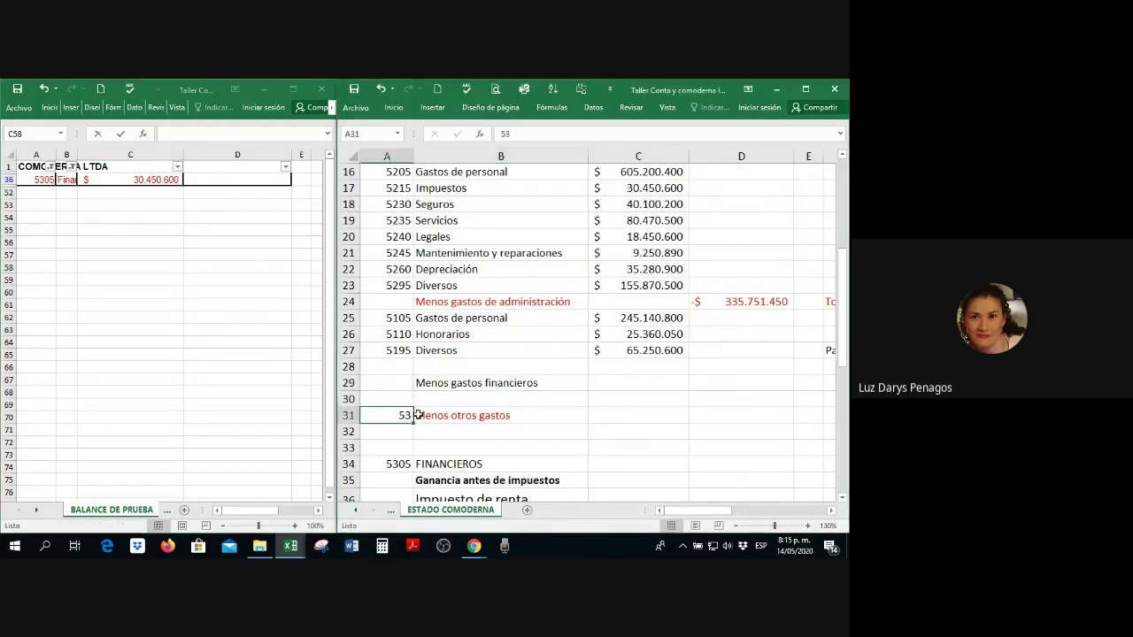
drag(417, 415, 459, 415)
key(Delete)
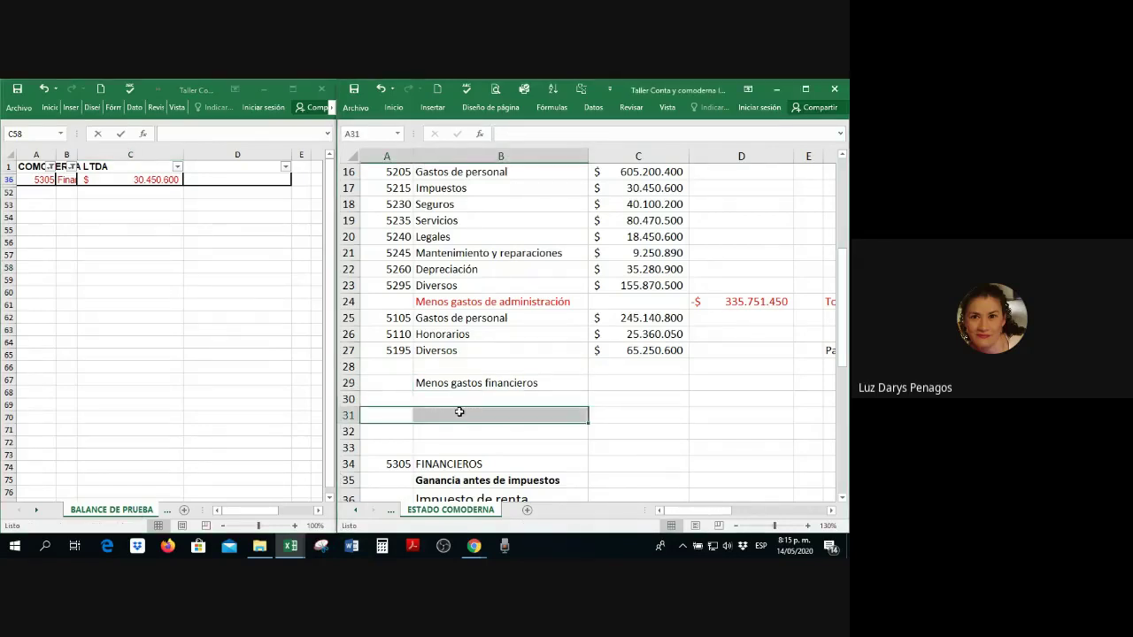
key(Up)
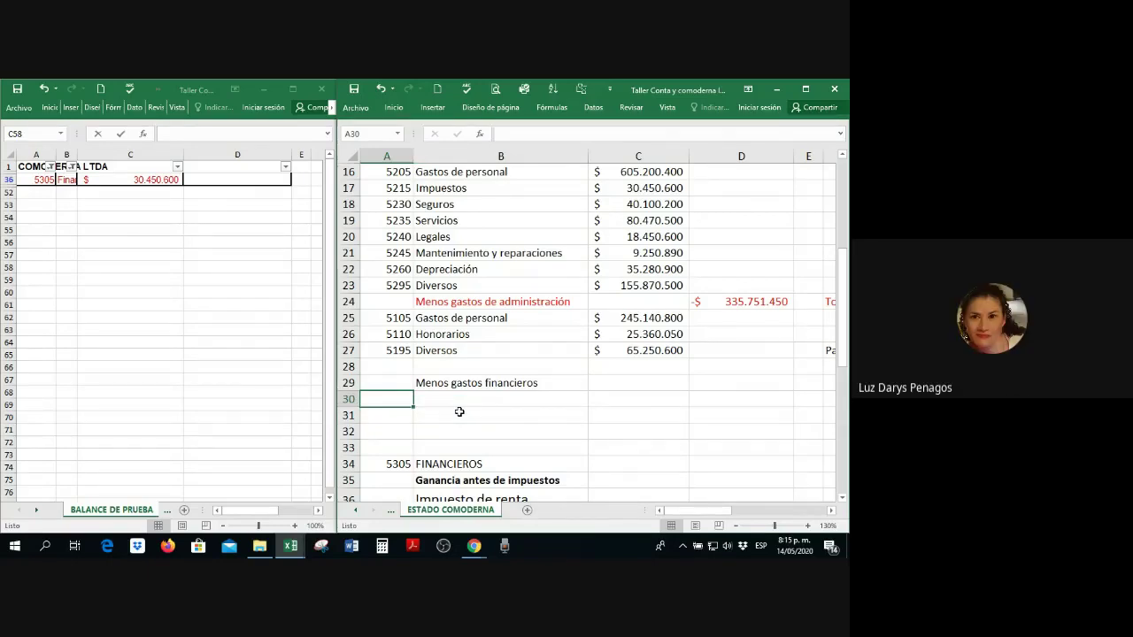
Step: Enter the heading Menos otros gastos in B31 of the income statement, below the financial expenses block
click(459, 412)
text(M)
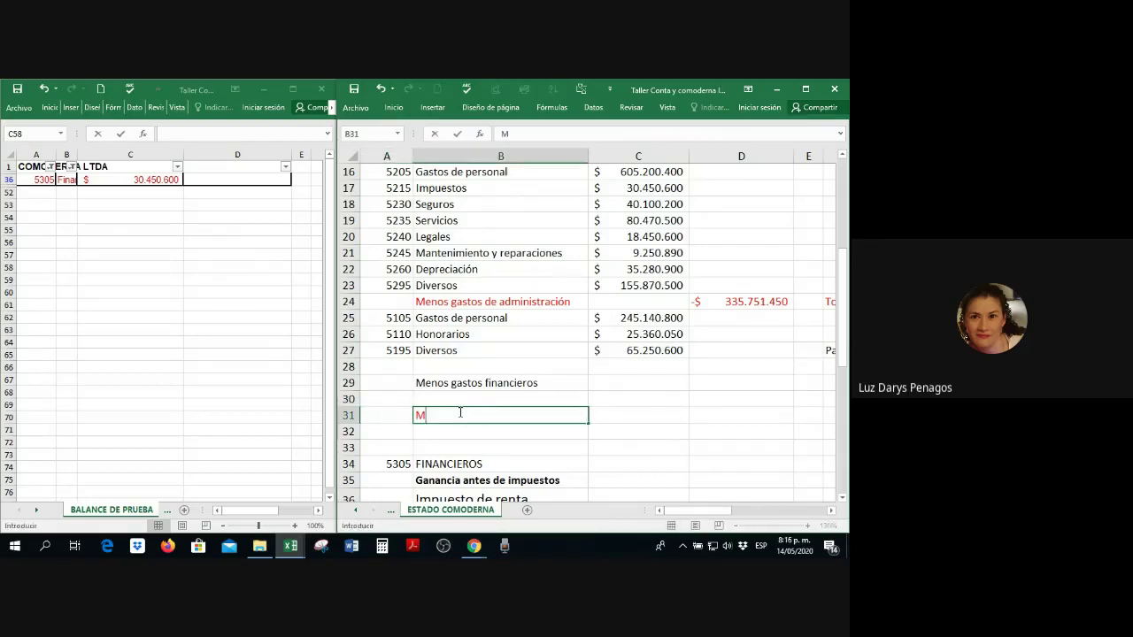
text(enos otros gastos)
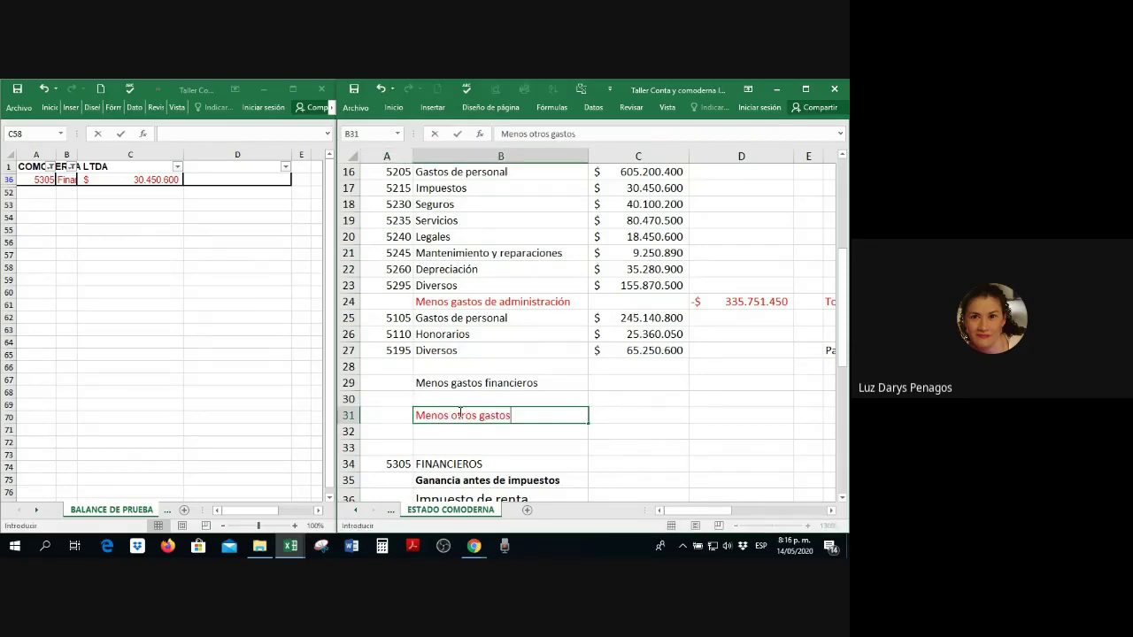
key(Return)
Step: Link A30 to account code 5305 in the trial balance and fill the link across to C30 for the name and amount
key(Up)
key(Up)
key(Left)
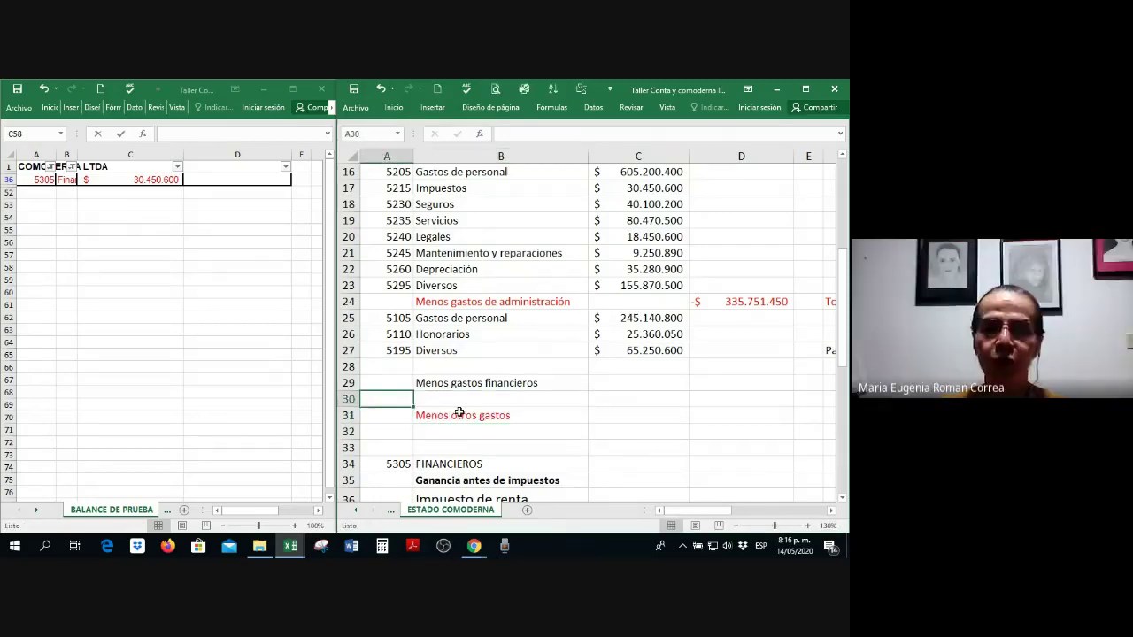
text(+)
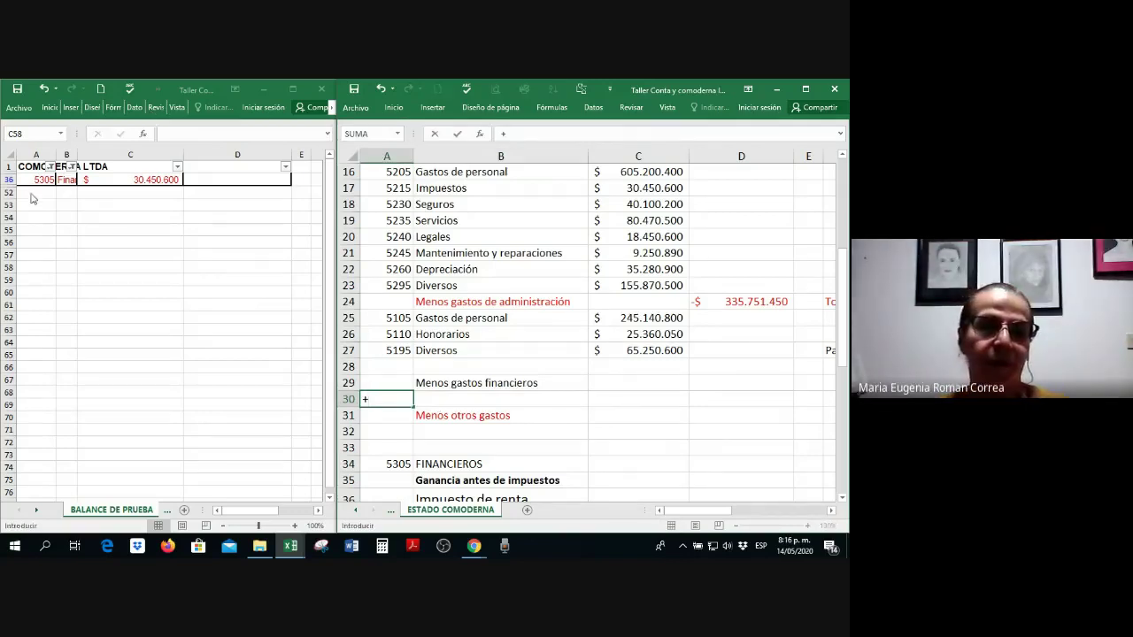
click(40, 177)
key(Return)
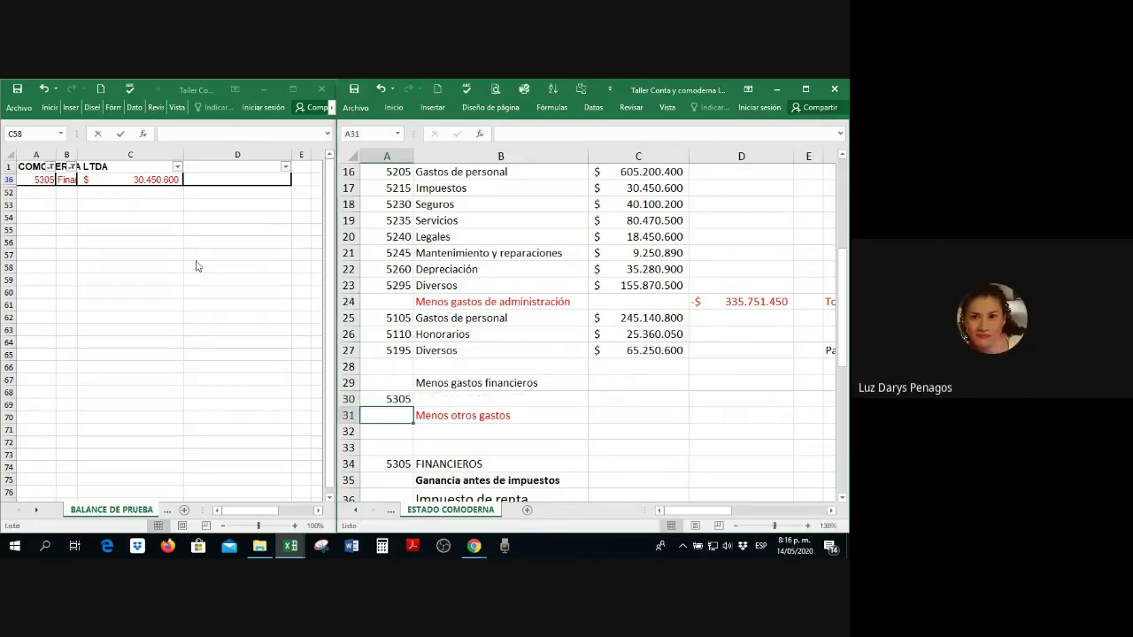
click(409, 400)
drag(409, 400, 657, 407)
click(655, 400)
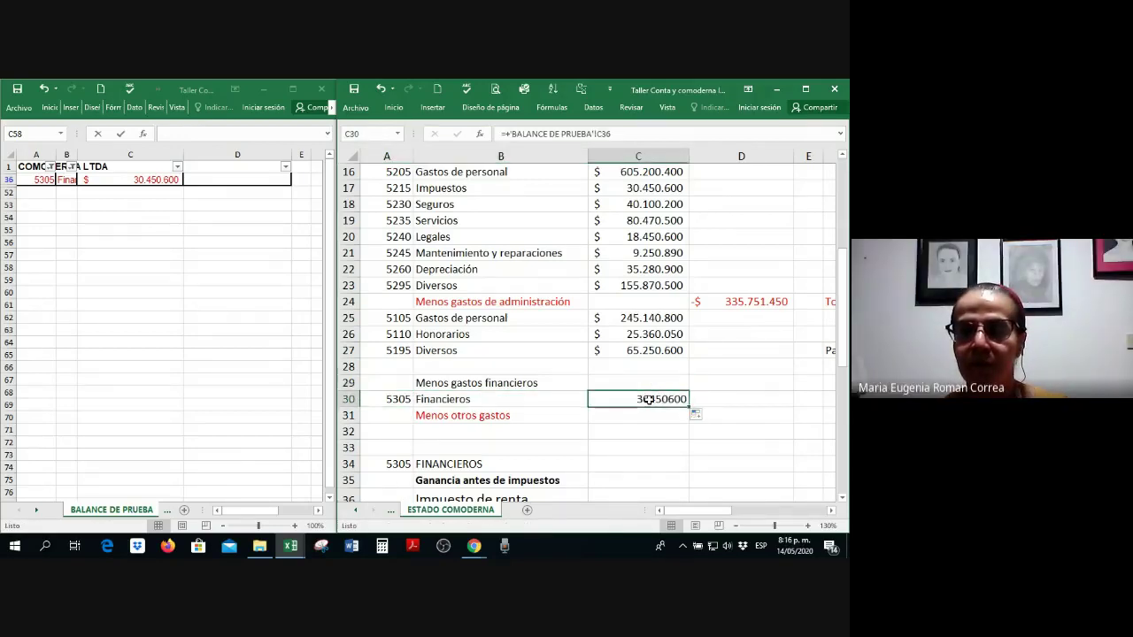
Step: Copy the currency format of the administrative Diversos amount in C27 to the Financieros amount in C30
click(645, 354)
right_click(645, 354)
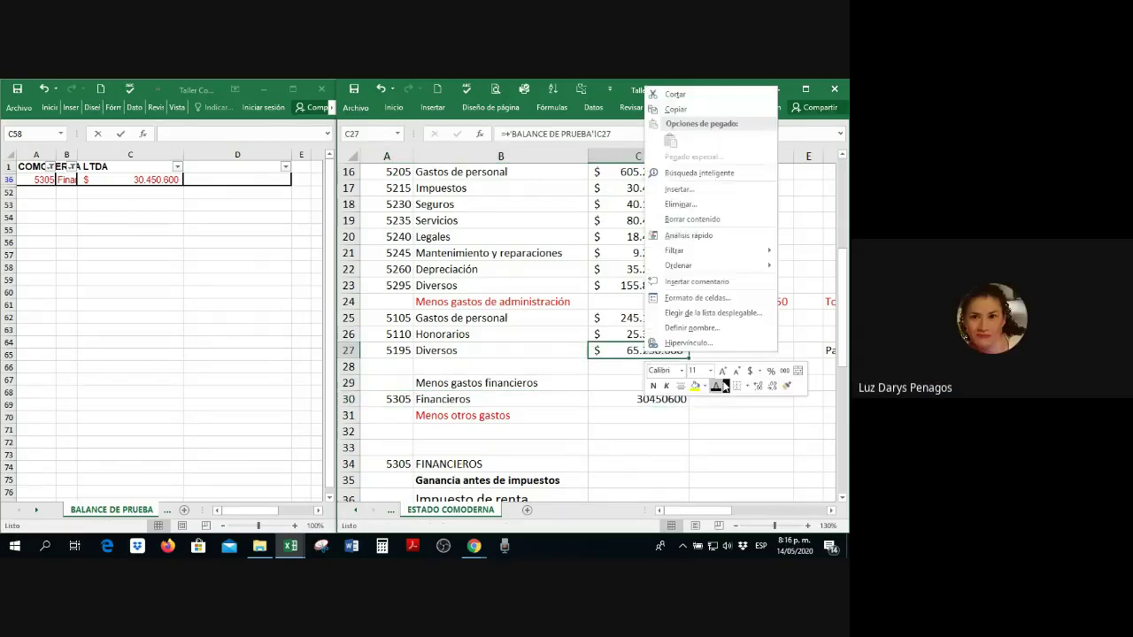
click(788, 386)
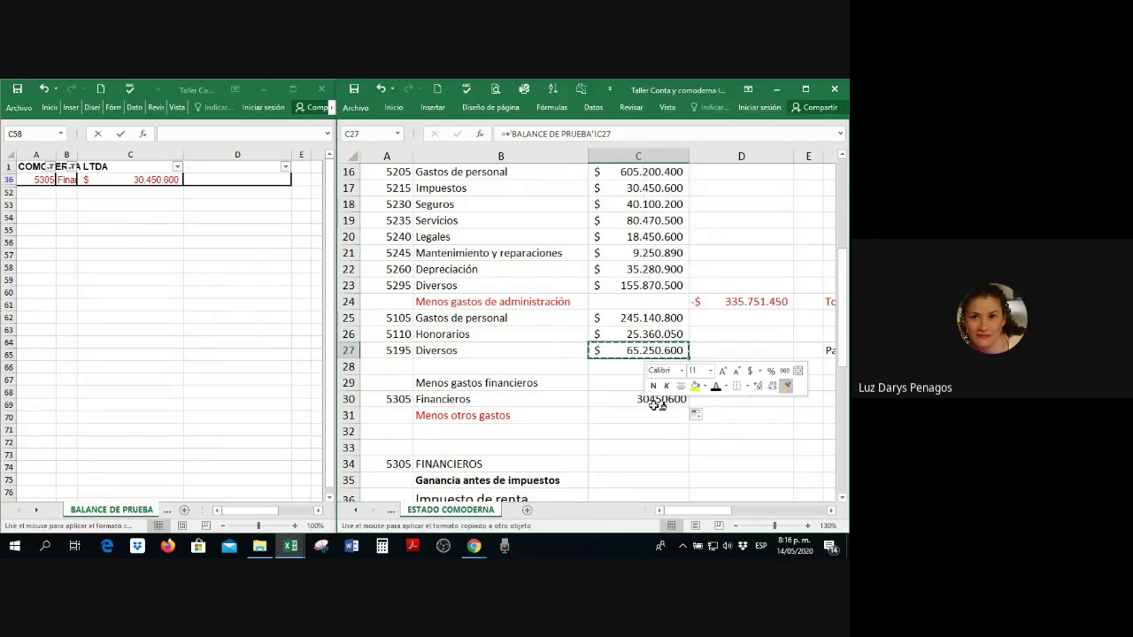
click(625, 397)
Step: Calculate the Menos gastos financieros total in D29 as the negative of the Financieros amount, -C30
click(715, 383)
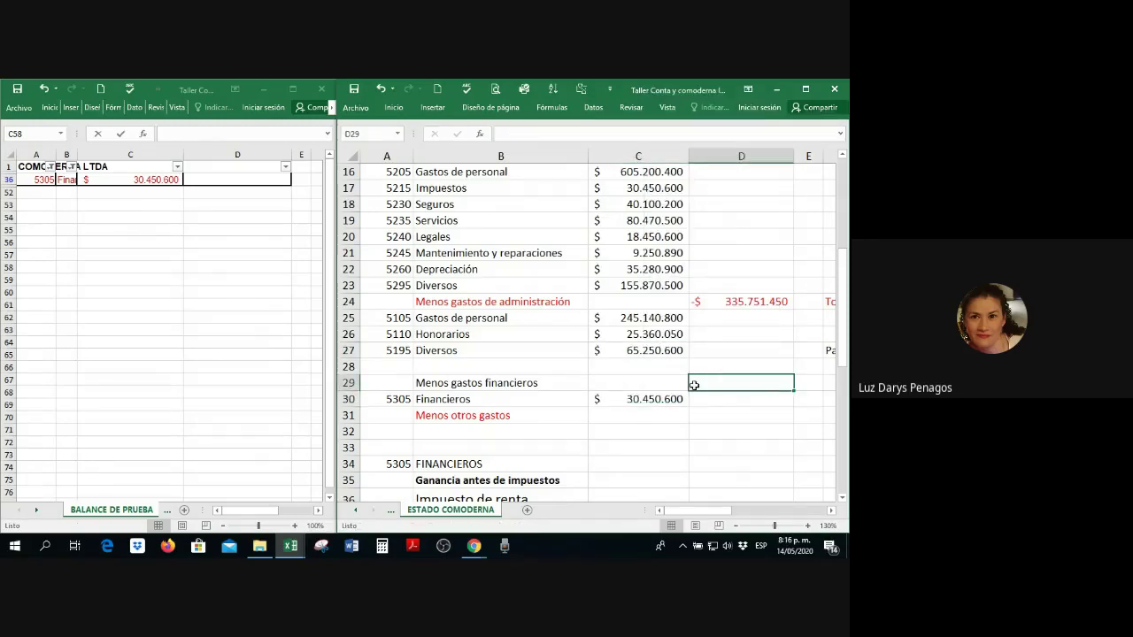
text(-)
click(646, 398)
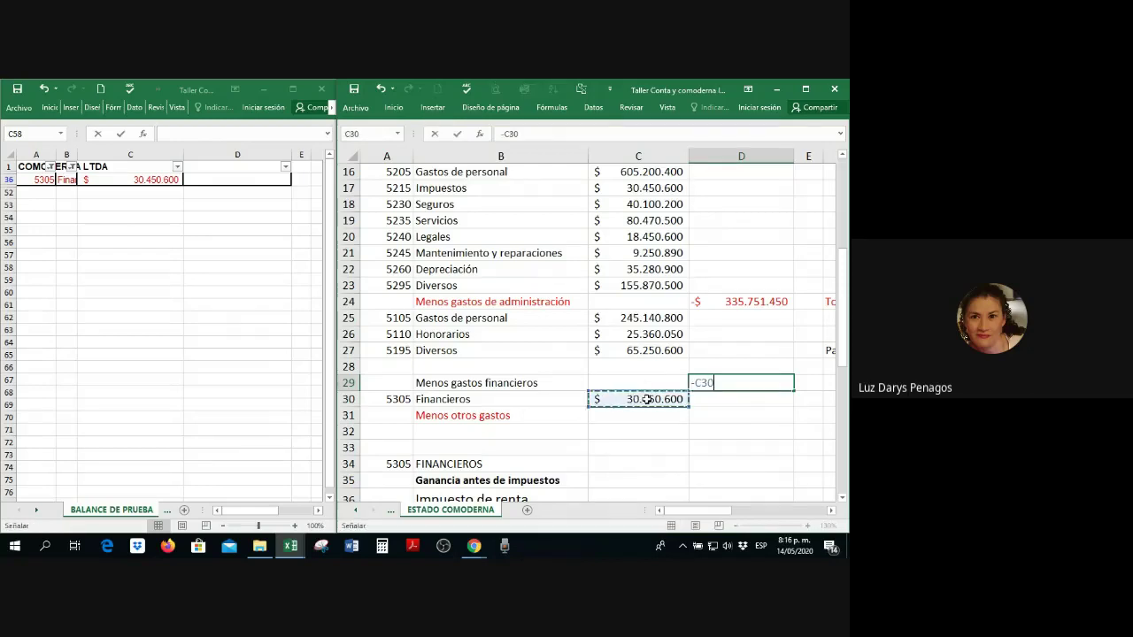
key(Return)
click(733, 382)
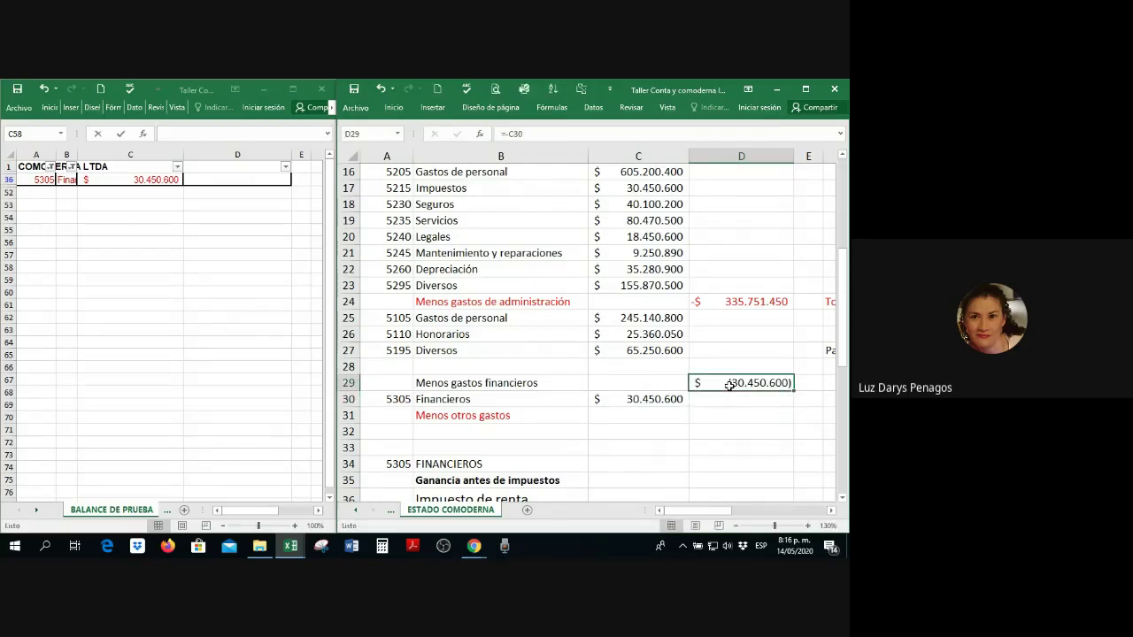
Step: Apply a red font color to the financial expenses amount in D29
right_click(704, 388)
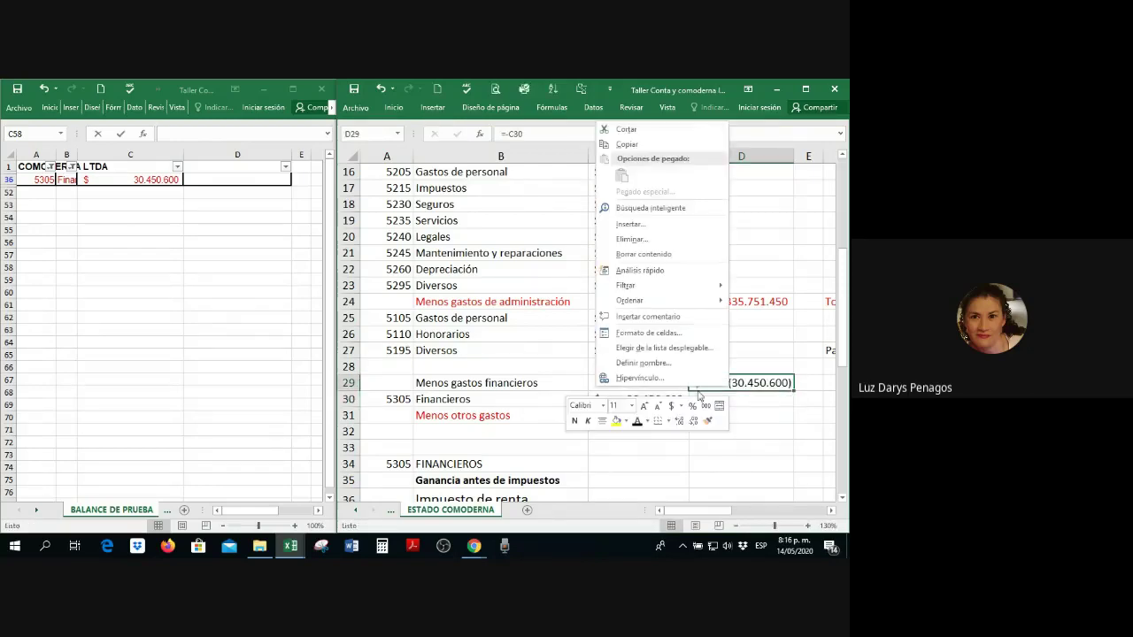
click(647, 422)
click(656, 381)
click(767, 436)
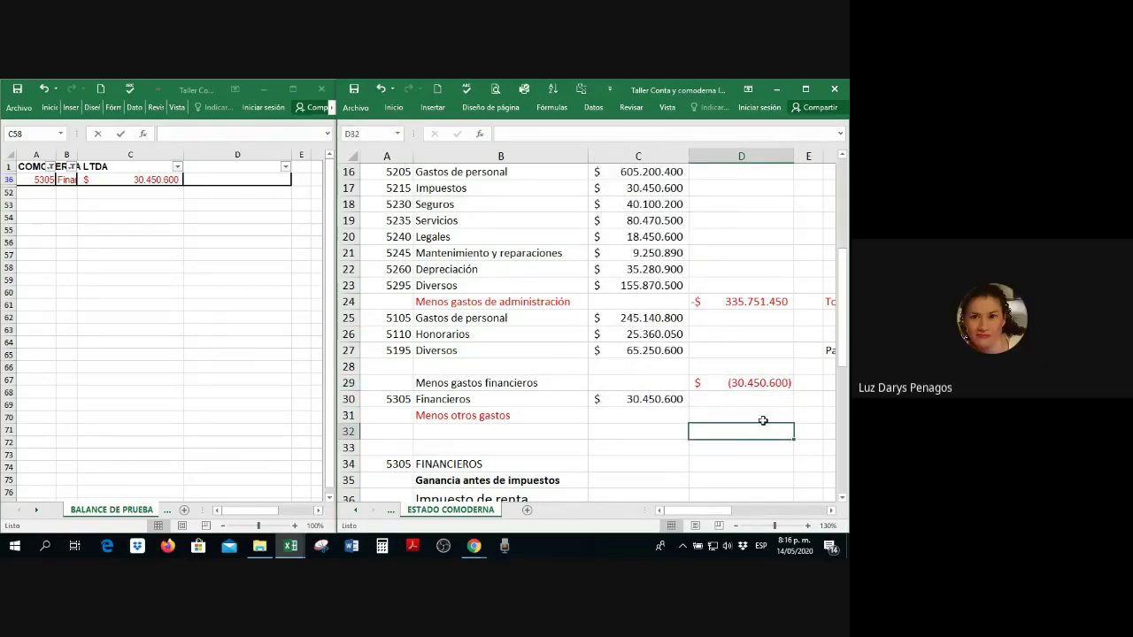
click(762, 418)
text(-)
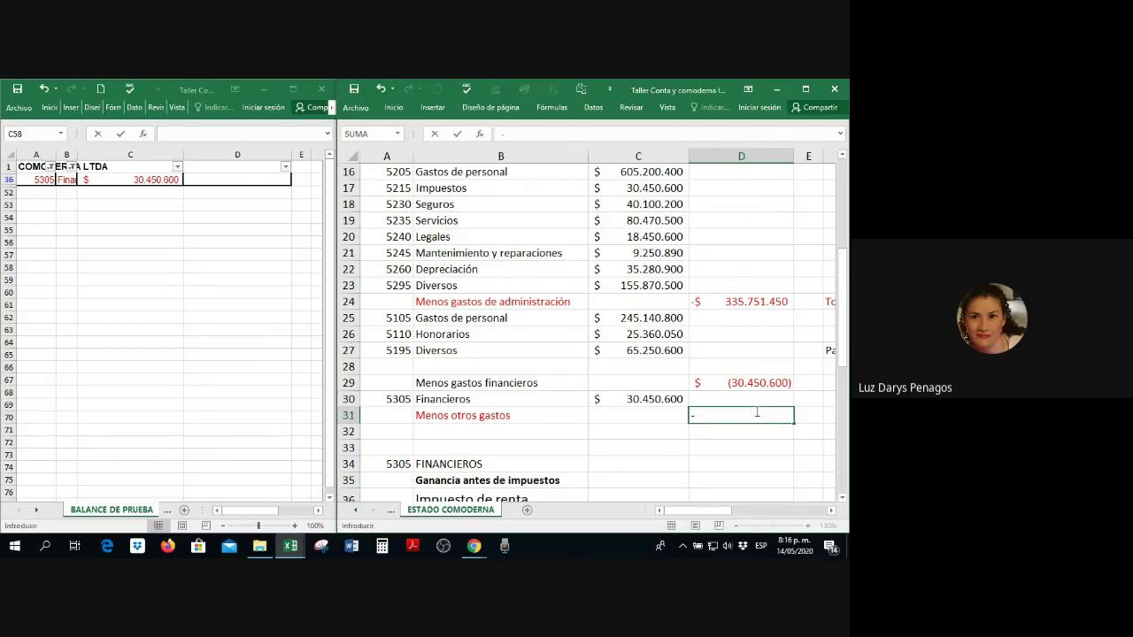
key(BackSpace)
key(Return)
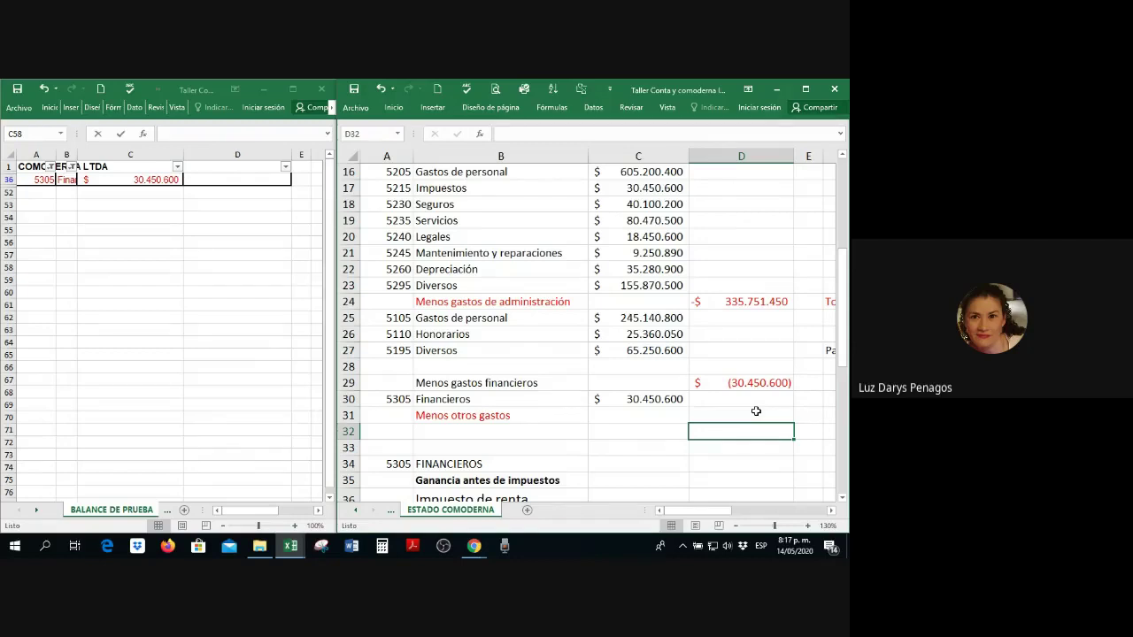
Step: Try the "Menos otros gastos" label in B28 above the financial expenses, and move it back to B31
click(487, 414)
drag(498, 407, 498, 363)
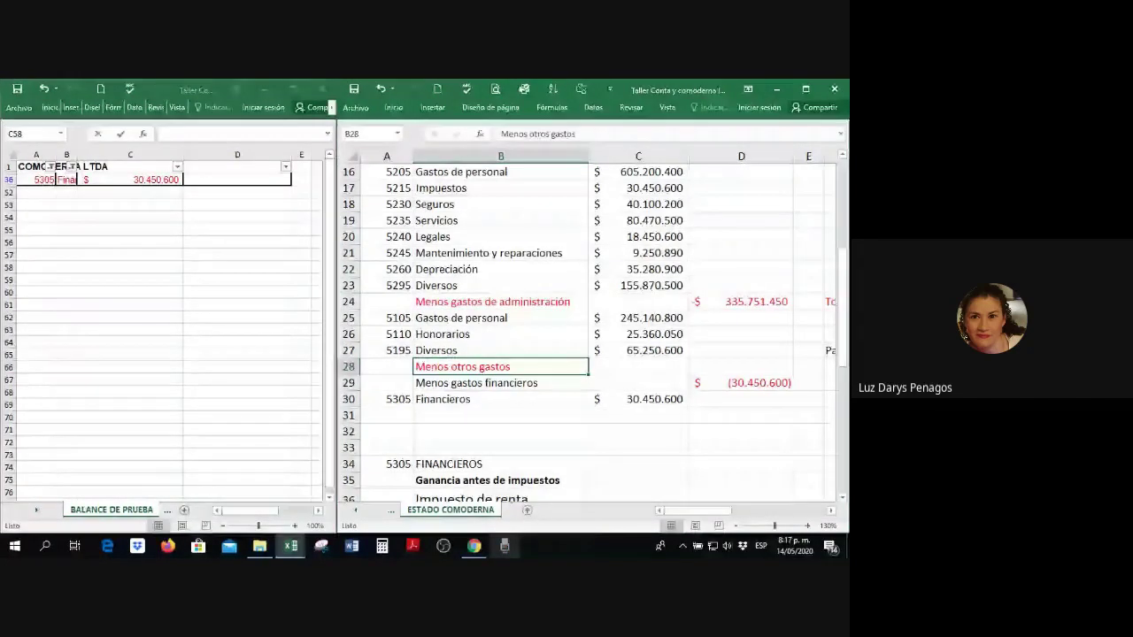
mouse_move(474, 543)
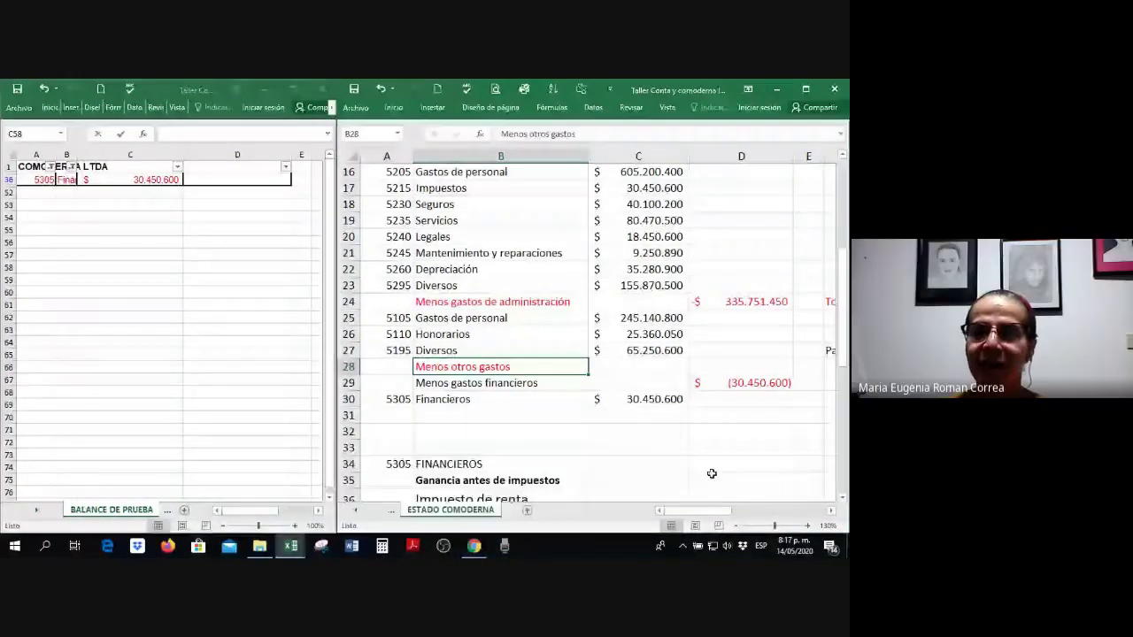
drag(522, 375, 529, 421)
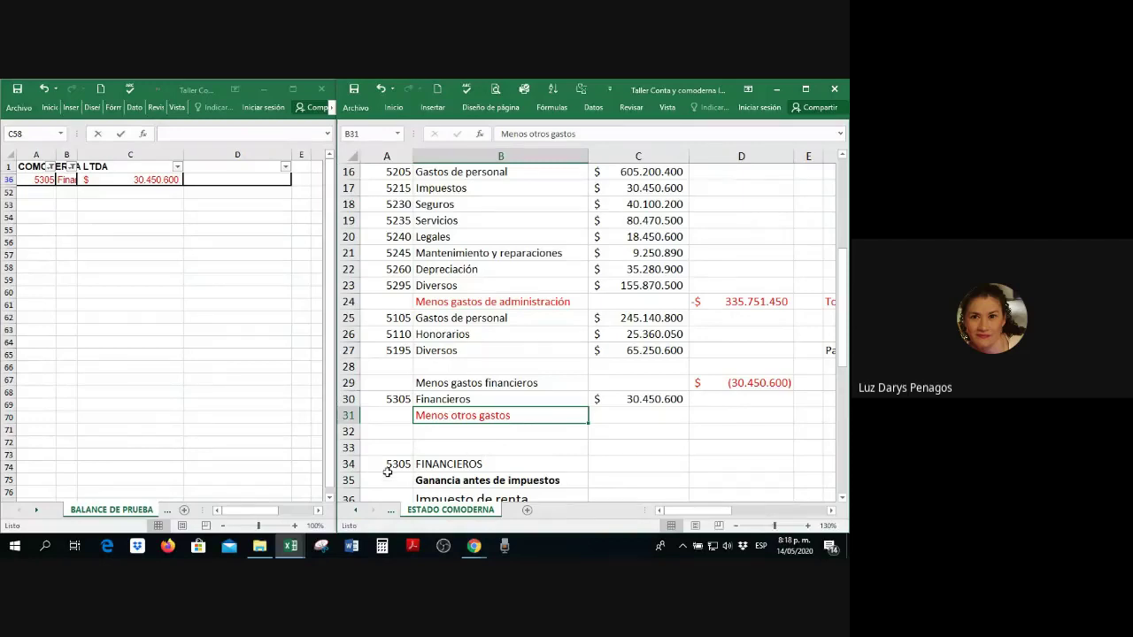
Step: Clear the leftover 5305 FINANCIEROS entry in row 34 and move the "Ganancia antes de impuestos" label to B32
drag(392, 464, 474, 461)
key(Delete)
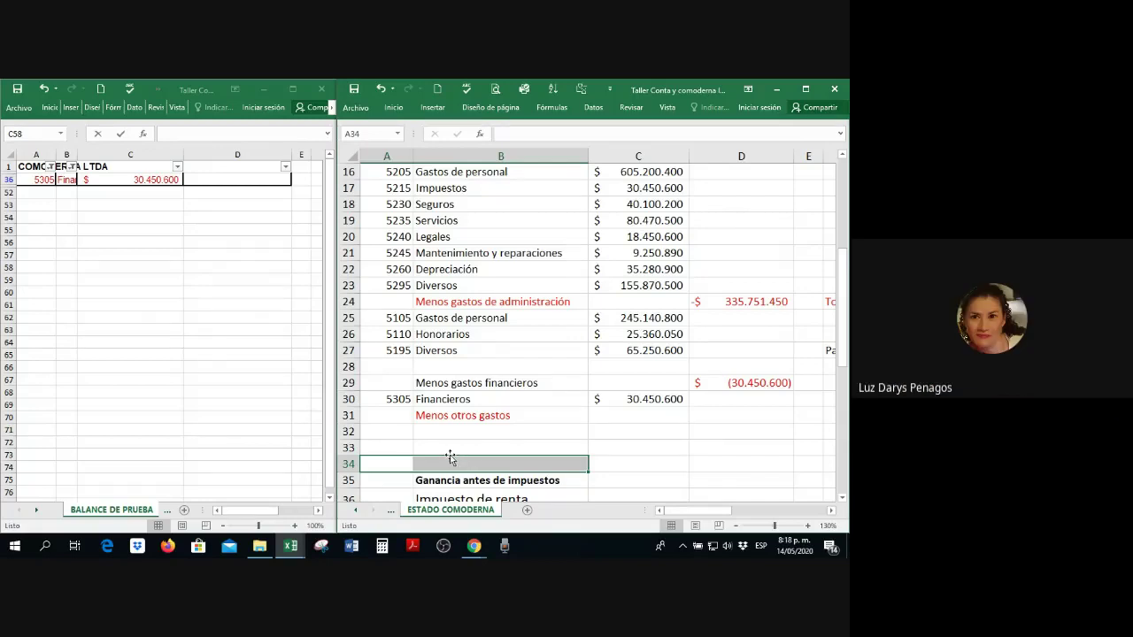
scroll(496, 461, down, 1)
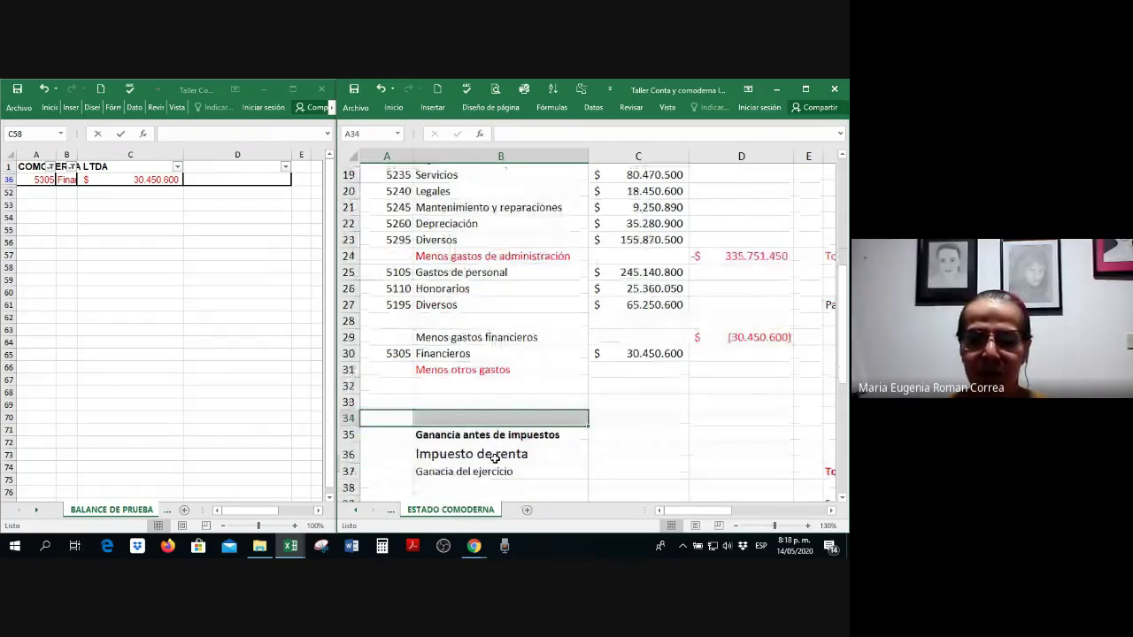
scroll(496, 458, up, 1)
drag(442, 479, 443, 434)
Step: Maximize the income statement window and calculate the profit before taxes in D32 as the sum of D9:D31
click(732, 433)
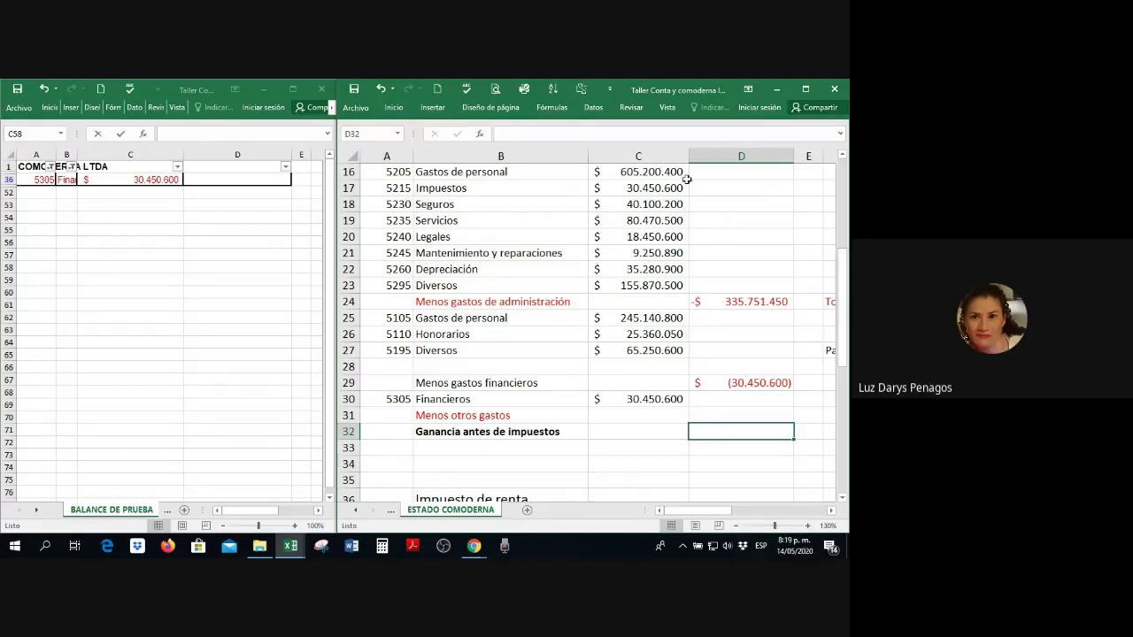
click(806, 90)
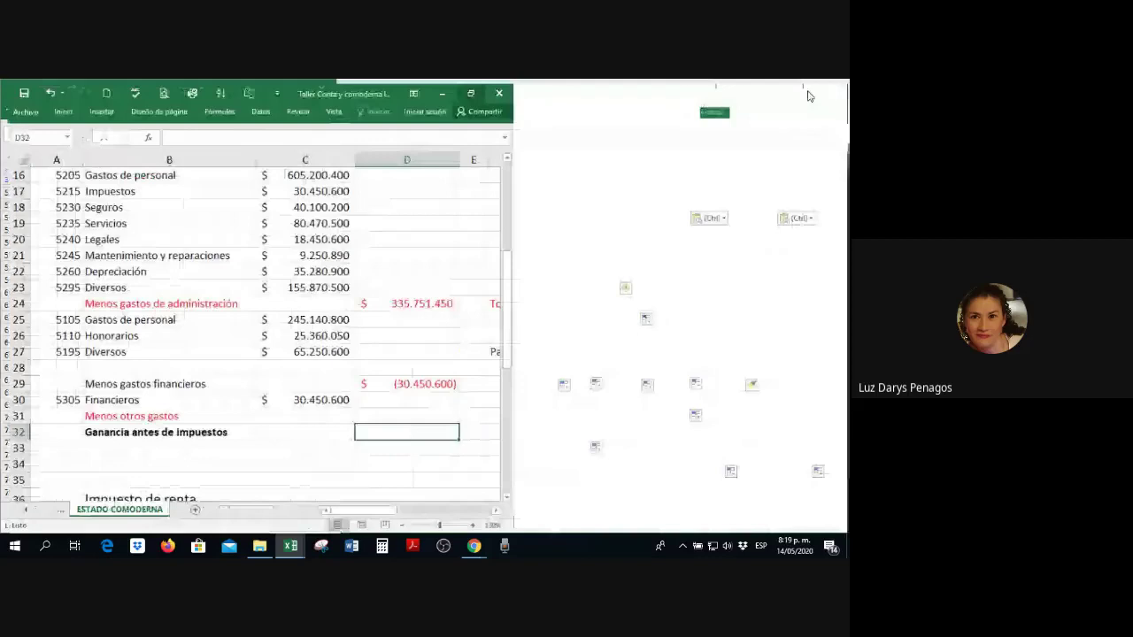
key(alt+equal)
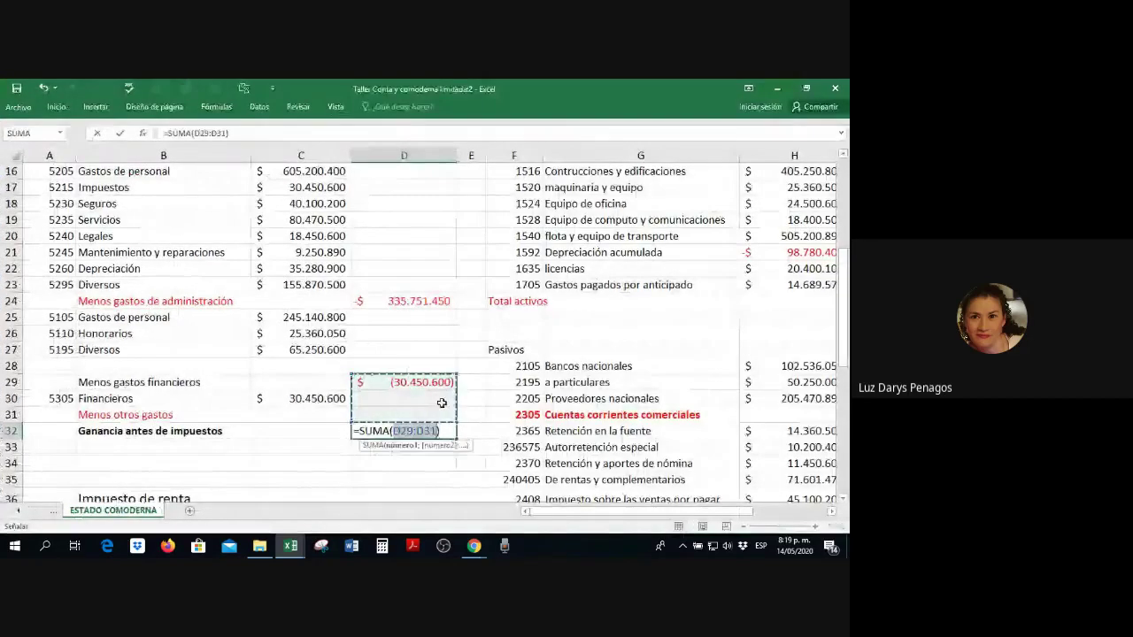
drag(442, 402, 427, 235)
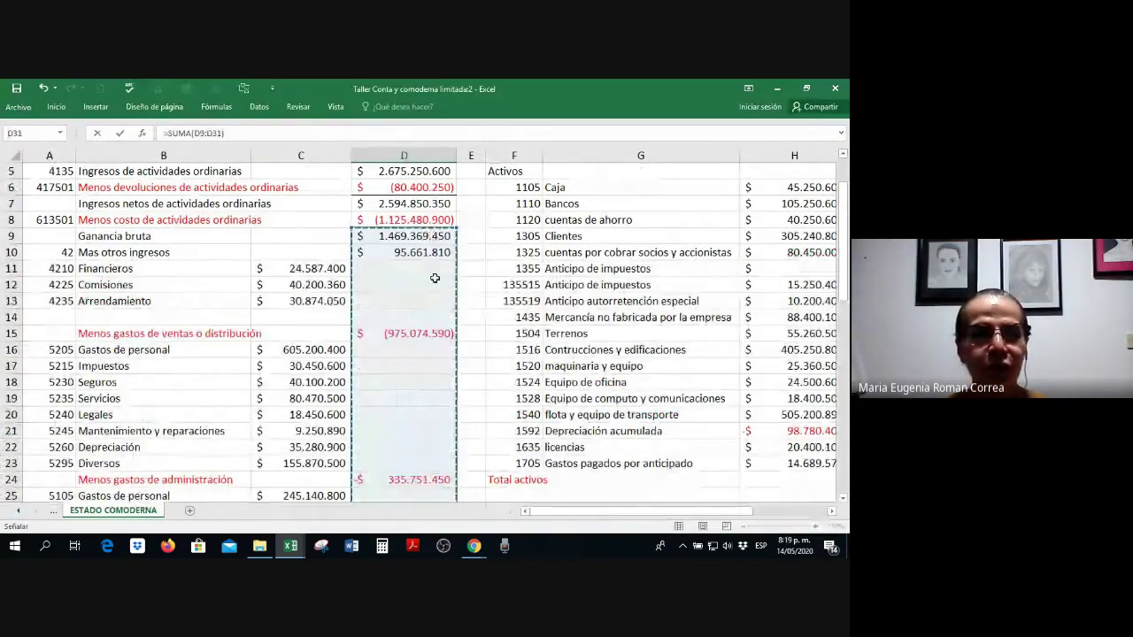
key(Return)
Step: Add a bottom border to the cost of ordinary activities amount in D8
scroll(435, 278, up, 4)
click(434, 270)
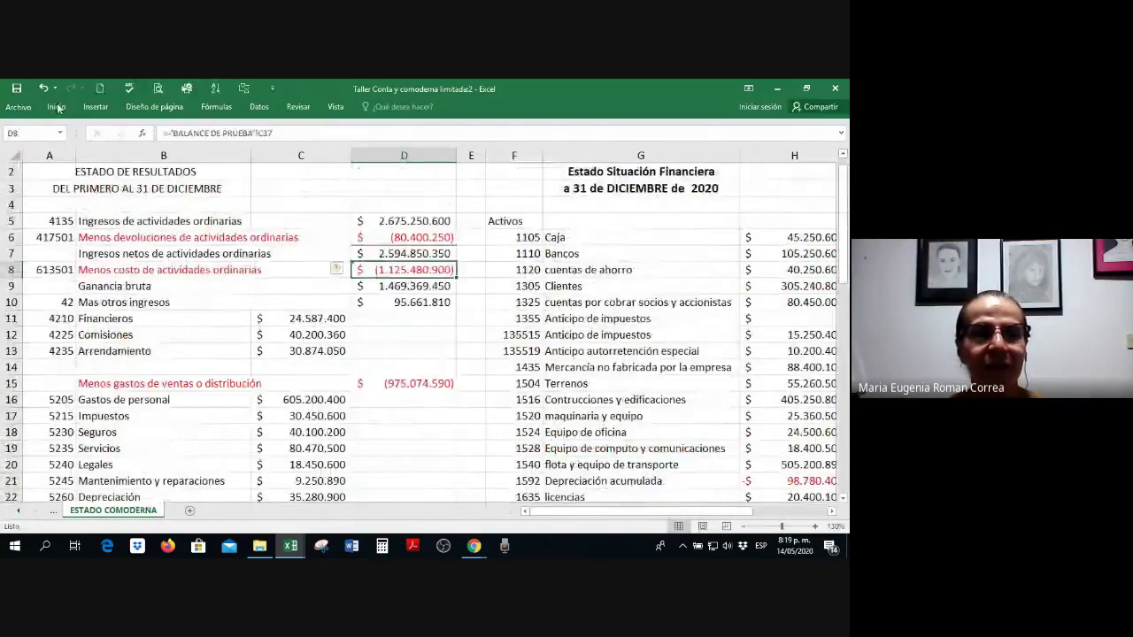
click(55, 107)
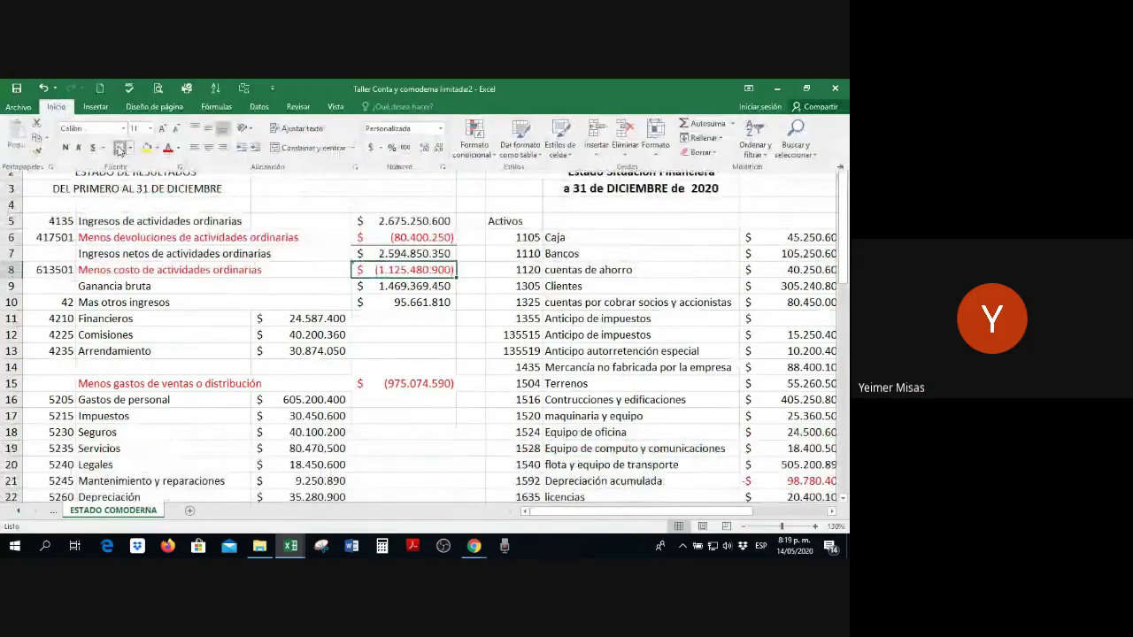
click(403, 392)
Step: Return the income statement window to its side-by-side arrangement with the trial balance
scroll(402, 391, down, 3)
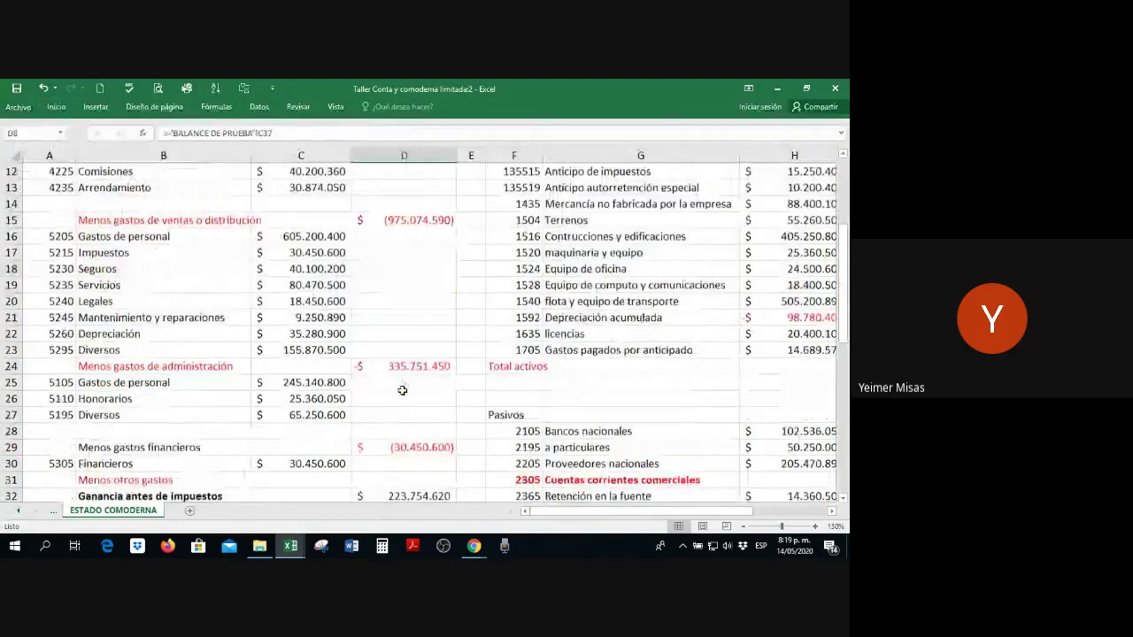
scroll(416, 416, down, 2)
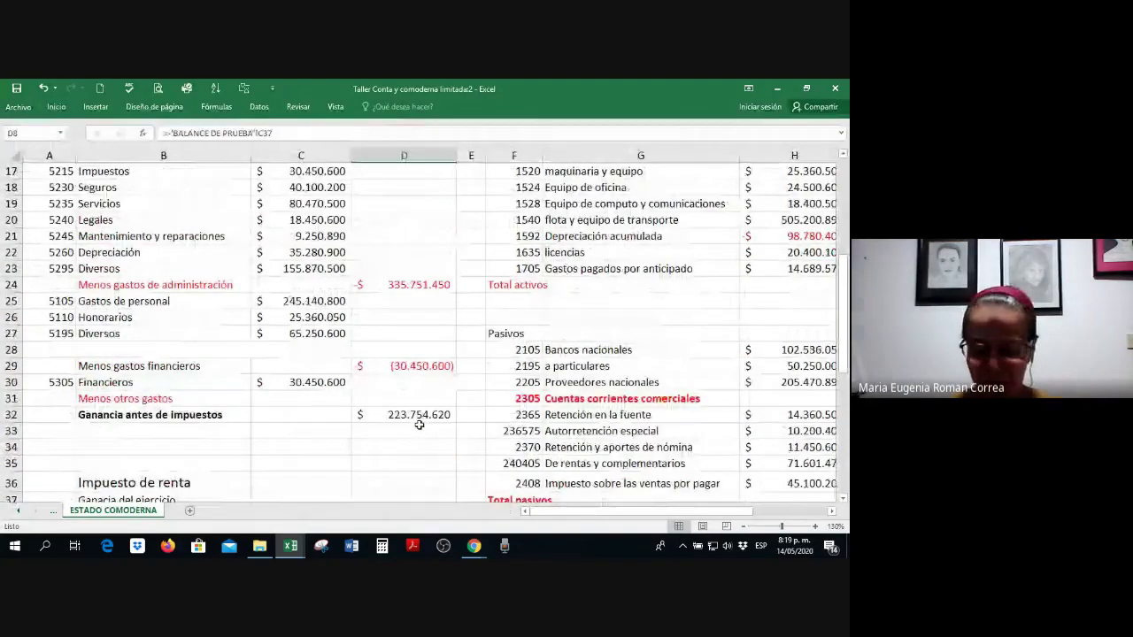
key(Left)
key(Left)
key(super)
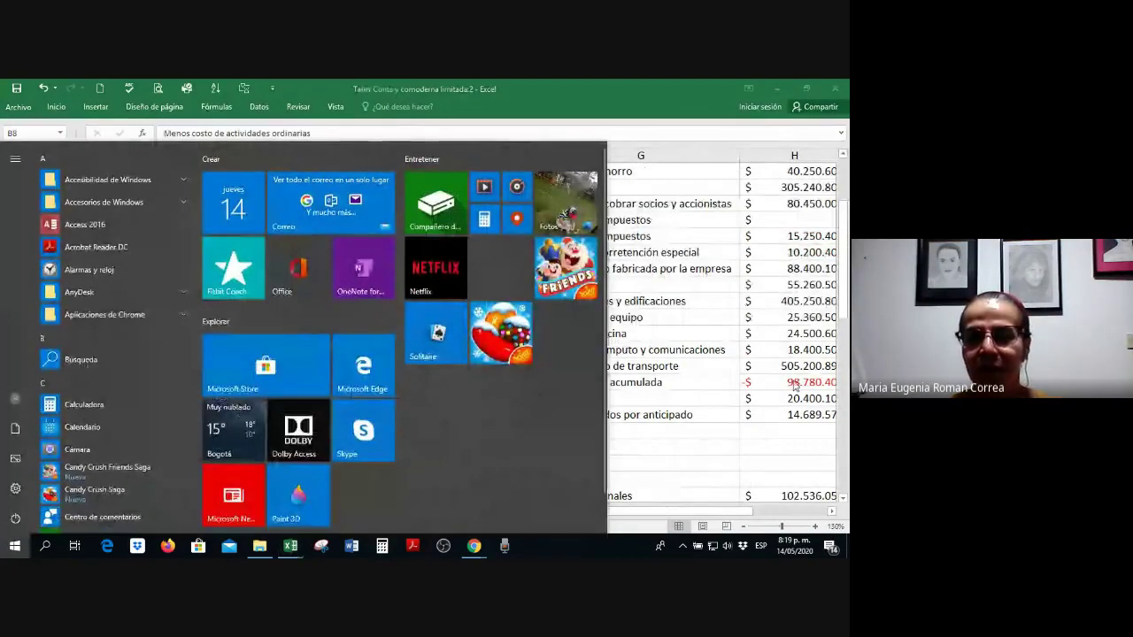
click(708, 387)
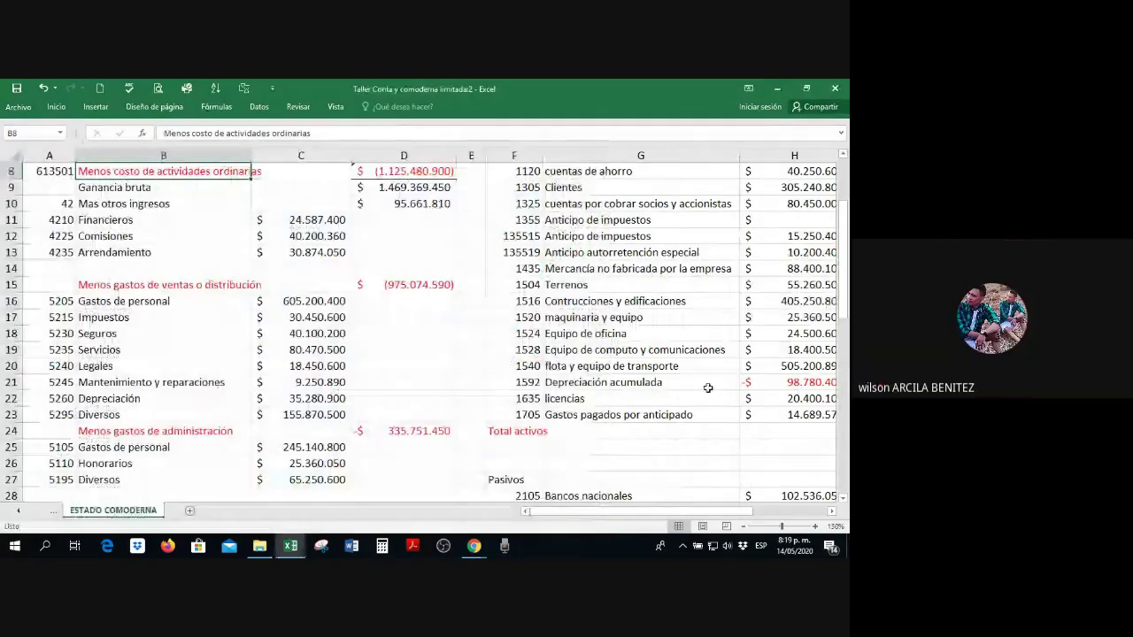
key(super+Down)
Step: Move the "Impuesto de renta" and "Ganacia del ejercicio" labels up to B33:B34, directly below the profit before taxes
scroll(715, 398, down, 5)
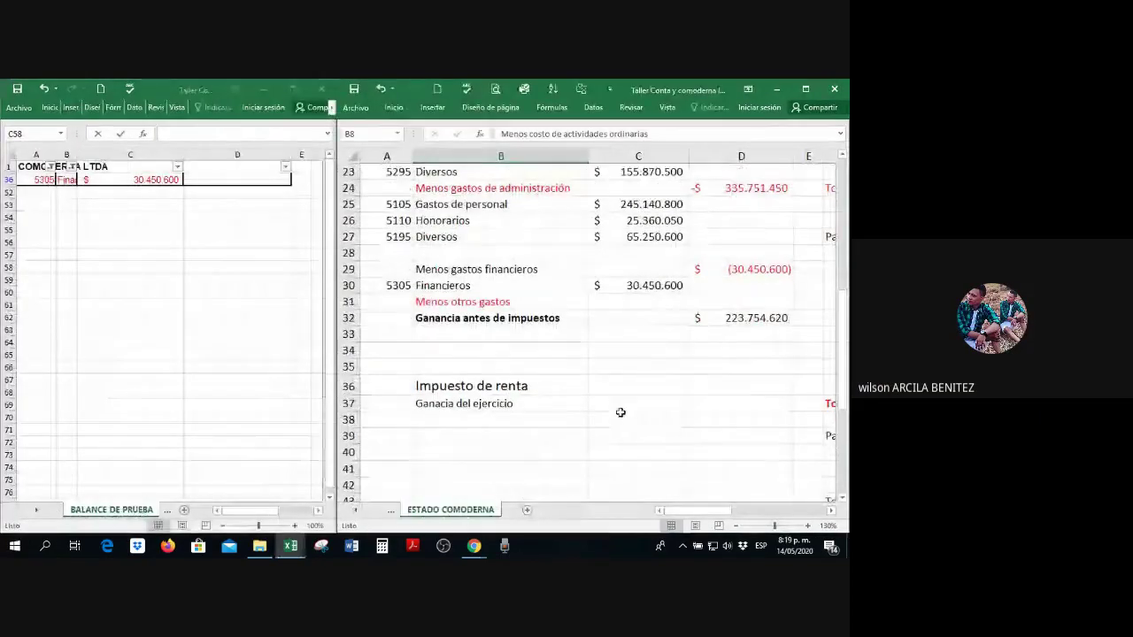
drag(449, 385, 475, 403)
drag(587, 387, 590, 336)
Step: Enter the income tax rate of 32% in C33
click(610, 335)
text(33)
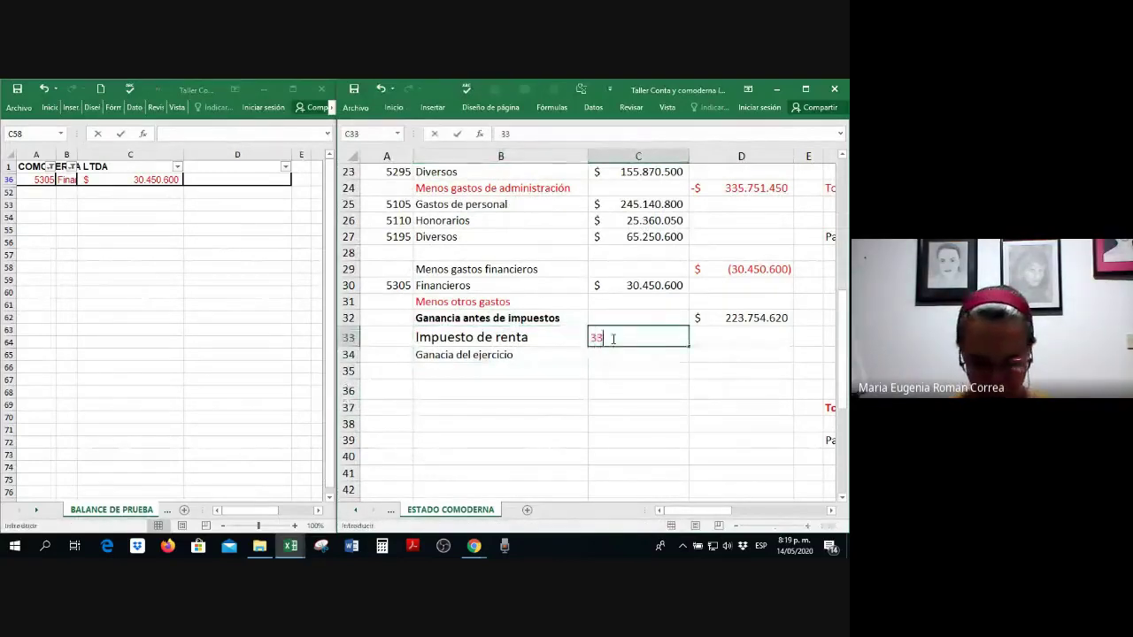
key(BackSpace)
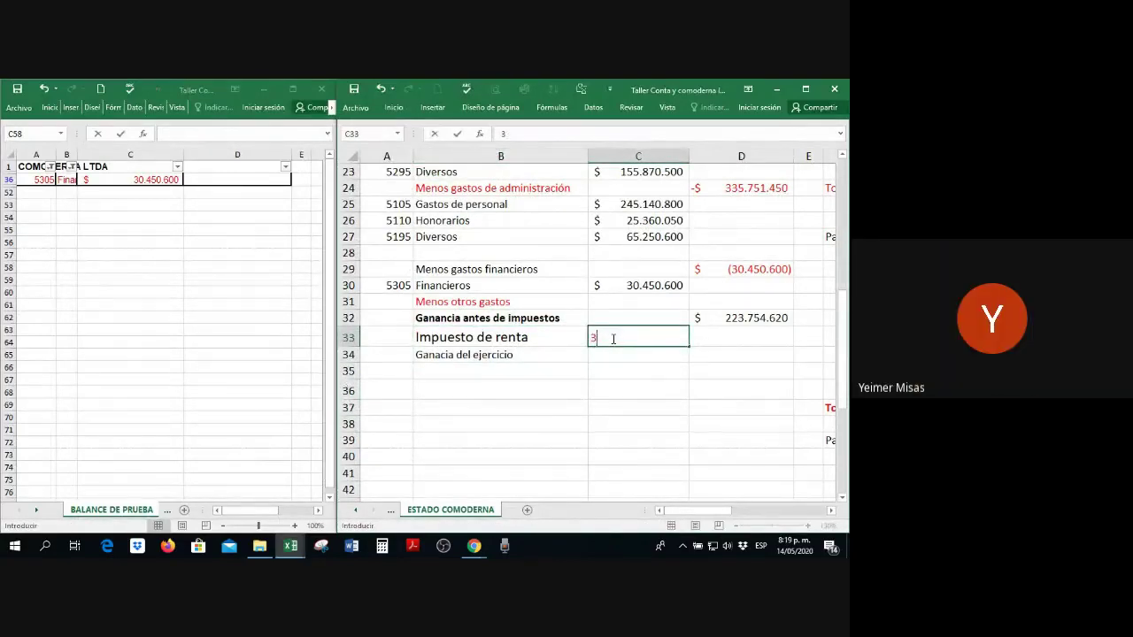
text(2%)
key(Tab)
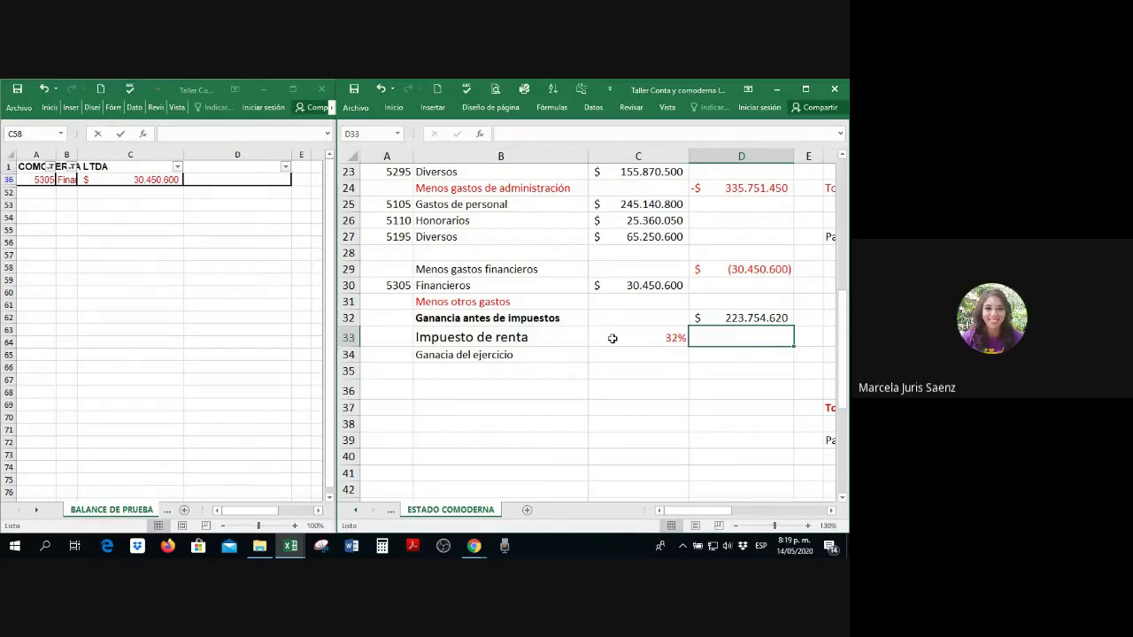
Step: Calculate the negative income tax in D33, rounded to zero decimals, with =redondear(-(D32*C33);0)
text(=)
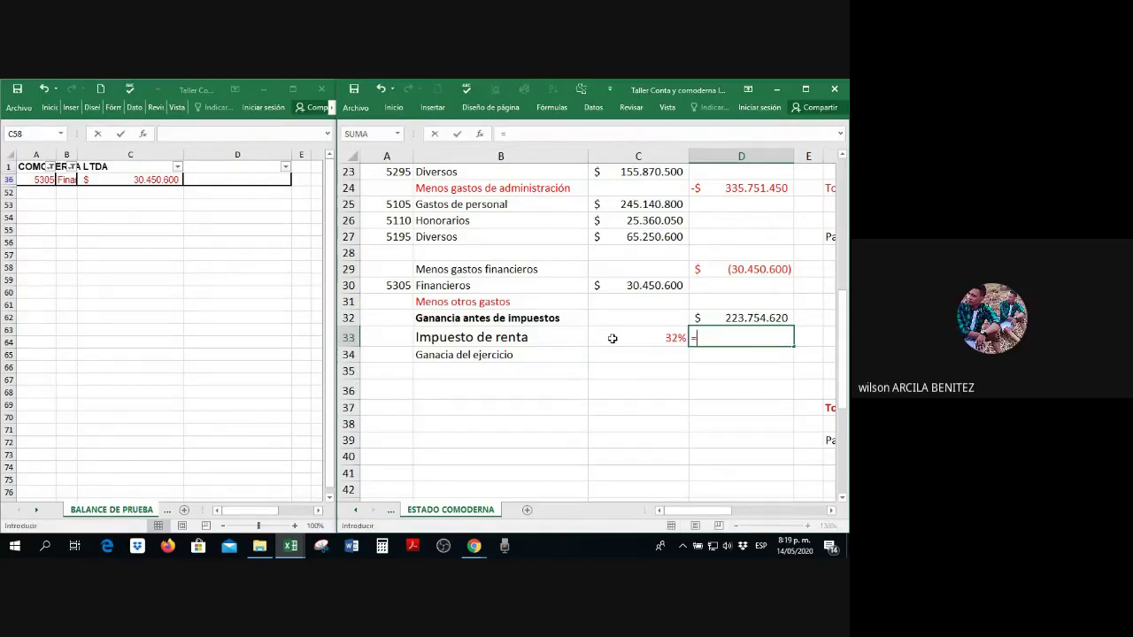
text(-()
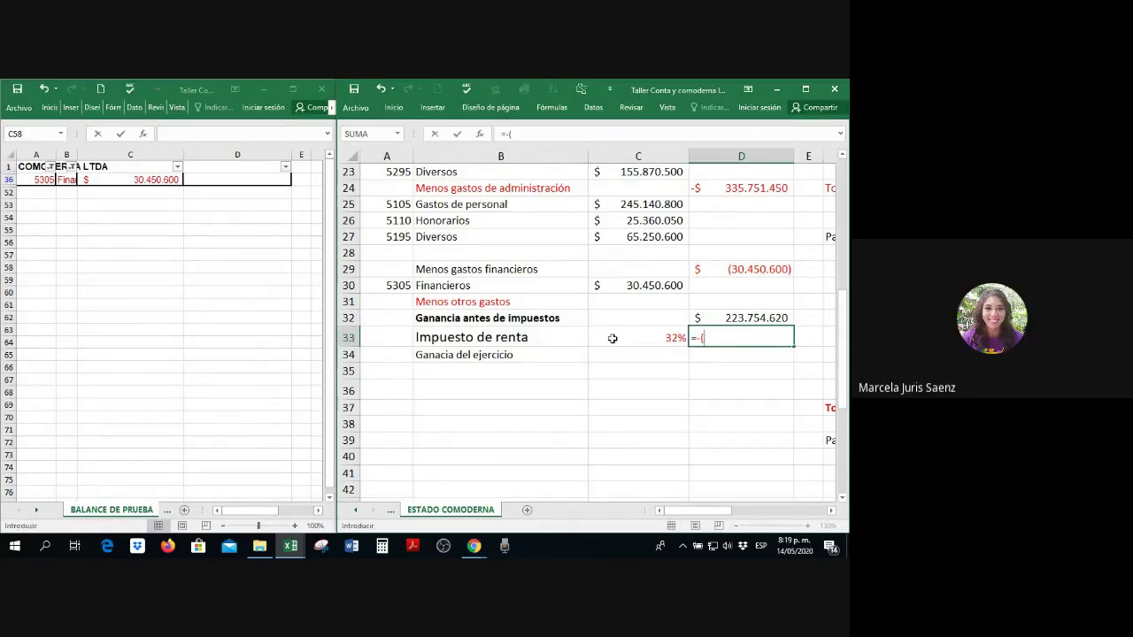
key(Up)
text(*)
click(612, 338)
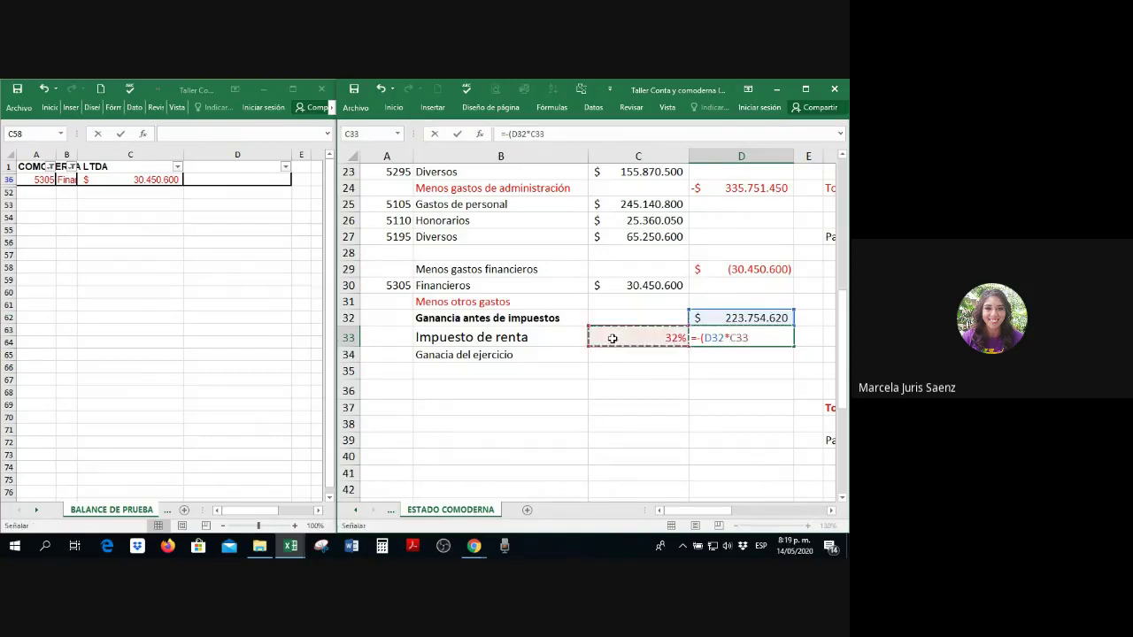
text())
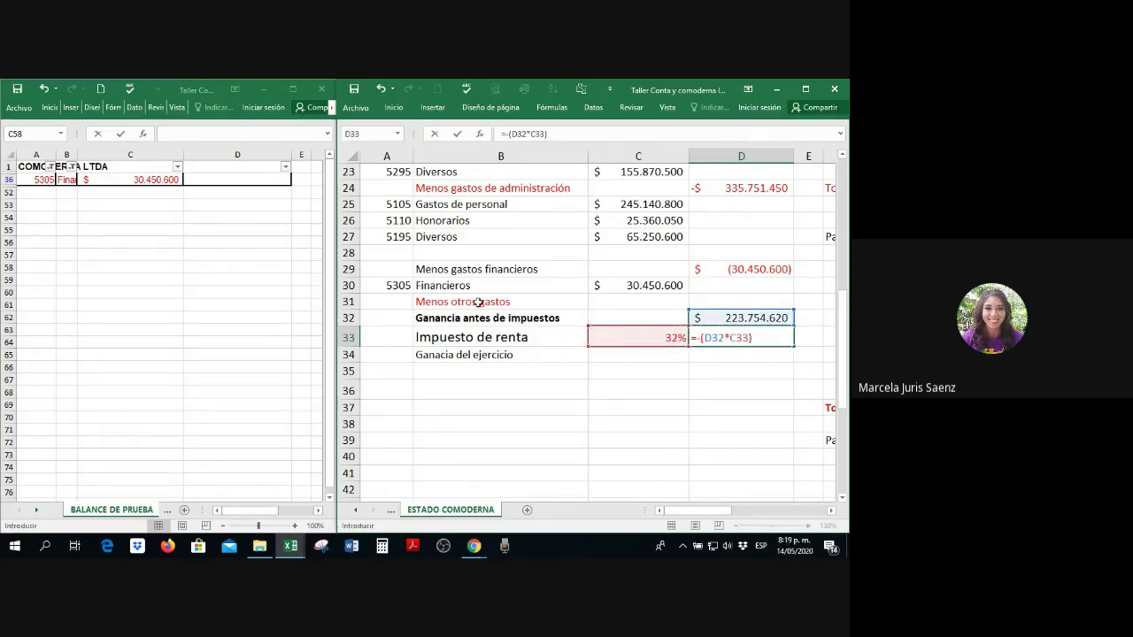
click(505, 134)
text(redondear()
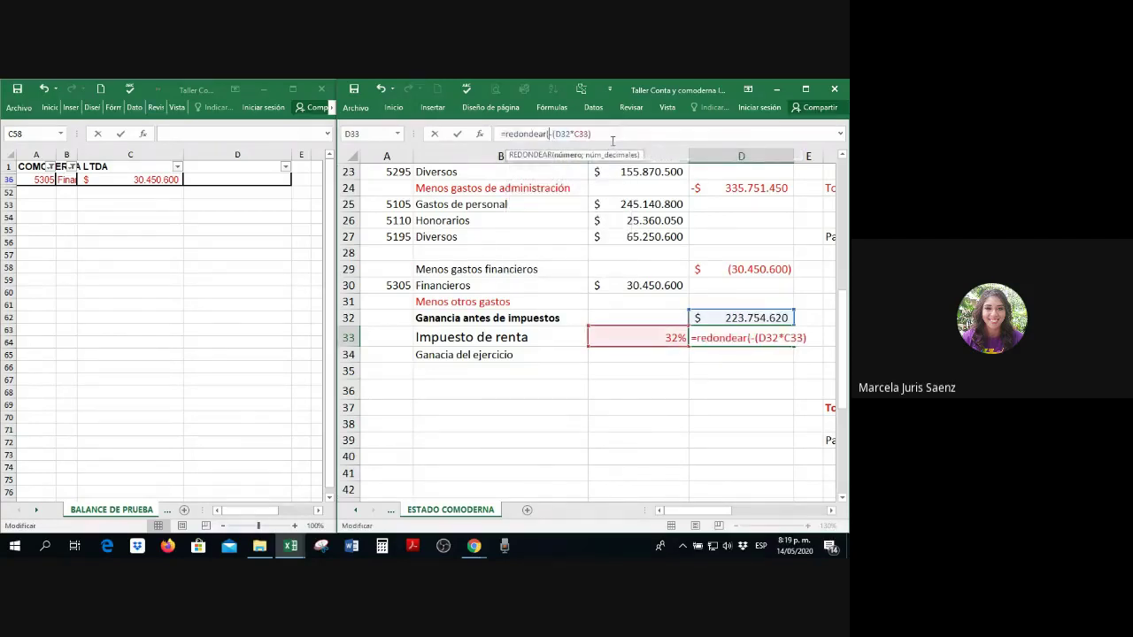
text(;0))
key(Return)
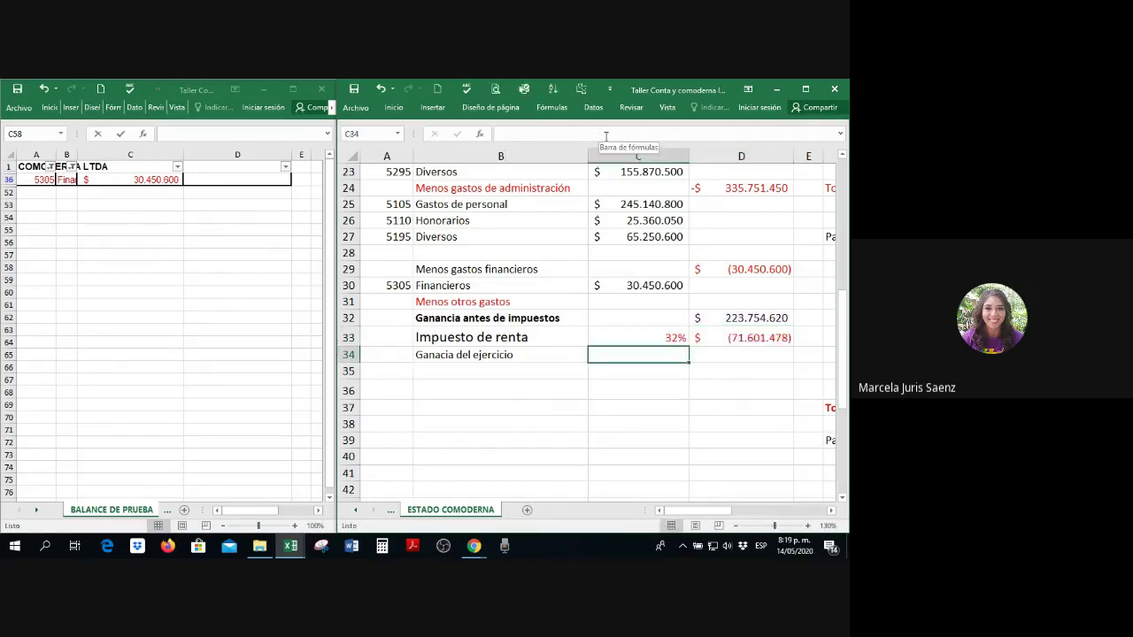
Step: Calculate the profit for the year in D34 as the sum of D32:D33
key(Right)
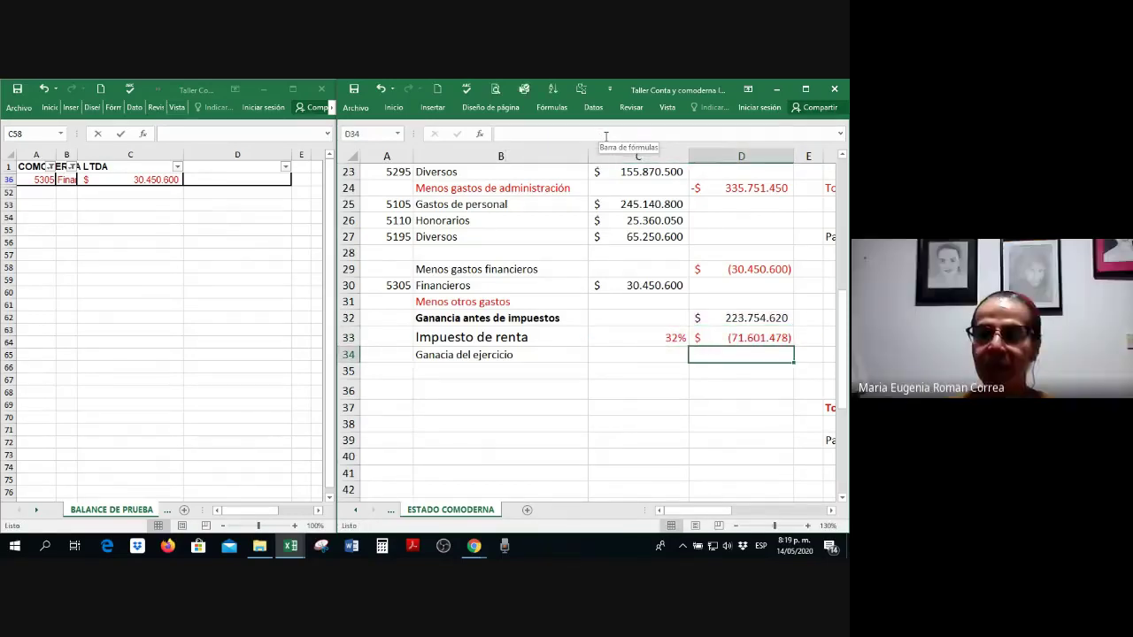
click(393, 107)
click(779, 129)
text(=SUMA()
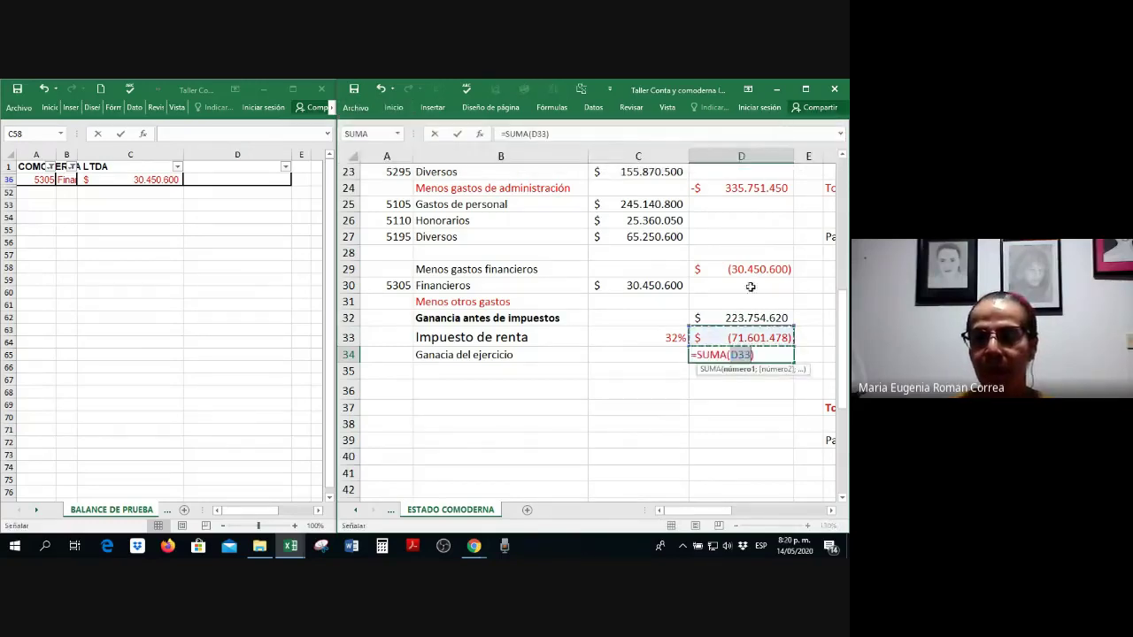
drag(720, 316, 726, 331)
text())
key(Return)
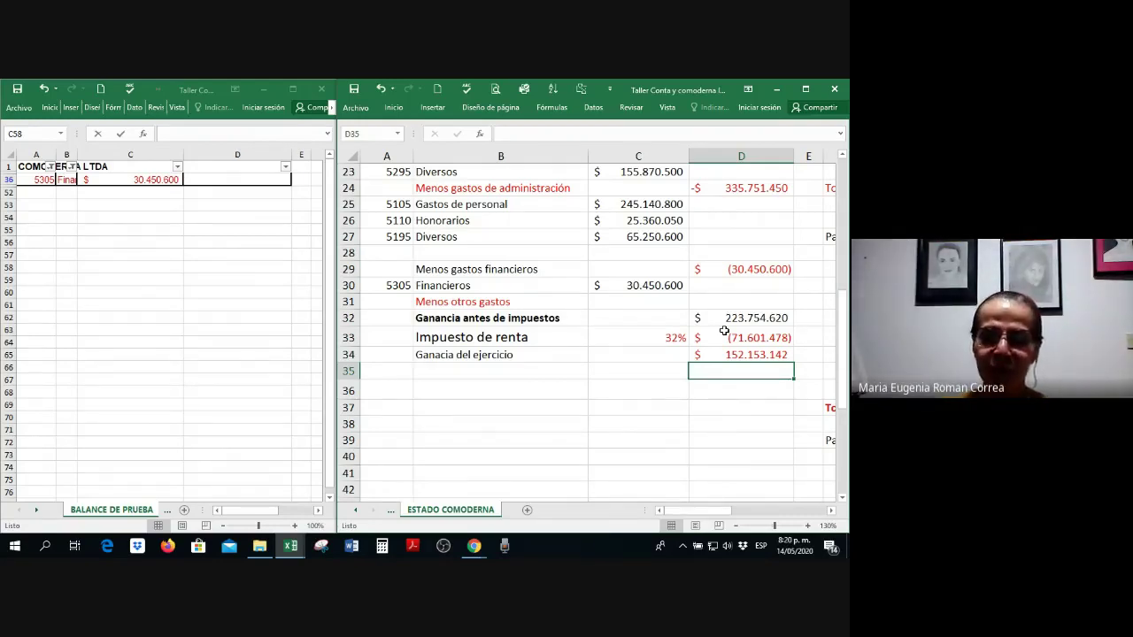
Step: Save the workbook from the trial balance window
key(Down)
key(Left)
key(Left)
key(Left)
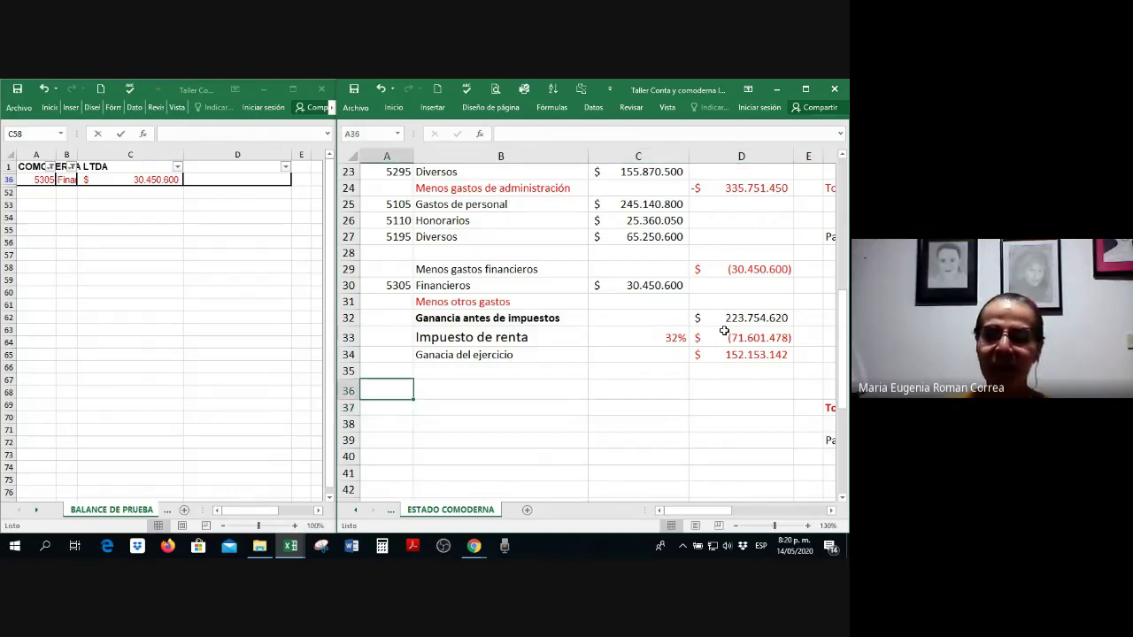
key(Right)
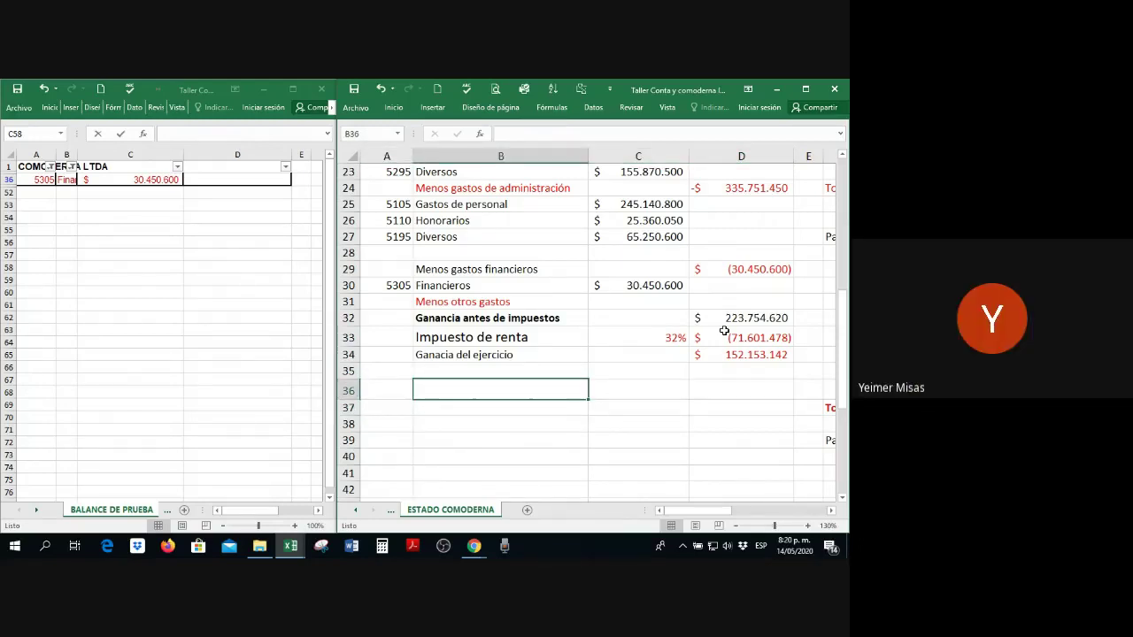
click(17, 90)
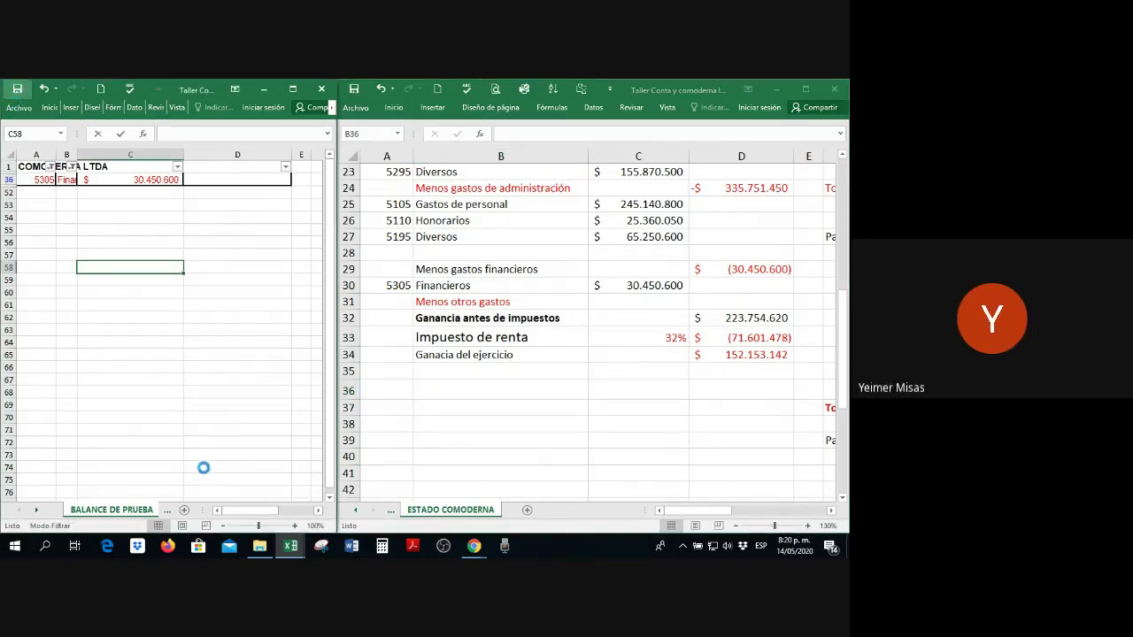
Step: Open the Taller Conta Siete SAS Nueva versión workbook from the Tercer momento folder and copy its signature block J69:M70
click(260, 547)
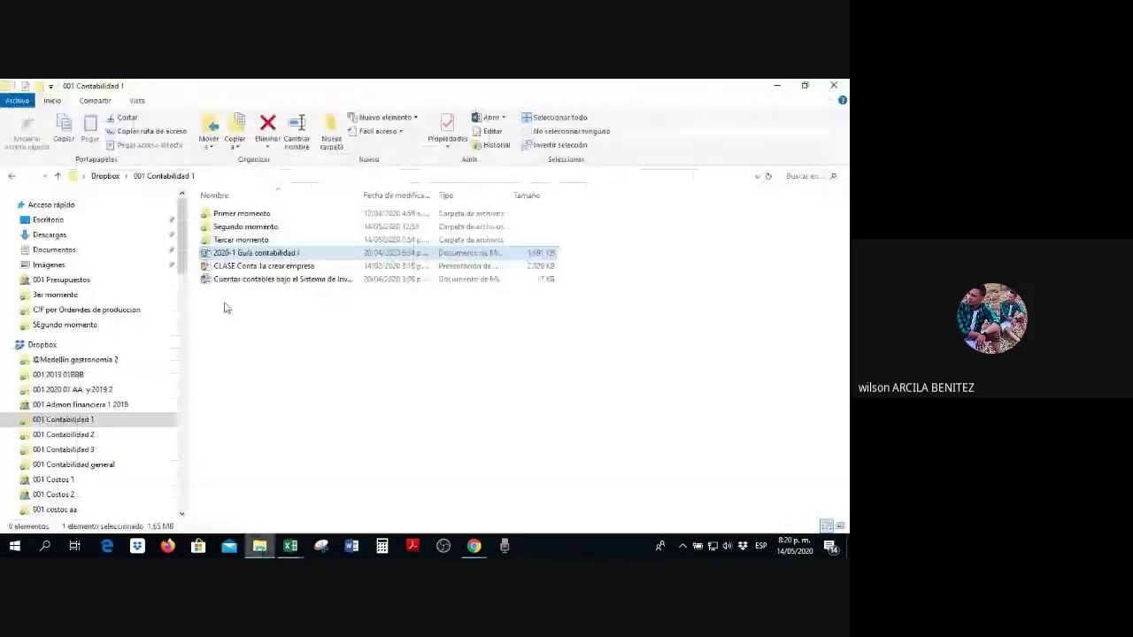
double_click(249, 239)
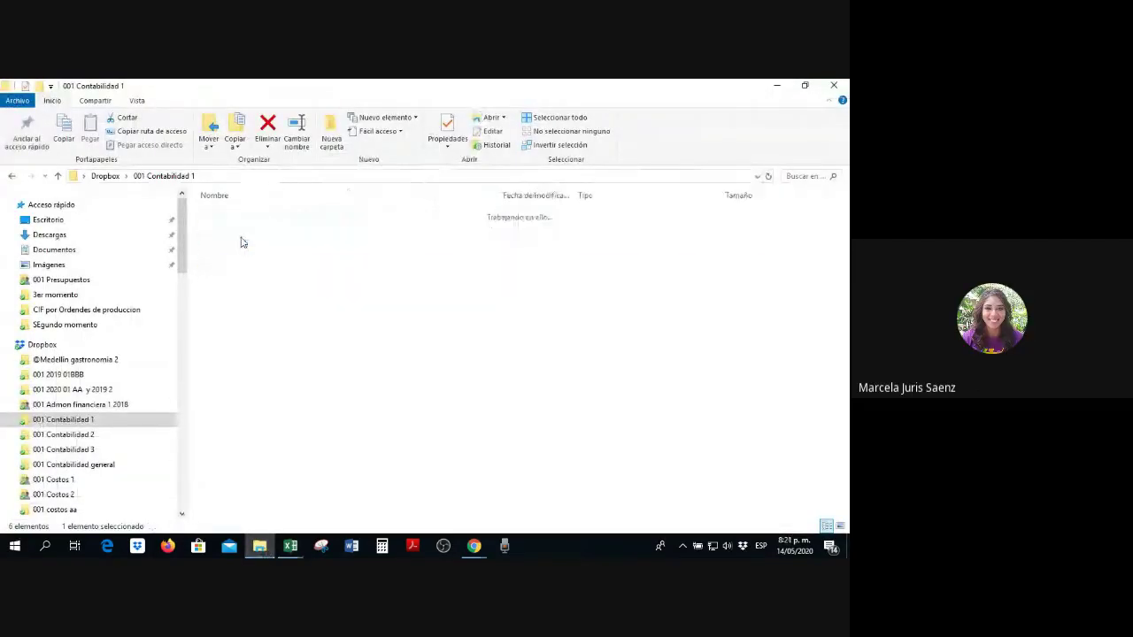
double_click(240, 215)
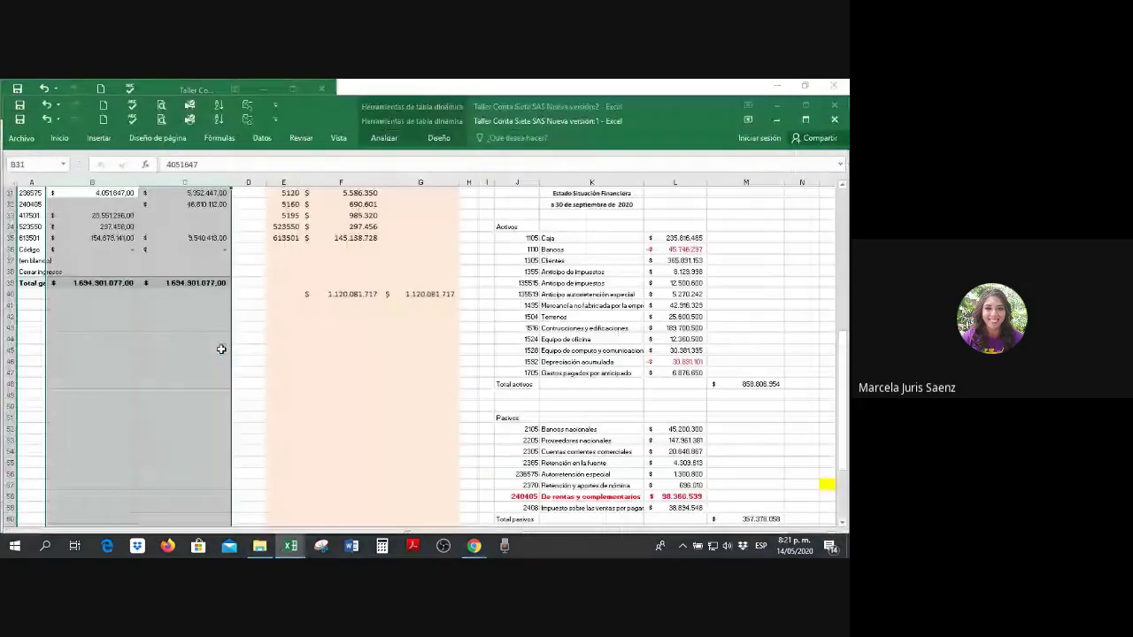
scroll(620, 354, down, 2)
drag(518, 350, 743, 362)
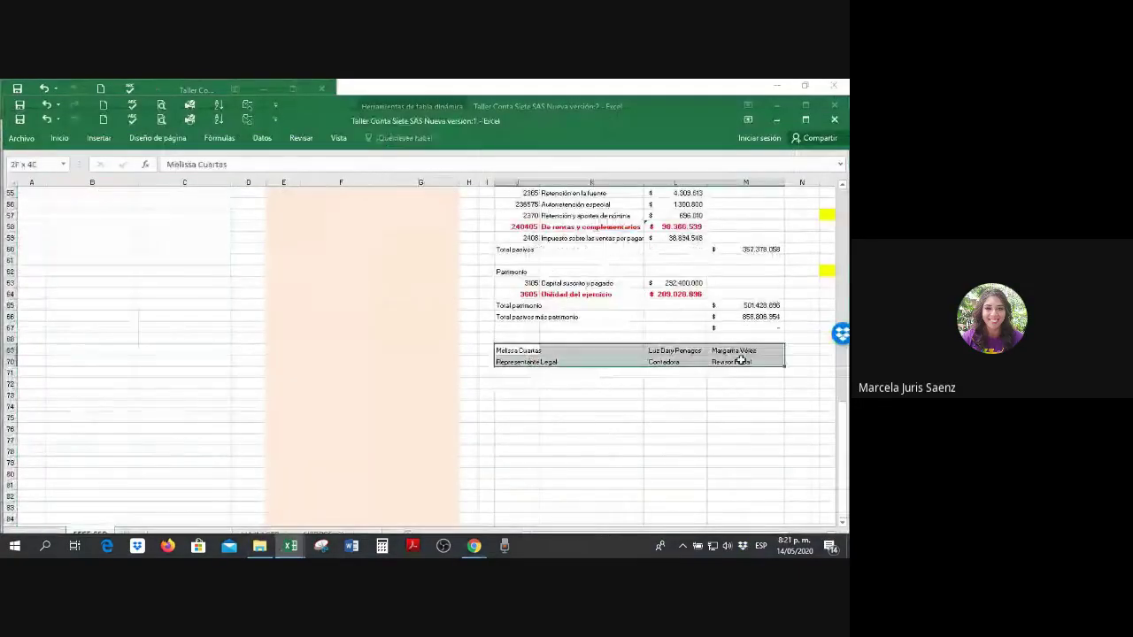
key(ctrl+c)
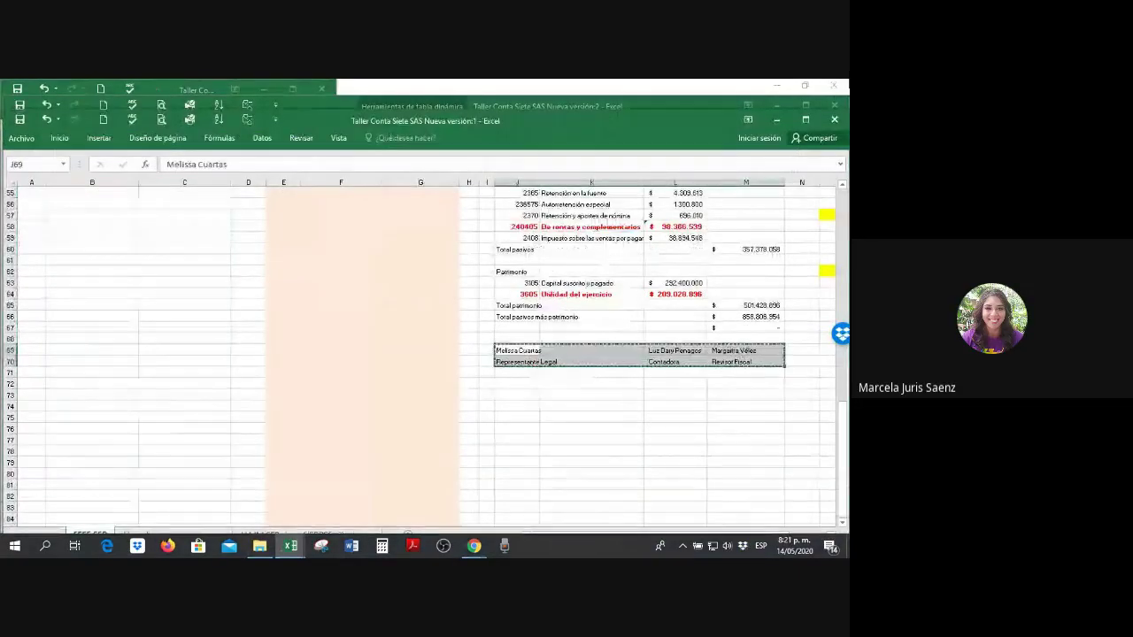
Step: Close both windows of the Taller Conta Siete SAS workbook
click(775, 119)
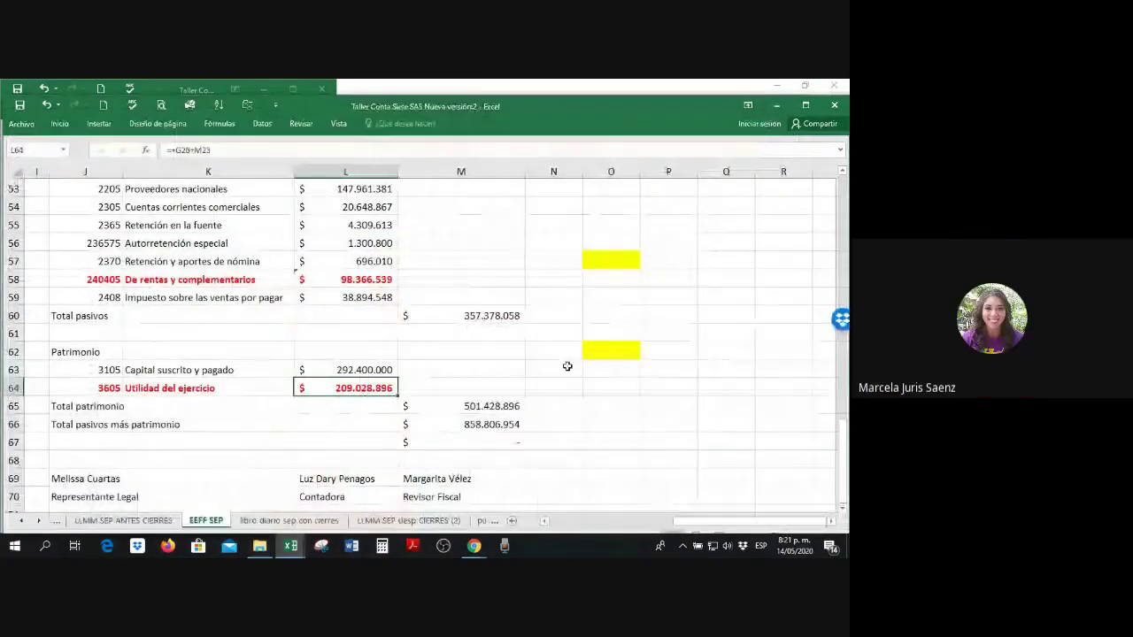
click(836, 109)
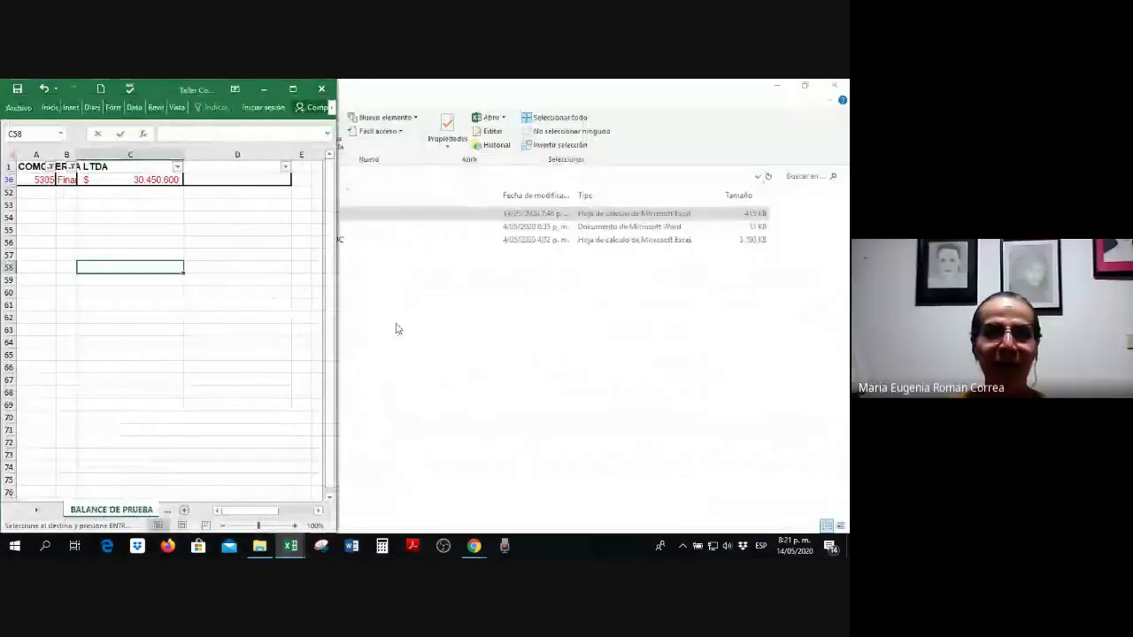
click(211, 291)
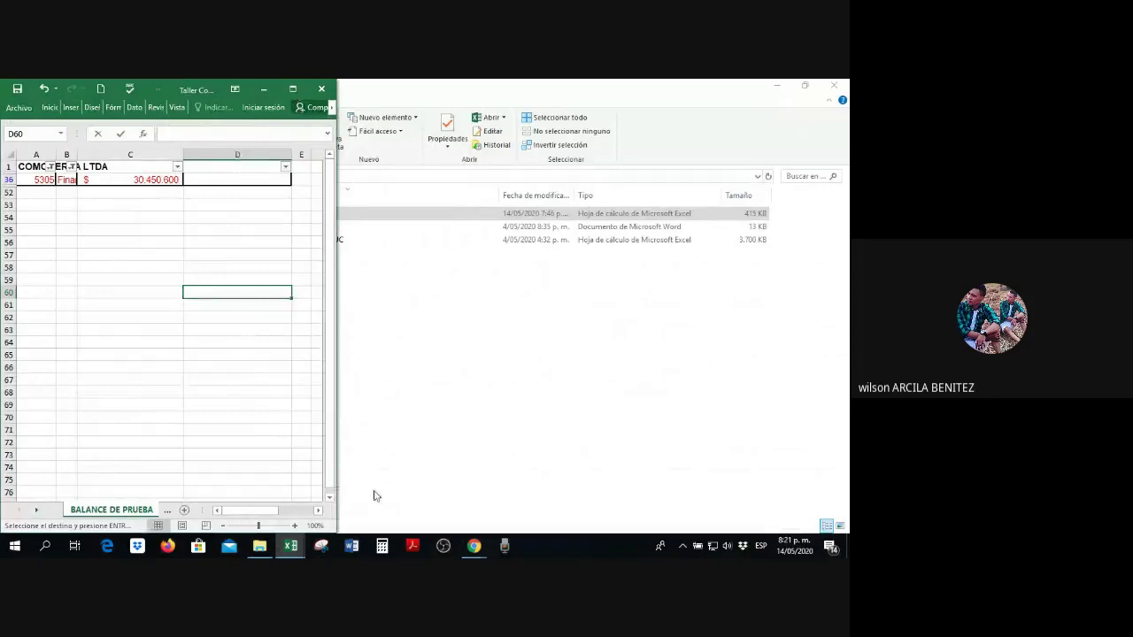
click(292, 545)
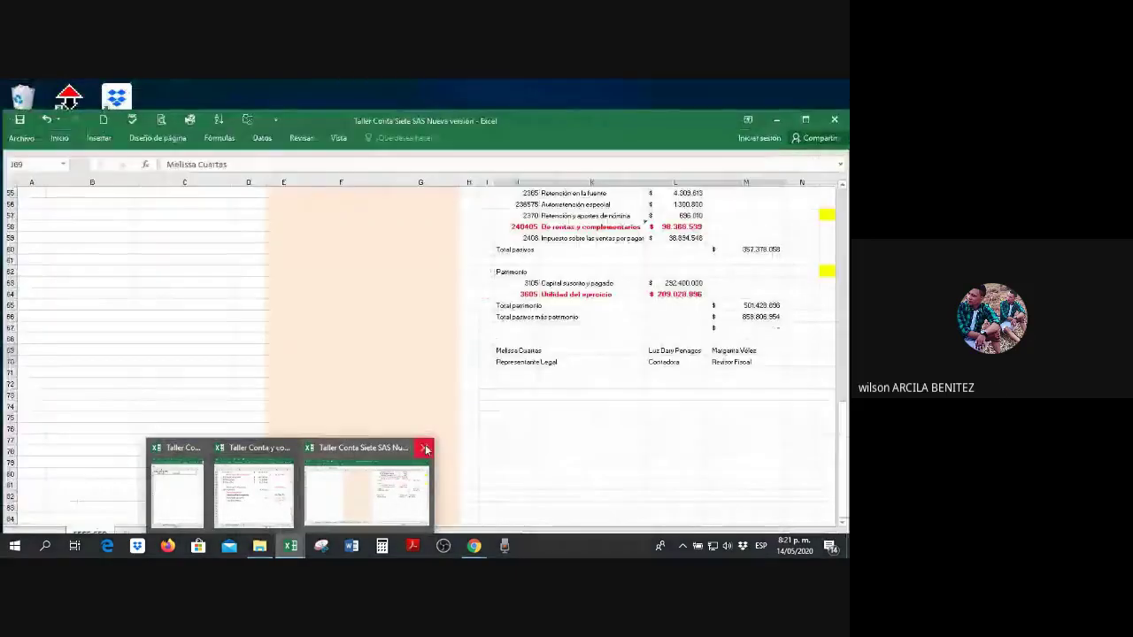
click(424, 449)
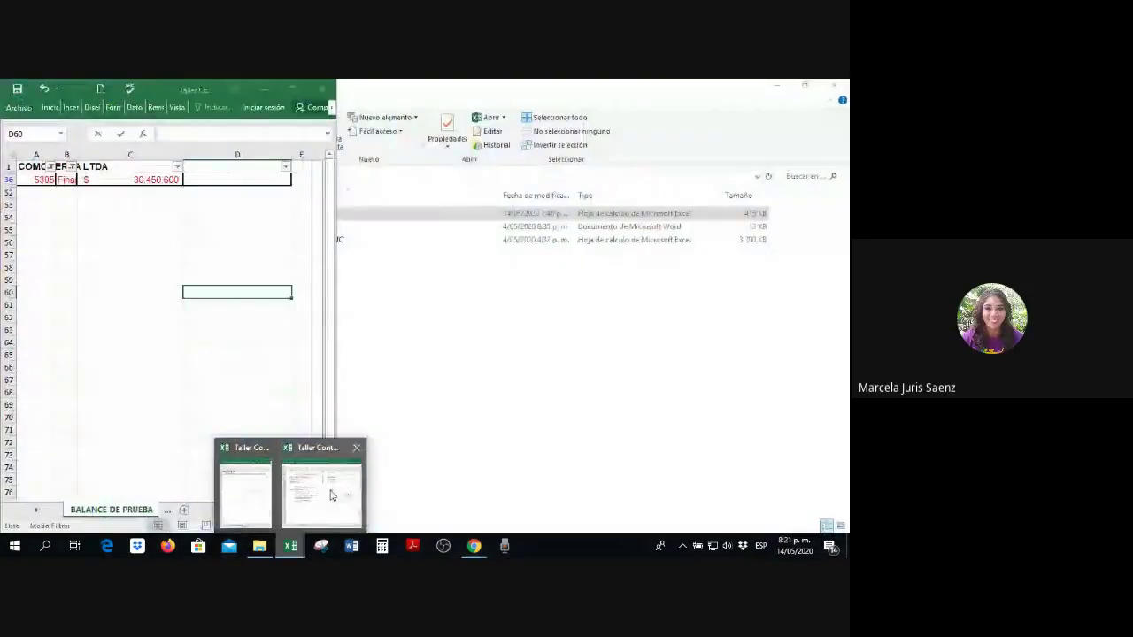
Step: Paste the copied signature block at B36 of the ESTADO COMODERNA sheet
key(ctrl+v)
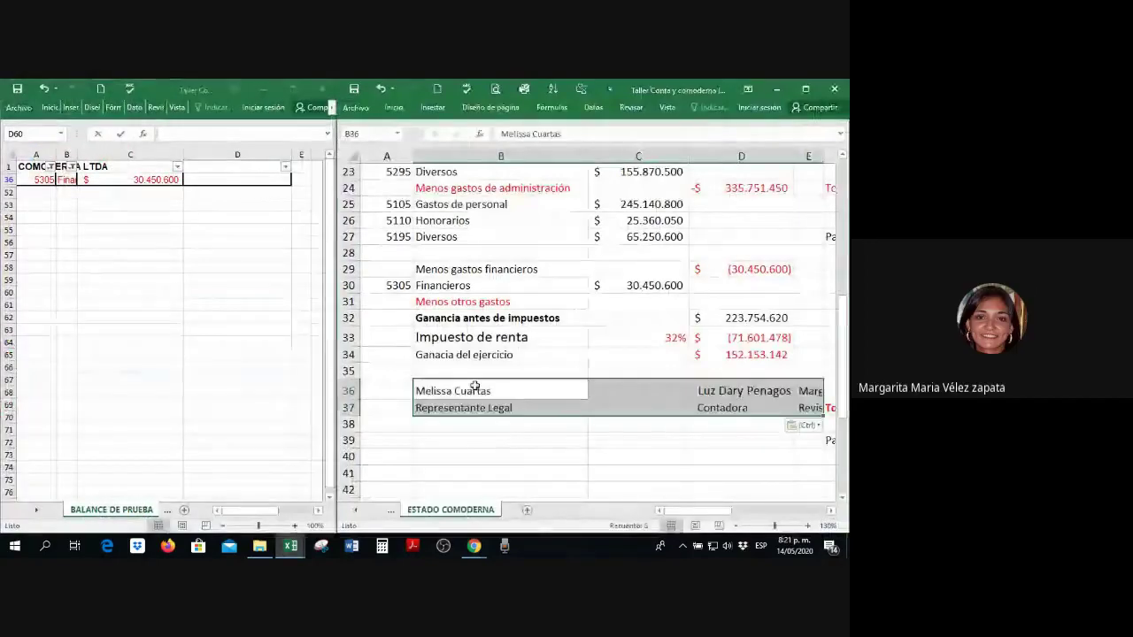
scroll(599, 441, down, 3)
ctrl+scroll(596, 440, down, 2)
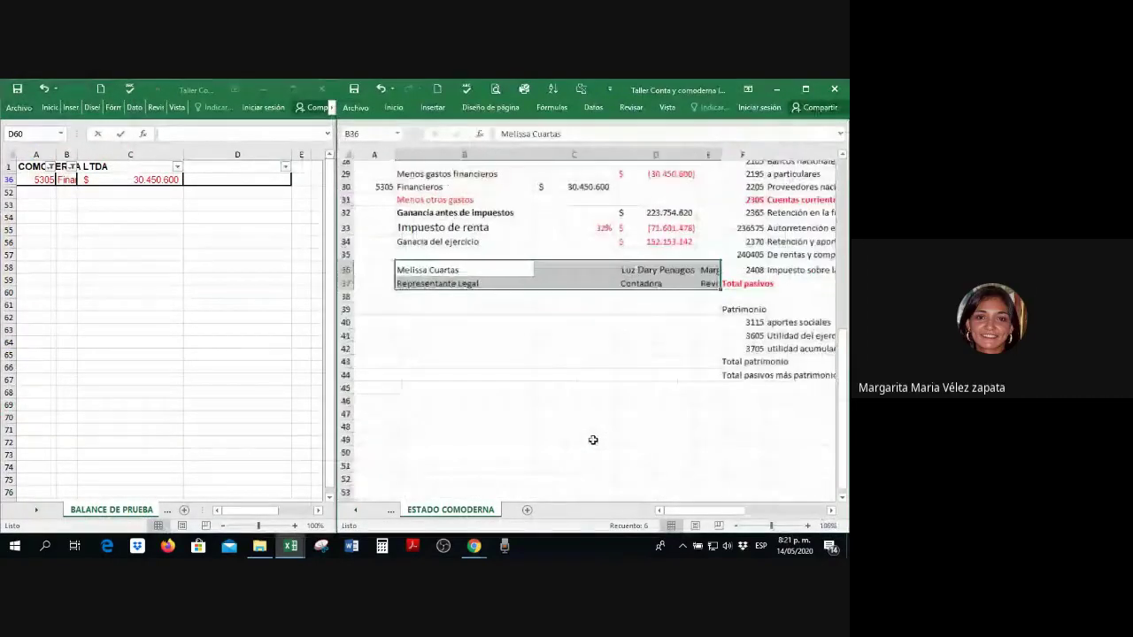
Step: Move the Contadora and Revisor Fiscal signature cells to C36:D37 and widen column C to fit the names
click(679, 272)
drag(680, 273, 598, 293)
click(597, 306)
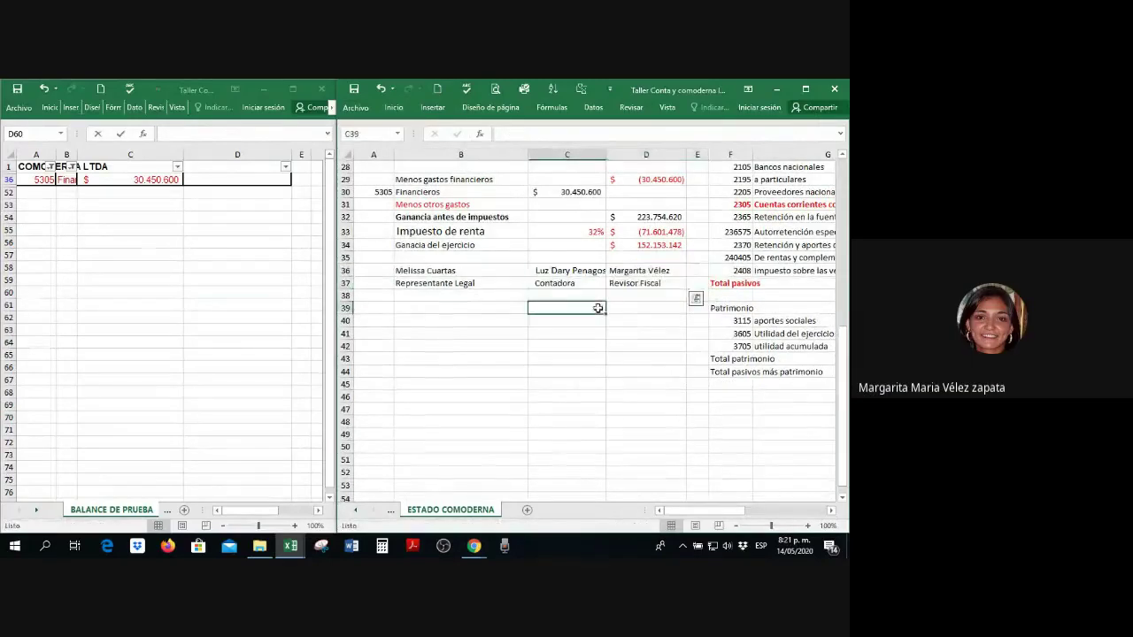
drag(603, 154, 632, 154)
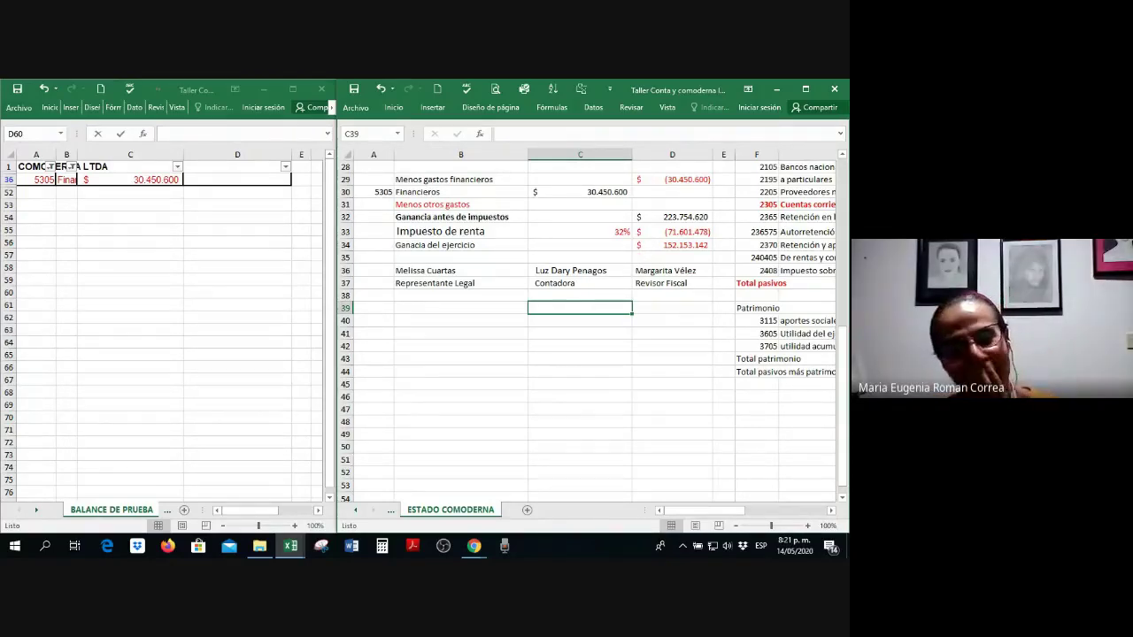
Step: Swap the two signatory names in C36 and D36 above Contadora and Revisor Fiscal
scroll(550, 371, up, 2)
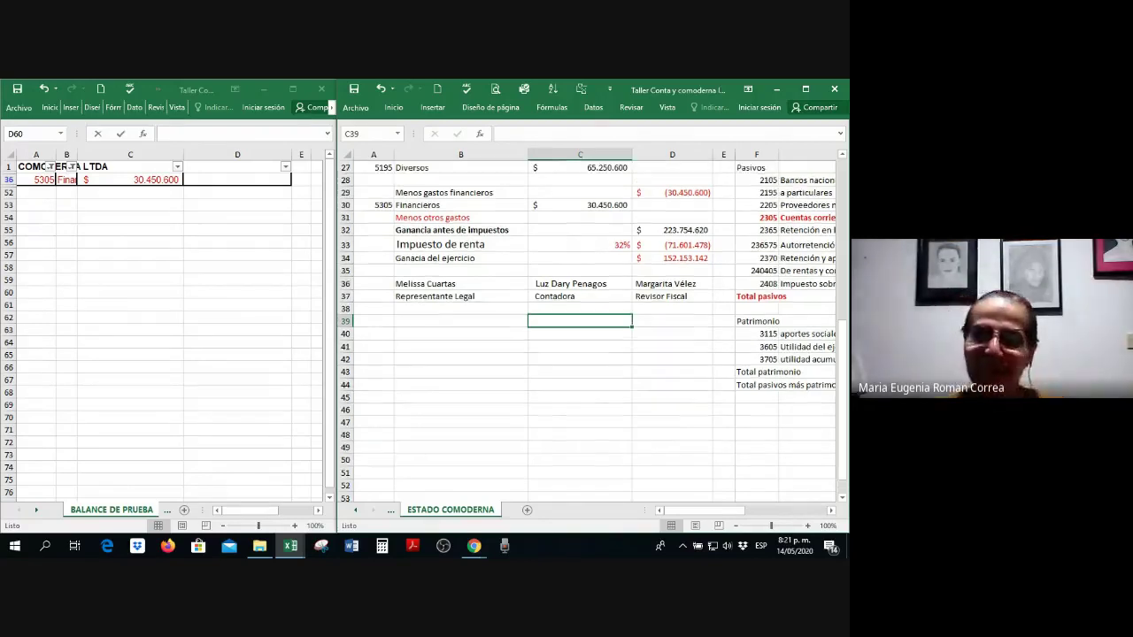
click(570, 346)
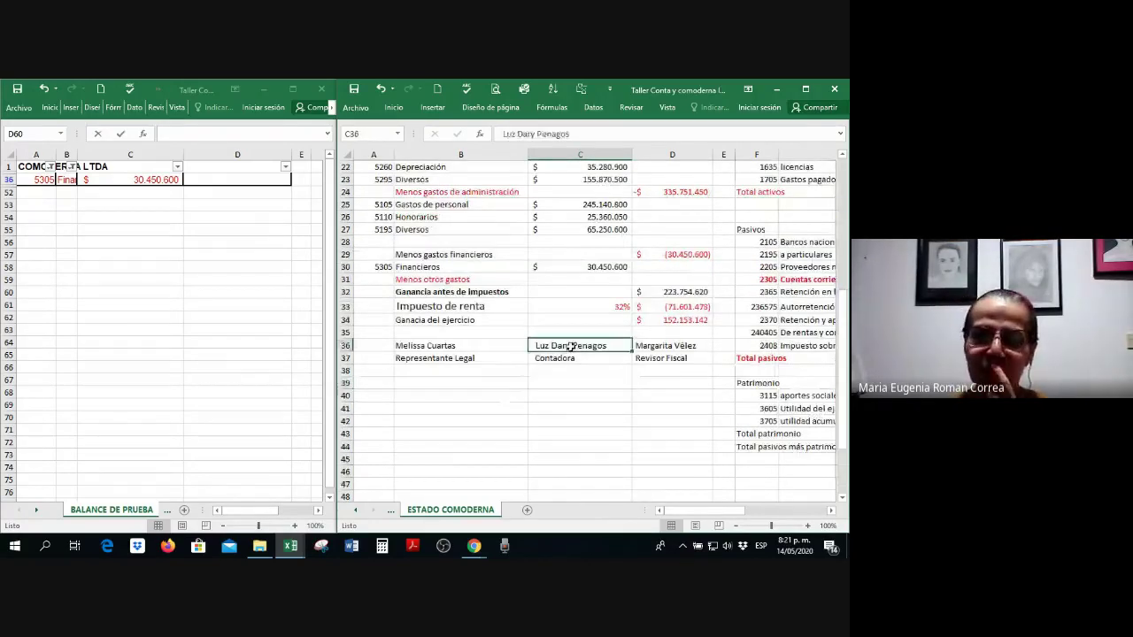
drag(570, 346, 575, 446)
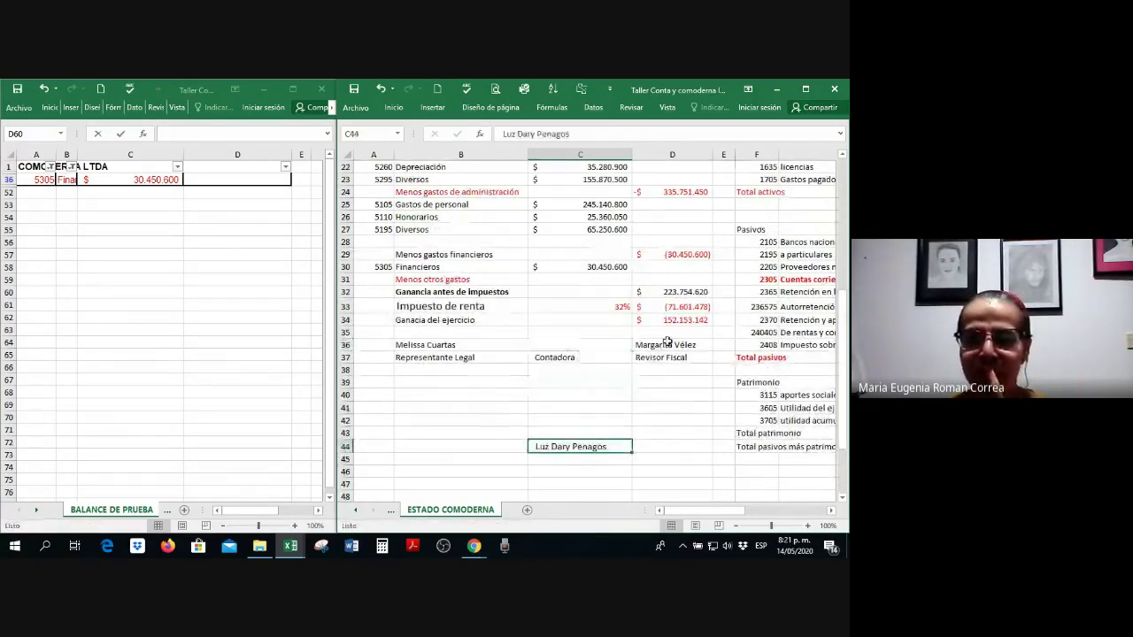
click(666, 346)
drag(665, 346, 575, 346)
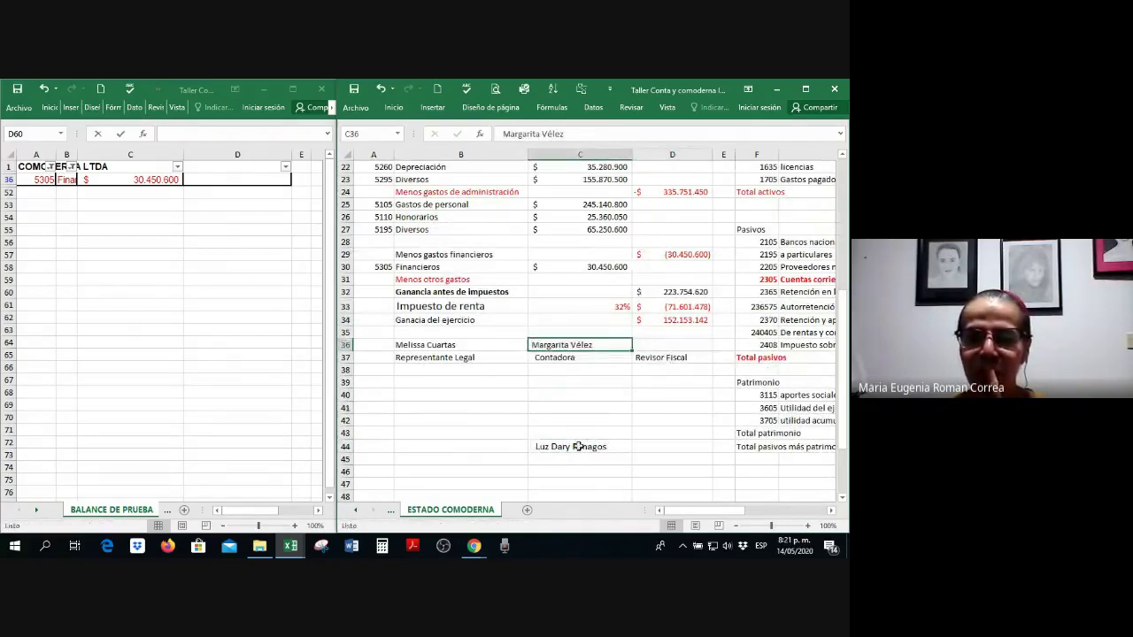
click(567, 451)
drag(568, 451, 670, 347)
click(616, 412)
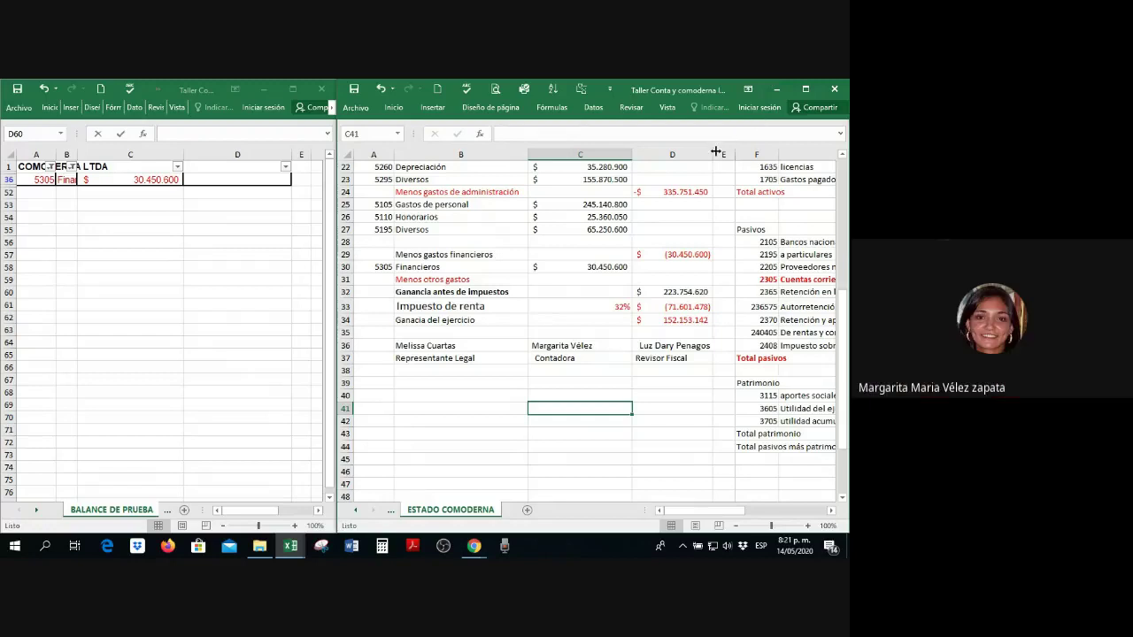
Step: Widen column D and remove the extra leading space before the signatory's name in D36
drag(715, 152, 746, 152)
click(649, 345)
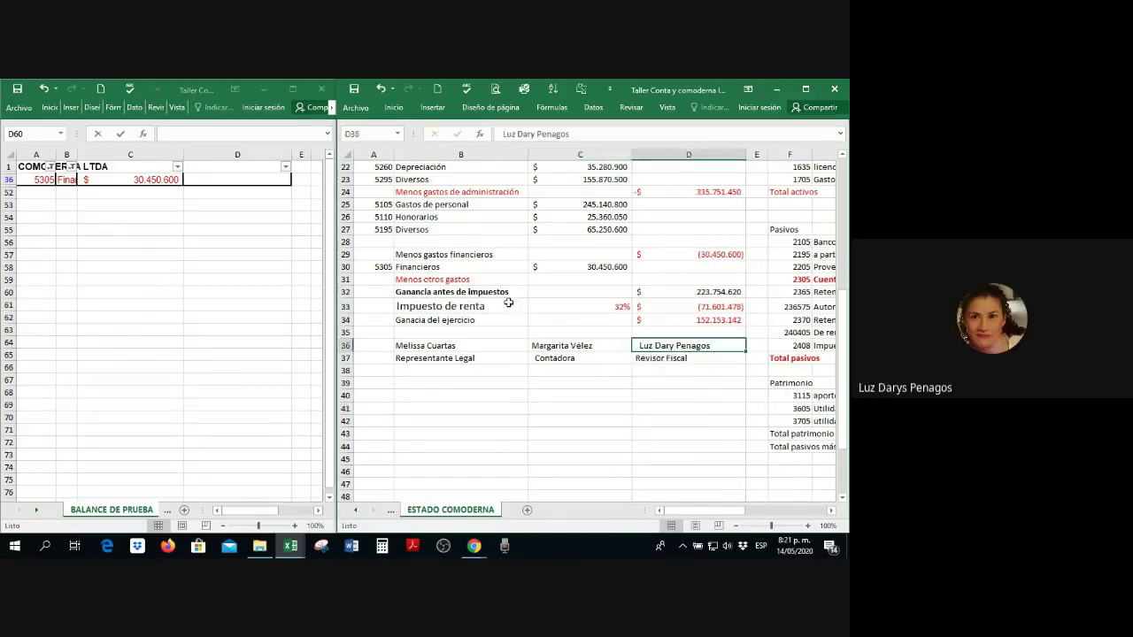
click(503, 133)
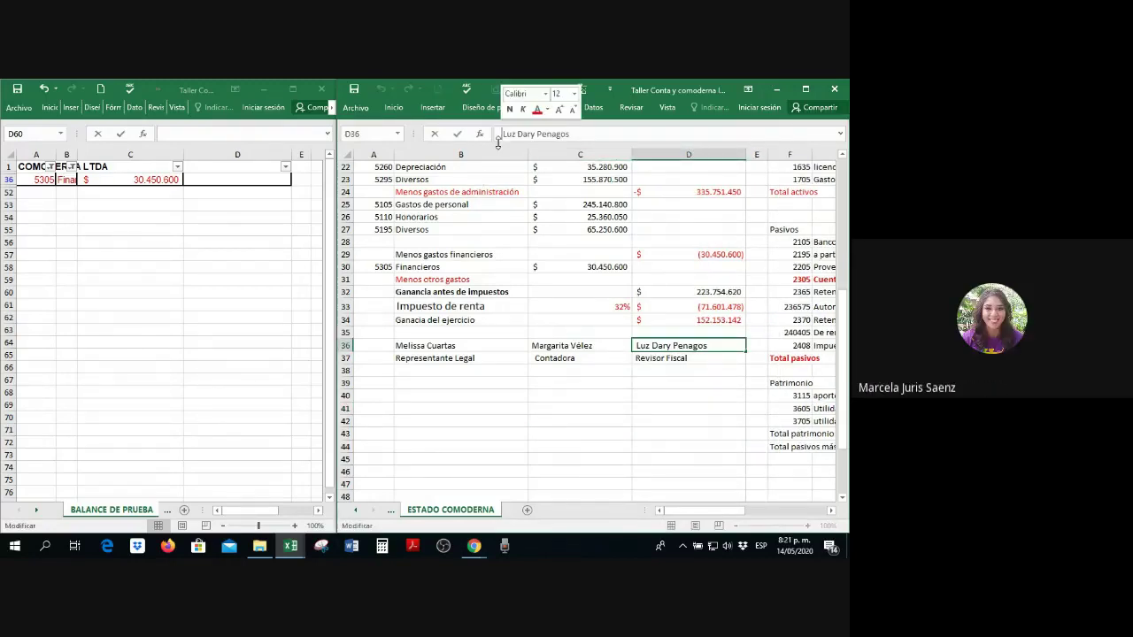
key(Escape)
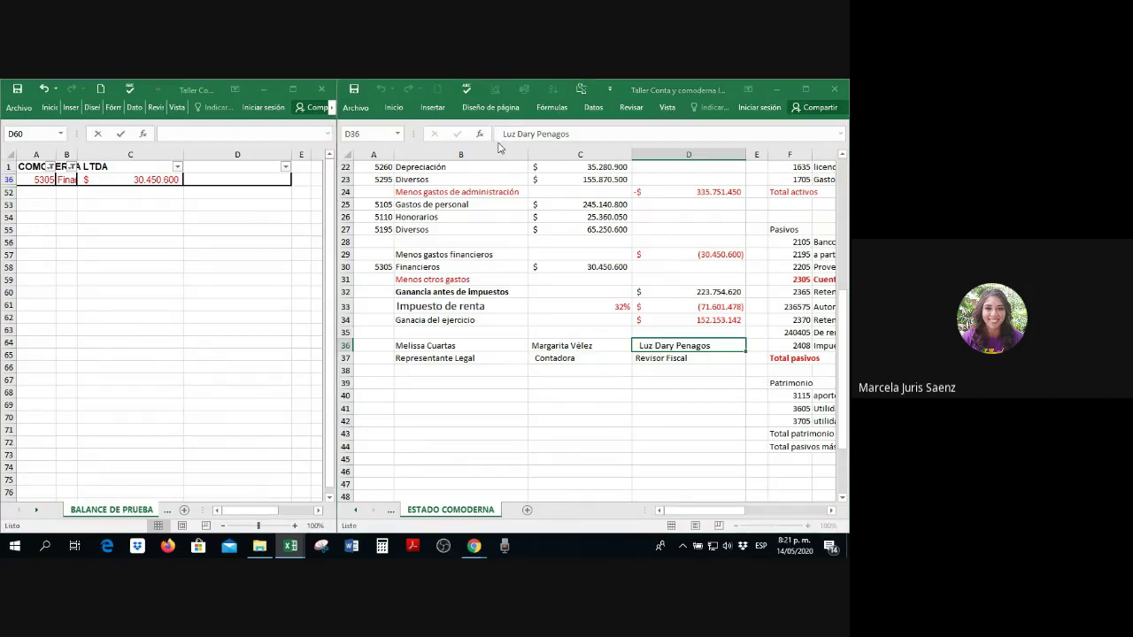
key(F12)
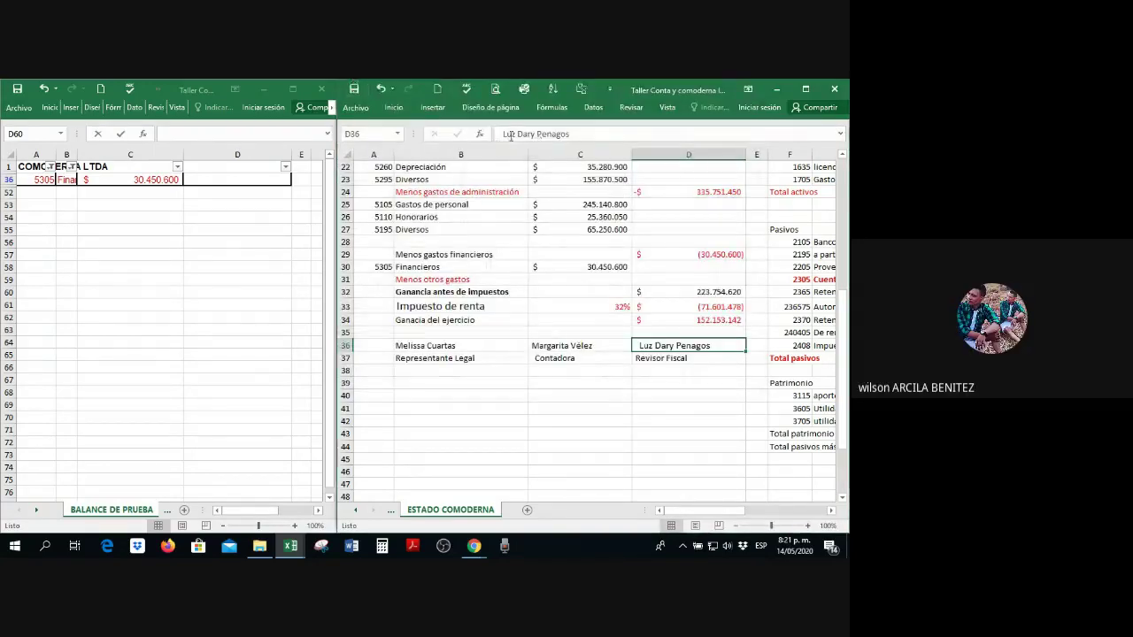
click(503, 137)
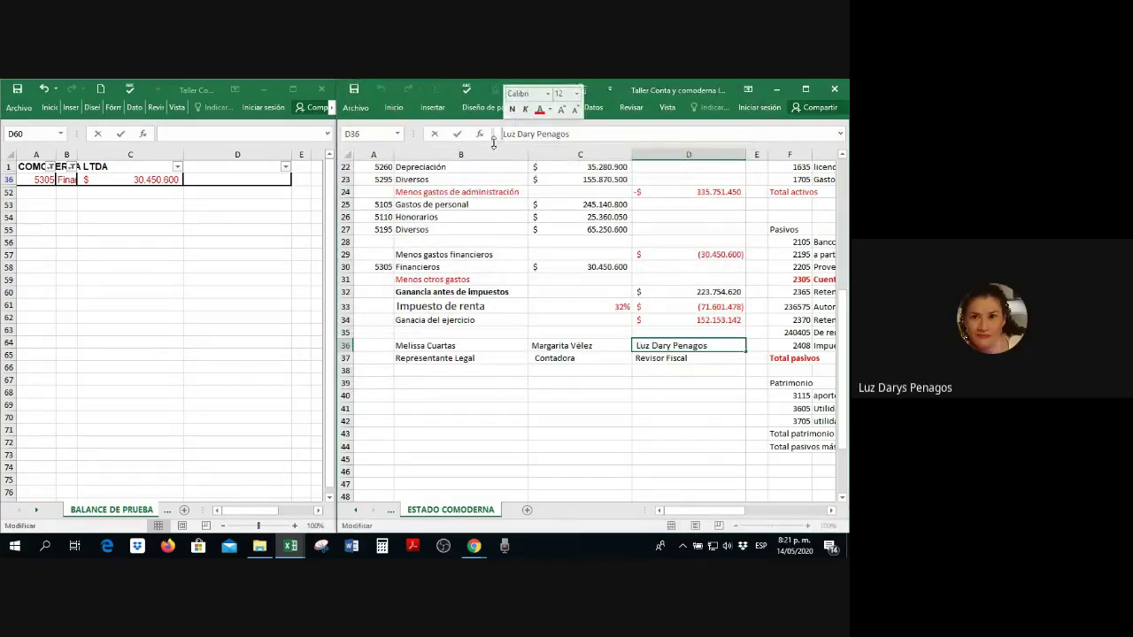
key(Return)
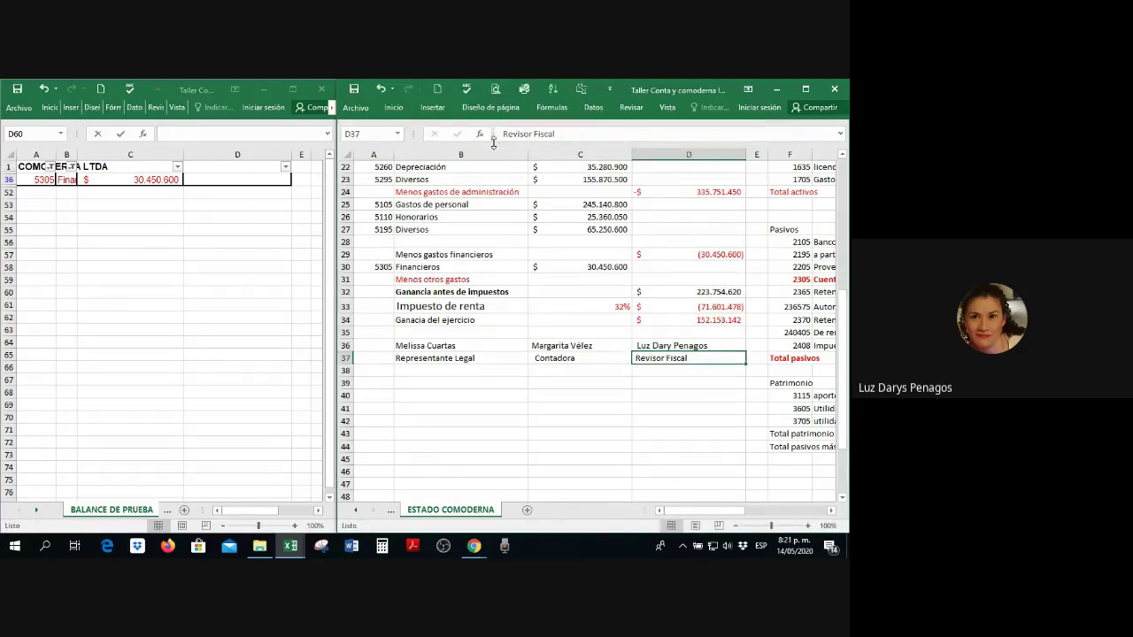
Step: Enlarge the ESTADO COMODERNA window and review the income statement alongside the balance sheet
key(Right)
key(Right)
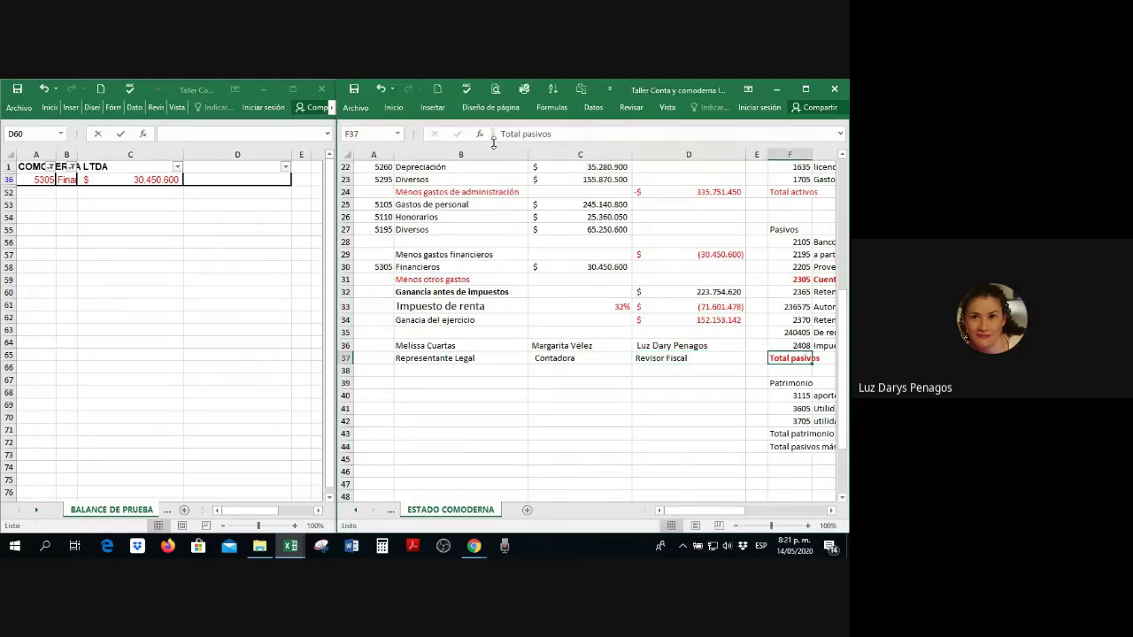
key(Right)
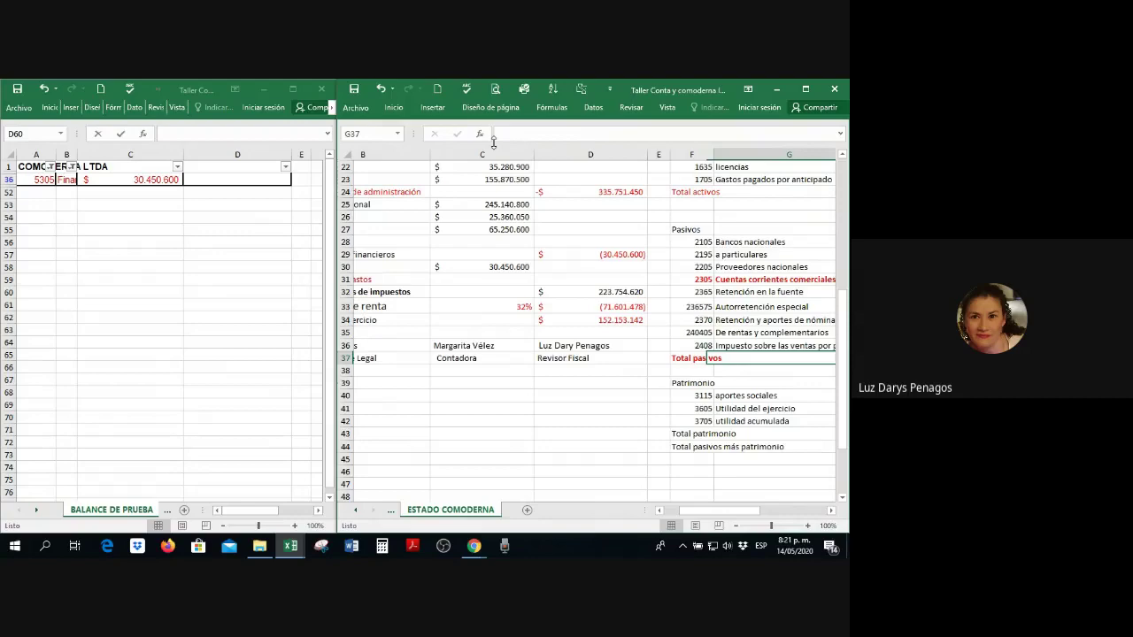
drag(337, 310, 272, 310)
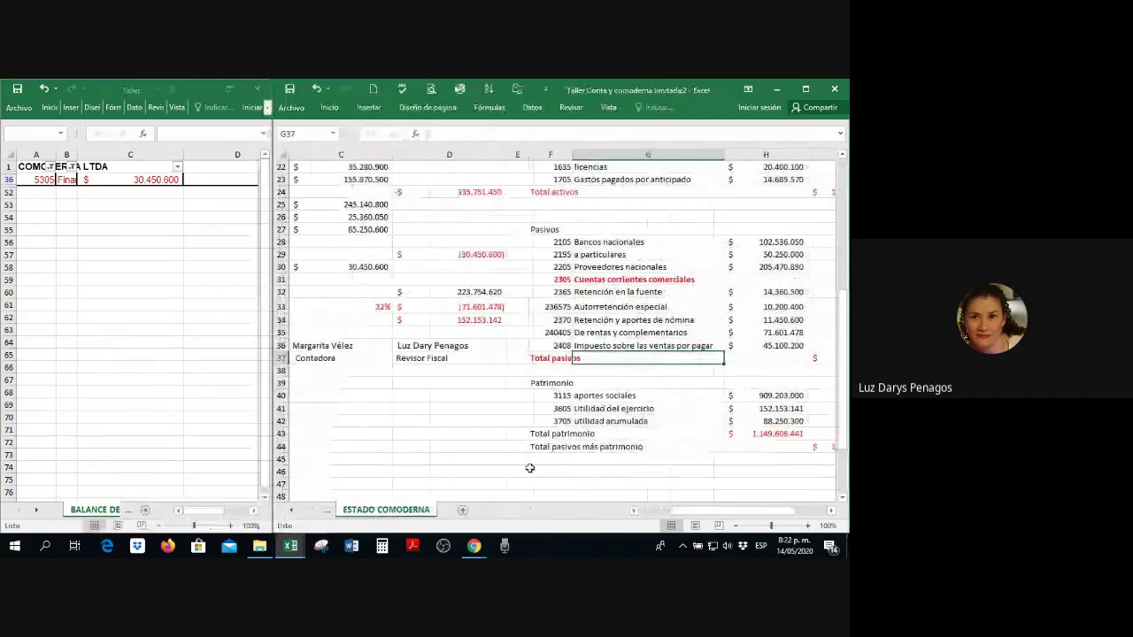
drag(691, 513, 659, 513)
click(592, 444)
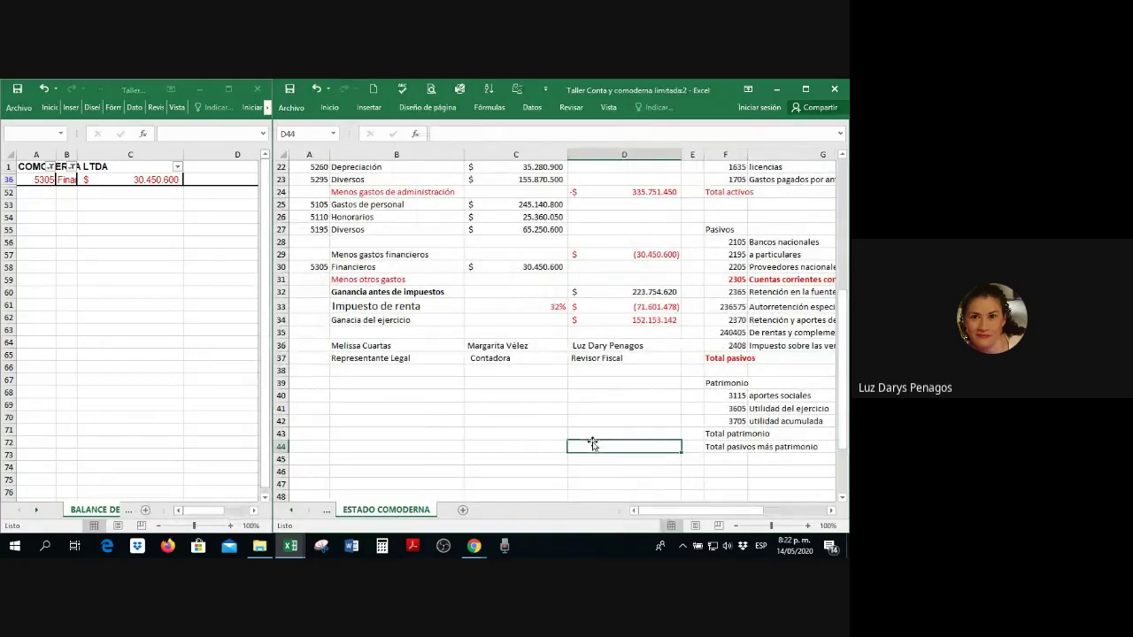
scroll(514, 439, down, 1)
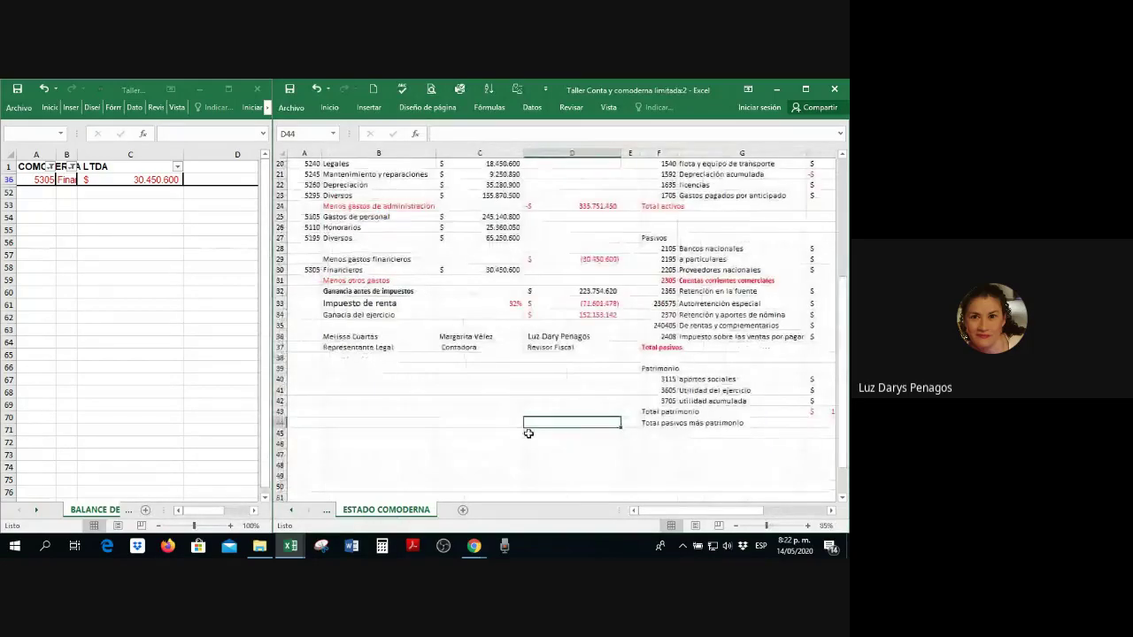
scroll(751, 407, up, 1)
scroll(751, 407, up, 4)
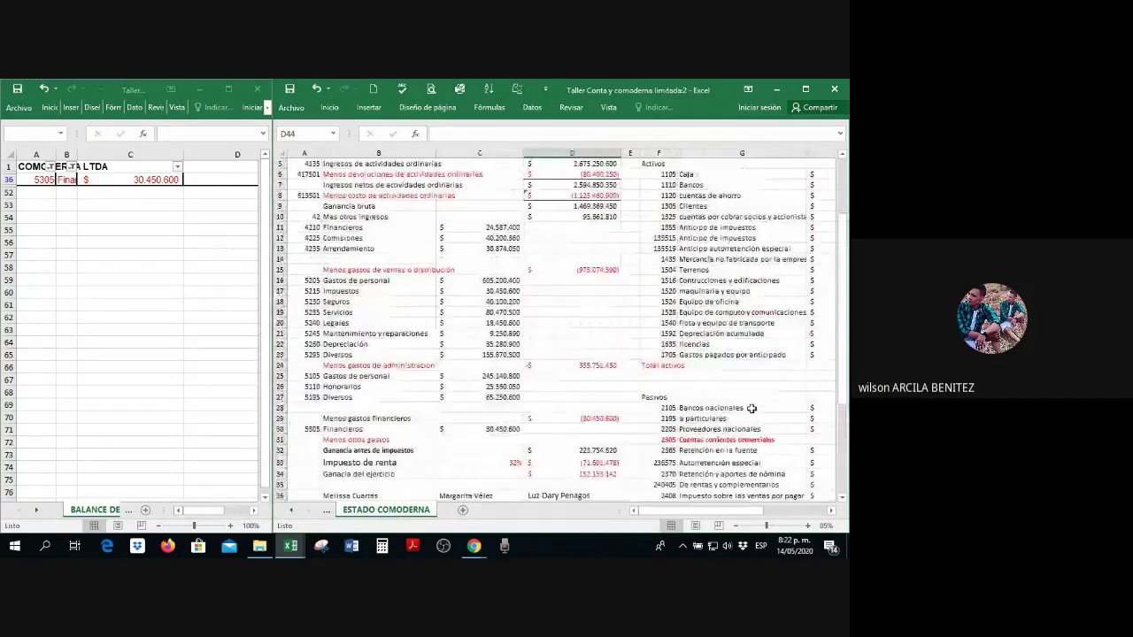
scroll(662, 445, down, 6)
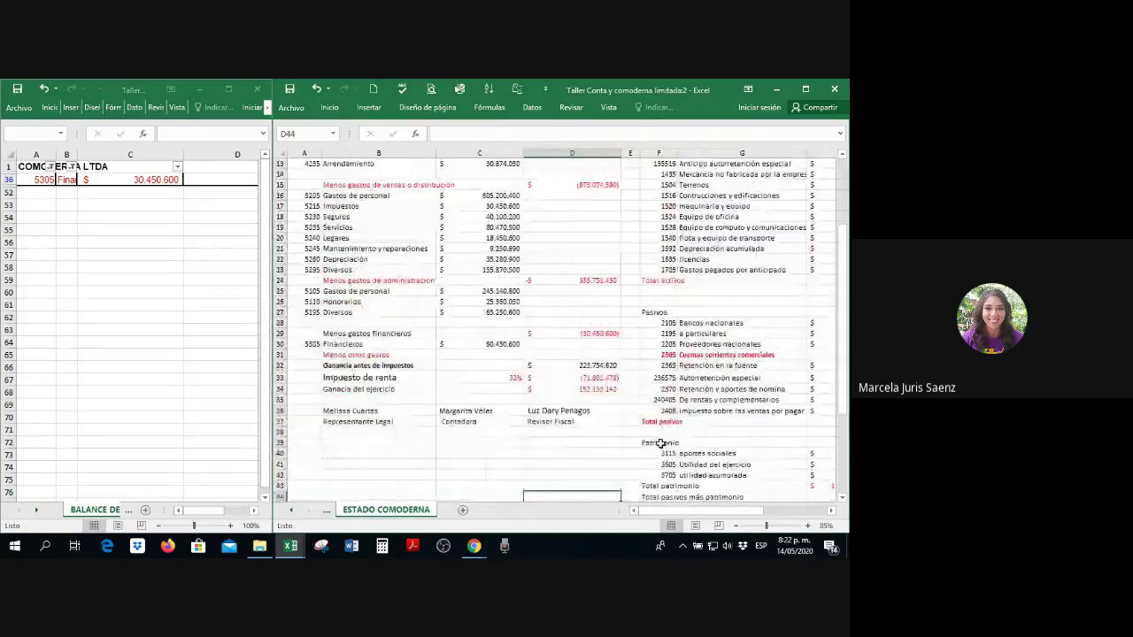
scroll(653, 443, up, 2)
Step: Widen the empty column E to separate the income statement from the balance sheet
double_click(571, 156)
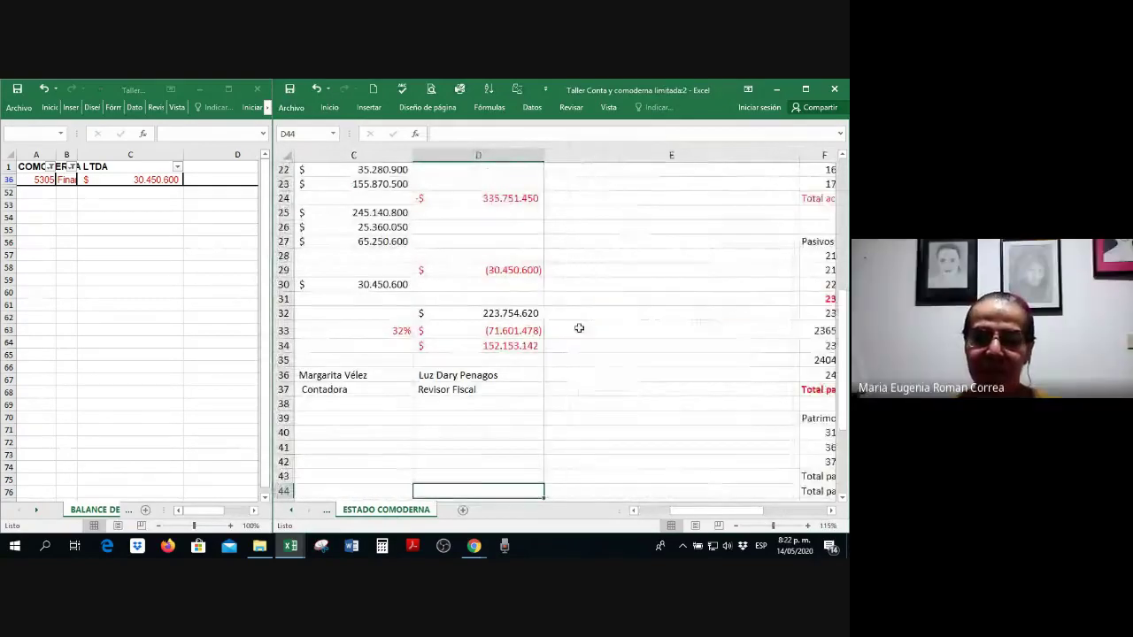
click(589, 323)
key(Left)
key(Left)
key(Left)
key(Left)
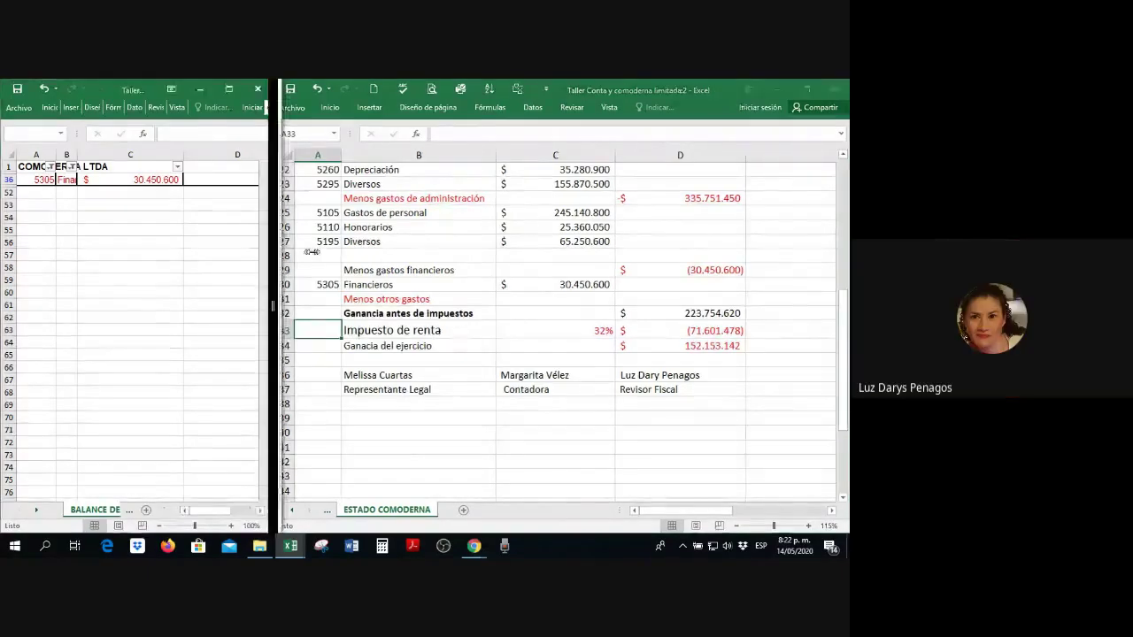
Step: Widen the BALANCE DE PRUEBA window and clear the filter on column A of the trial balance
drag(258, 245, 362, 245)
click(237, 242)
click(73, 173)
click(74, 173)
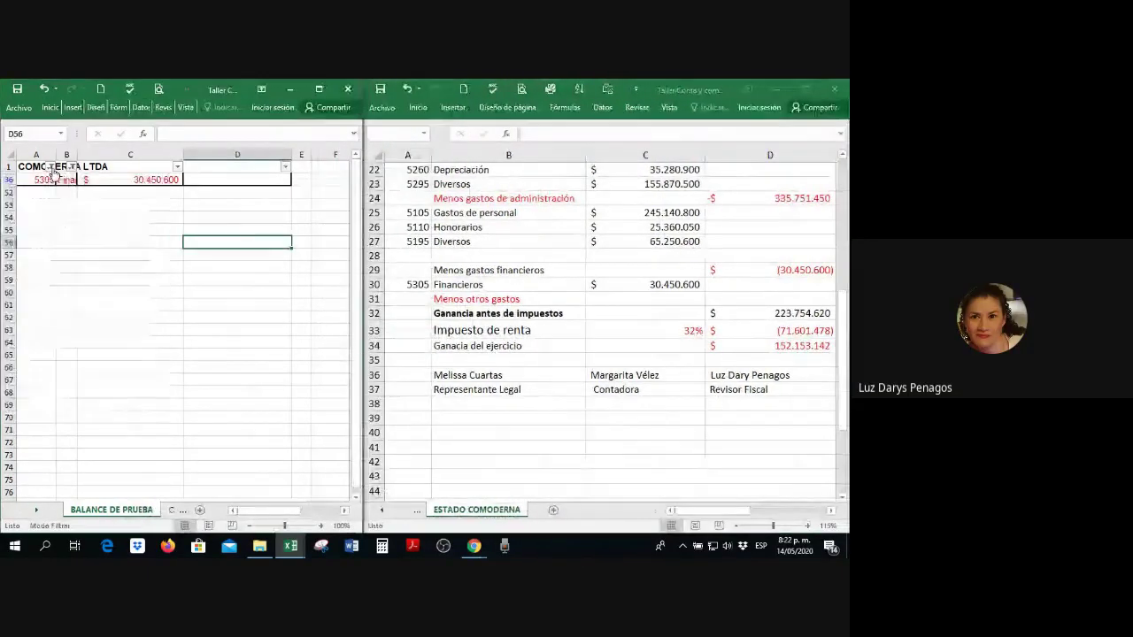
click(51, 166)
click(66, 227)
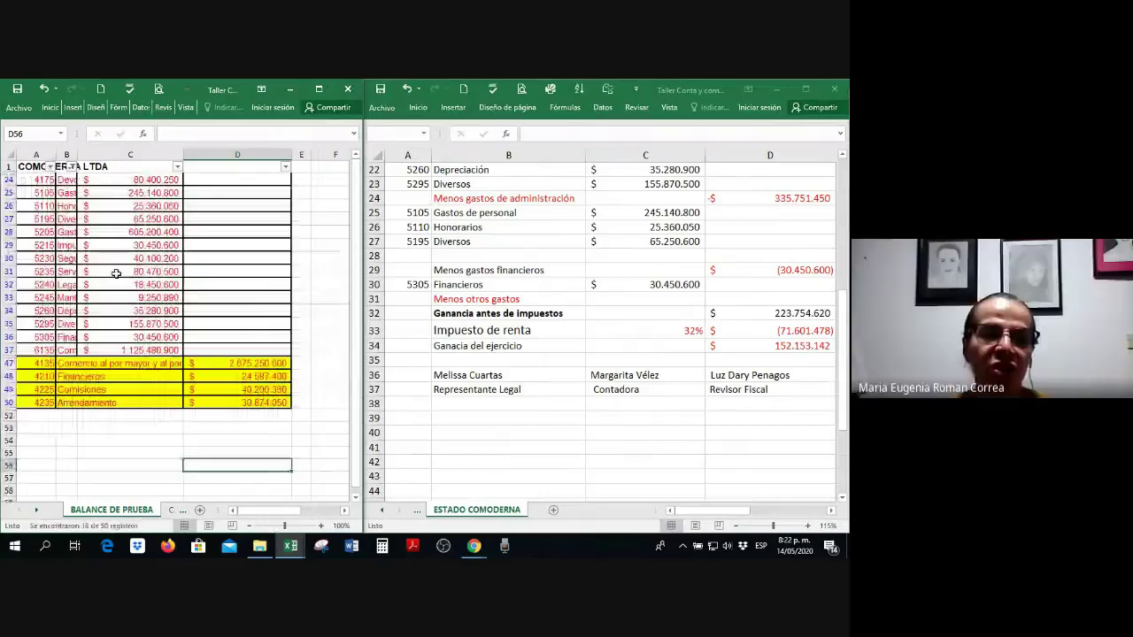
Step: Clear the filter on column B of the trial balance and review all accounts down to the totals row
click(157, 310)
scroll(157, 310, down, 2)
scroll(156, 310, up, 2)
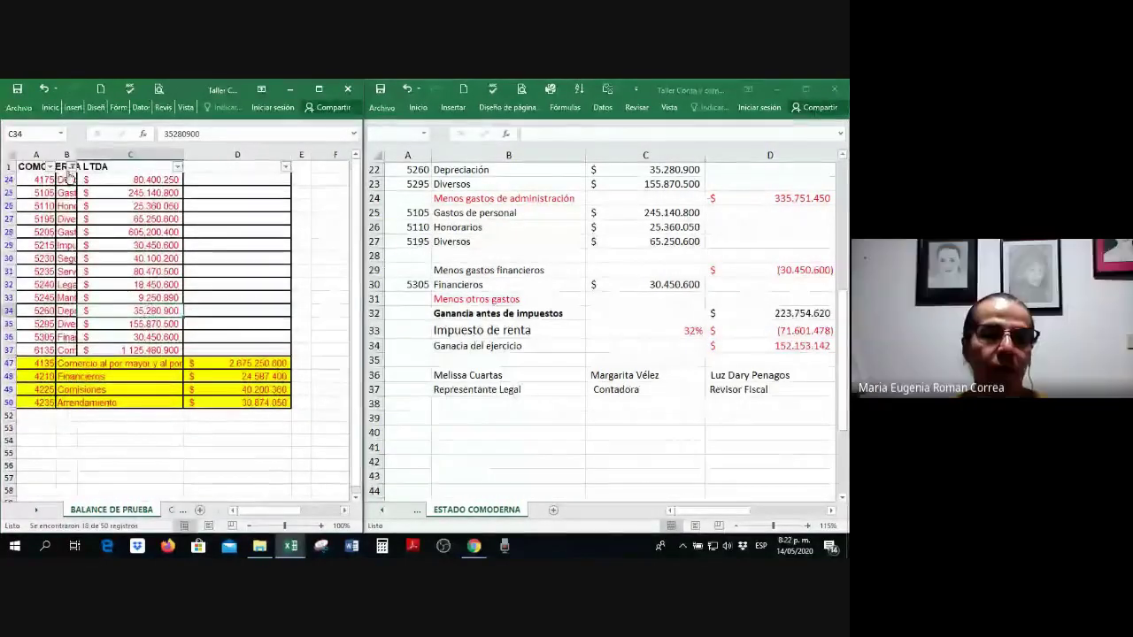
click(71, 167)
click(64, 226)
click(175, 334)
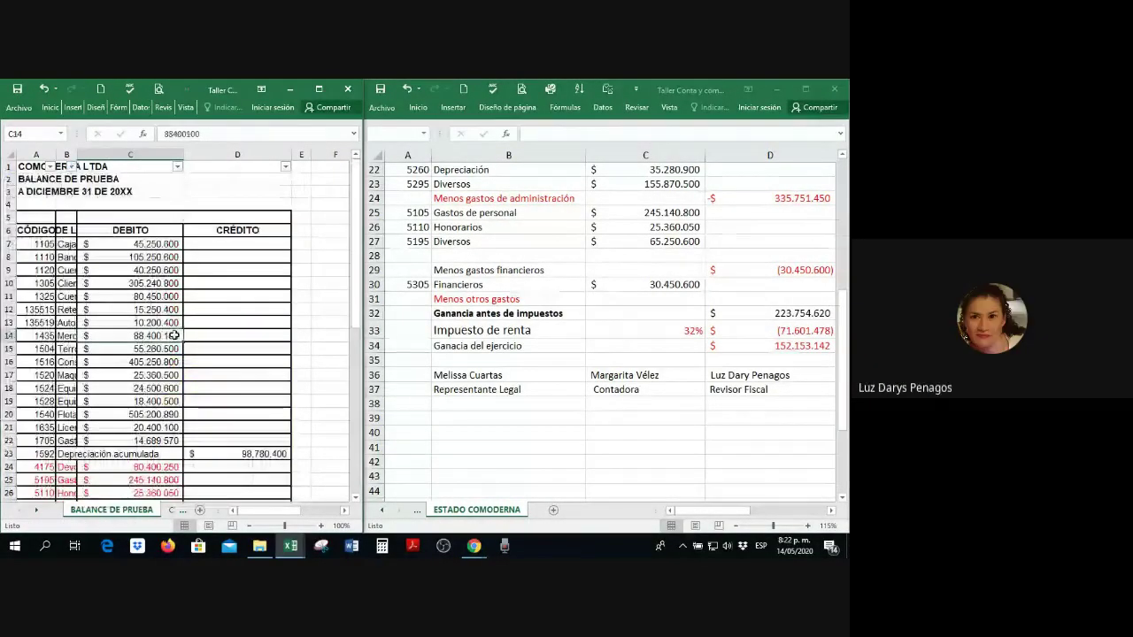
scroll(177, 329, down, 2)
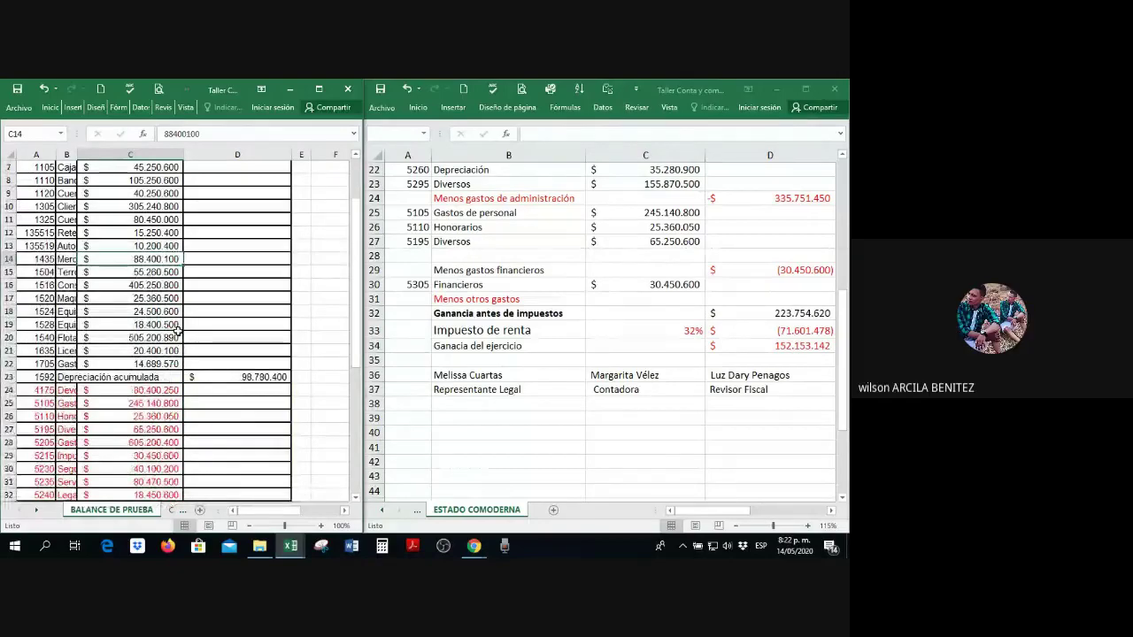
click(204, 389)
scroll(199, 412, down, 11)
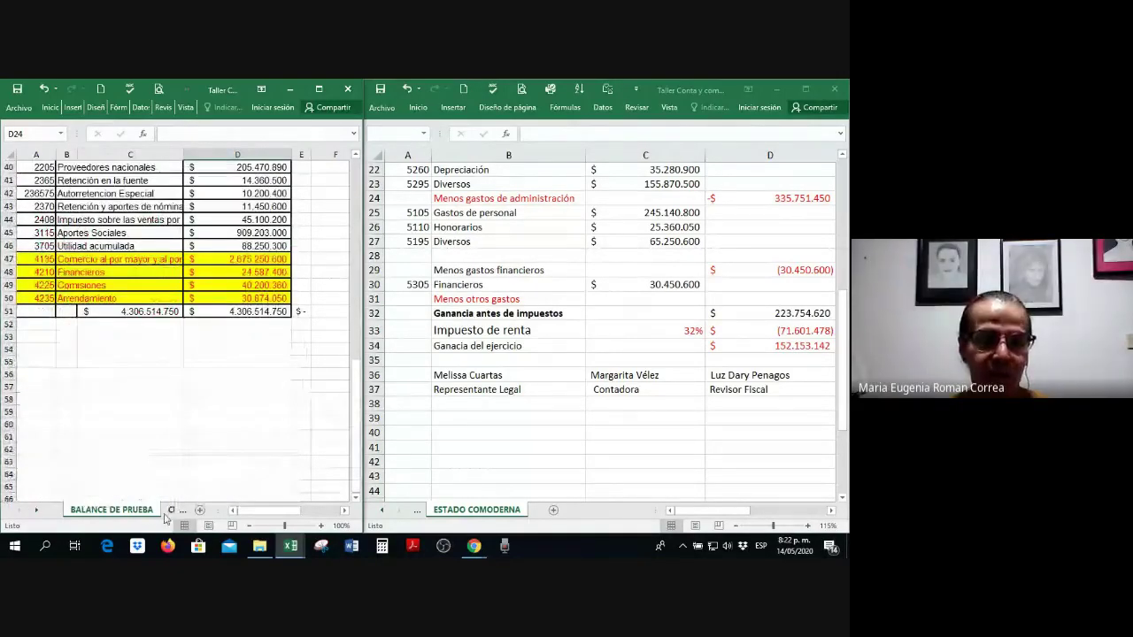
Step: Open the CIERRE COMODEERNA sheet and examine the income tax closing entry in rows 31 to 34
click(169, 511)
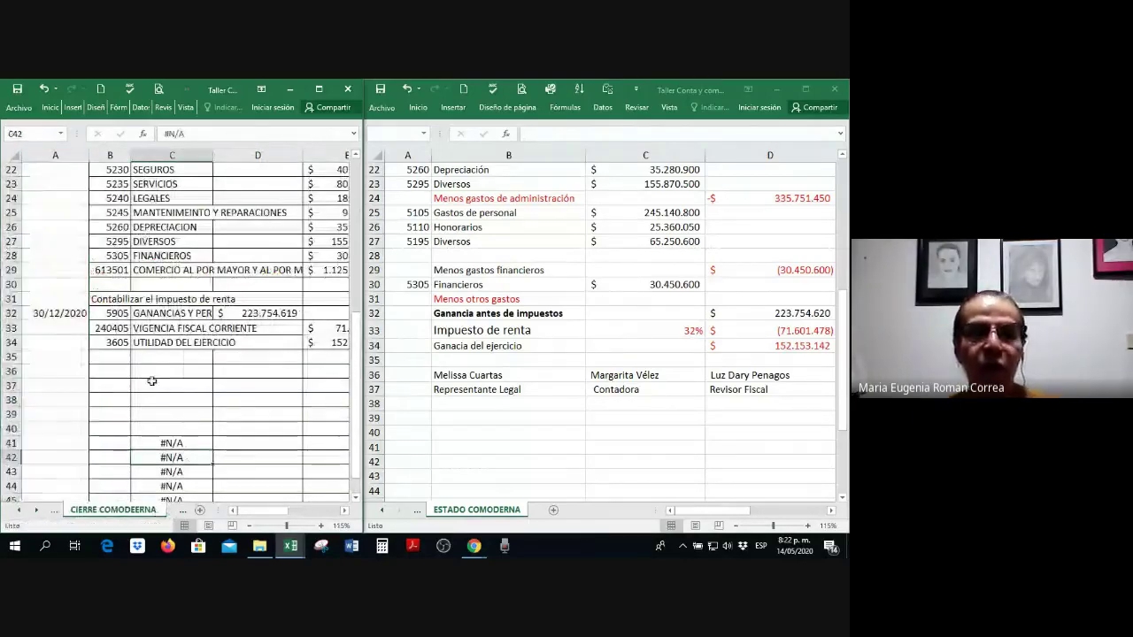
ctrl+scroll(125, 381, down, 4)
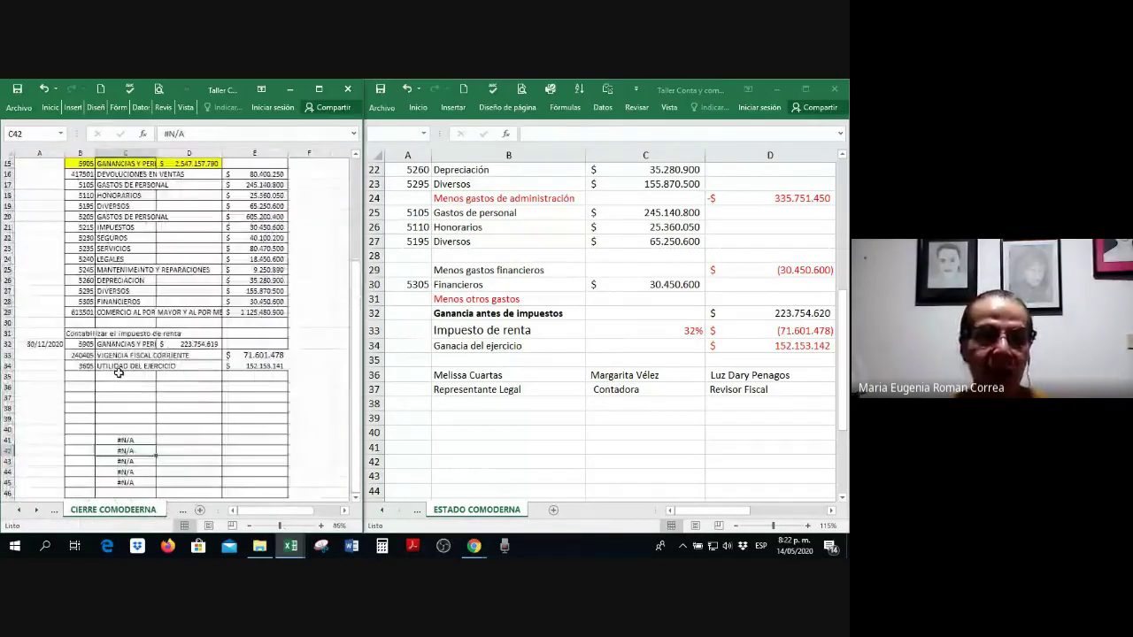
ctrl+scroll(115, 372, up, 1)
ctrl+scroll(113, 370, up, 3)
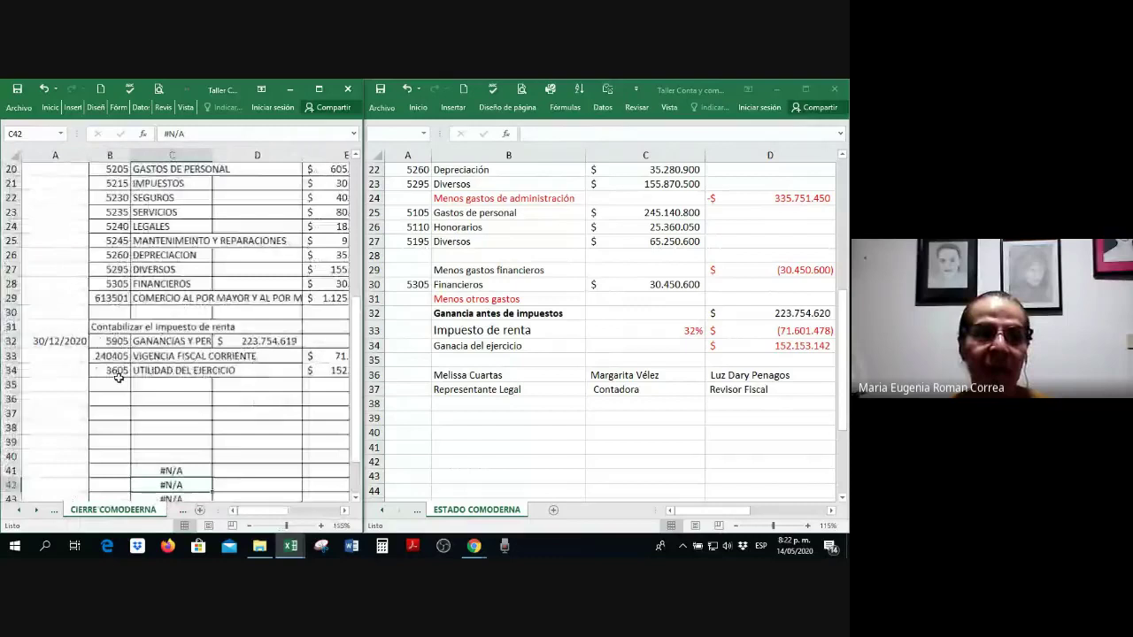
click(113, 328)
drag(111, 357, 286, 371)
Step: Link the VIGENCIA FISCAL CORRIENTE amount in E33 to cell D33 of ESTADO COMODERNA, multiplied by -1
click(325, 356)
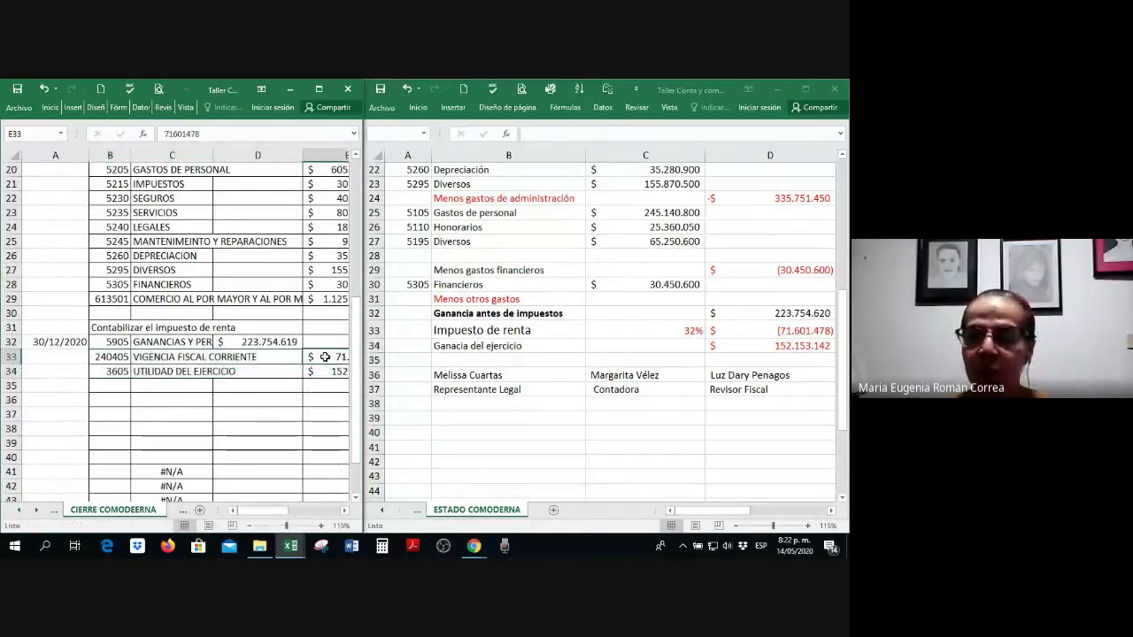
key(Right)
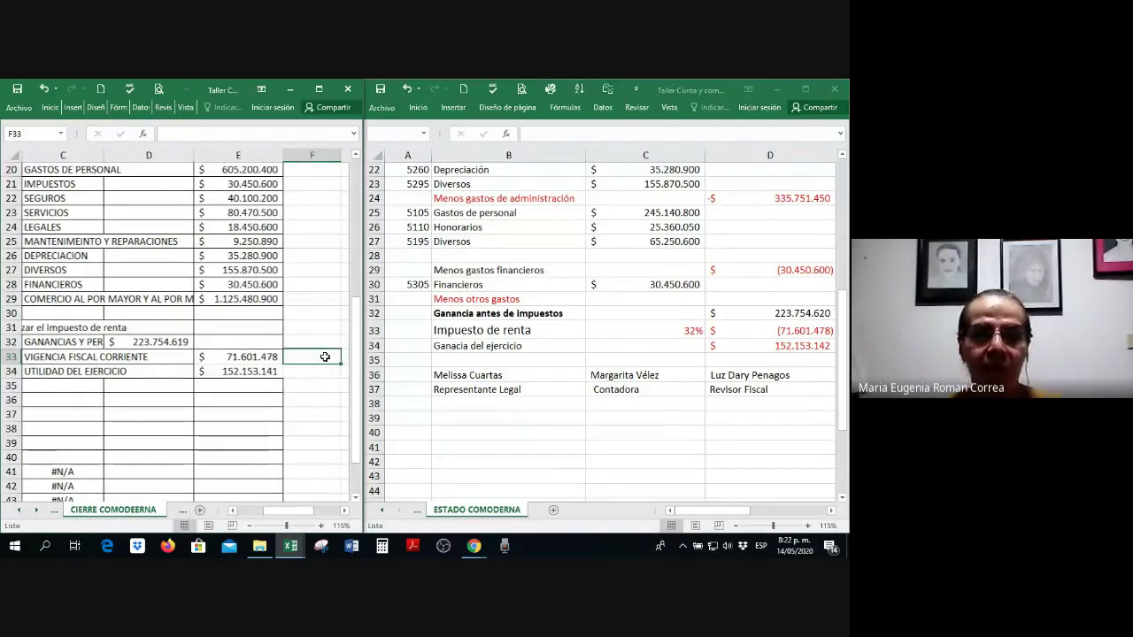
key(Left)
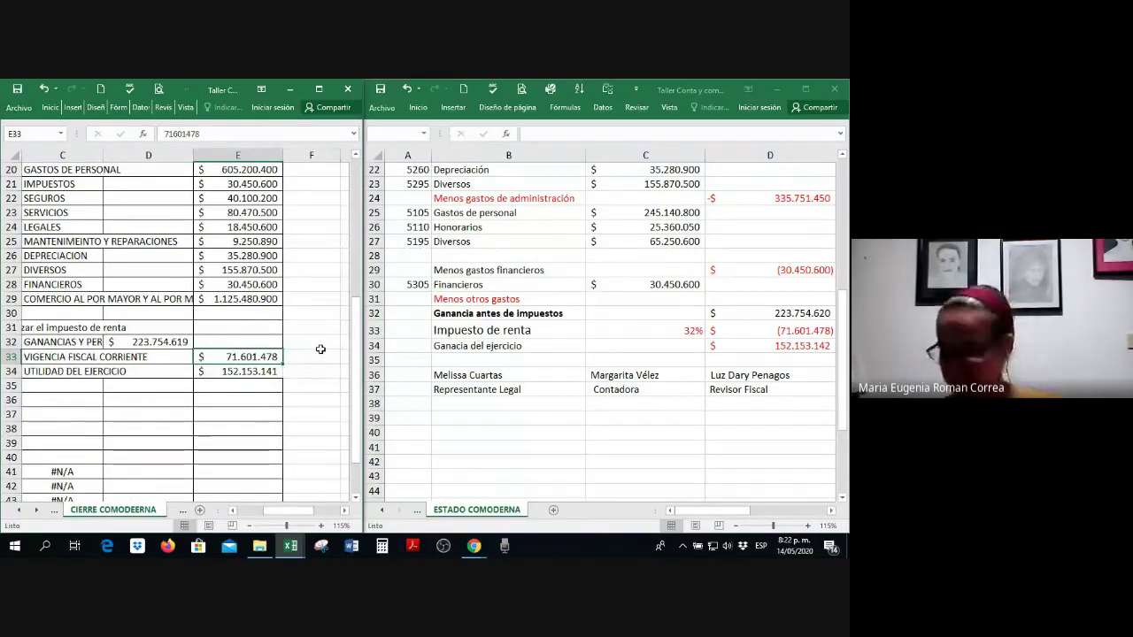
text(+)
click(803, 332)
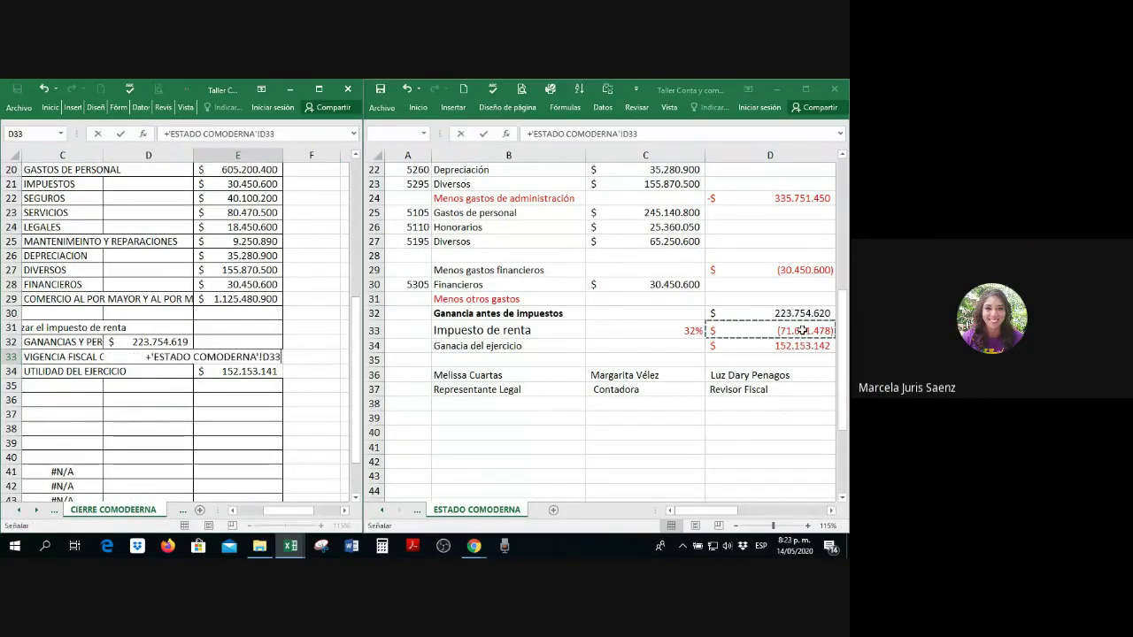
text(-)
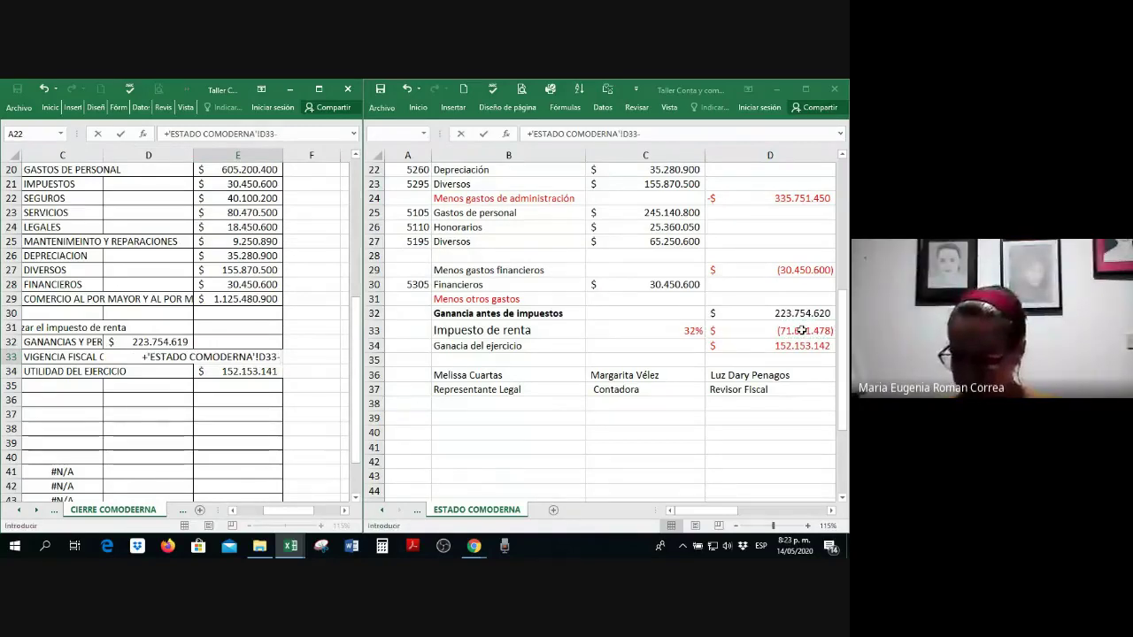
text(-1)
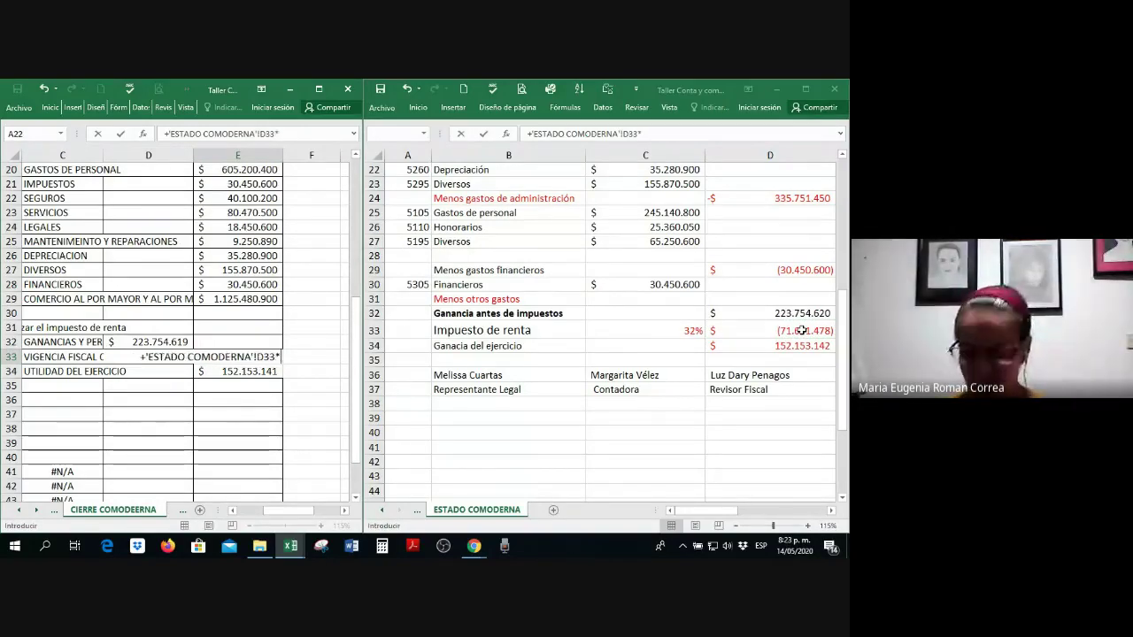
key(Return)
Step: Link the UTILIDAD DEL EJERCICIO amount in E34 to cell D34 of ESTADO COMODERNA
text(+)
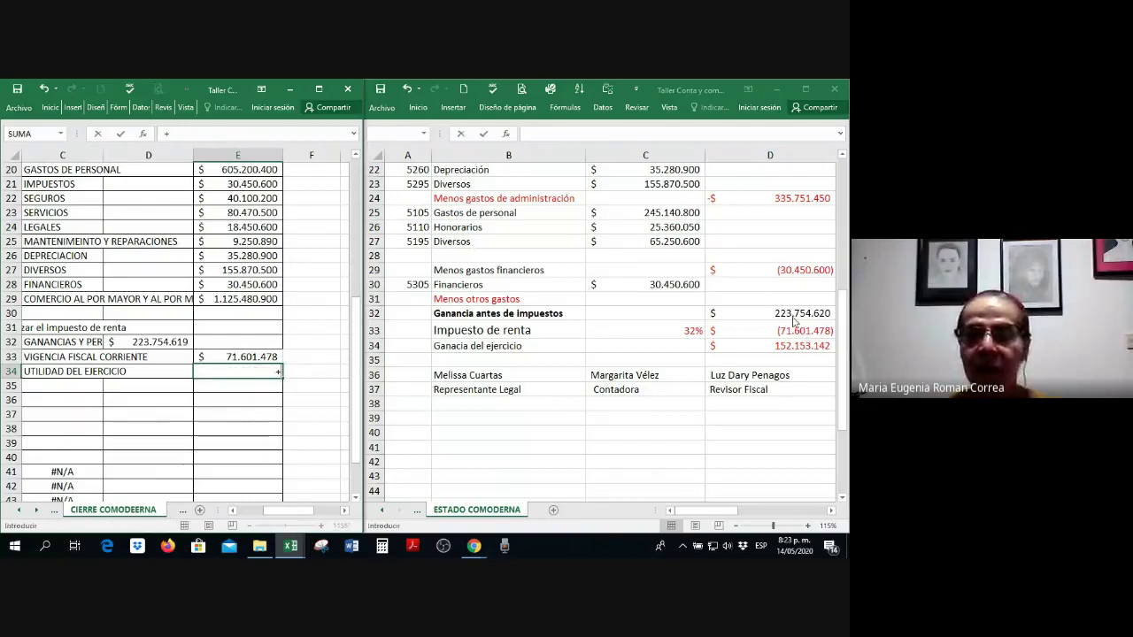
click(802, 346)
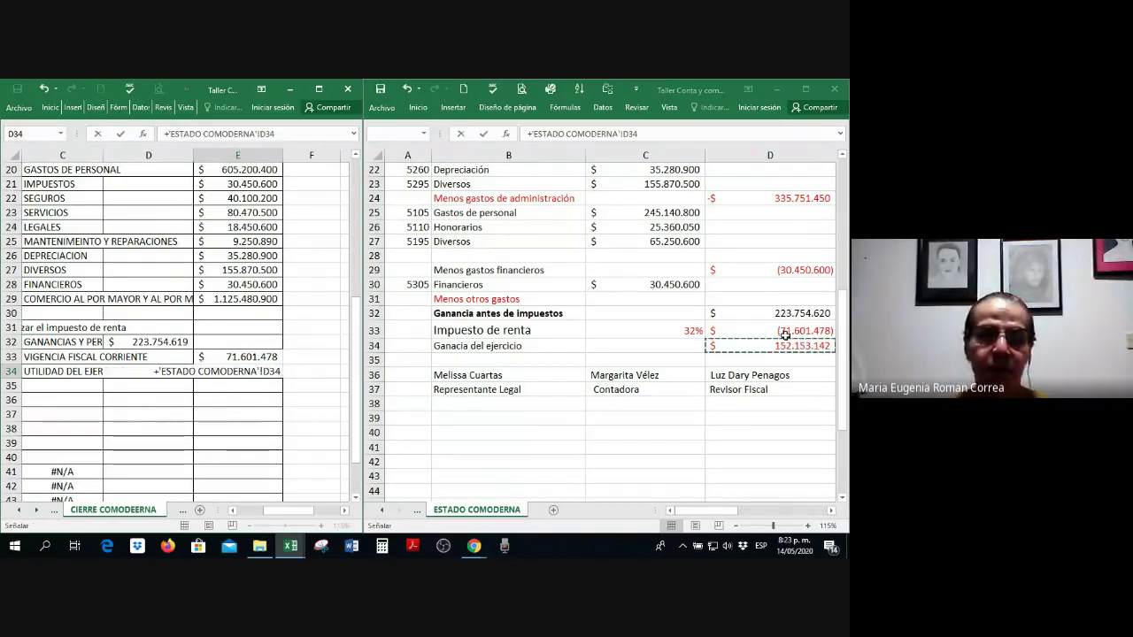
key(Return)
Step: Replace the GANANCIAS Y PERDIDAS amount in D32 with an AutoSum of E33:E34
key(Up)
key(Up)
key(Left)
key(Up)
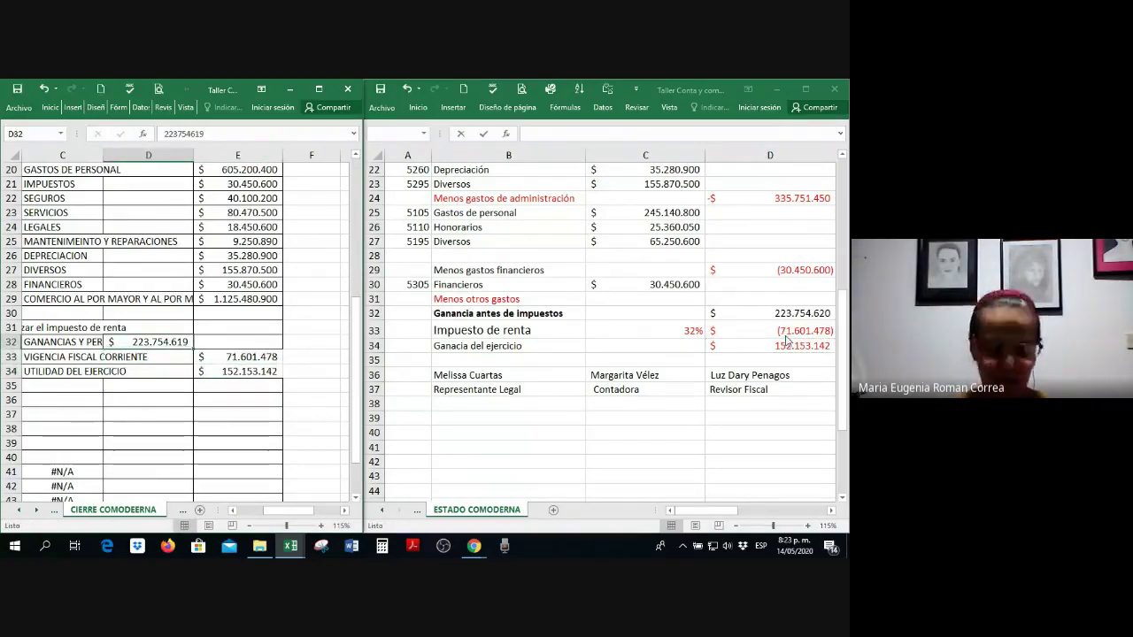
click(51, 108)
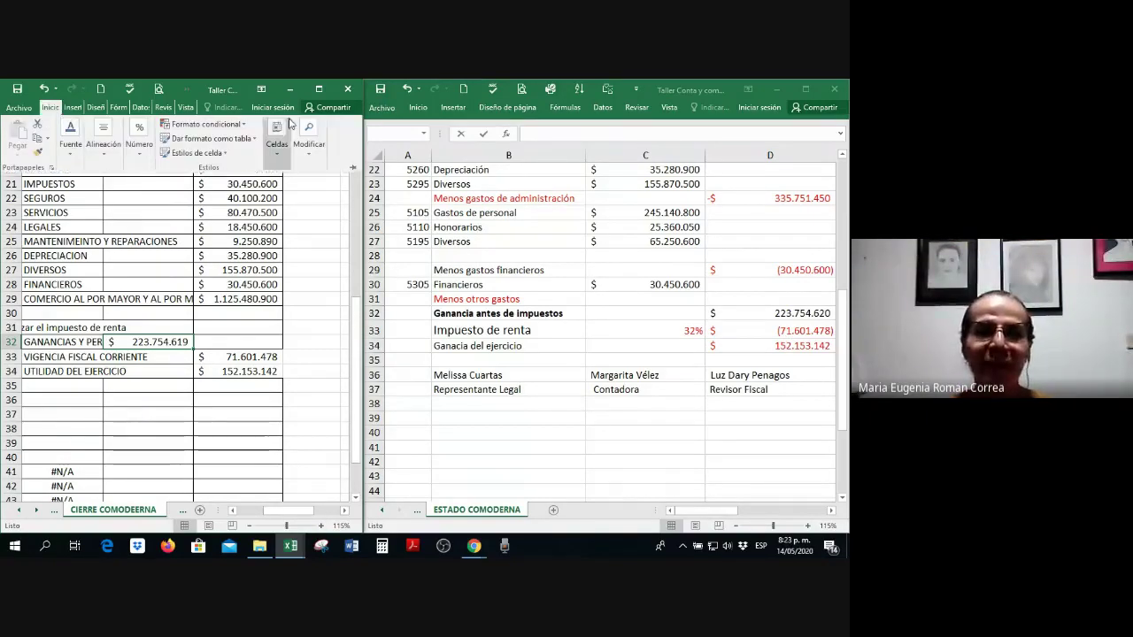
click(319, 89)
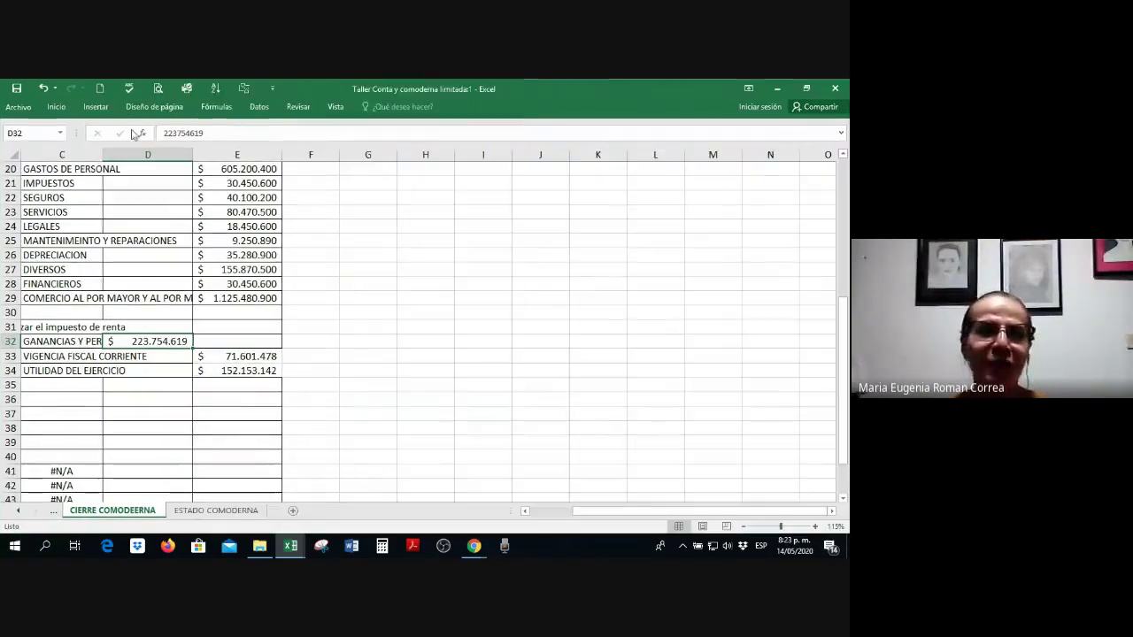
click(60, 107)
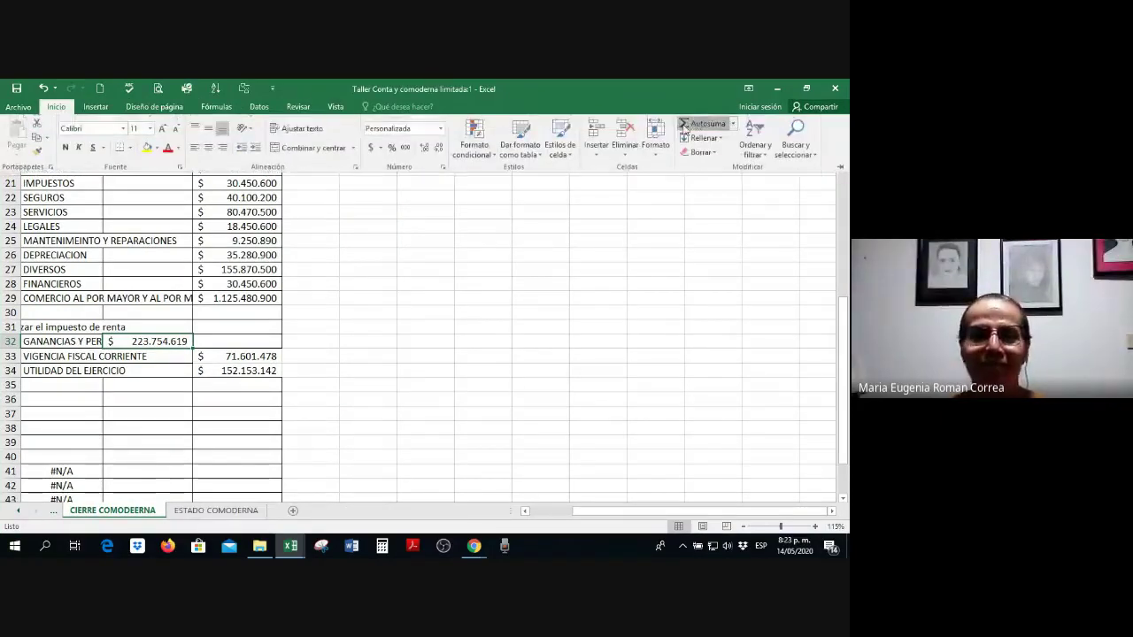
click(695, 117)
drag(251, 370, 257, 352)
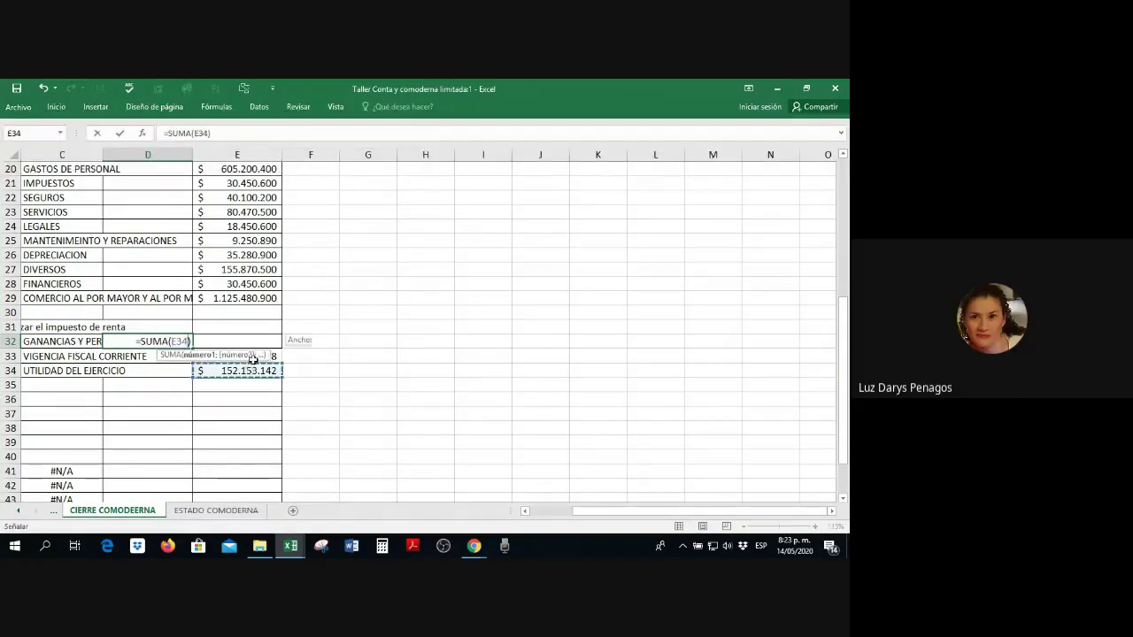
key(Return)
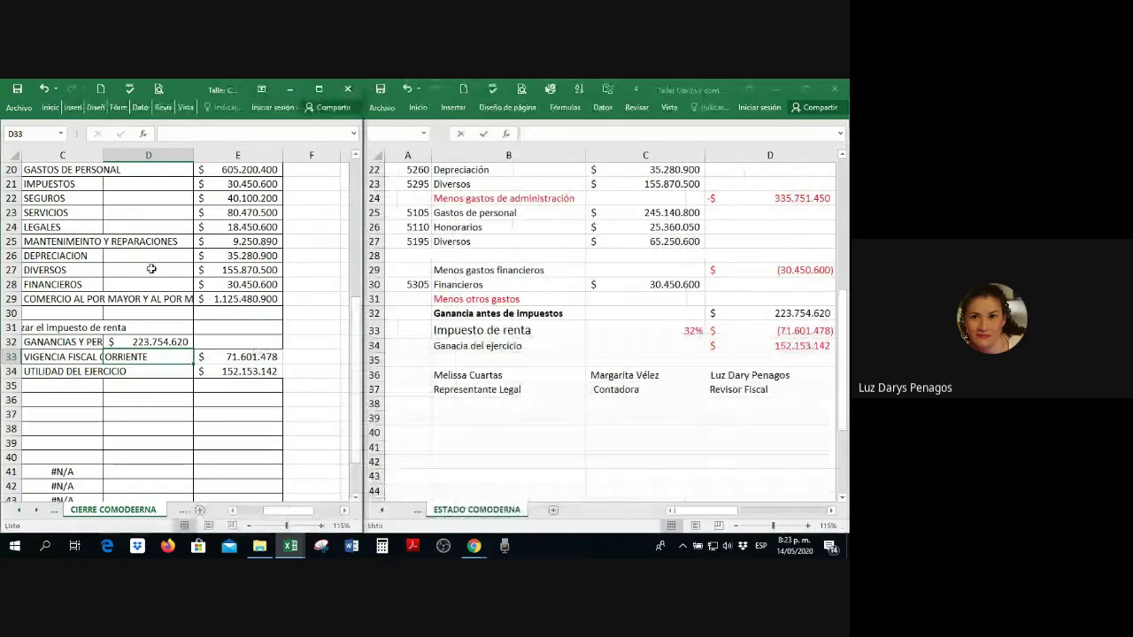
Step: Widen column C to fit the account names and enlarge the CIERRE COMODEERNA window so column E shows in full
drag(104, 155, 151, 154)
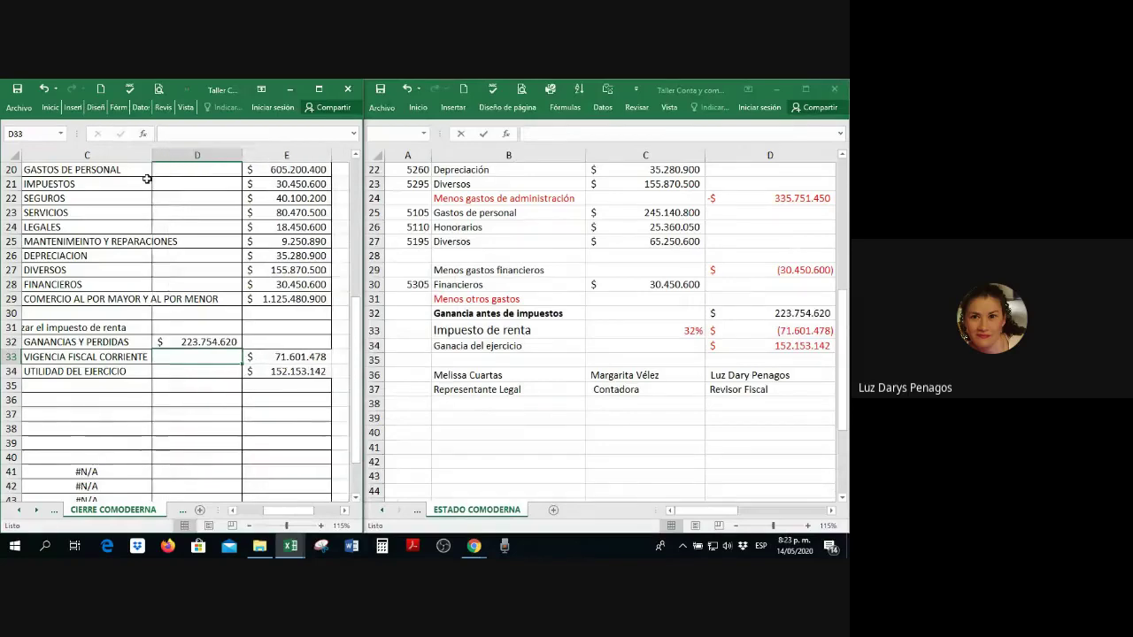
click(228, 368)
key(Left)
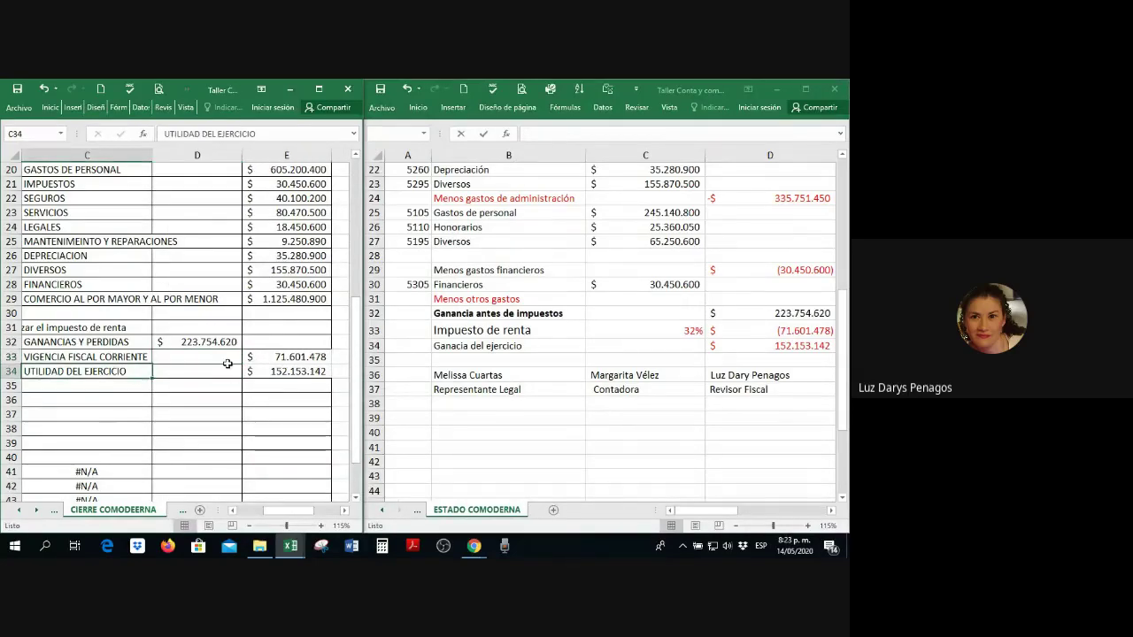
key(Home)
scroll(159, 243, down, 1)
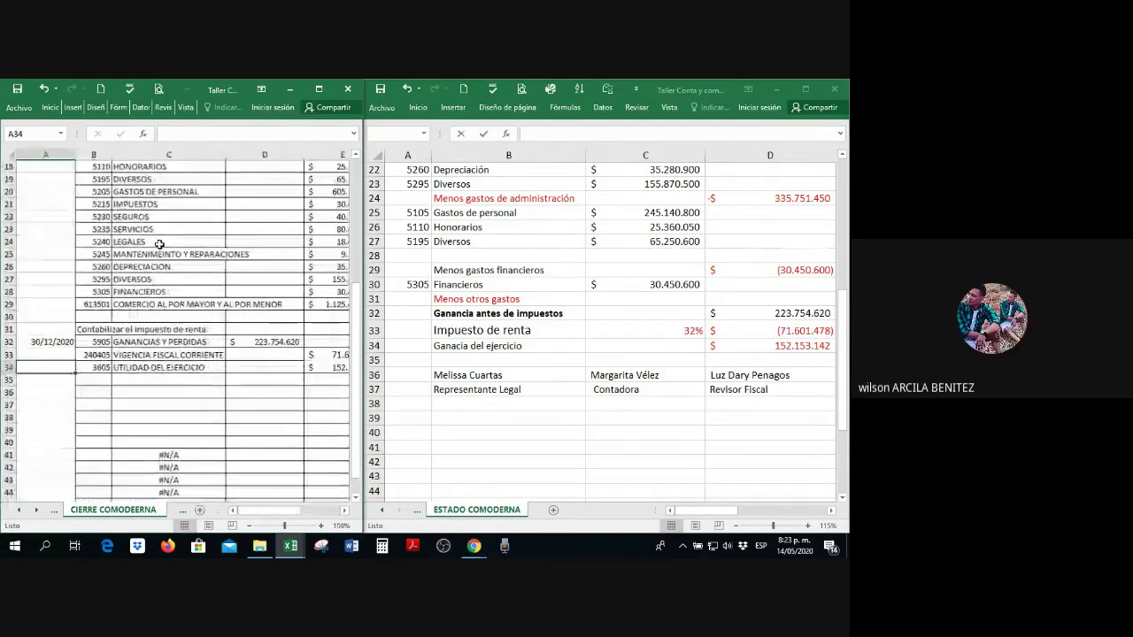
scroll(159, 243, down, 1)
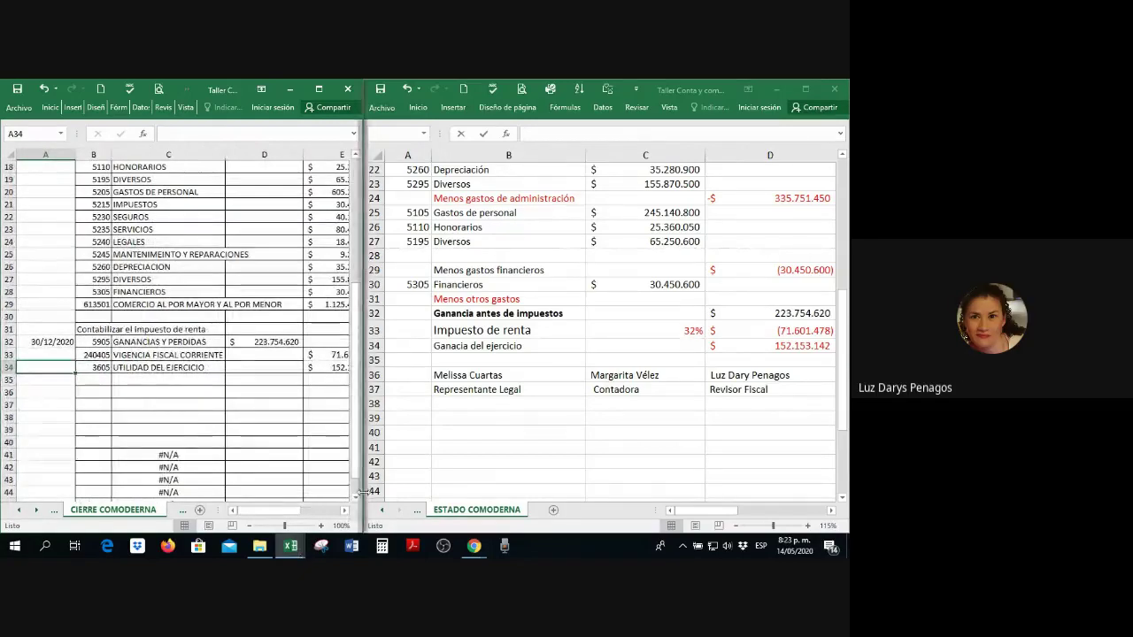
drag(361, 491, 441, 491)
click(321, 465)
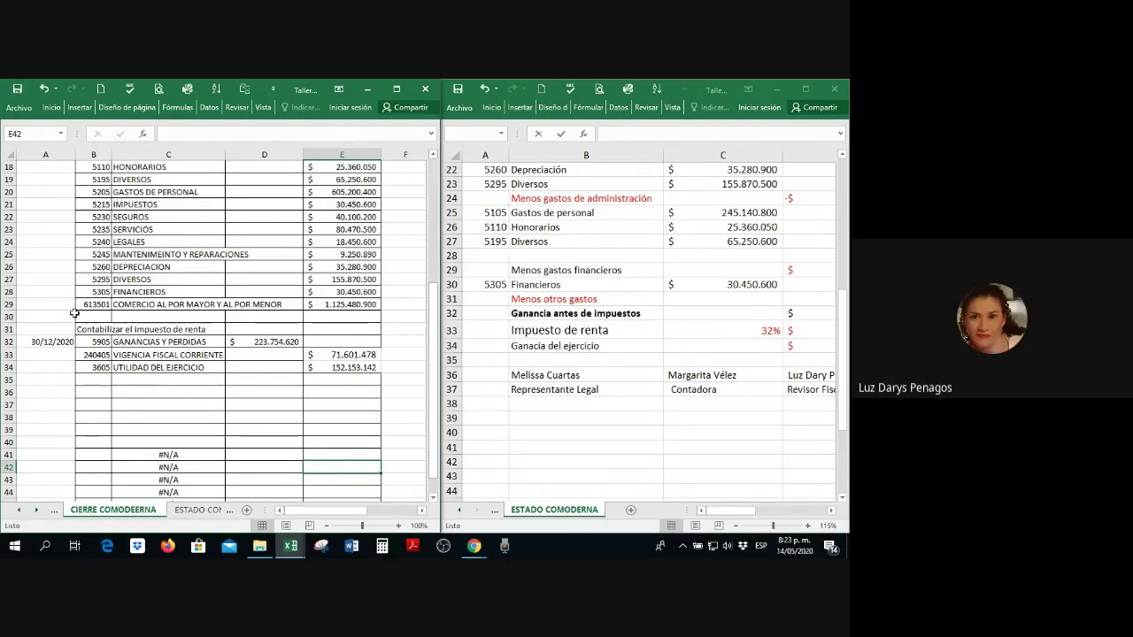
Step: Fill the GANANCIAS Y PERDIDAS entry in B32:D32 of the closing sheet with yellow
drag(104, 341, 279, 341)
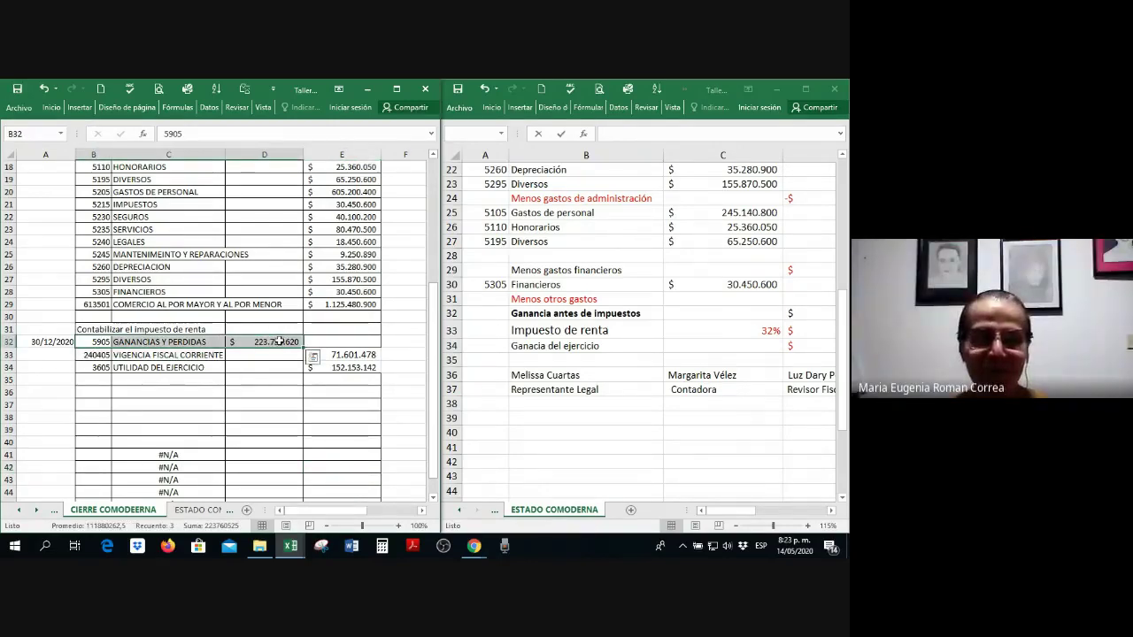
right_click(279, 341)
click(332, 247)
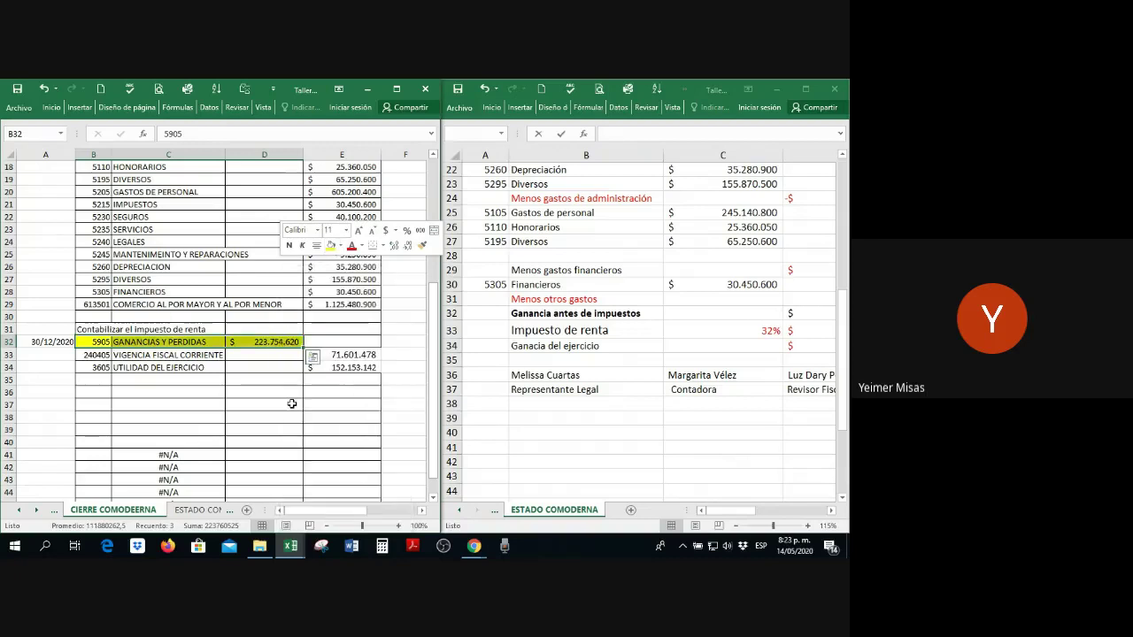
click(283, 405)
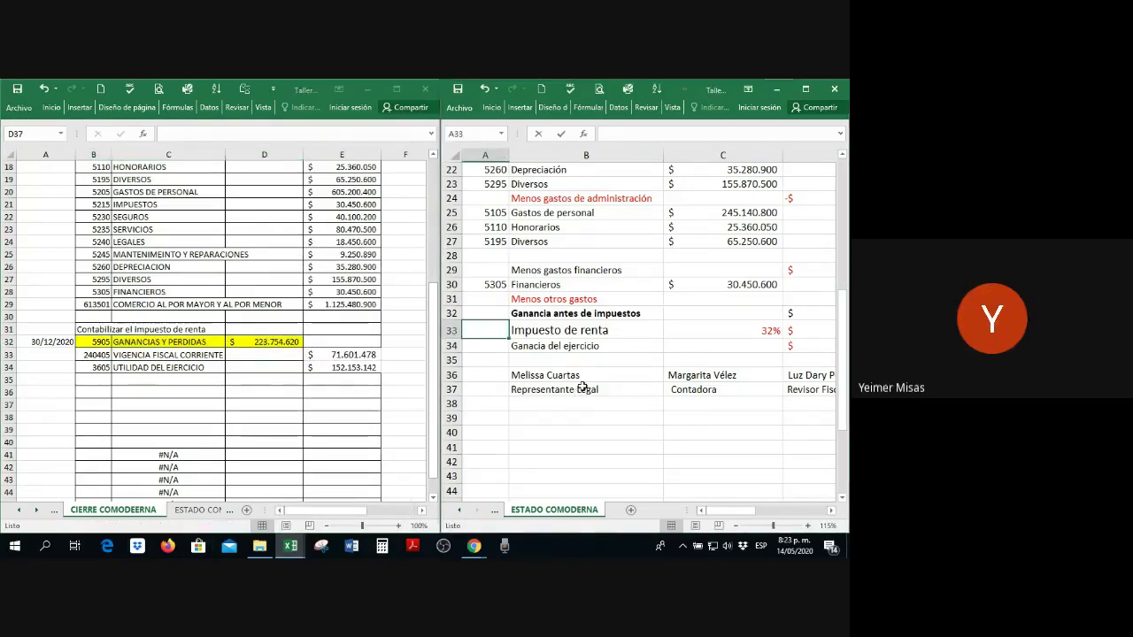
Step: Fill B32:D34 of ESTADO COMODERNA, from Ganancia antes de impuestos to the profit for the year, with yellow
scroll(626, 320, down, 1)
scroll(583, 389, down, 1)
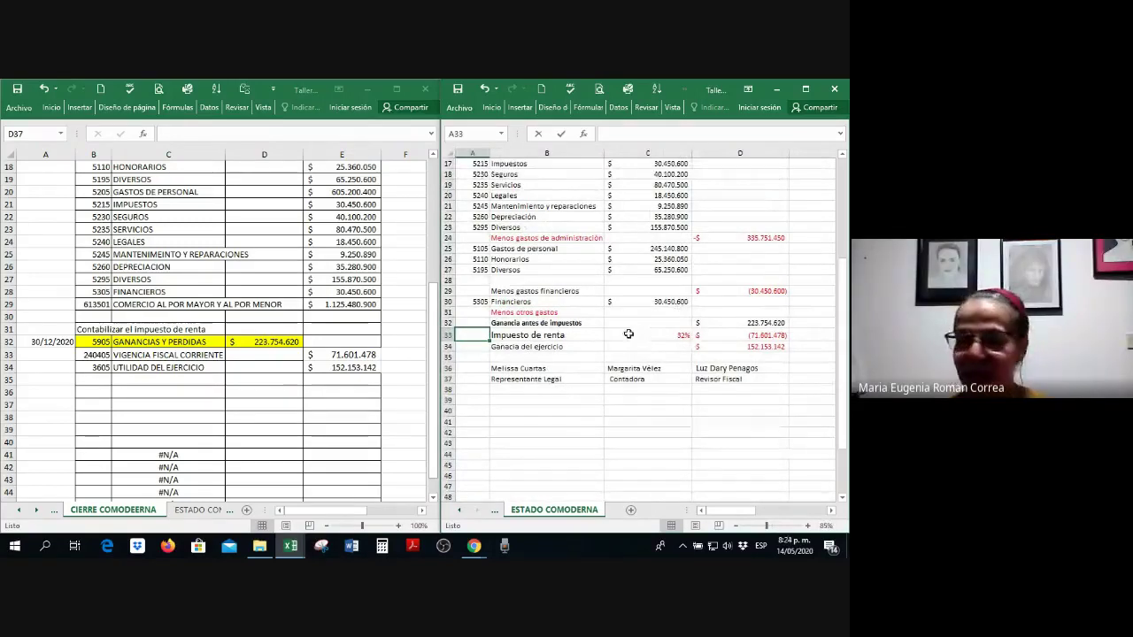
drag(536, 324, 754, 346)
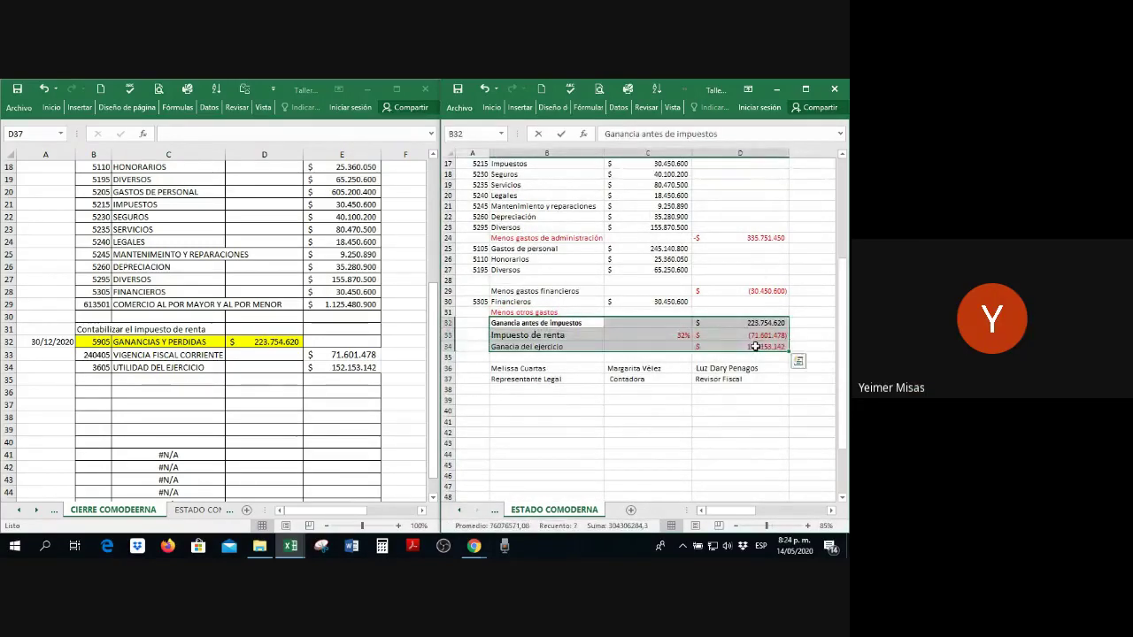
right_click(754, 347)
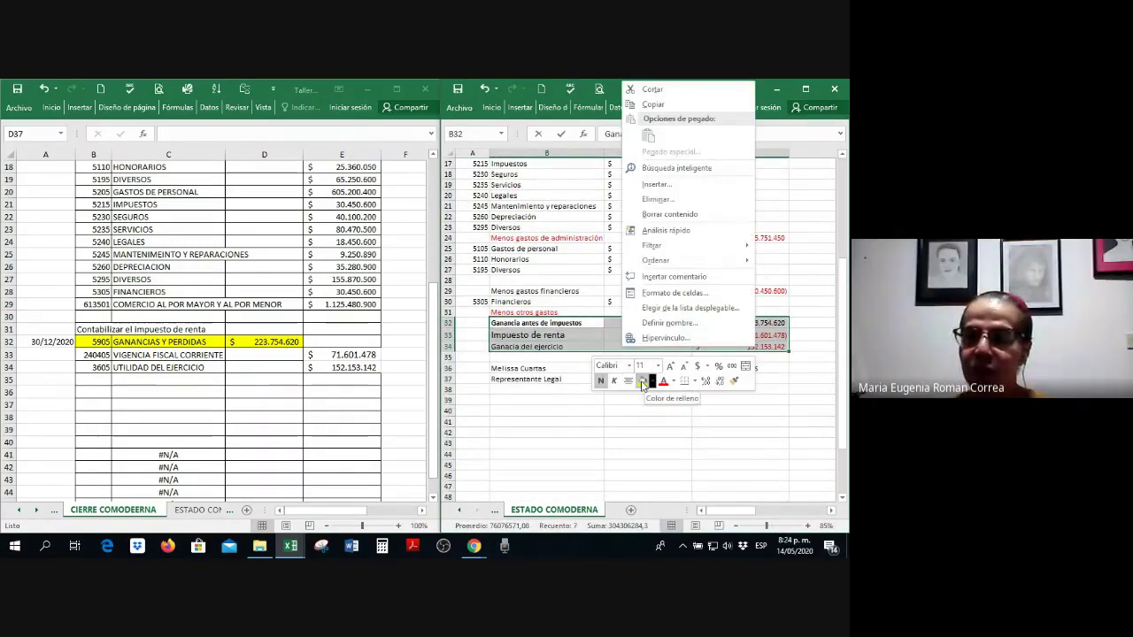
click(642, 381)
click(630, 456)
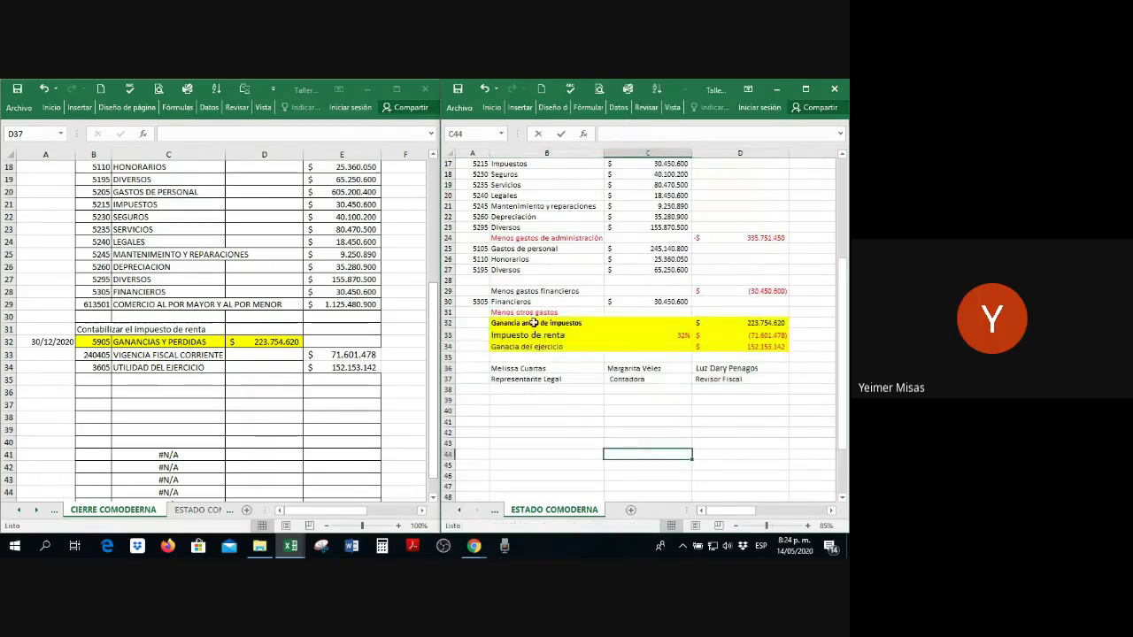
Step: Compare the Ganancia antes de impuestos row in ESTADO COMODERNA with the GANANCIAS Y PERDIDAS entry in row 32 of CIERRE COMODEERNA
drag(533, 323, 753, 322)
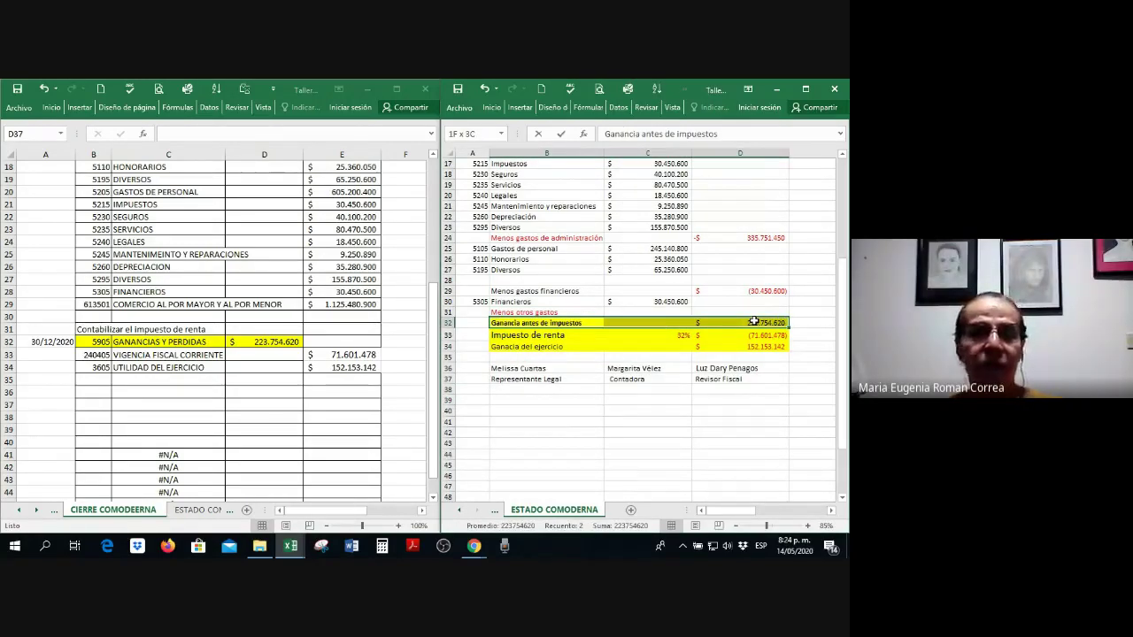
click(94, 343)
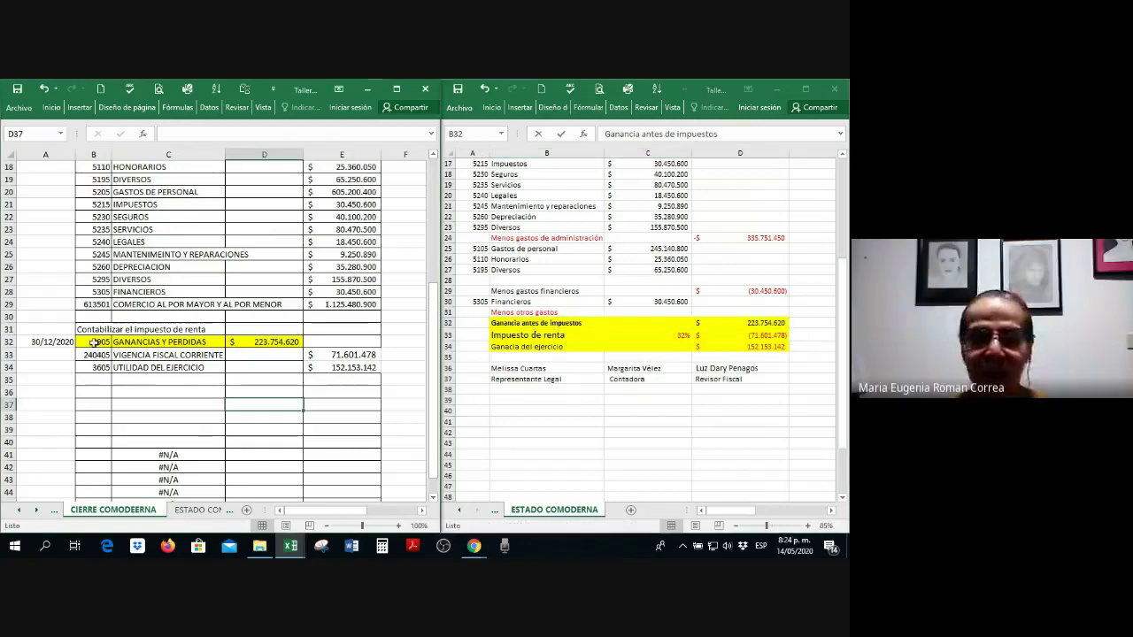
drag(90, 340, 265, 342)
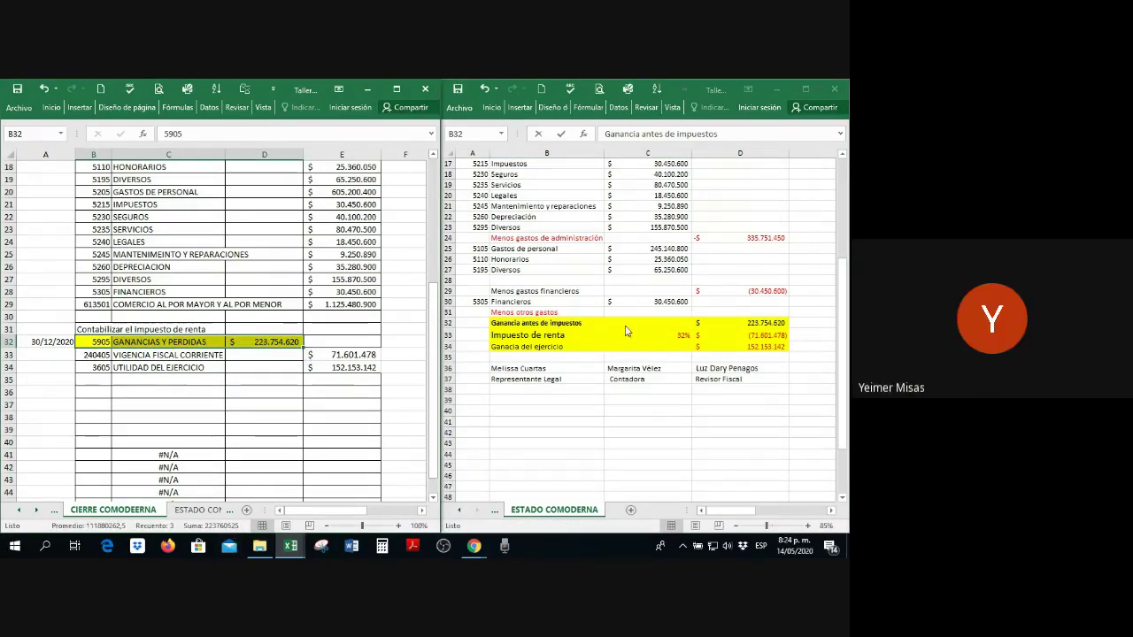
click(341, 404)
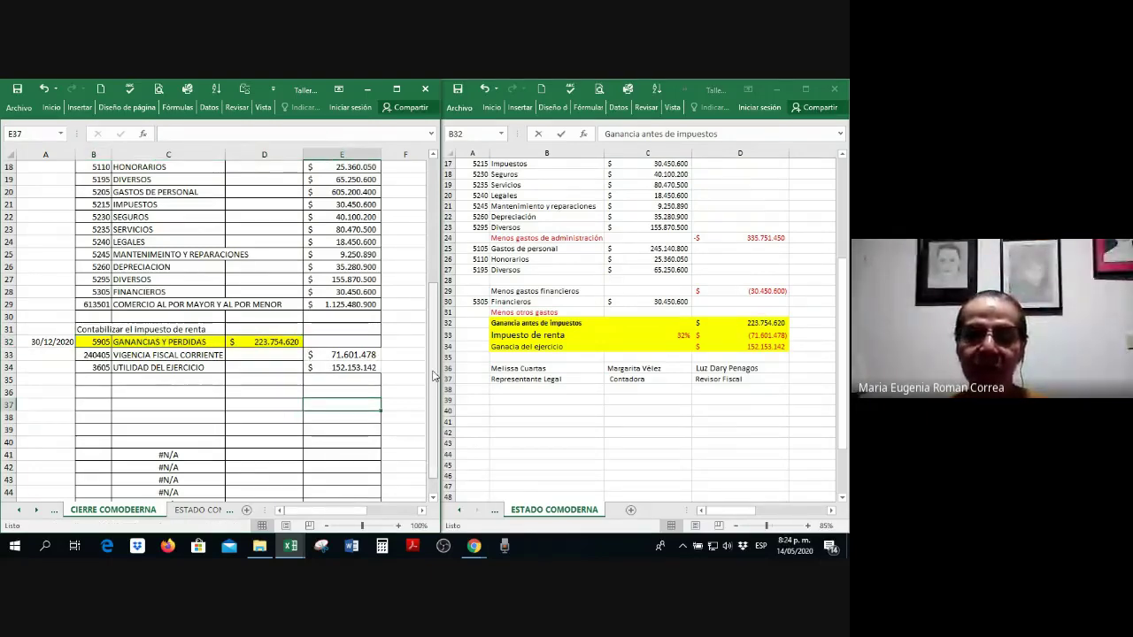
Step: Maximize the CIERRE COMODEERNA window and link G32 to the GANANCIAS Y PERDIDAS credit of the income closing entry in E12
click(399, 87)
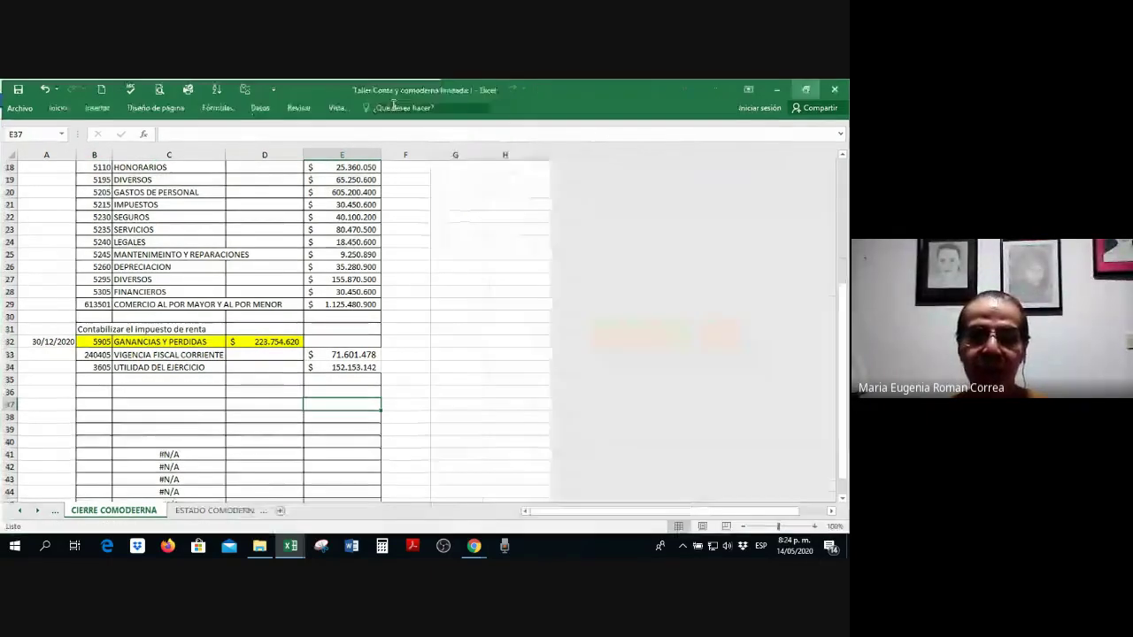
click(457, 318)
scroll(458, 324, up, 1)
scroll(459, 324, up, 1)
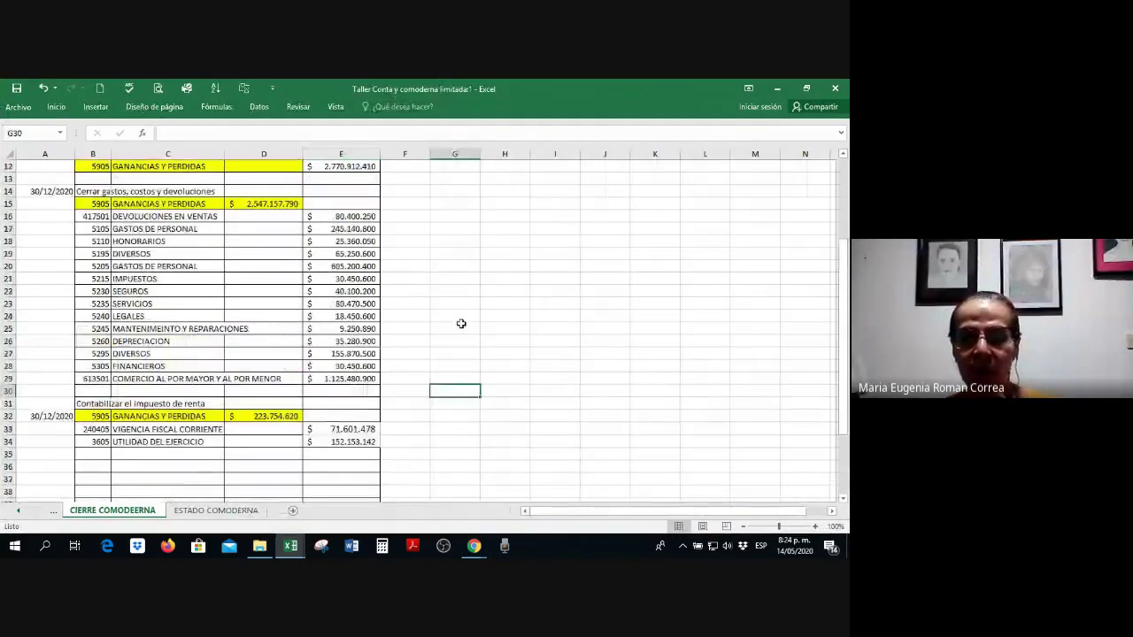
scroll(437, 346, up, 1)
click(451, 454)
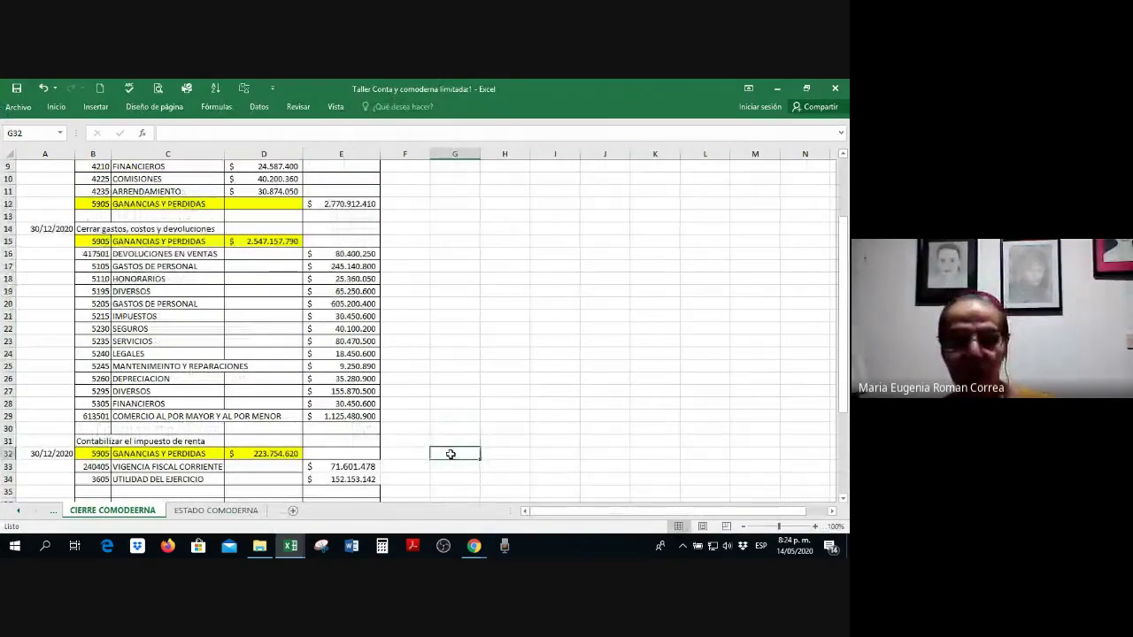
text(+)
scroll(288, 292, up, 3)
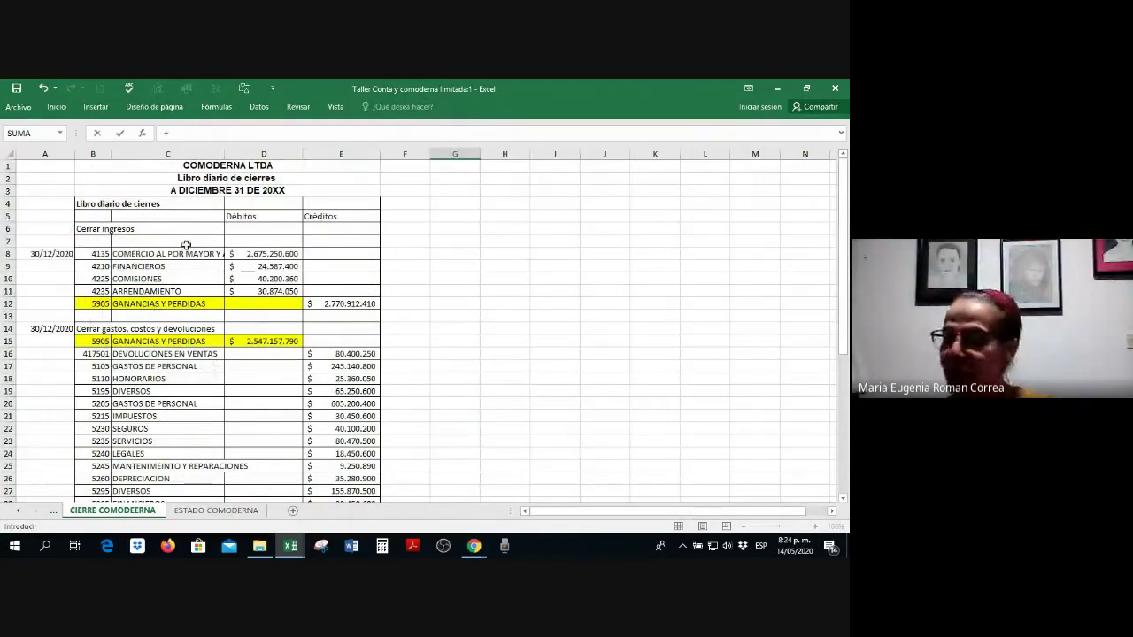
click(360, 305)
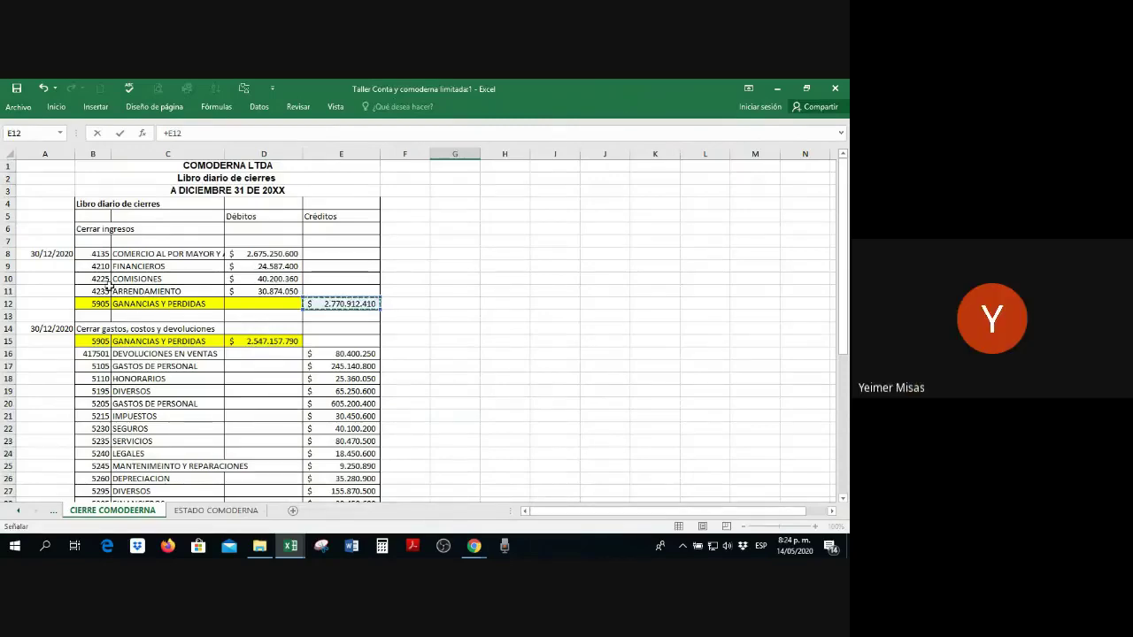
key(Return)
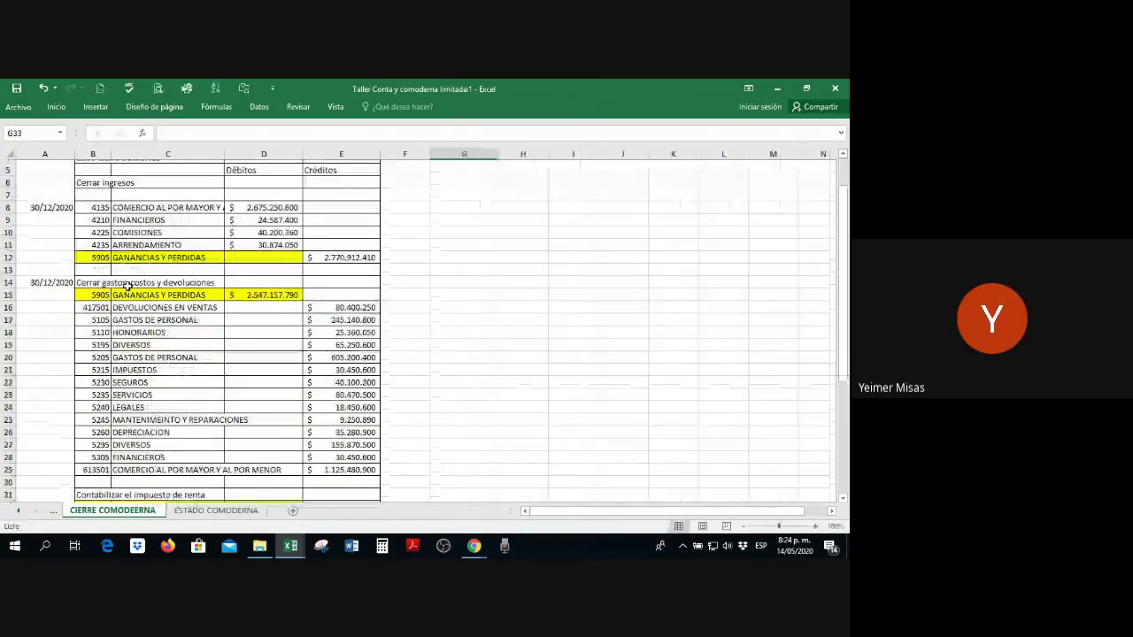
Step: Enter in G33 the negative of the GANANCIAS Y PERDIDAS debit in D15, from the expense closing entry
text(-)
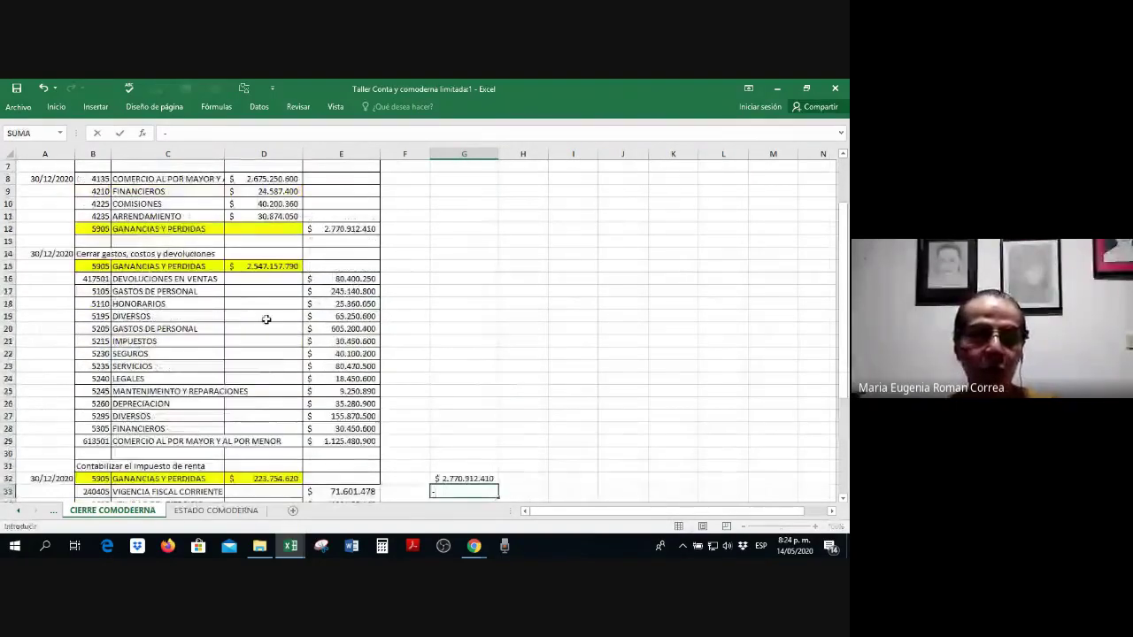
click(248, 267)
key(Return)
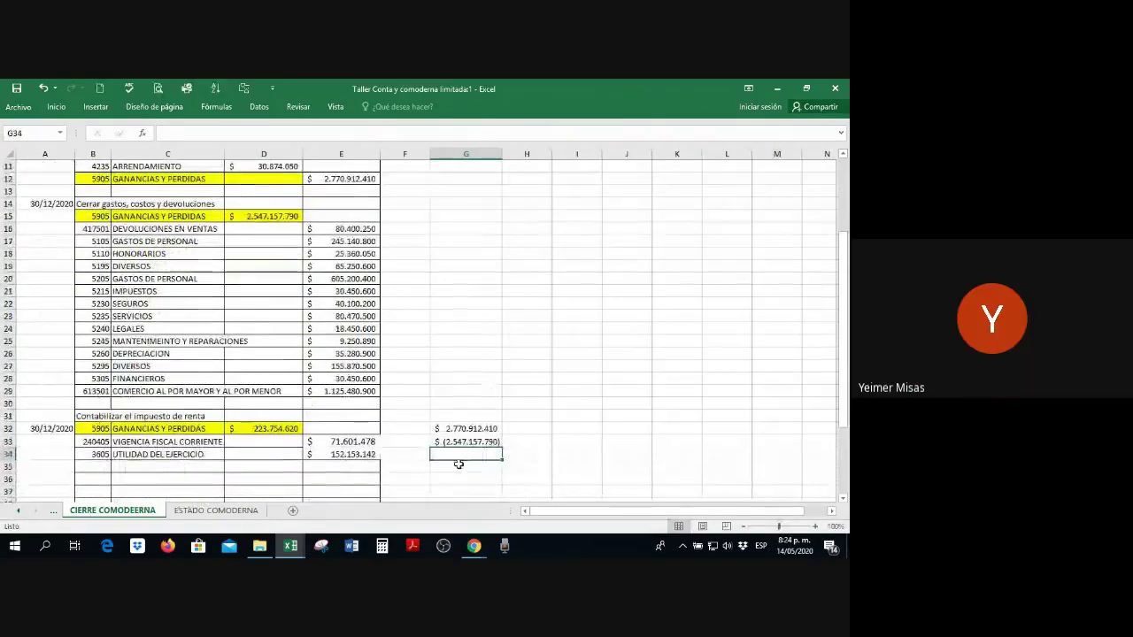
Step: Add G32 and G33 in G34 with the formula +G32+G33
text(+)
click(466, 428)
text(-)
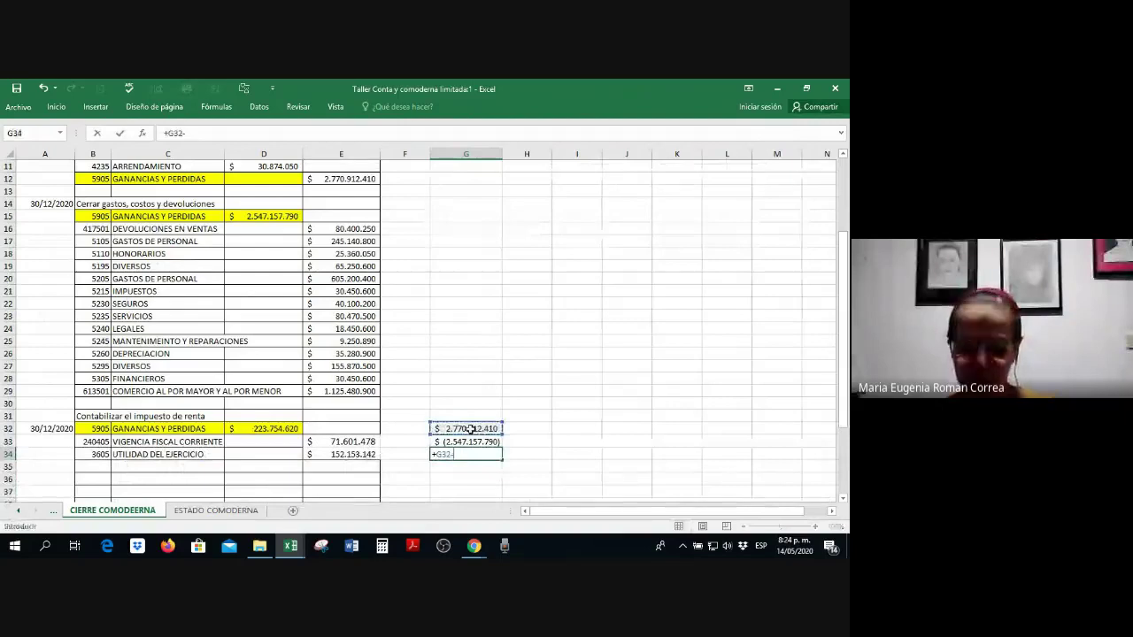
key(BackSpace)
text(+)
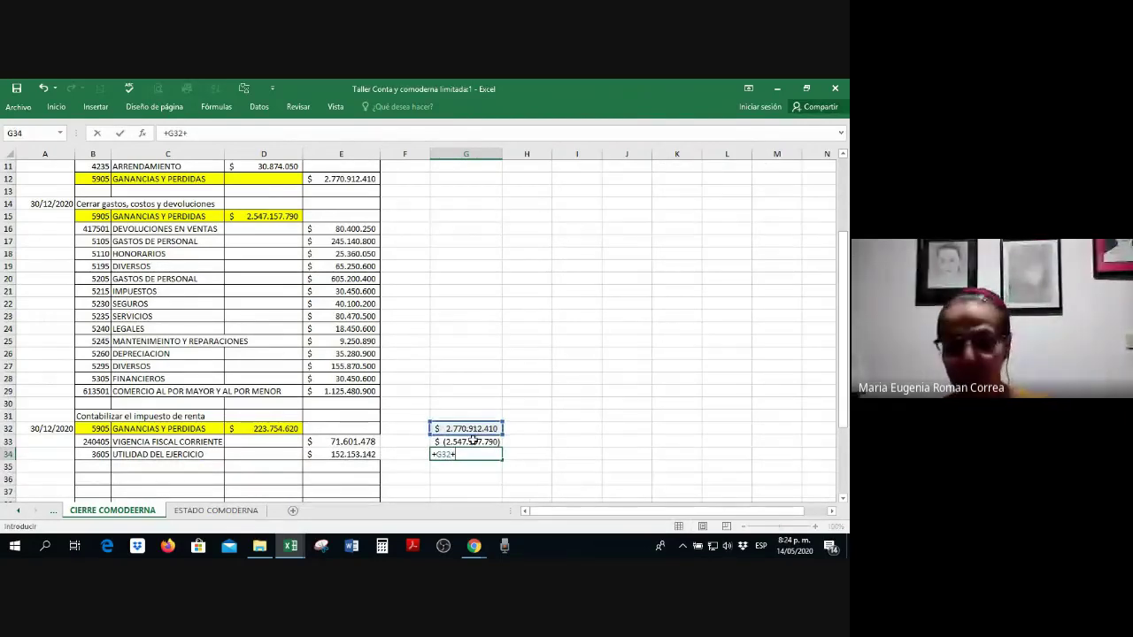
click(469, 441)
key(Return)
Step: Compare the GANANCIAS Y PERDIDAS amount in D32 with the check calculation in G32:G34 and examine the UTILIDAD DEL EJERCICIO link in E34
click(285, 430)
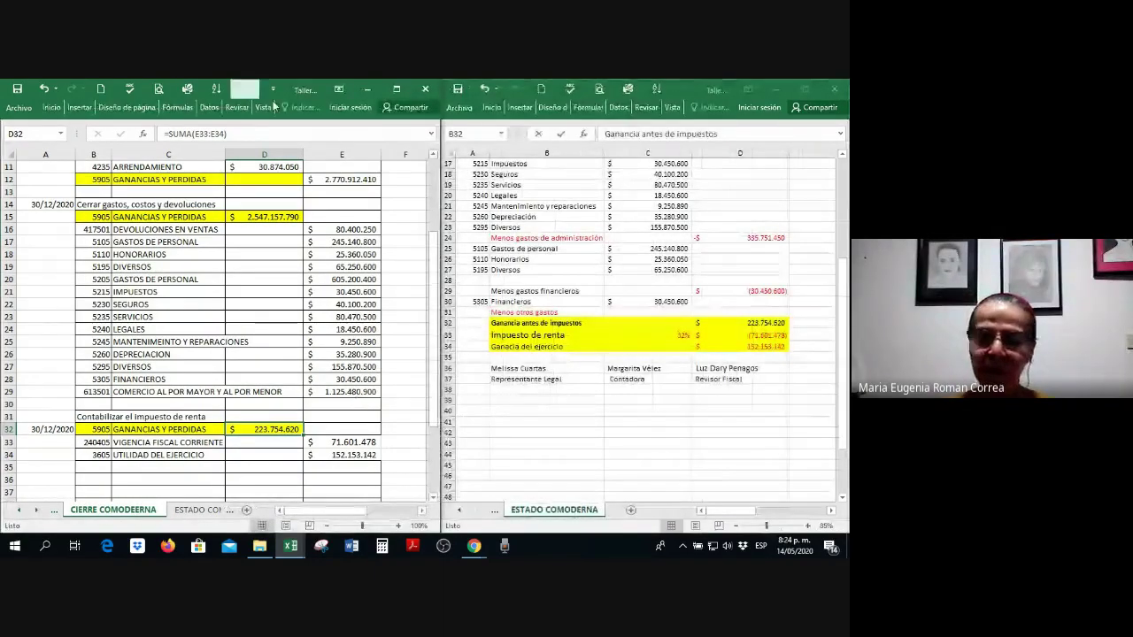
click(398, 90)
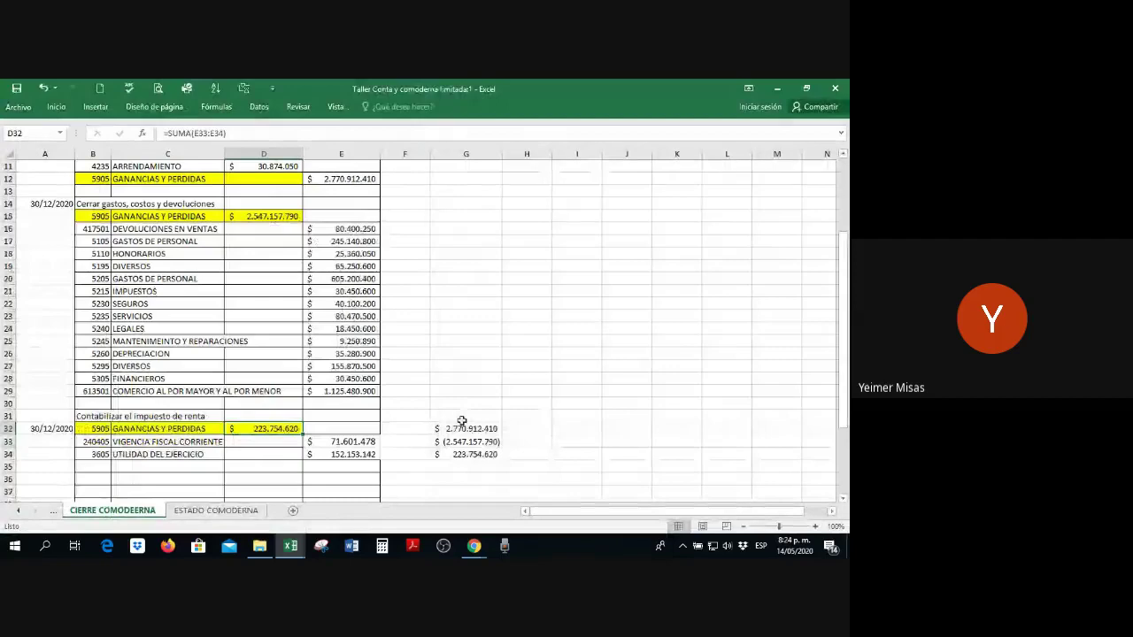
drag(476, 384, 530, 382)
click(340, 455)
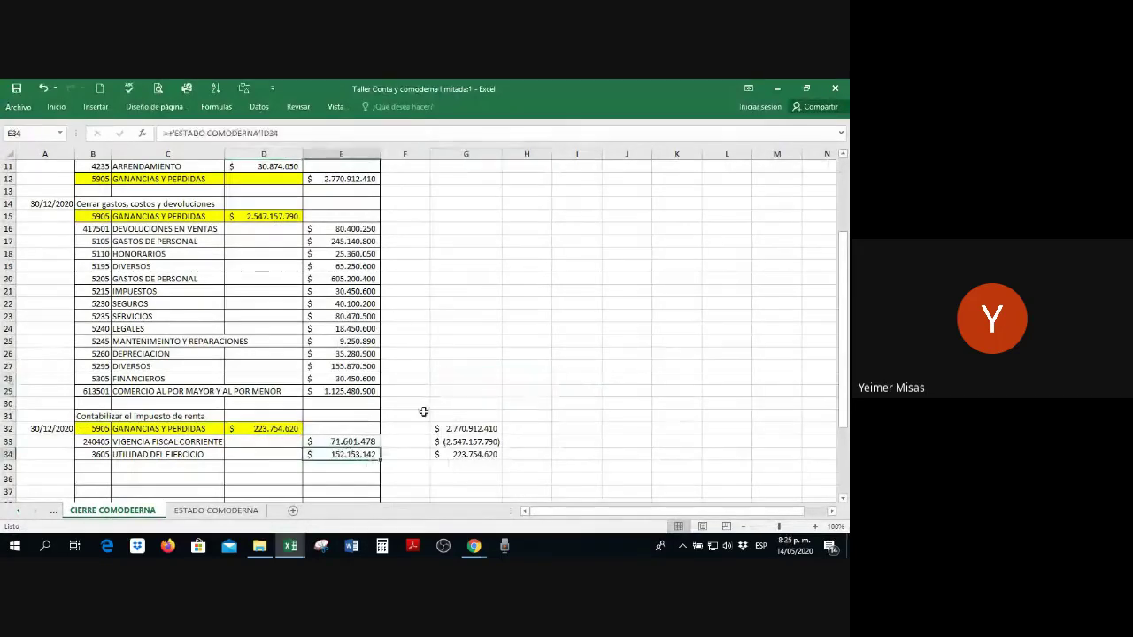
key(super+Down)
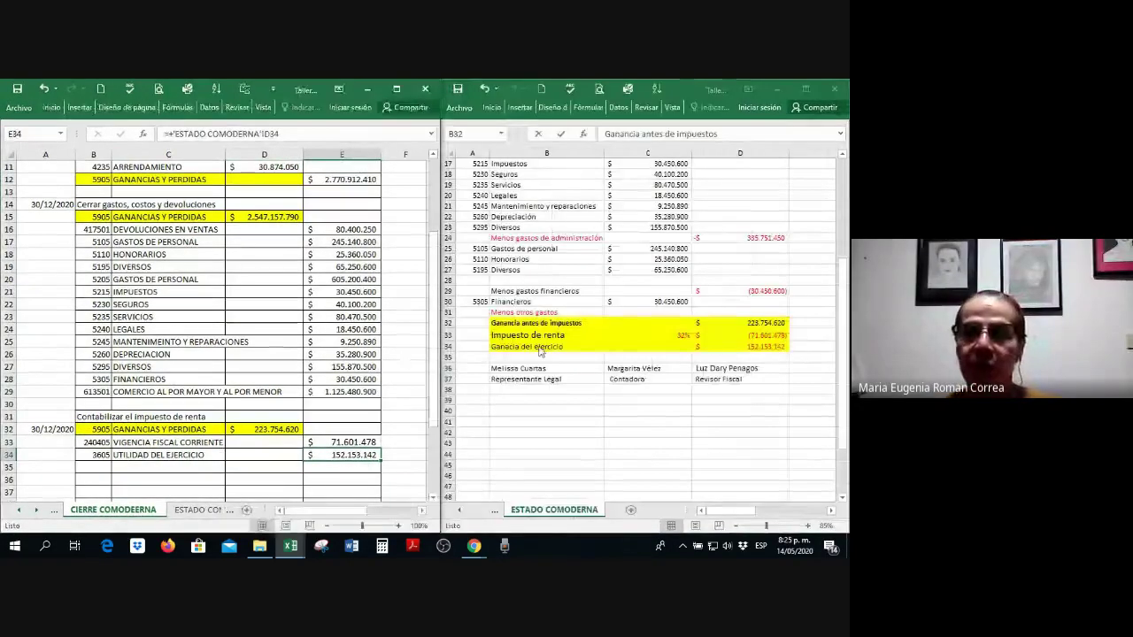
Step: Inspect the E33 formula of VIGENCIA FISCAL CORRIENTE against Impuesto de renta in ESTADO COMODERNA, leaving the formula unedited
click(168, 441)
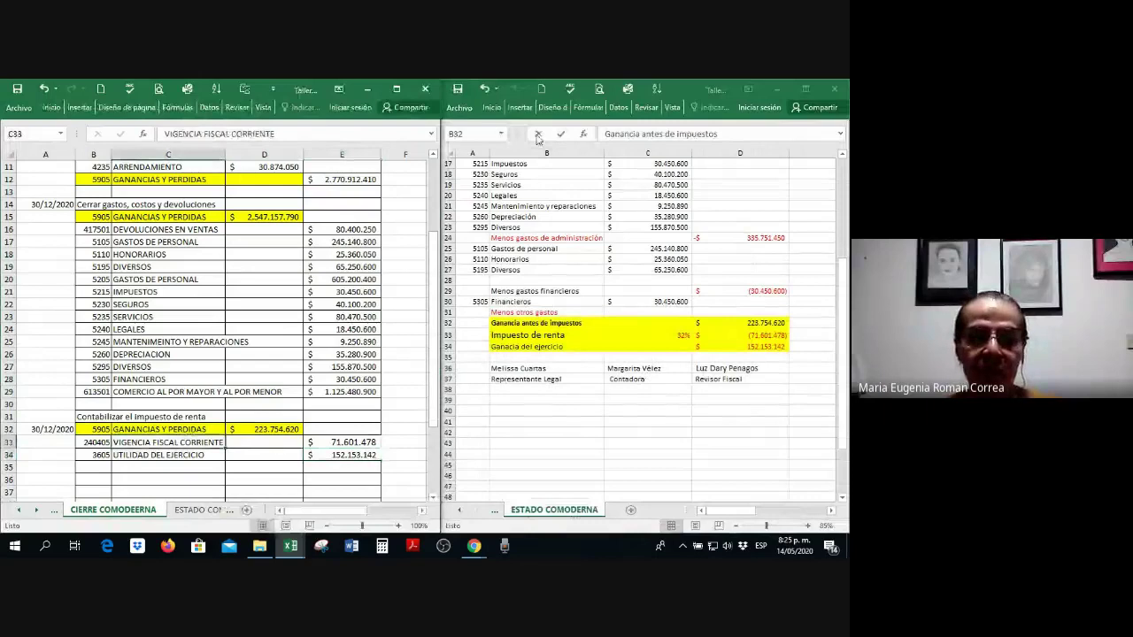
click(752, 334)
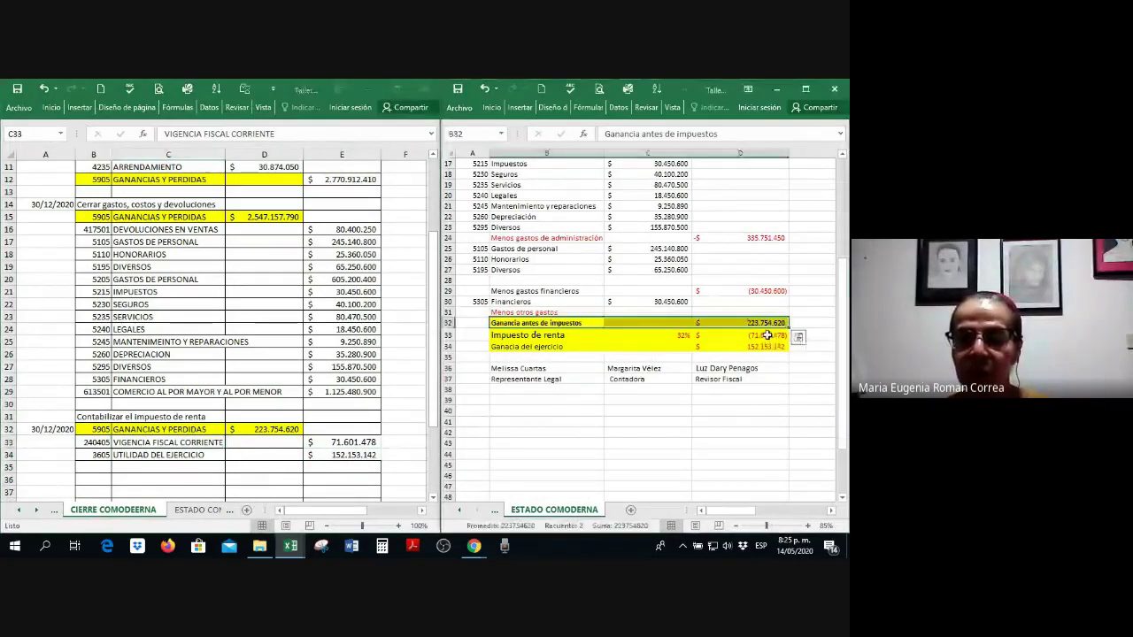
click(368, 443)
double_click(361, 441)
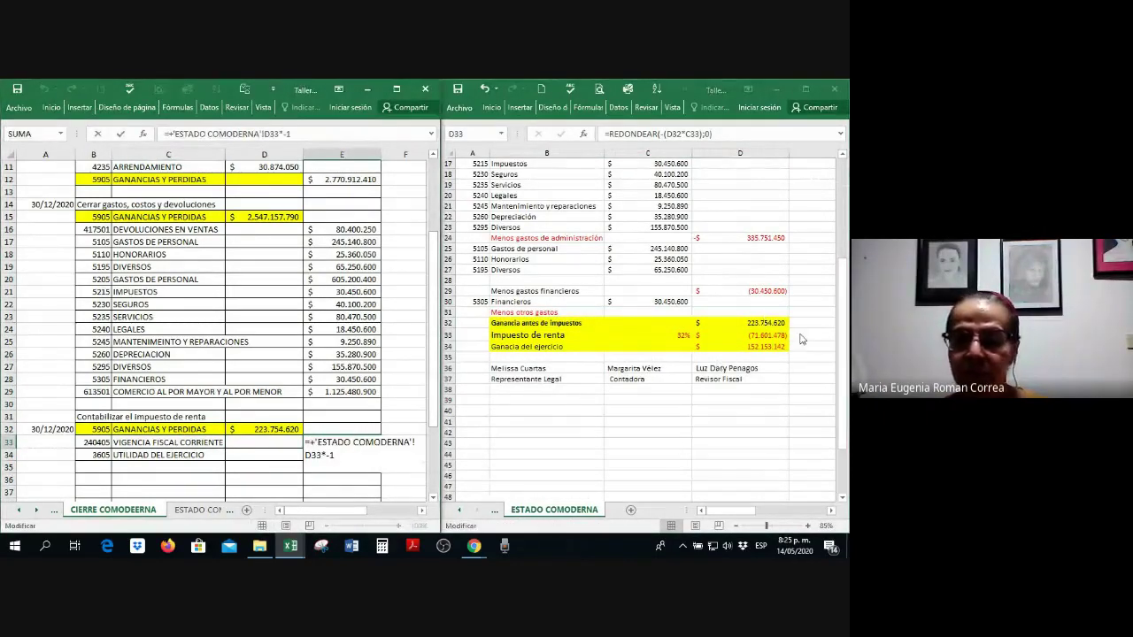
text(,)
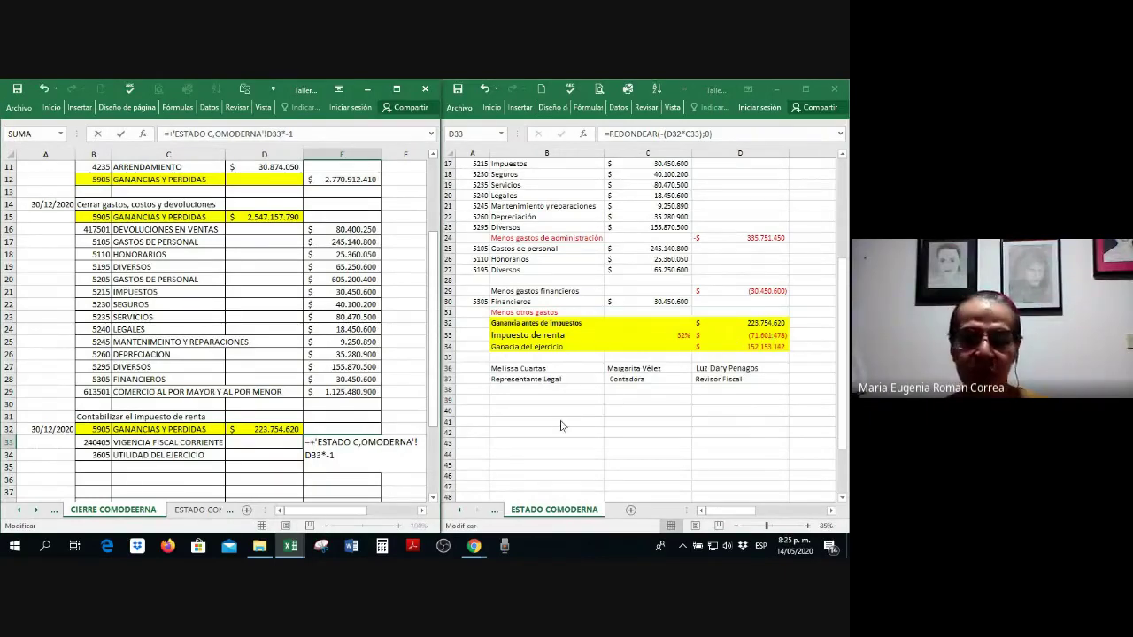
key(Escape)
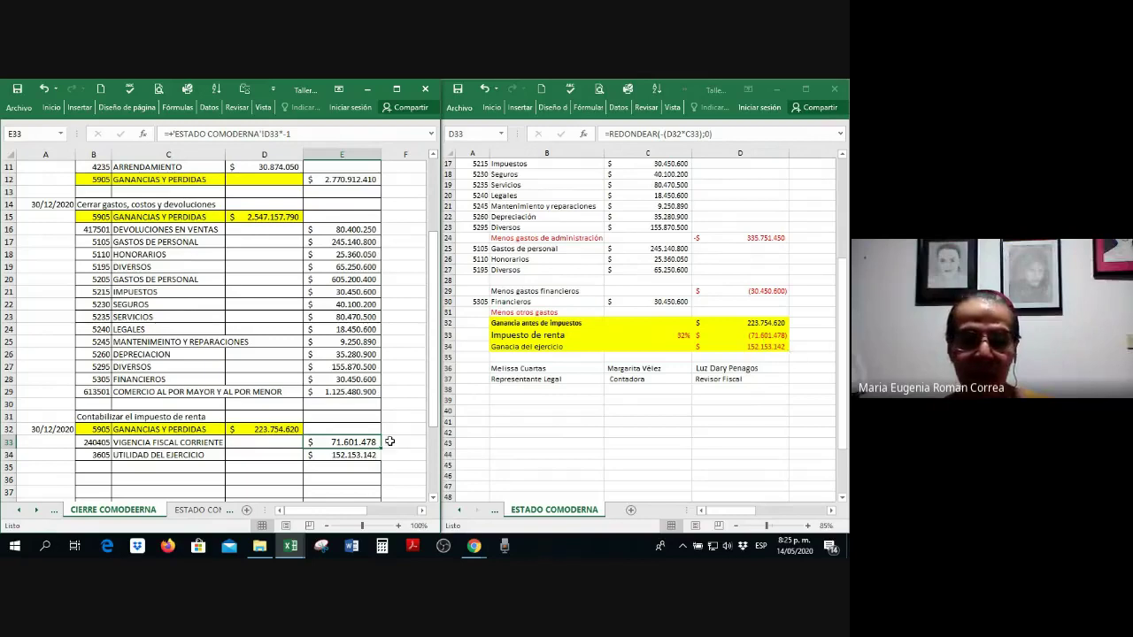
Step: Check the formulas in E34 and D32, and review the closing entries alongside the full income statement
click(329, 458)
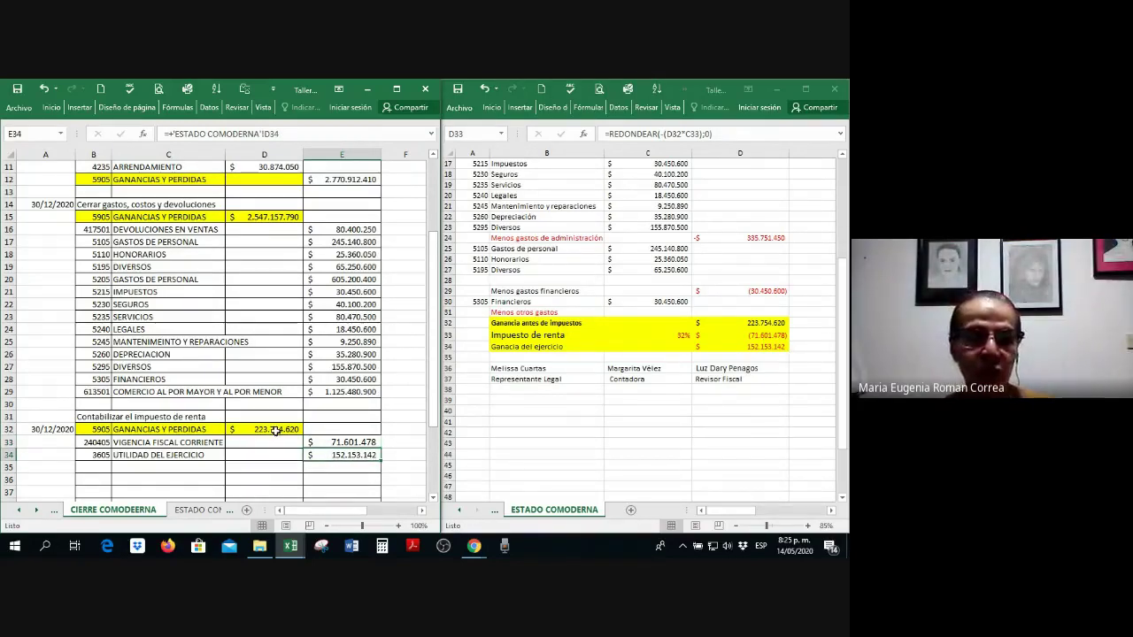
click(274, 432)
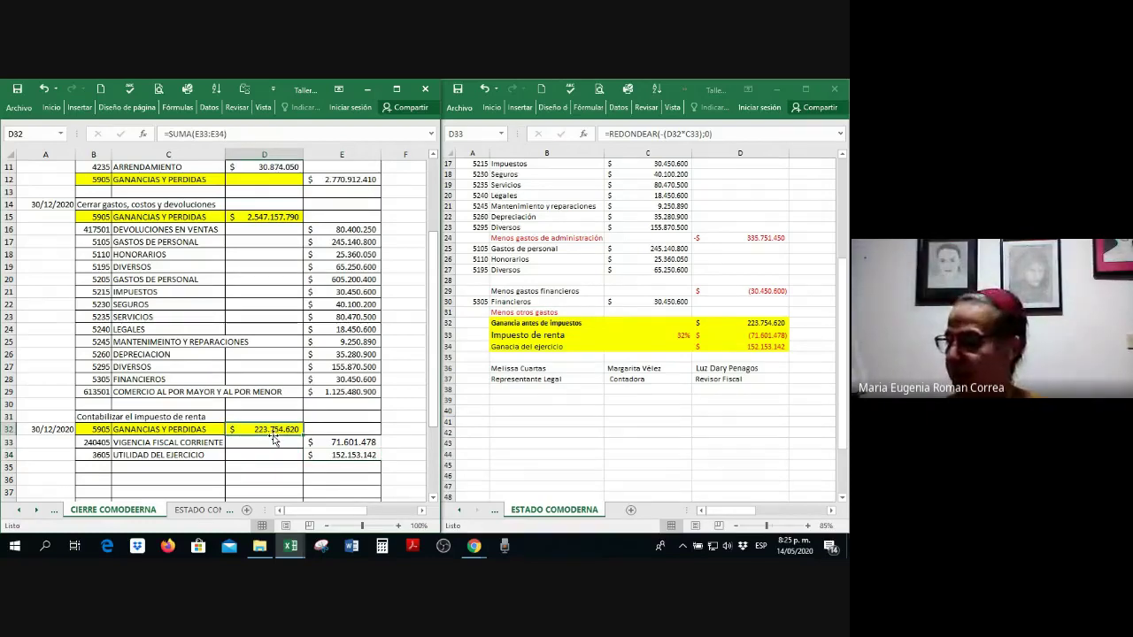
click(189, 354)
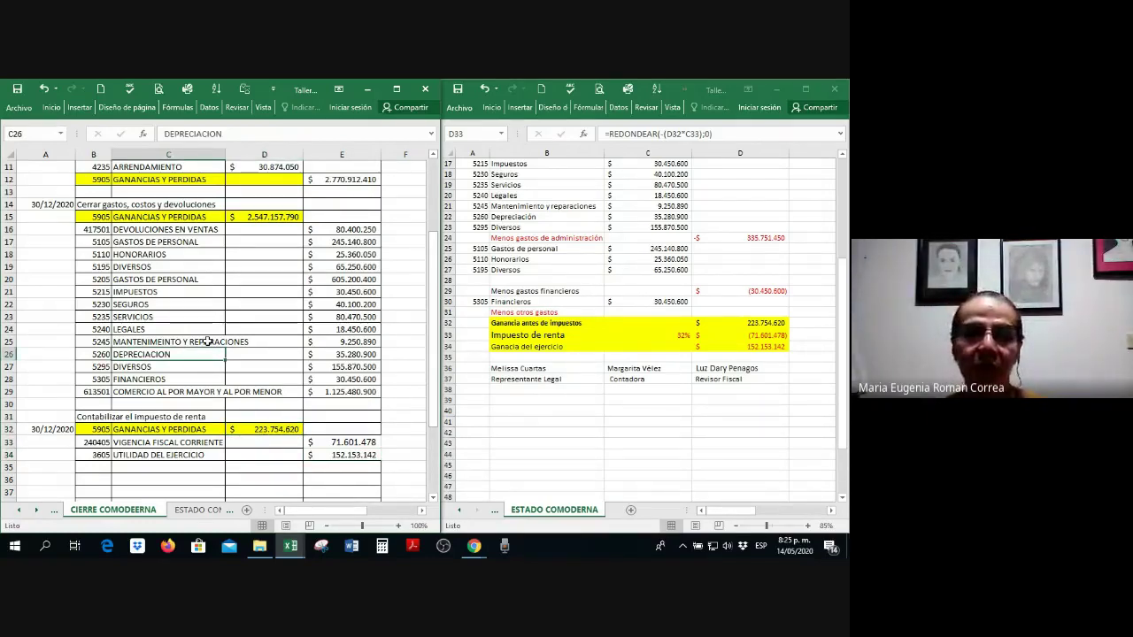
scroll(206, 342, up, 4)
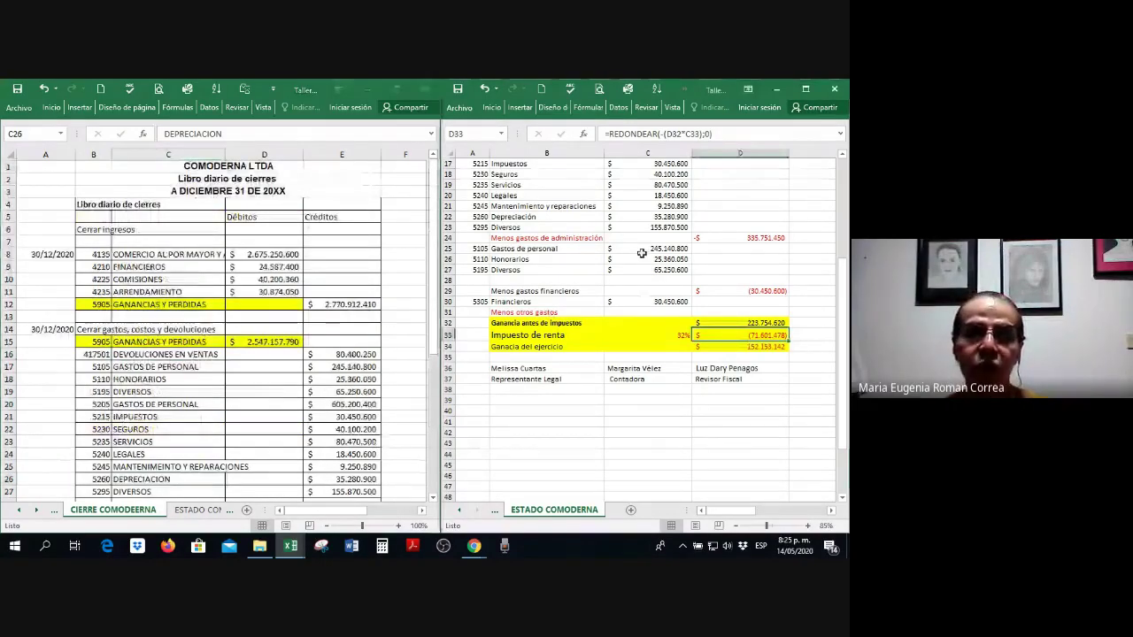
scroll(642, 253, up, 5)
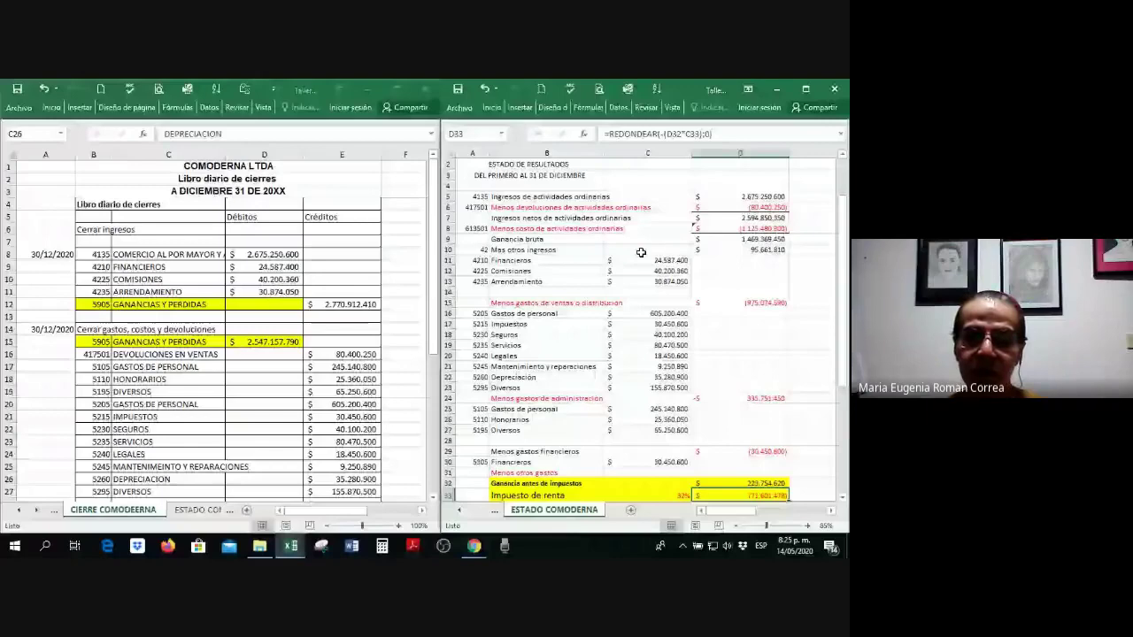
scroll(640, 253, down, 5)
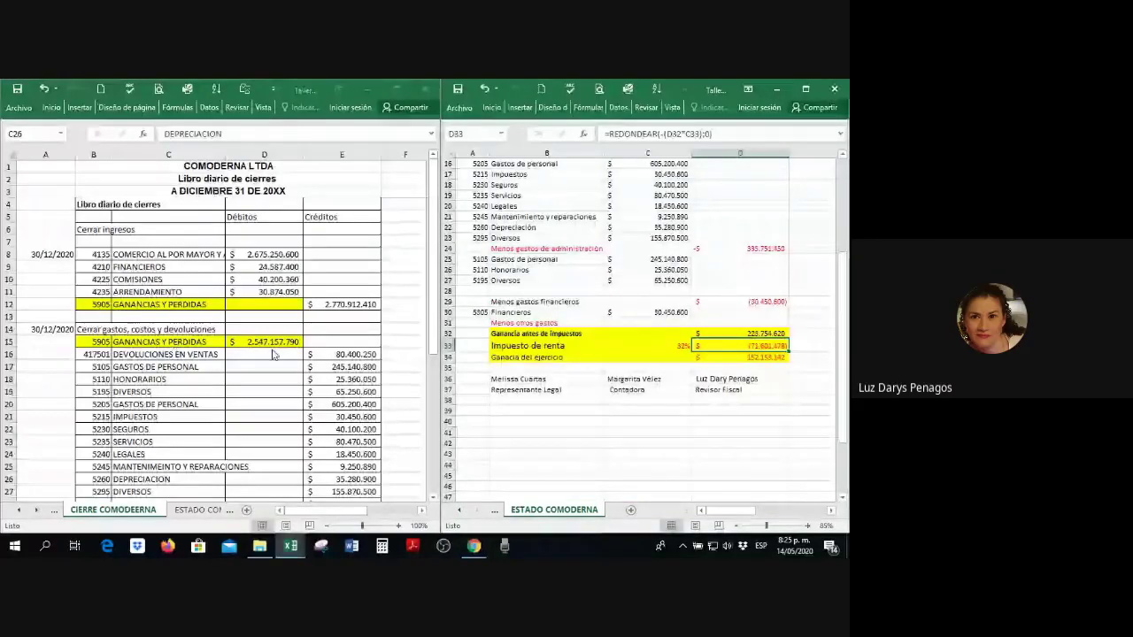
scroll(276, 353, down, 2)
scroll(280, 351, down, 3)
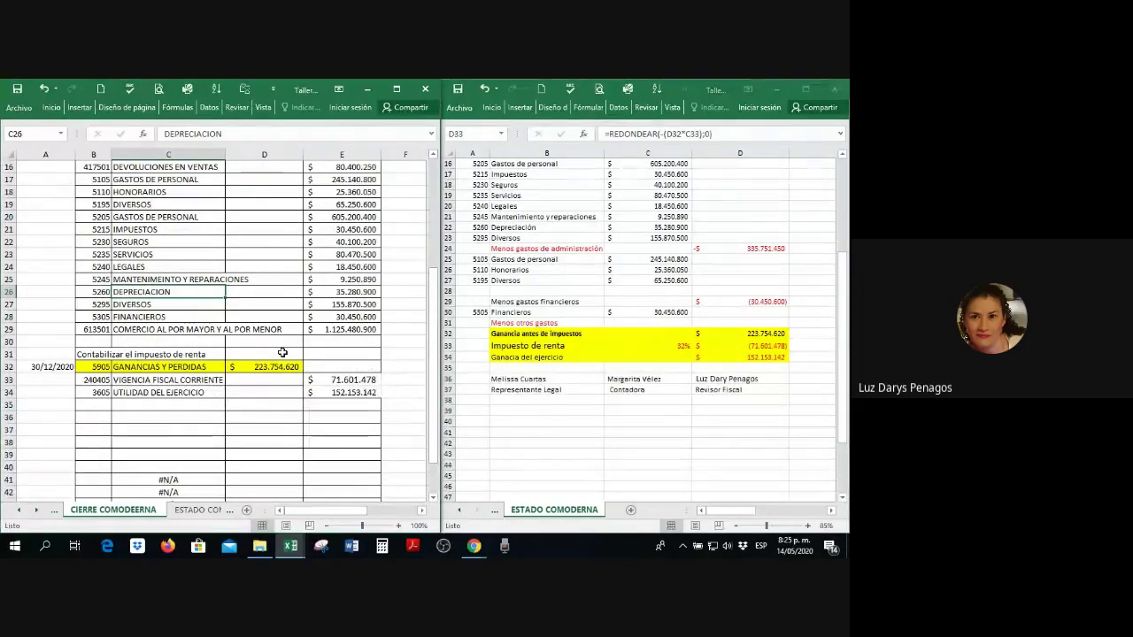
Step: Maximize the closing sheet and trace the G32 formula back to the GANANCIAS Y PERDIDAS credit in E12
click(397, 88)
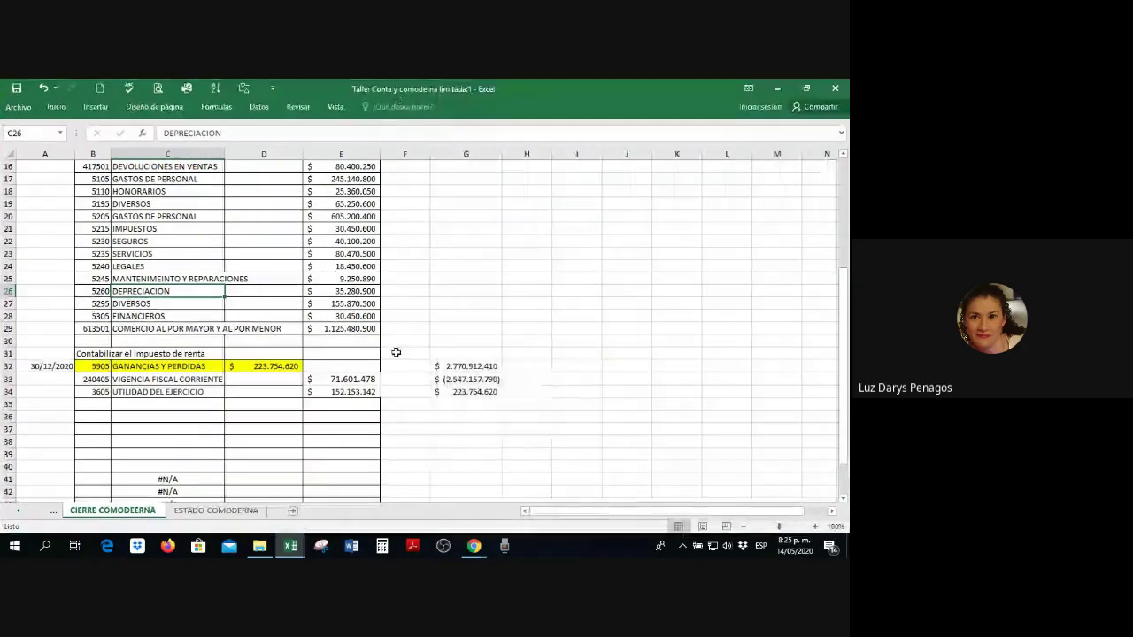
scroll(396, 352, up, 2)
click(465, 437)
text(=+E12)
scroll(394, 391, up, 2)
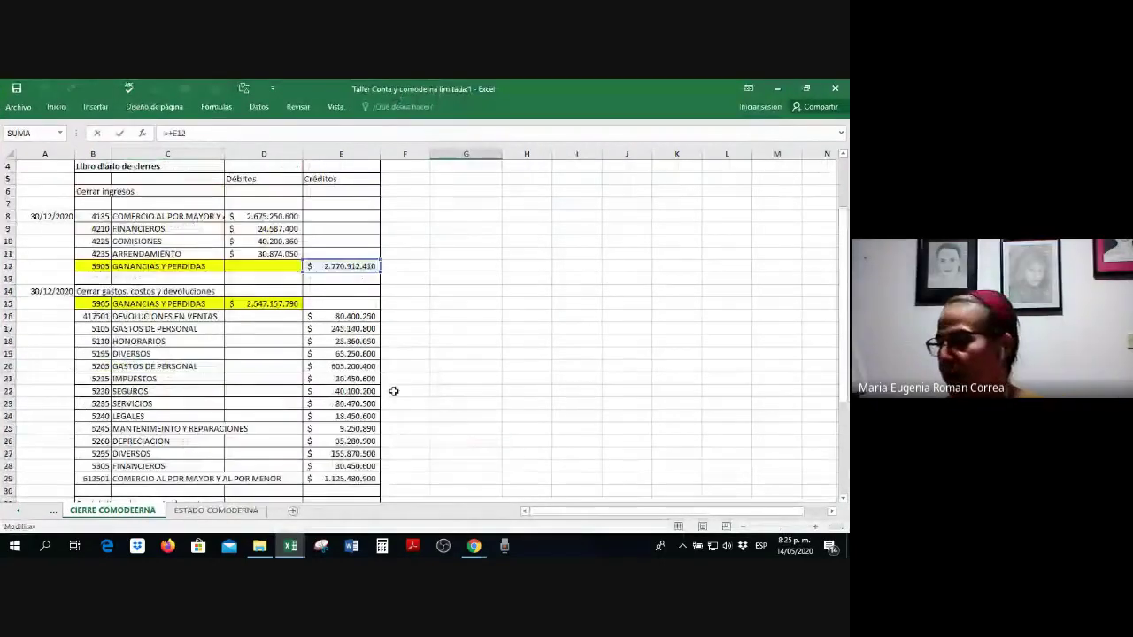
scroll(394, 391, up, 1)
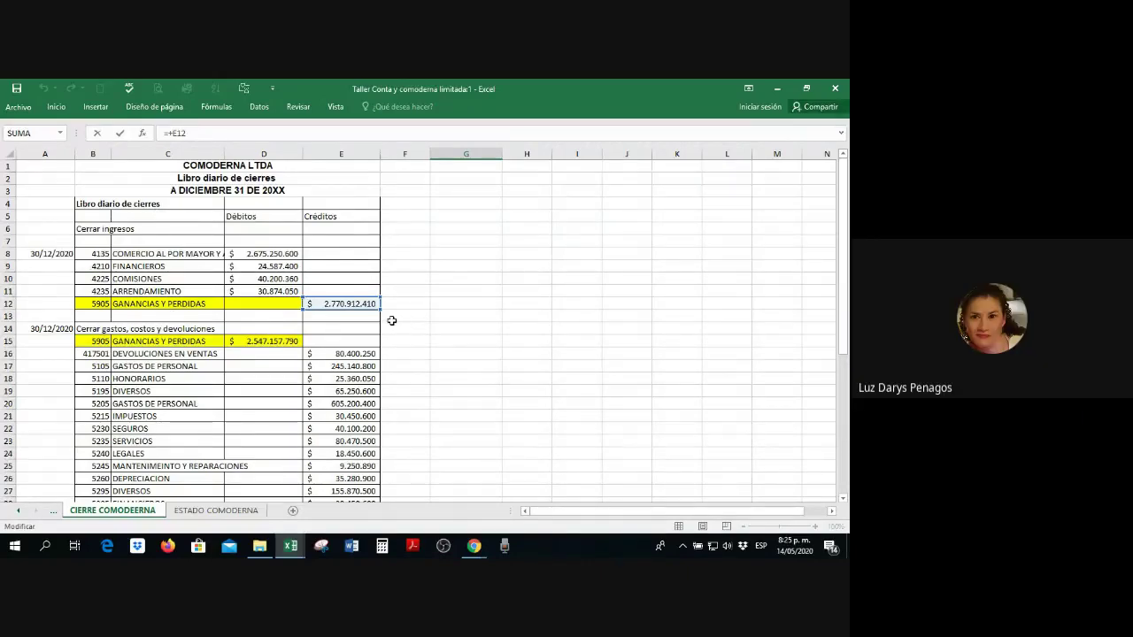
scroll(394, 310, down, 3)
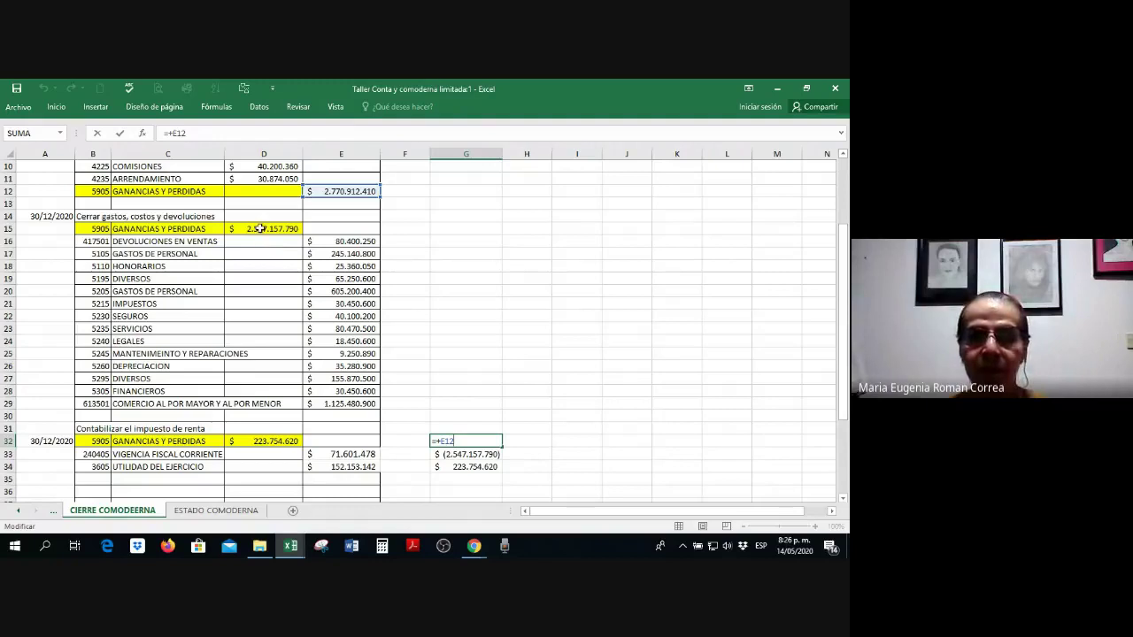
key(Return)
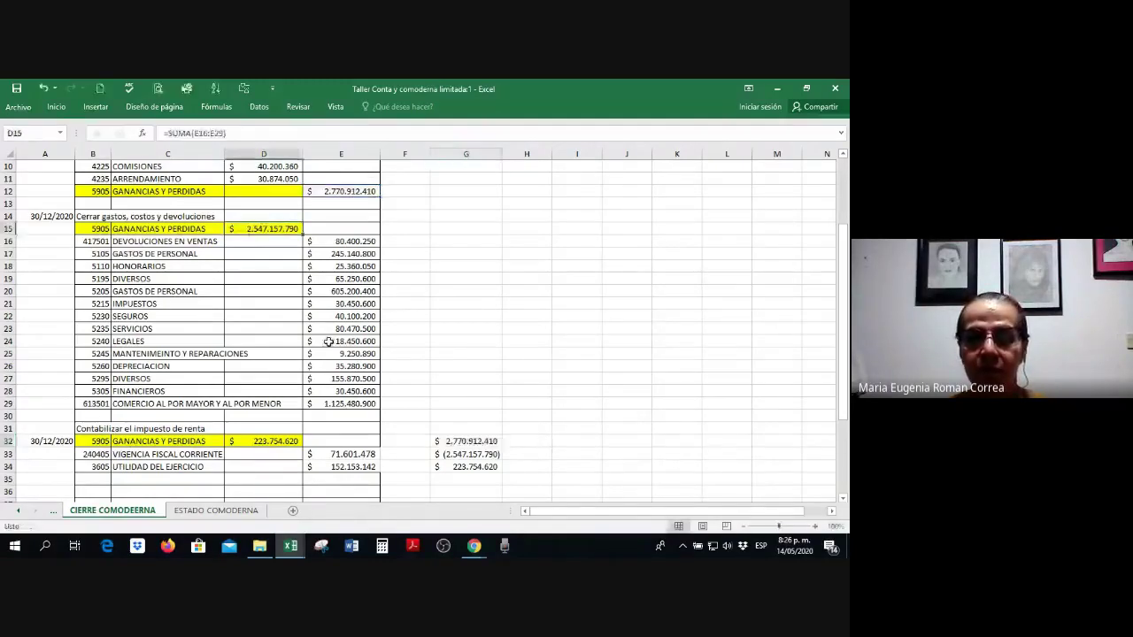
Step: Enter =-D15 in G33 to link it to the negative of the second GANANCIAS Y PERDIDAS entry
text(=-)
click(258, 228)
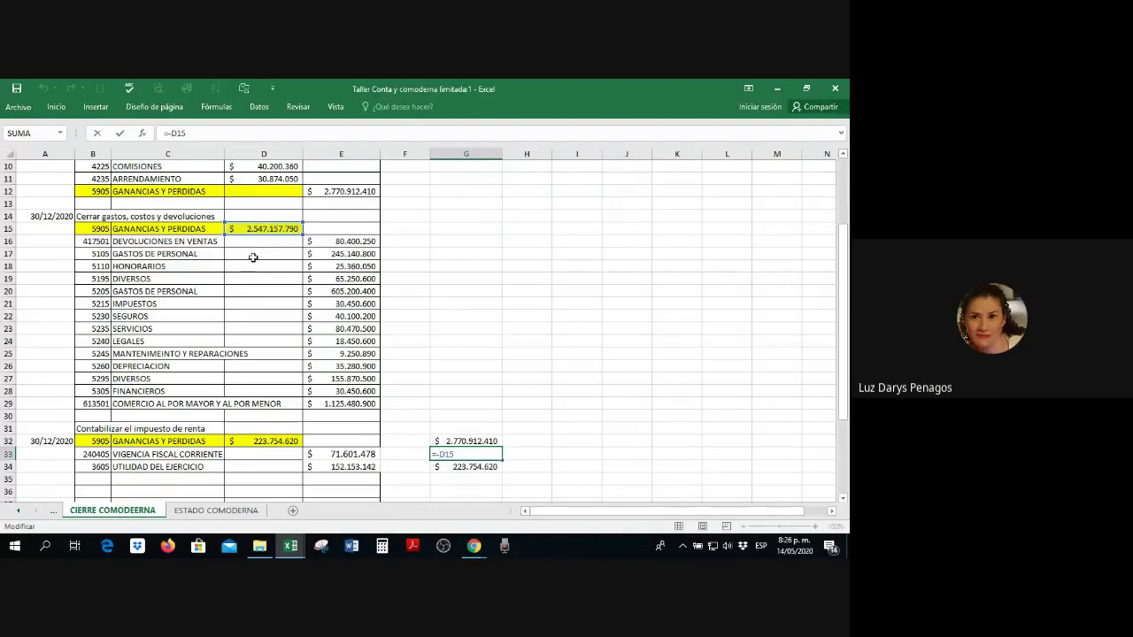
key(Return)
Step: Compare the G32:G34 check calculation and the D32 amount with Ganancia antes de impuestos in the income statement
scroll(342, 321, down, 2)
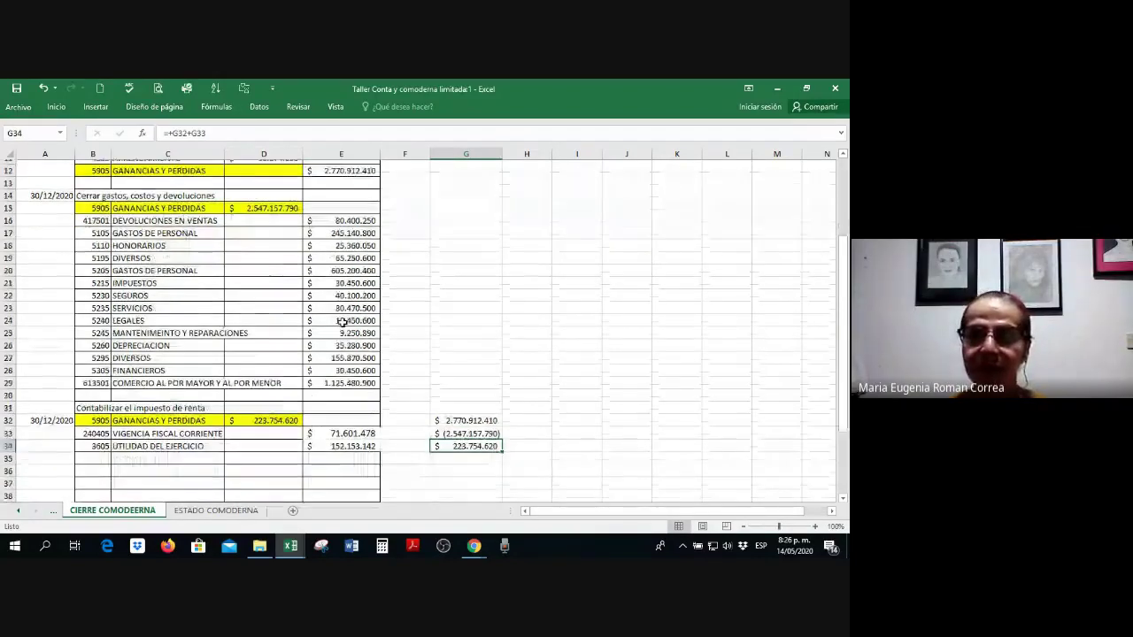
drag(465, 366, 470, 388)
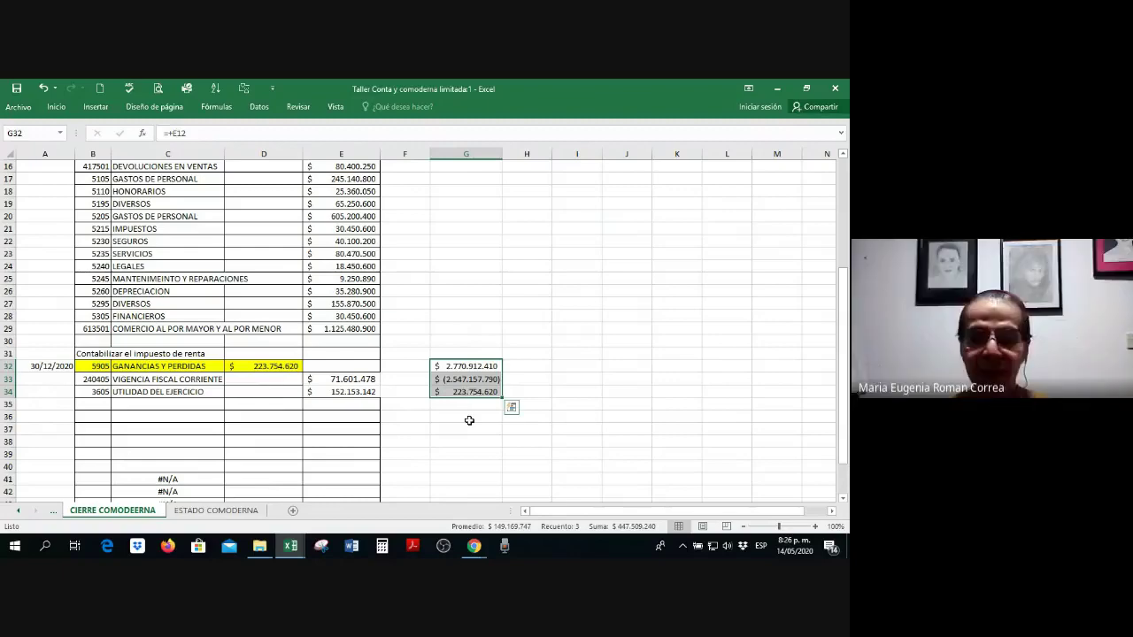
click(266, 366)
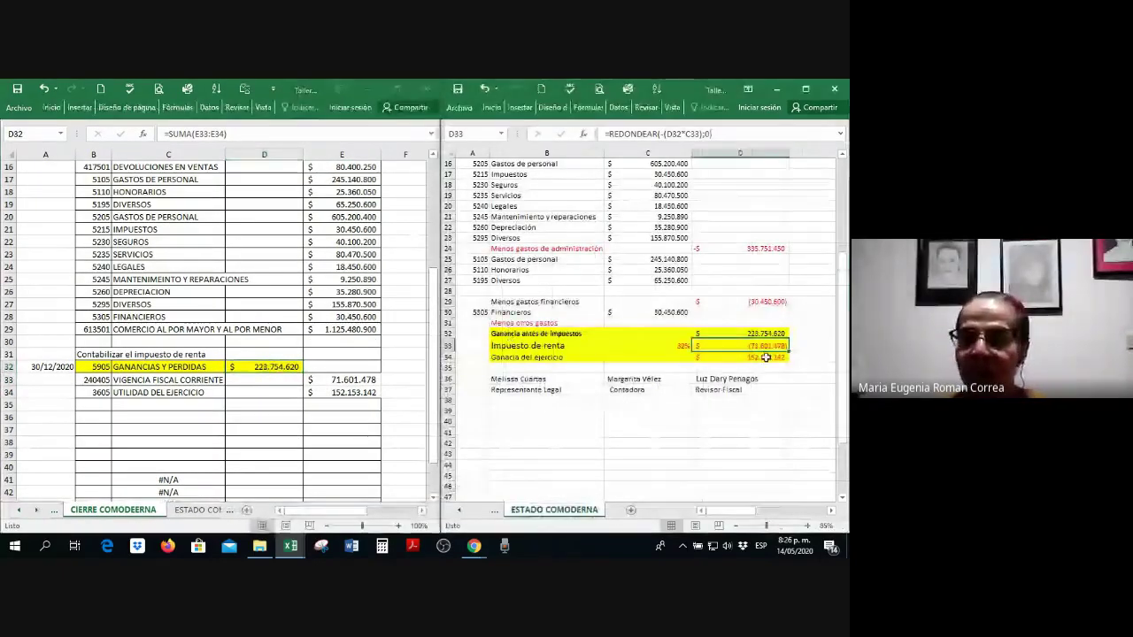
key(Up)
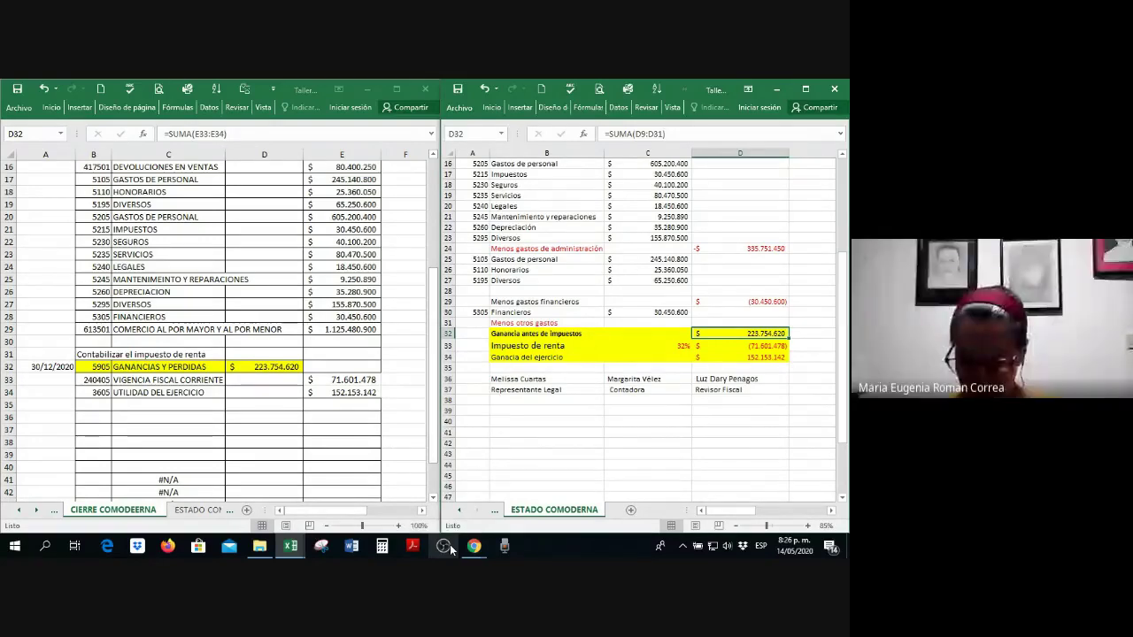
mouse_move(475, 546)
click(513, 508)
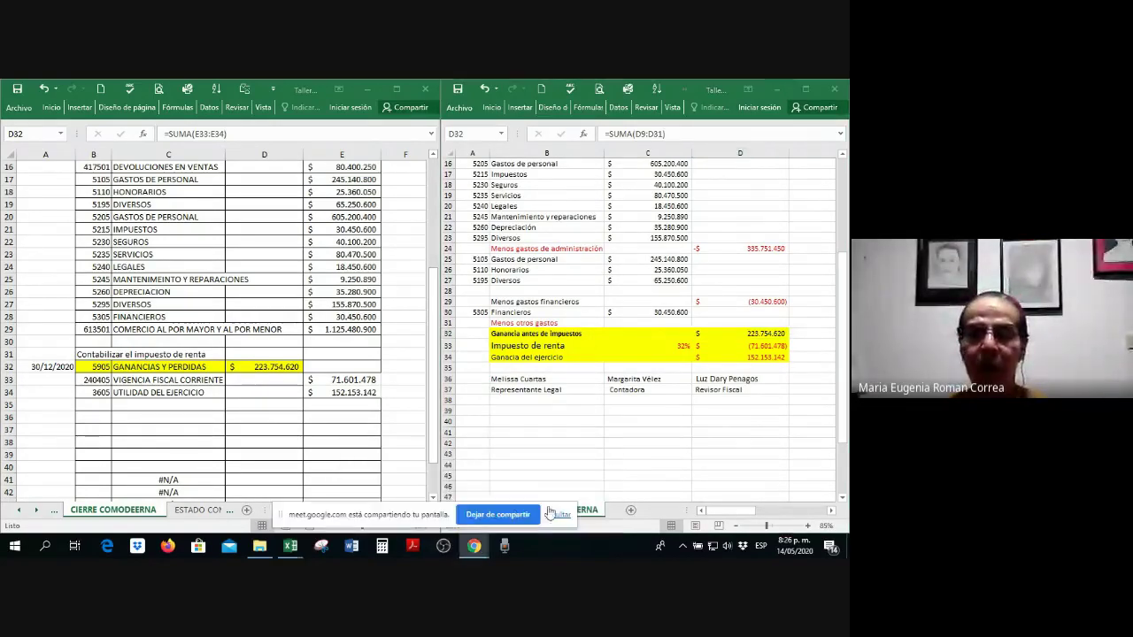
click(528, 517)
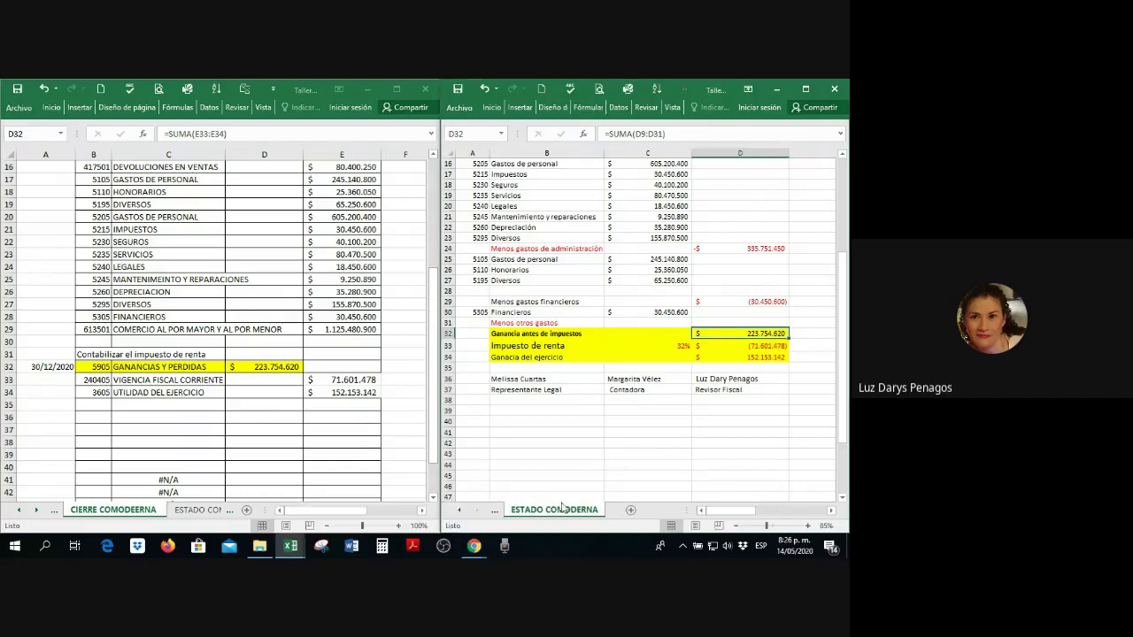
Step: Show the Estado Situación Financiera in ESTADO COMODERNA alongside the BALANCE DE PRUEBA sheet in the other workbook window
click(588, 461)
key(Right)
key(Right)
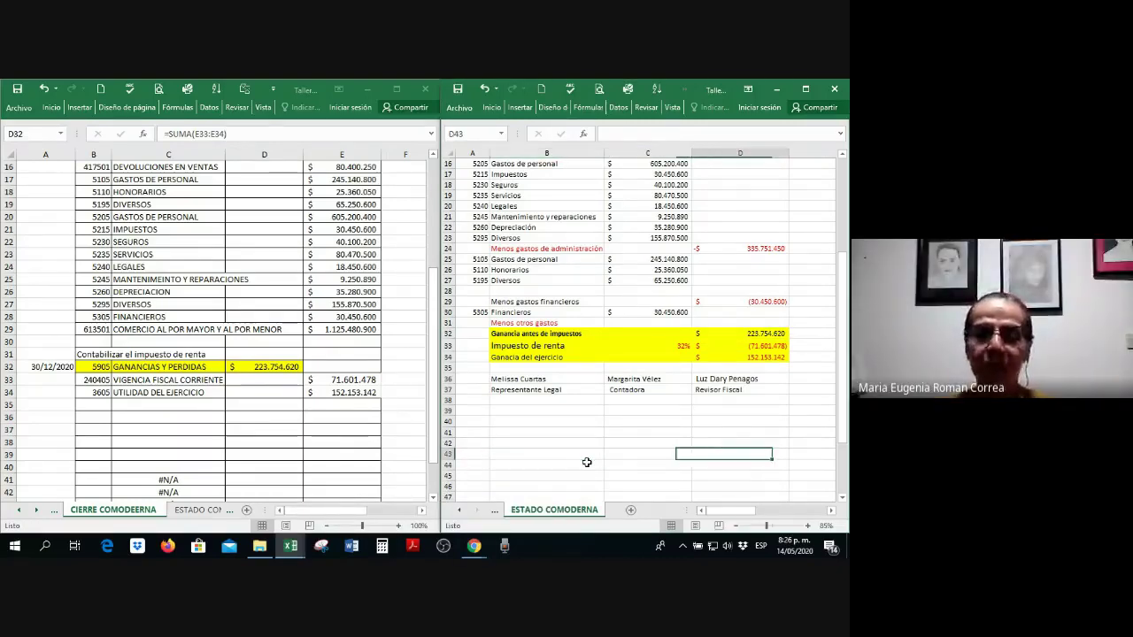
key(Right)
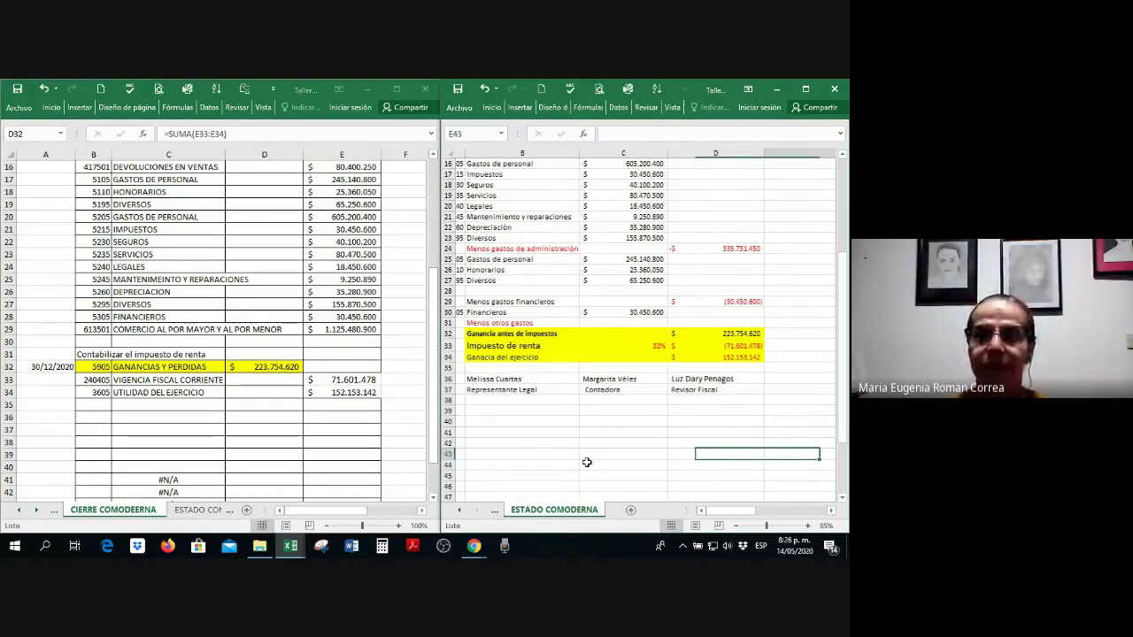
key(Right)
key(Right)
key(Right)
scroll(587, 461, up, 5)
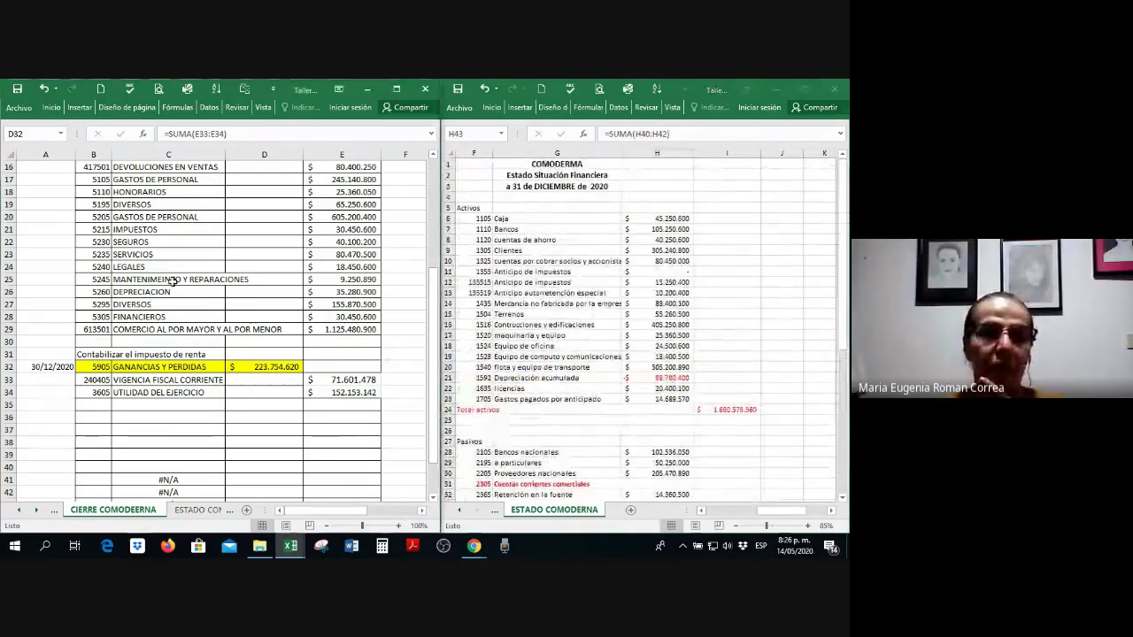
click(54, 510)
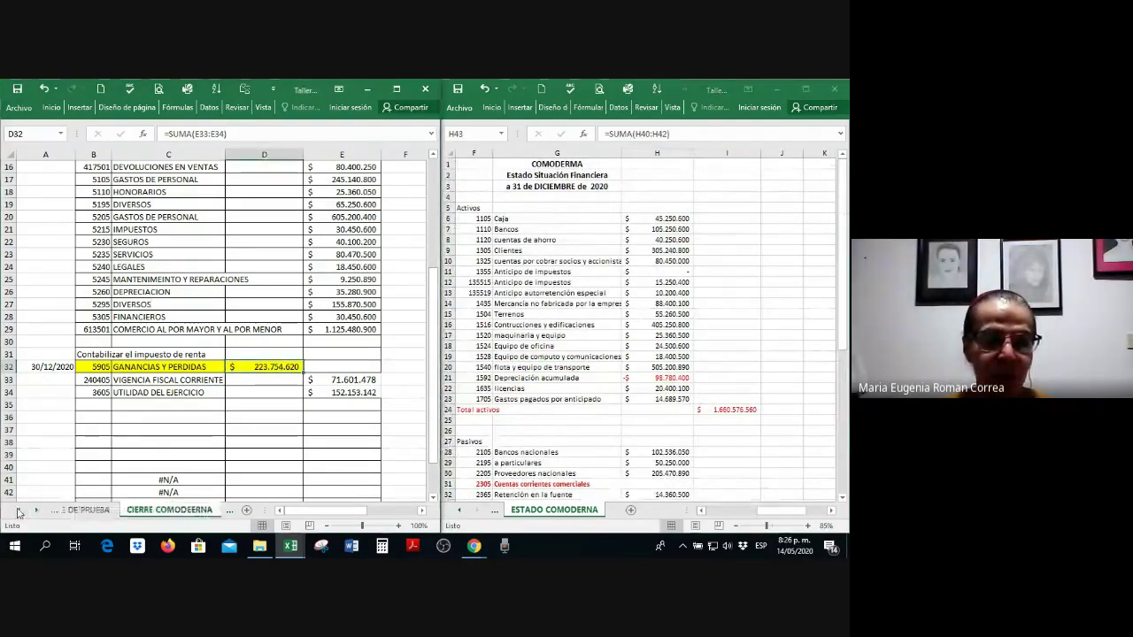
click(80, 510)
scroll(195, 372, up, 15)
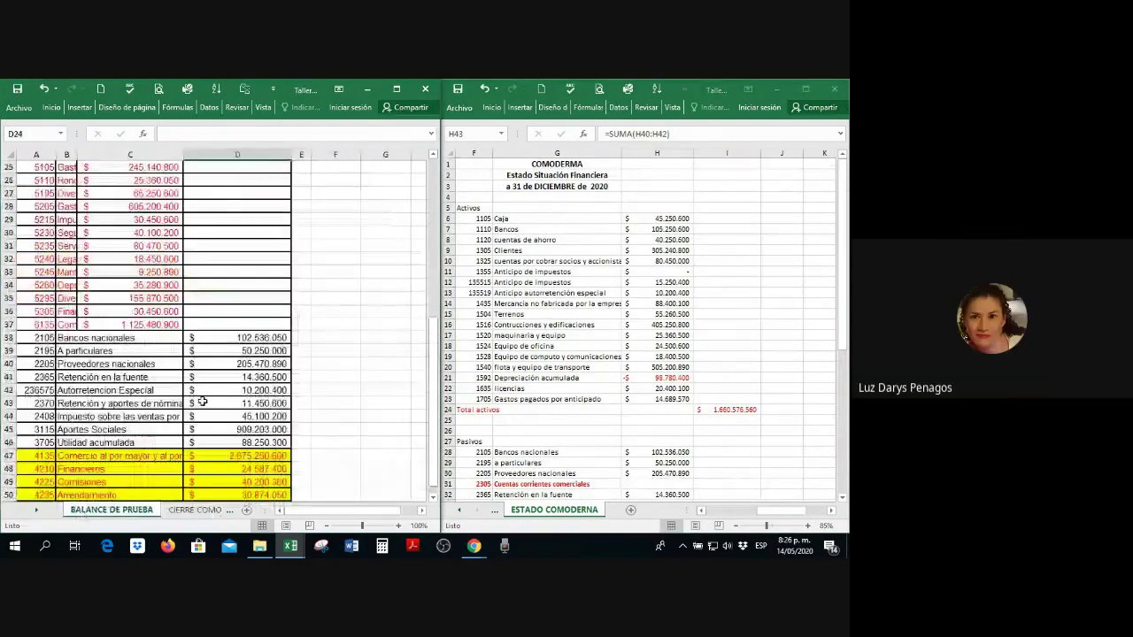
Step: Try filtering the trial balance's code column by cells without fill, and clear that filter
click(49, 167)
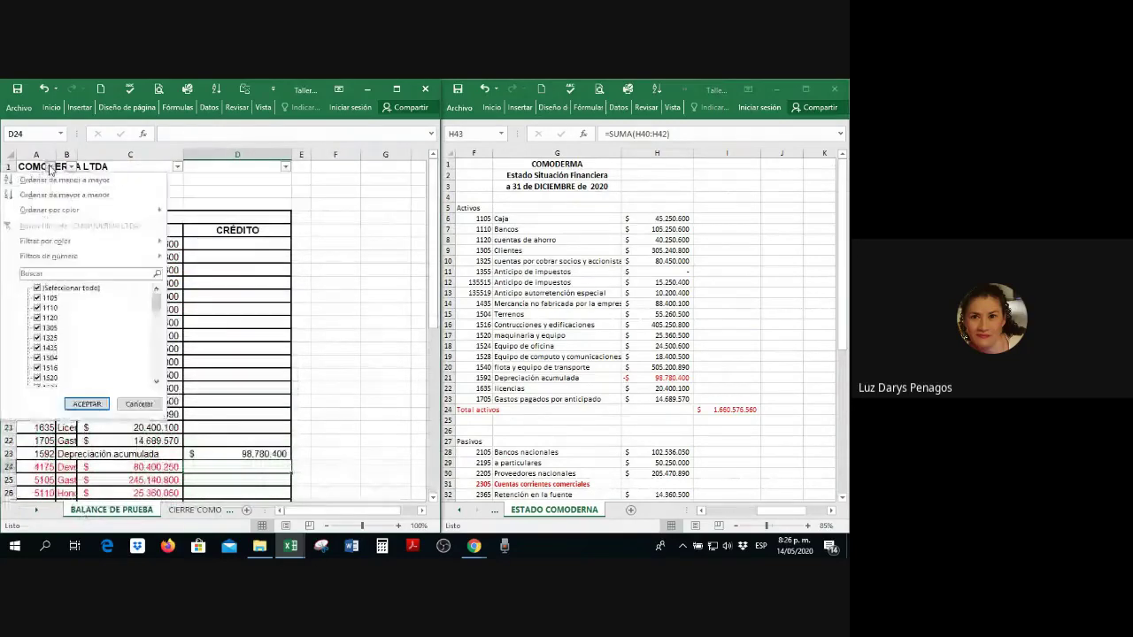
mouse_move(74, 246)
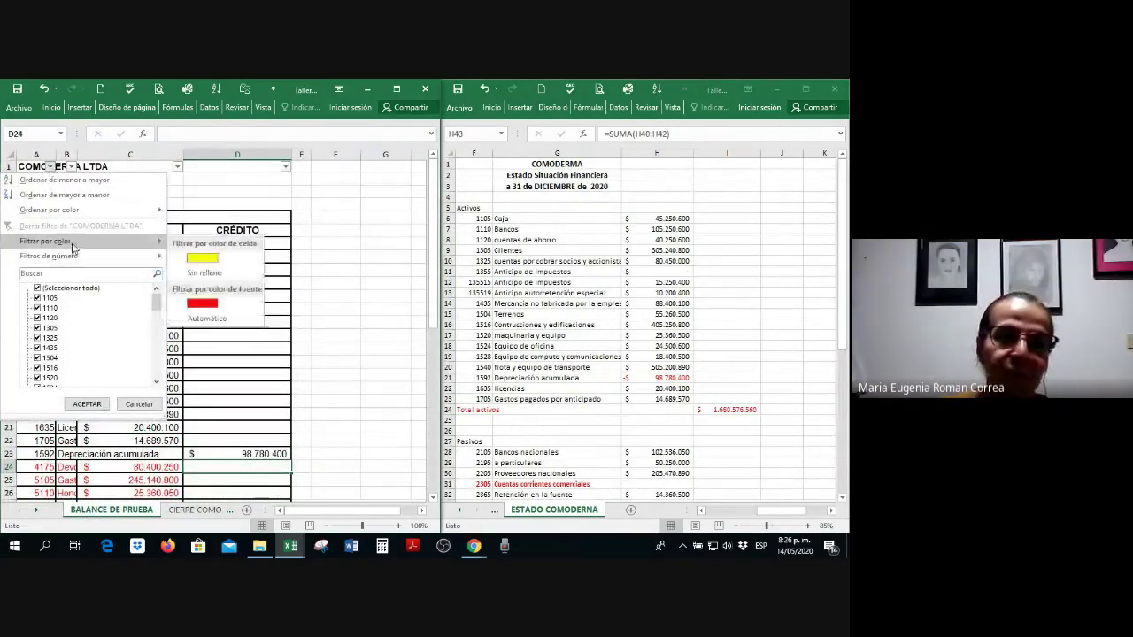
click(206, 273)
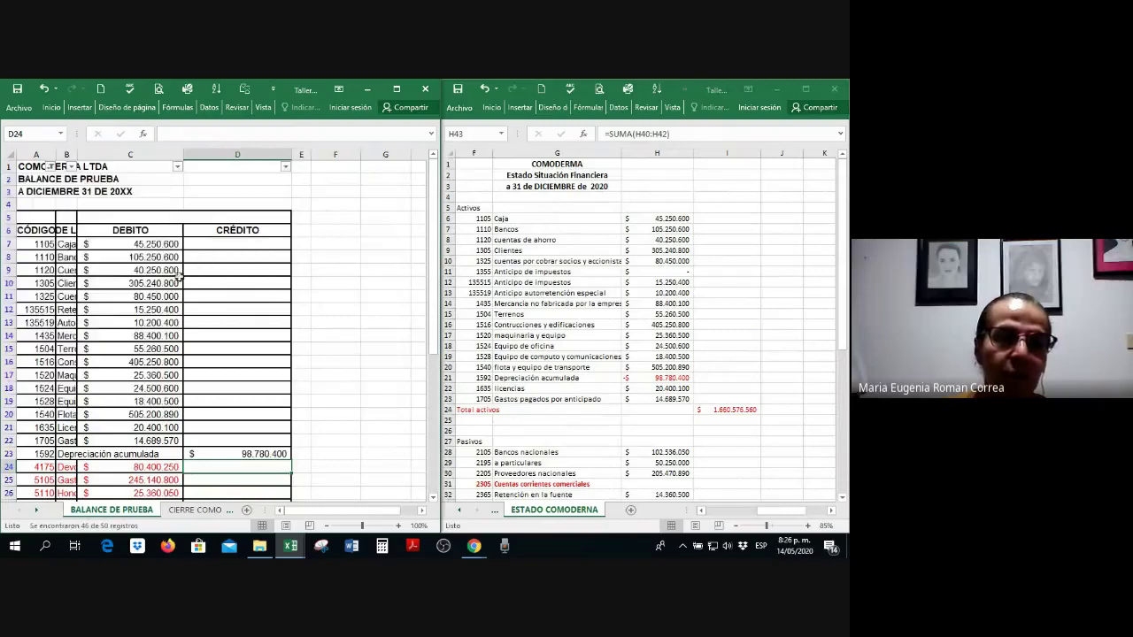
click(49, 166)
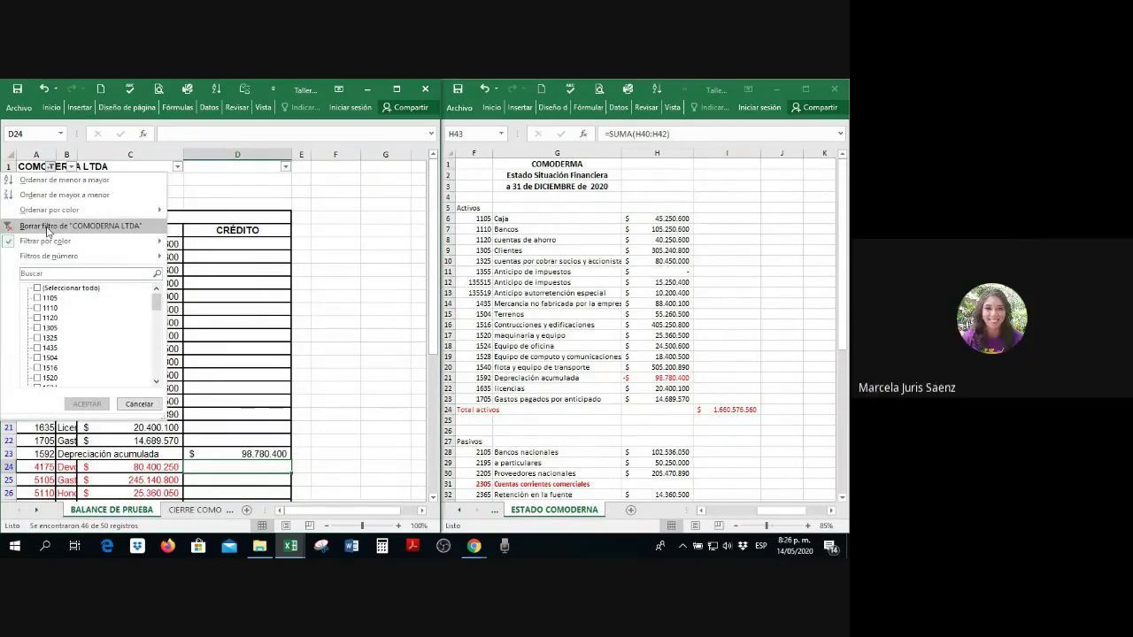
click(47, 226)
Step: Filter the trial balance's account name column by the automatic font colour
click(71, 166)
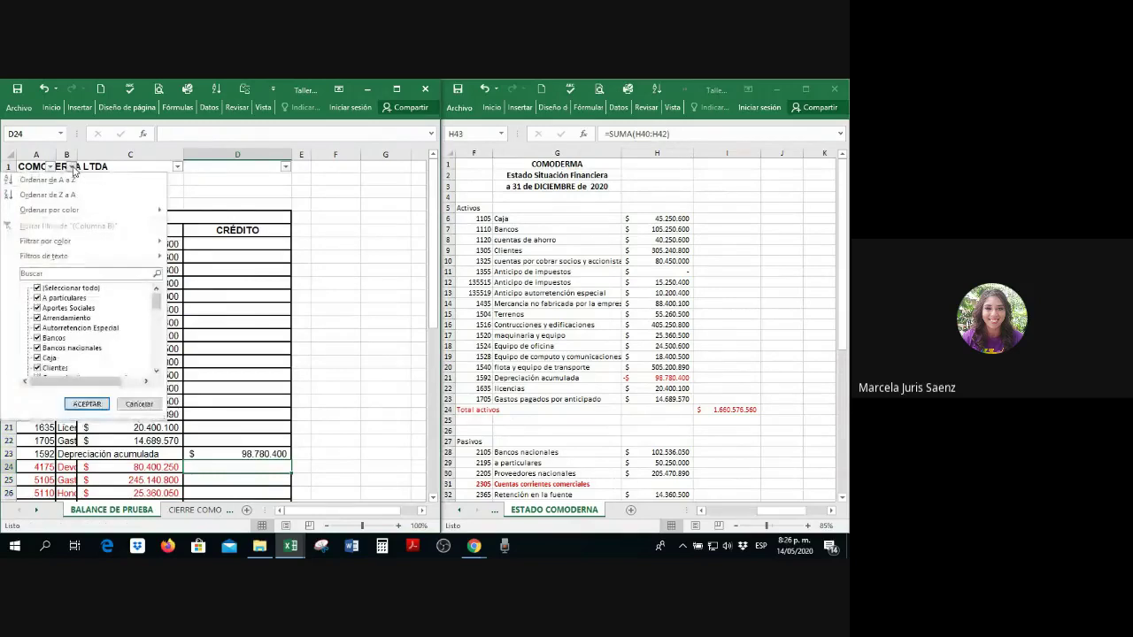
mouse_move(75, 245)
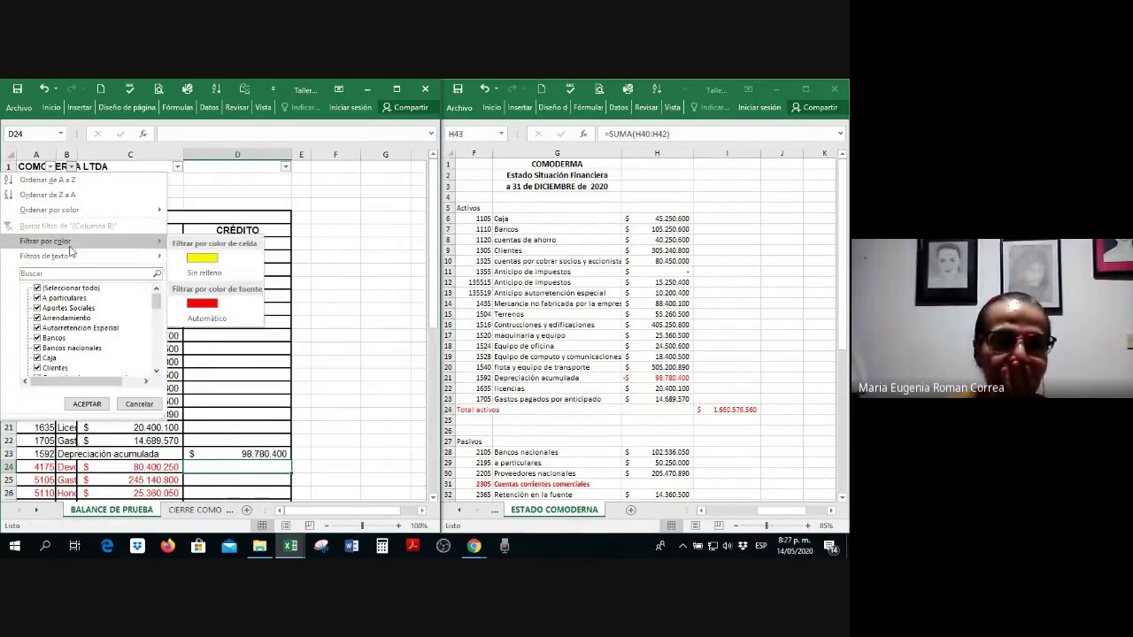
click(213, 320)
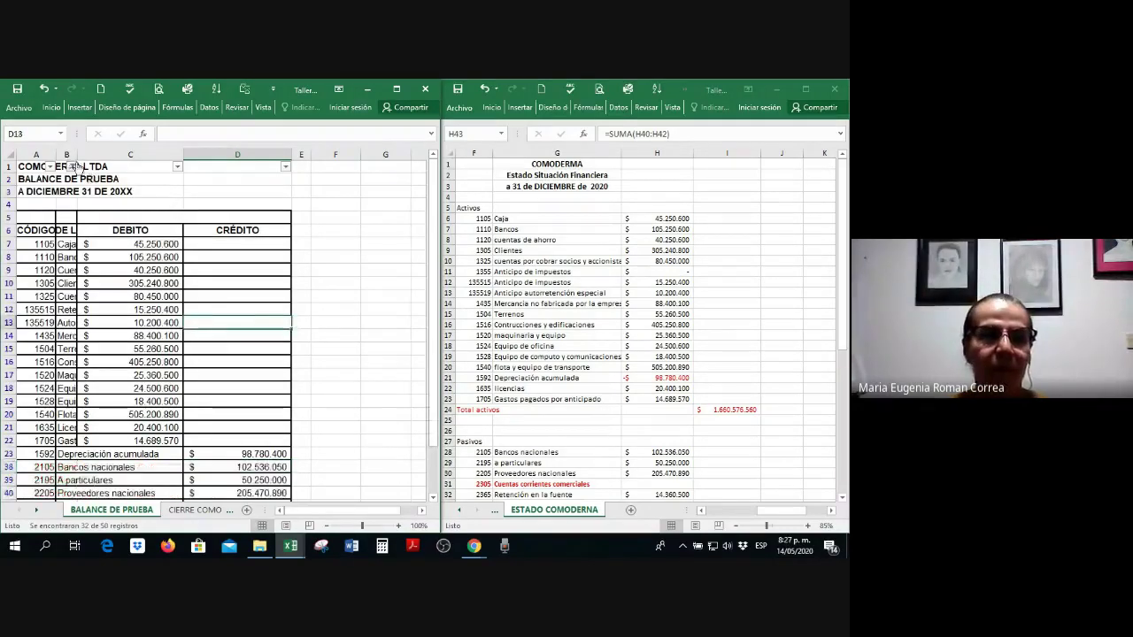
Step: Widen the trial balance's account name column and narrow the DEBITO and CRÉDITO columns
drag(76, 154, 125, 154)
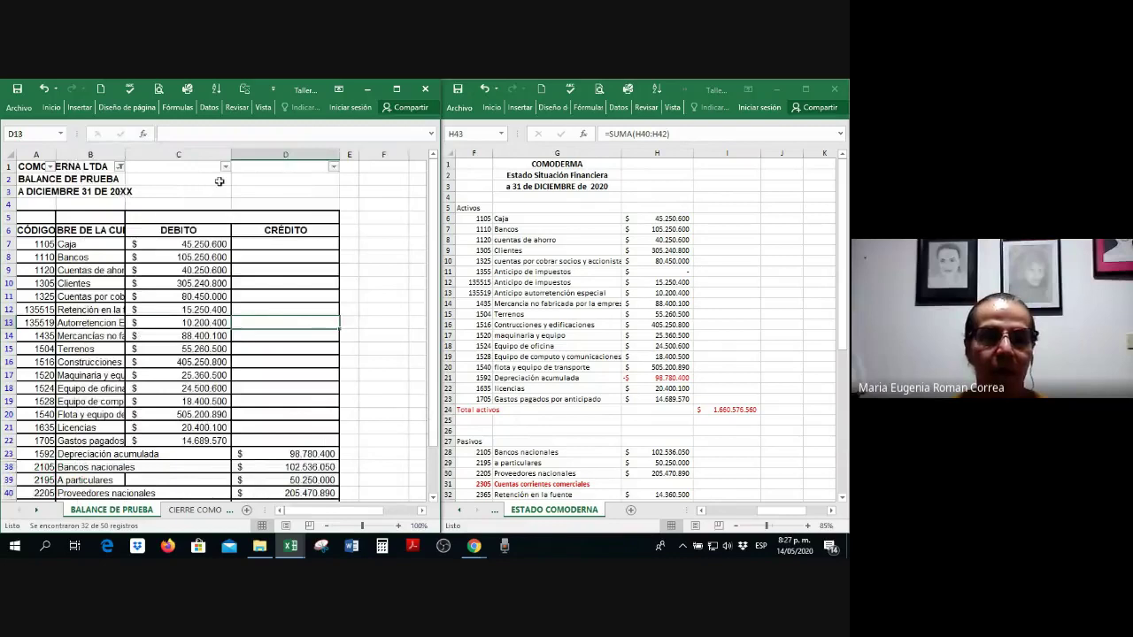
drag(231, 154, 205, 154)
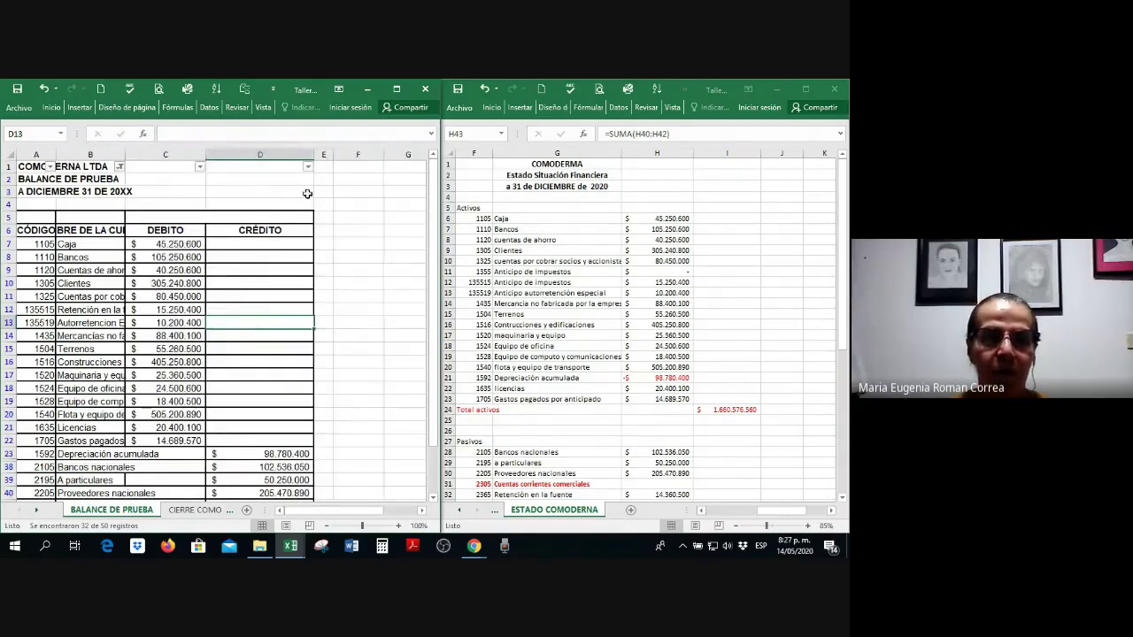
drag(314, 154, 286, 154)
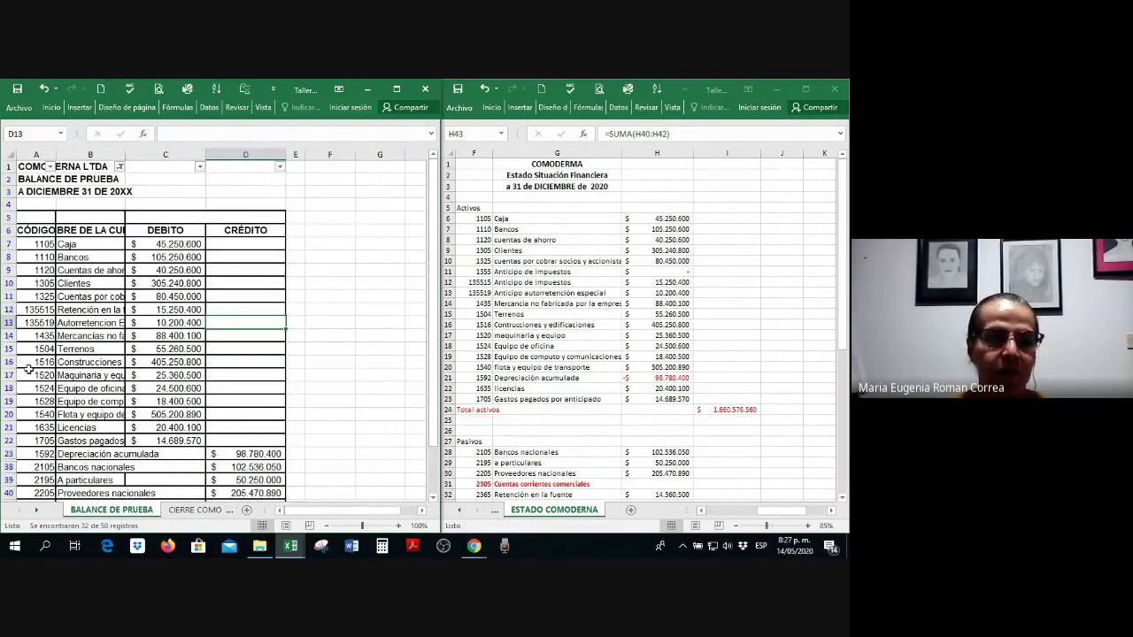
Step: Enlarge both sheets and examine the Activos section of the Estado Situación Financiera beside the filtered trial balance
click(81, 352)
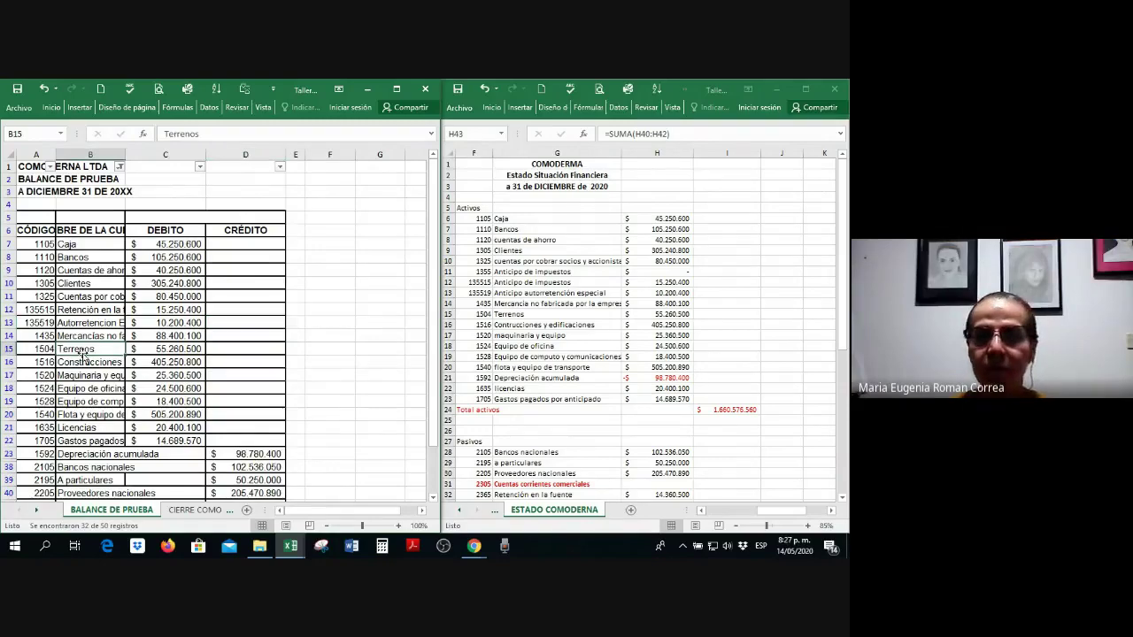
scroll(81, 352, up, 3)
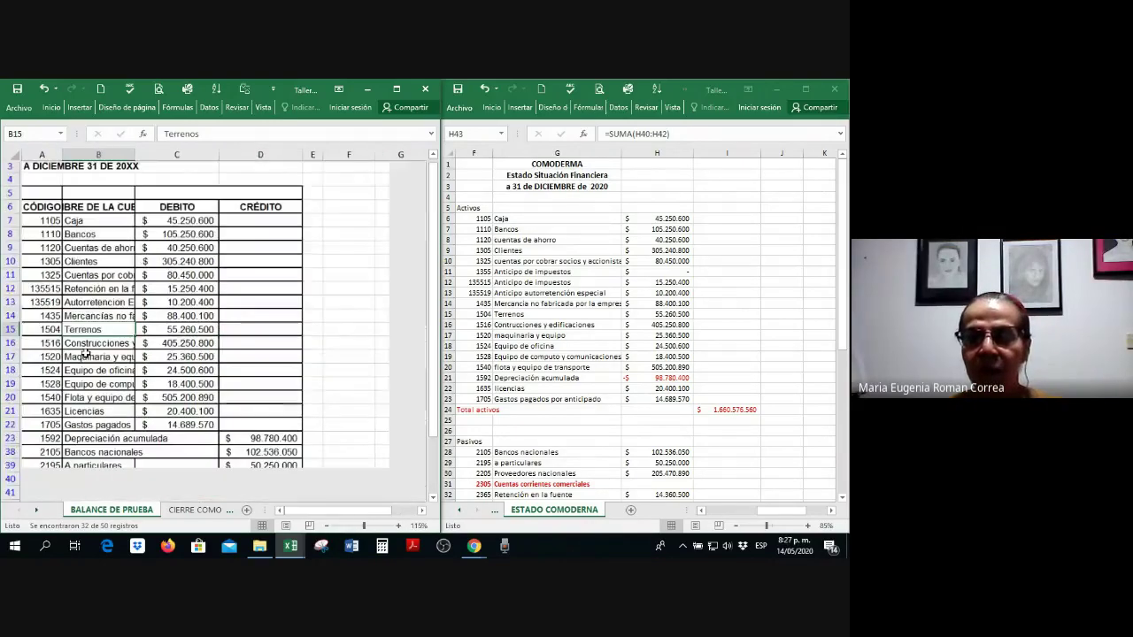
scroll(564, 334, up, 3)
click(564, 334)
key(Left)
key(Left)
key(Left)
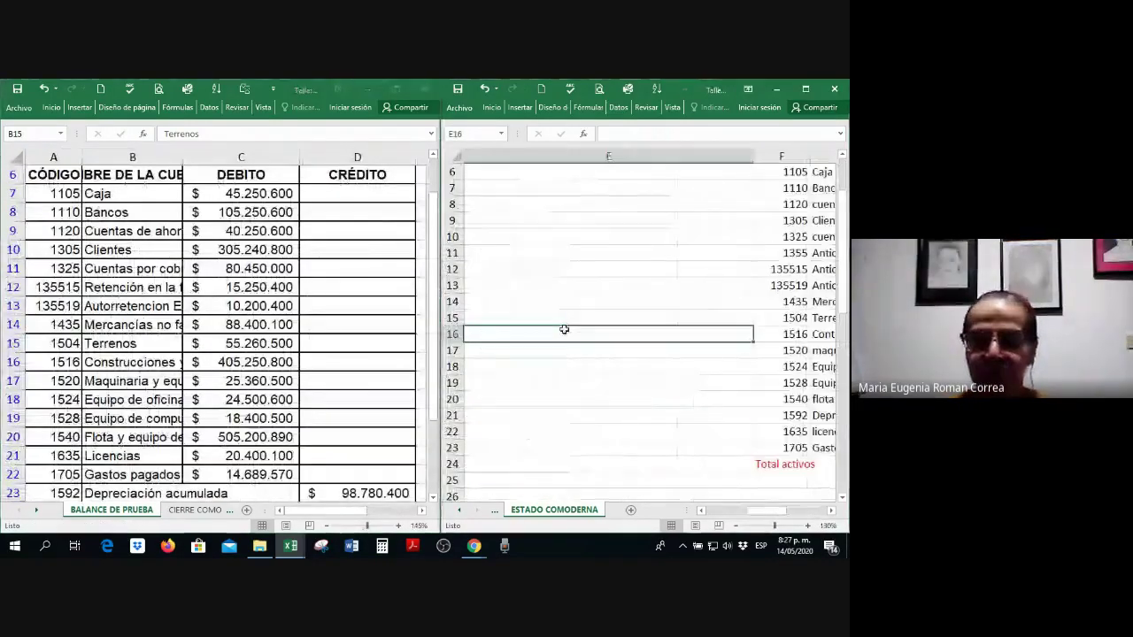
scroll(469, 278, down, 3)
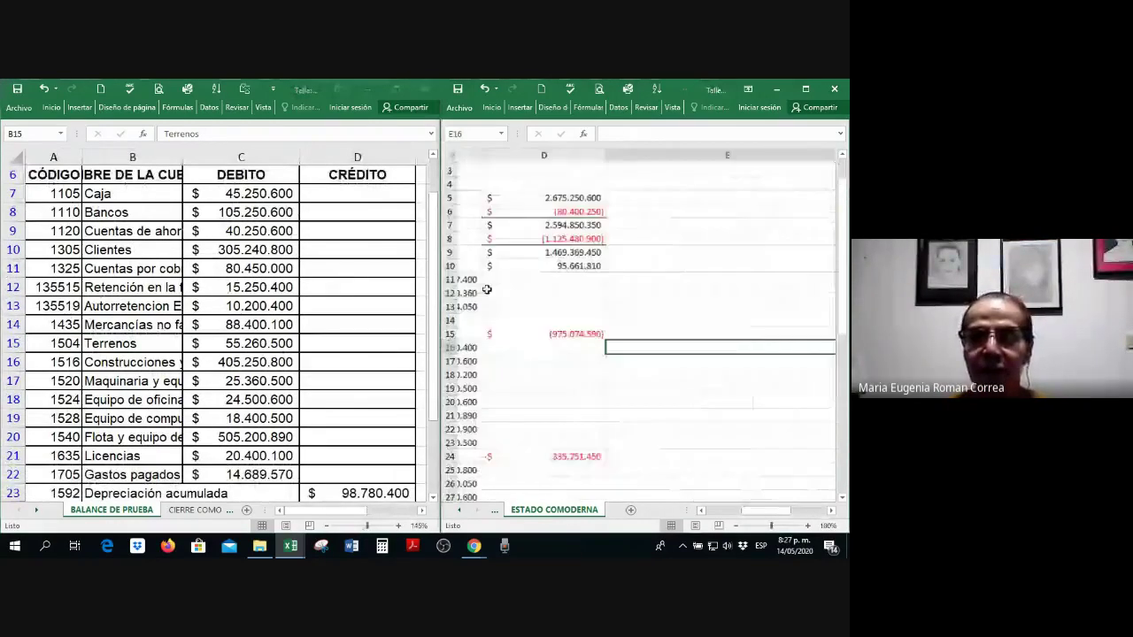
click(663, 381)
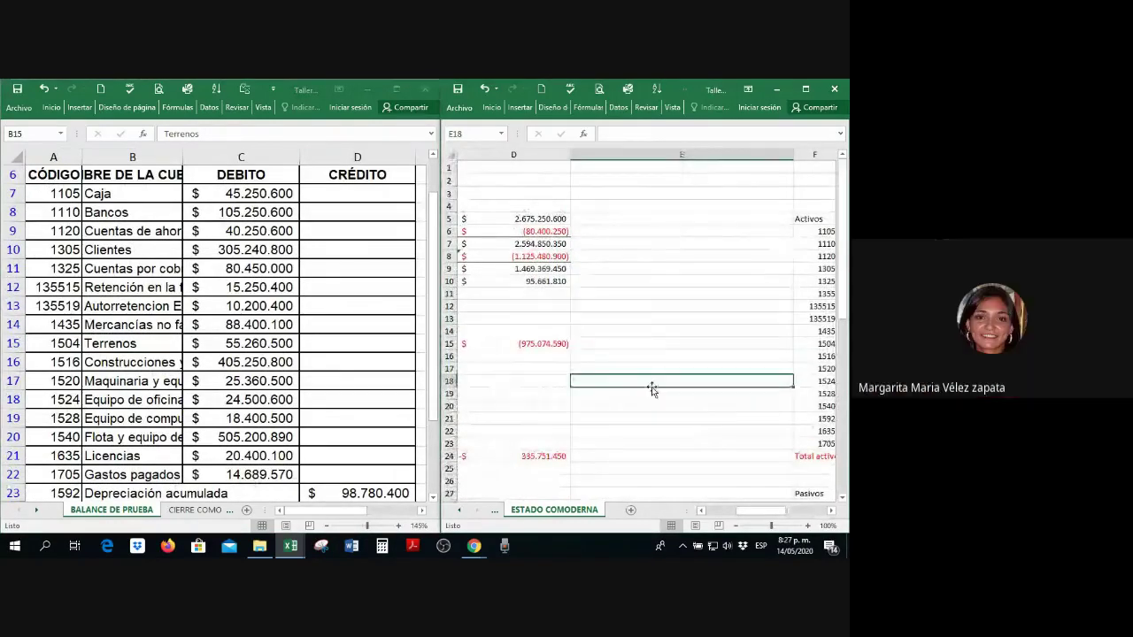
key(Right)
key(Right)
key(Right)
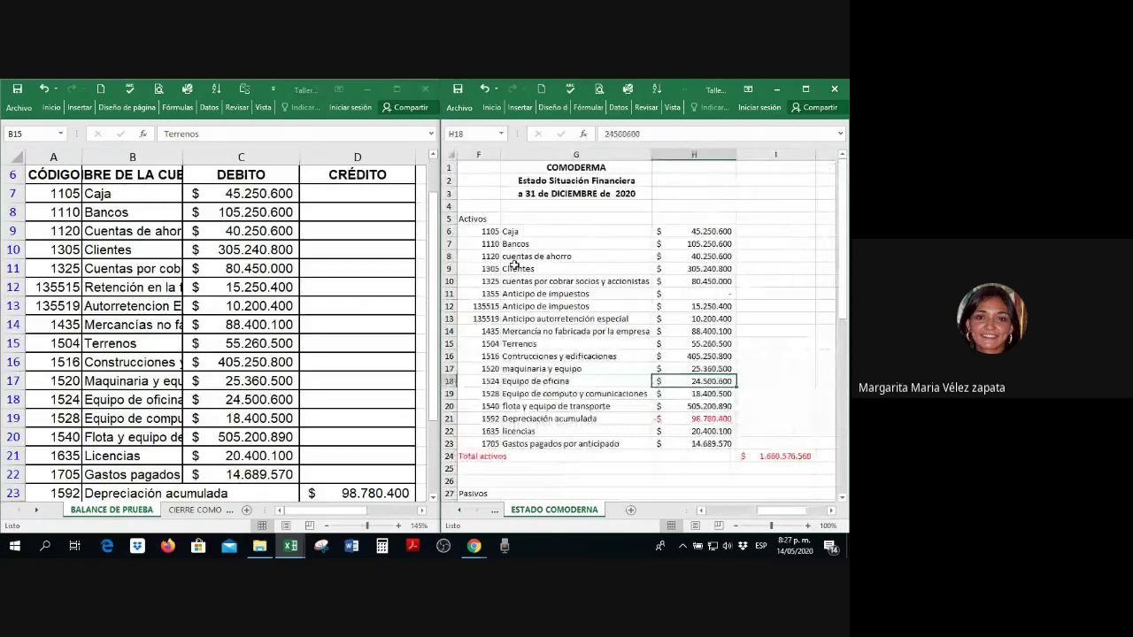
Step: Change the company heading in G1 of the Estado Situación Financiera to "COMODERMA LTDA."
click(577, 195)
click(577, 166)
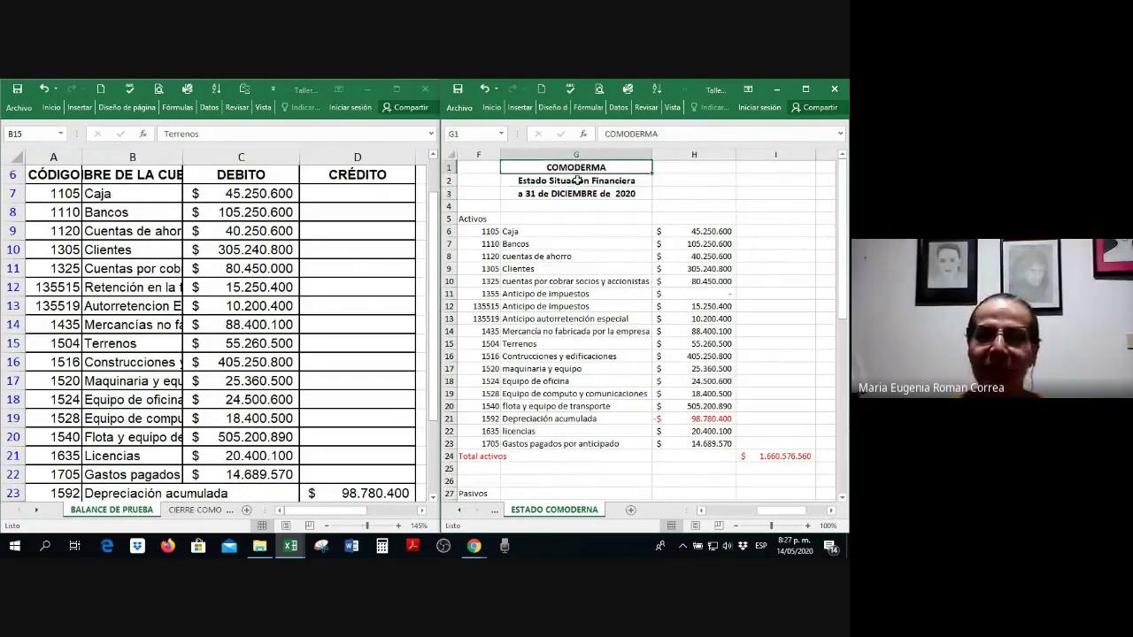
click(664, 135)
text(LTDA)
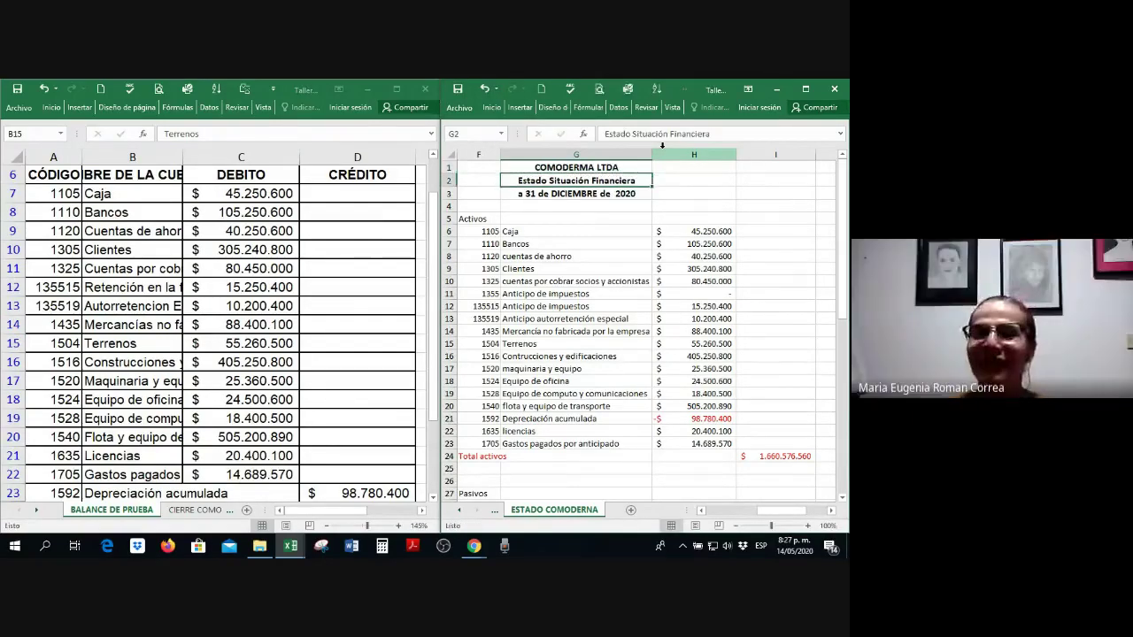
text(.)
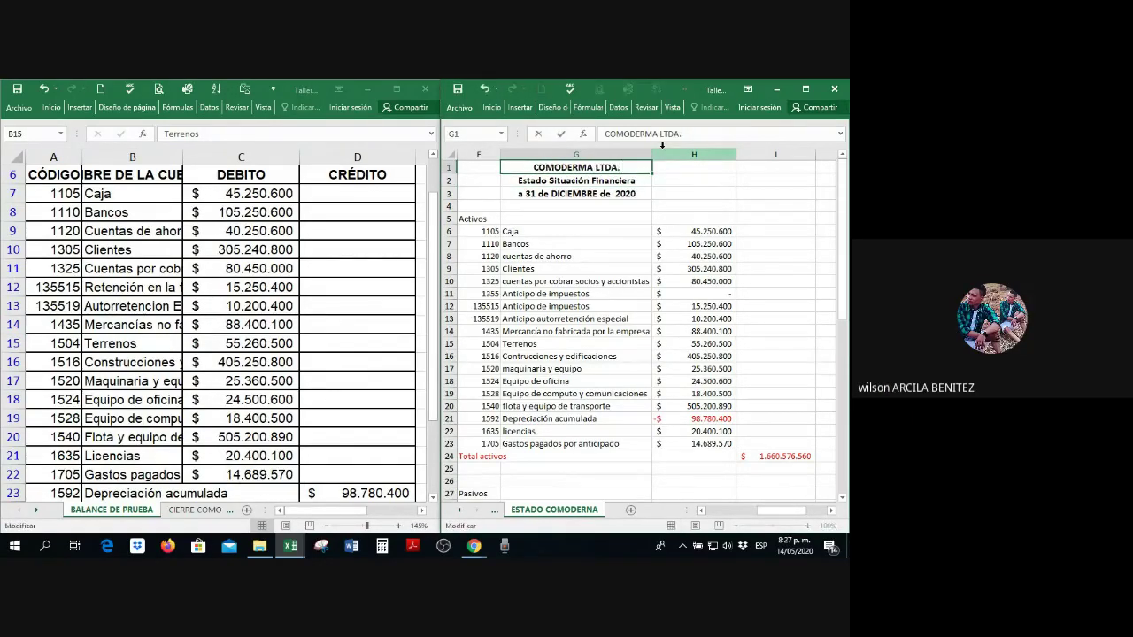
key(Return)
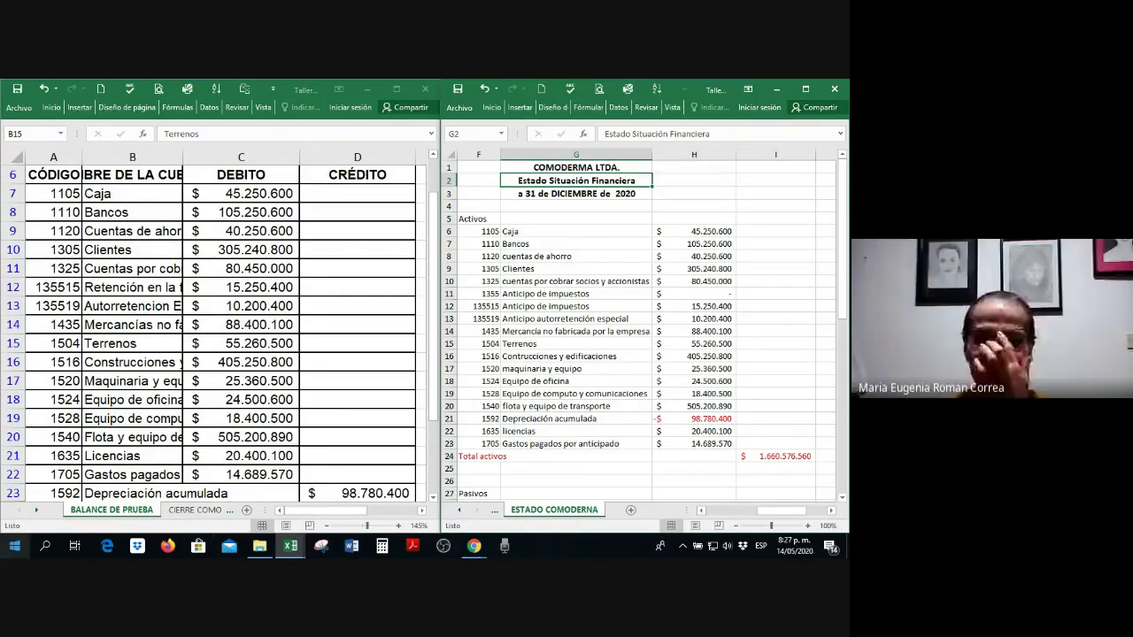
Step: Highlight the Depreciación acumulada row F21:H21 under Activos with yellow fill
drag(496, 233, 671, 280)
drag(685, 351, 680, 440)
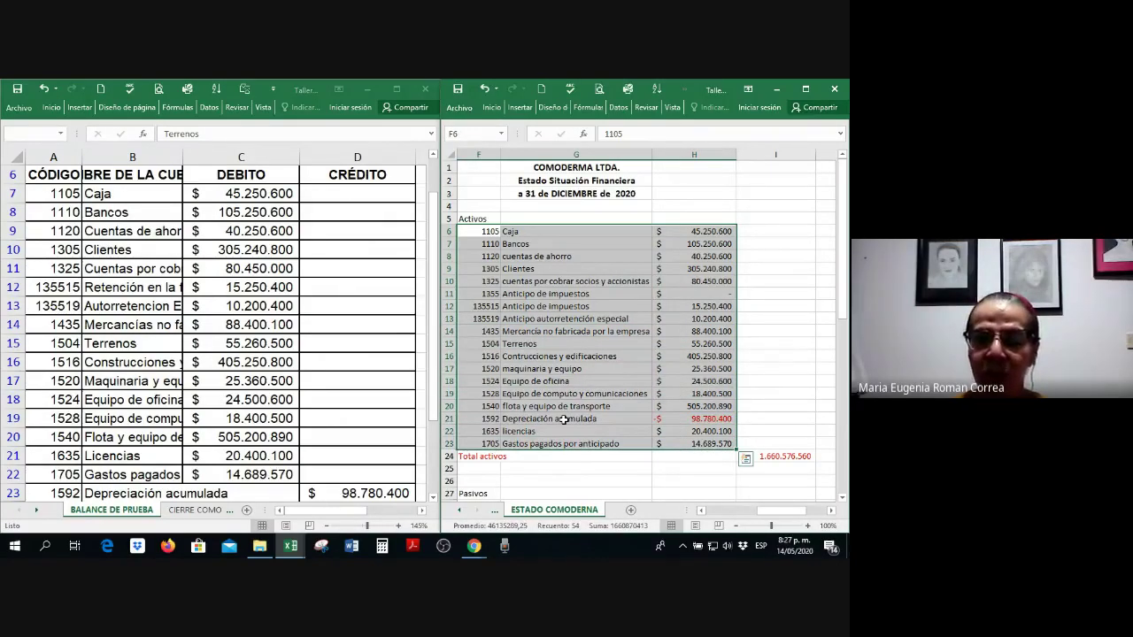
drag(482, 419, 695, 419)
right_click(665, 423)
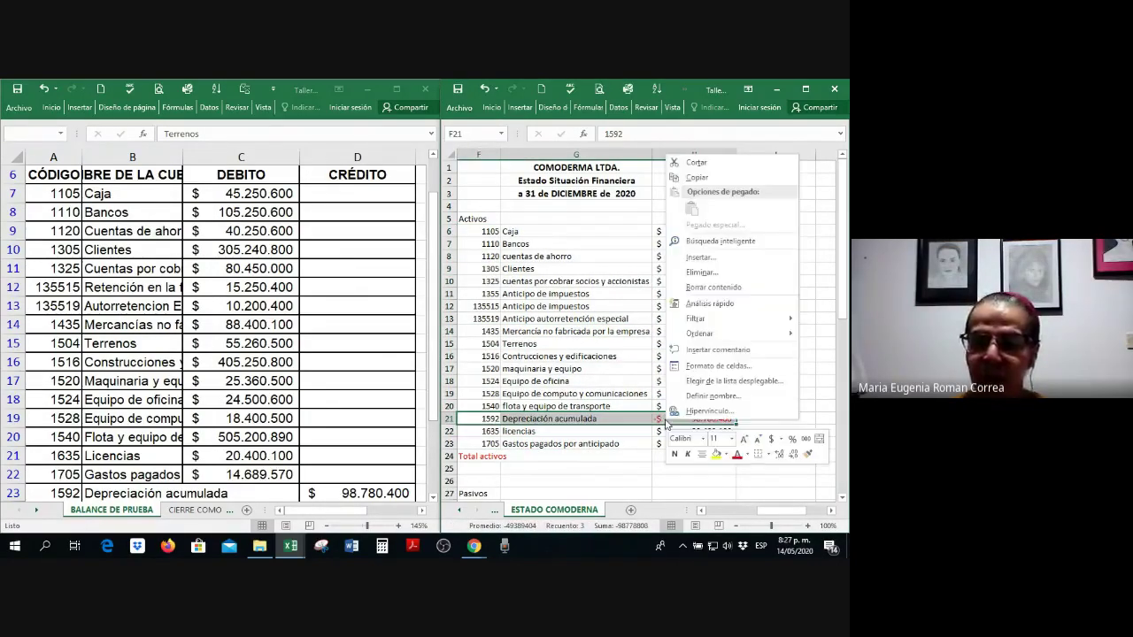
click(717, 454)
click(593, 431)
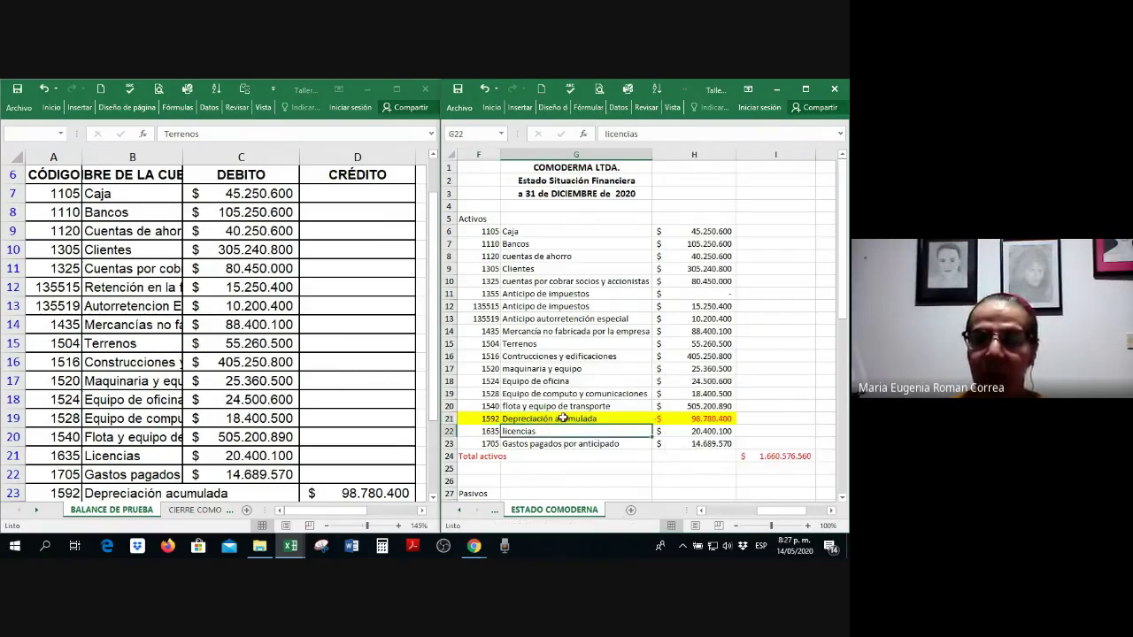
Step: Link the Caja amount in H6 of the Estado Situación Financiera to cell C7 of BALANCE DE PRUEBA
scroll(563, 418, down, 1)
scroll(563, 418, down, 2)
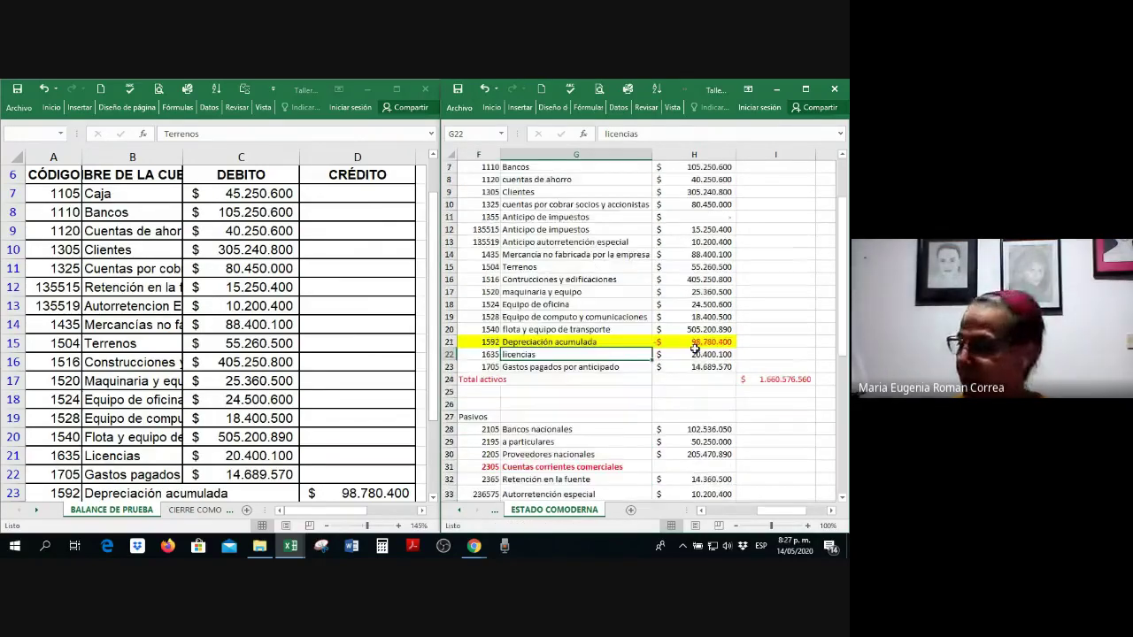
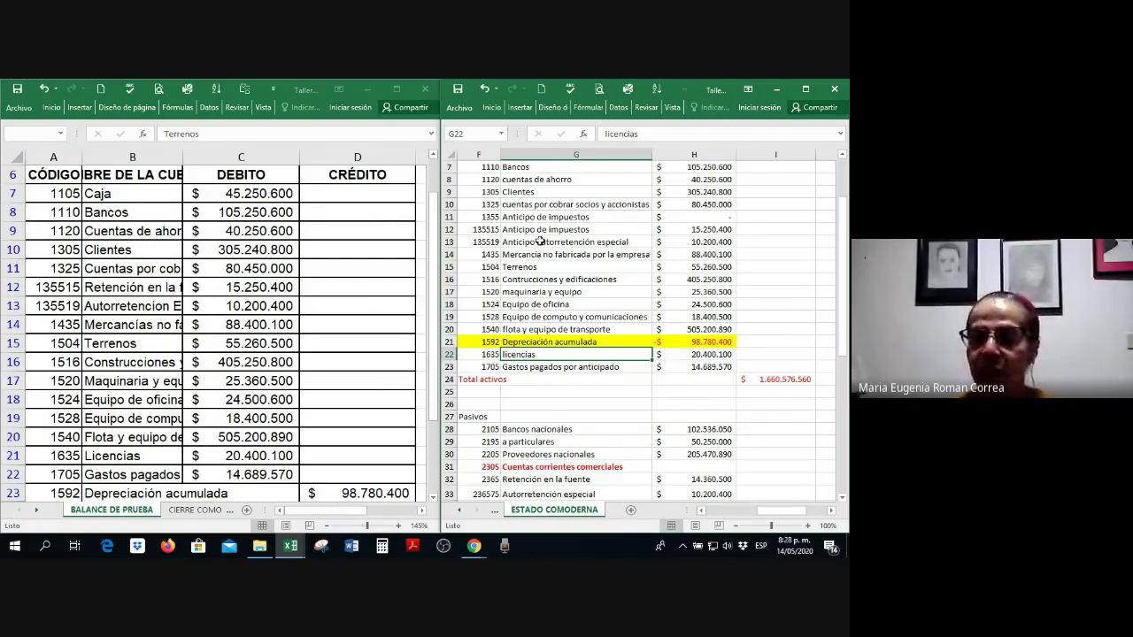
click(738, 381)
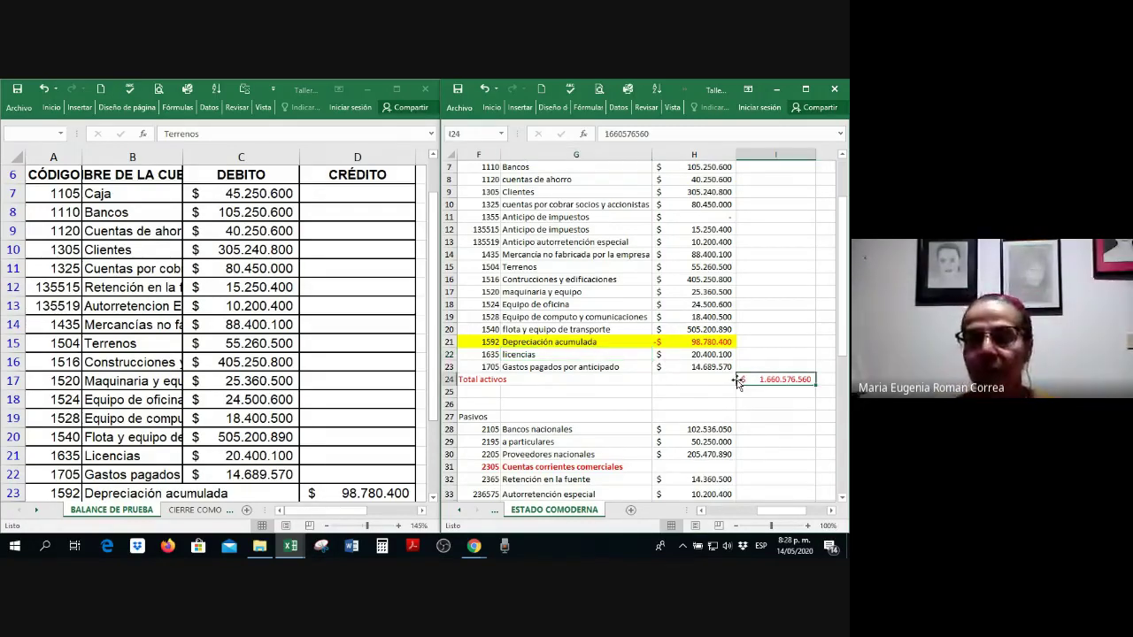
scroll(738, 380, up, 2)
click(700, 232)
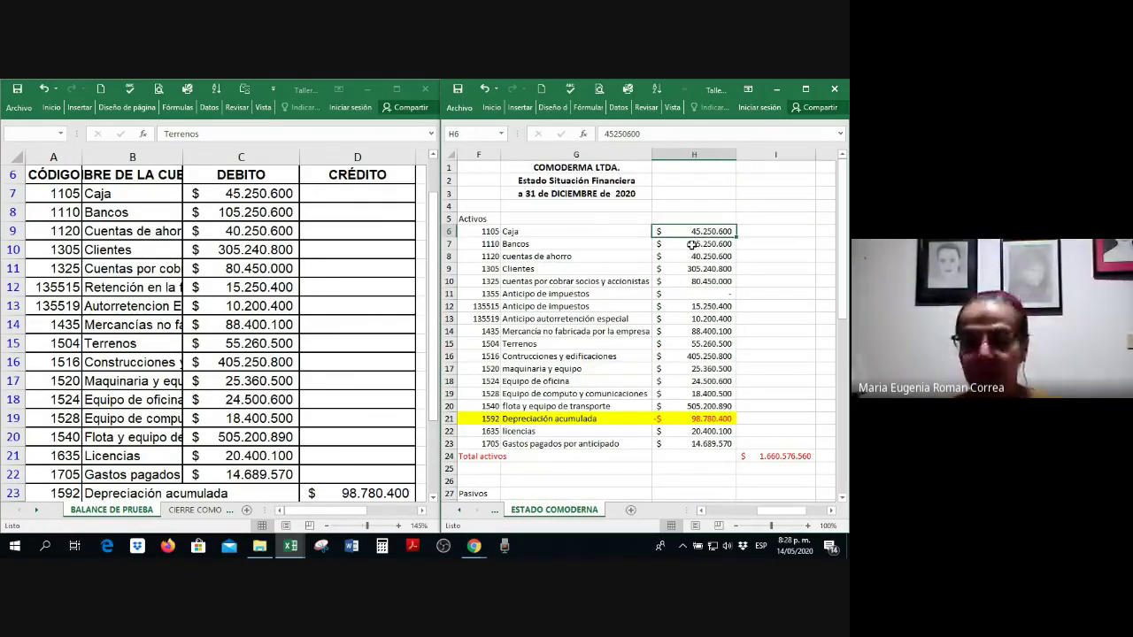
text(=)
click(265, 193)
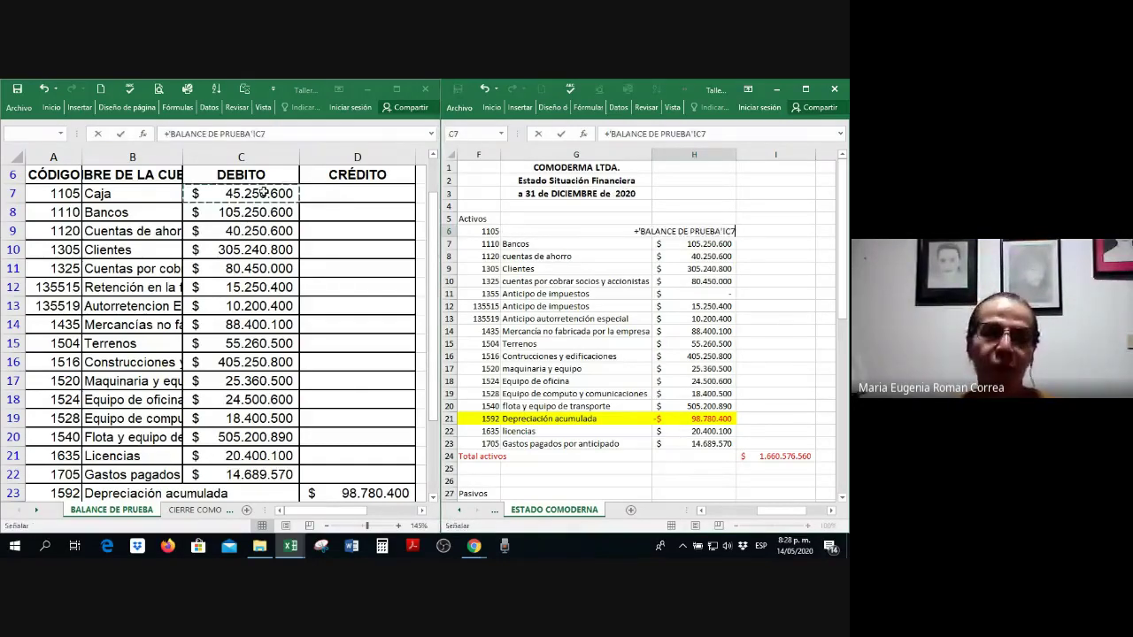
key(Return)
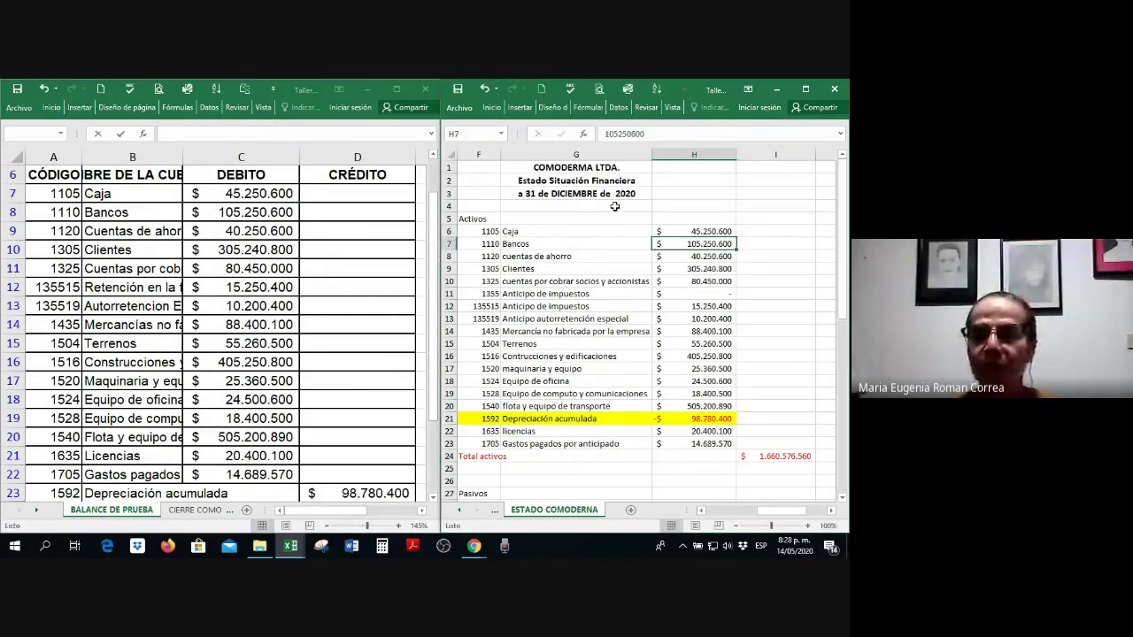
Step: Try to fill the Caja link from H6 down to H23, undo the fill, and check the amounts down to H11
click(731, 234)
drag(735, 240, 724, 450)
click(715, 419)
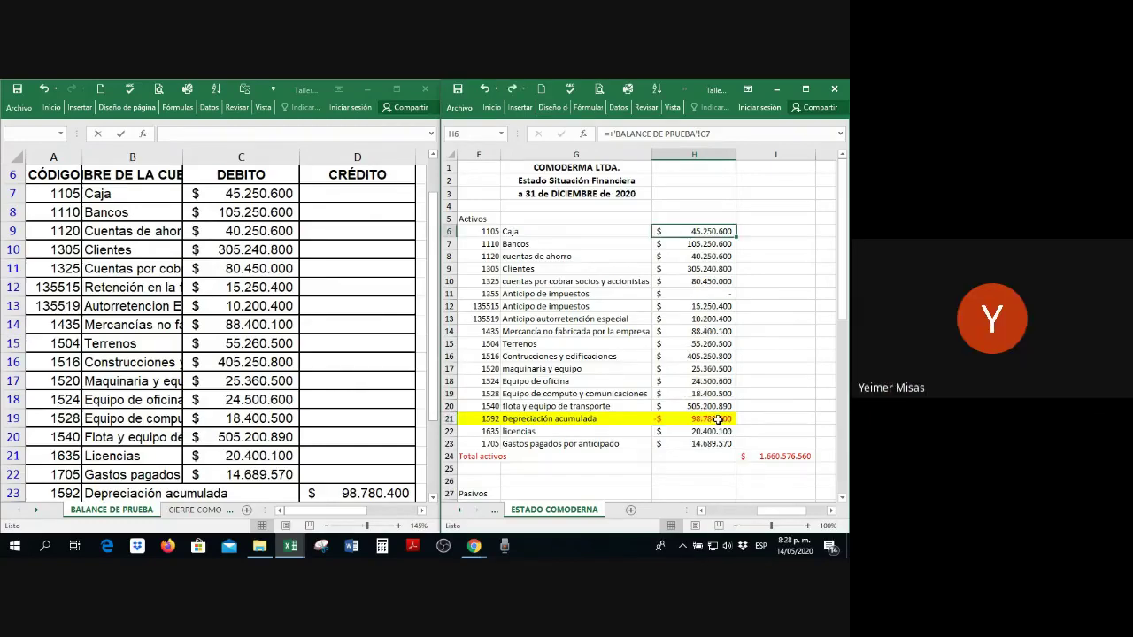
key(ctrl+z)
key(Down)
key(Down)
key(Down)
key(Down)
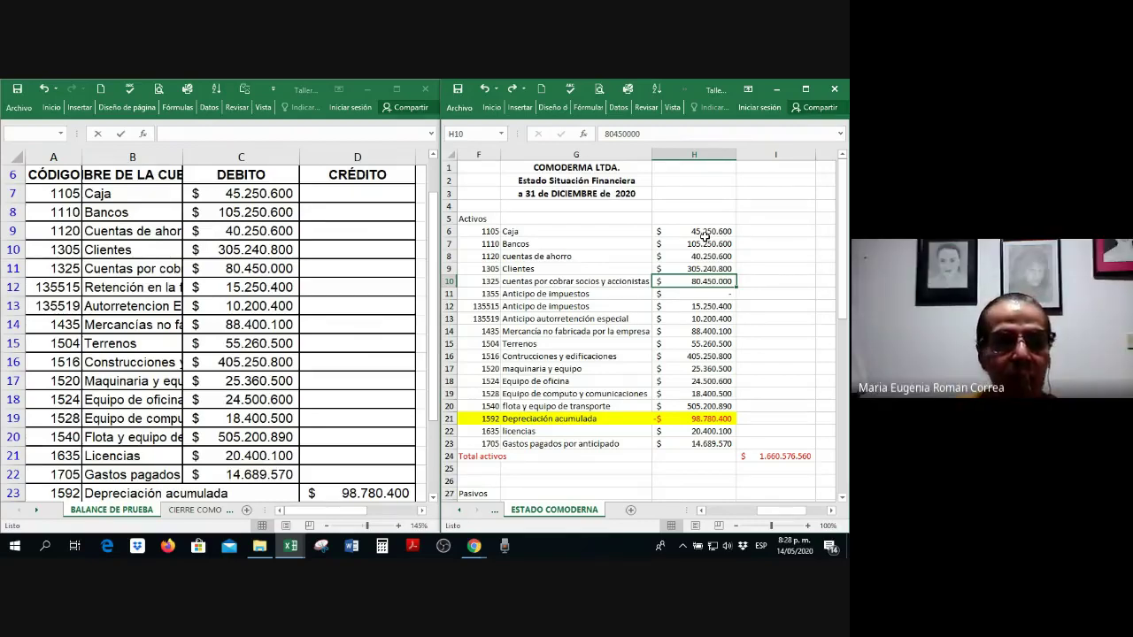
key(Down)
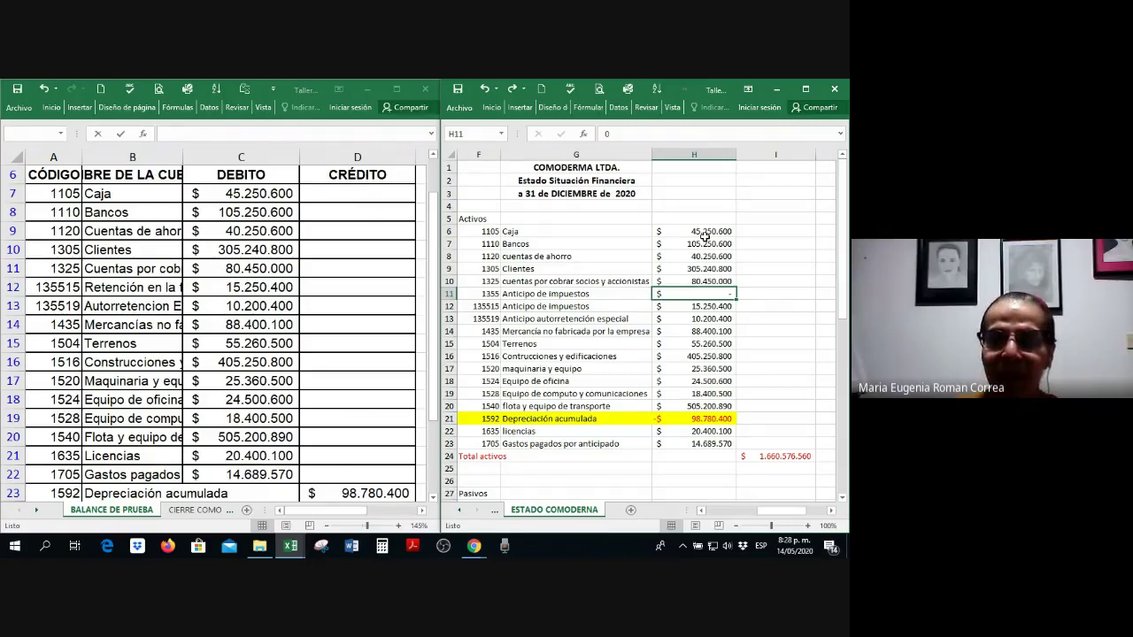
Step: Link Caja in H6 to BALANCE DE PRUEBA C7 again and fill the formula down through H10
click(705, 231)
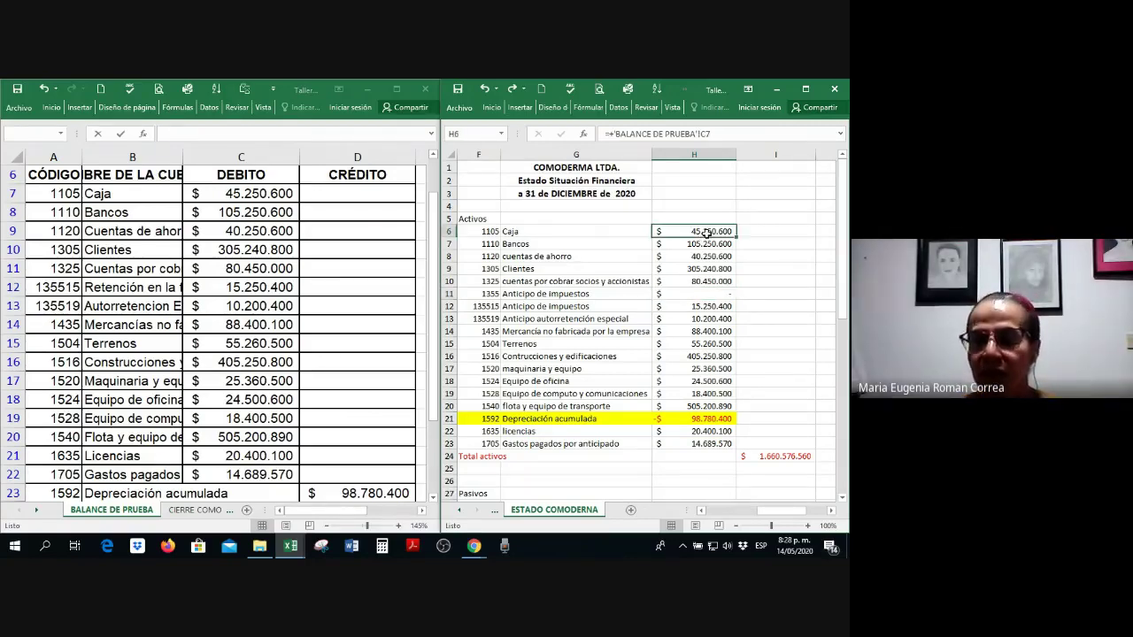
text(+)
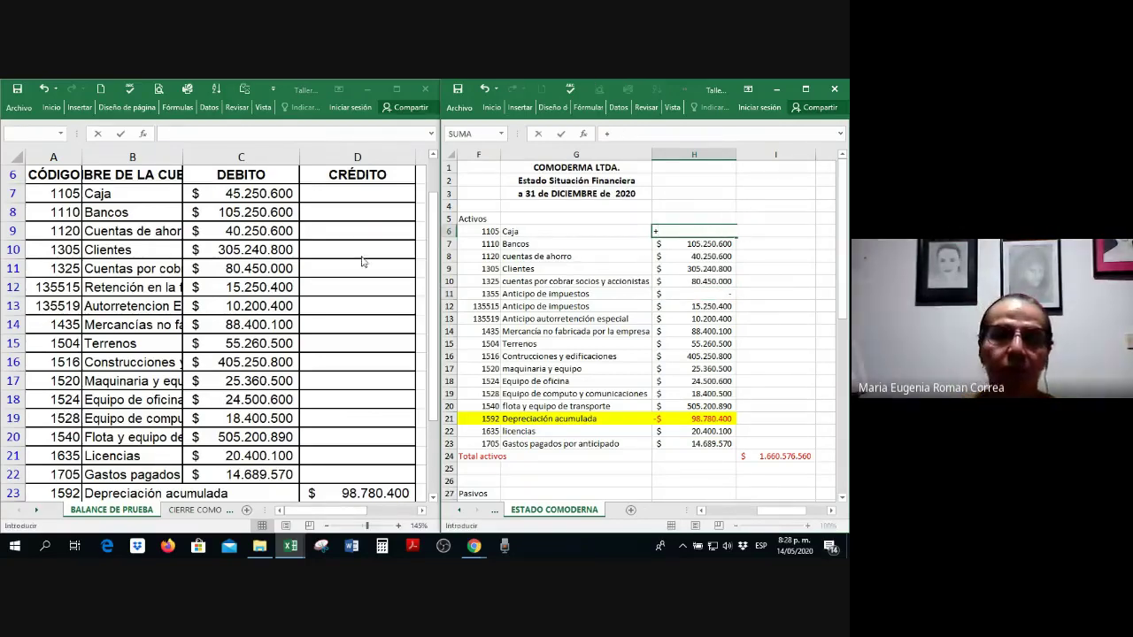
click(267, 194)
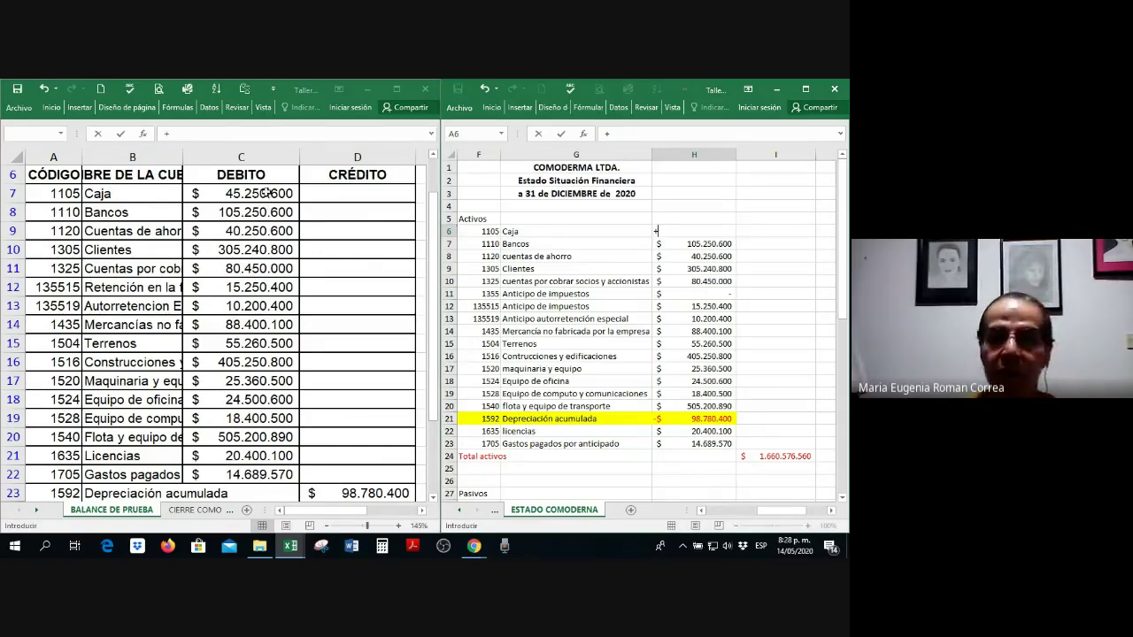
key(Return)
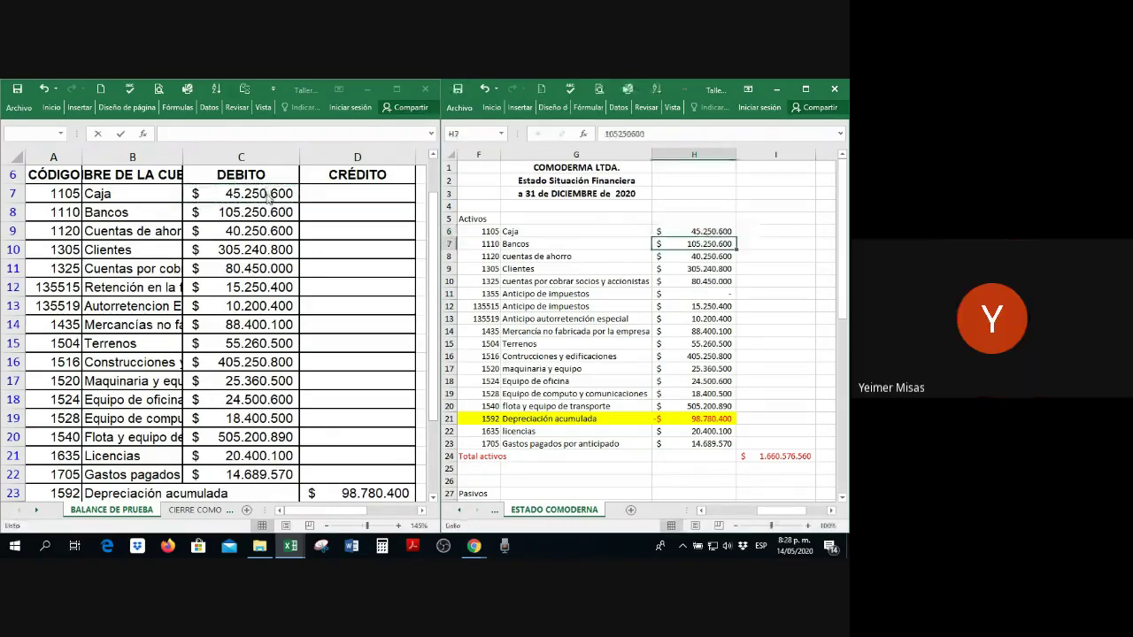
click(722, 233)
drag(737, 237, 736, 286)
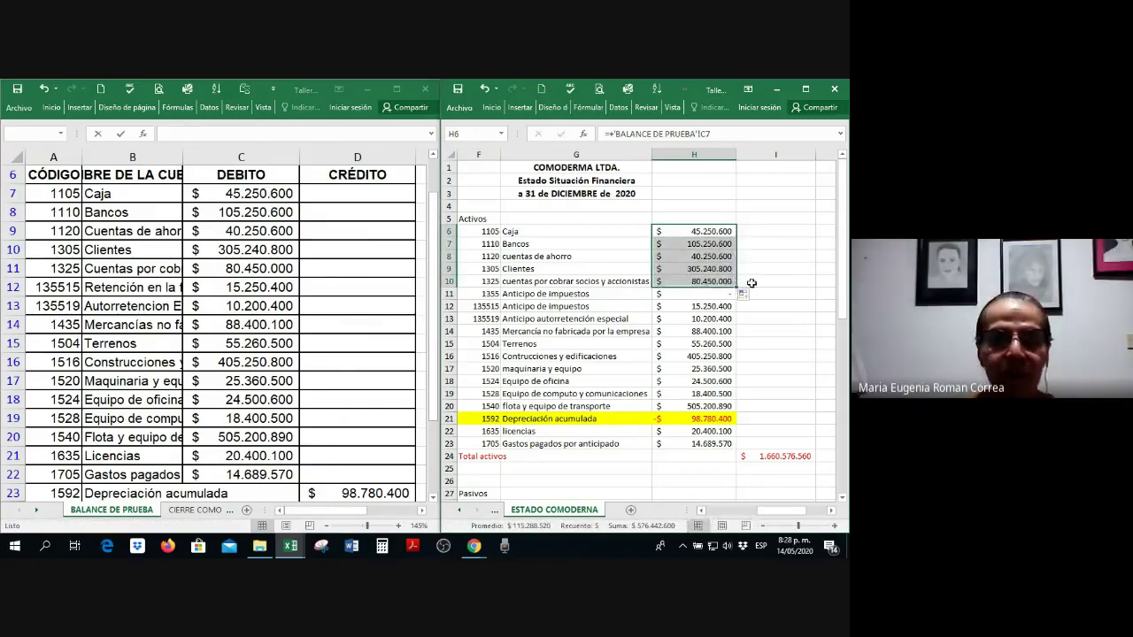
double_click(719, 280)
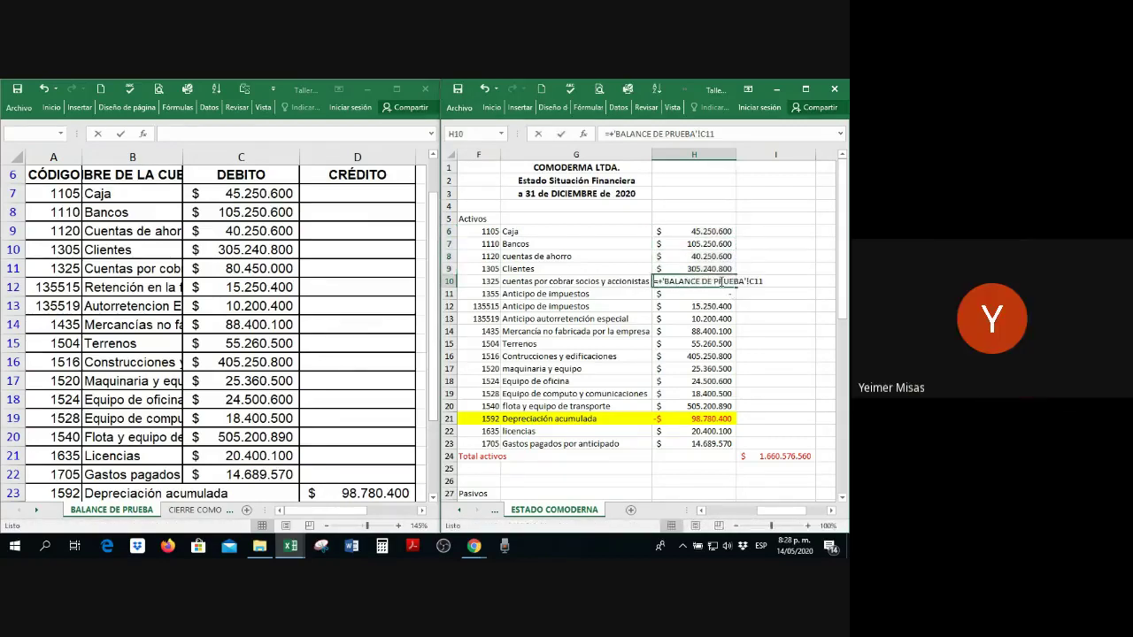
key(Return)
Step: Link the Anticipo de impuestos amount for account 135515 in H12 to cell C12 of BALANCE DE PRUEBA
click(721, 305)
text(+)
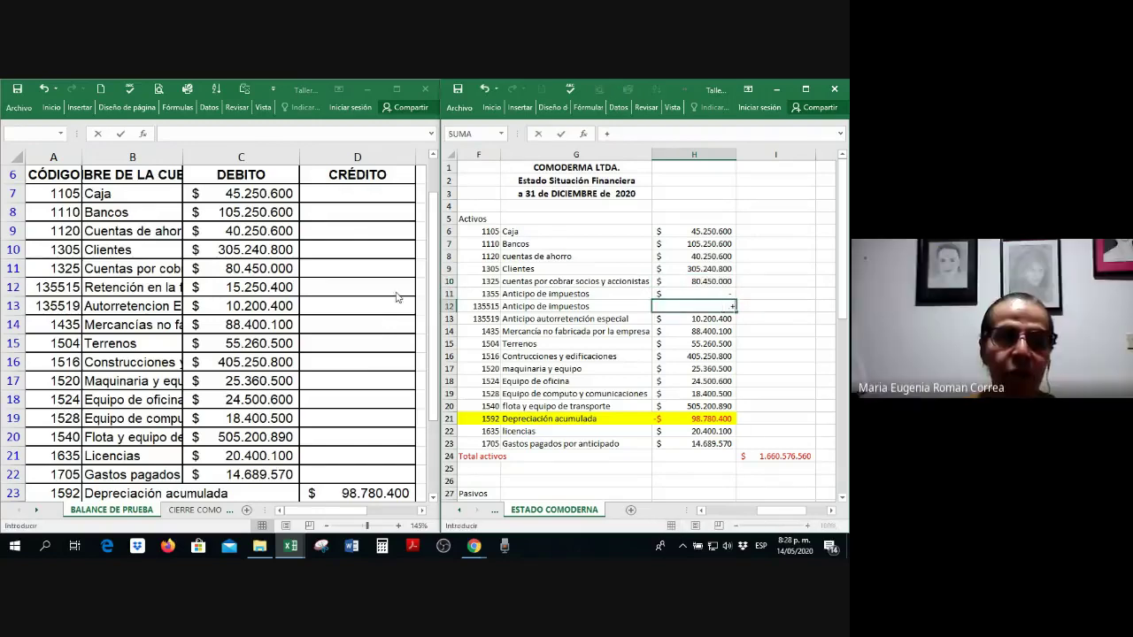
click(272, 287)
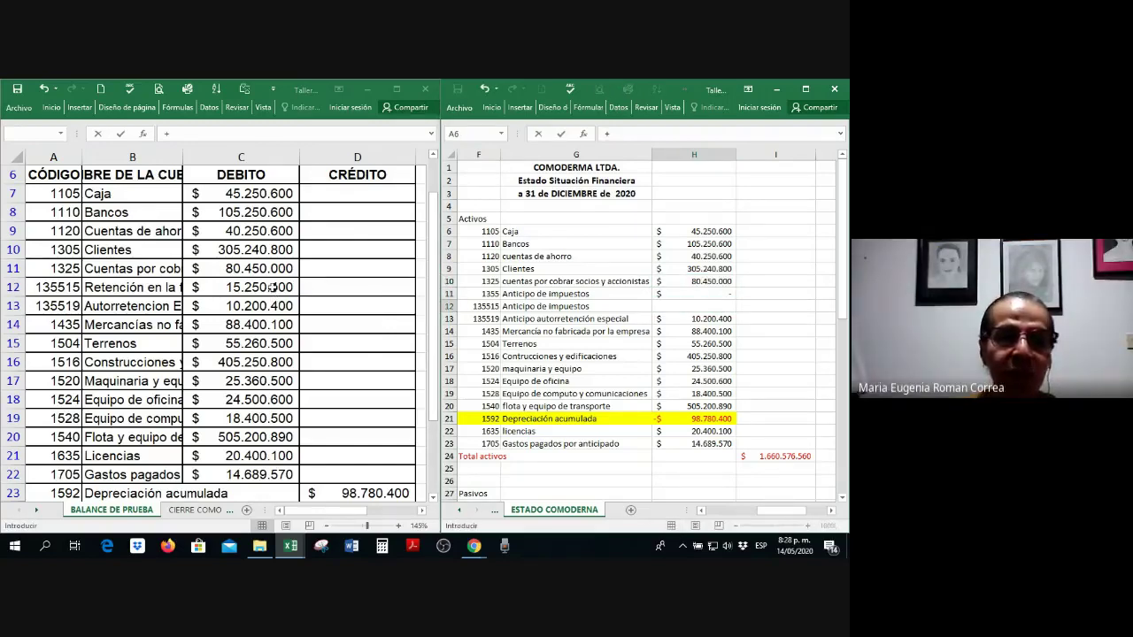
click(272, 288)
key(Return)
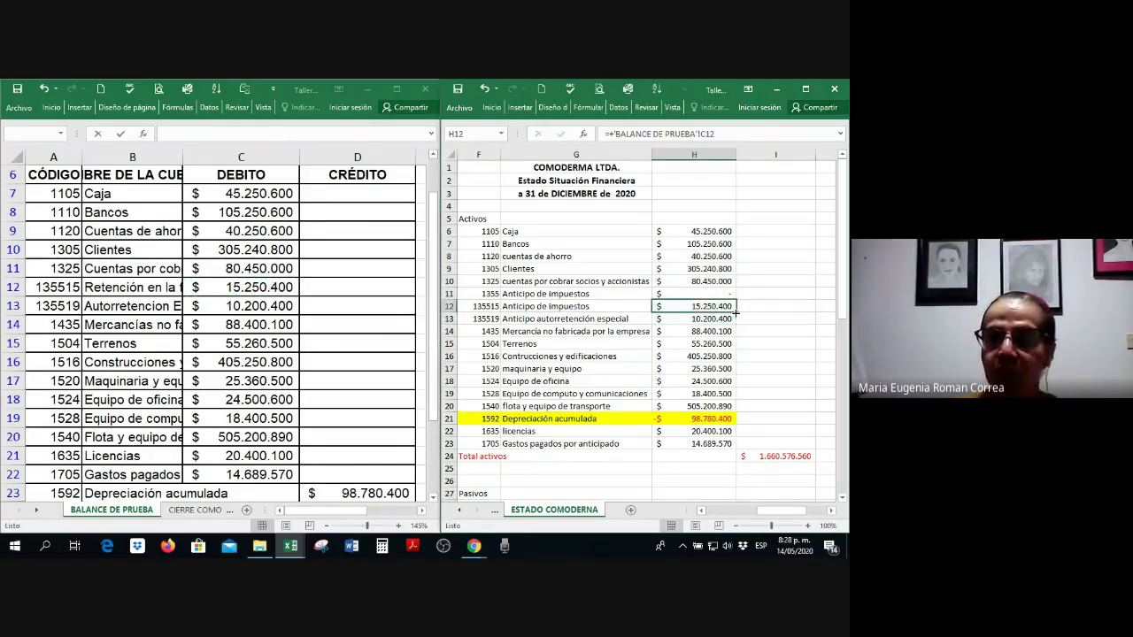
Step: Try to fill the H12 link down to H23, undo the fill, and check the amounts down to flota y equipo de transporte
drag(734, 312, 724, 447)
click(709, 419)
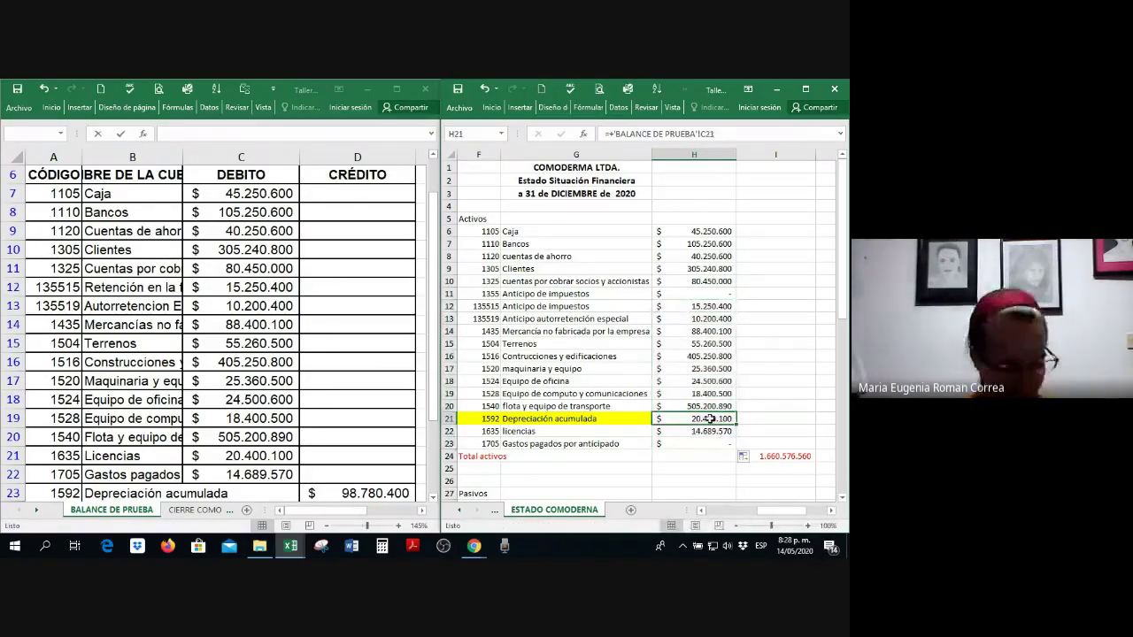
key(ctrl+z)
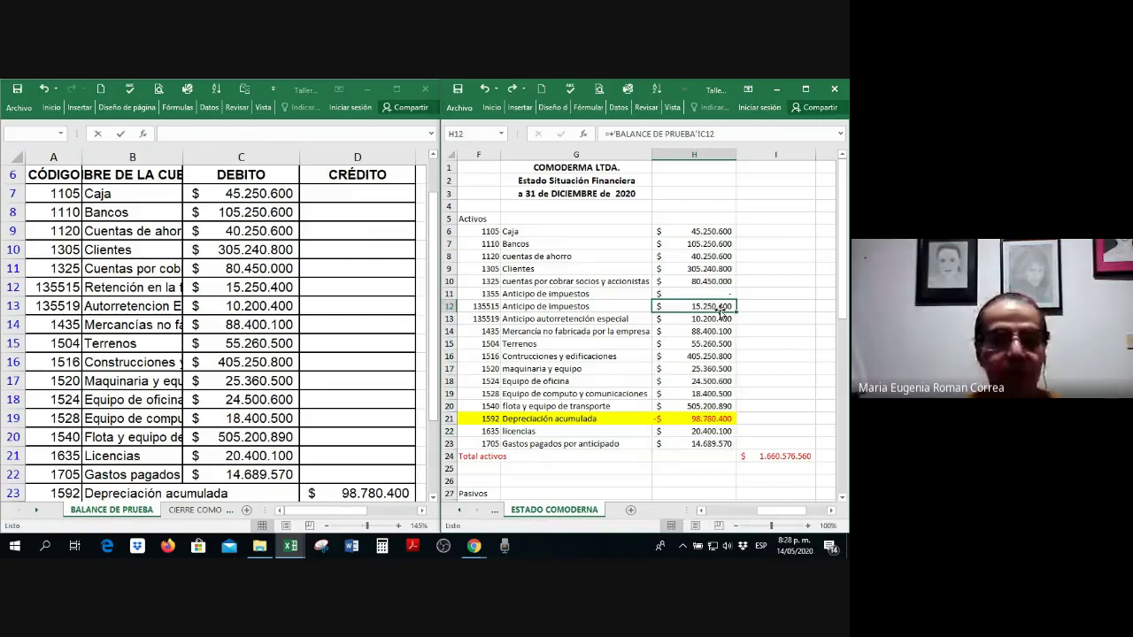
key(Down)
key(Down)
key(Down)
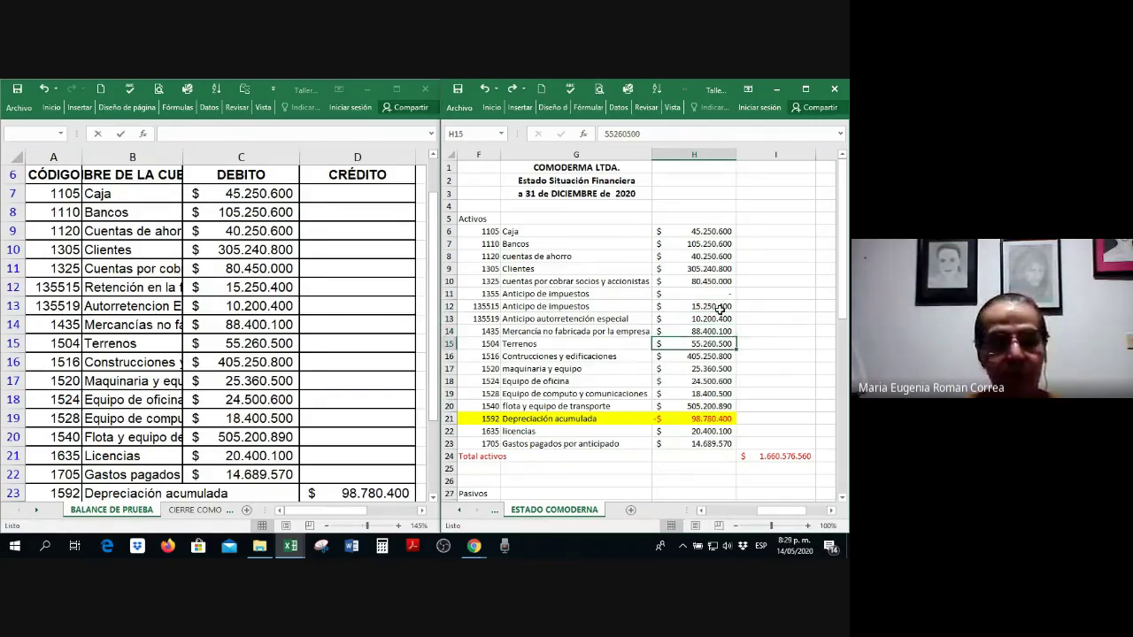
key(Down)
key(Down)
key(Down)
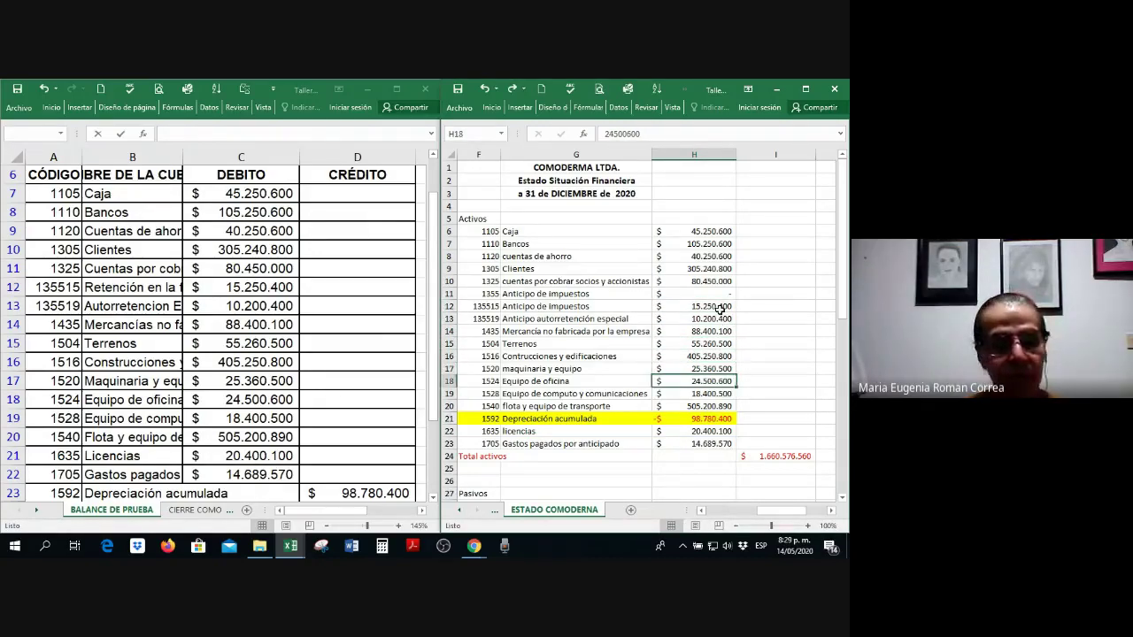
key(Down)
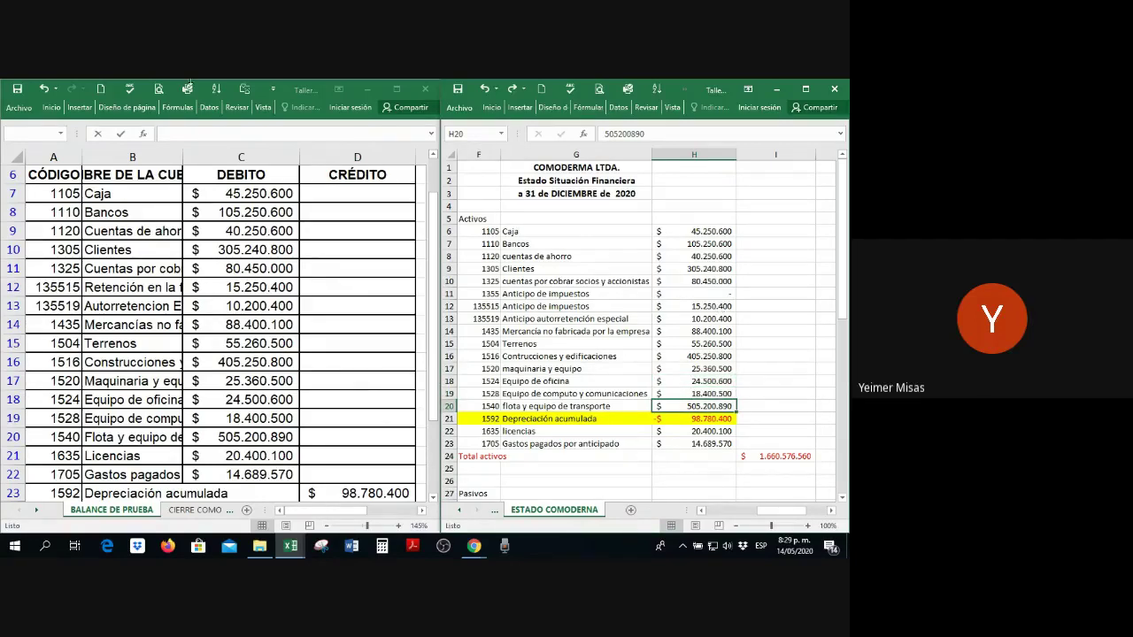
Step: Re-enter the H12 link to BALANCE DE PRUEBA C12 and fill it down through H20, flota y equipo de transporte
click(188, 372)
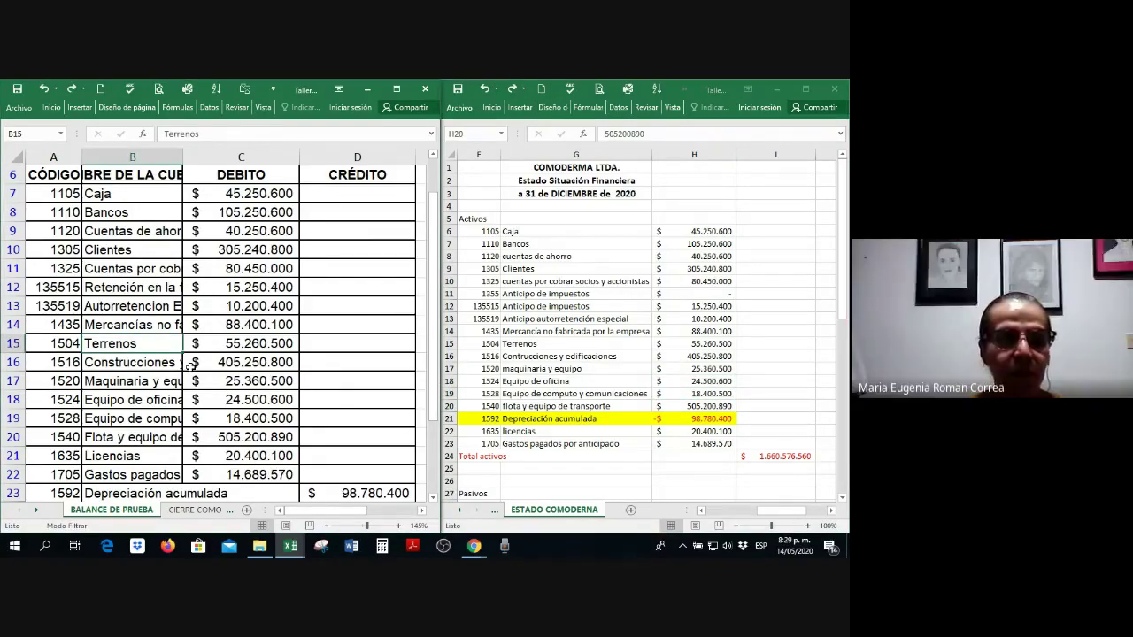
scroll(199, 370, down, 2)
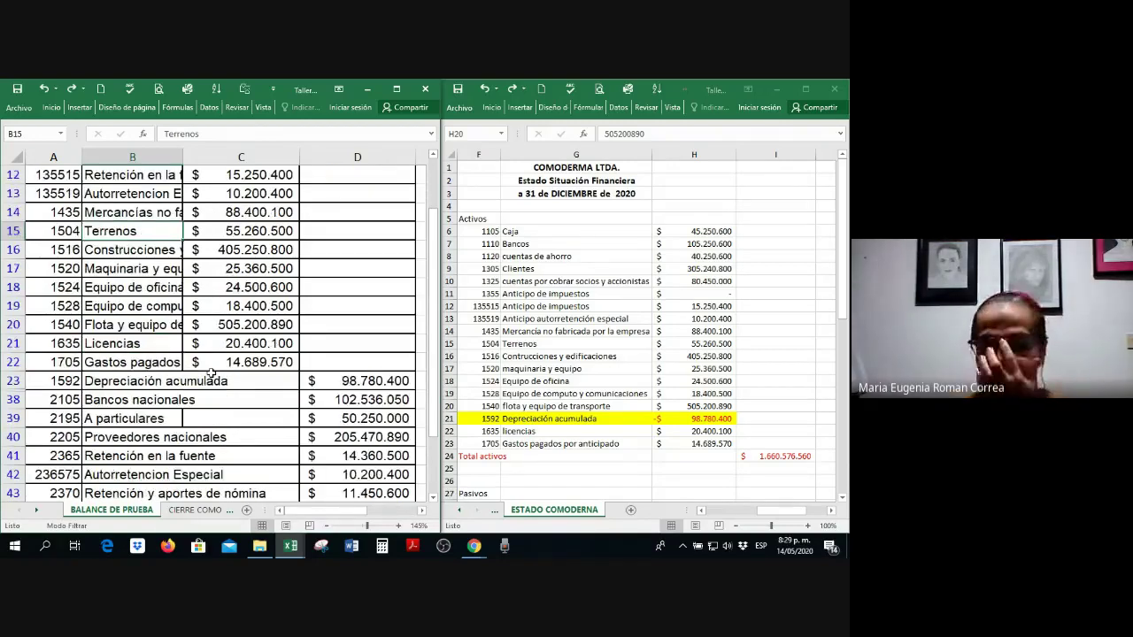
scroll(212, 370, down, 1)
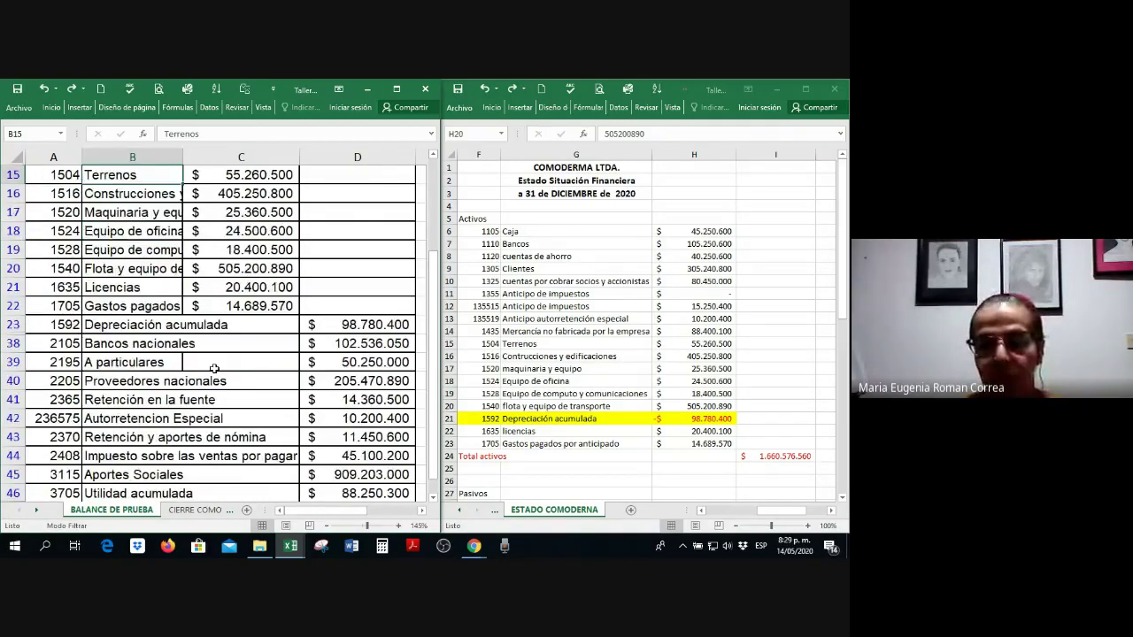
click(705, 321)
click(707, 306)
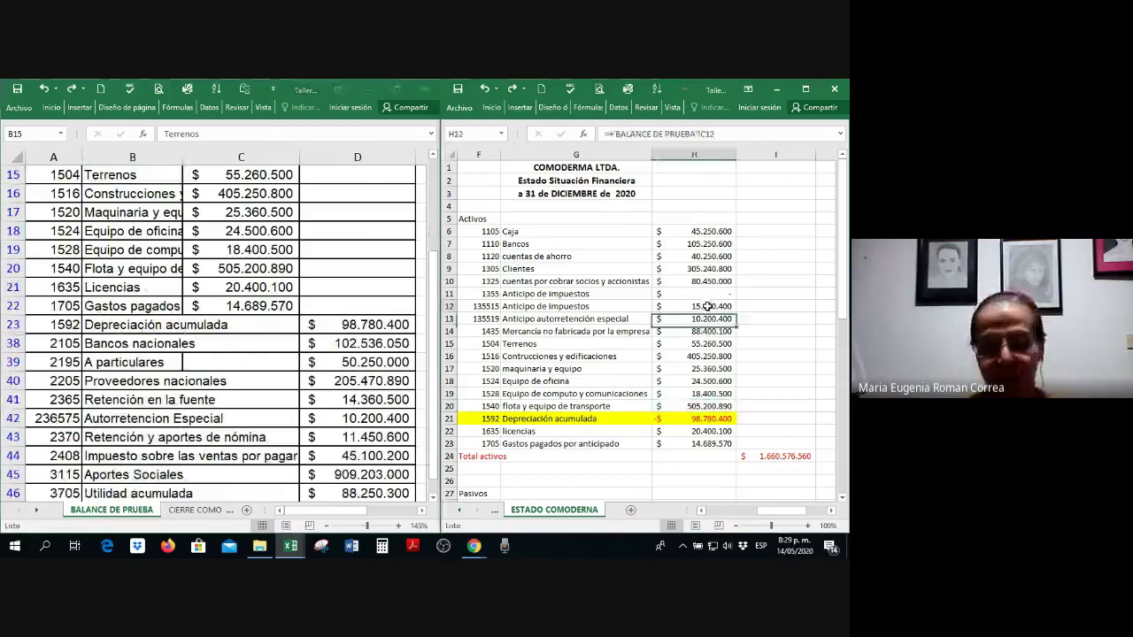
text(+-)
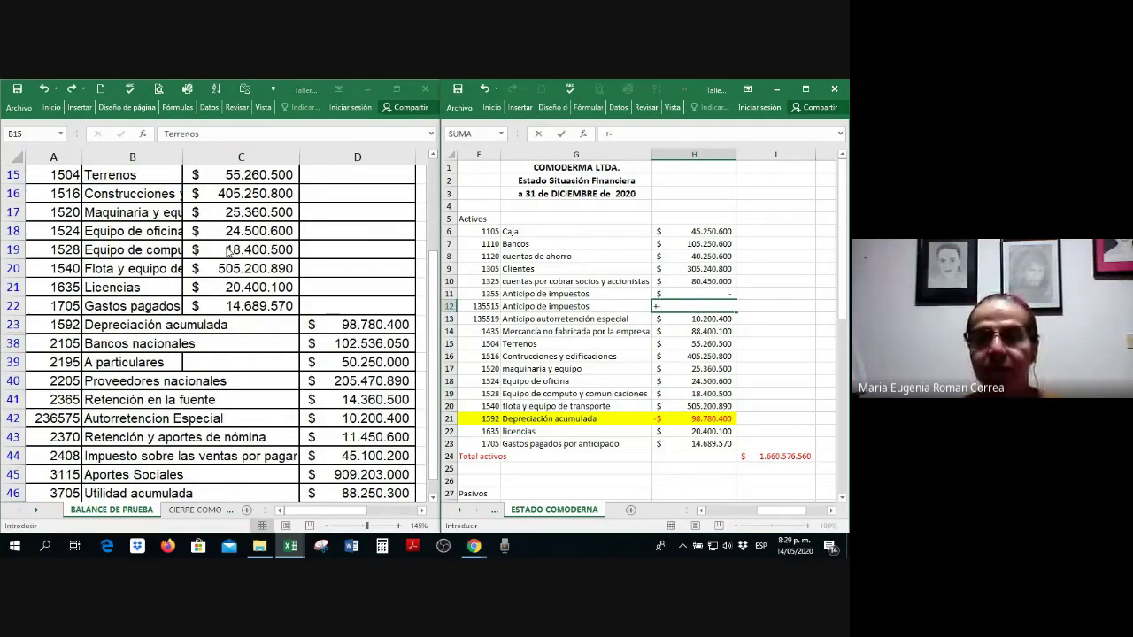
key(BackSpace)
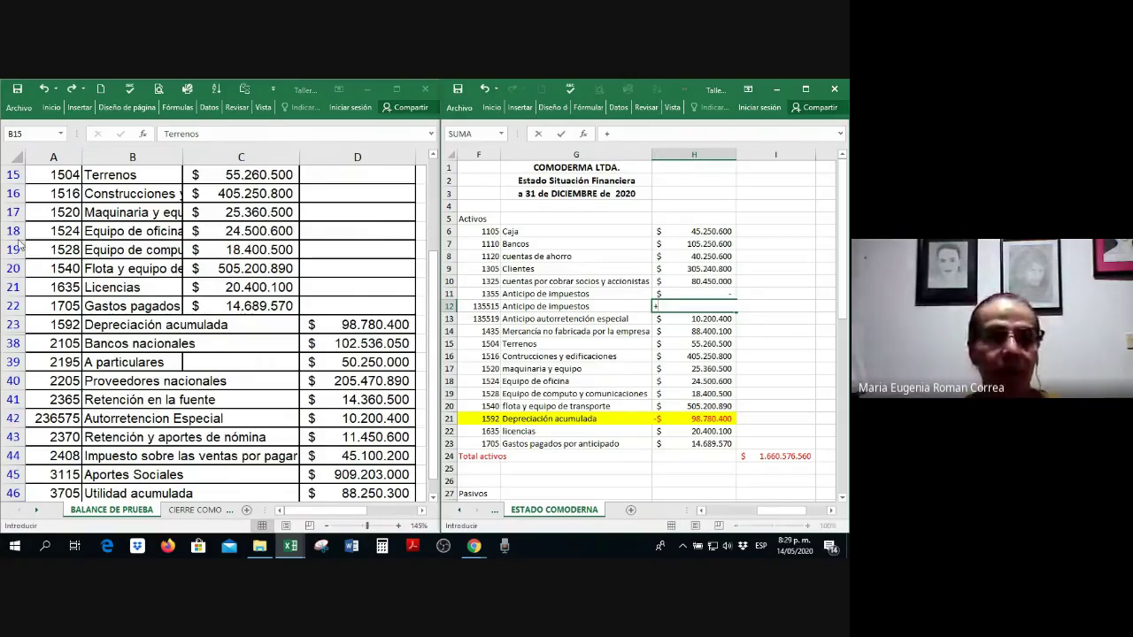
click(121, 196)
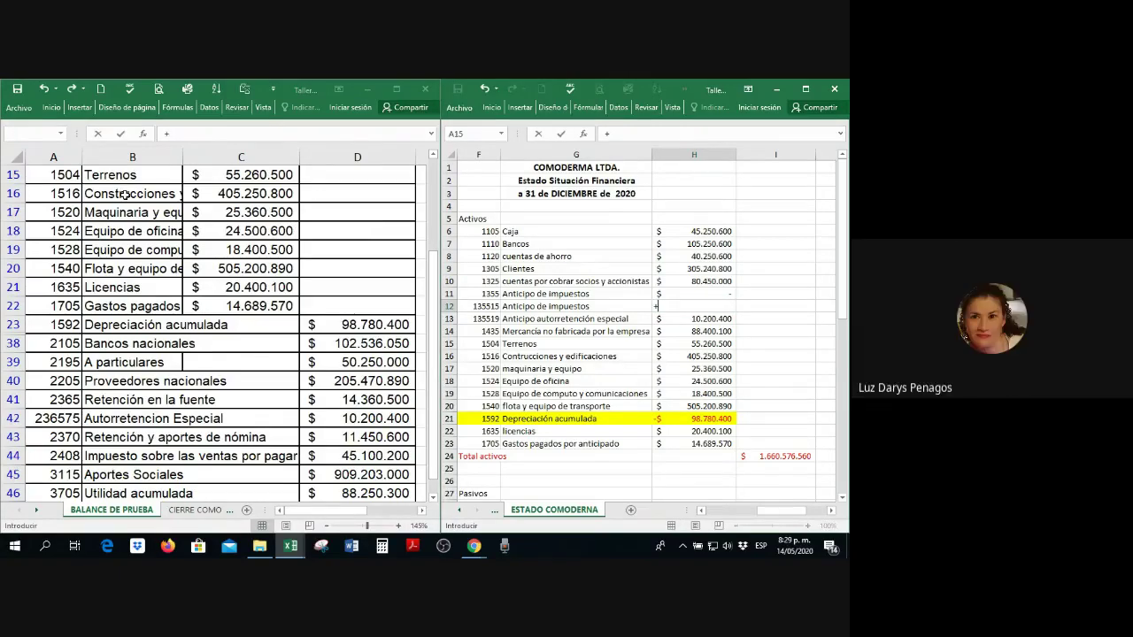
scroll(125, 195, up, 2)
click(244, 231)
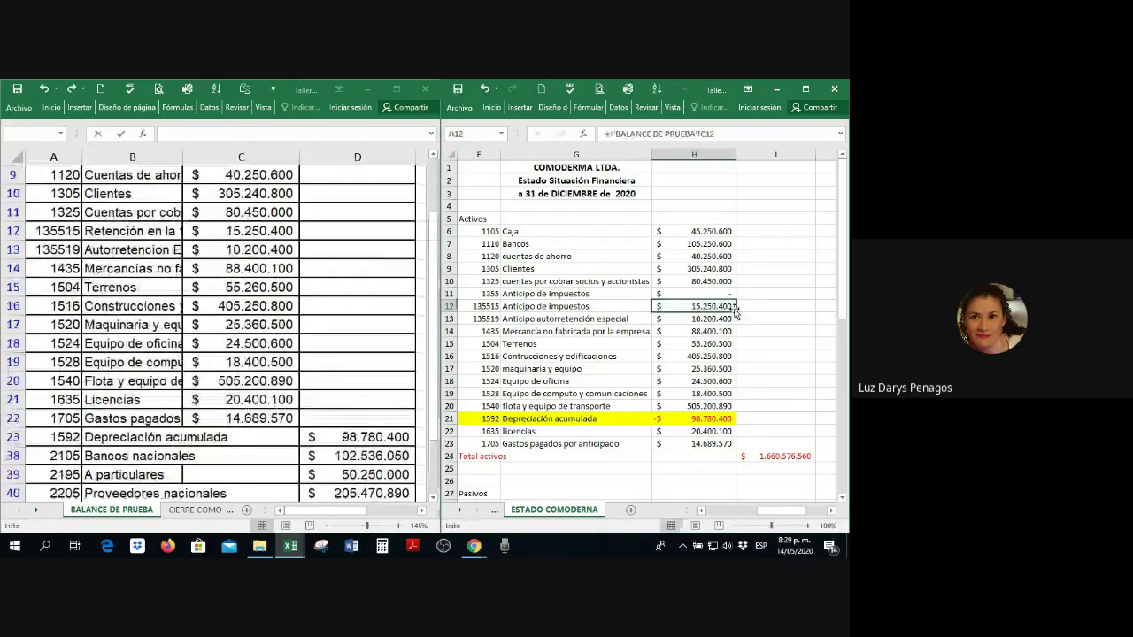
key(Return)
drag(734, 308, 737, 420)
Step: Link Depreciación acumulada in H21 to the negative of its CRÉDITO amount in BALANCE DE PRUEBA D23
click(693, 417)
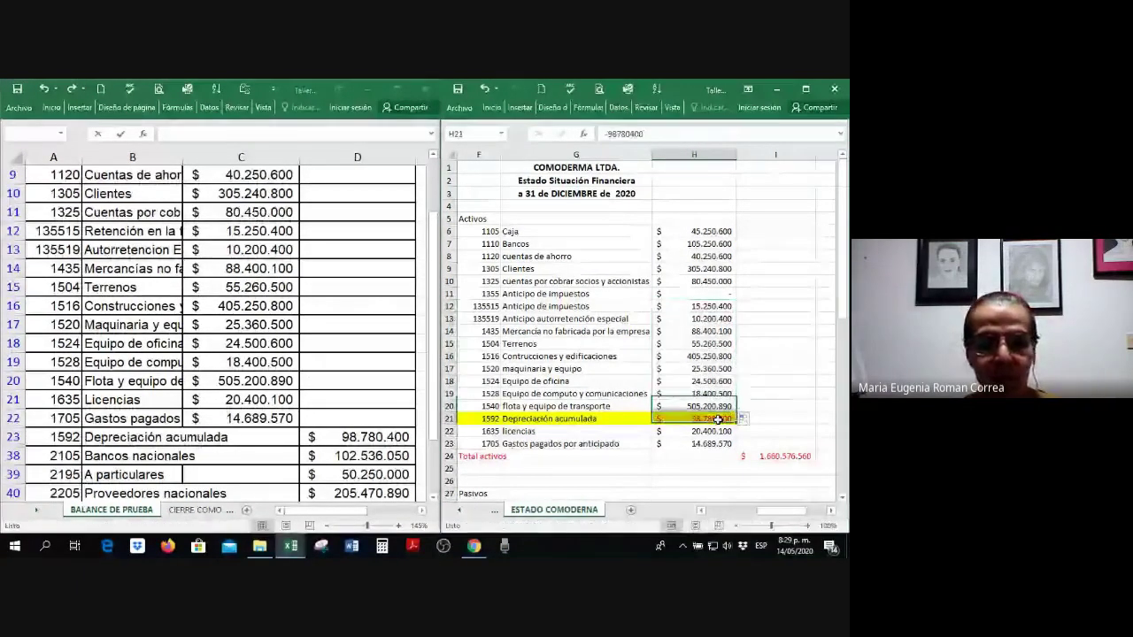
text(-)
click(354, 437)
key(Return)
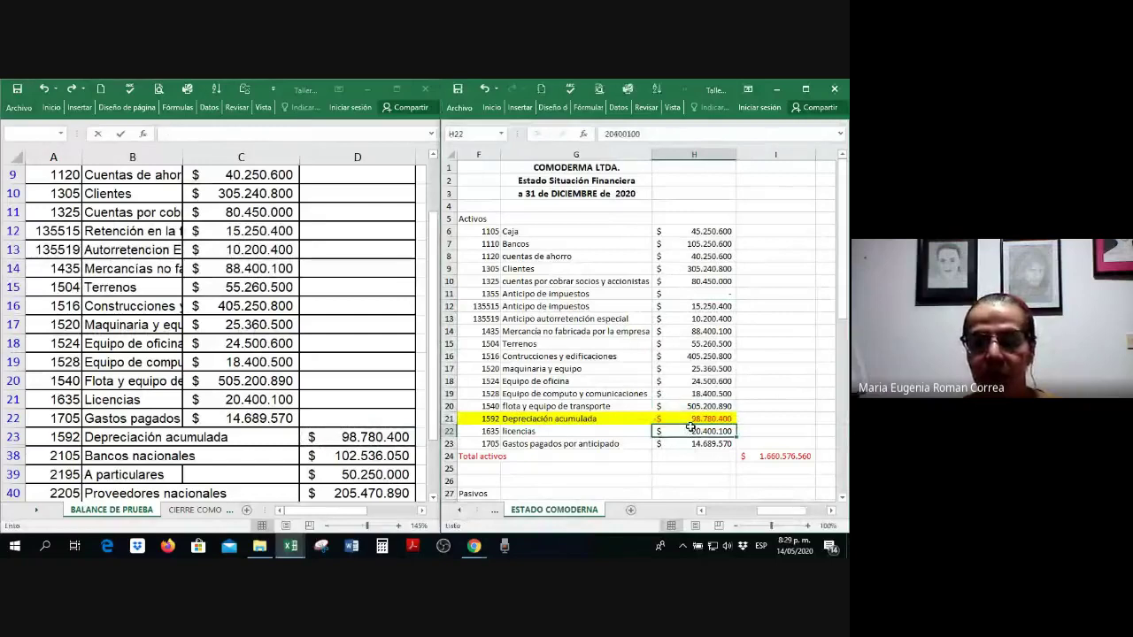
Step: Link licencias in H22 to cell C21 and Gastos pagados por anticipado in H23 to cell C22 of BALANCE DE PRUEBA
text(=)
click(249, 401)
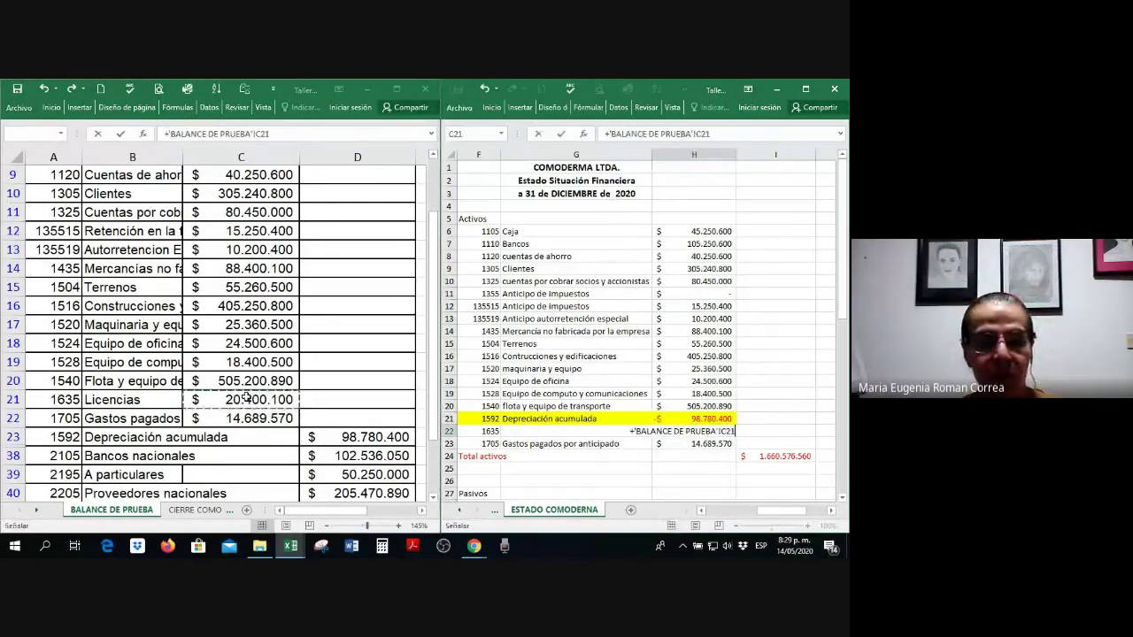
key(Return)
text(+)
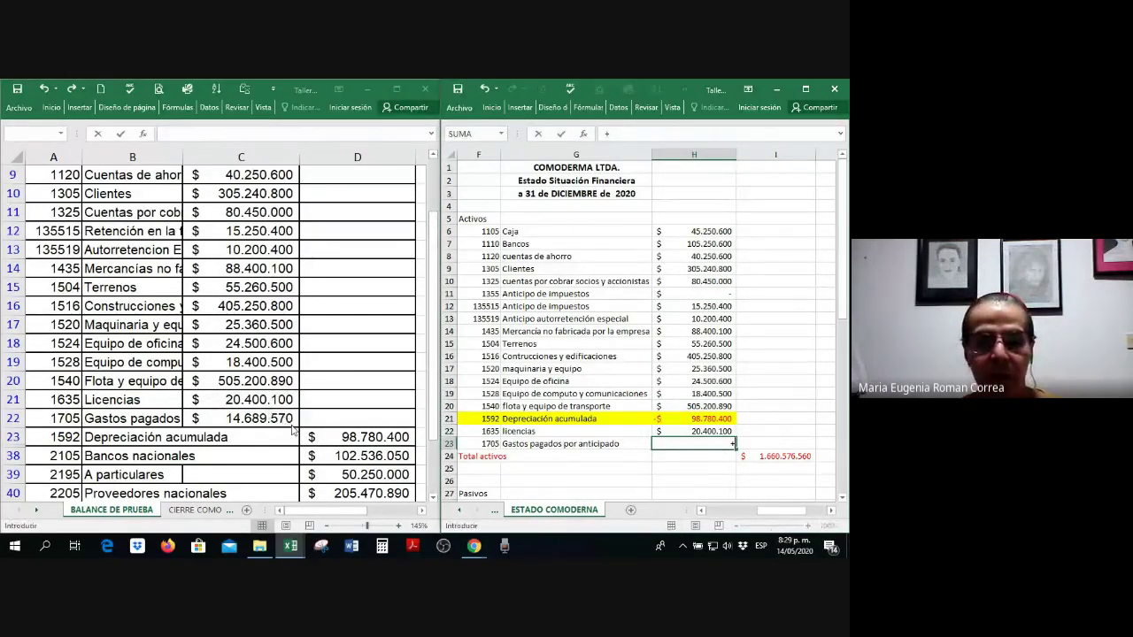
click(285, 425)
key(Return)
Step: Replace the typed Total activos in I24 with a SUMA formula adding the Activos amounts in H6:H23
click(769, 457)
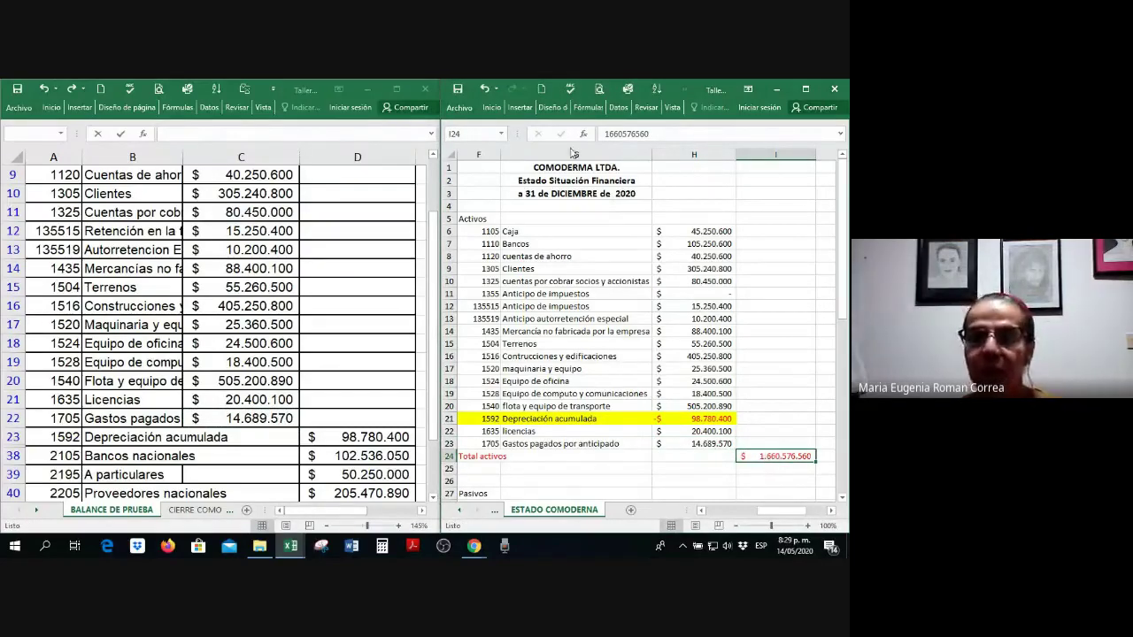
click(803, 87)
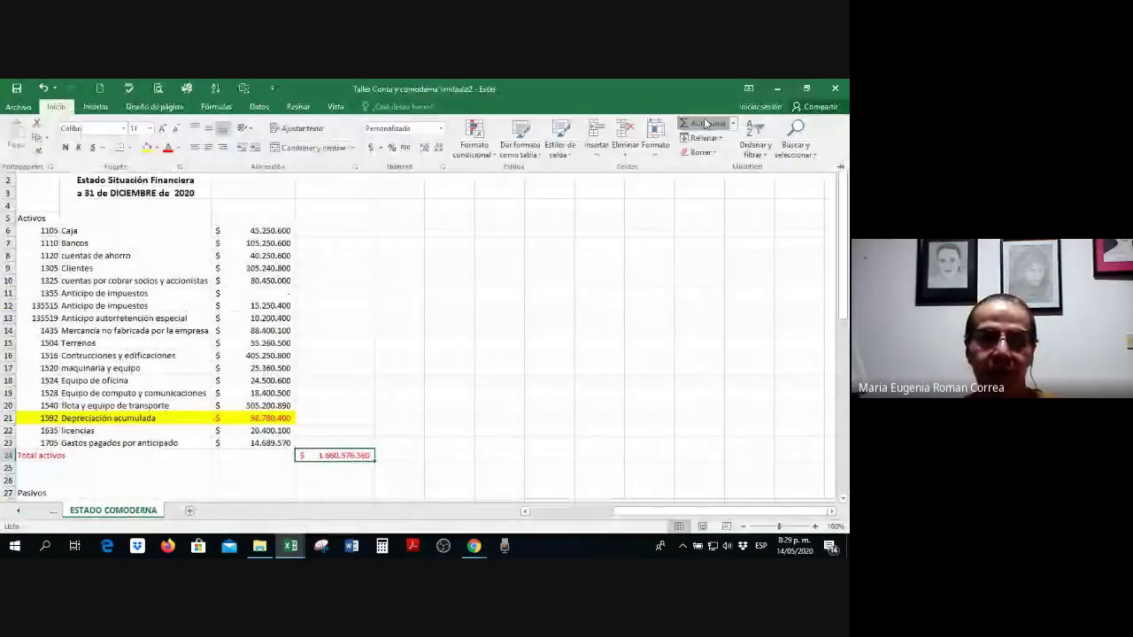
text(=SUMA()
drag(265, 230, 292, 443)
key(Return)
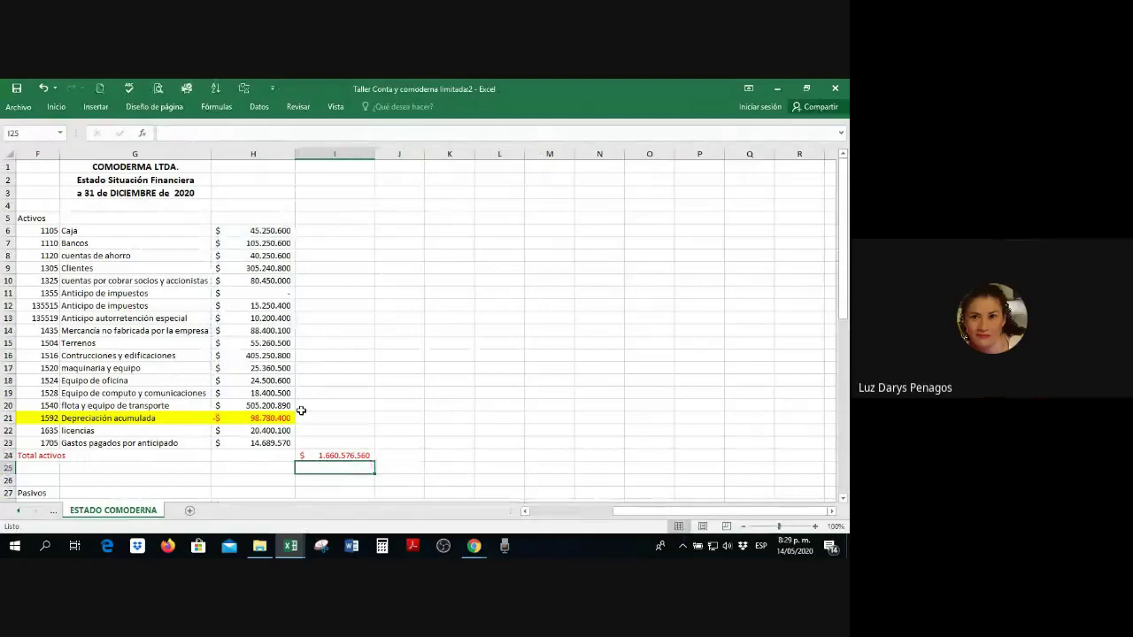
key(super+Down)
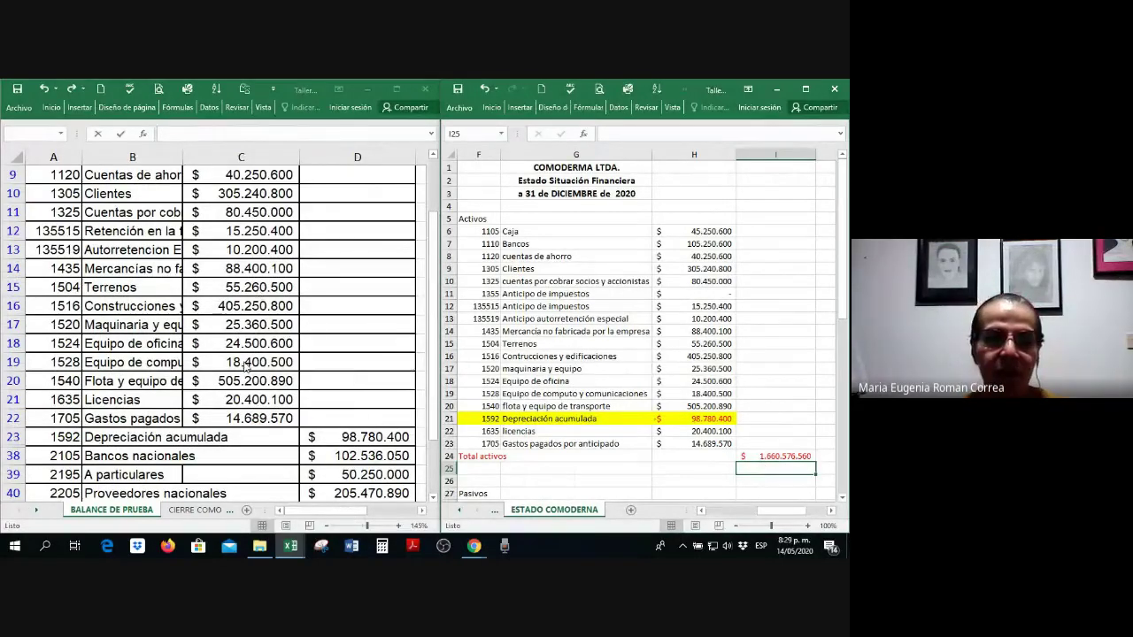
Step: Zoom BALANCE DE PRUEBA out to 100%, widen the ESTADO COMODERNA window beside it and enlarge its sheet to 130%
click(133, 287)
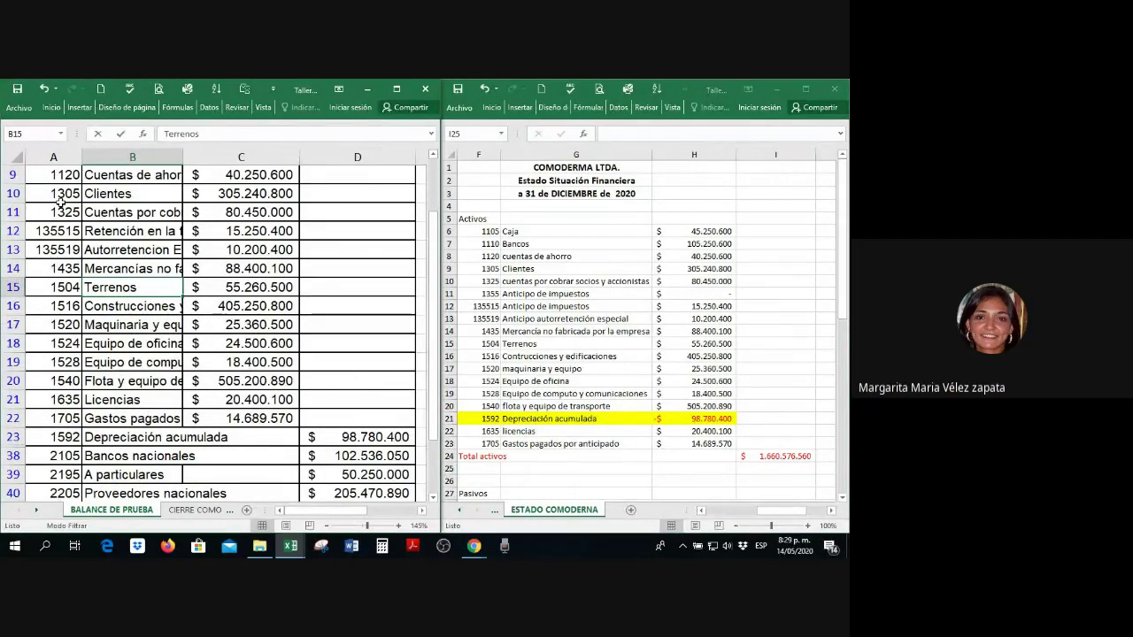
scroll(61, 201, down, 3)
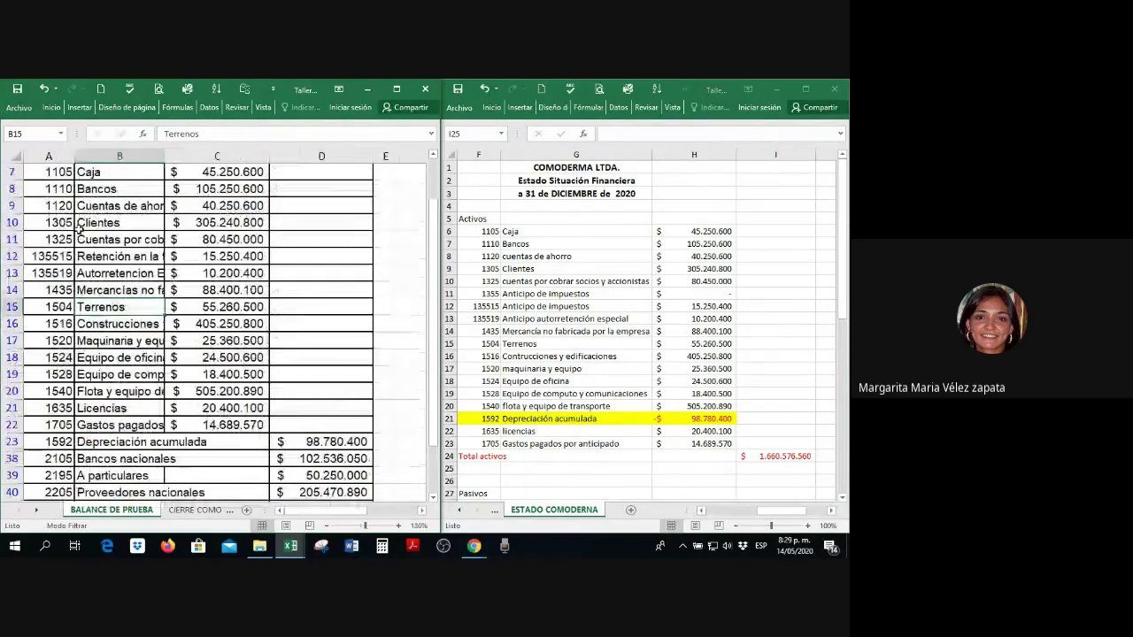
scroll(354, 266, down, 2)
drag(430, 262, 315, 262)
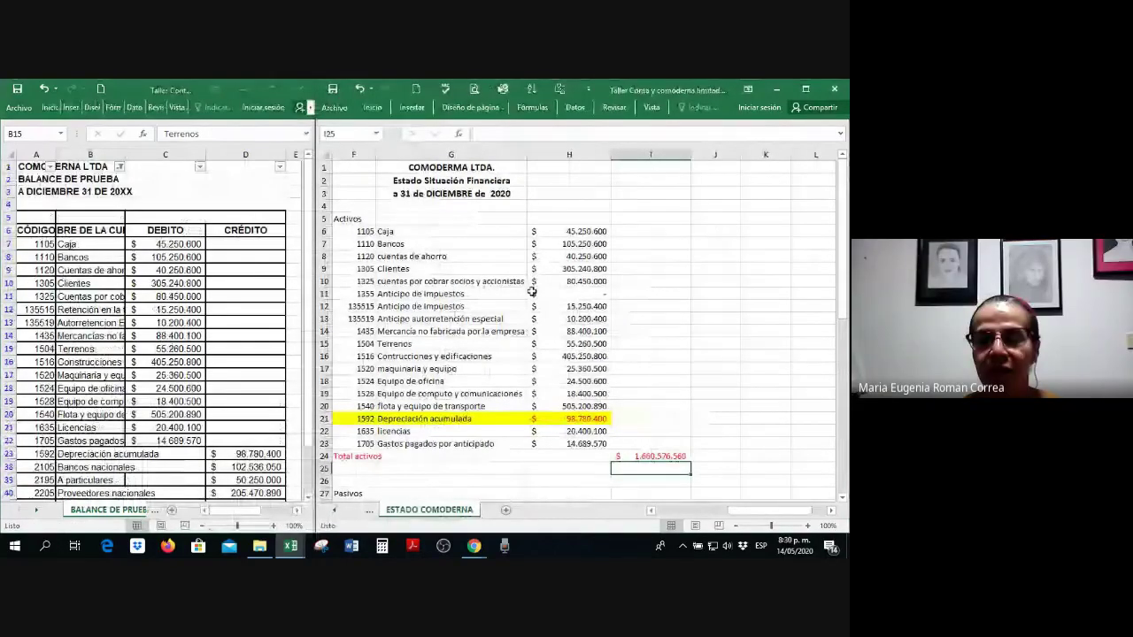
ctrl+scroll(531, 292, up, 2)
ctrl+scroll(535, 293, up, 1)
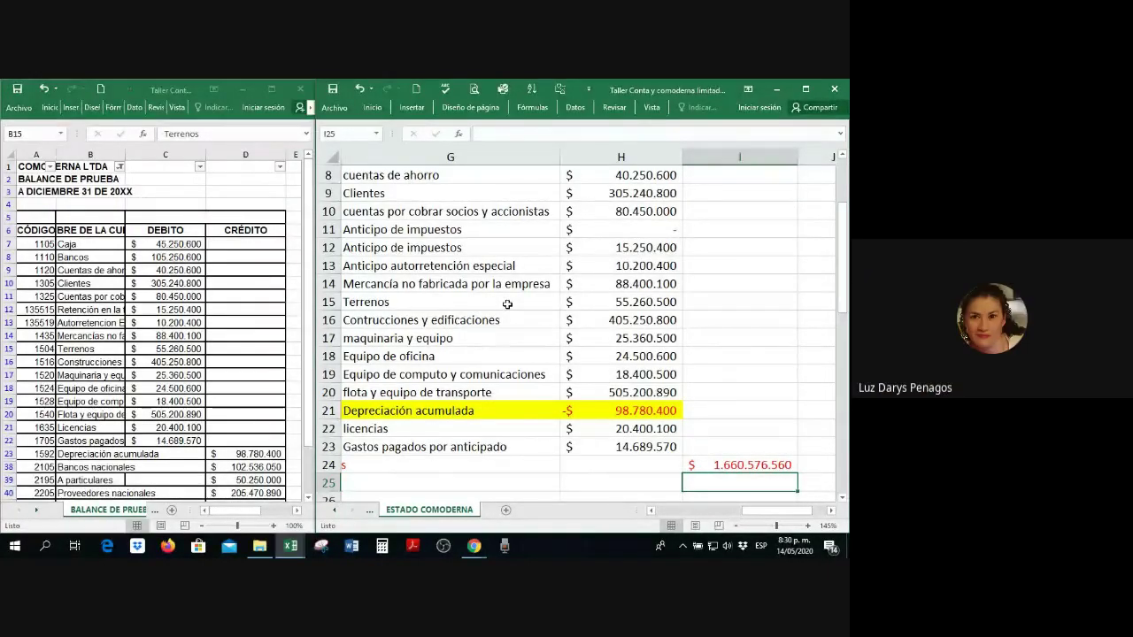
key(Left)
key(Left)
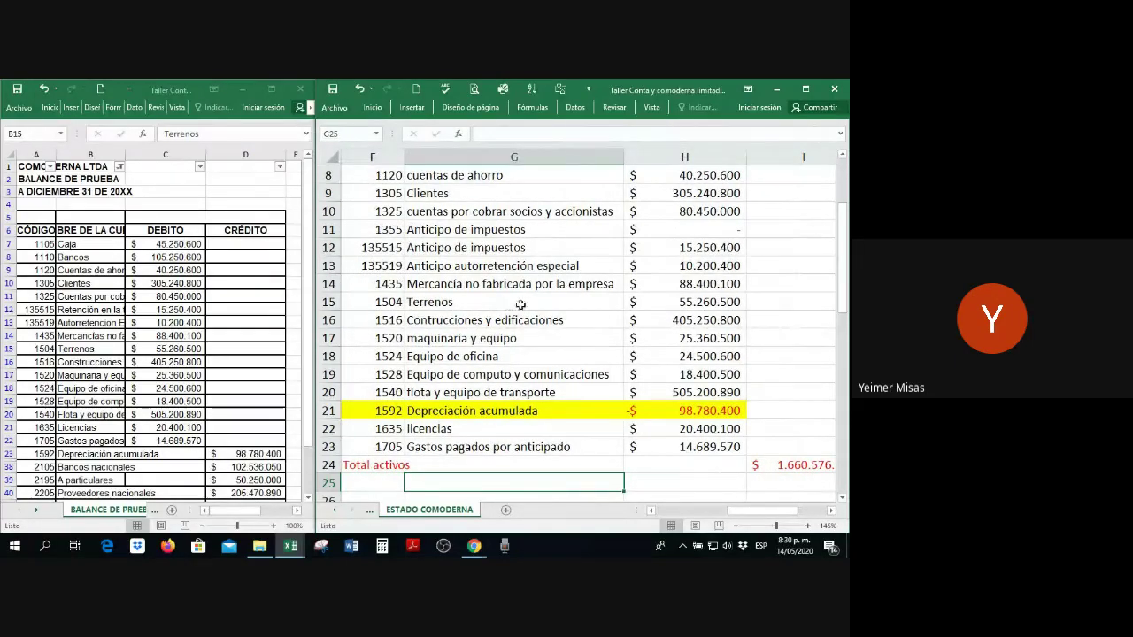
scroll(521, 304, down, 1)
scroll(646, 212, up, 1)
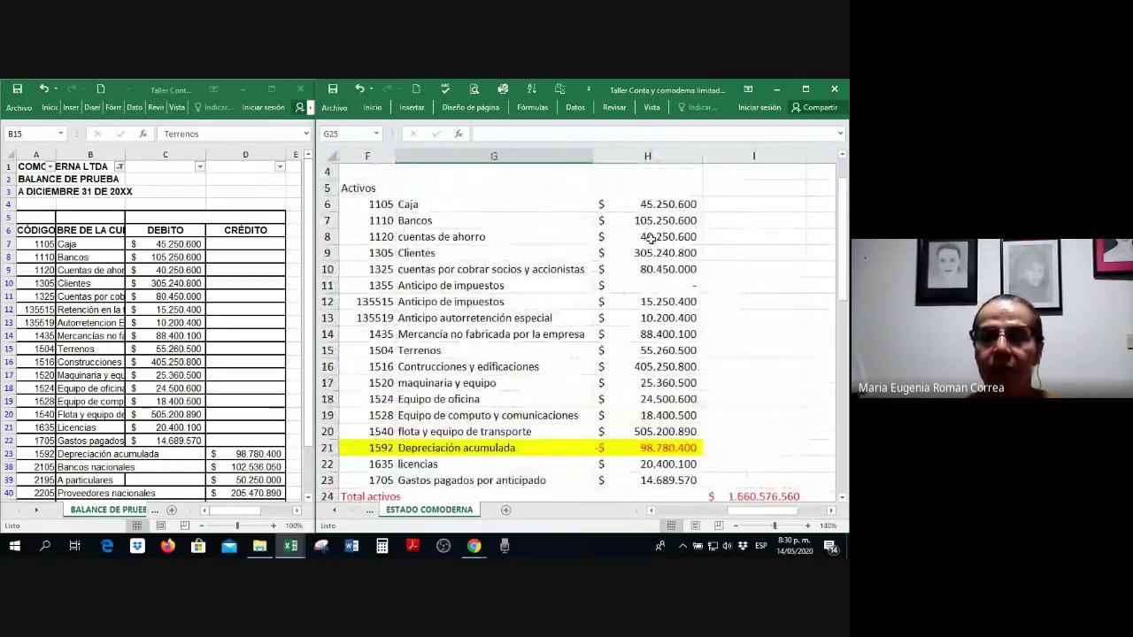
Step: Check the linked formulas of the Activos amounts cell by cell from Caja in H6 down to Gastos pagados por anticipado in H23
click(660, 203)
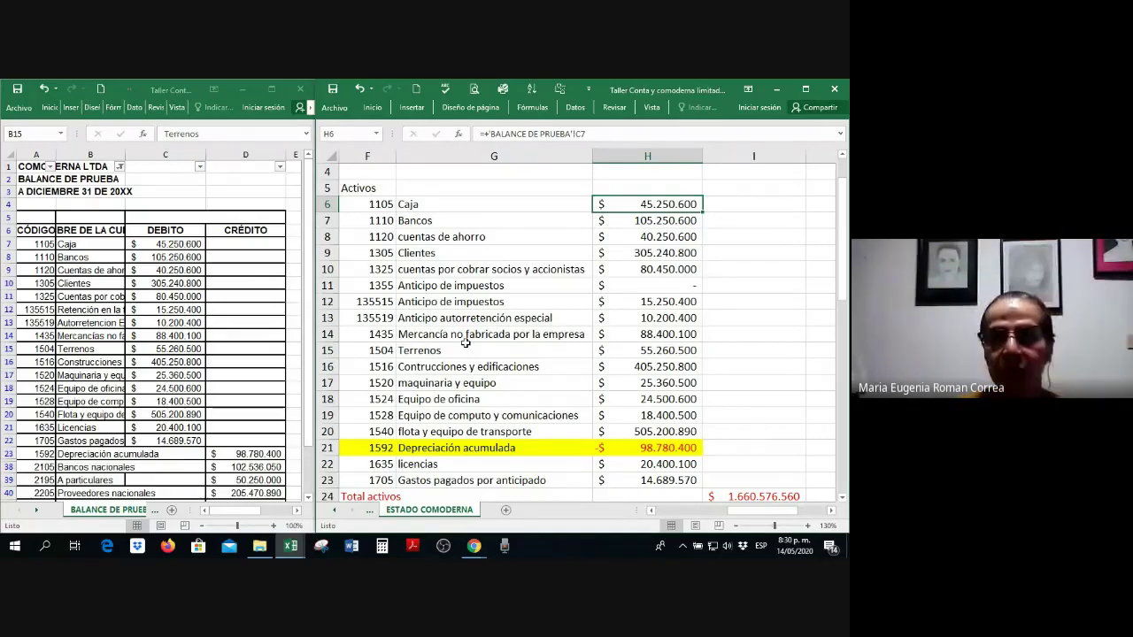
key(Down)
key(Down)
key(Down)
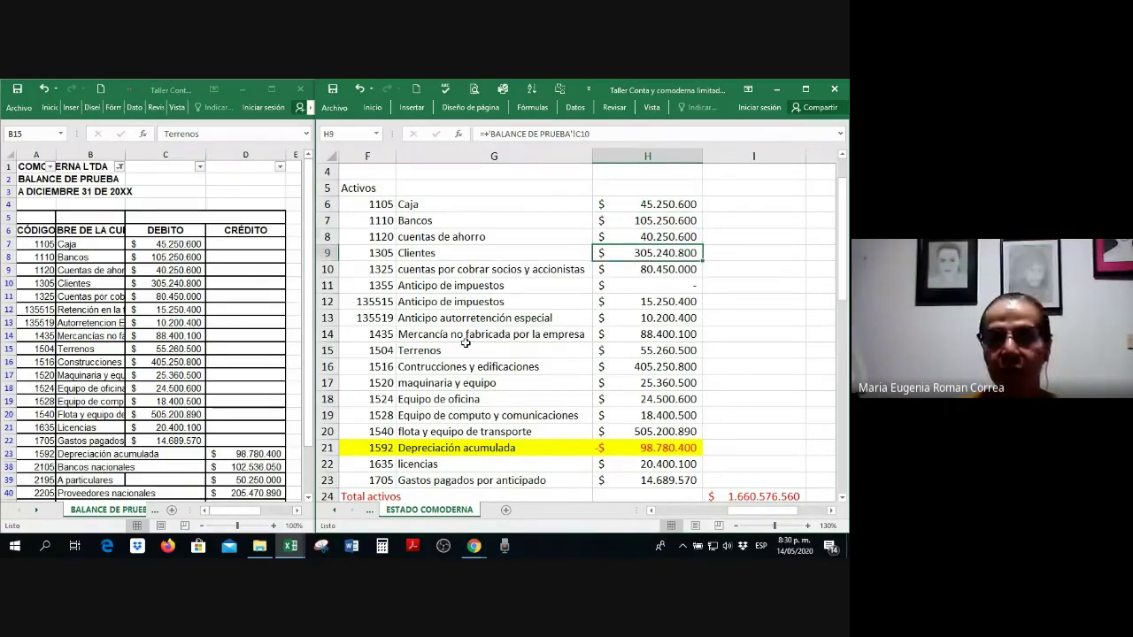
key(Up)
key(Up)
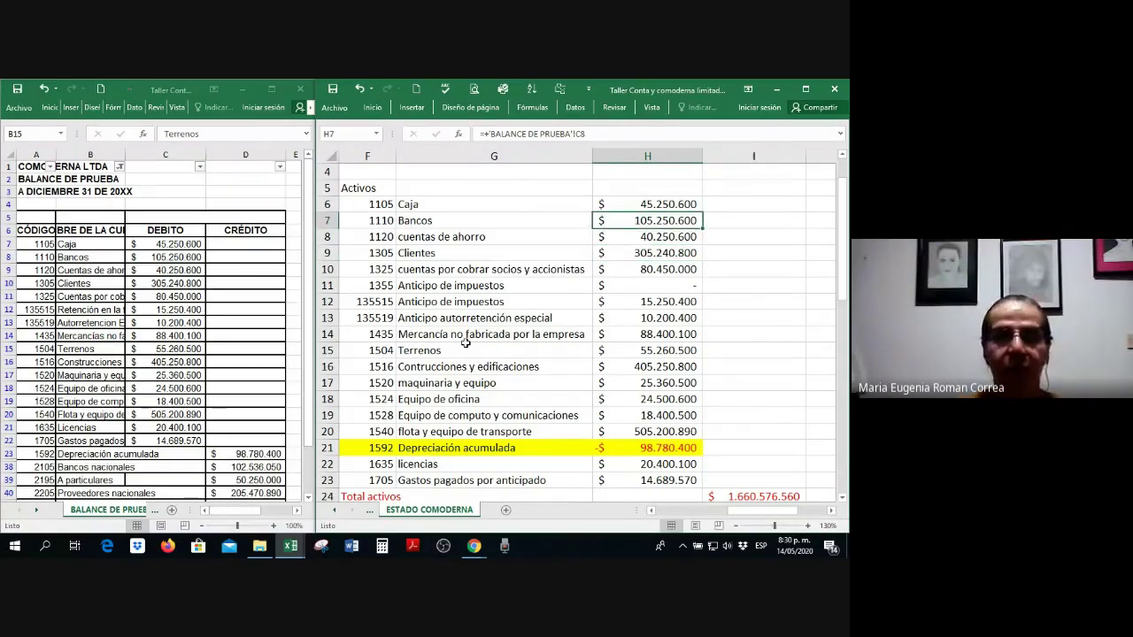
key(Right)
key(Left)
key(Left)
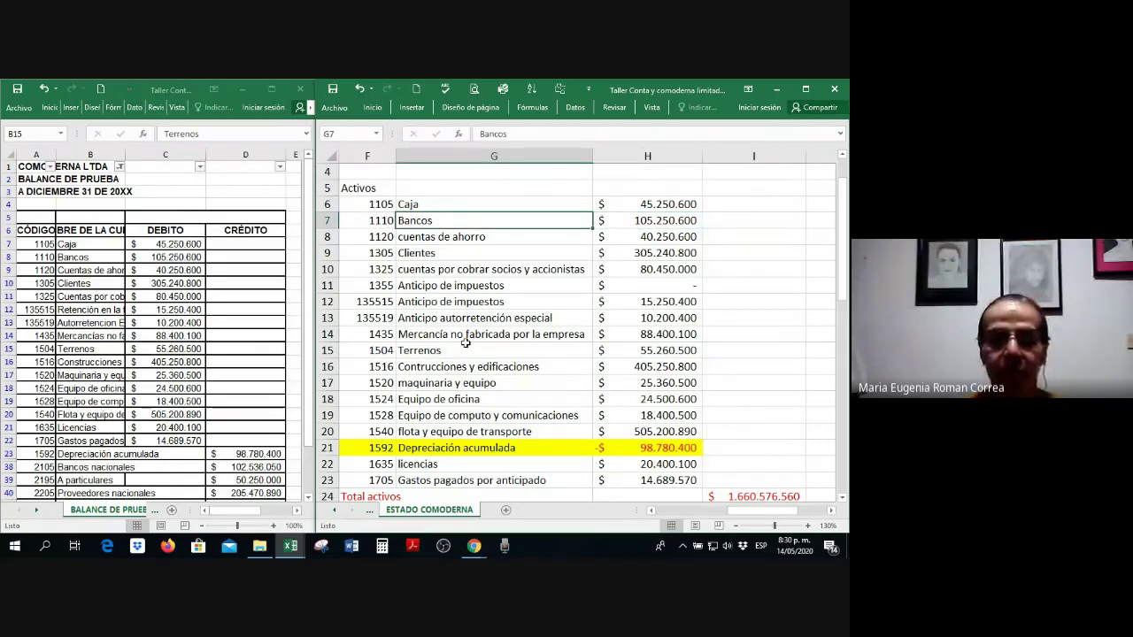
key(Up)
key(Down)
key(Down)
key(Down)
key(Down)
key(Down)
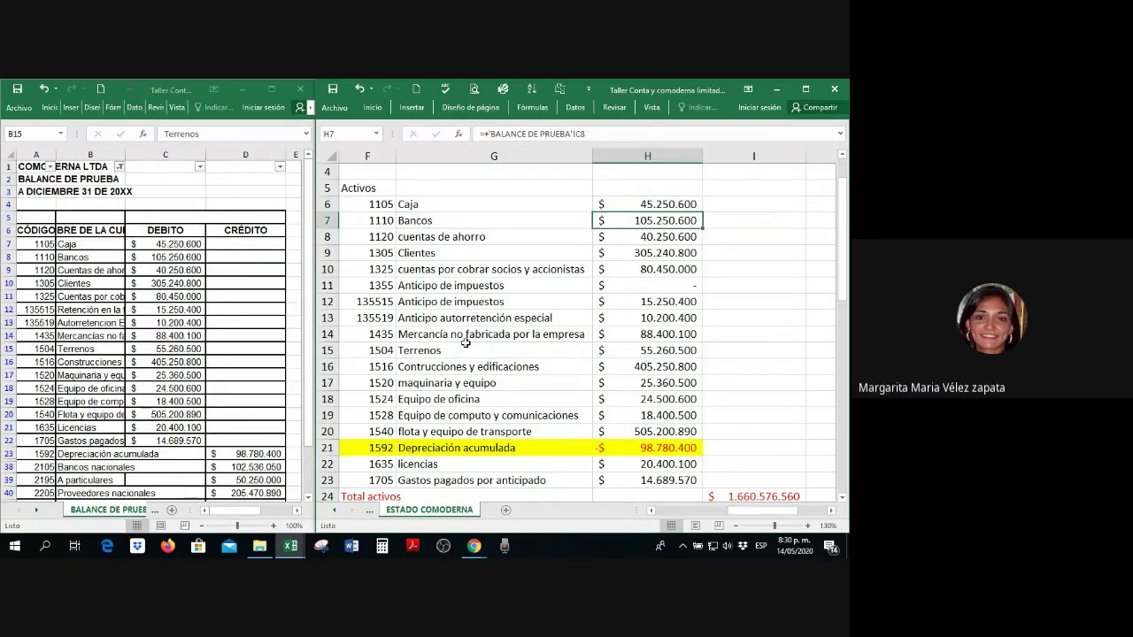
key(Down)
key(Down)
key(Down)
key(Down)
key(Down)
key(Down)
key(Down)
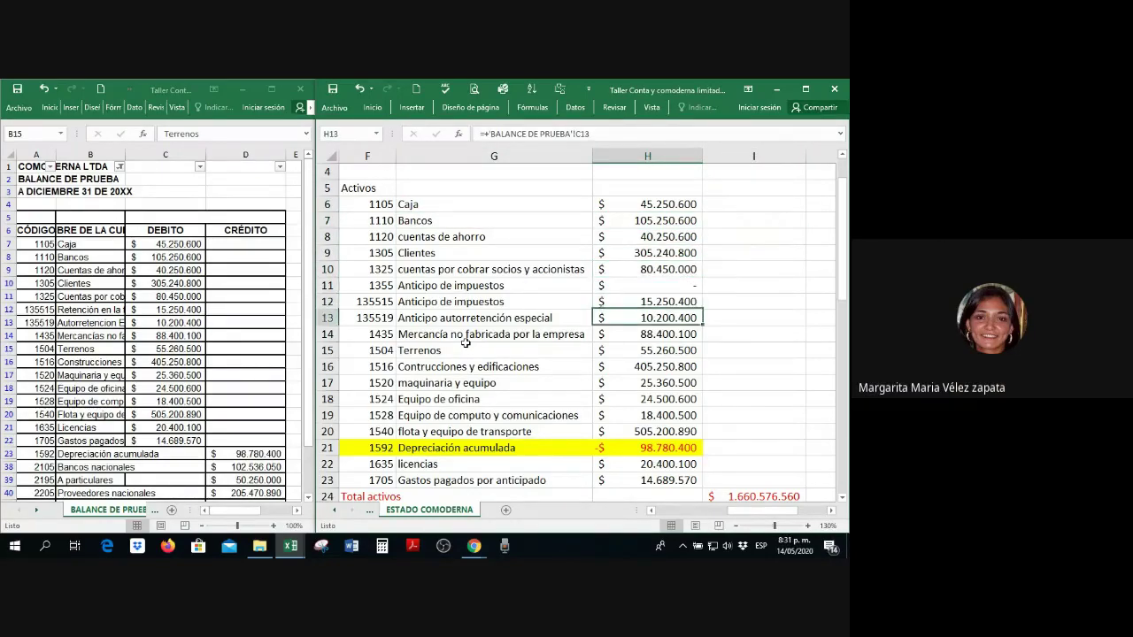
key(Down)
key(Down)
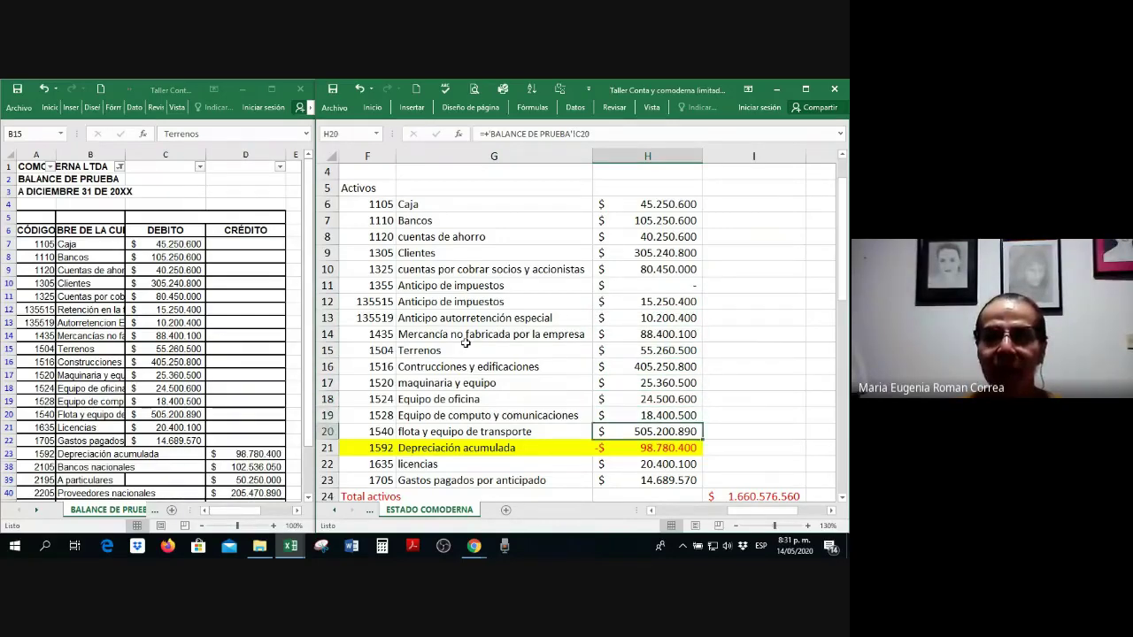
key(Down)
key(Down)
key(Down)
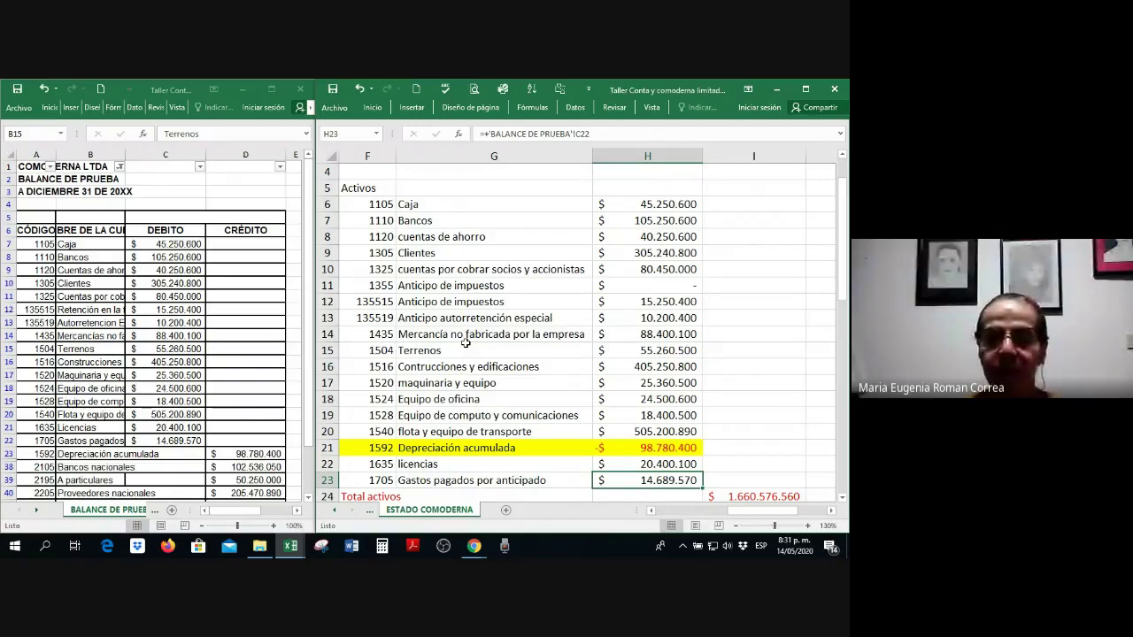
Step: Review the Activos links back up to Caja, and inspect the formulas of the two tax advance accounts in H12 and H13
scroll(464, 344, down, 1)
key(Up)
key(Up)
key(Up)
key(Up)
key(Up)
key(Up)
key(Up)
key(Up)
key(Up)
key(Up)
key(Up)
key(Up)
key(Up)
key(Up)
key(Up)
key(Up)
key(Up)
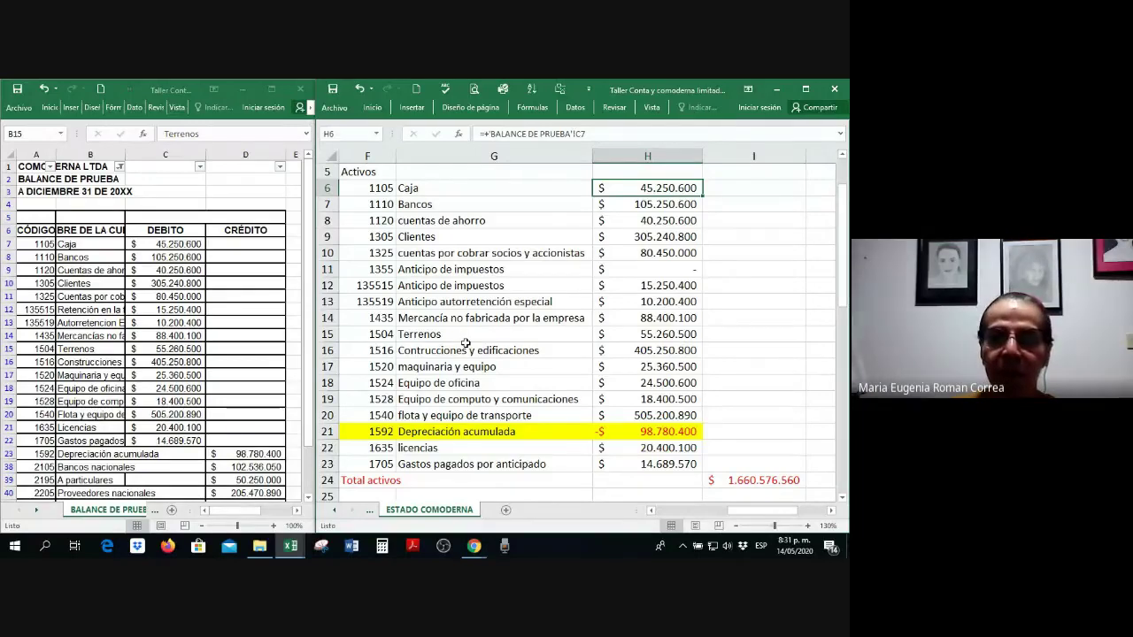
click(663, 285)
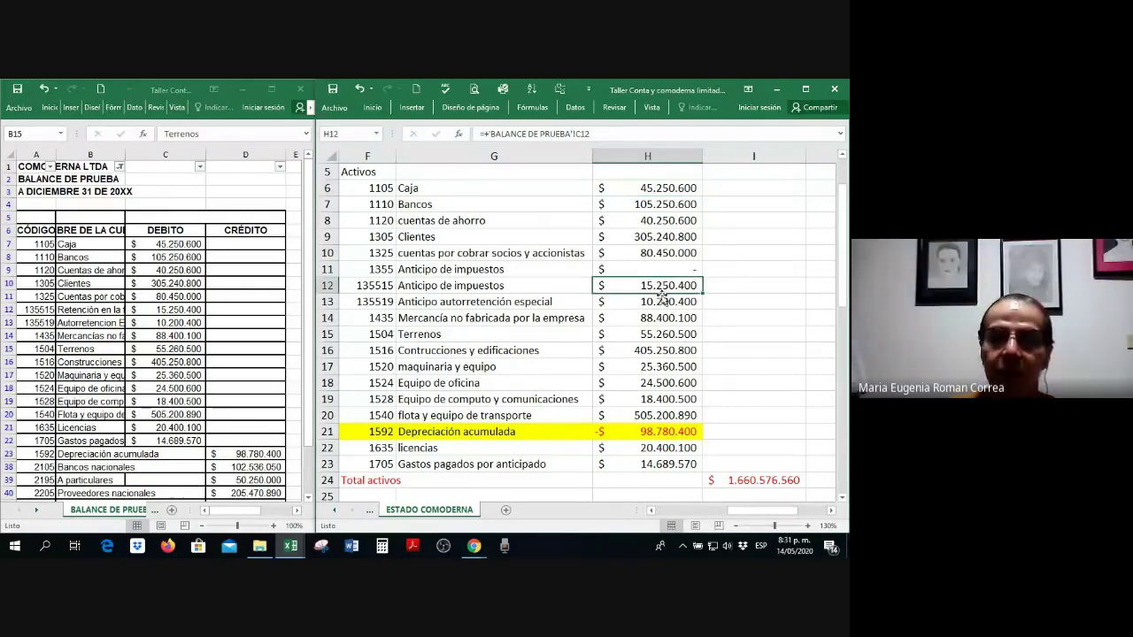
click(663, 302)
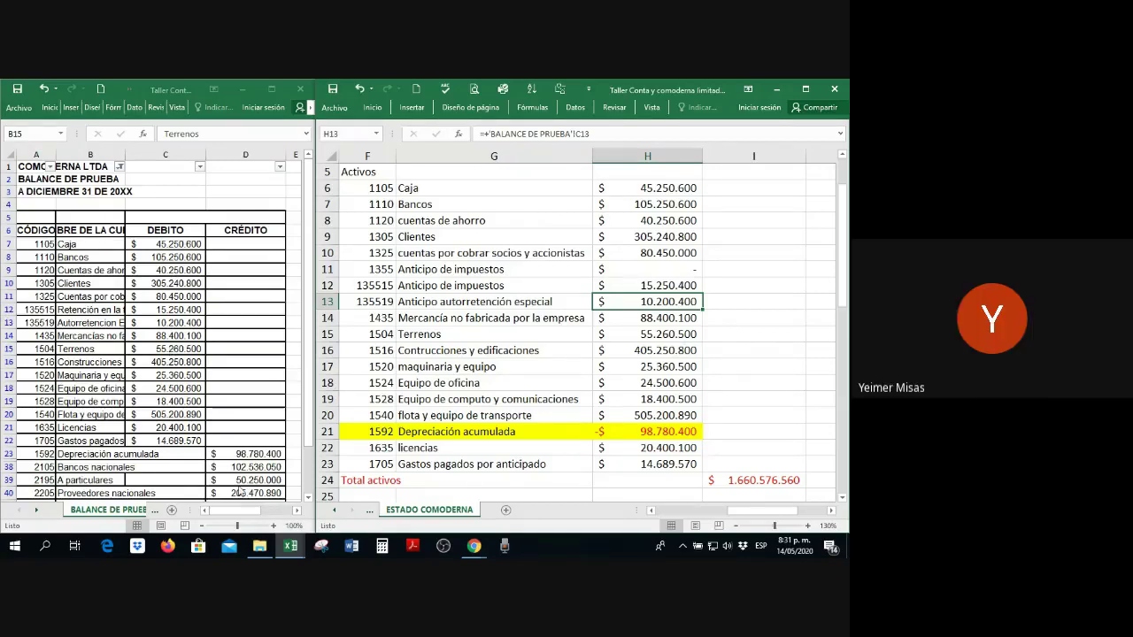
Step: Remove the 1355 Anticipo de impuestos line in F11:I11 and shift the remaining Activos lines and Total activos up one row
click(462, 346)
scroll(462, 343, down, 2)
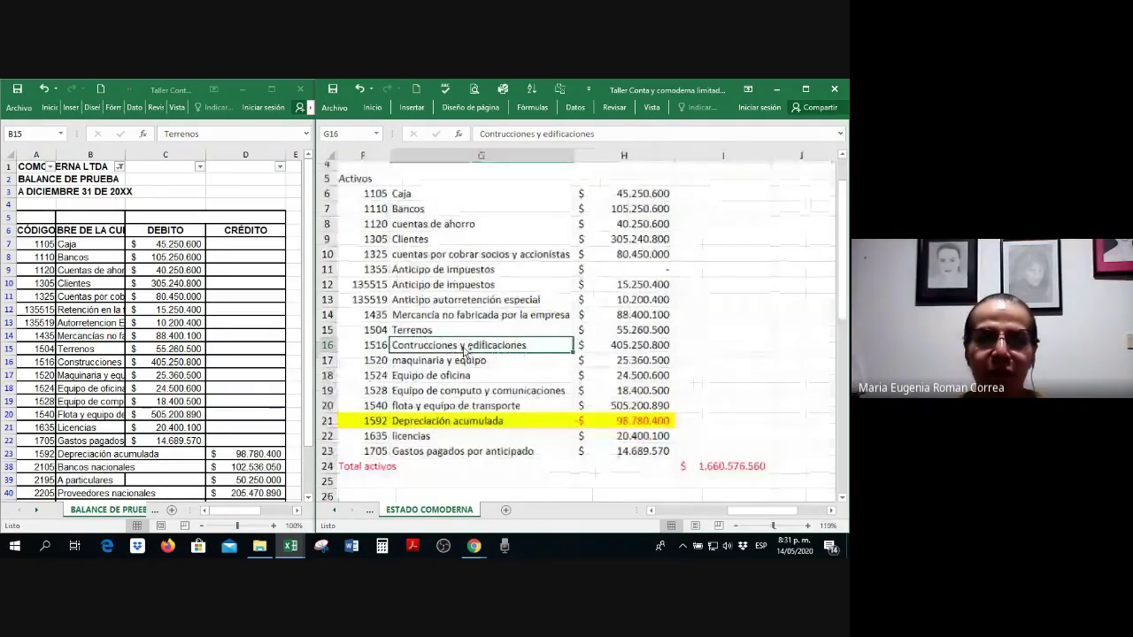
scroll(402, 307, down, 2)
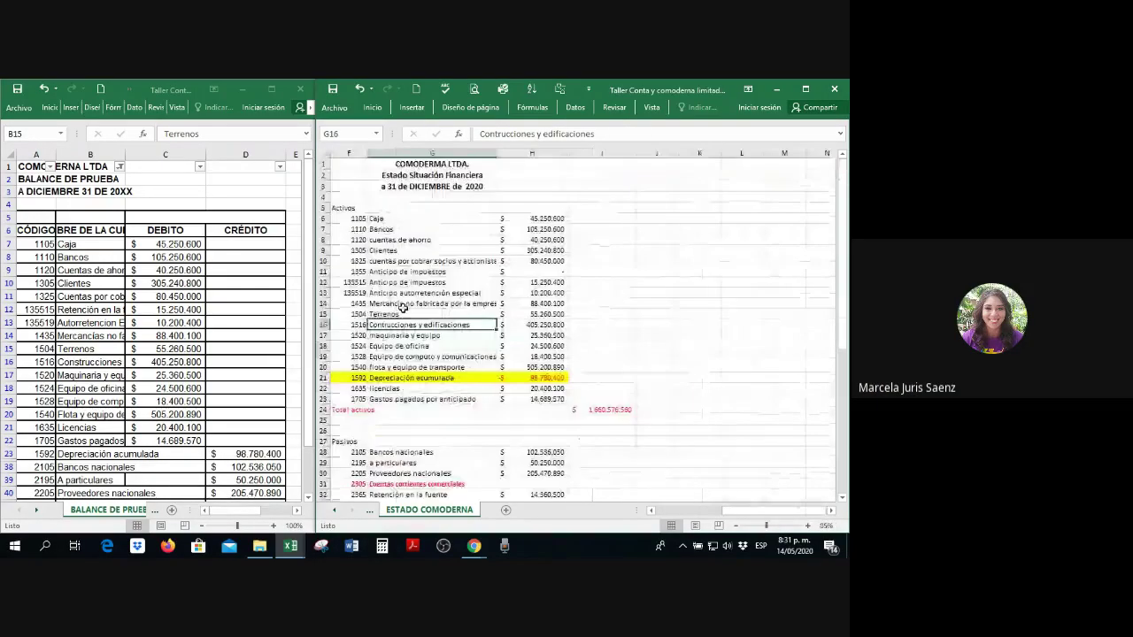
drag(352, 271, 597, 270)
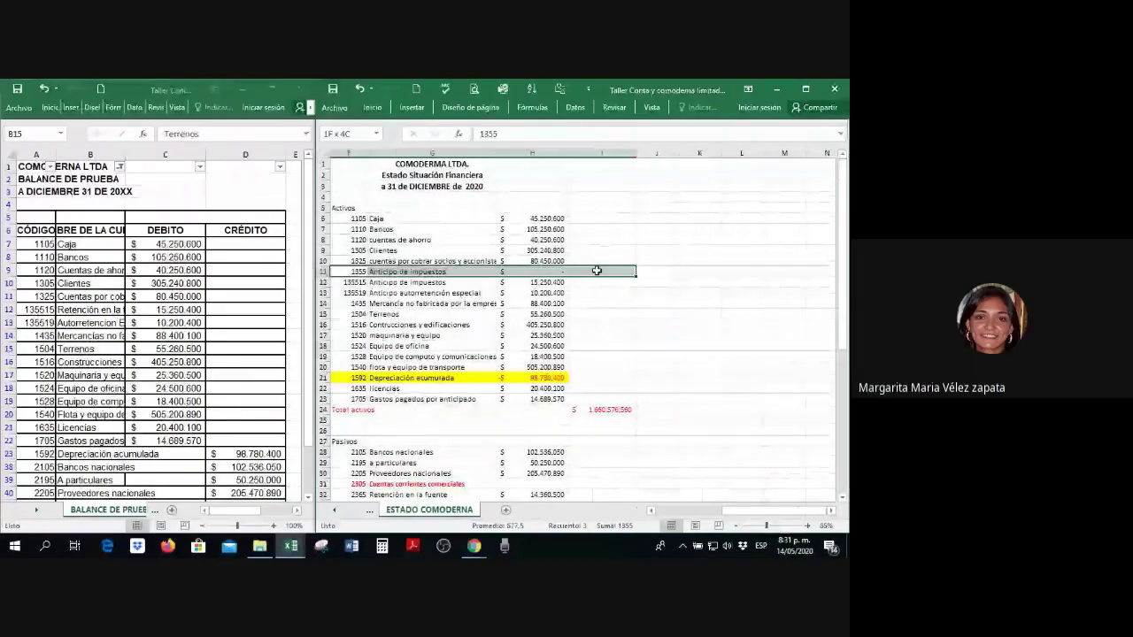
key(ctrl+minus)
key(Return)
click(599, 365)
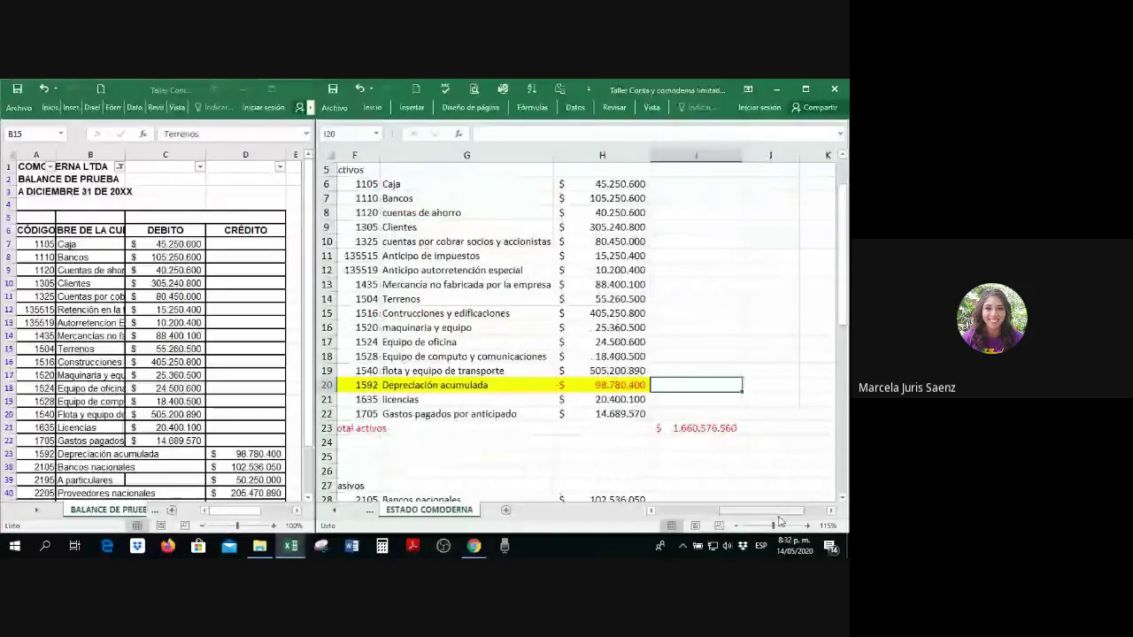
Step: Compare the Pasivos and Patrimonio accounts in ESTADO COMODERNA with the CRÉDITO accounts in BALANCE DE PRUEBA
click(821, 510)
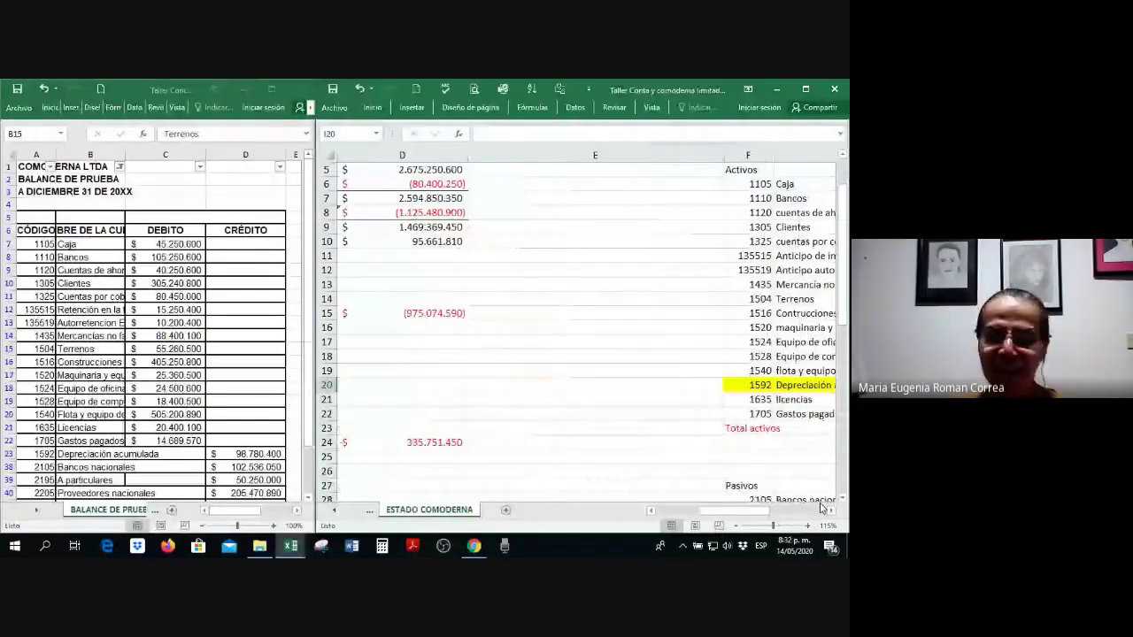
click(821, 511)
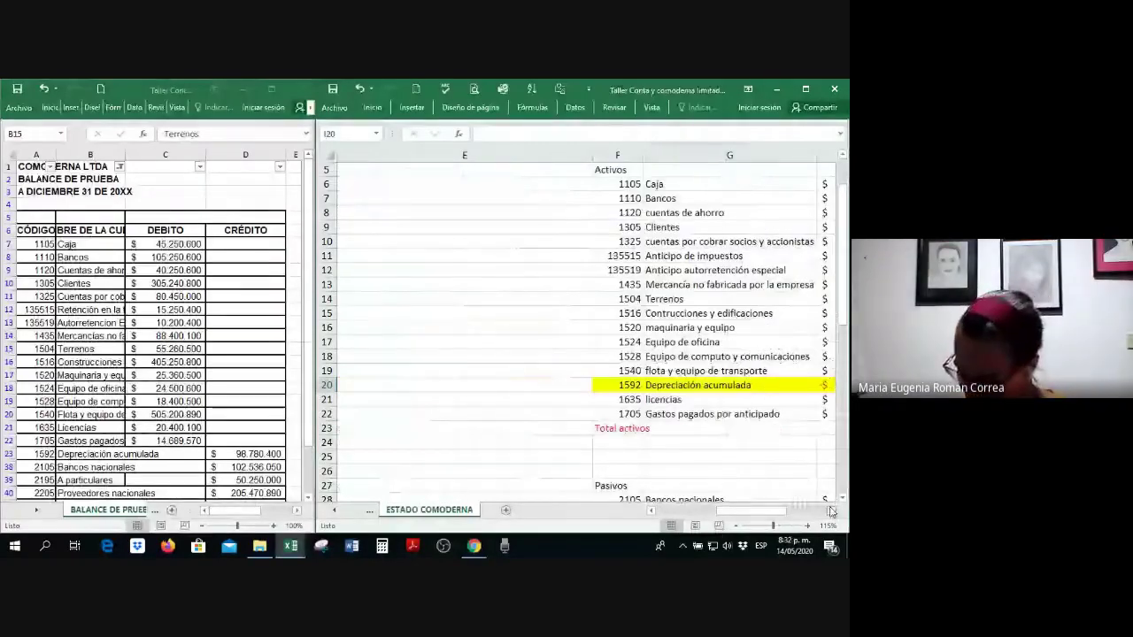
click(822, 511)
click(801, 470)
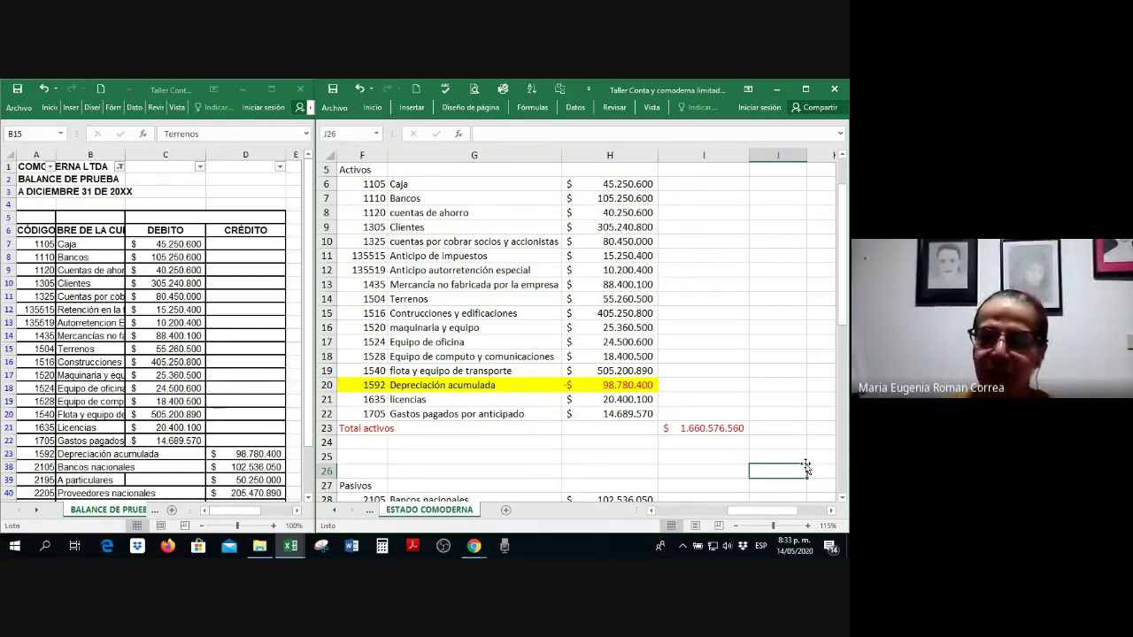
click(459, 369)
scroll(460, 369, down, 4)
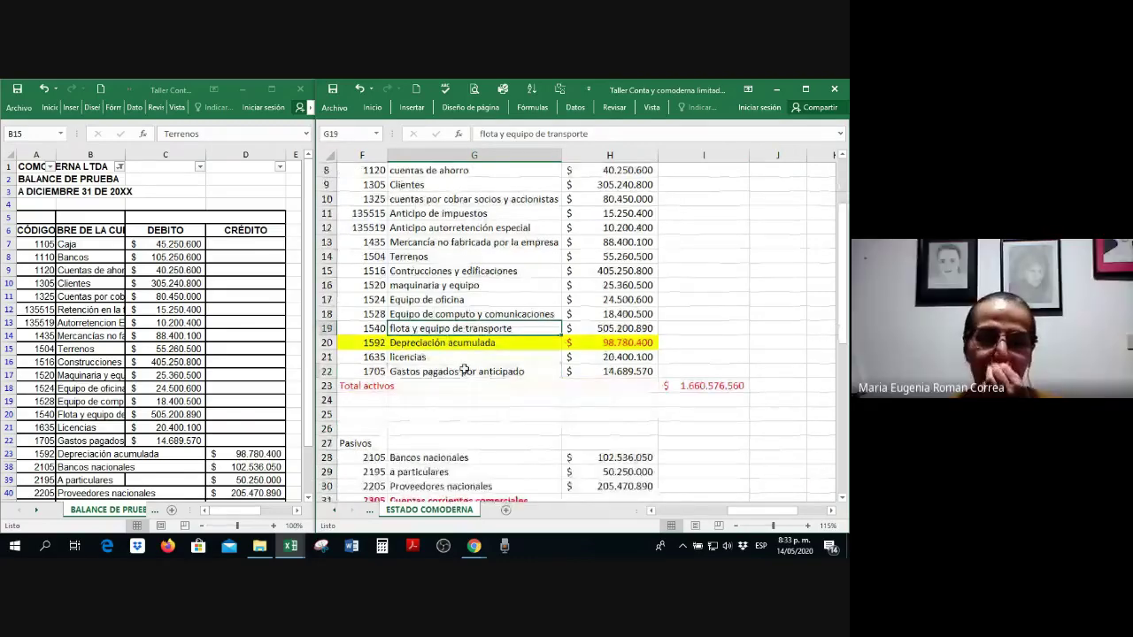
scroll(466, 371, down, 2)
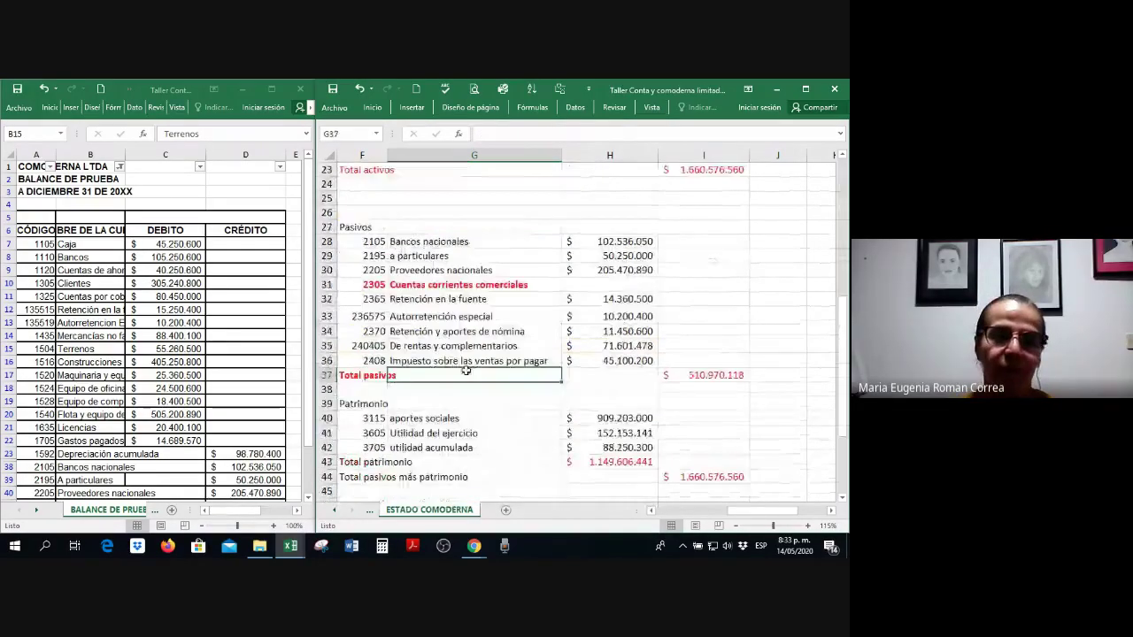
click(467, 374)
scroll(144, 350, down, 2)
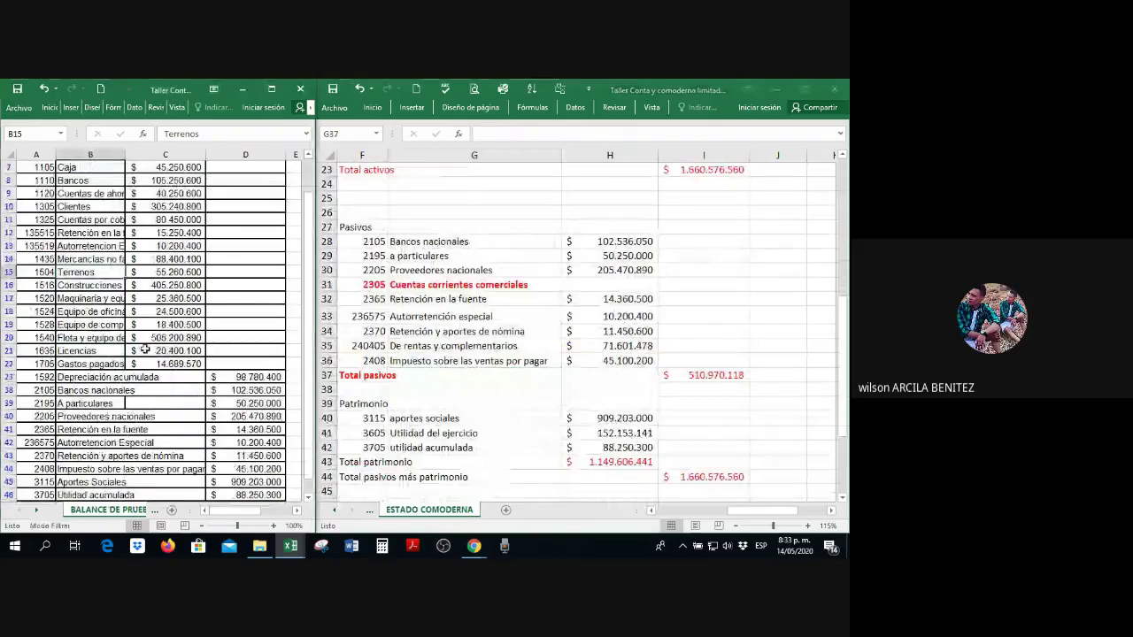
scroll(144, 351, down, 3)
scroll(137, 338, up, 2)
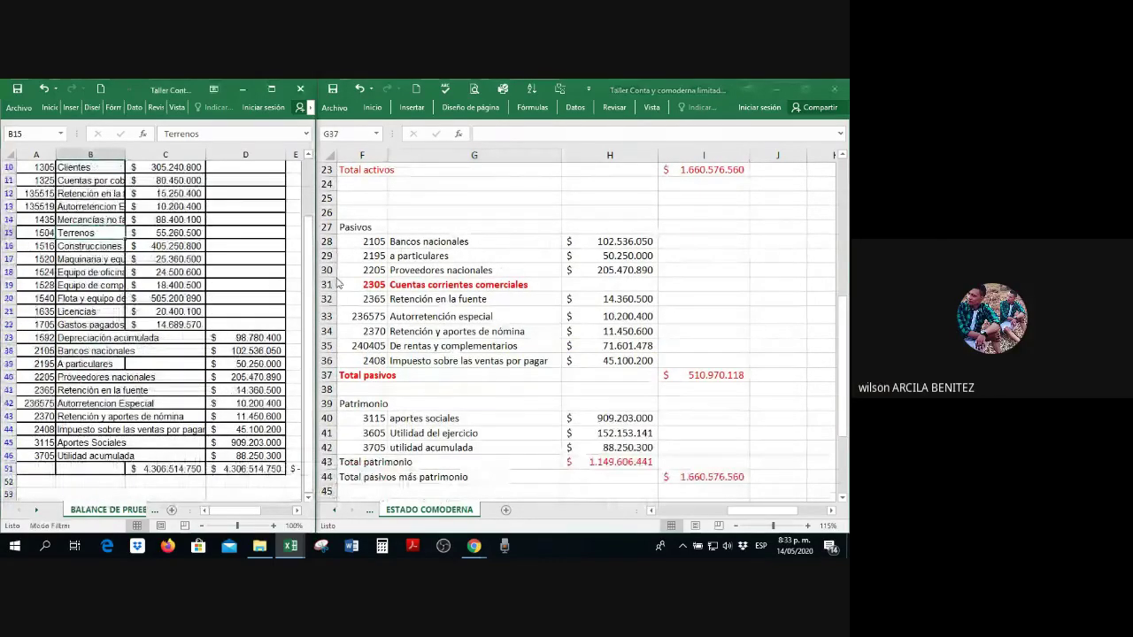
scroll(142, 345, up, 2)
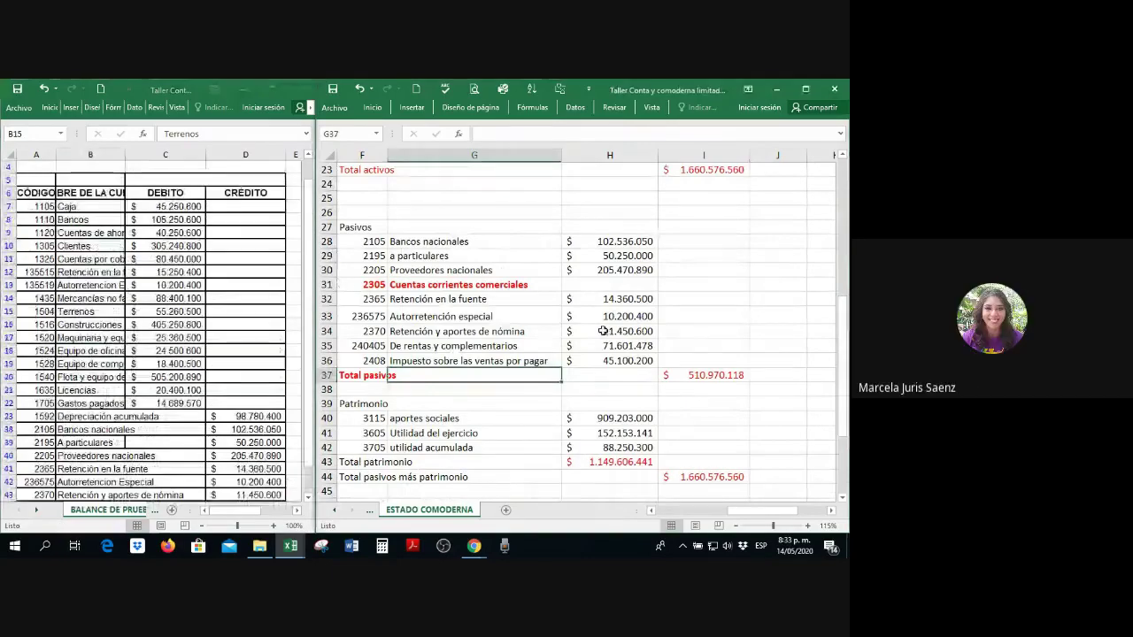
Step: Inspect the linked formulas of Depreciación acumulada in H20 and licencias in H21
scroll(565, 418, up, 6)
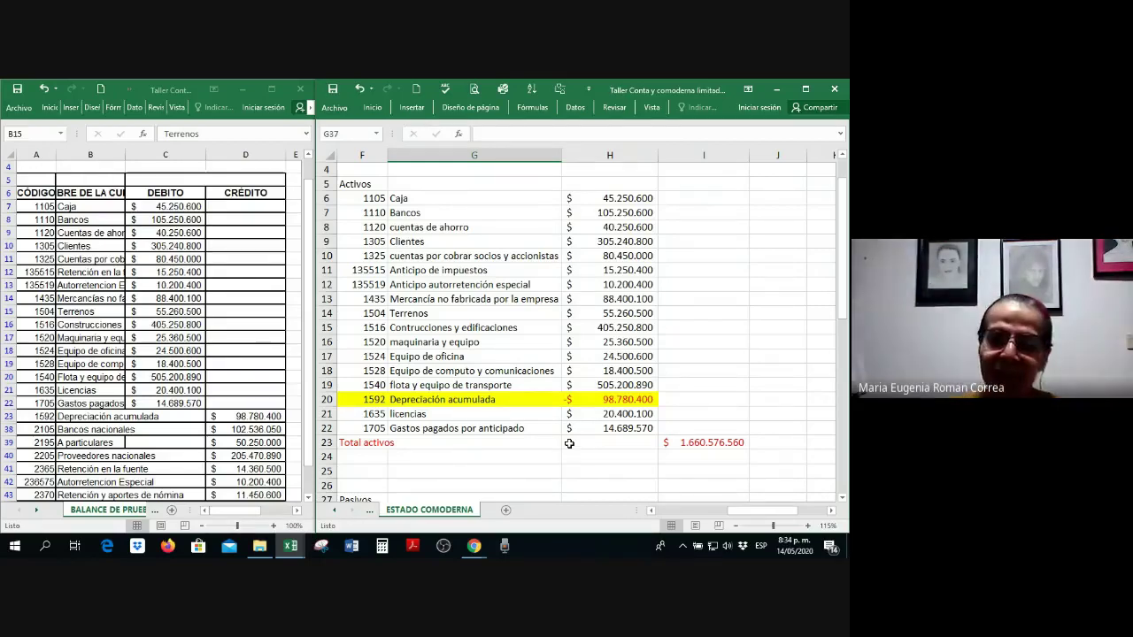
click(626, 403)
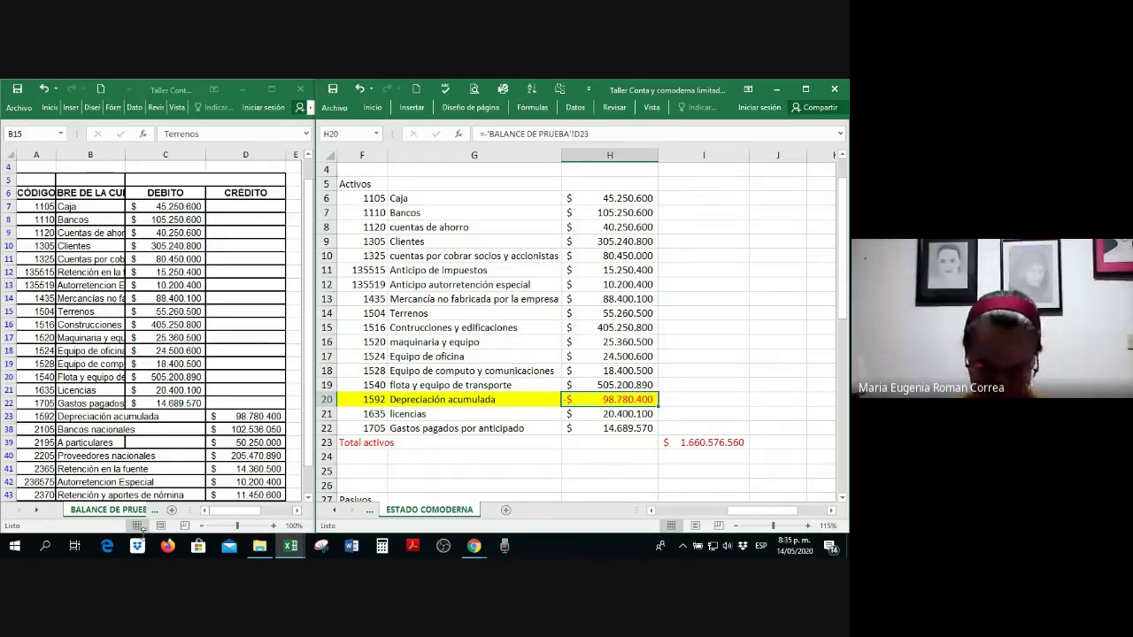
click(583, 413)
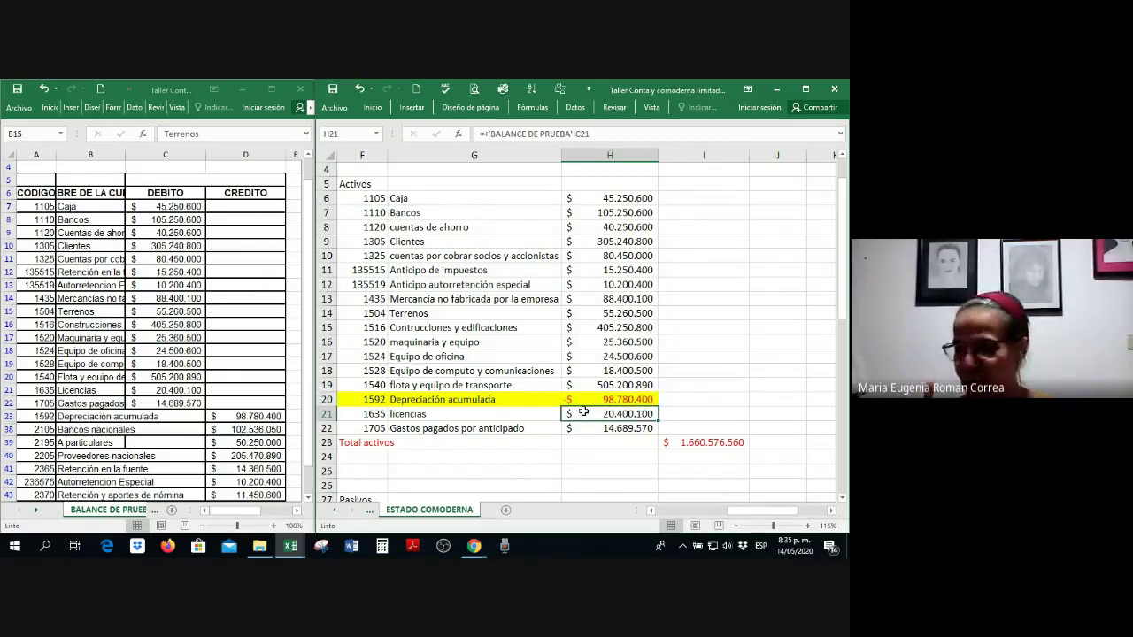
click(667, 368)
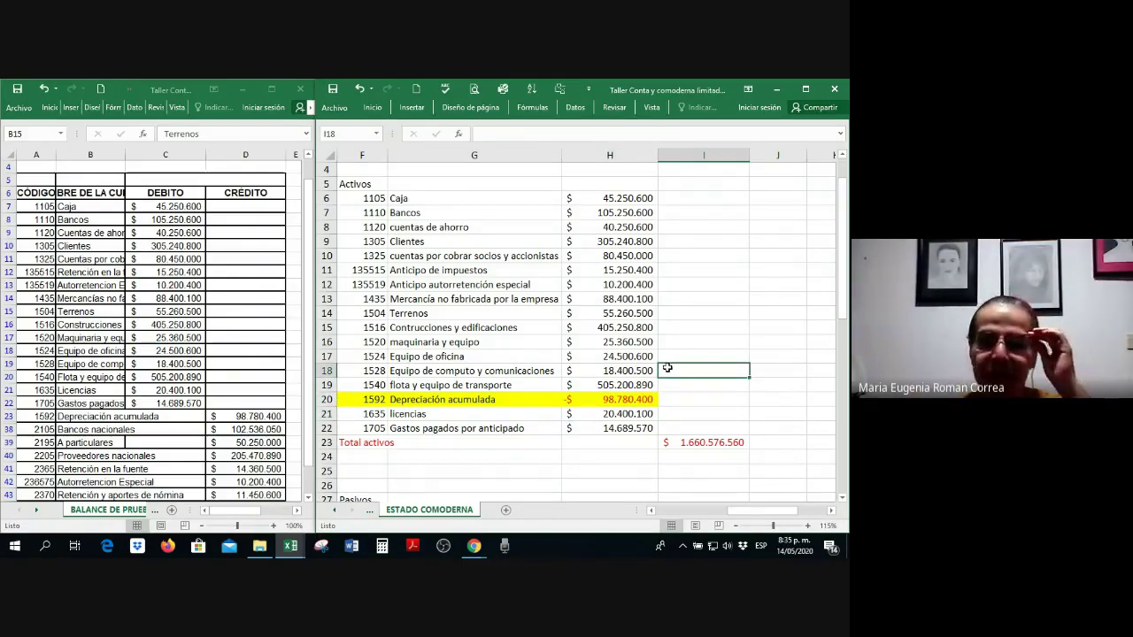
Step: Highlight the liability accounts in A38:D44 of BALANCE DE PRUEBA in yellow and widen that workbook's window
scroll(667, 368, down, 5)
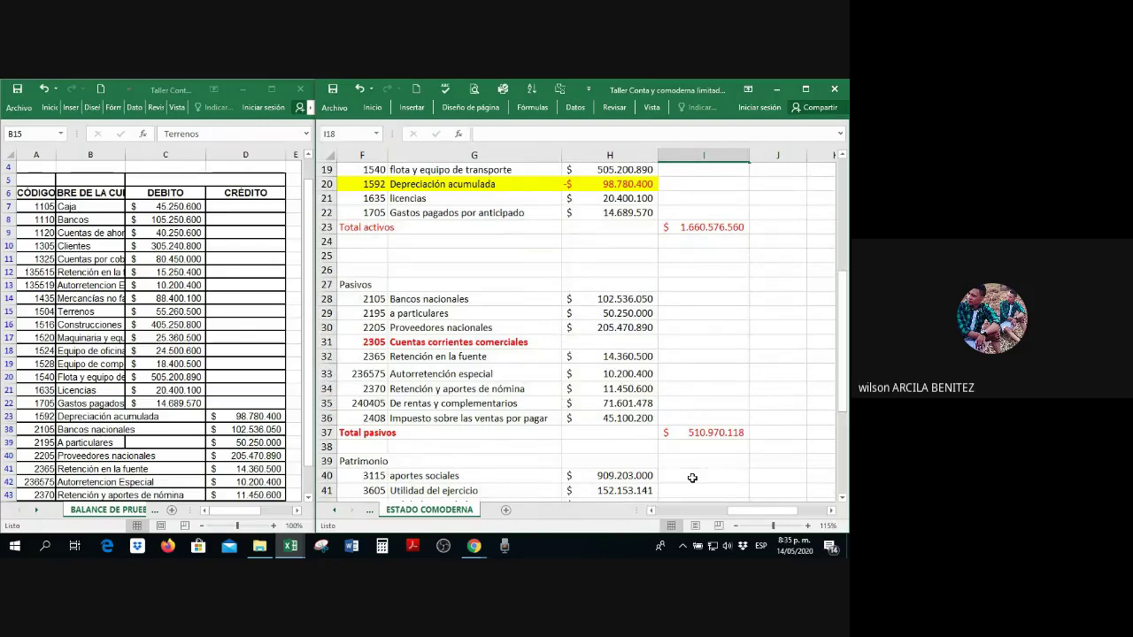
click(118, 303)
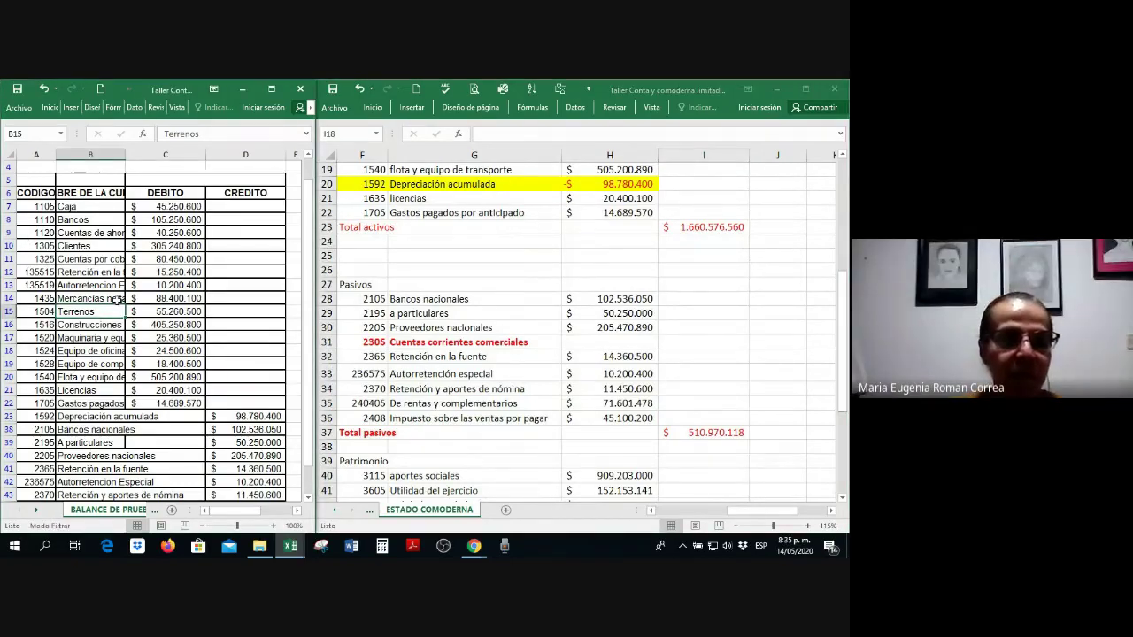
scroll(118, 301, down, 4)
drag(40, 271, 250, 350)
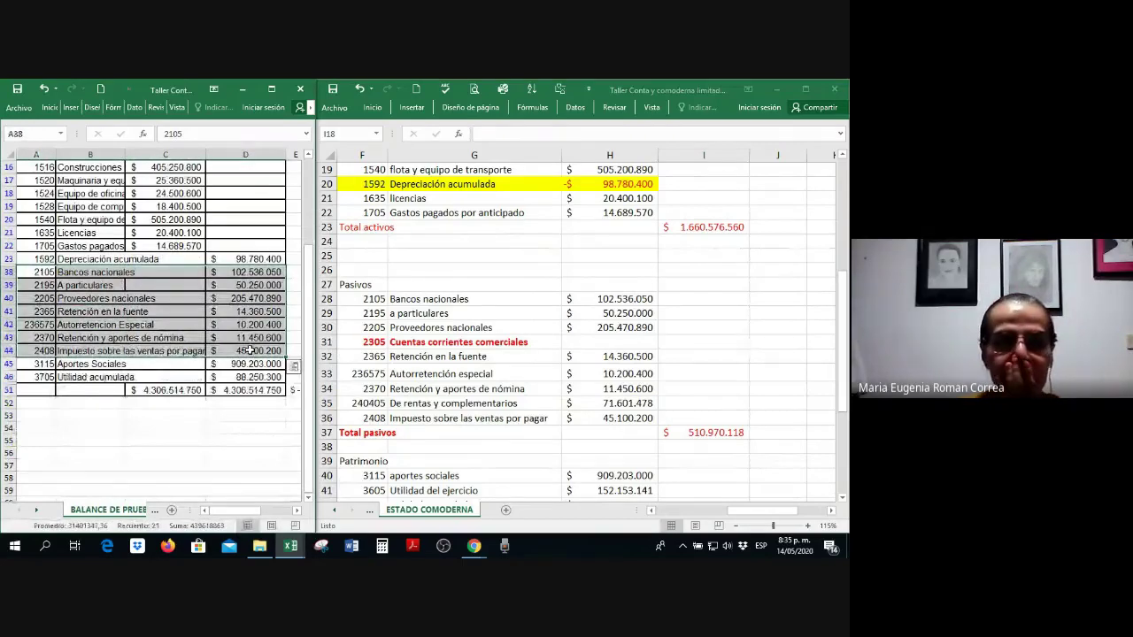
right_click(250, 351)
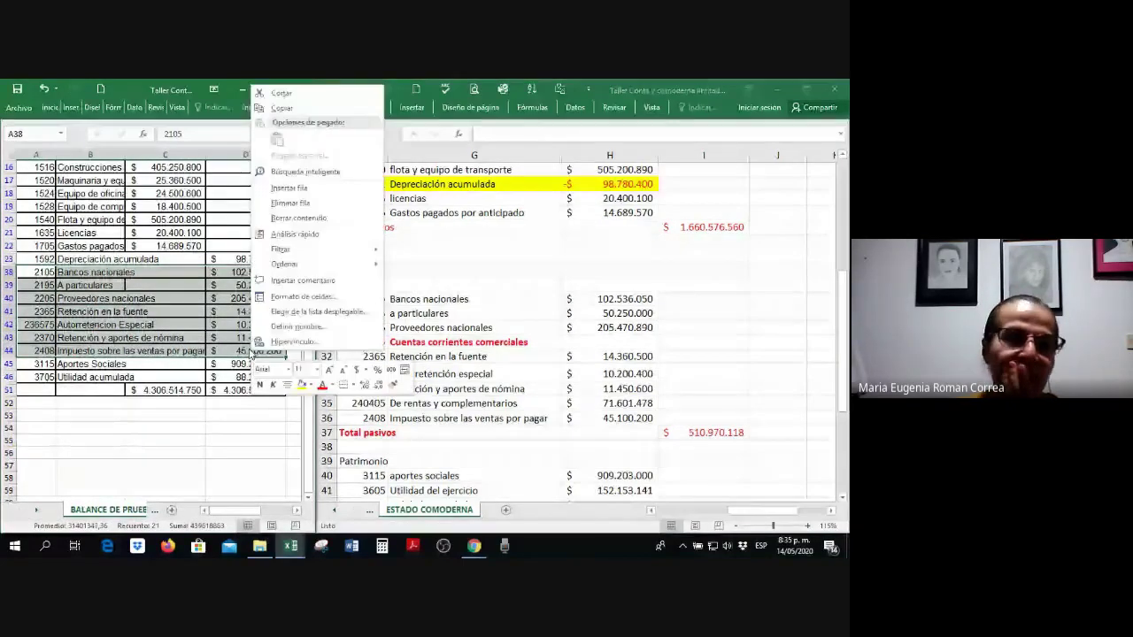
click(299, 385)
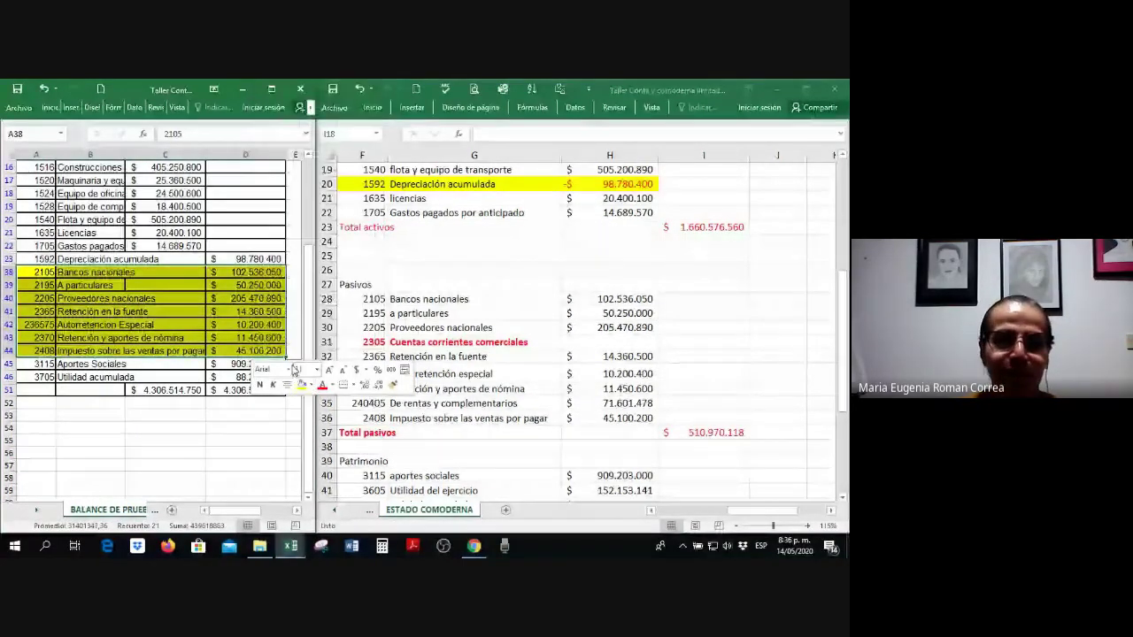
click(266, 324)
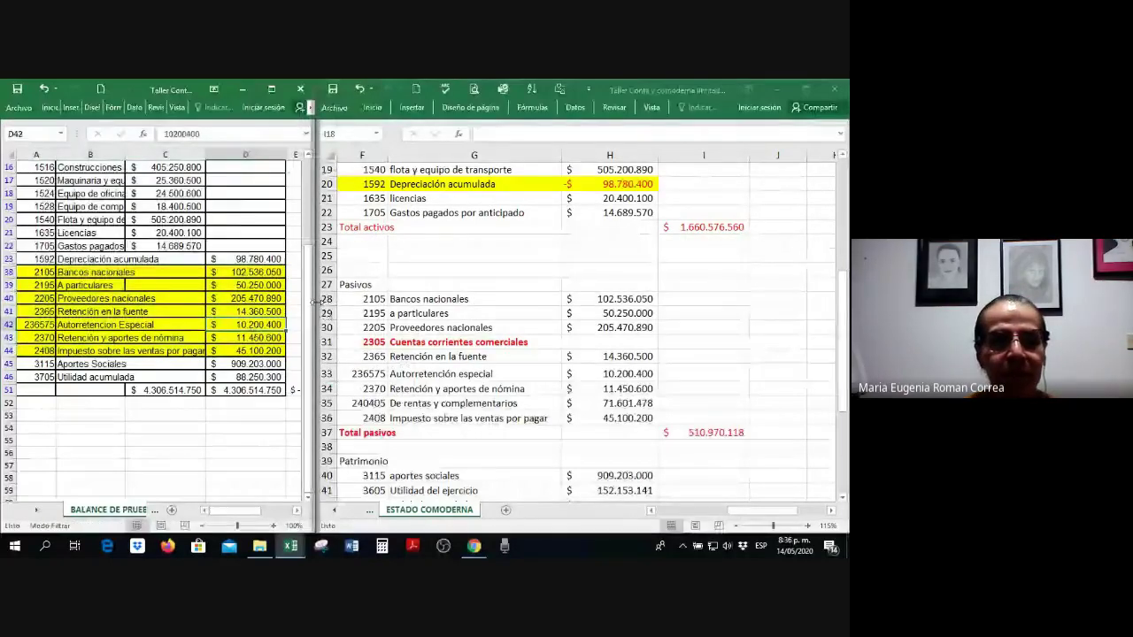
drag(316, 302, 374, 303)
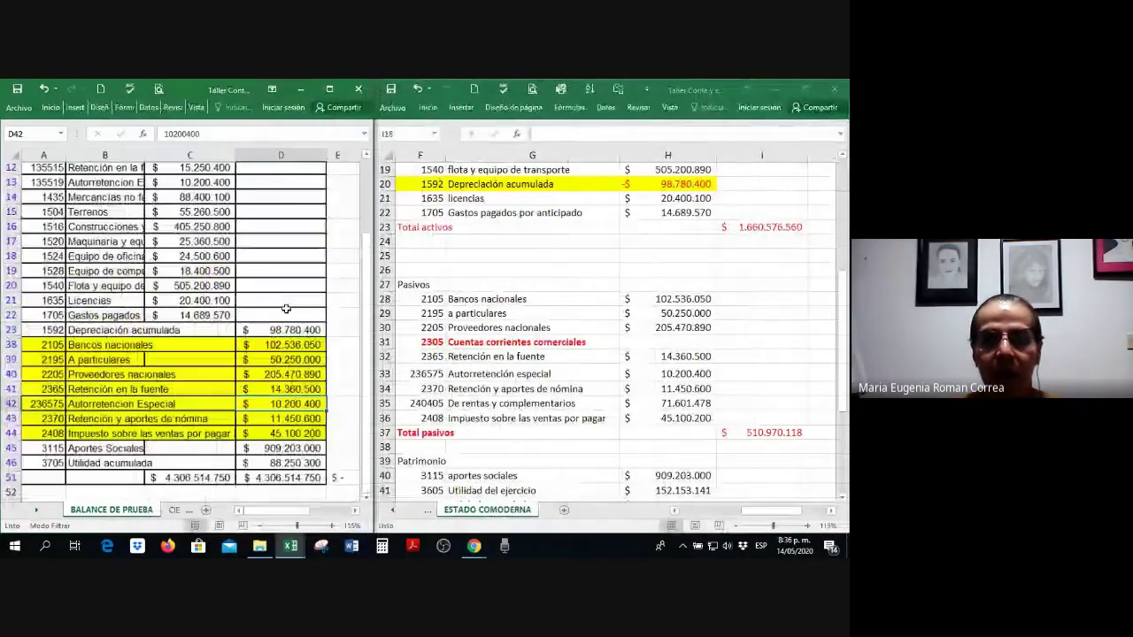
click(283, 345)
click(427, 299)
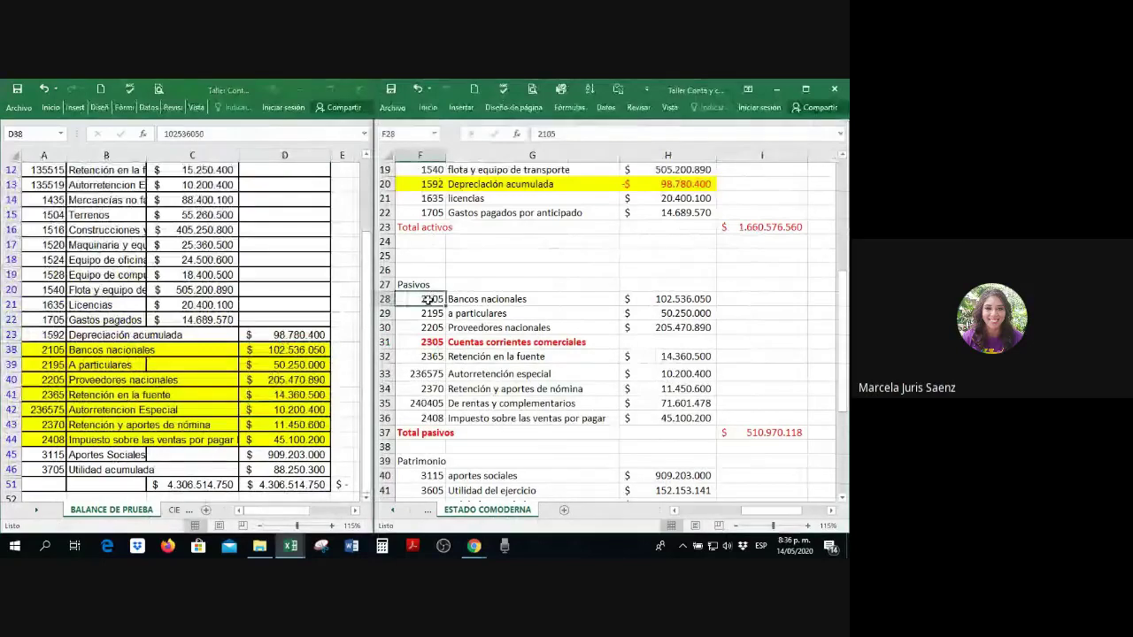
text(+)
key(Return)
key(alt+Tab)
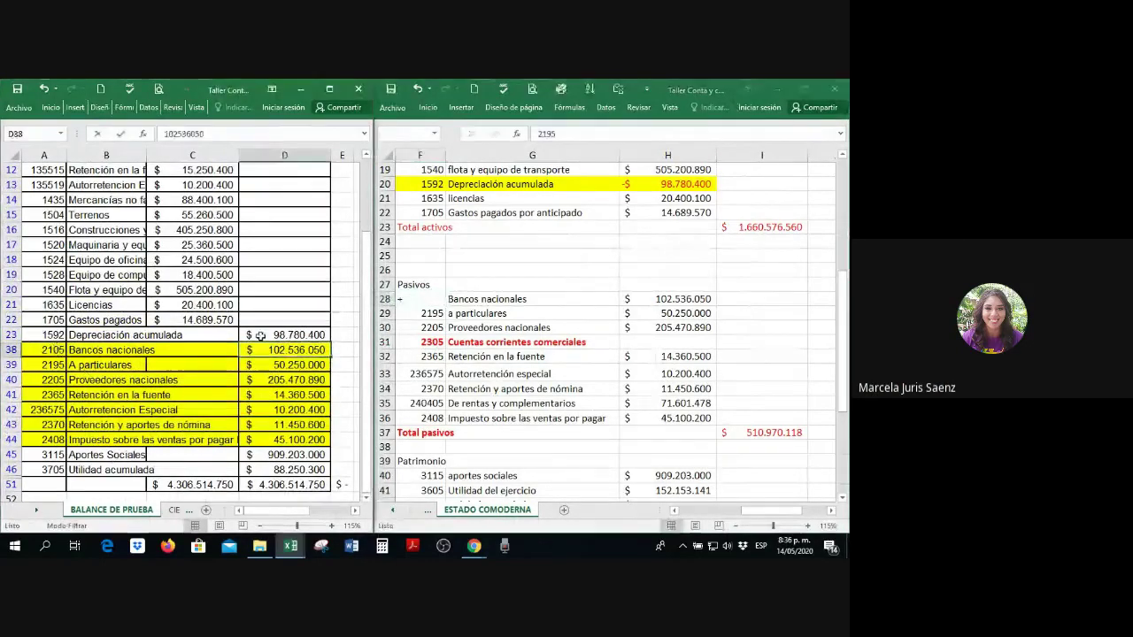
Step: Link the Bancos nacionales code in F28 to 'BALANCE DE PRUEBA'!A38 and fill the formula down to F30
click(412, 301)
text(+)
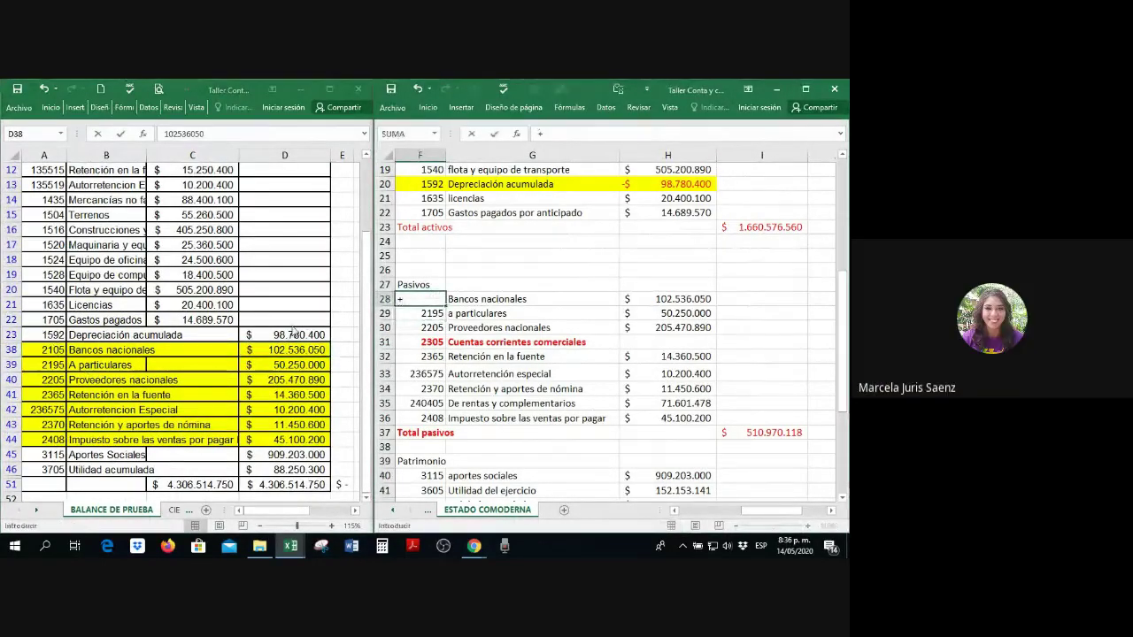
click(44, 349)
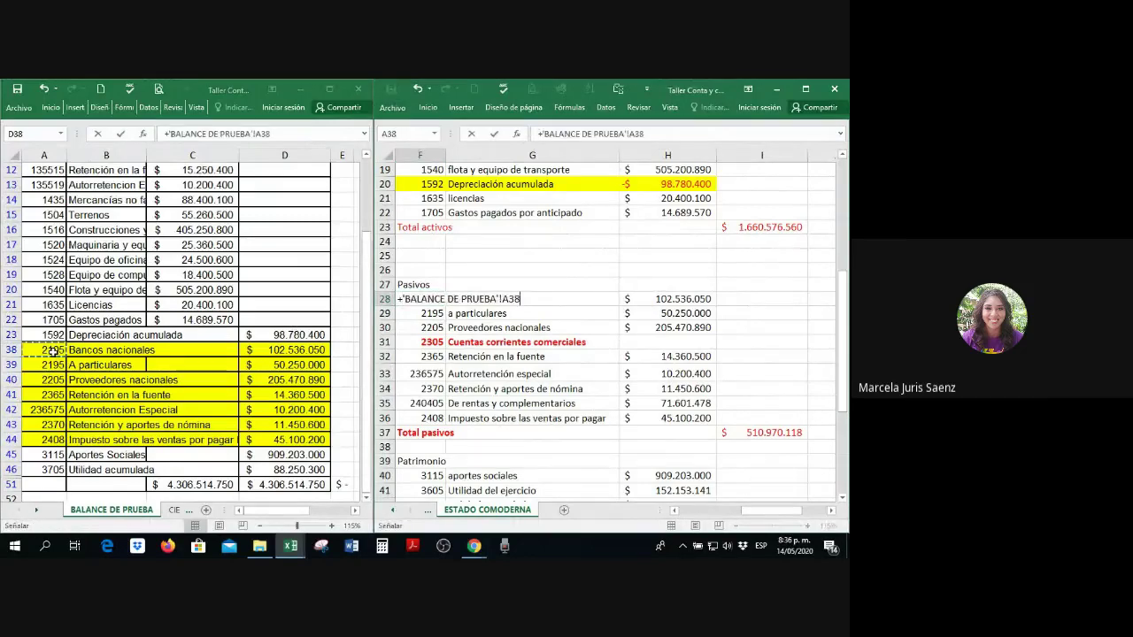
key(Return)
click(439, 302)
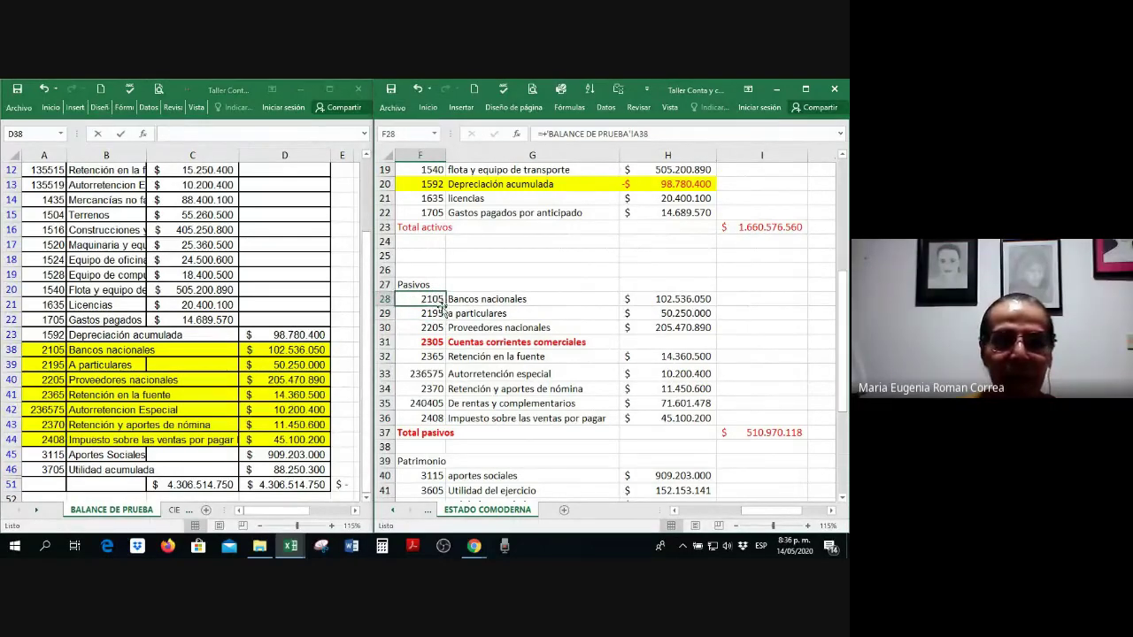
drag(447, 304, 448, 334)
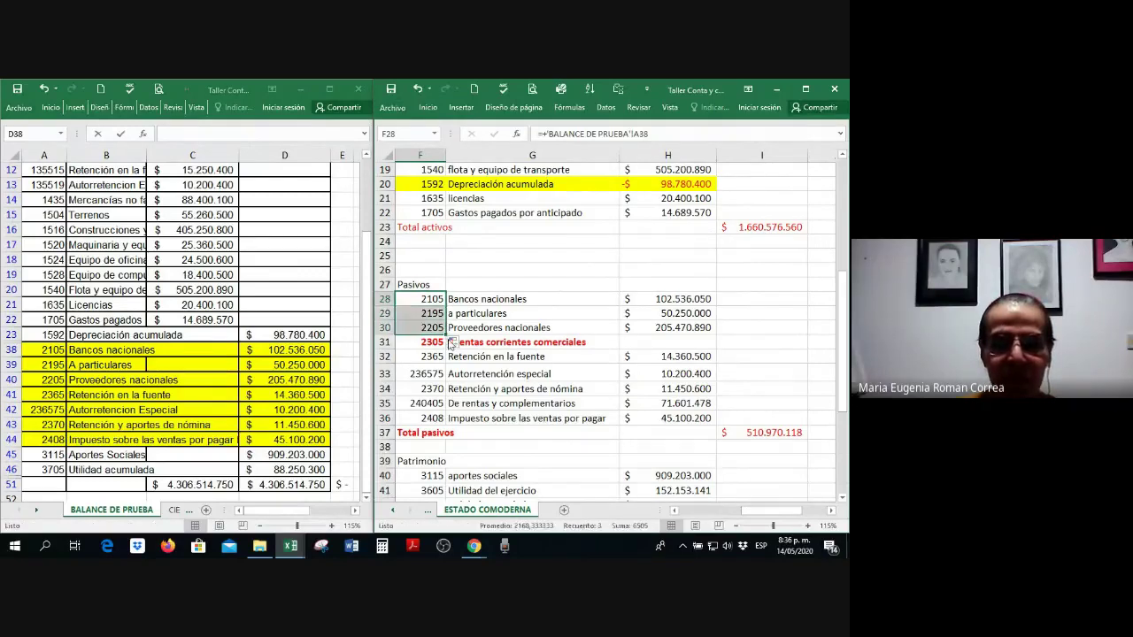
Step: Link the Retención en la fuente code in F32 to 'BALANCE DE PRUEBA'!A41 and fill the formula down to F34
click(434, 356)
text(+)
click(46, 395)
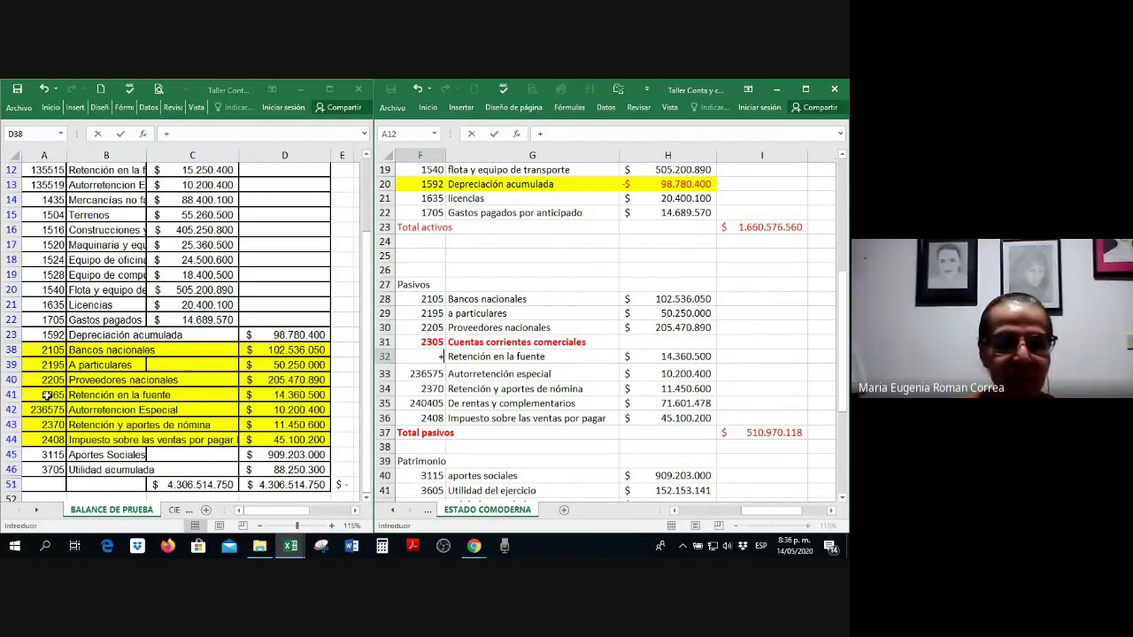
key(Return)
click(442, 358)
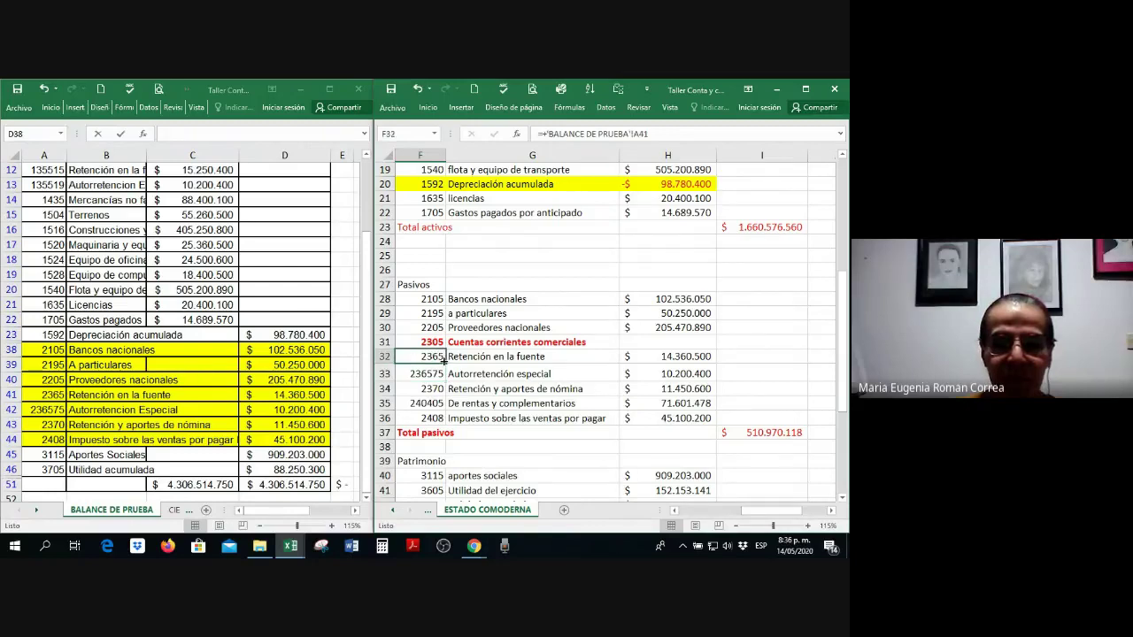
drag(447, 364, 441, 409)
Step: Link the Impuesto sobre las ventas por pagar code in F36 to 'BALANCE DE PRUEBA'!A44
click(434, 417)
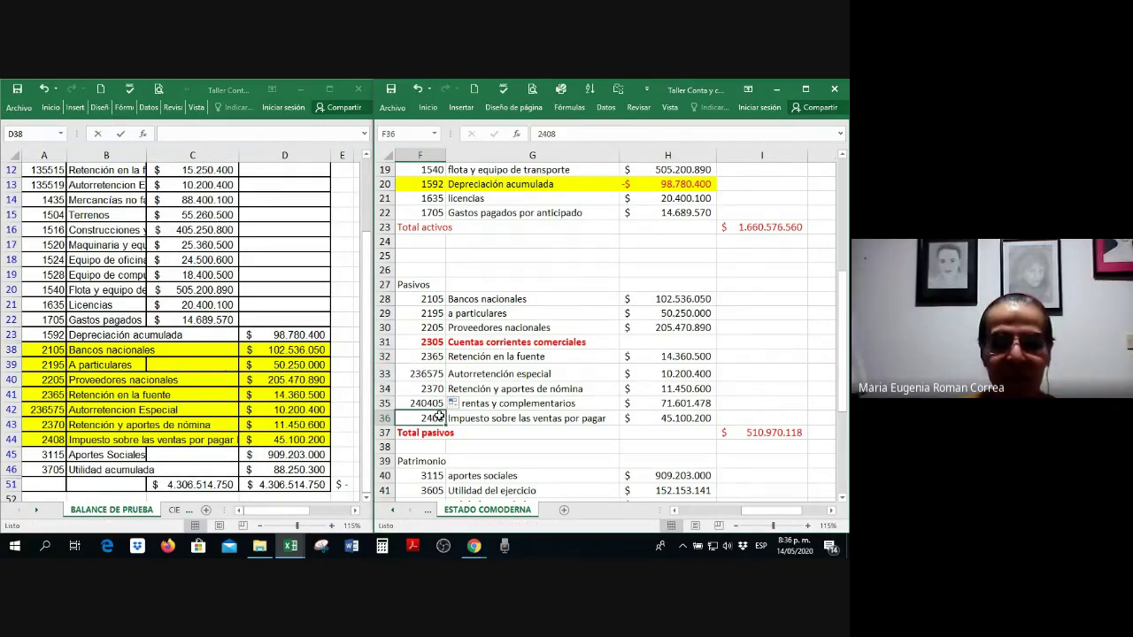
text(+)
click(47, 440)
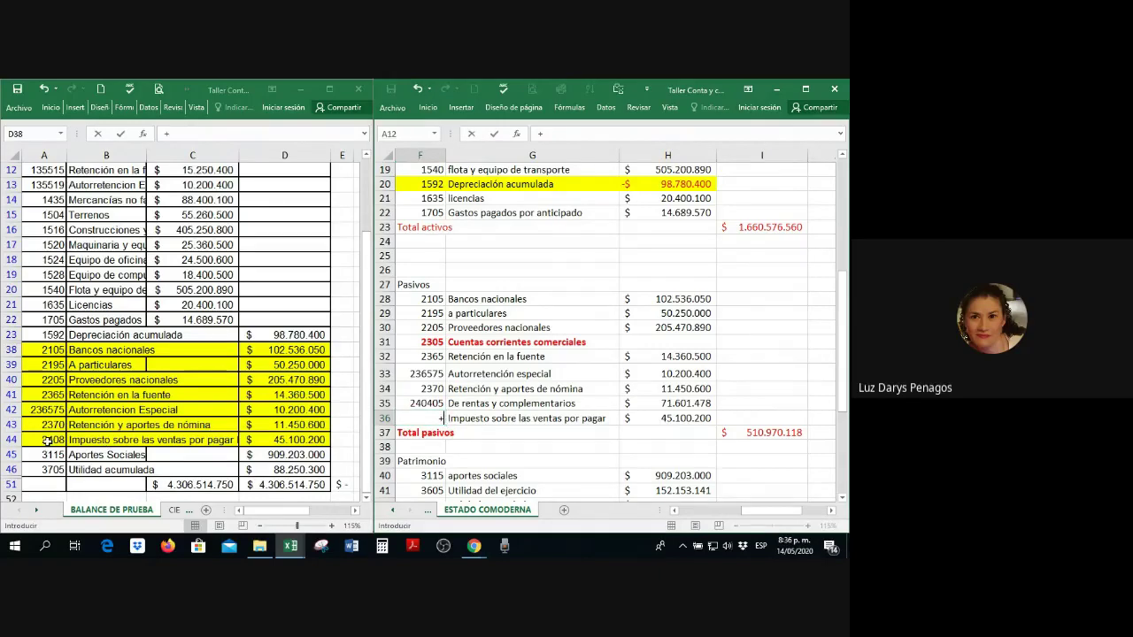
key(Return)
Step: Fill the link formulas of F28:F30 and F32:F34 across to column I to bring in account names and CRÉDITO amounts
drag(432, 299, 696, 329)
drag(440, 358, 734, 390)
key(ctrl+r)
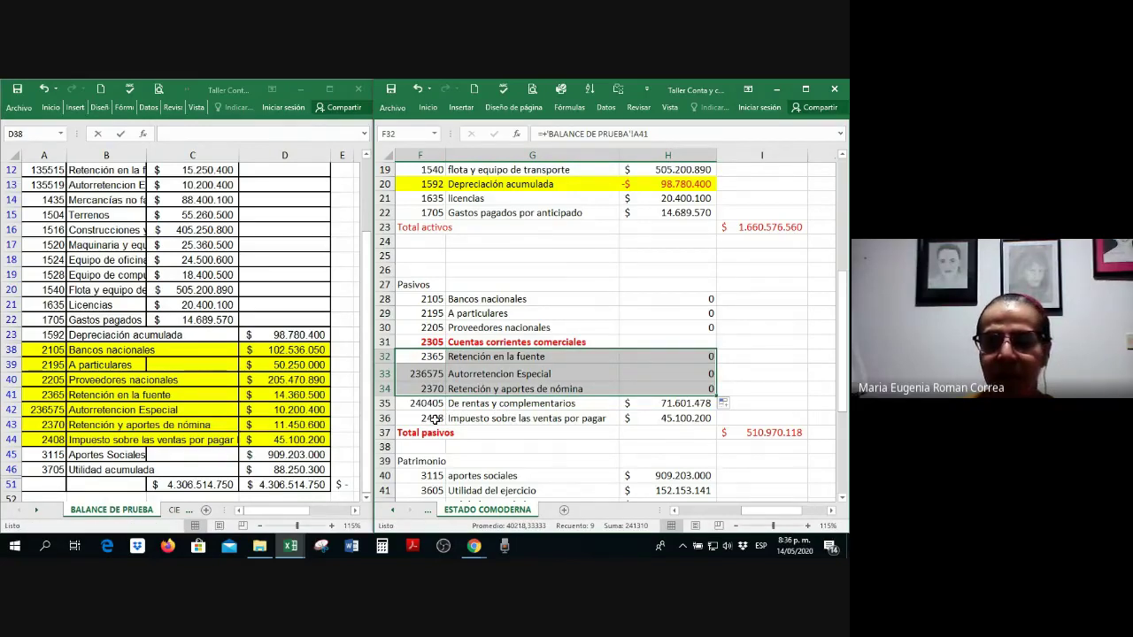
drag(668, 298, 788, 340)
drag(668, 356, 792, 395)
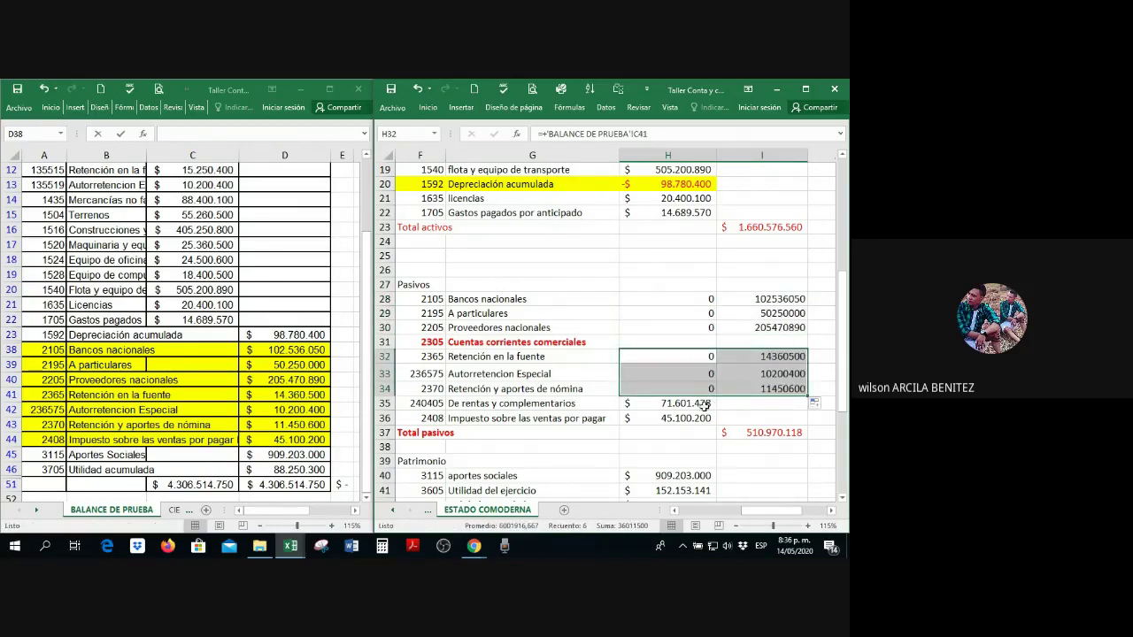
Step: Fill the link formula in F36 across to I36 to bring in the sales tax account's name and CRÉDITO amount
click(682, 416)
click(488, 417)
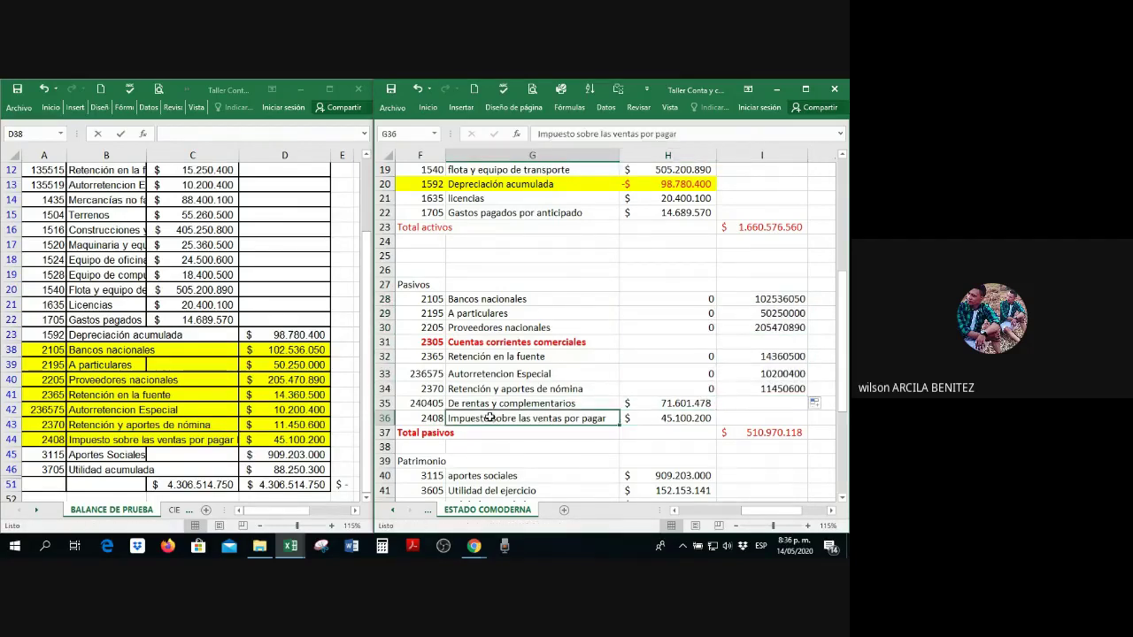
click(432, 417)
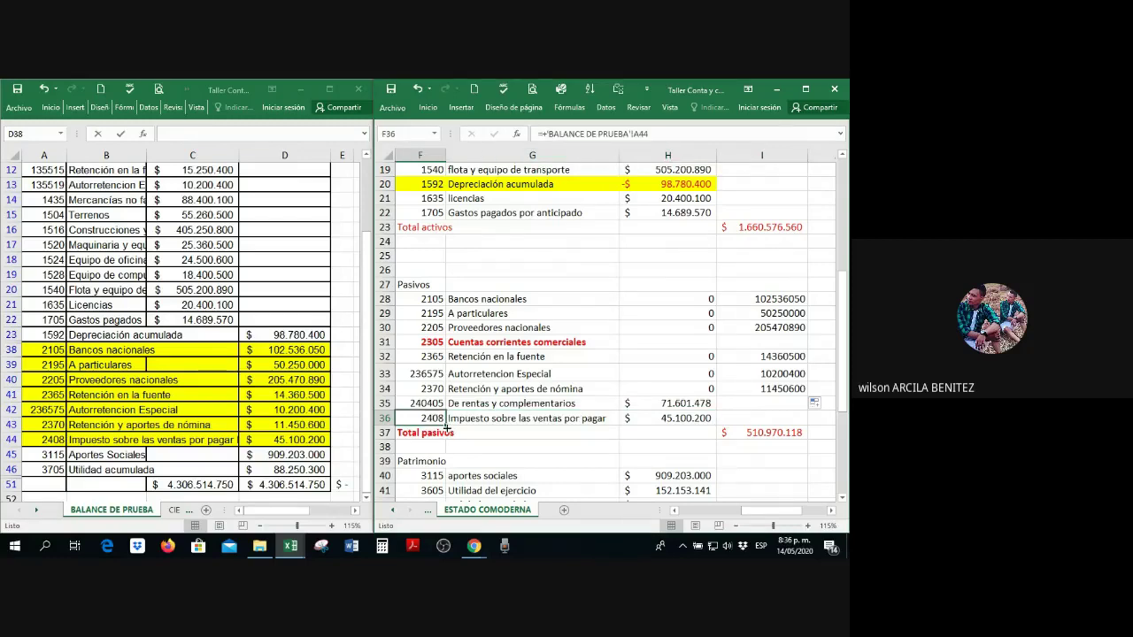
drag(447, 427, 769, 421)
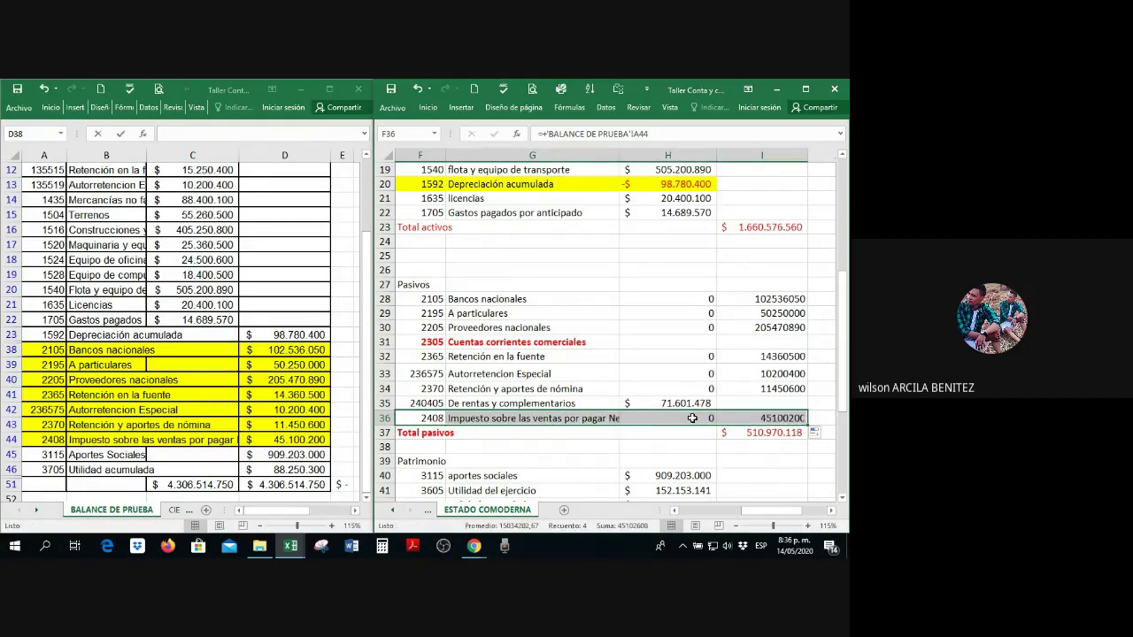
Step: Clear the zero amounts in H28:H34 of the Pasivos section
click(688, 419)
text(+)
drag(688, 356, 688, 389)
drag(710, 313, 704, 390)
key(Return)
key(Delete)
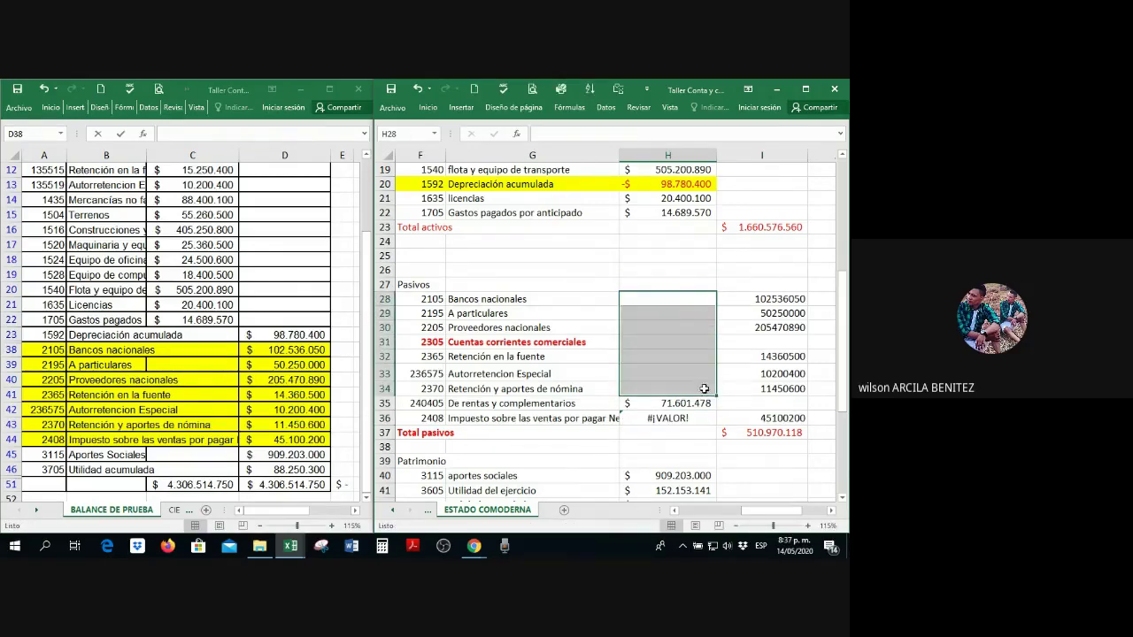
Step: Move the linked amounts from I28:I34 to H28:H34 and from I36 to H36, replacing the existing data
drag(788, 299, 682, 404)
click(773, 419)
drag(750, 426, 686, 427)
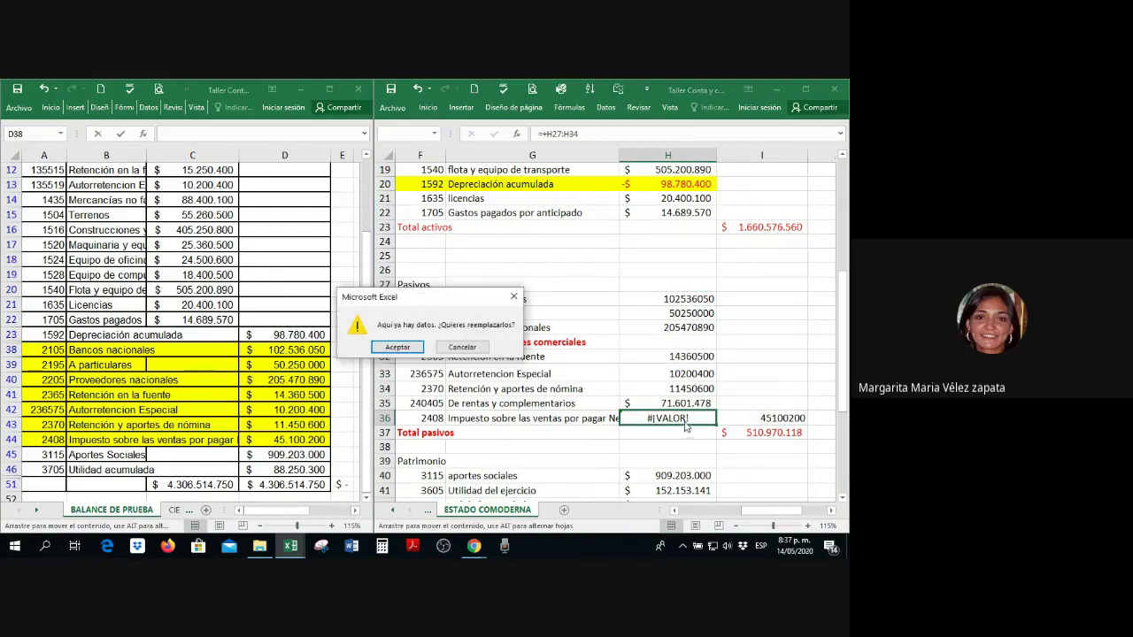
click(397, 347)
Step: Apply the accounting currency format without decimals to the Pasivos amounts in H28:H36
click(677, 211)
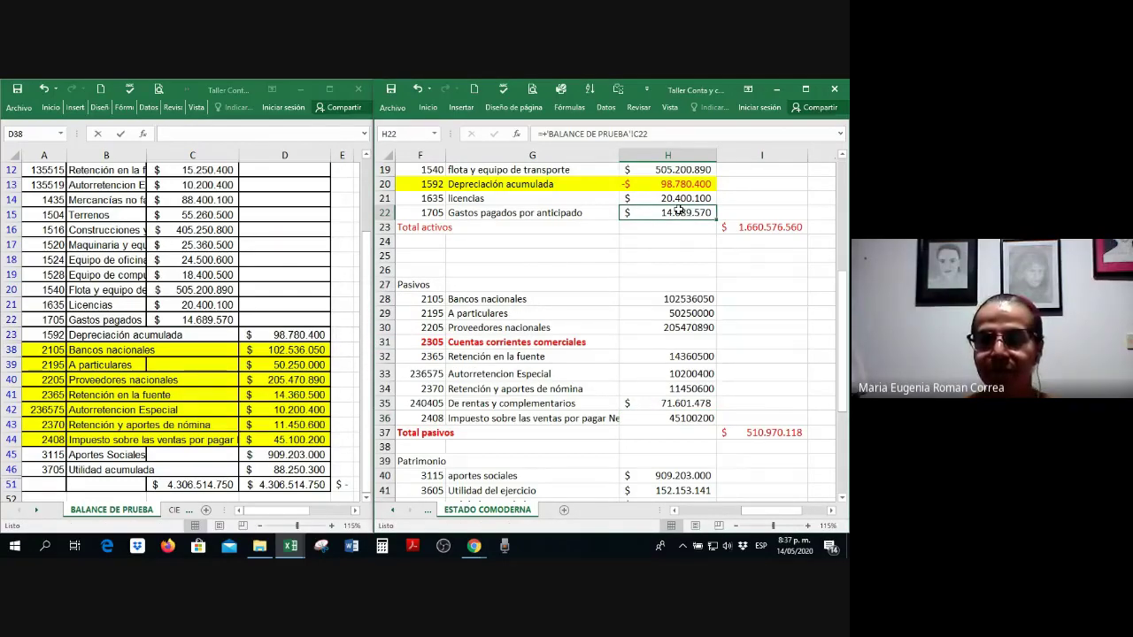
right_click(678, 211)
key(Escape)
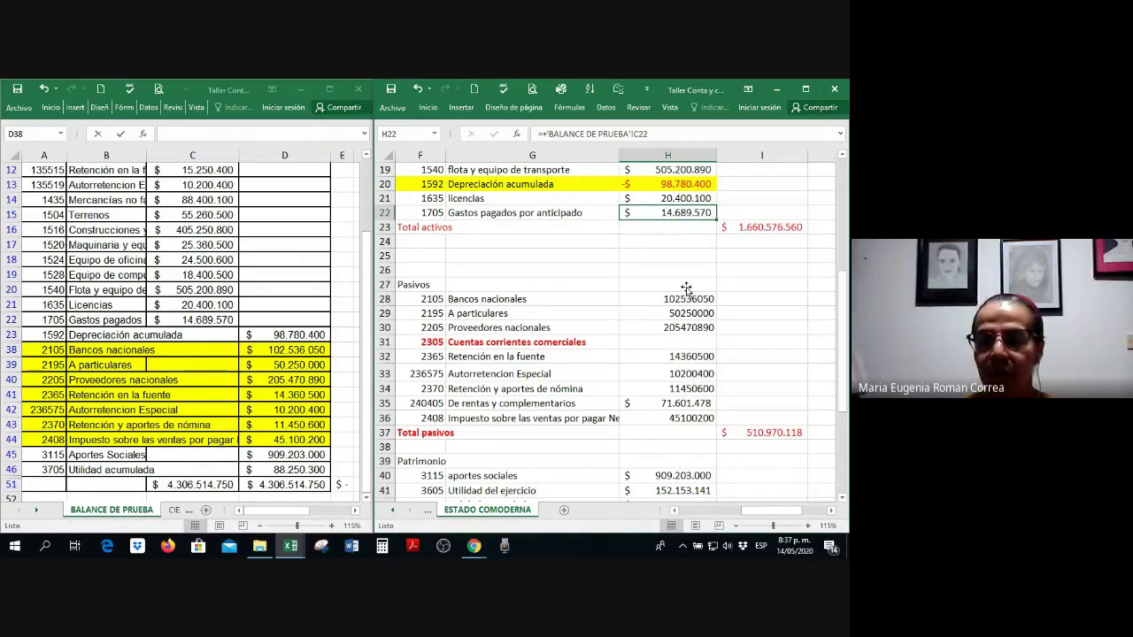
click(676, 299)
right_click(669, 301)
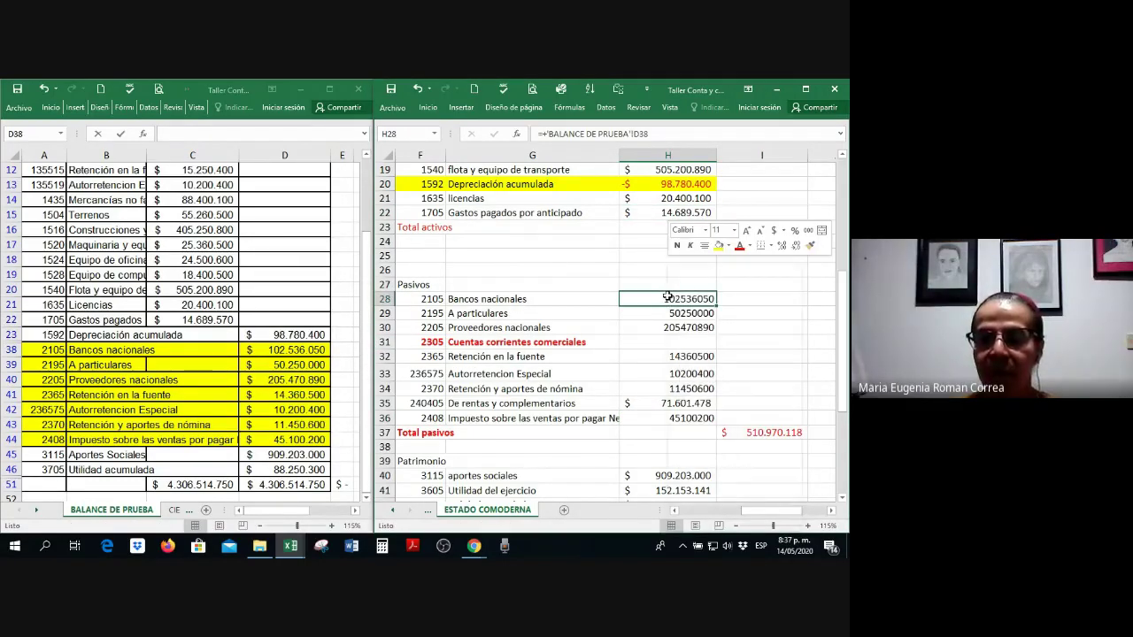
click(796, 246)
drag(687, 299, 690, 416)
right_click(684, 299)
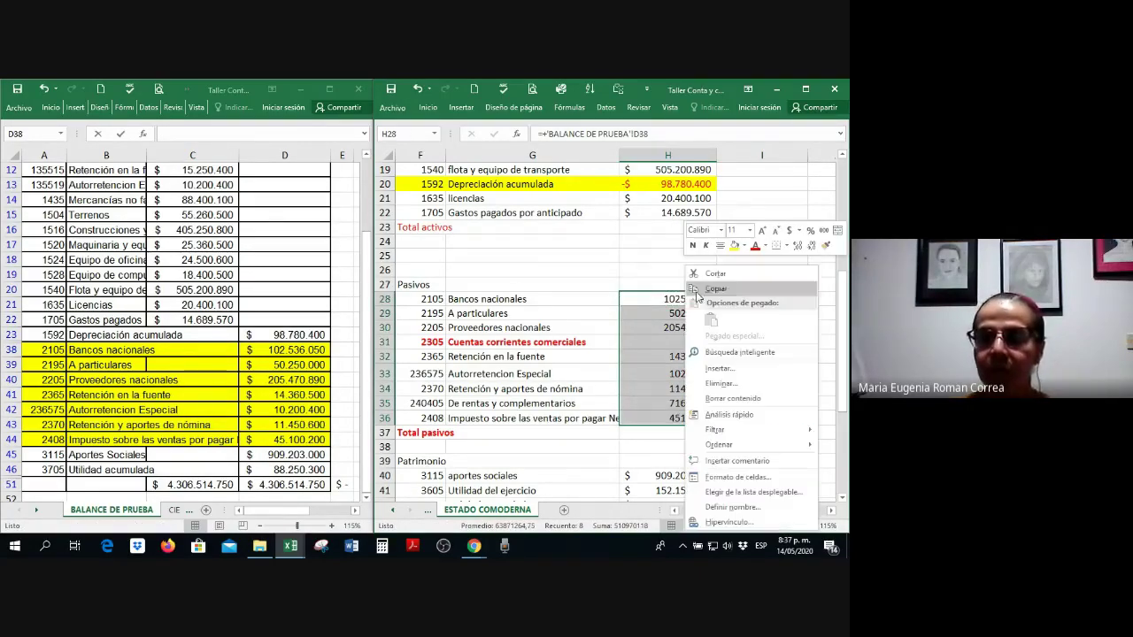
click(790, 233)
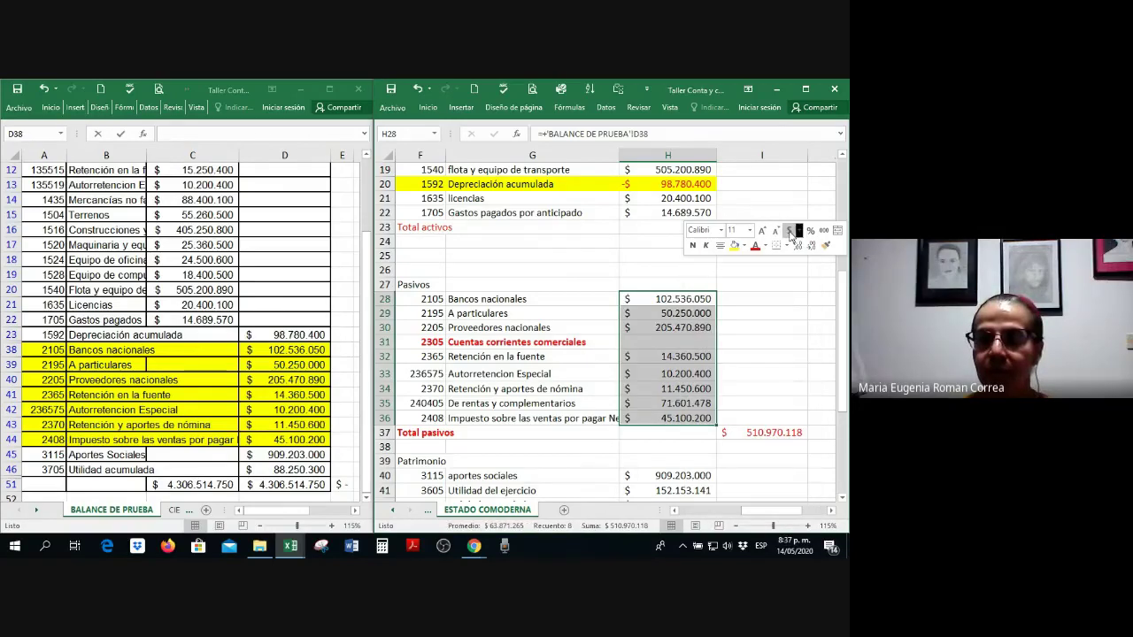
Step: Highlight the De rentas y complementarios row, F35:H35, in yellow
click(667, 404)
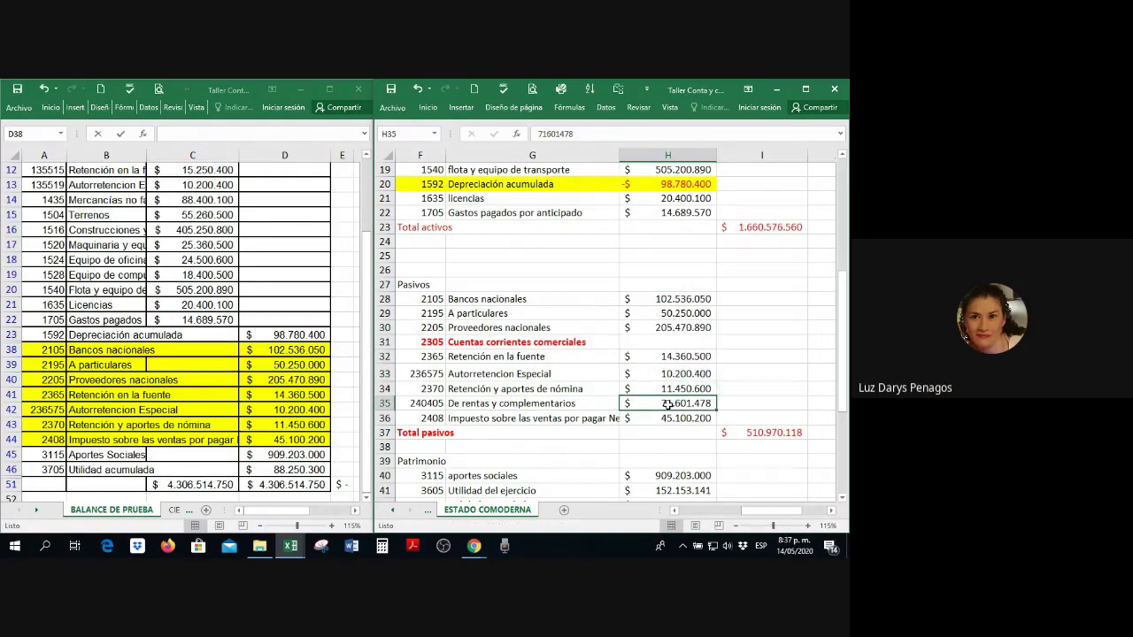
drag(667, 404, 416, 403)
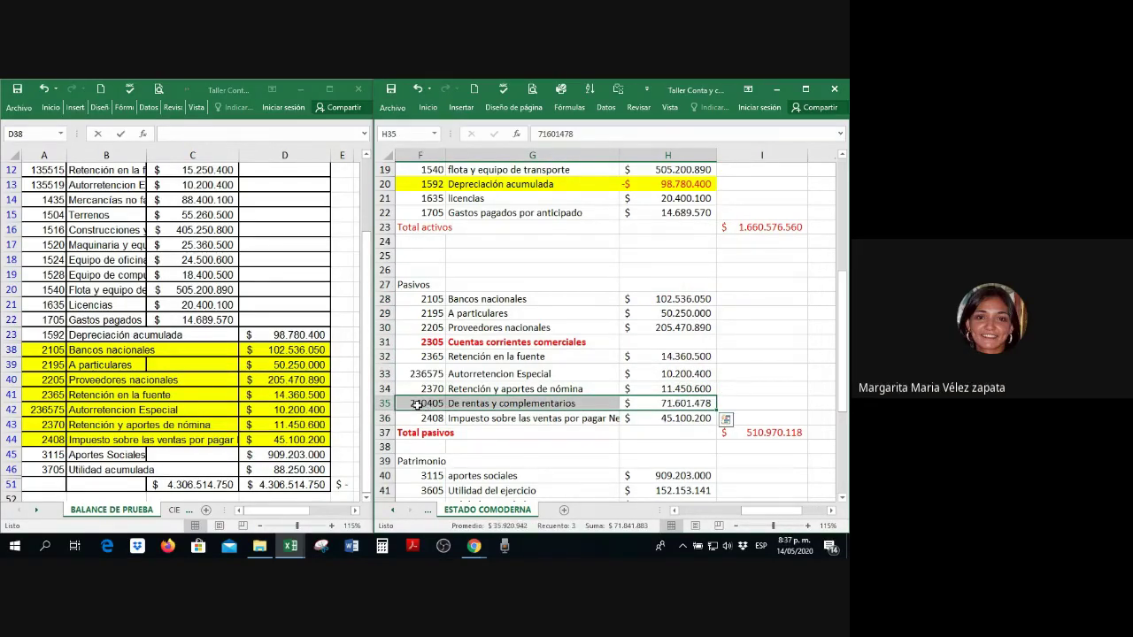
right_click(415, 403)
click(469, 440)
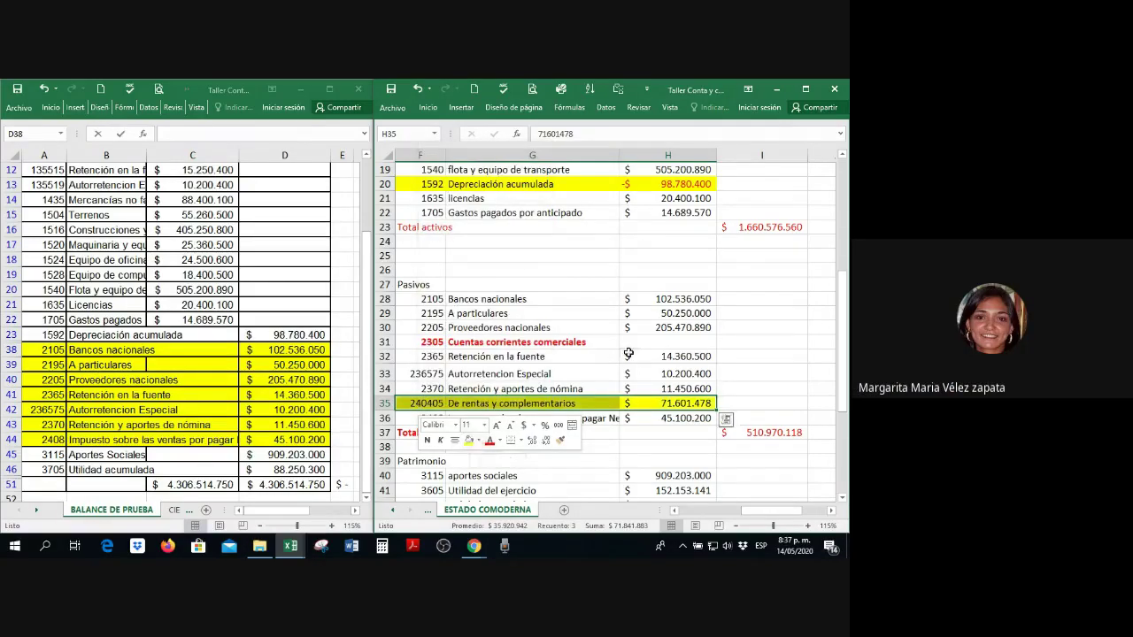
key(Up)
key(Up)
key(Up)
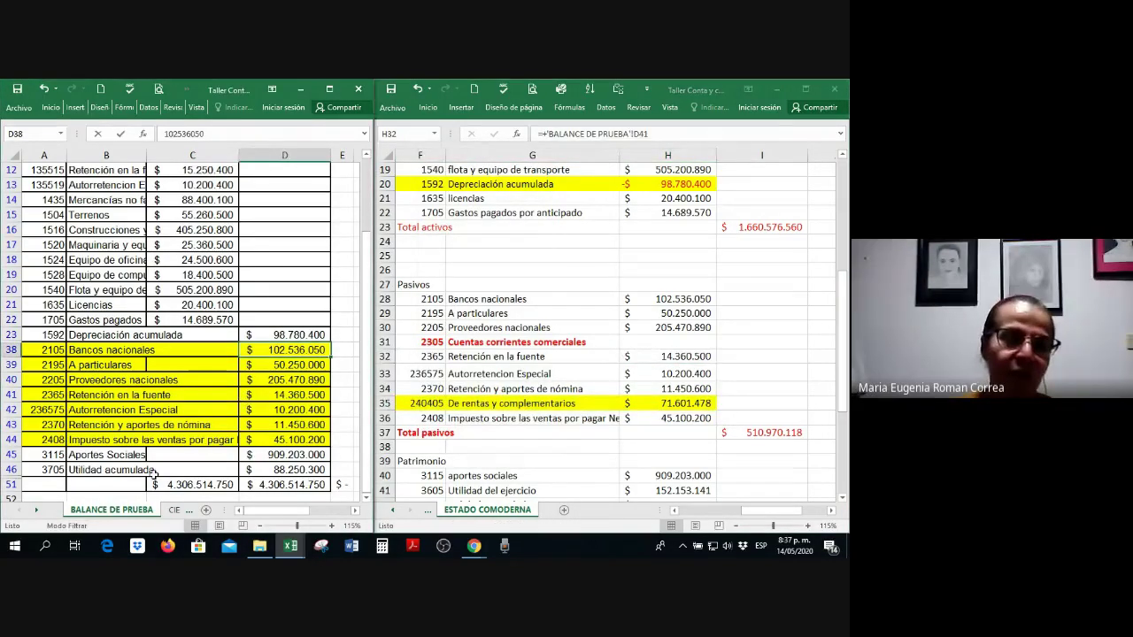
Step: Open the CIERRE COMODEERNA sheet beside the statement and examine the income tax closing entry for account 240405 in row 33
scroll(153, 471, down, 1)
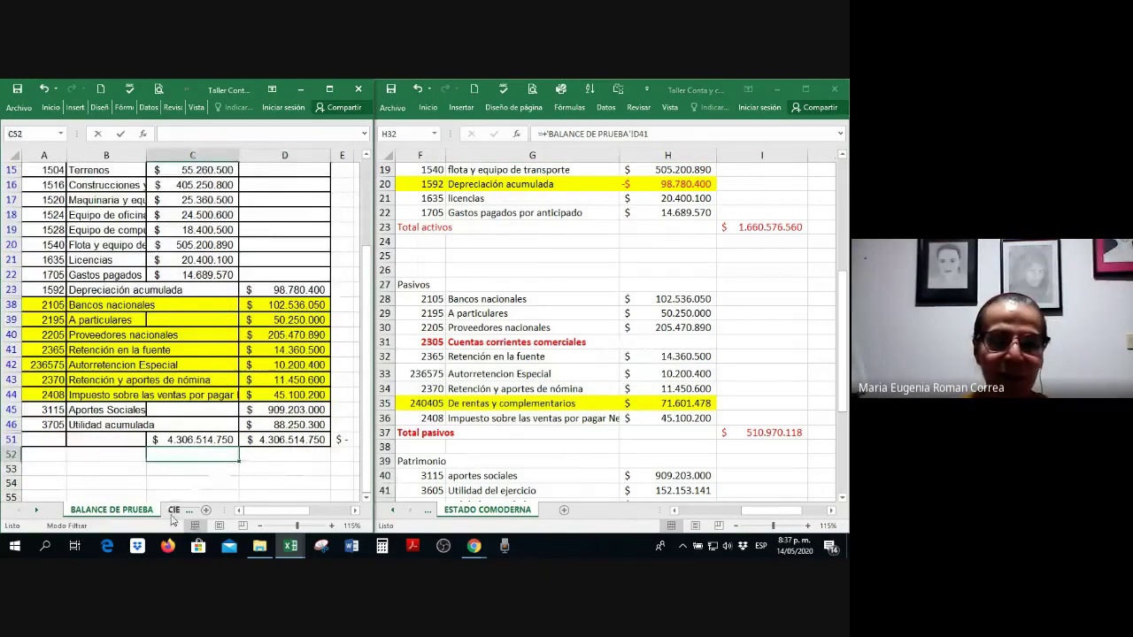
click(174, 510)
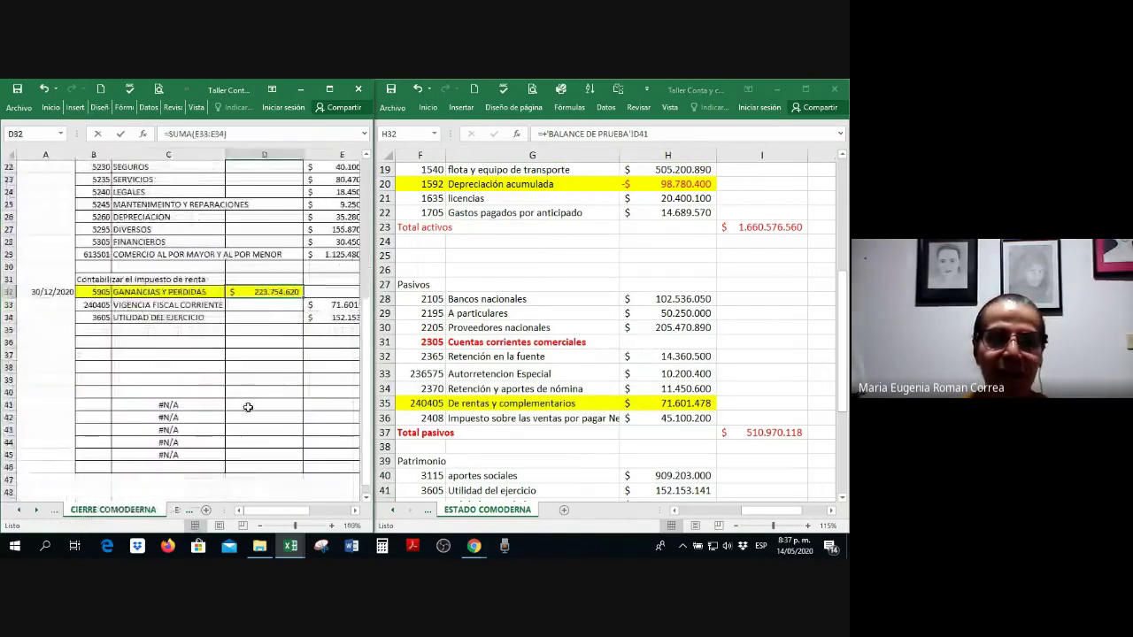
click(355, 511)
drag(292, 305, 105, 305)
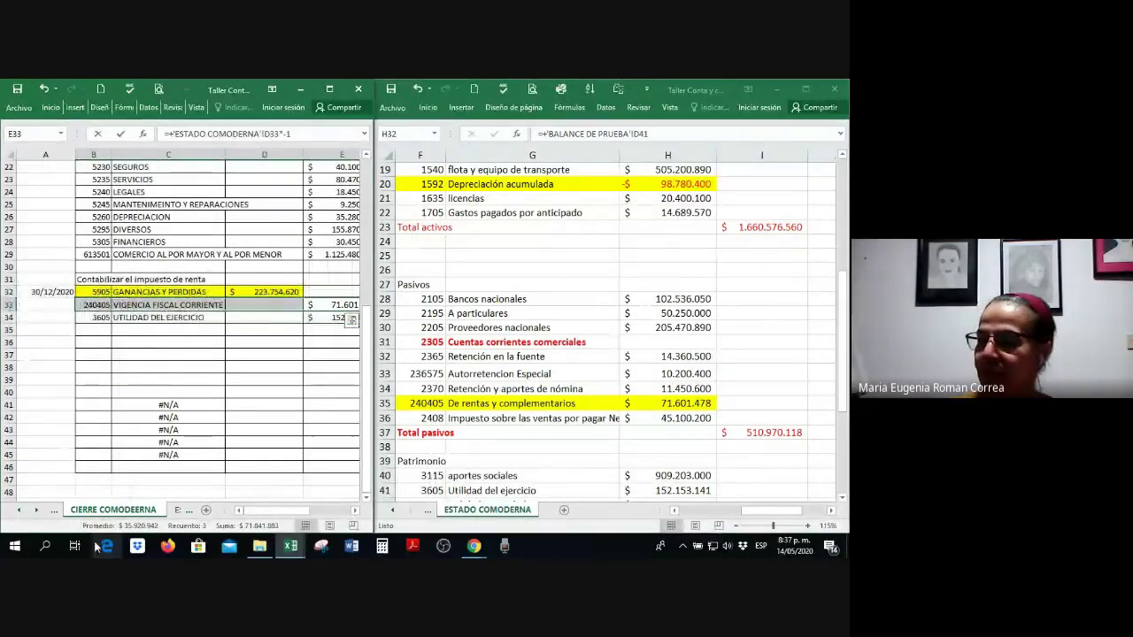
click(353, 511)
click(352, 511)
click(352, 512)
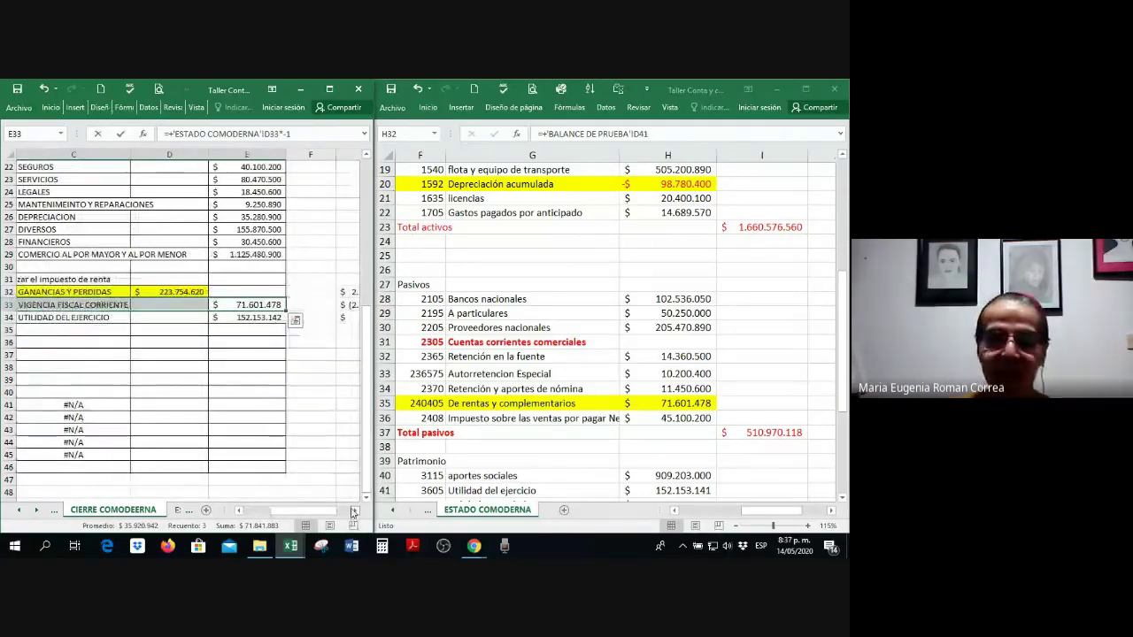
click(352, 512)
click(352, 511)
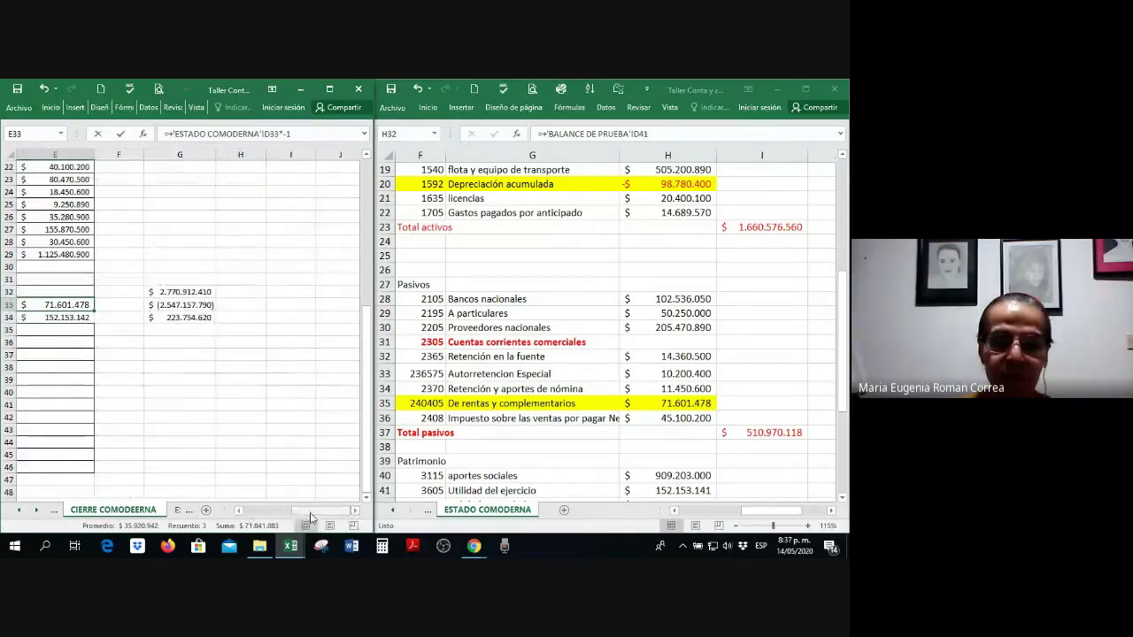
drag(309, 514, 263, 514)
click(668, 356)
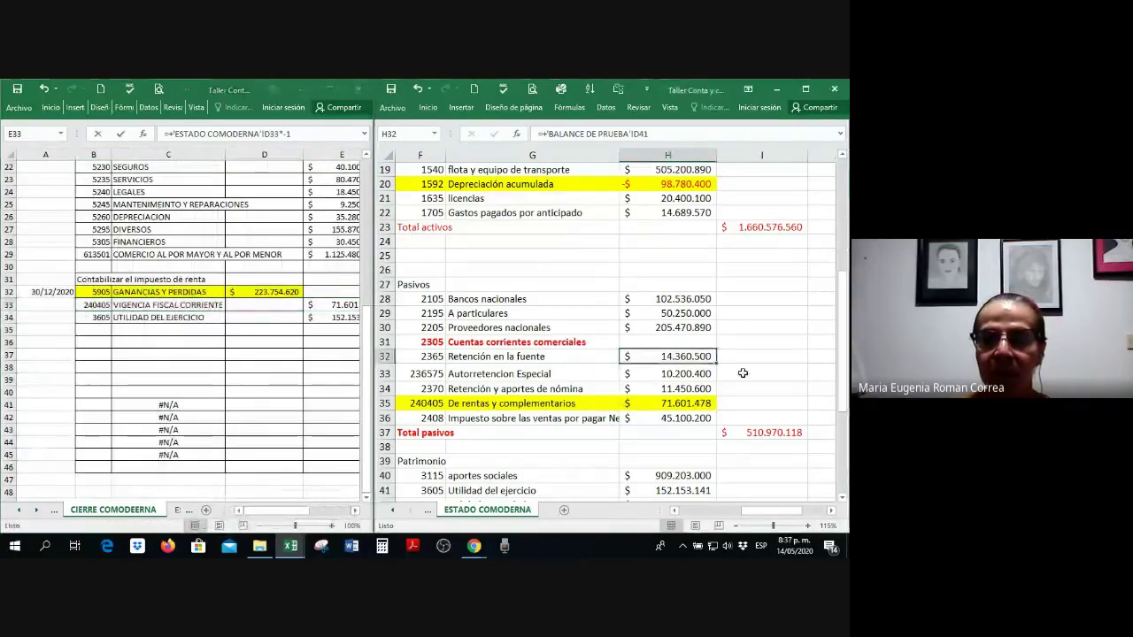
Step: Review the Impuesto de renta line in row 33 of the income statement on the ESTADO COMODERNA sheet
scroll(743, 374, up, 6)
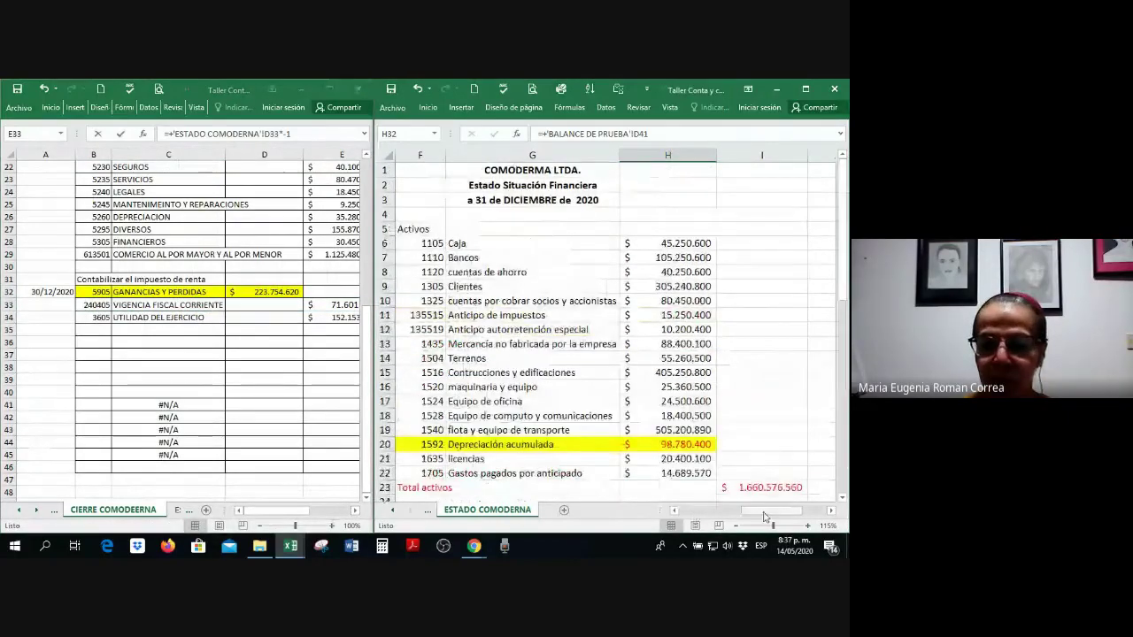
drag(764, 513, 703, 513)
scroll(755, 390, down, 2)
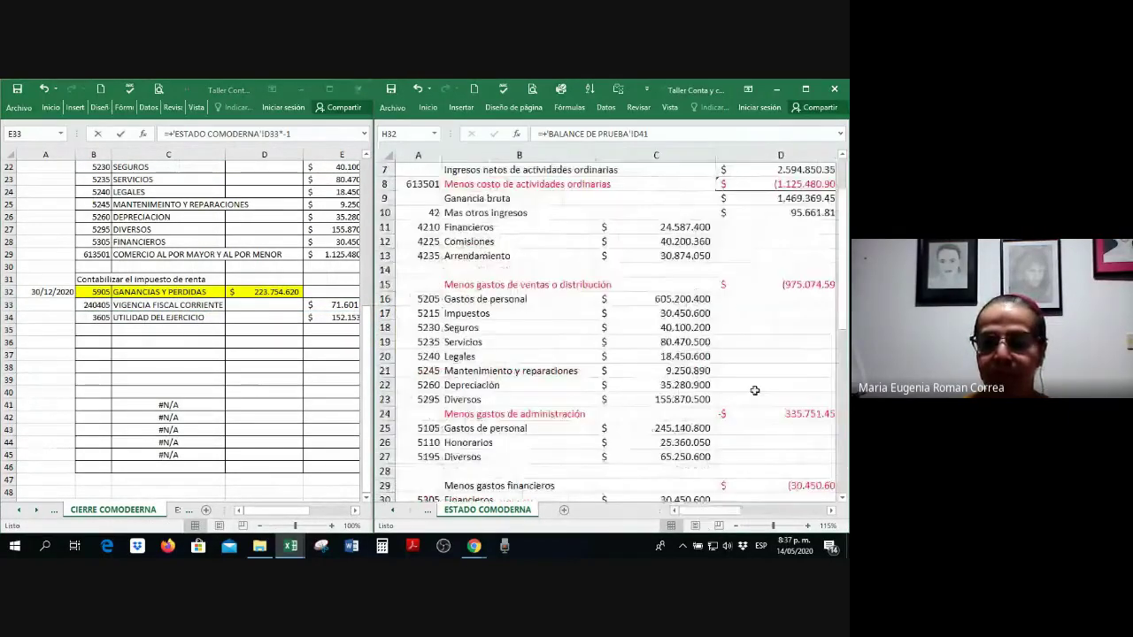
scroll(755, 390, down, 4)
drag(496, 372, 801, 374)
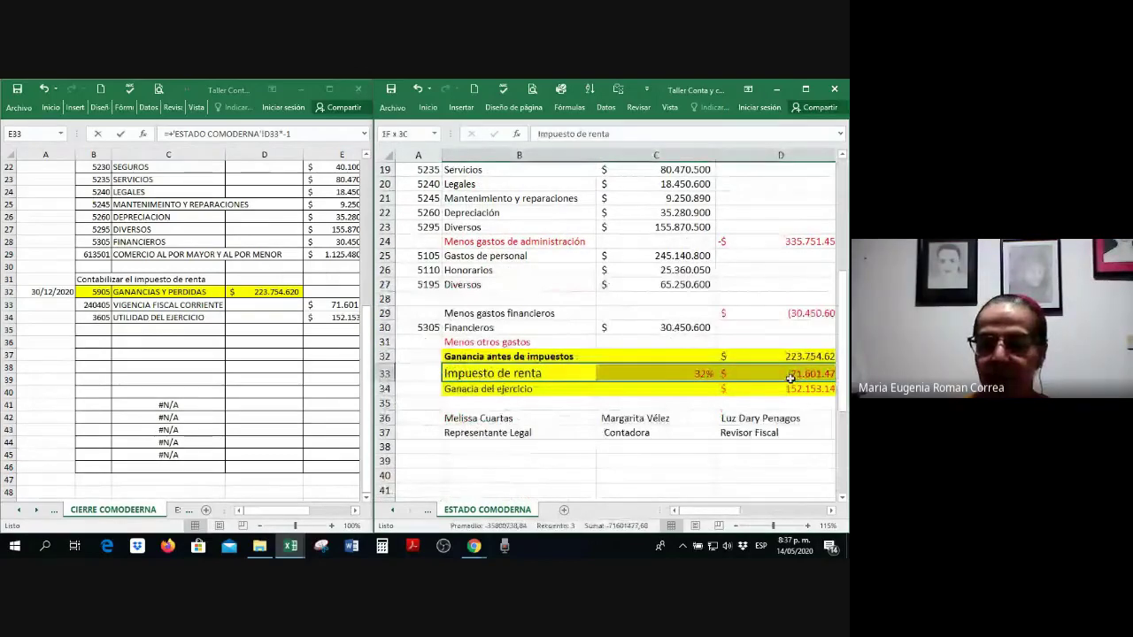
drag(719, 510, 767, 498)
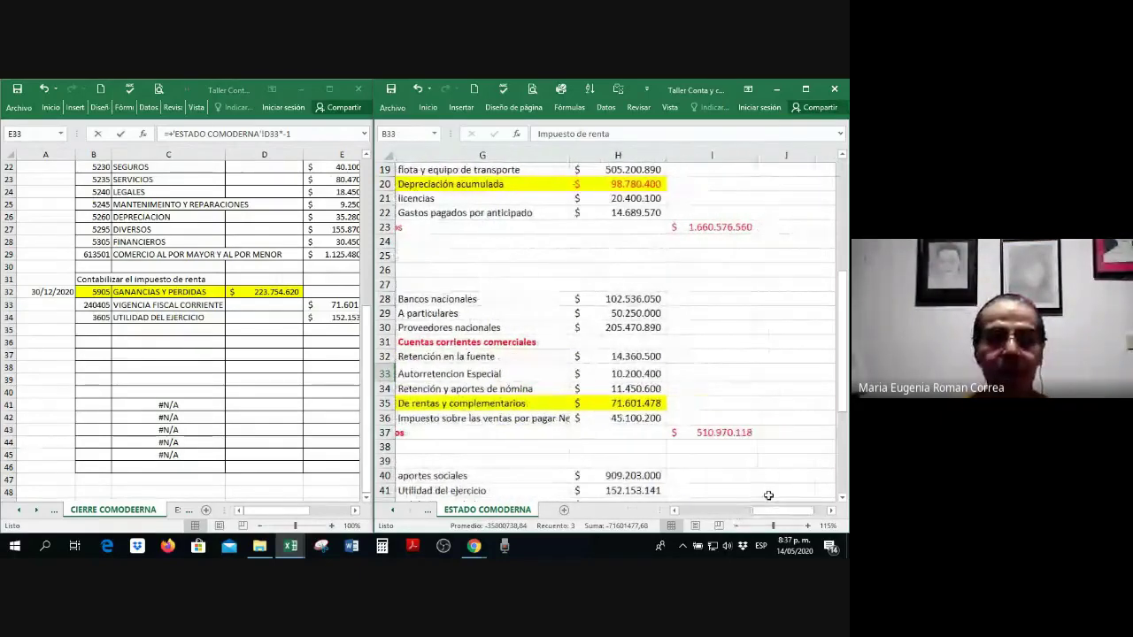
Step: Replace the De rentas y complementarios amount in H35 with a link to E33 of the CIERRE COMODEERNA sheet
click(244, 358)
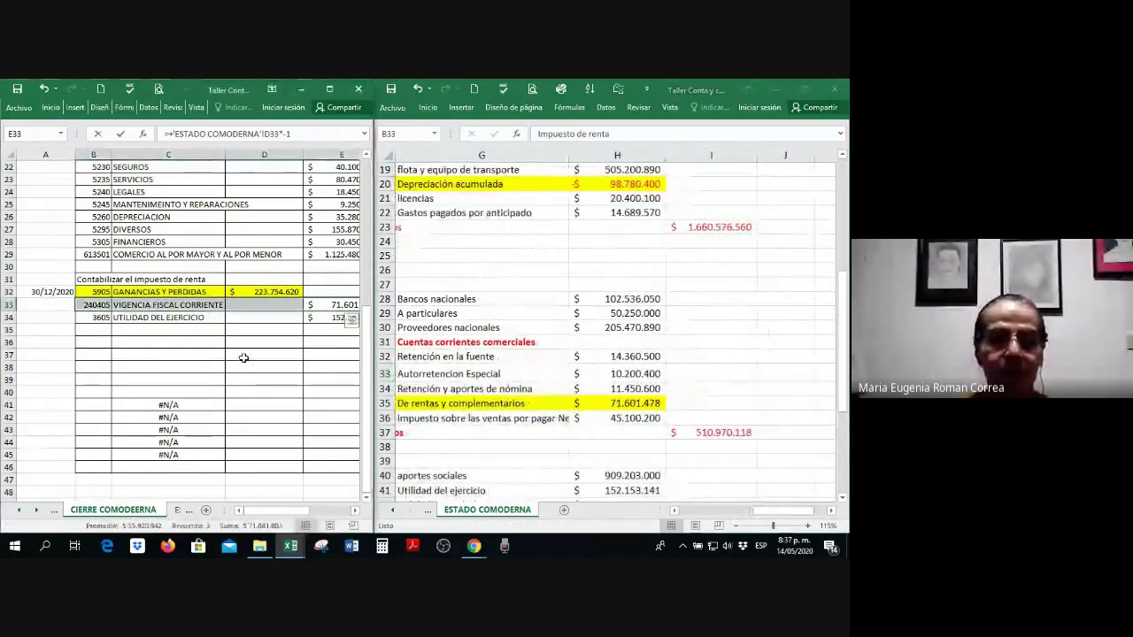
click(355, 512)
click(637, 403)
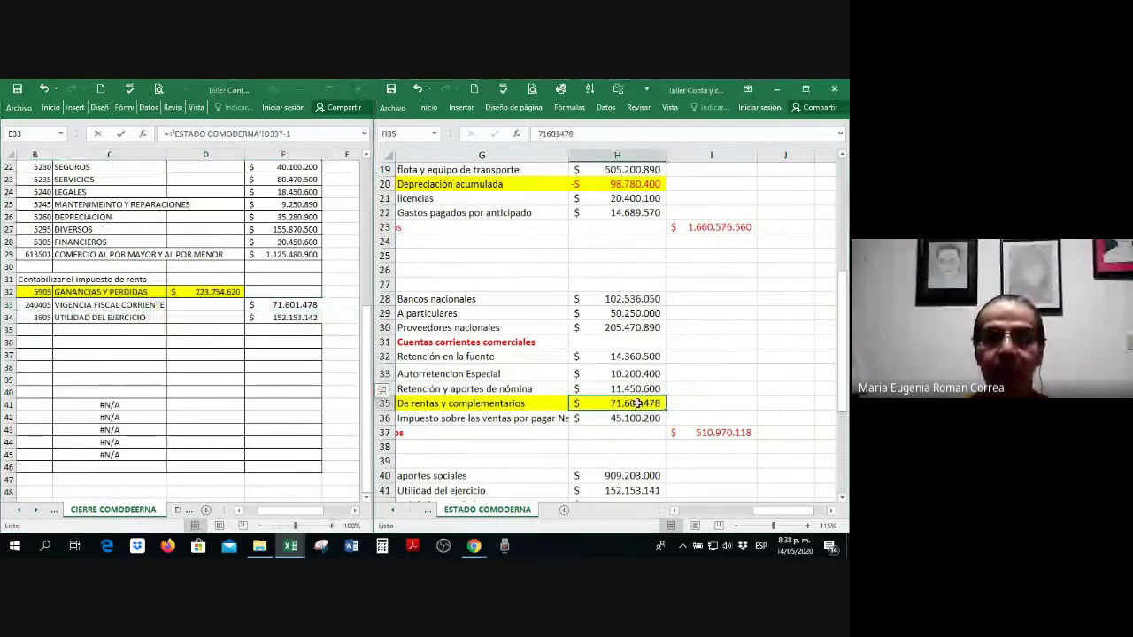
double_click(637, 403)
key(BackSpace)
key(BackSpace)
key(BackSpace)
key(BackSpace)
key(BackSpace)
key(BackSpace)
key(BackSpace)
key(BackSpace)
text(+)
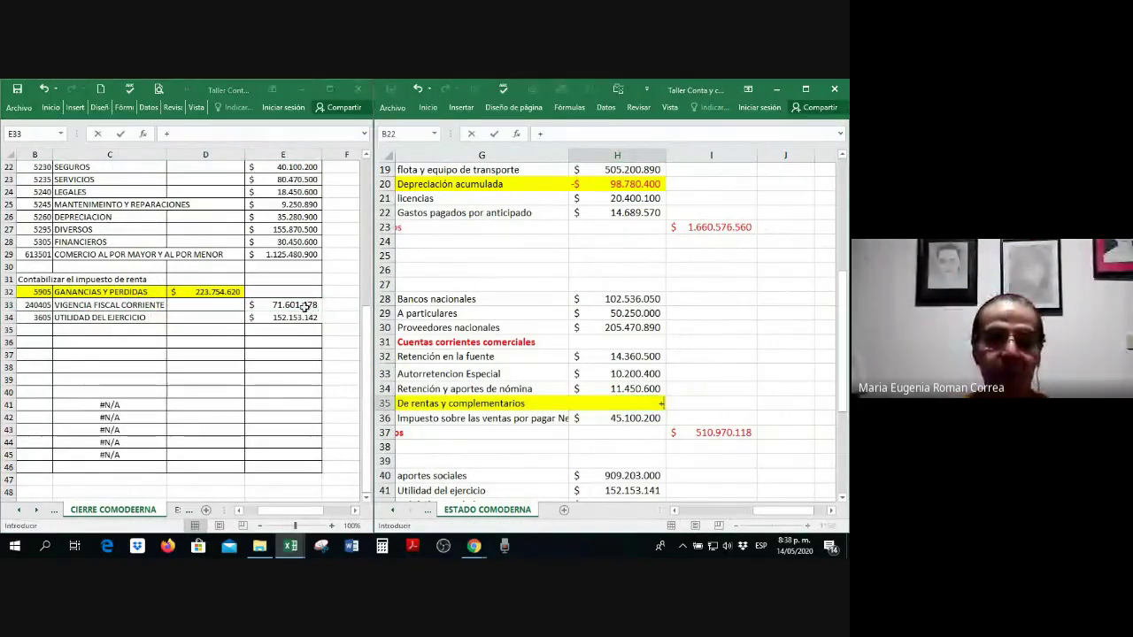
click(303, 306)
key(Return)
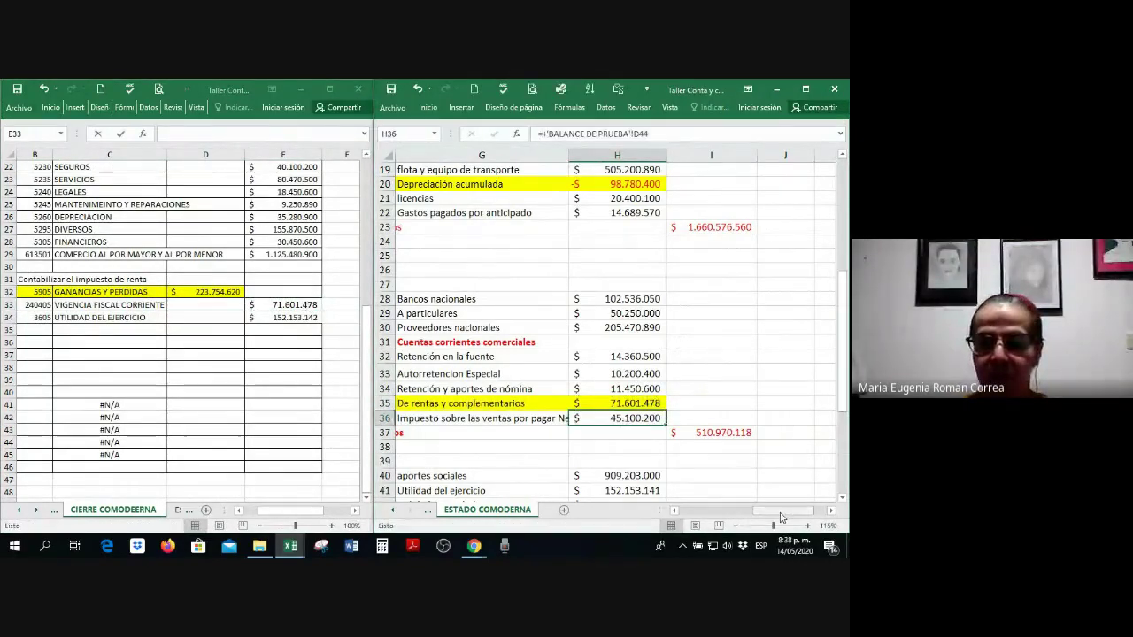
Step: Link the account code in F35 to B33 of the CIERRE COMODEERNA sheet
drag(781, 511, 770, 512)
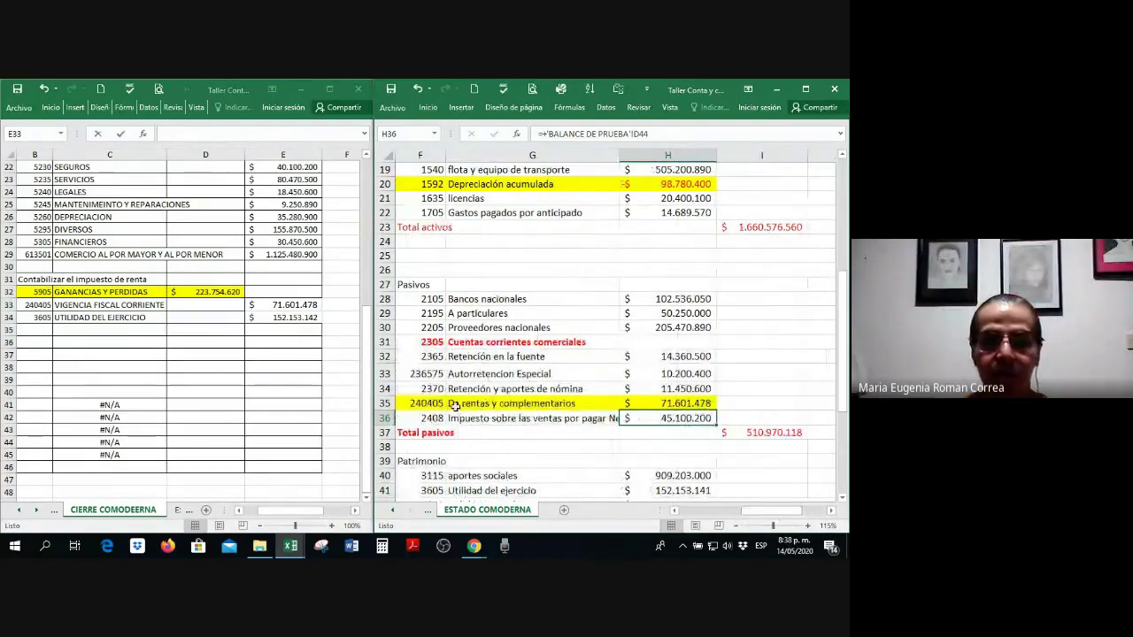
click(436, 403)
text(+)
click(42, 304)
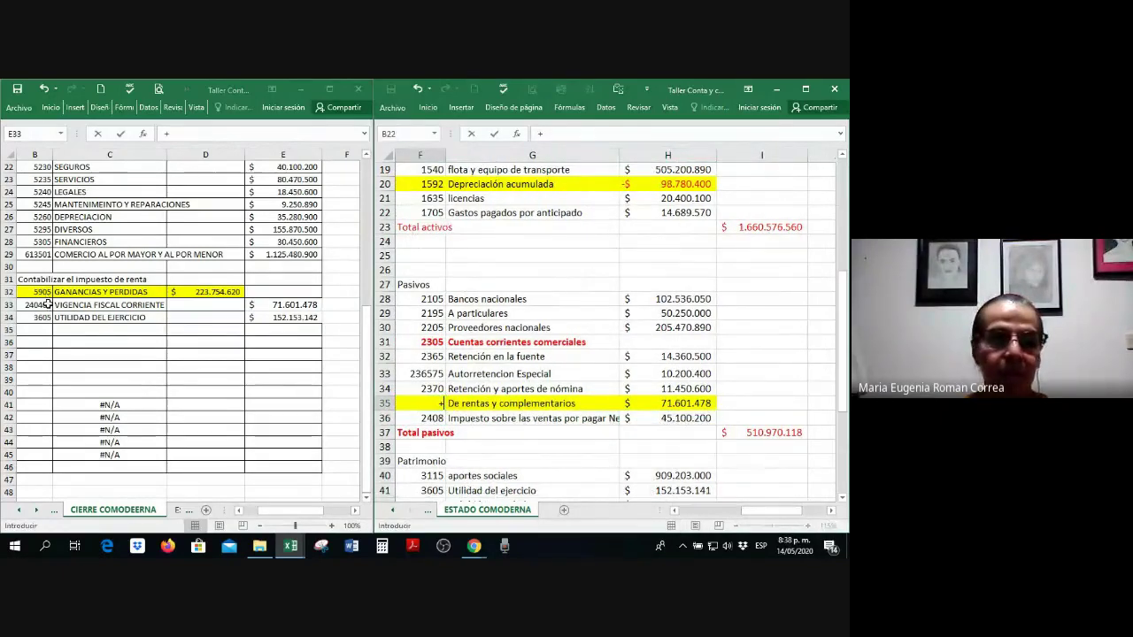
key(Return)
click(432, 402)
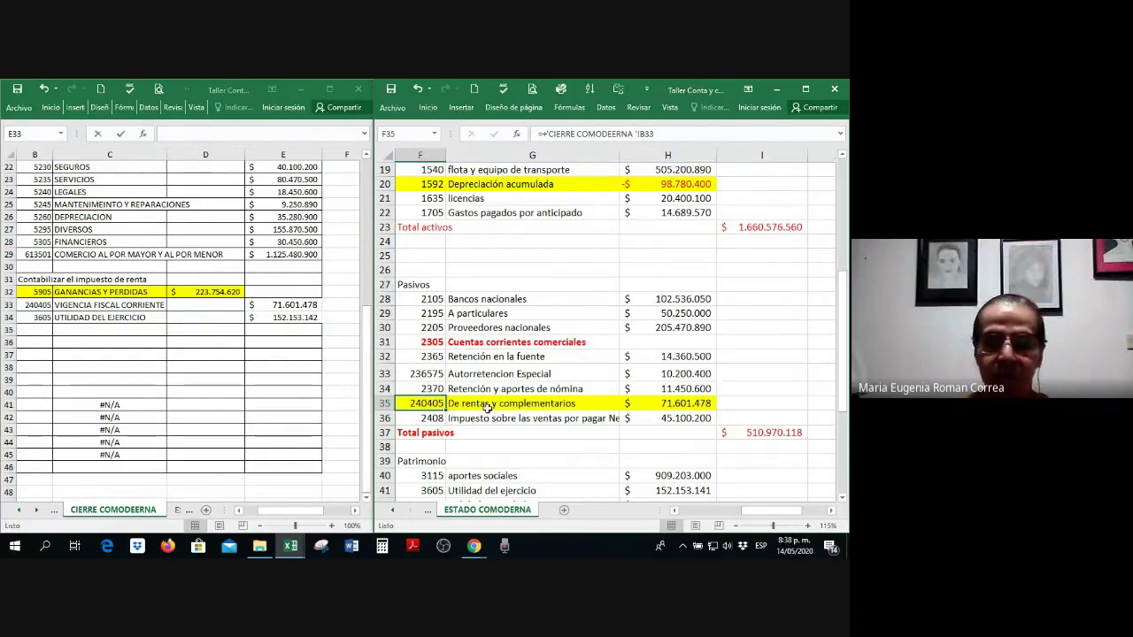
Step: Link the account name in G35 to C33 of the CIERRE COMODEERNA sheet
click(487, 406)
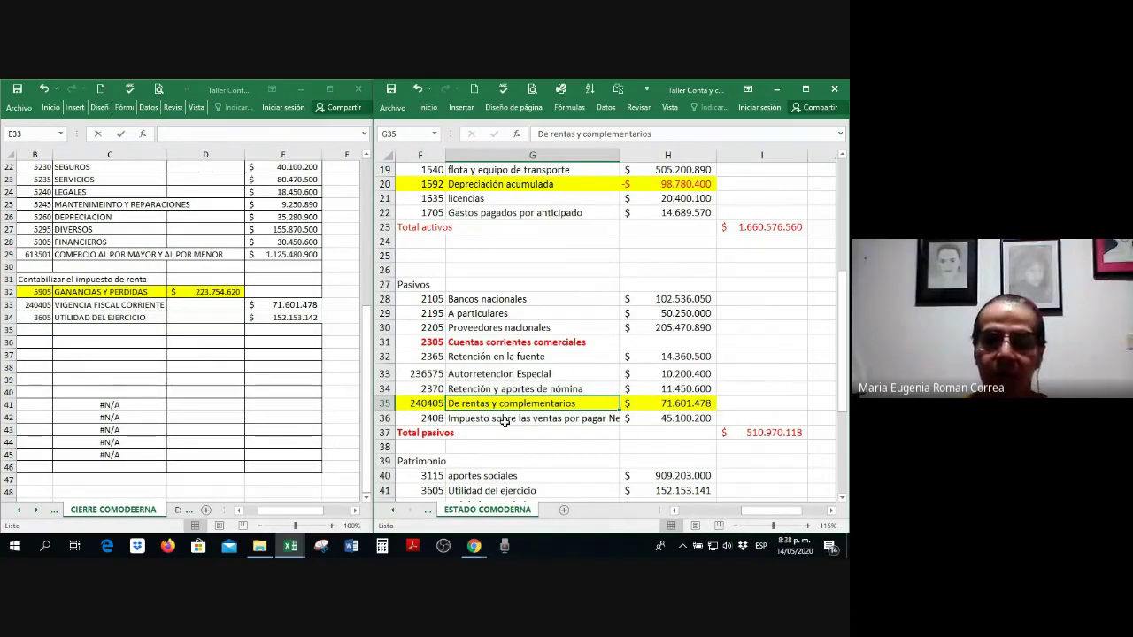
text(+)
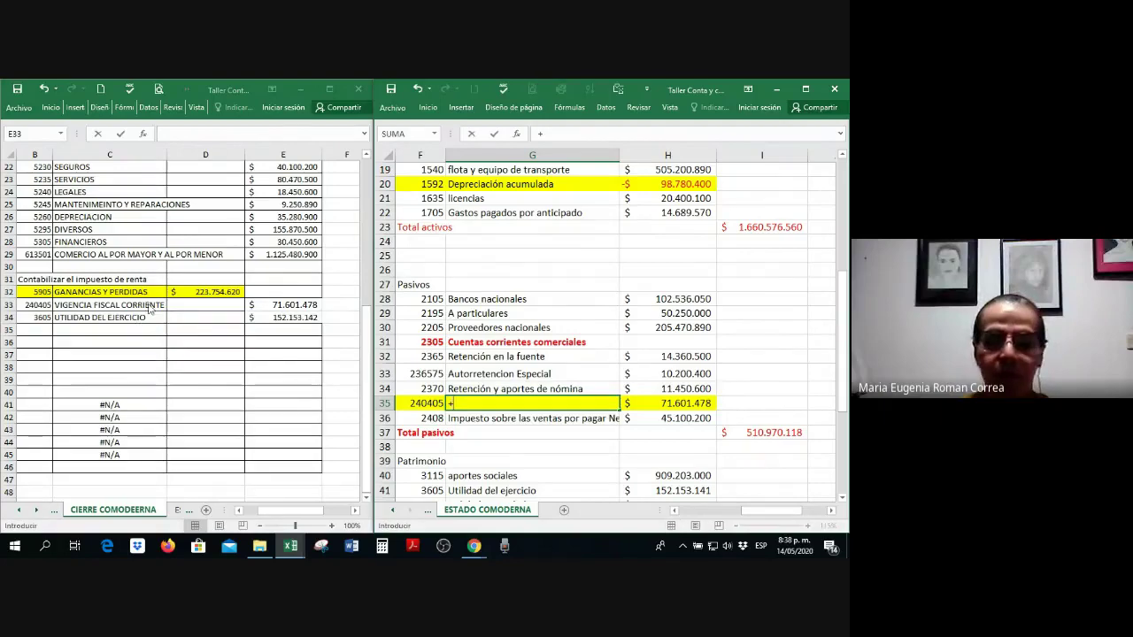
click(92, 308)
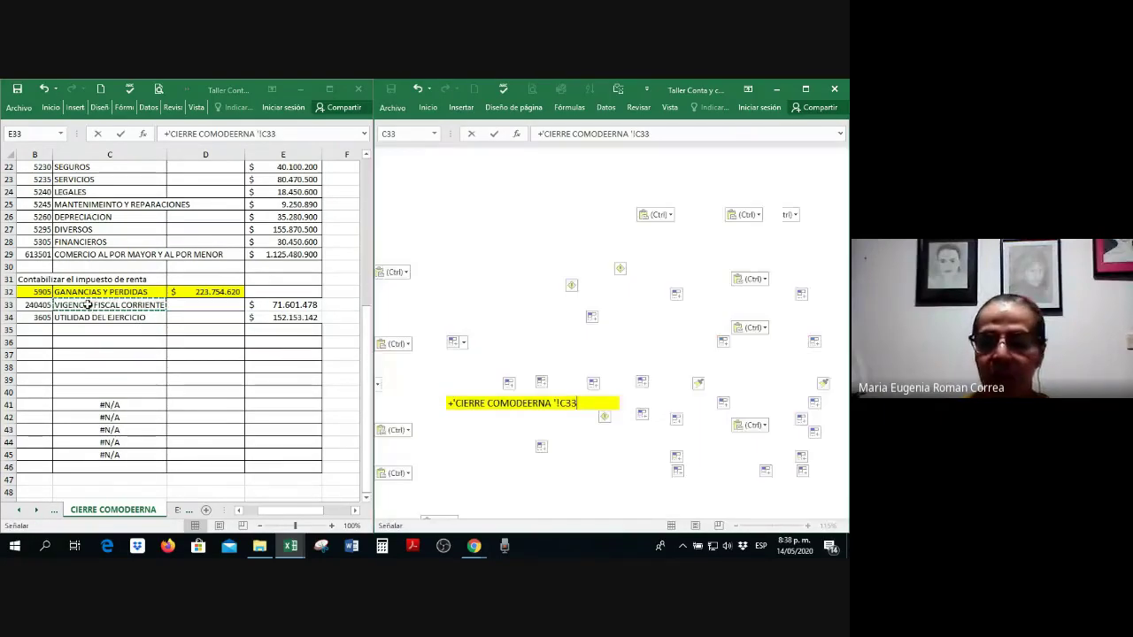
key(Return)
Step: Replace the Total pasivos amount in I37 with the formula =SUMA(H28:H37), then return to the side-by-side windows
click(775, 433)
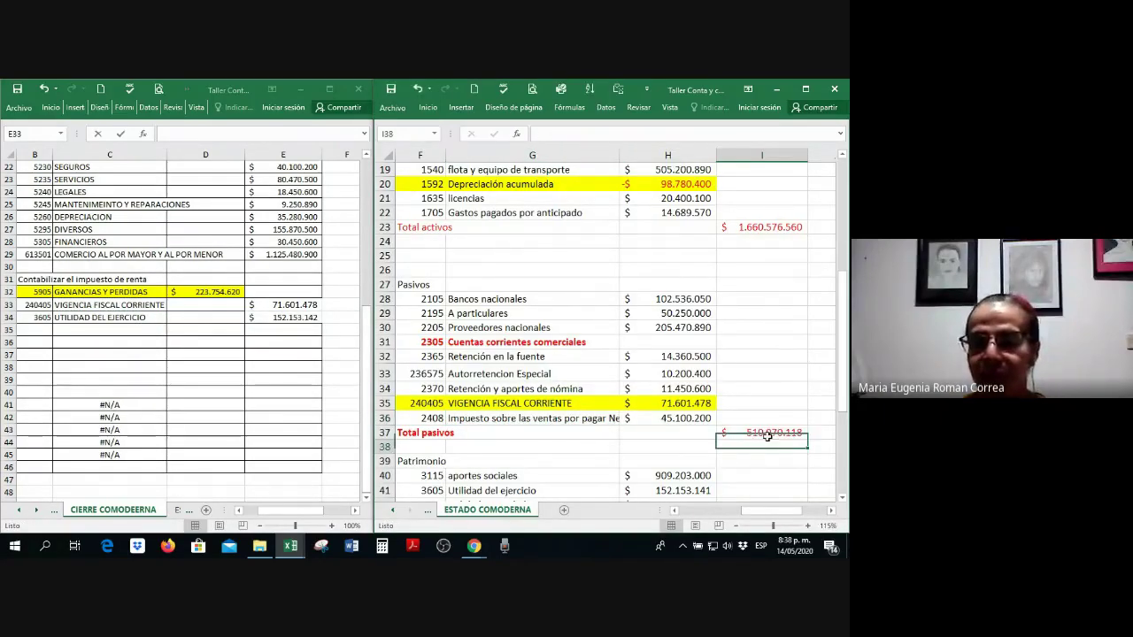
click(804, 88)
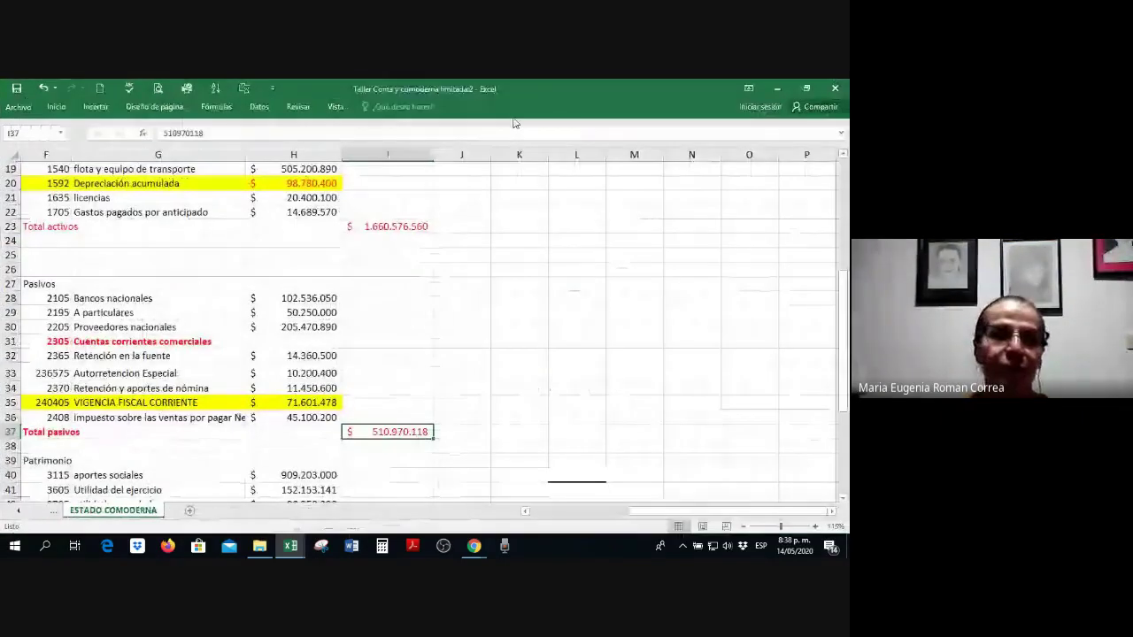
click(698, 131)
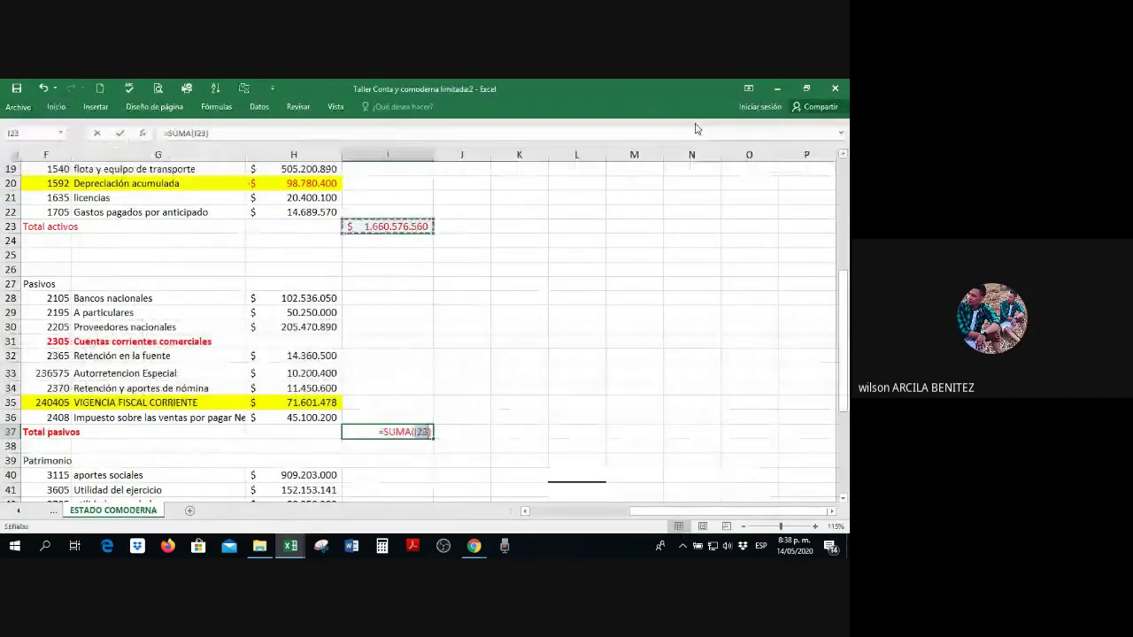
drag(294, 299, 315, 426)
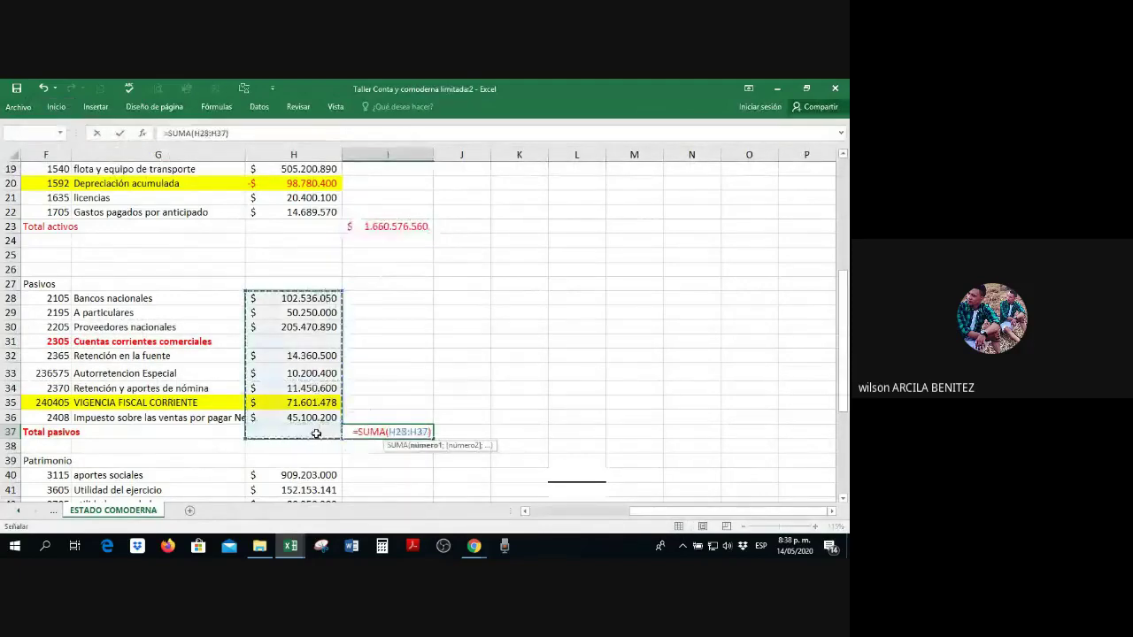
key(Return)
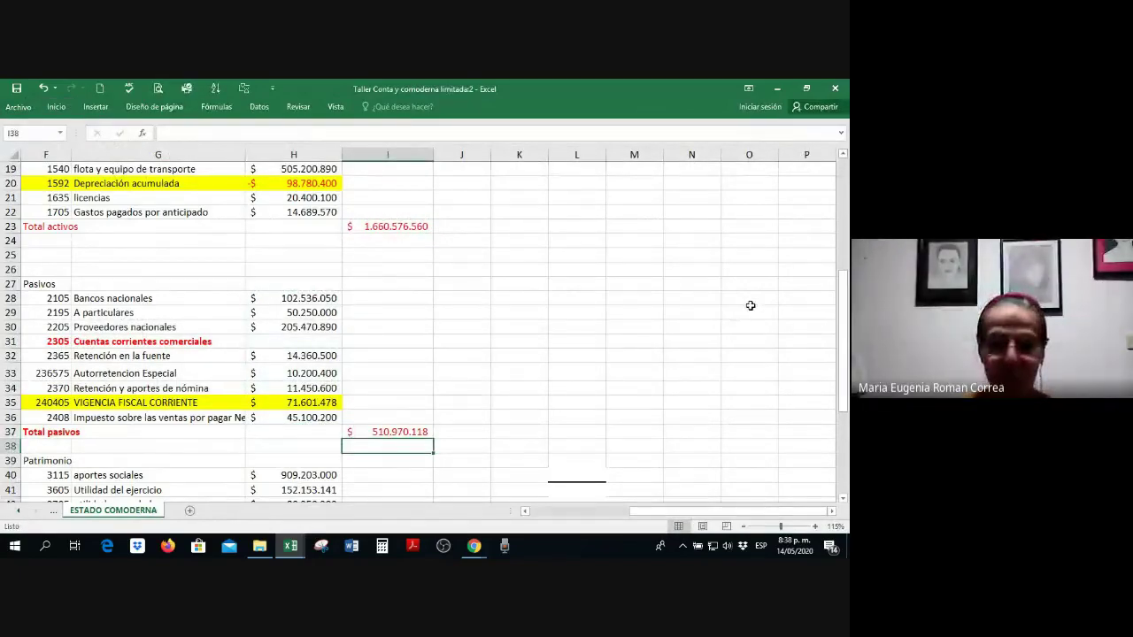
click(751, 412)
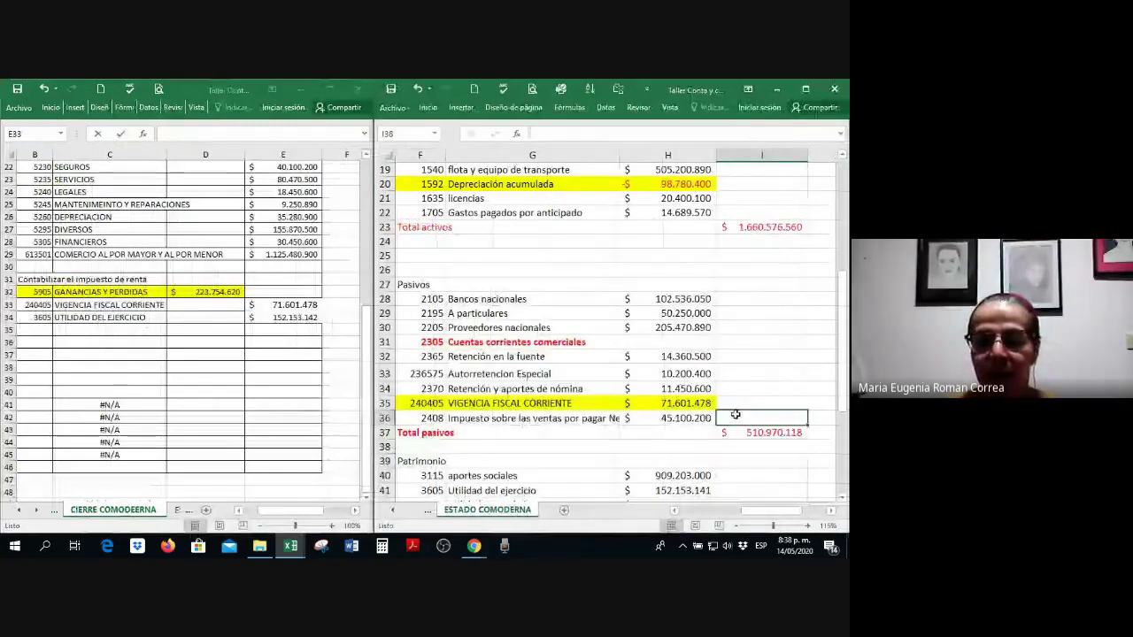
Step: Link the Aportes Sociales code in F40 to A45 of the BALANCE DE PRUEBA sheet and copy the link to the name in G40
scroll(750, 405, down, 3)
click(670, 361)
scroll(670, 361, down, 1)
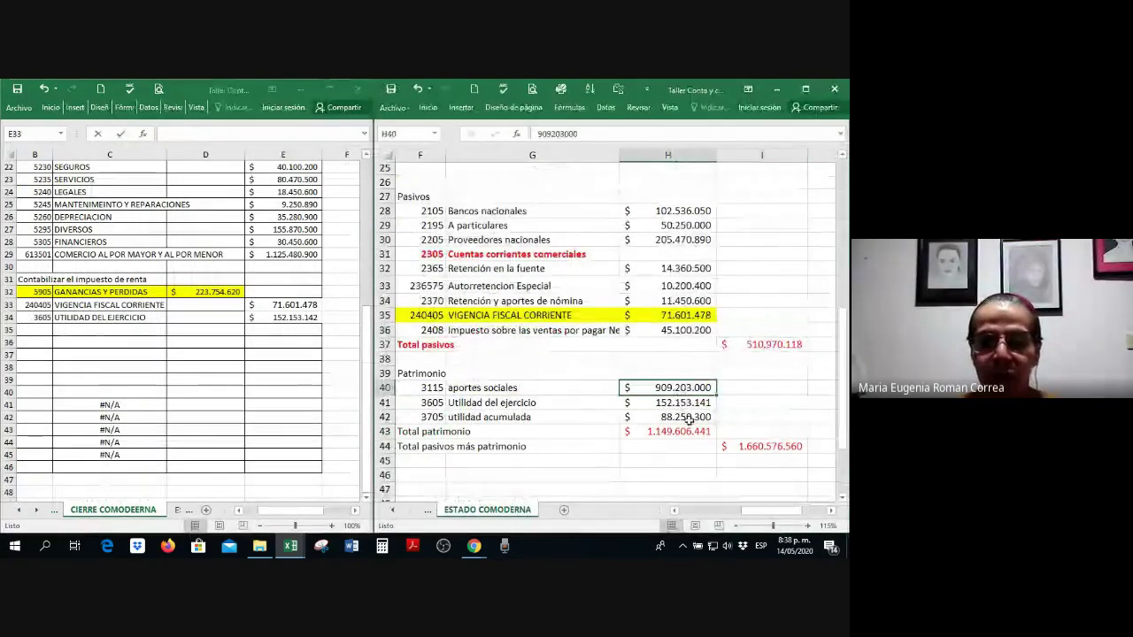
click(113, 510)
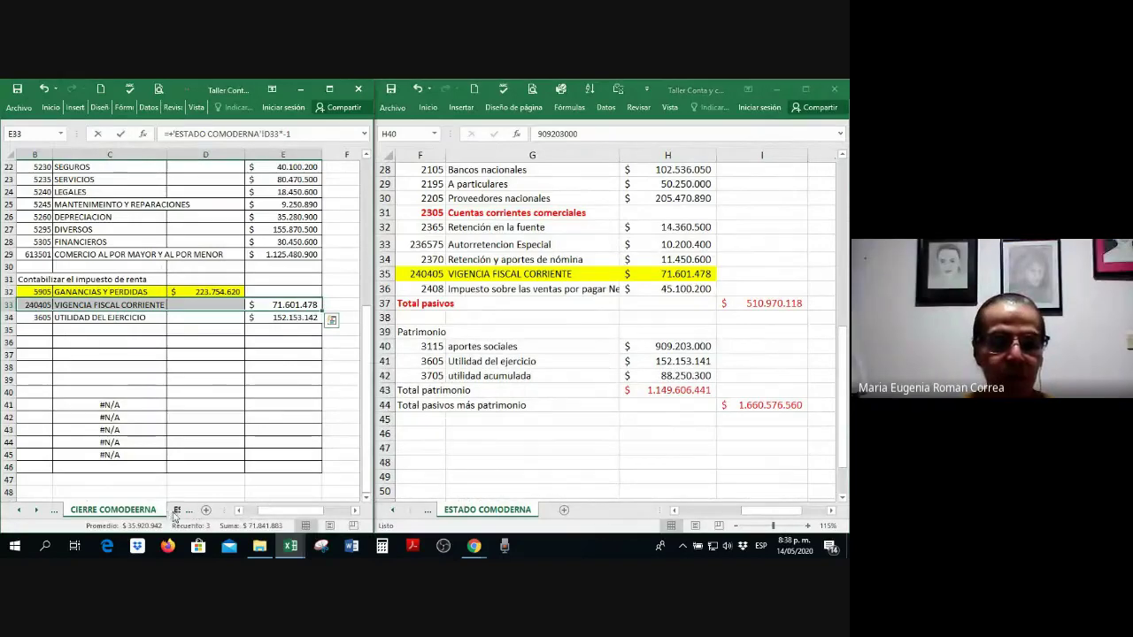
click(176, 511)
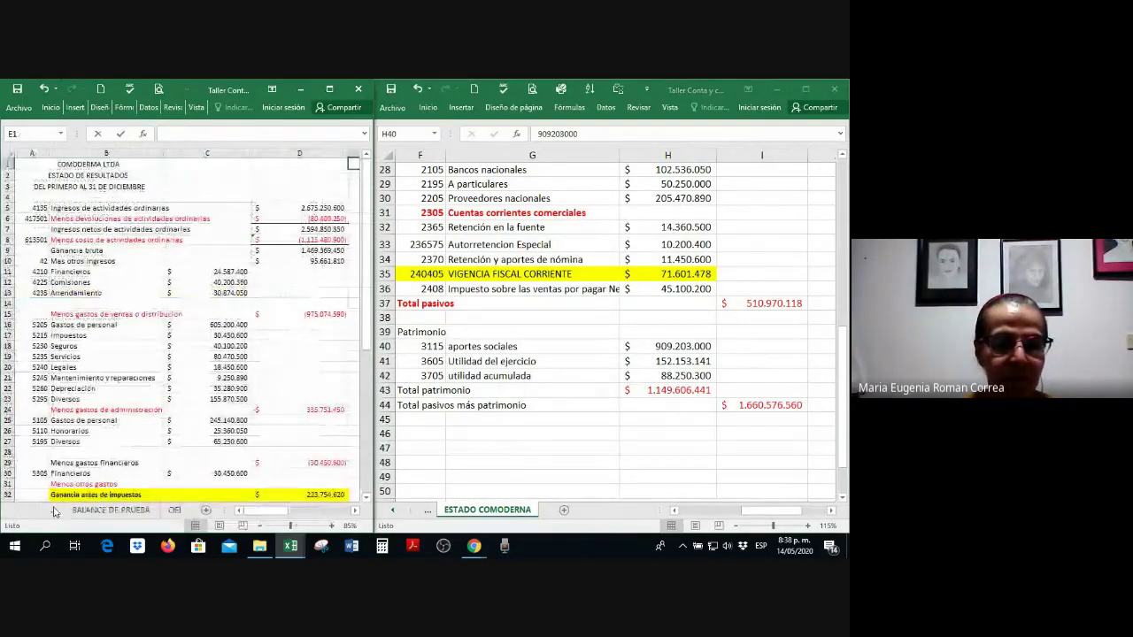
click(104, 512)
scroll(255, 397, down, 3)
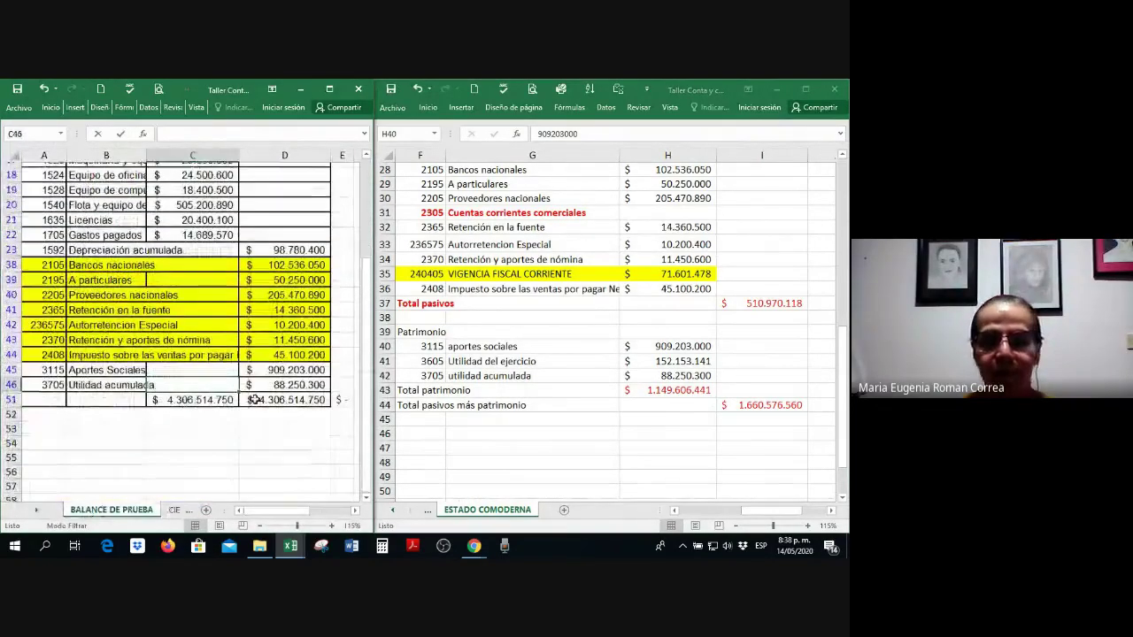
scroll(255, 397, down, 1)
click(425, 346)
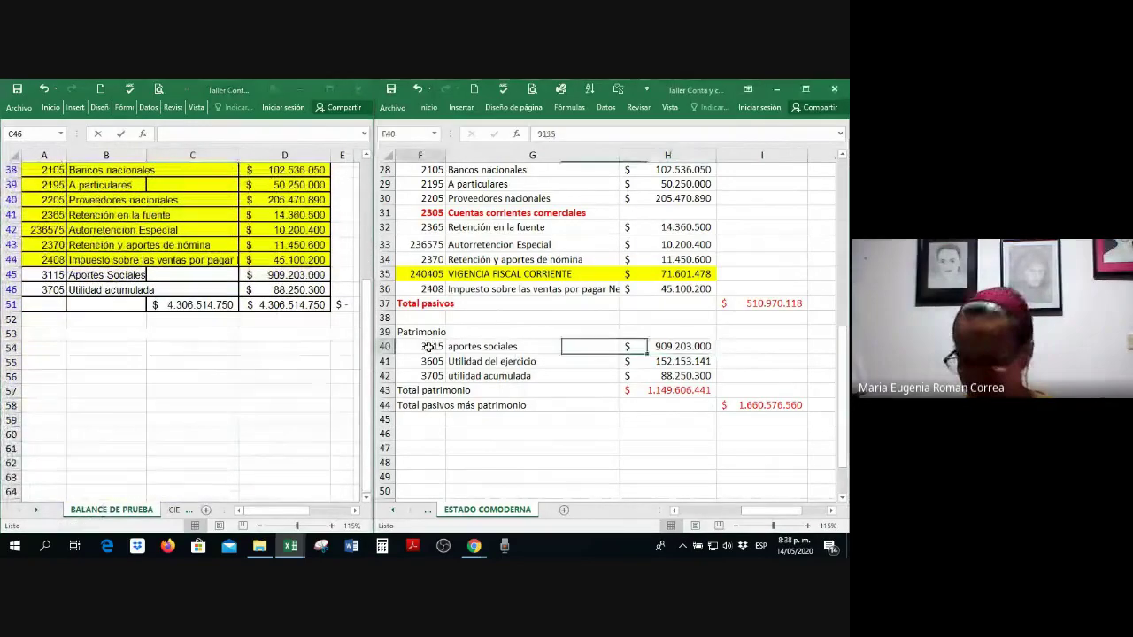
text(+)
click(53, 275)
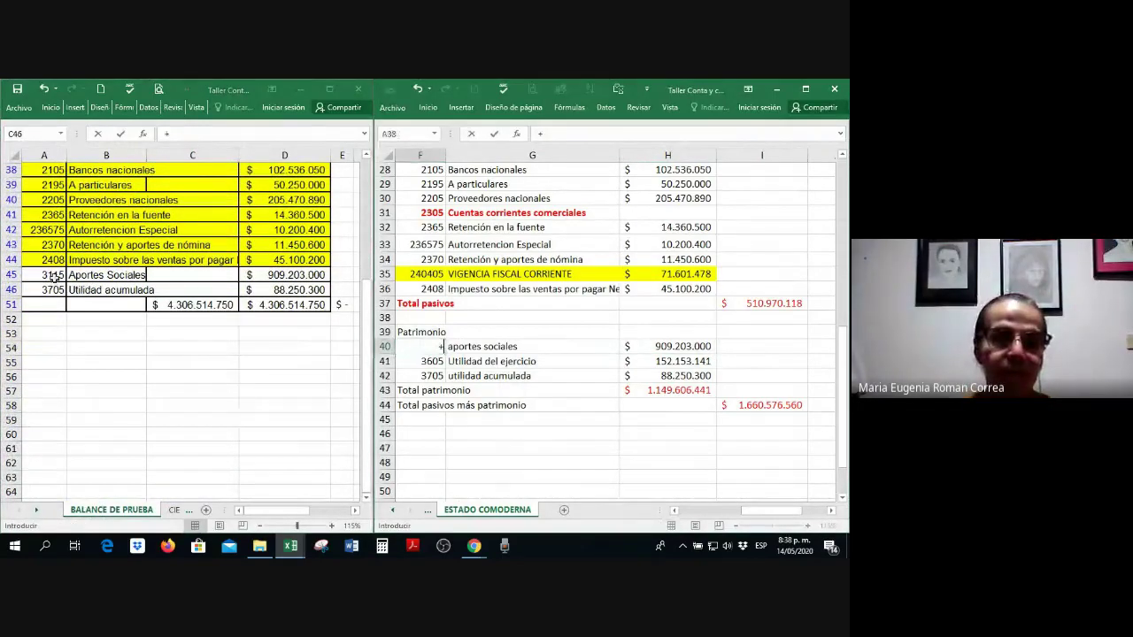
key(Return)
click(428, 348)
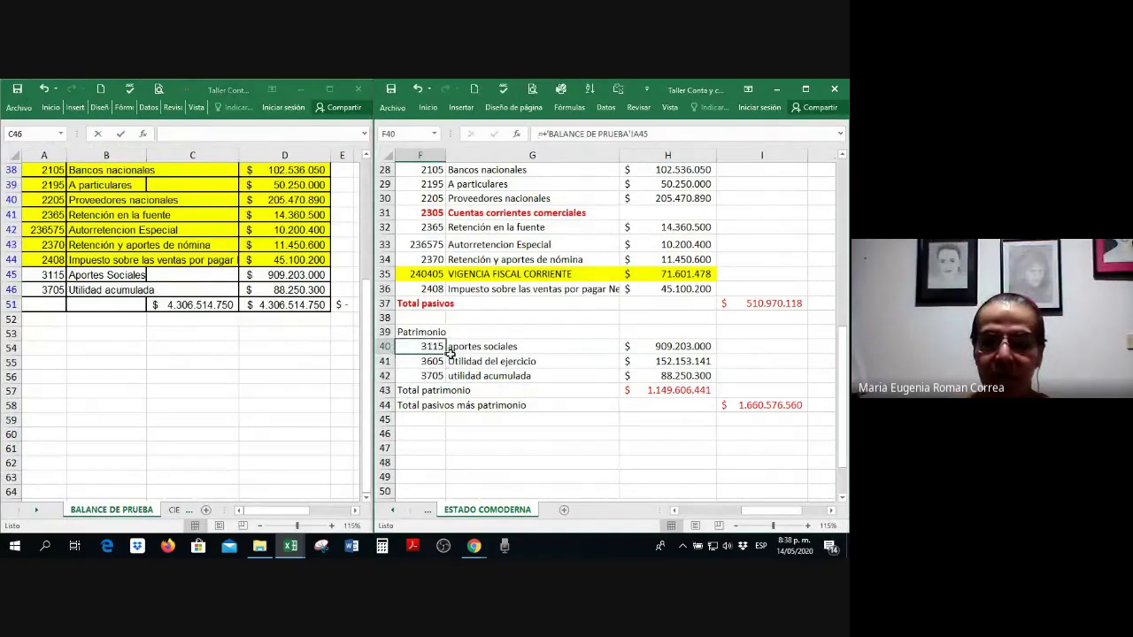
drag(447, 352, 576, 349)
click(663, 348)
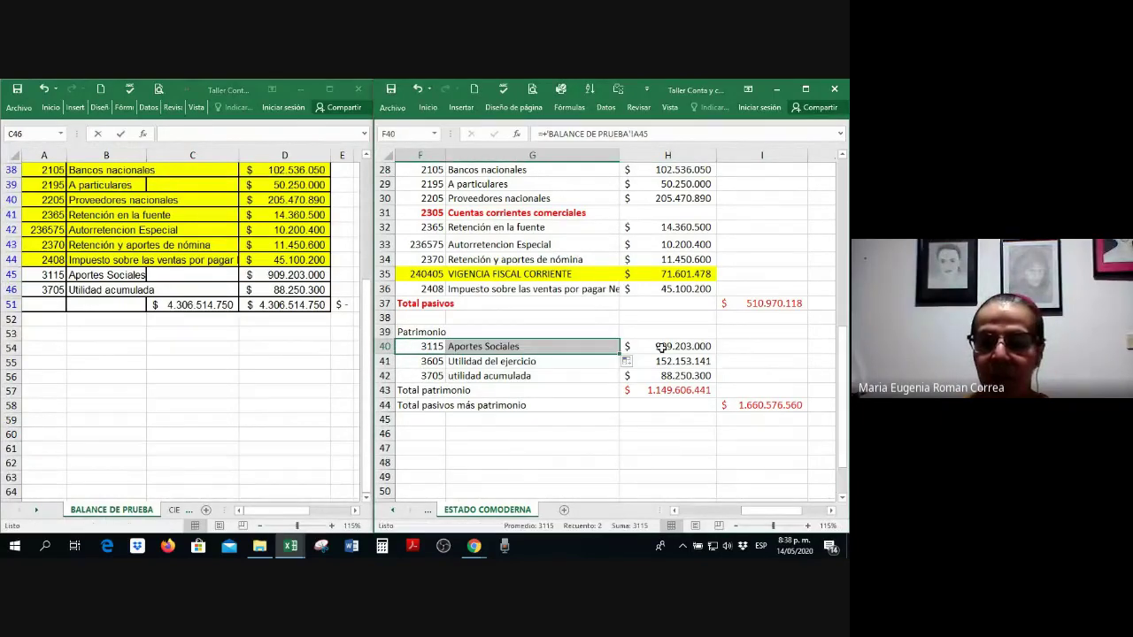
text(+)
click(316, 281)
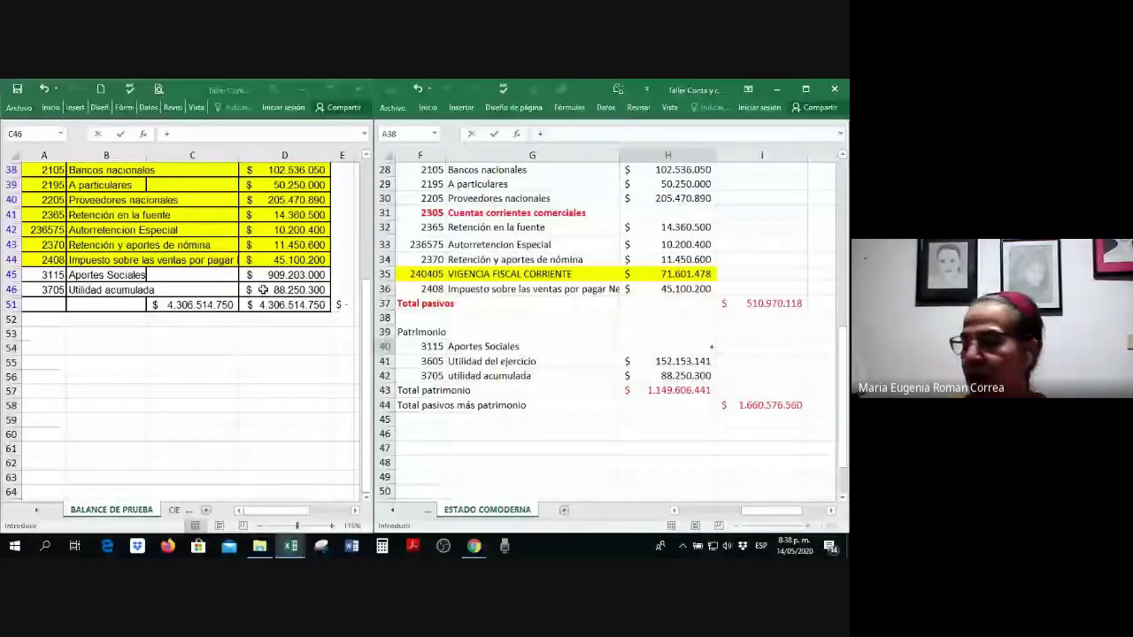
key(BackSpace)
key(Return)
Step: Link the Aportes Sociales amount in H40 to D45 of the BALANCE DE PRUEBA sheet
click(622, 346)
text(+)
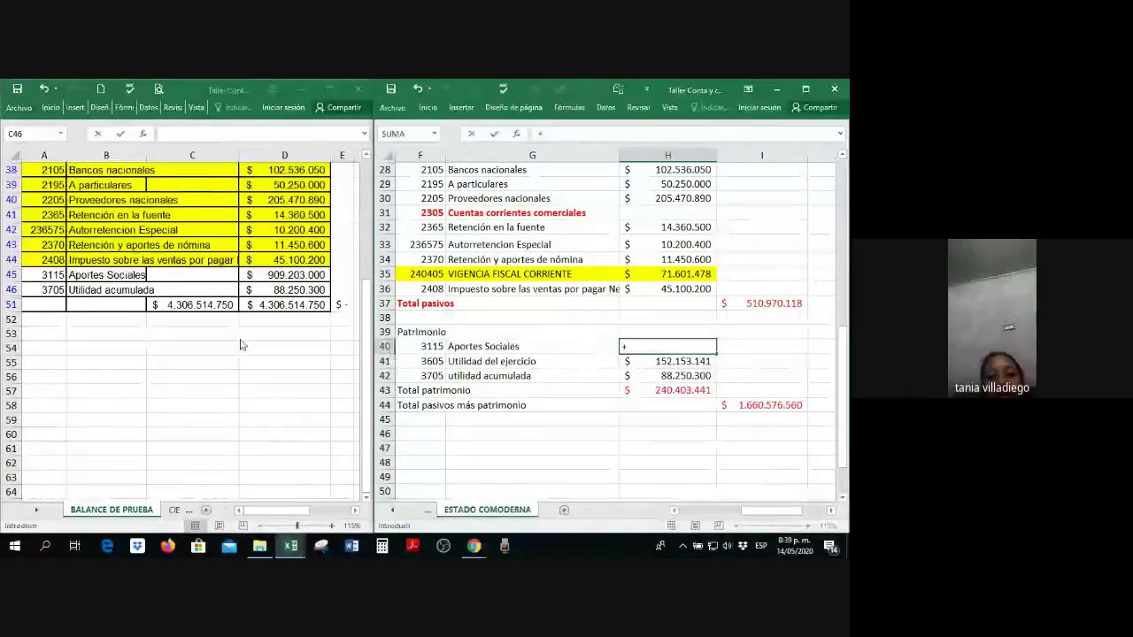
click(275, 275)
key(Return)
key(Down)
key(Left)
key(Left)
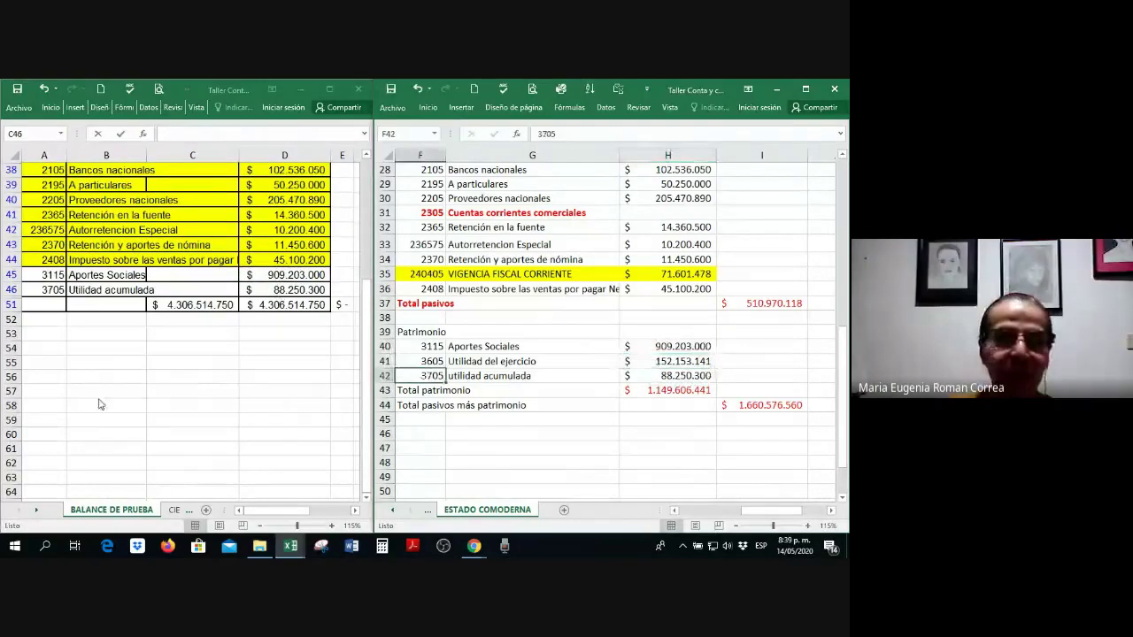
click(55, 307)
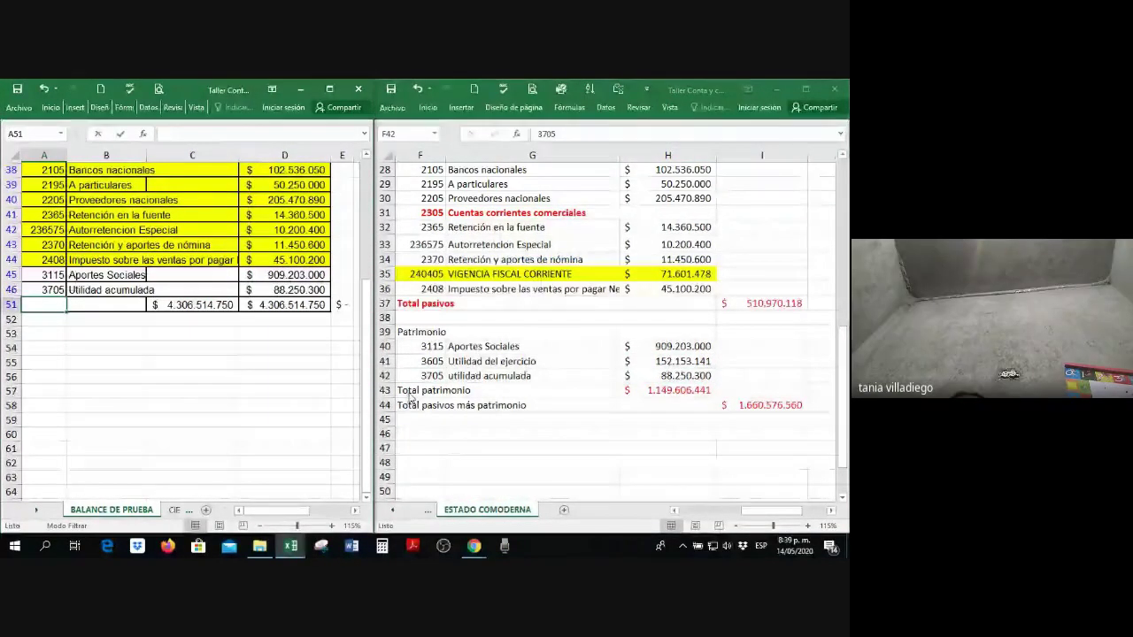
click(461, 438)
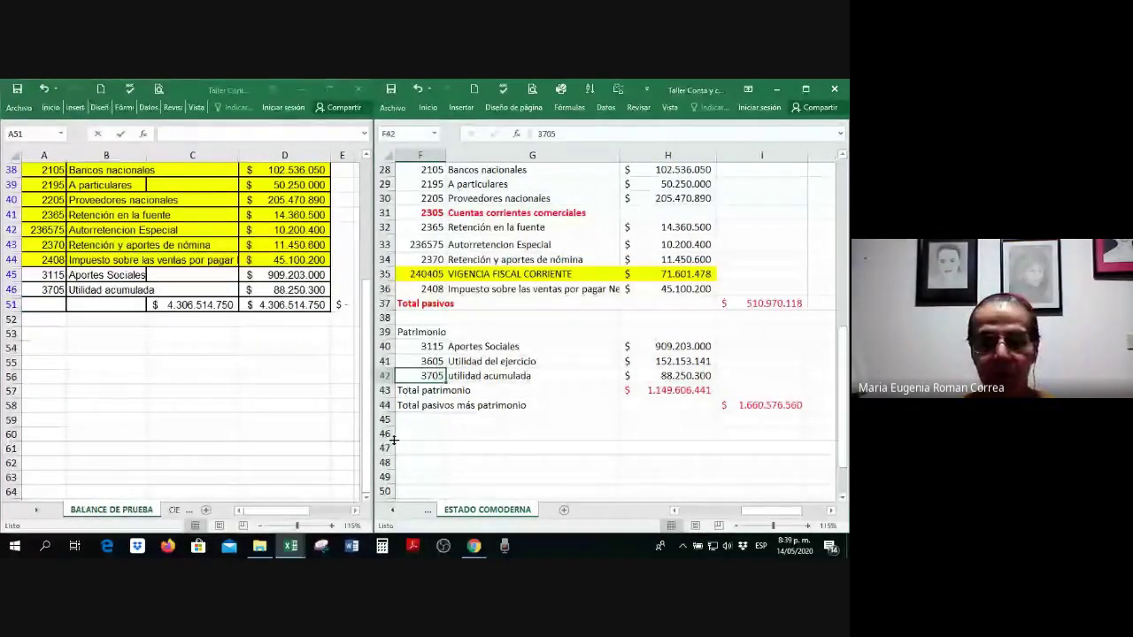
key(Up)
key(Up)
key(Up)
key(Up)
key(Up)
key(Up)
key(Right)
key(Delete)
text(+)
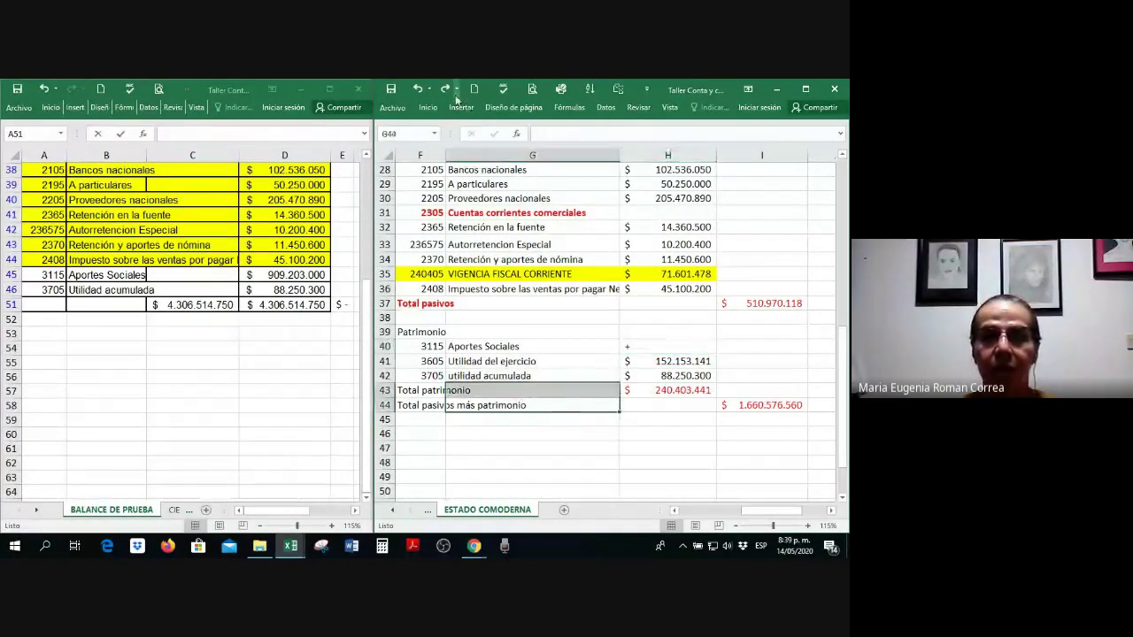
click(448, 89)
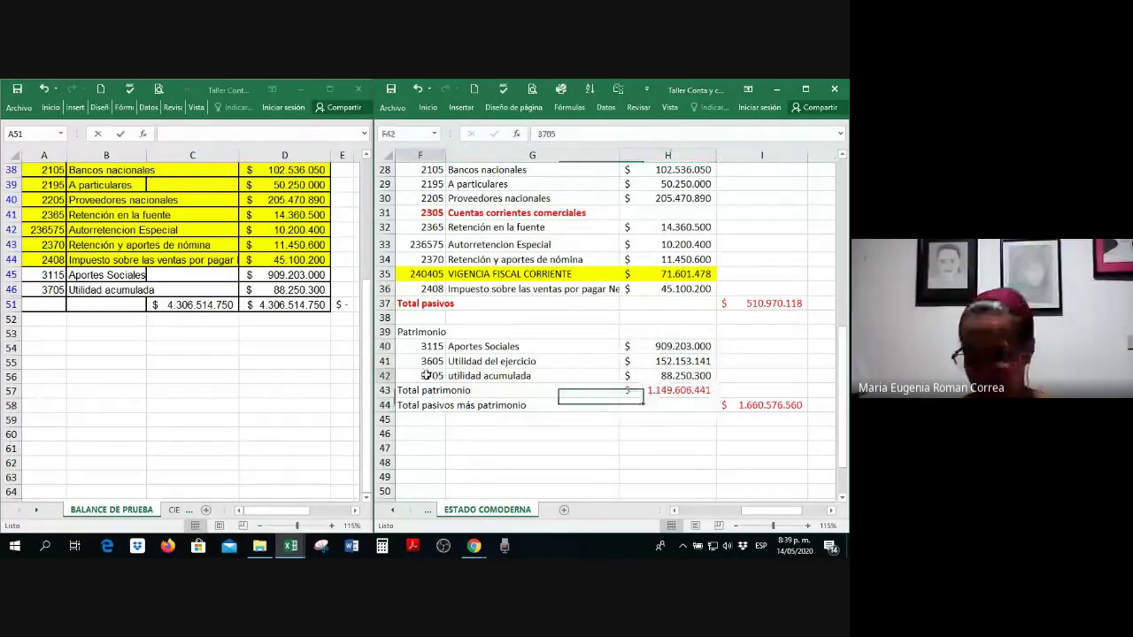
Step: Link the Utilidad acumulada code in F42 to A46 of the BALANCE DE PRUEBA sheet and copy the link to the name in G42
click(426, 375)
text(+)
click(60, 291)
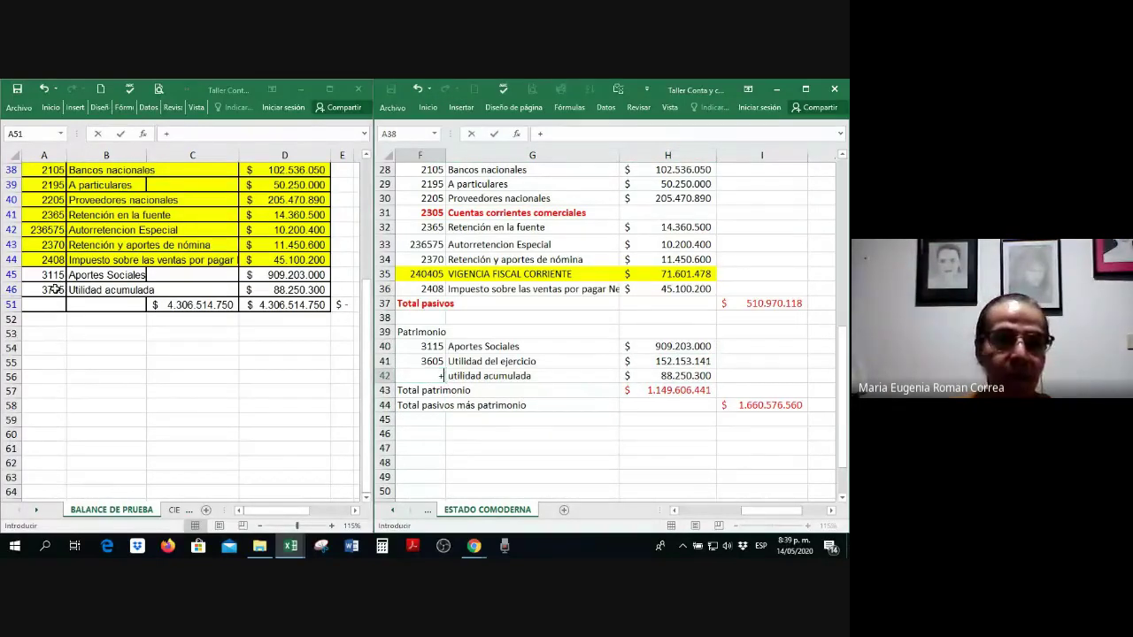
key(Return)
click(437, 375)
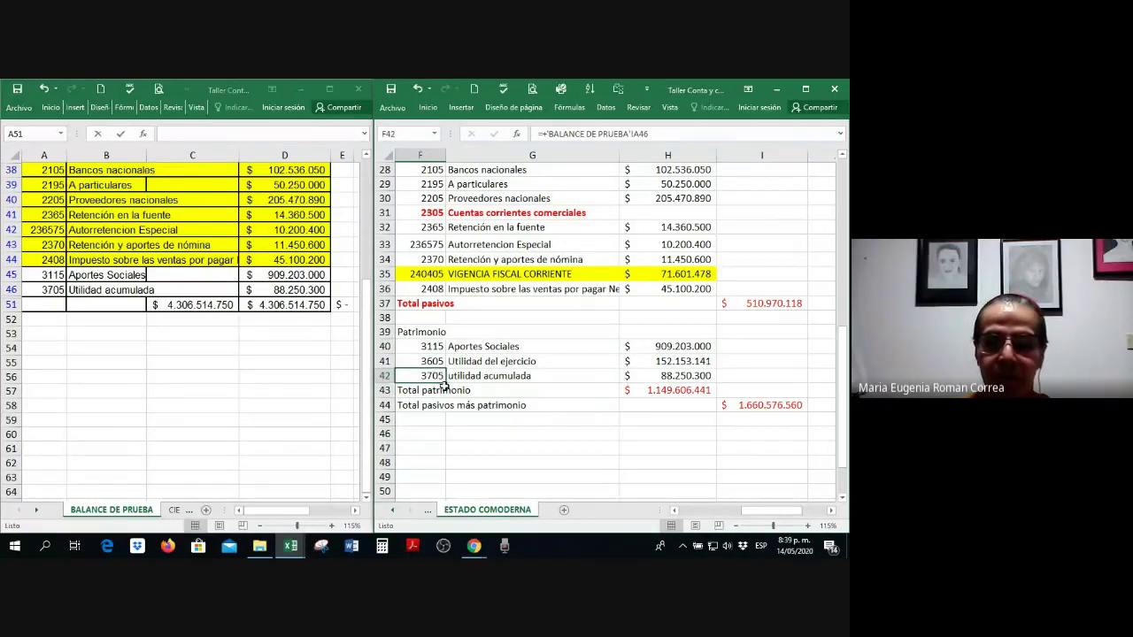
drag(508, 382, 531, 381)
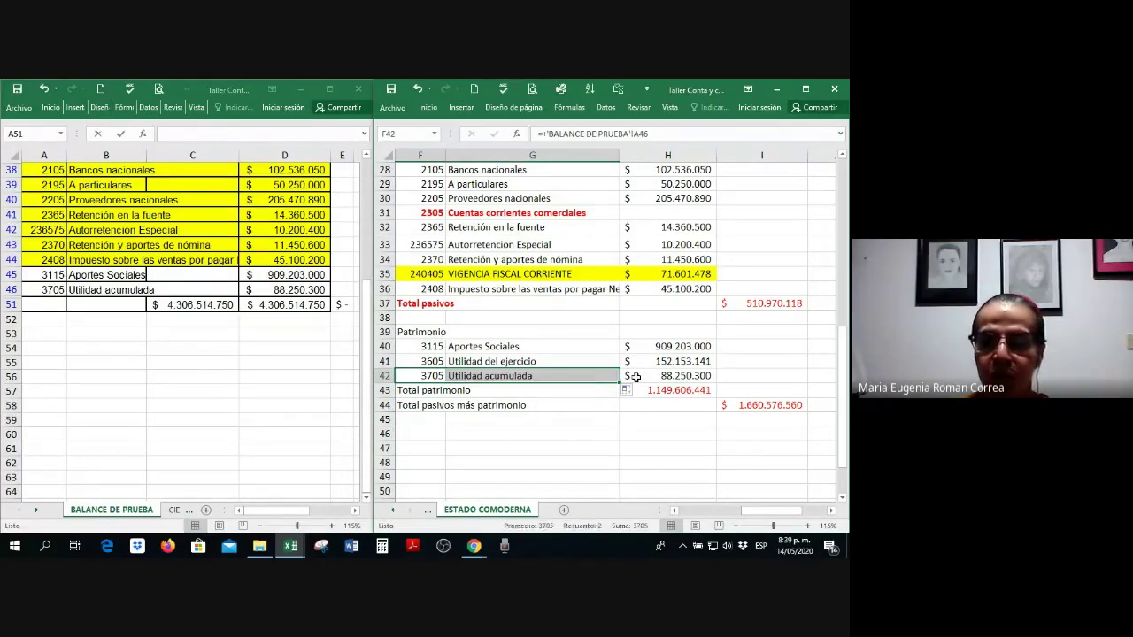
Step: Replace the Utilidad acumulada amount in H42 with a link to D46 of the BALANCE DE PRUEBA sheet
click(685, 377)
text(+)
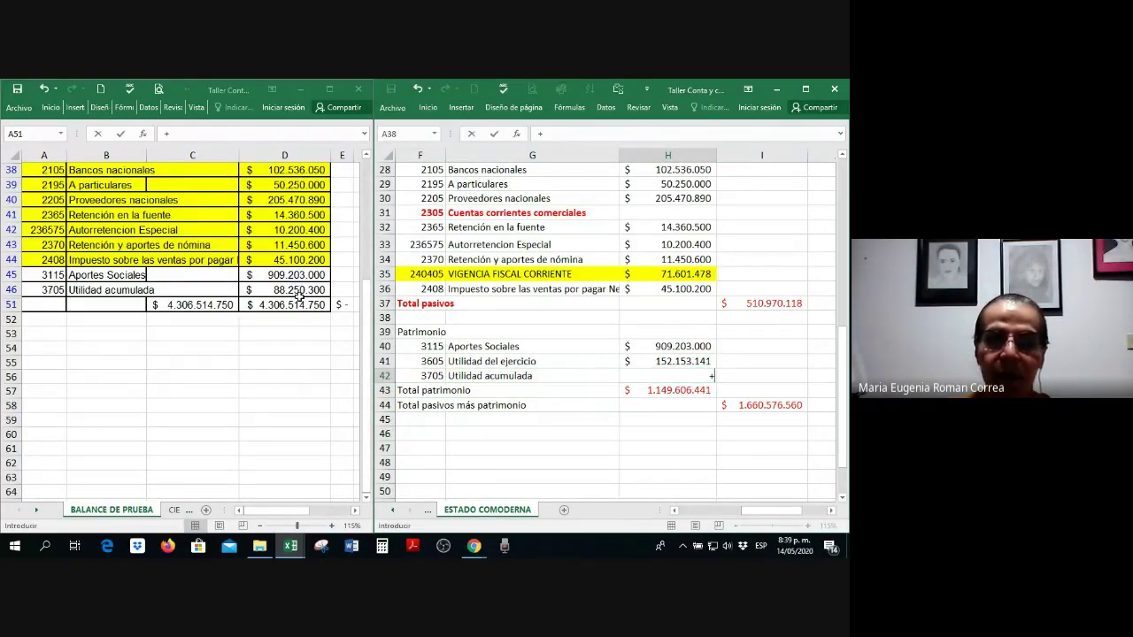
click(297, 289)
key(Return)
key(Return)
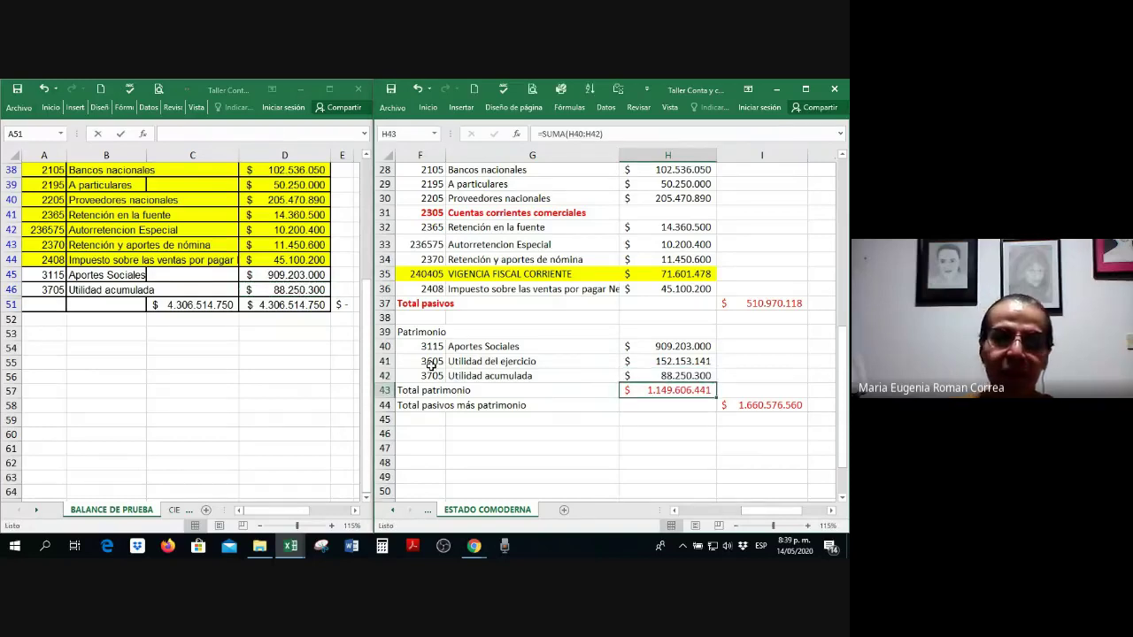
Step: Link the Utilidad del ejercicio code in F41 to B34 of the CIERRE COMODEERNA sheet and copy the link to the name in G41
click(430, 362)
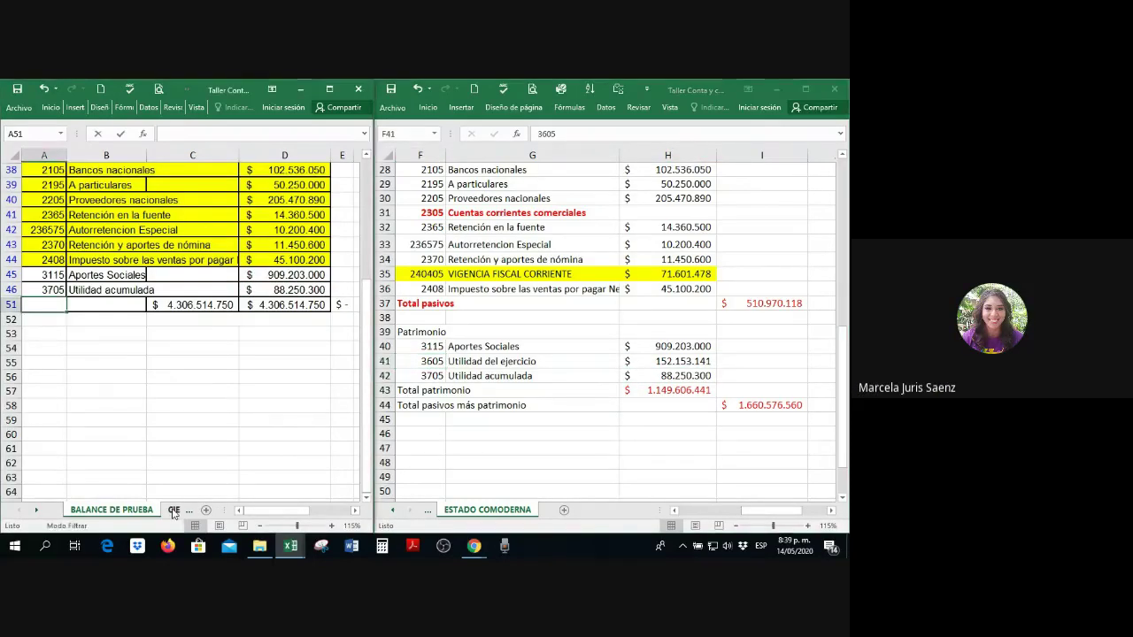
click(174, 511)
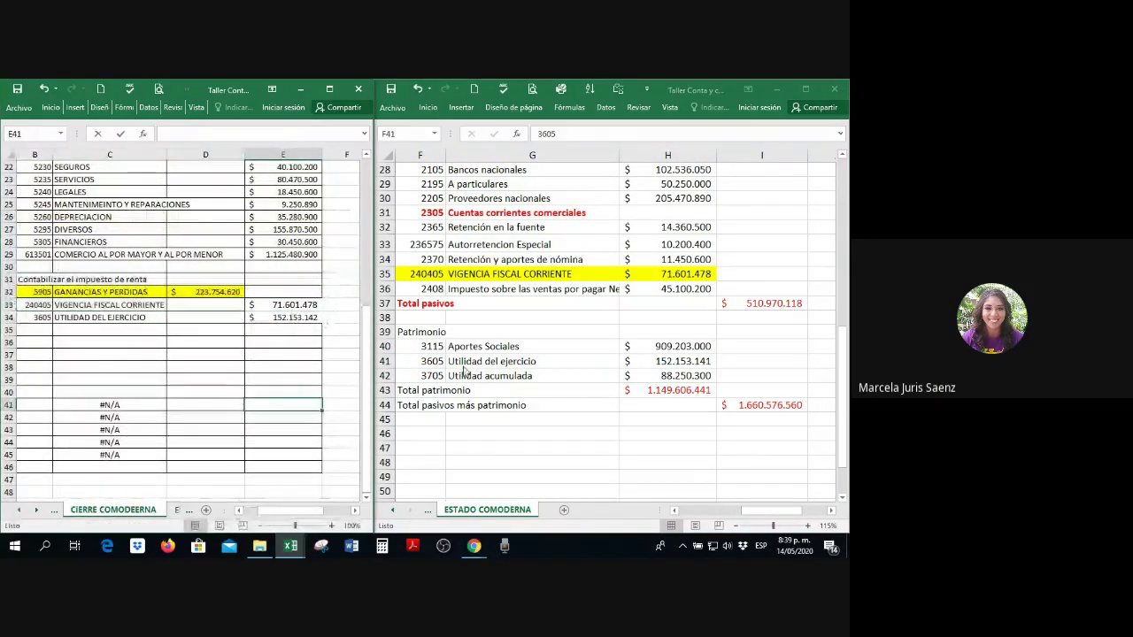
click(434, 361)
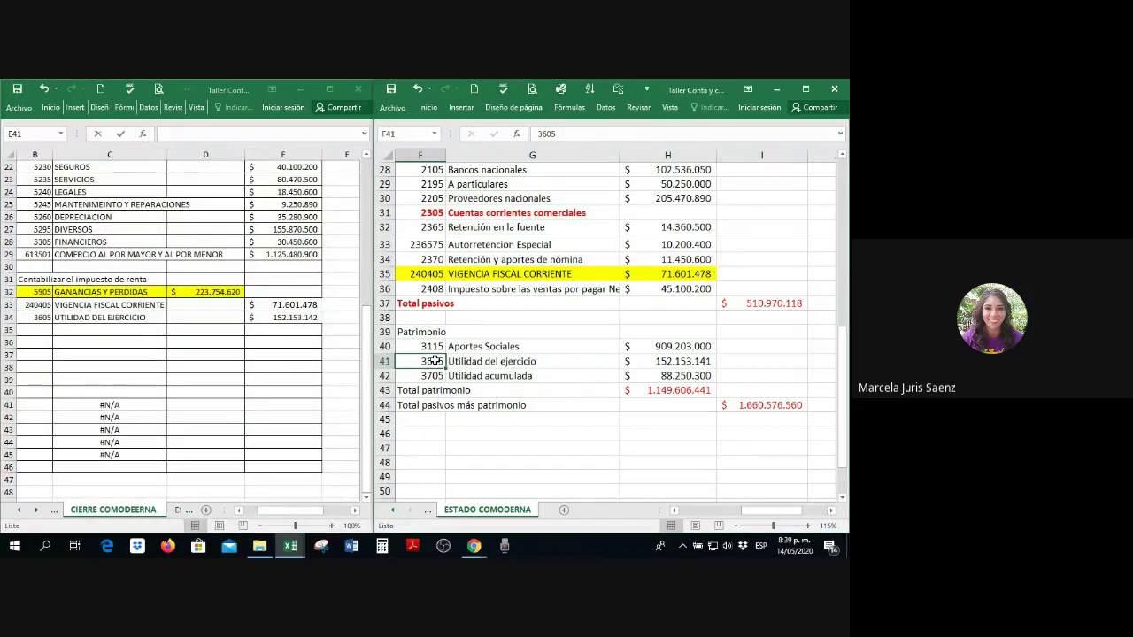
text(+)
click(40, 317)
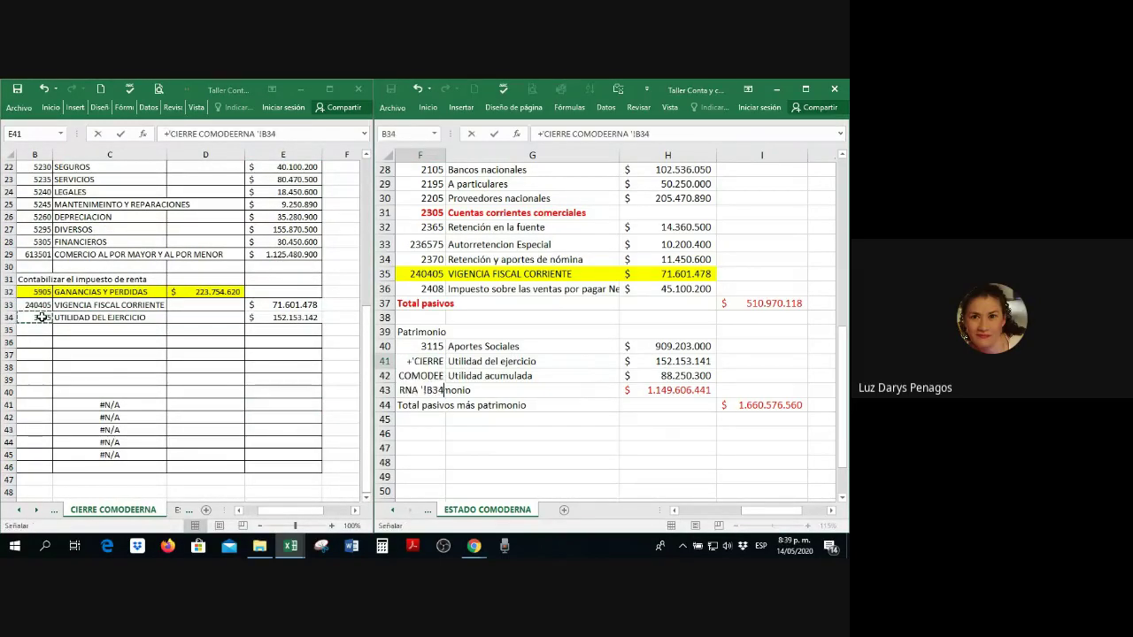
key(Return)
click(438, 361)
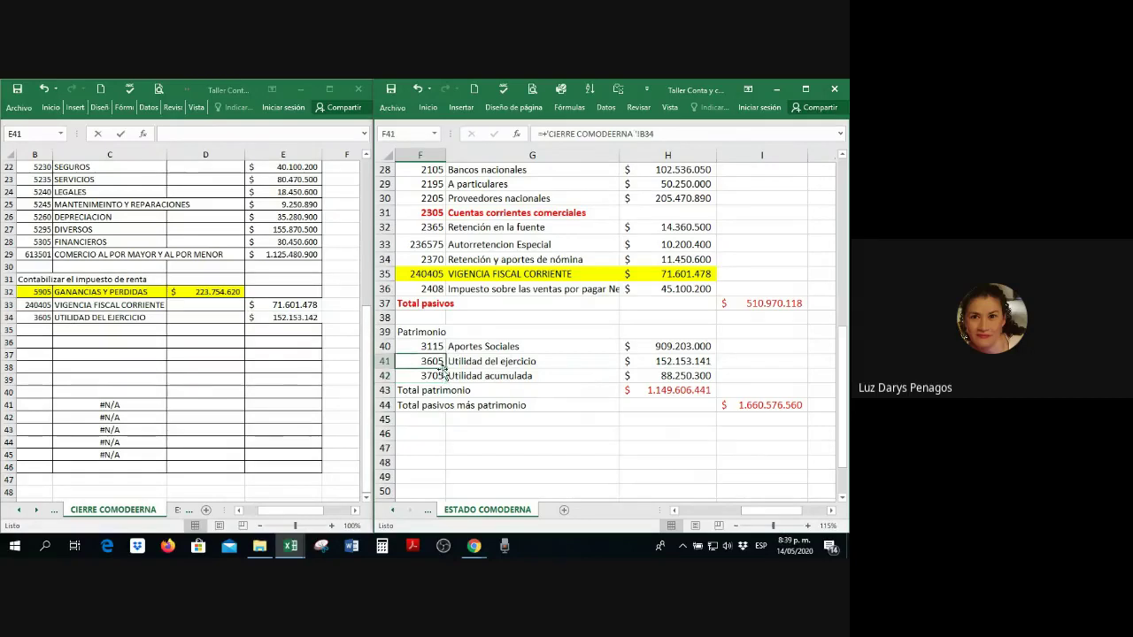
drag(444, 368, 581, 365)
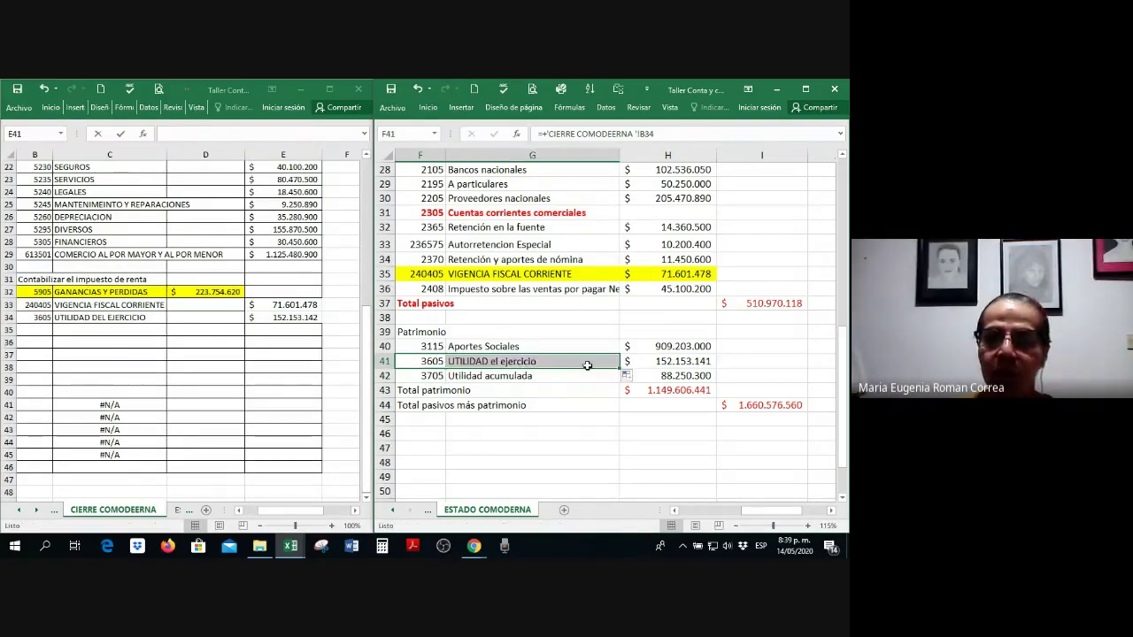
Step: Replace the Utilidad del ejercicio amount in H41 with a link to E34 of the CIERRE COMODEERNA sheet
click(668, 361)
text(+)
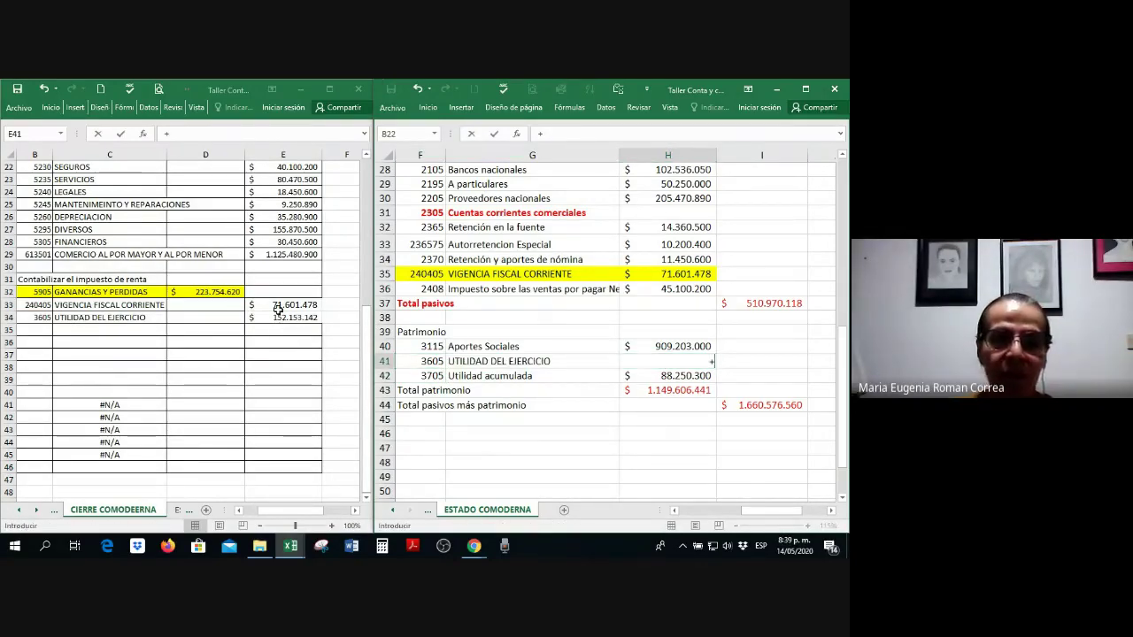
click(283, 316)
key(Return)
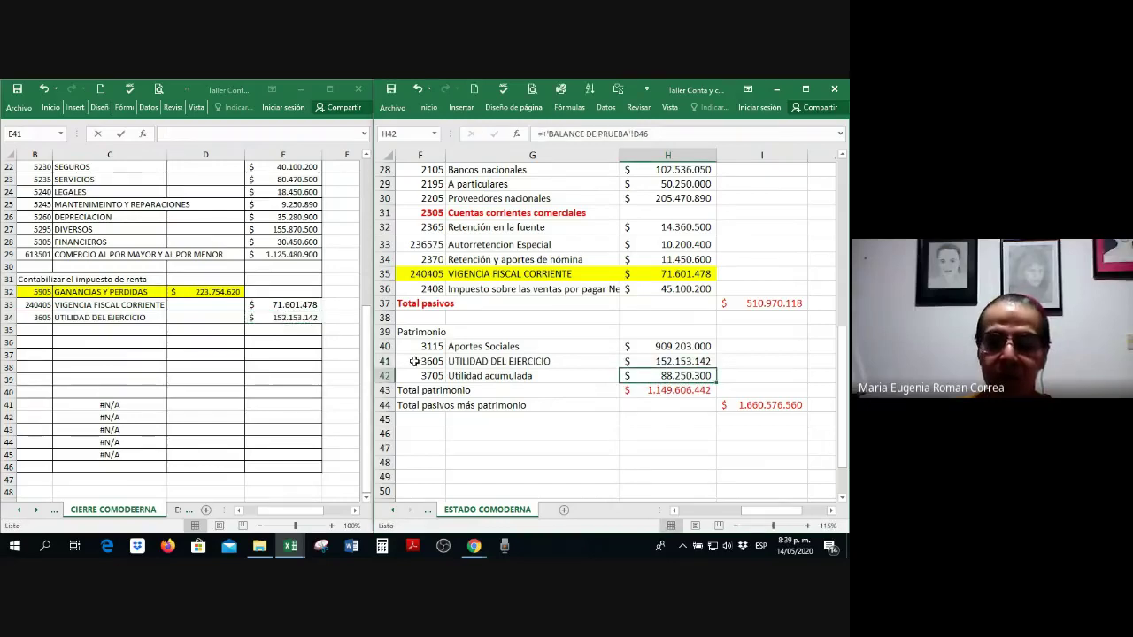
Step: Highlight the Utilidad del ejercicio row, F41 to H41, in yellow
drag(414, 361, 695, 361)
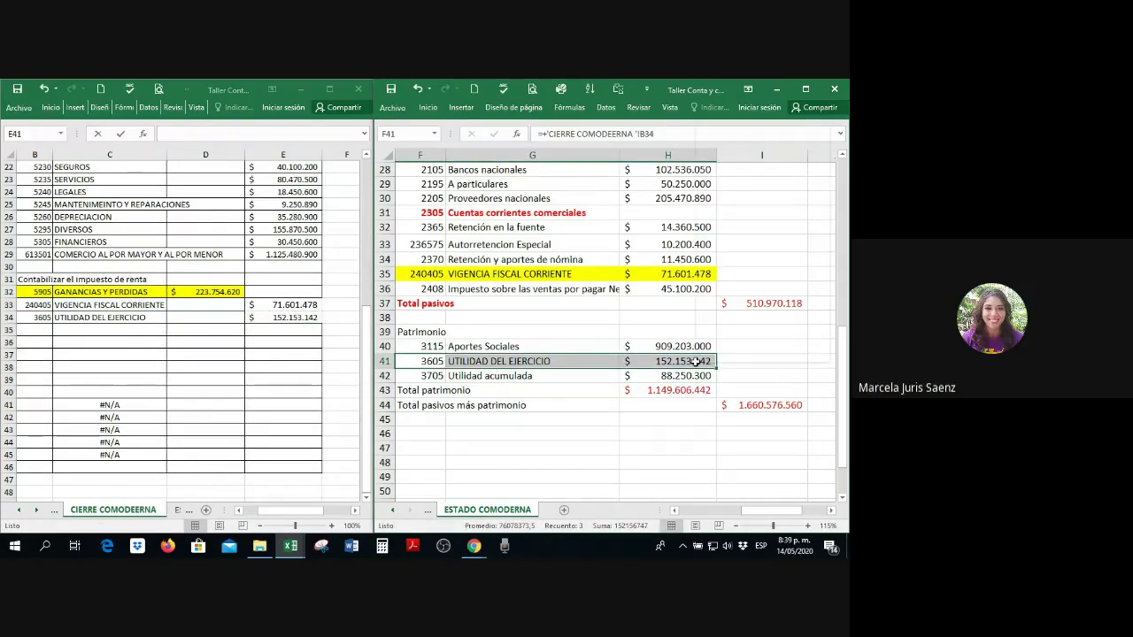
right_click(695, 361)
click(730, 396)
Step: Move the Total patrimonio formula from H43 to I43, then maximize the workbook window and check the range it sums
click(658, 394)
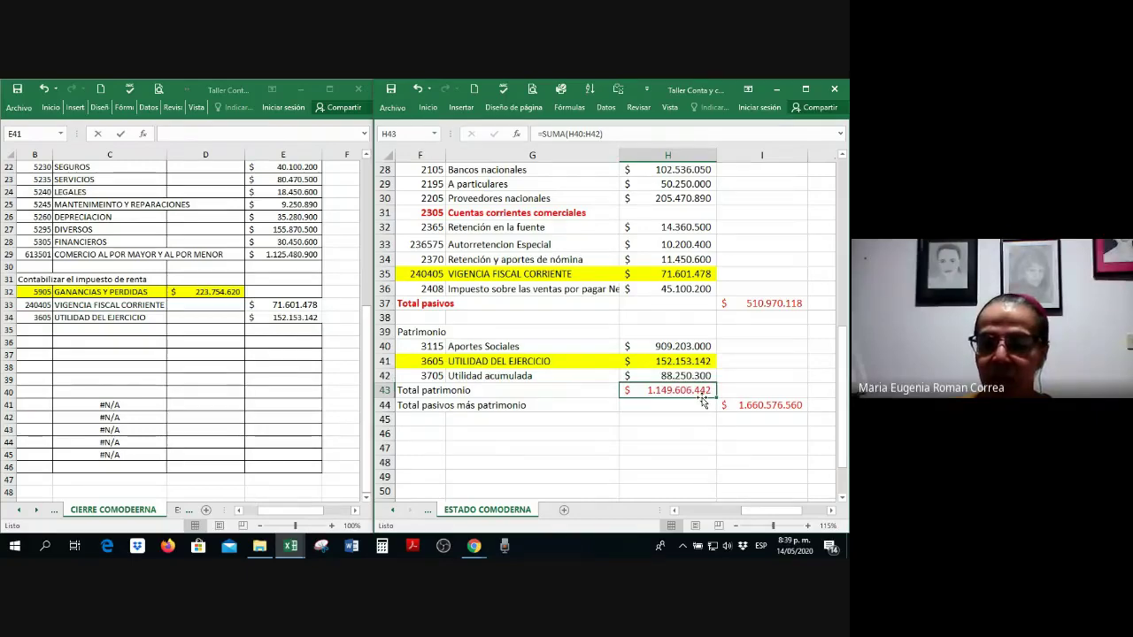
drag(703, 400, 801, 400)
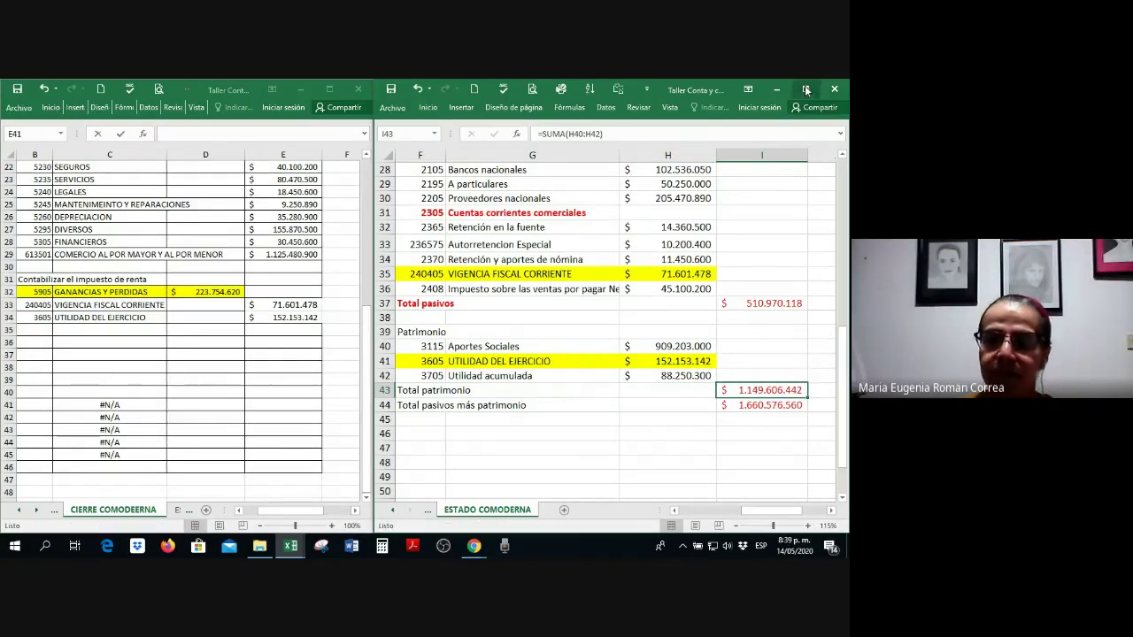
click(806, 89)
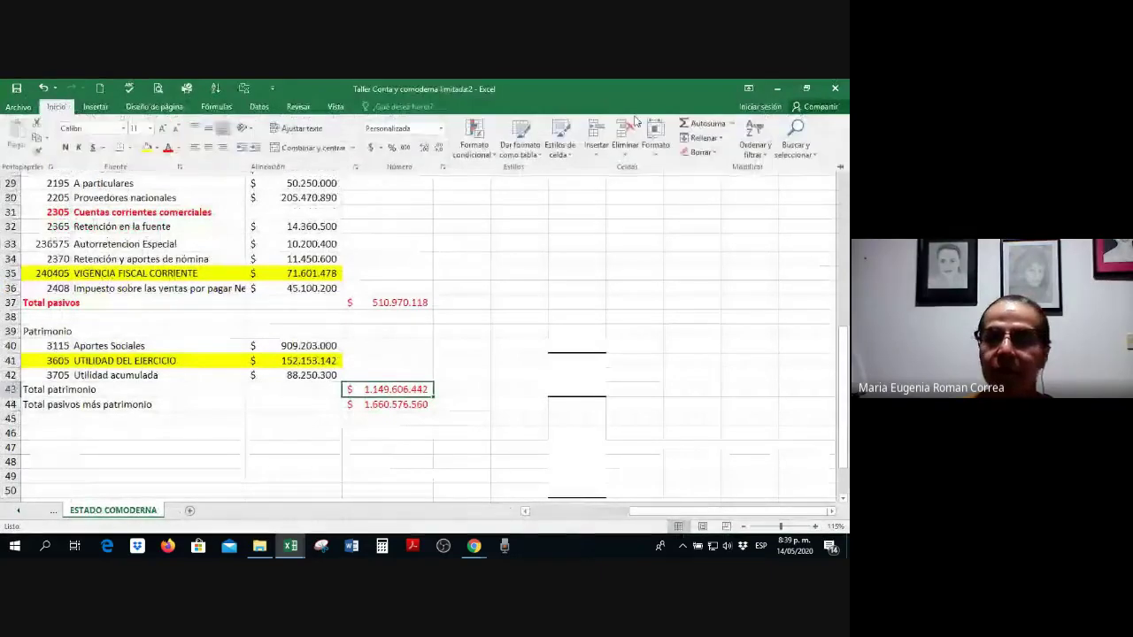
double_click(387, 389)
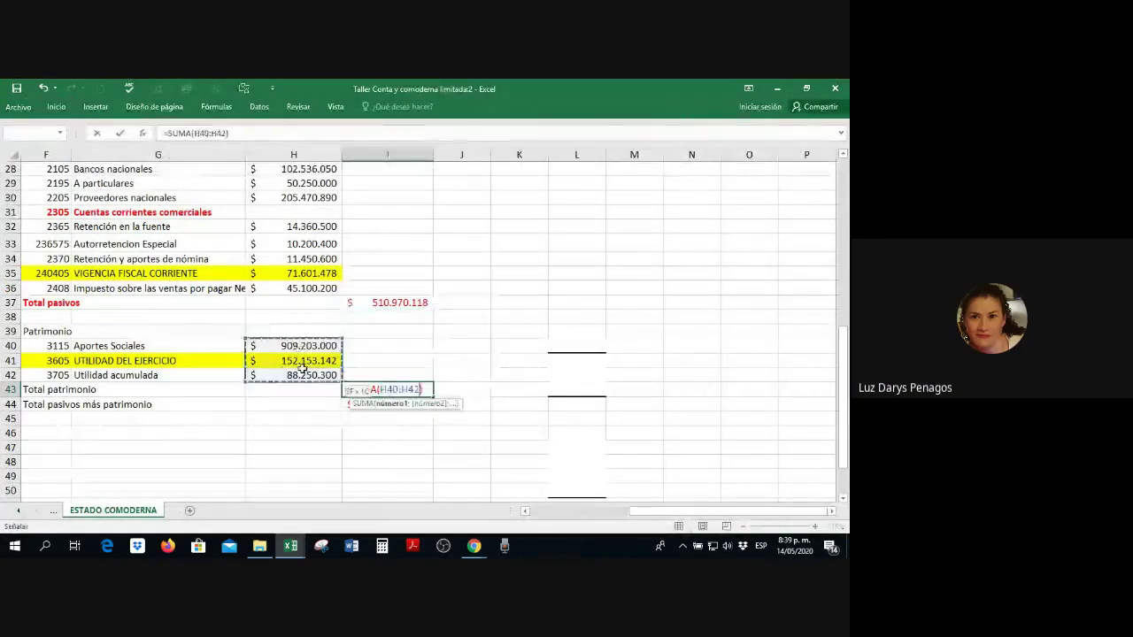
Step: Replace the Total pasivos más patrimonio amount in I44 with a formula adding Total pasivos (I37) and Total patrimonio (I43)
click(420, 401)
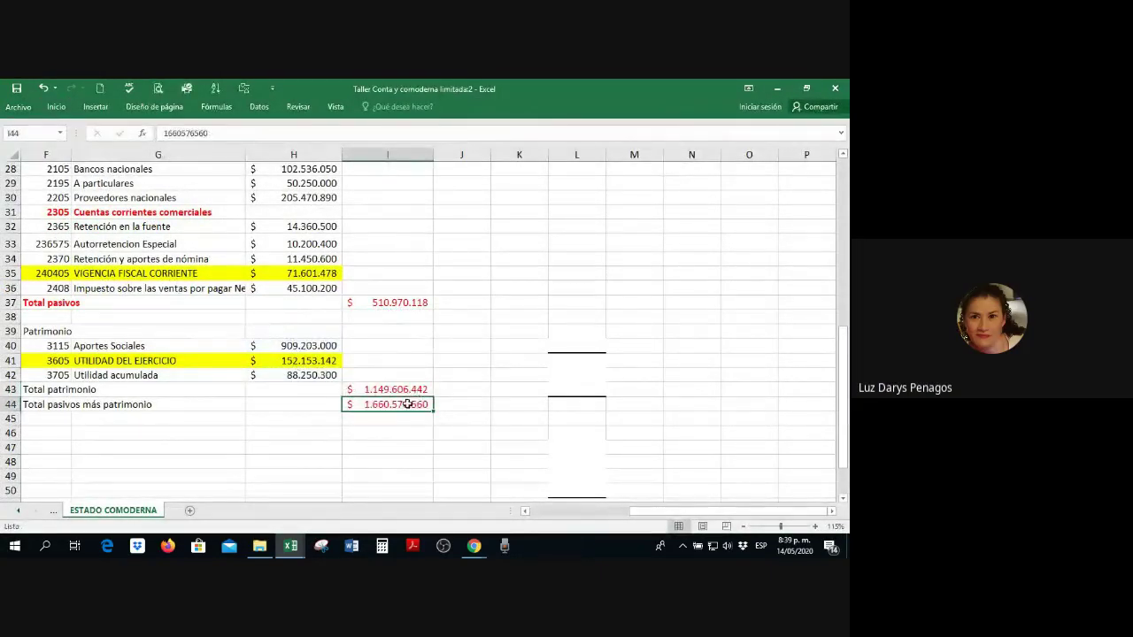
text(+)
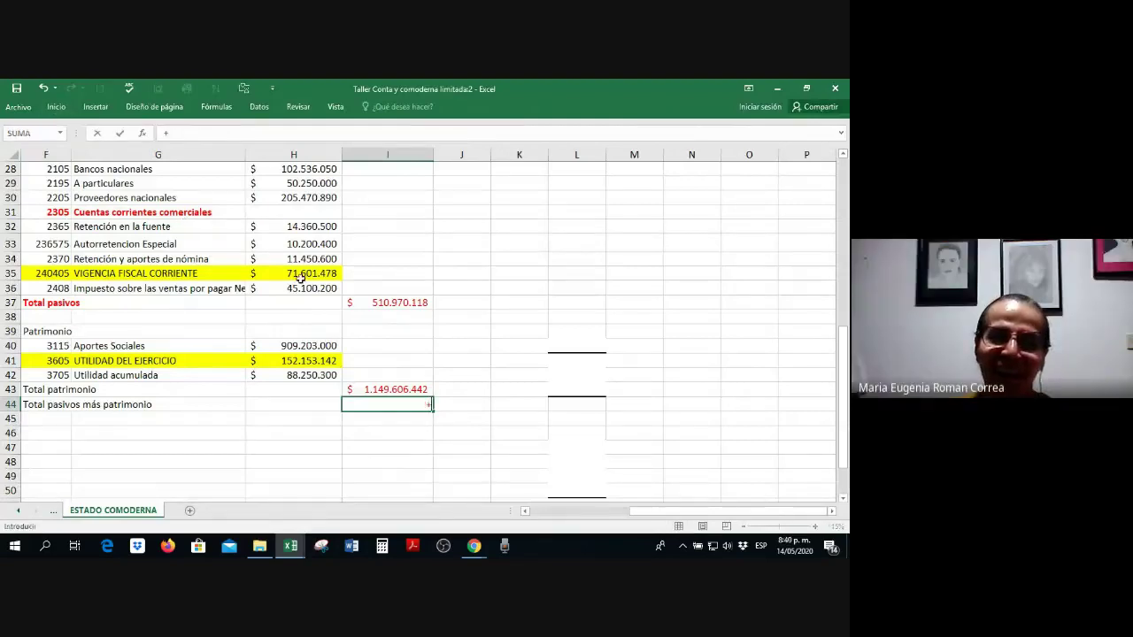
click(398, 305)
text(+)
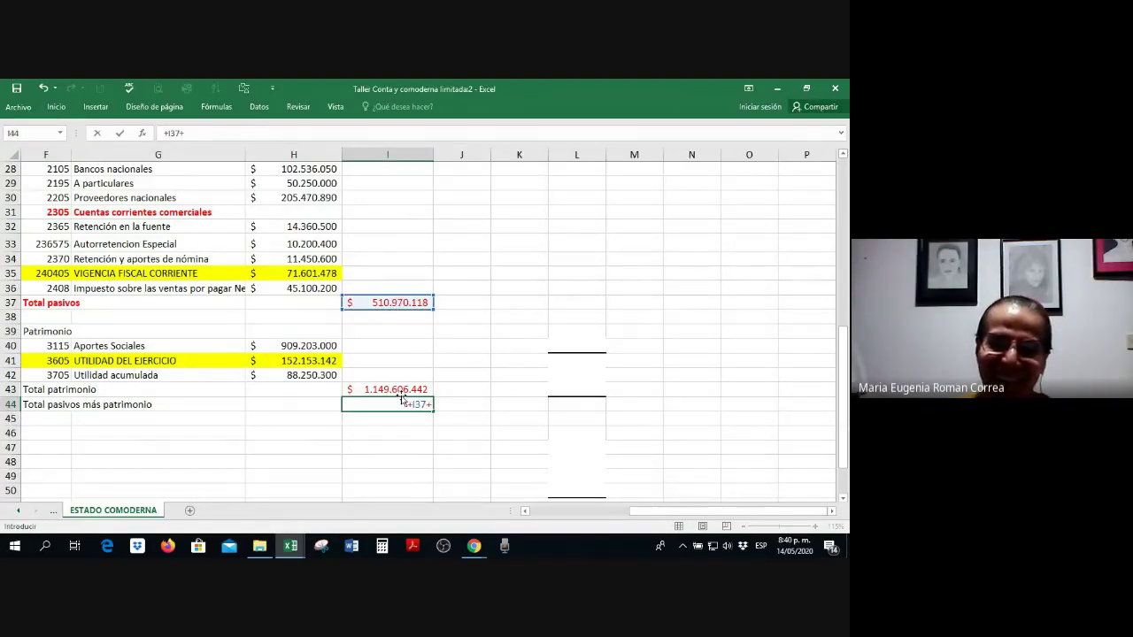
click(399, 392)
key(Return)
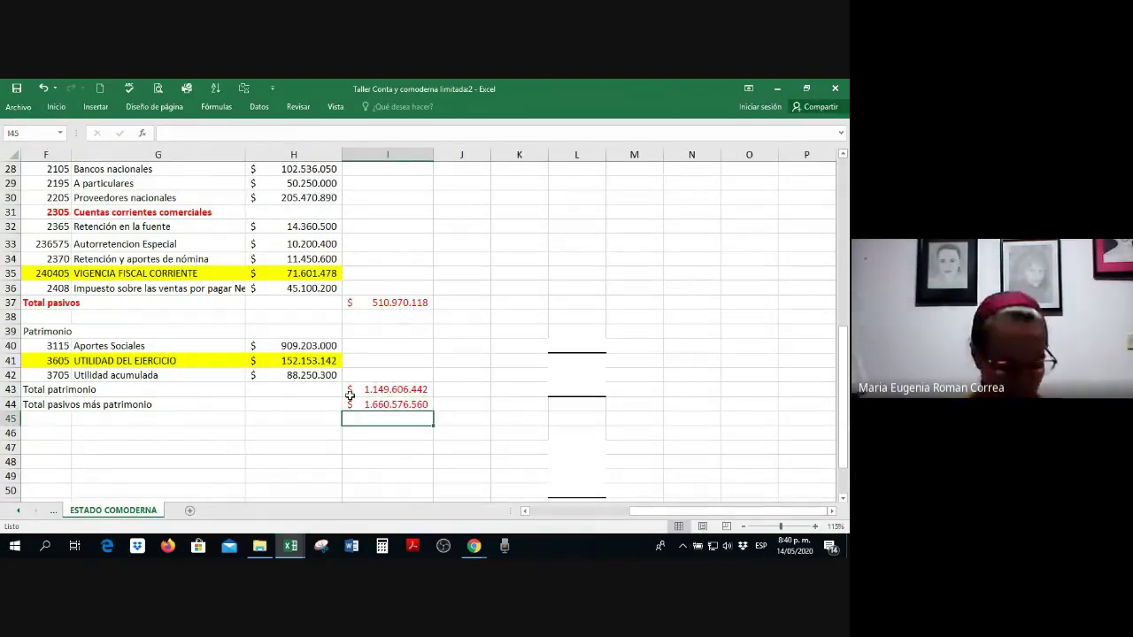
key(super+Left)
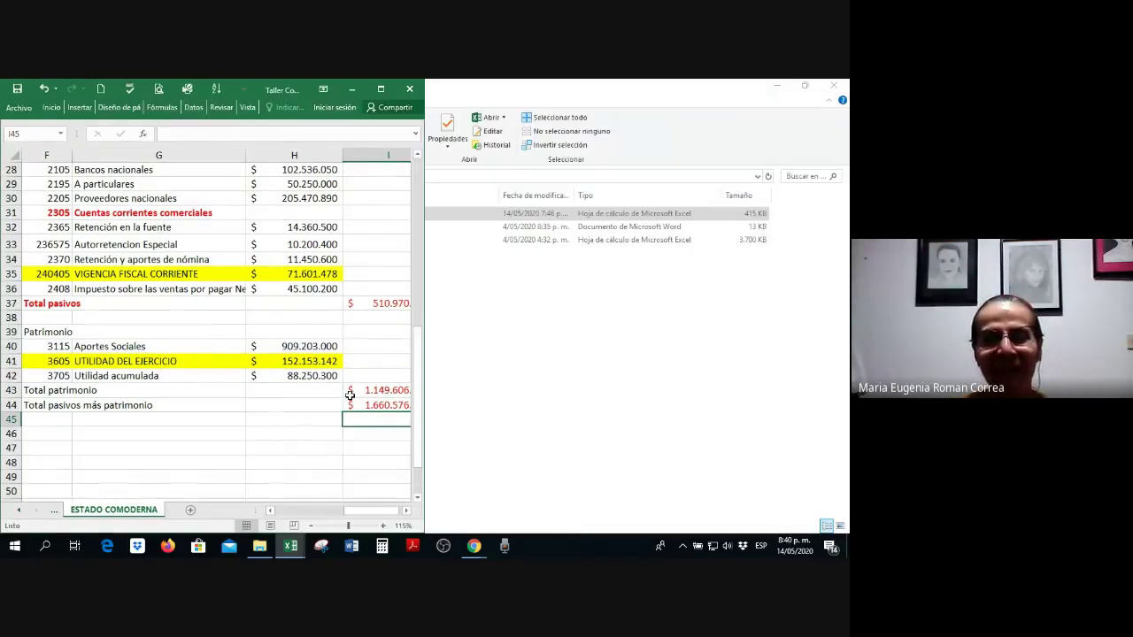
click(334, 396)
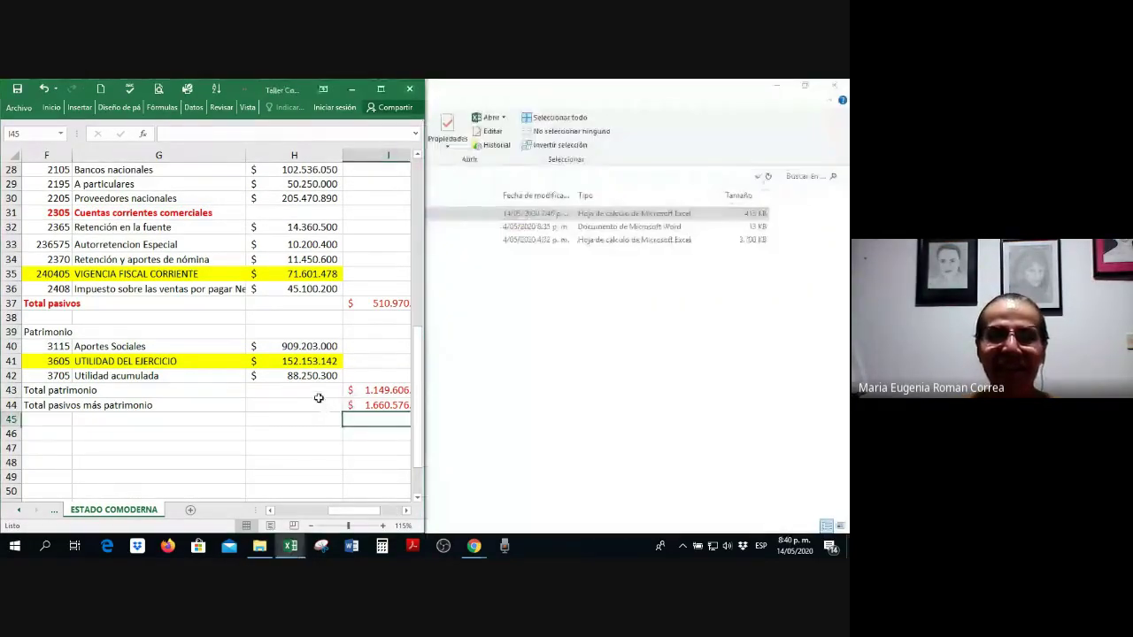
click(386, 92)
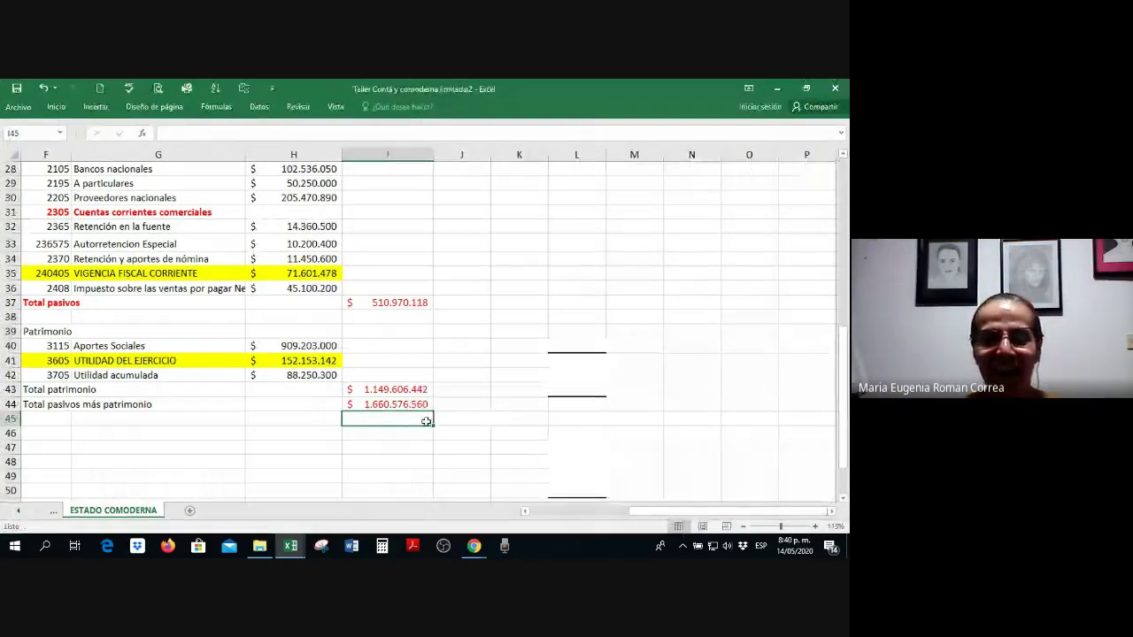
Step: Copy the signature block with names and job titles from B36:D37 to F47:H48, below the balance sheet totals
key(Left)
key(Left)
key(Left)
key(Left)
key(Left)
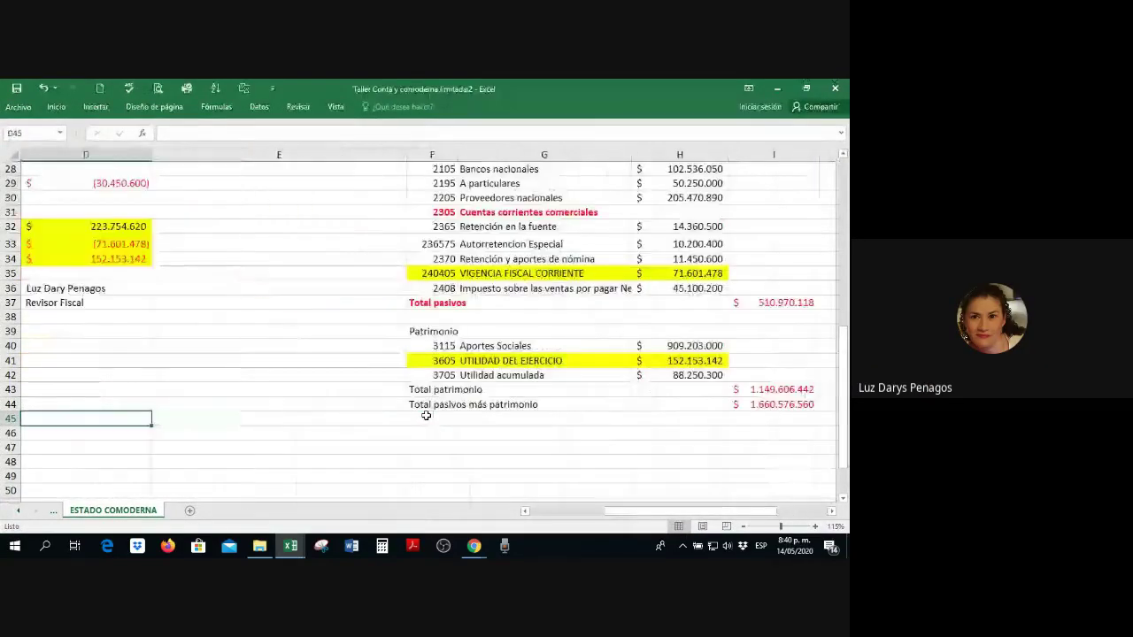
key(Left)
key(Left)
key(Left)
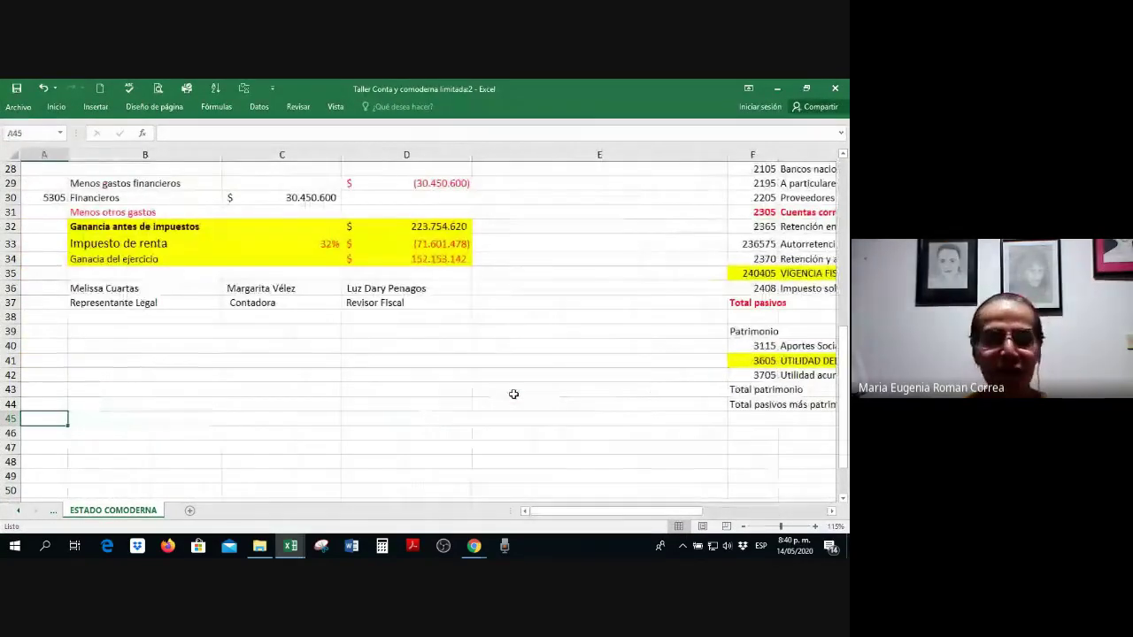
drag(218, 289, 393, 297)
key(ctrl+c)
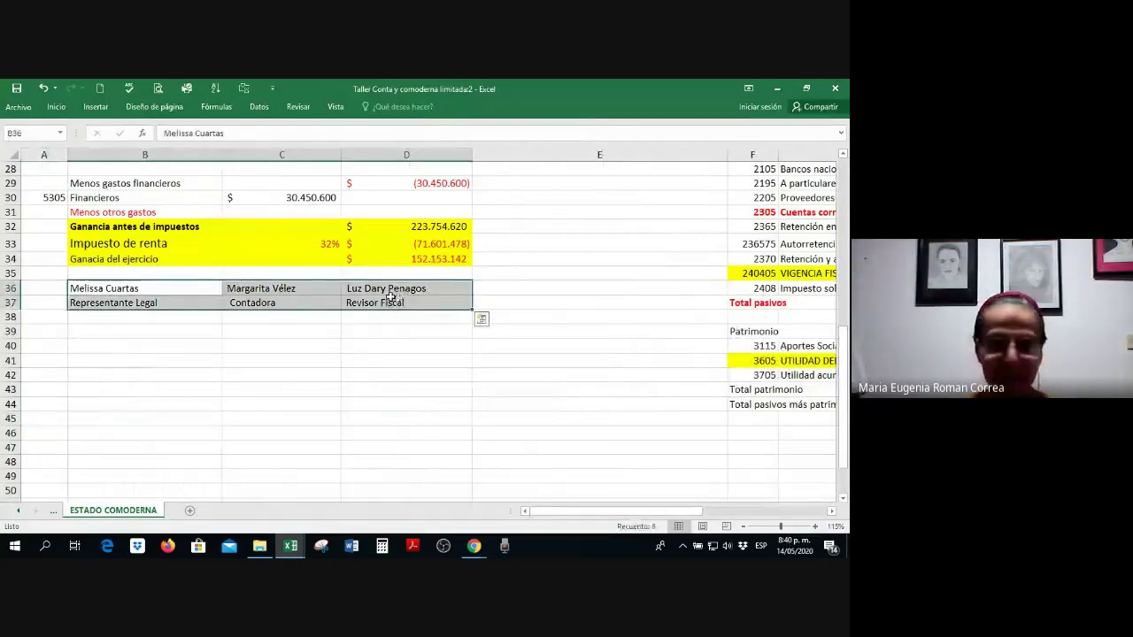
click(831, 511)
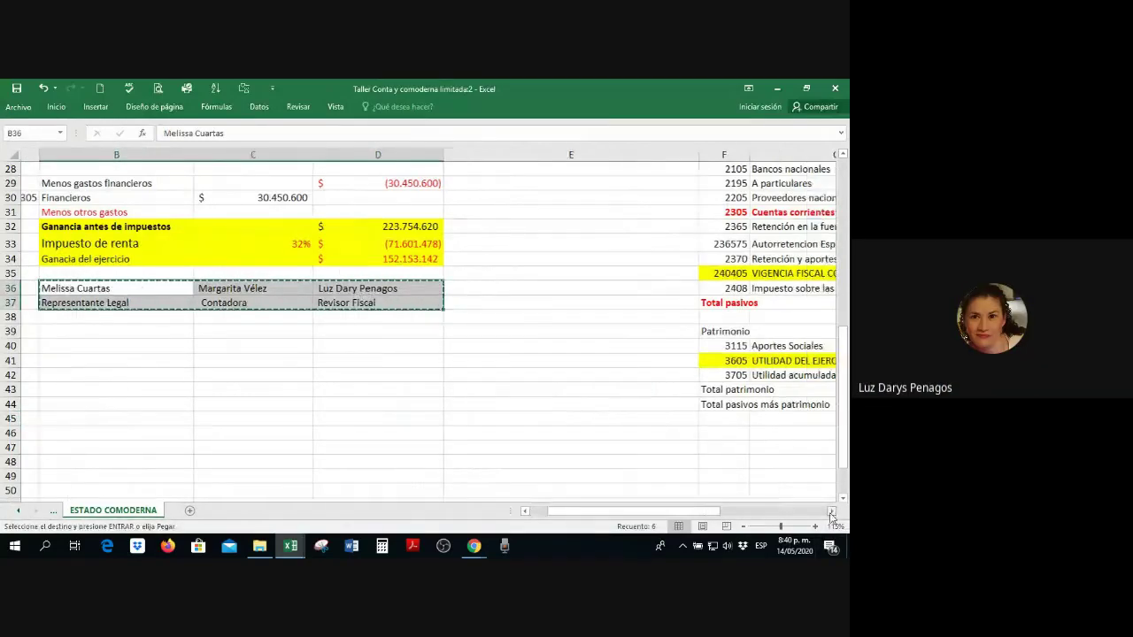
click(831, 511)
click(301, 447)
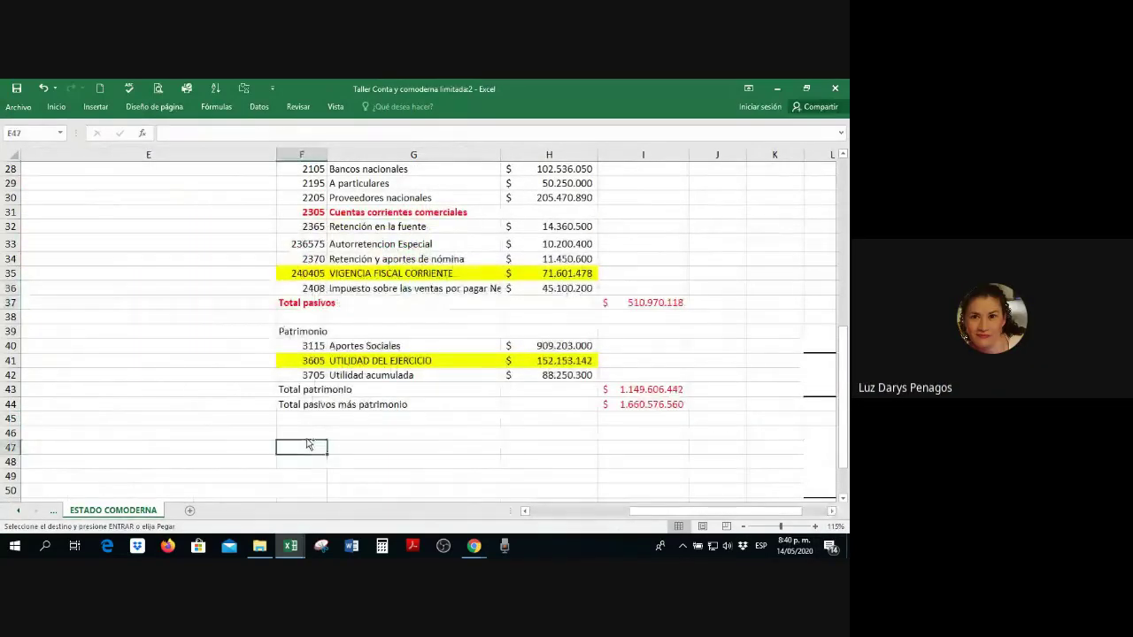
key(ctrl+v)
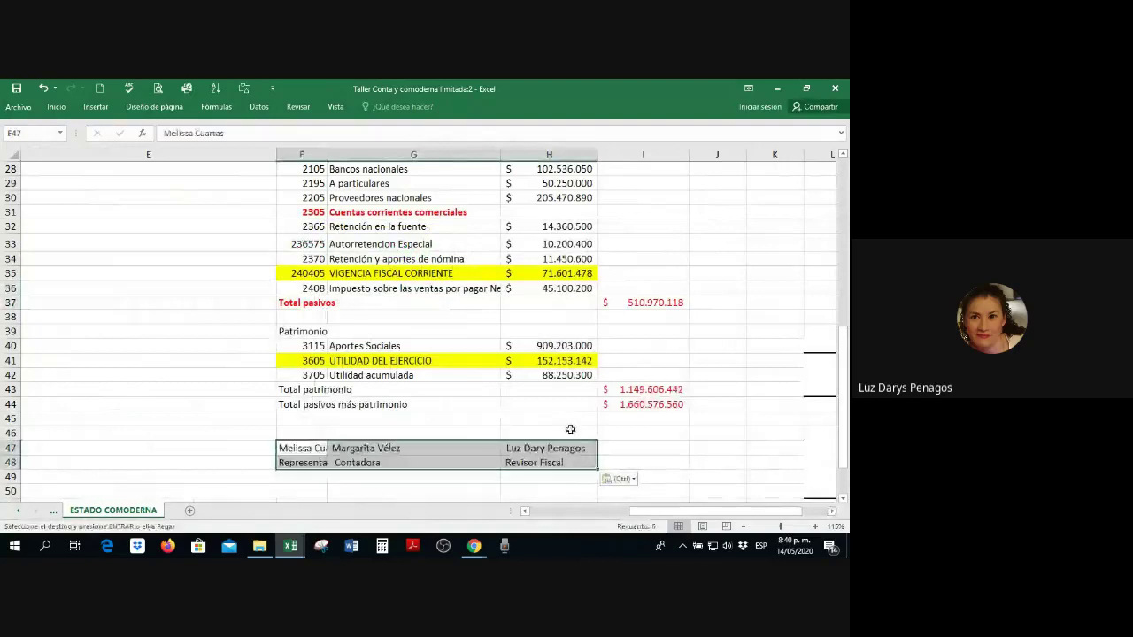
Step: Move the Revisor Fiscal name and title from H47:H48 to I47:I48 and widen column F to fit the Representante Legal signature
click(380, 448)
drag(516, 449, 616, 467)
drag(371, 447, 377, 464)
drag(330, 156, 387, 160)
scroll(674, 467, up, 2)
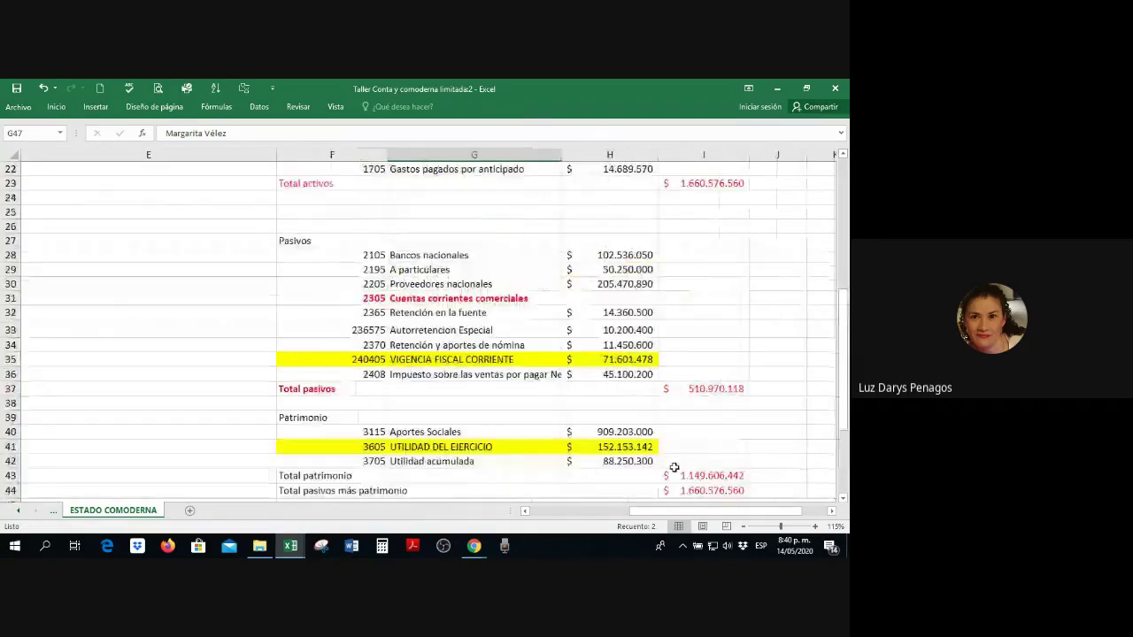
scroll(673, 464, down, 3)
scroll(667, 460, up, 1)
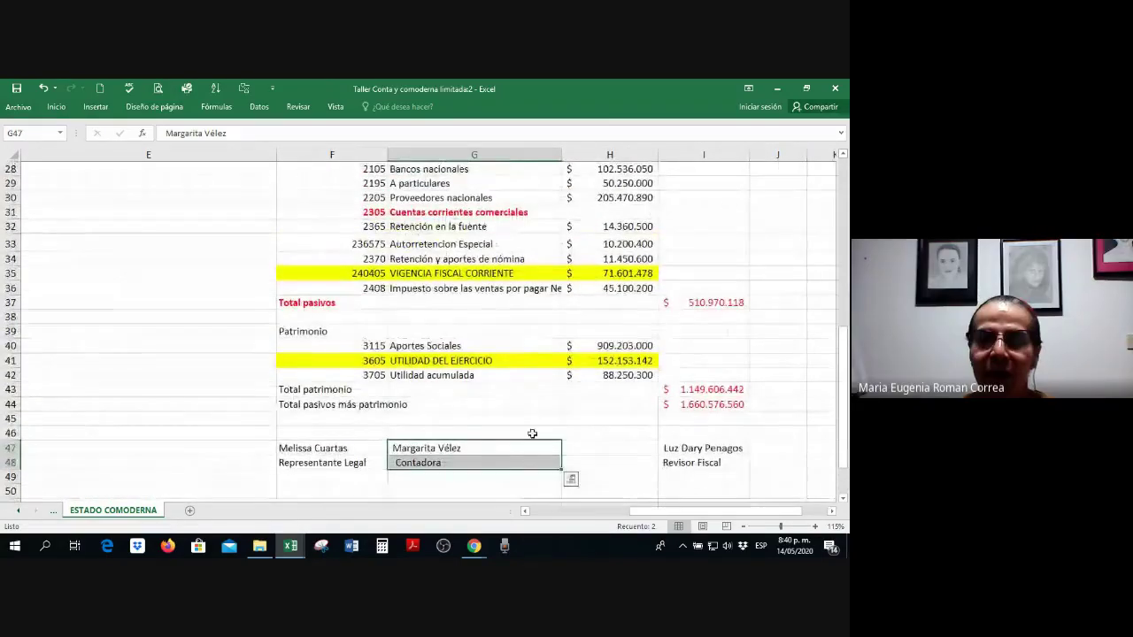
ctrl+scroll(532, 432, down, 1)
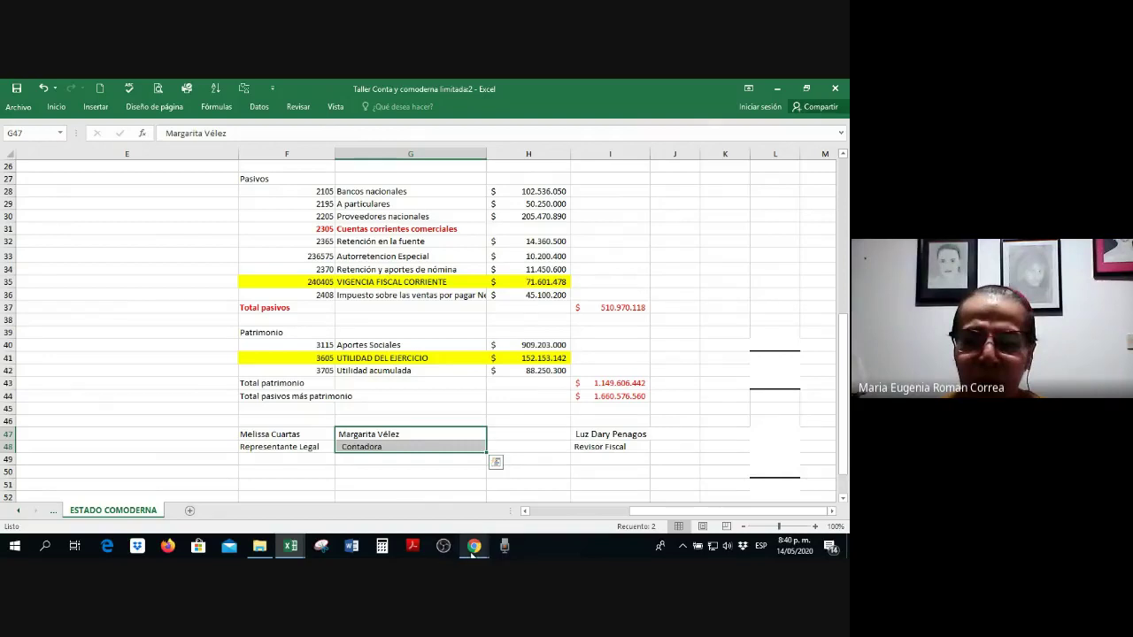
Step: Switch to the Google Meet call in Chrome and open its list of additional call options
mouse_move(474, 547)
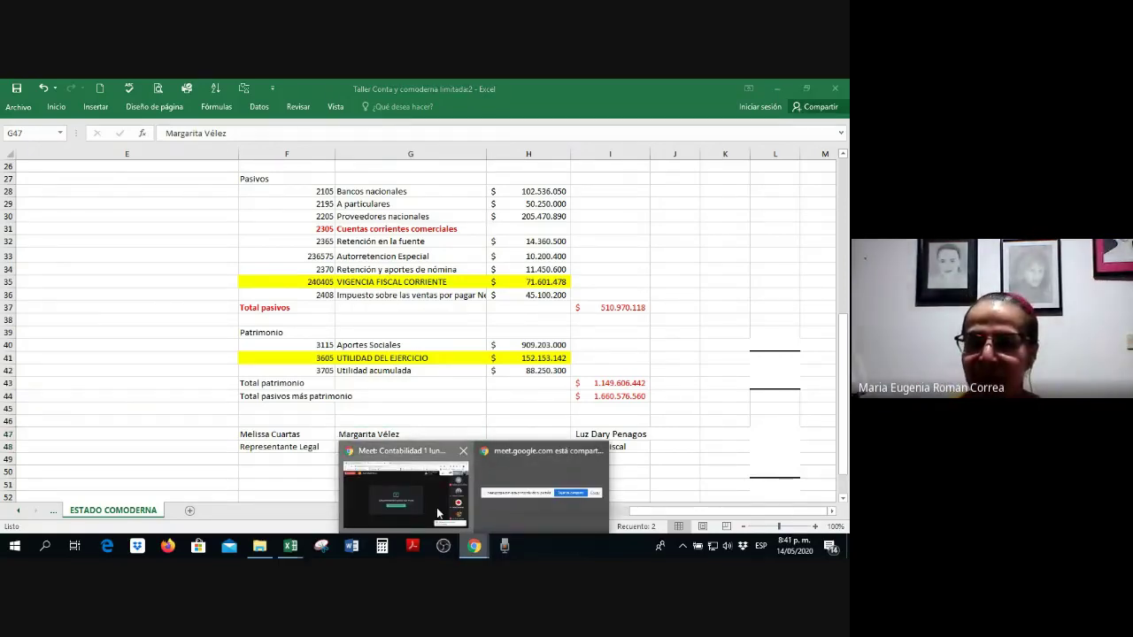
click(436, 513)
click(830, 506)
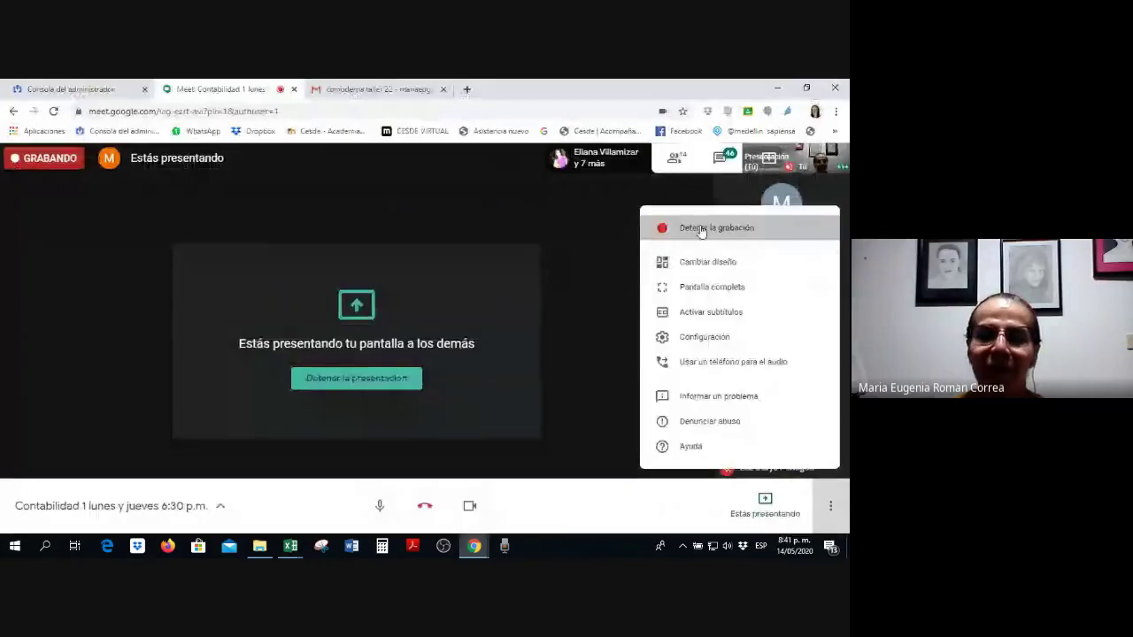